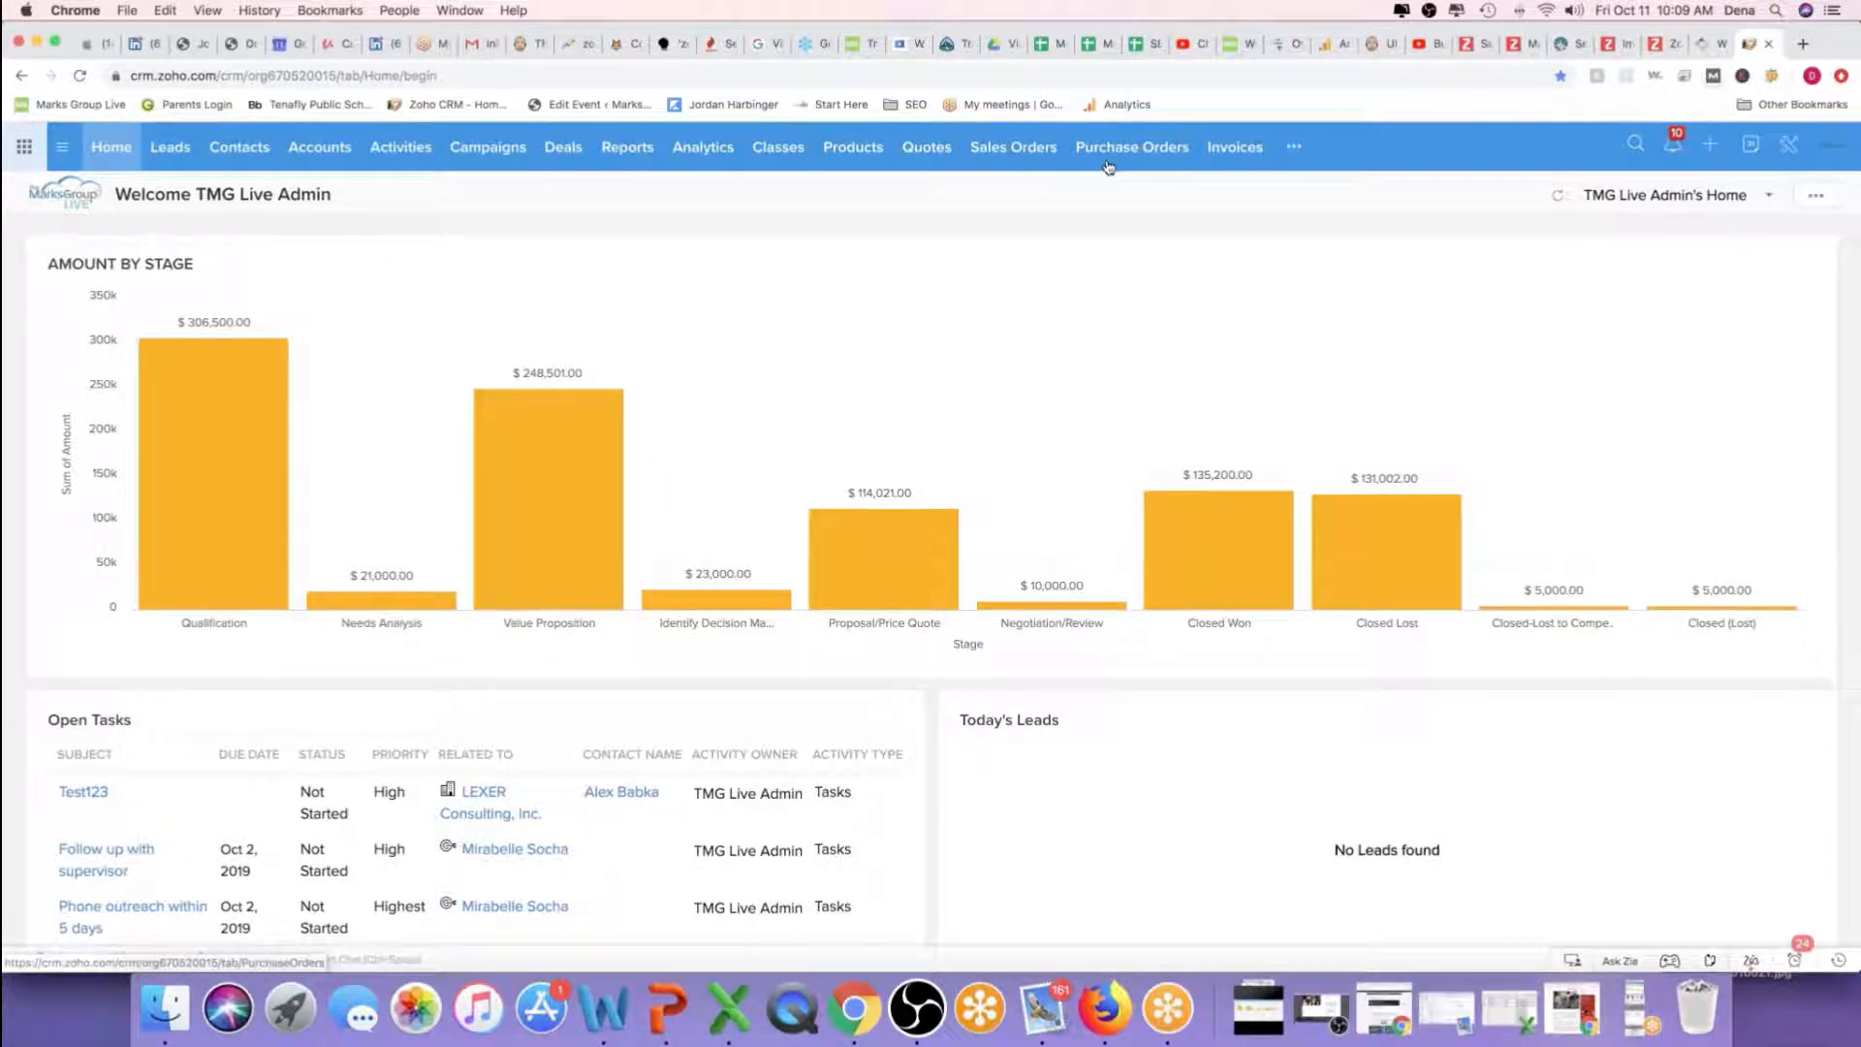
Look through the Accounts and Contacts modules, view the LEXER Consulting vice president's contact record, and open the Test 123 deal
click(315, 149)
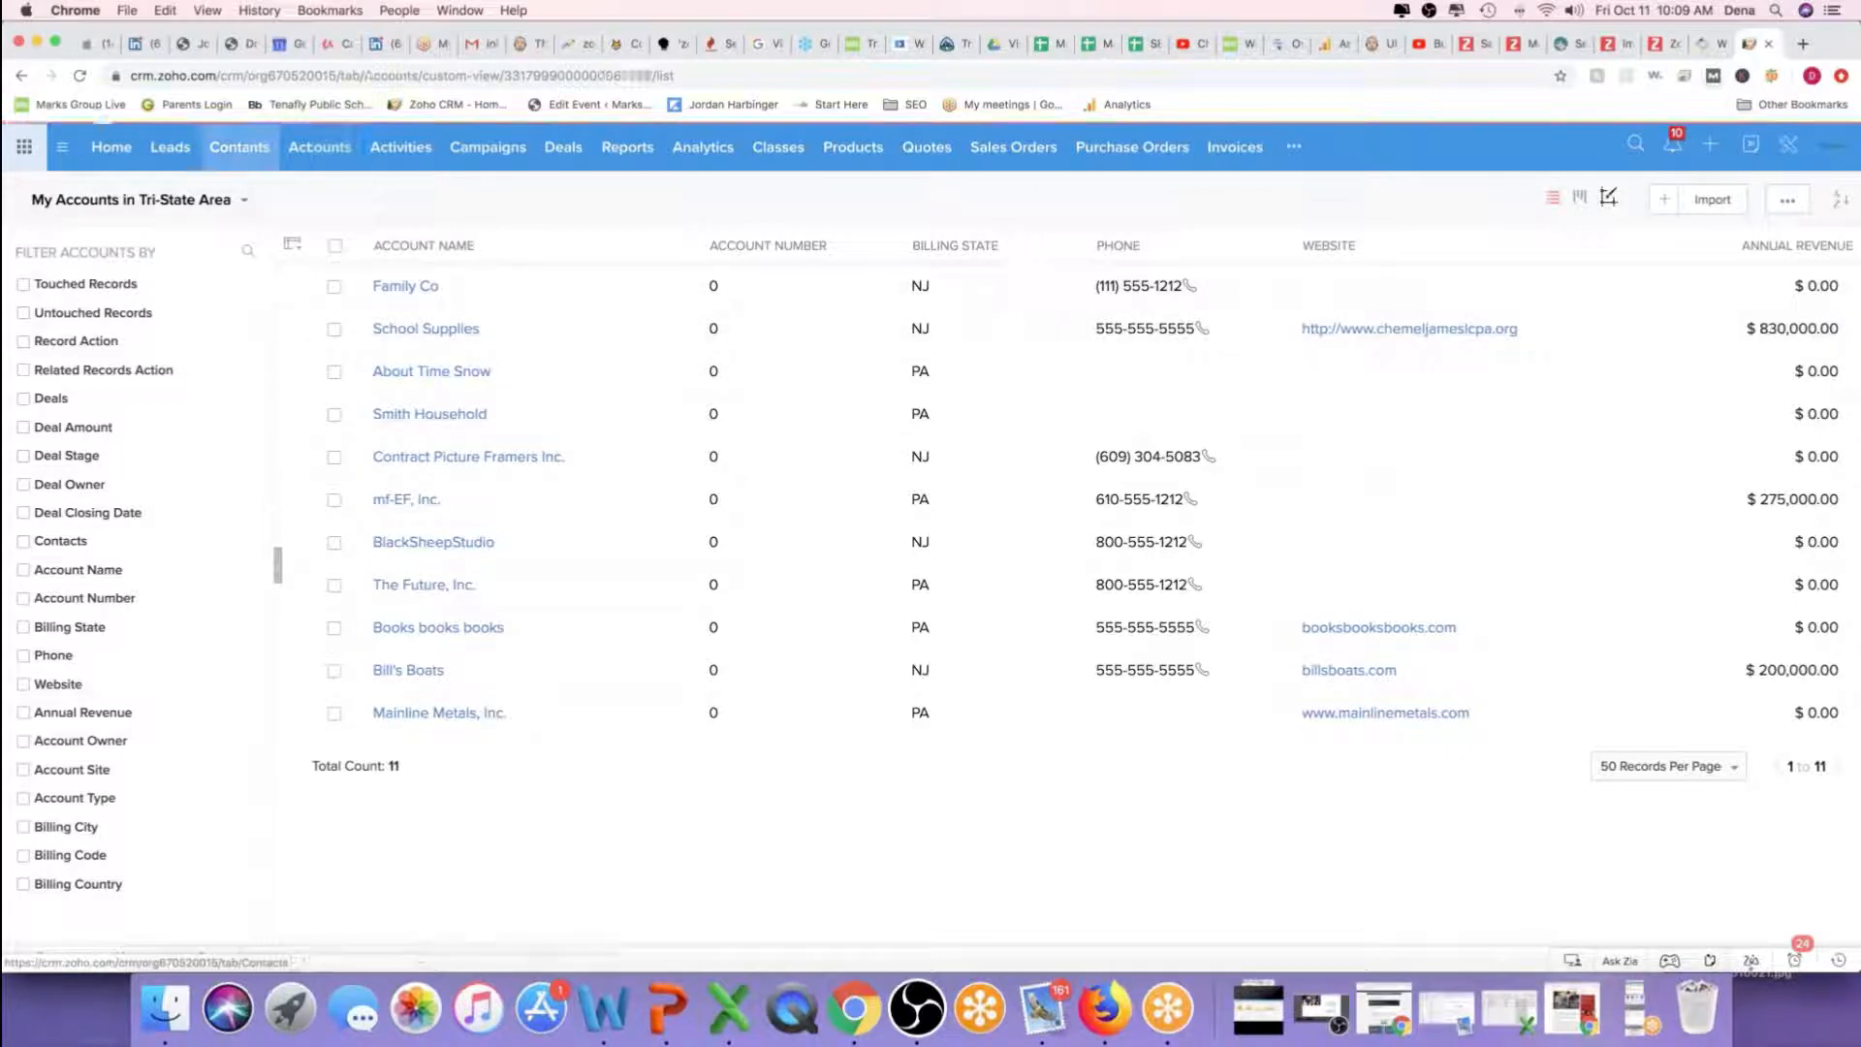
click(238, 147)
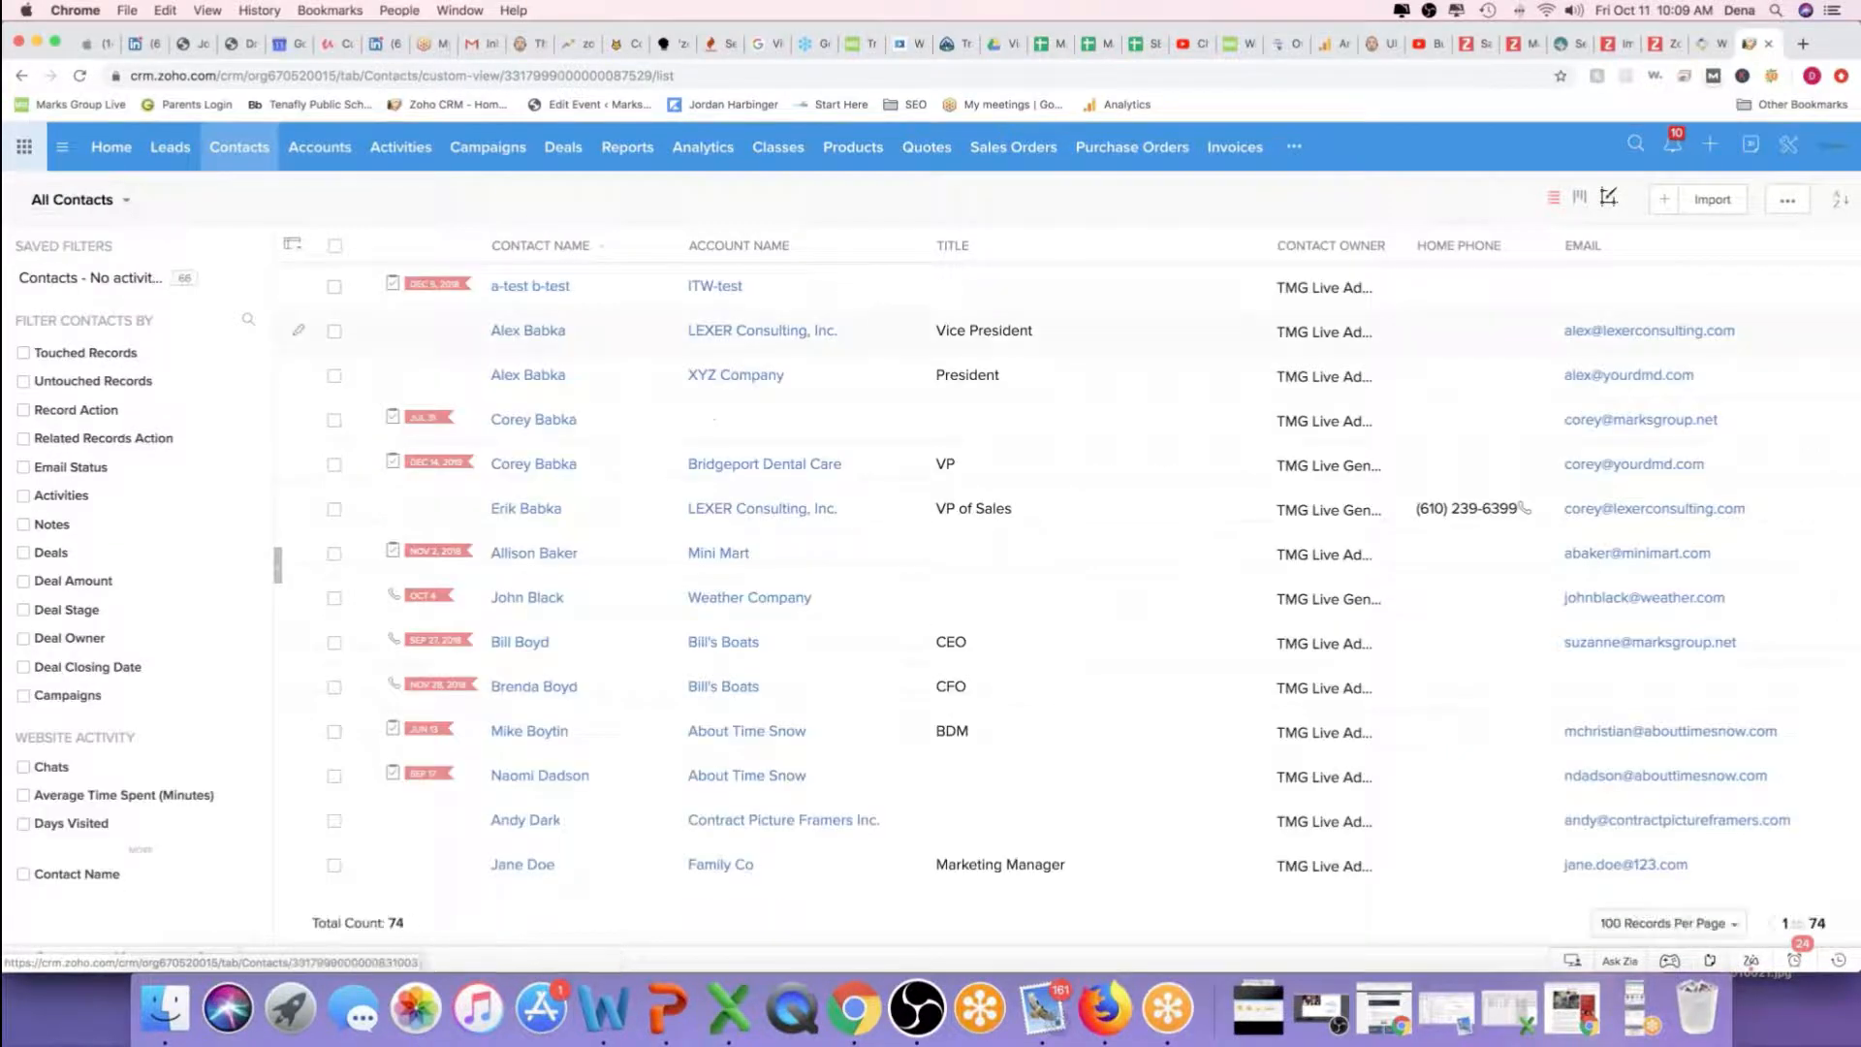
click(528, 331)
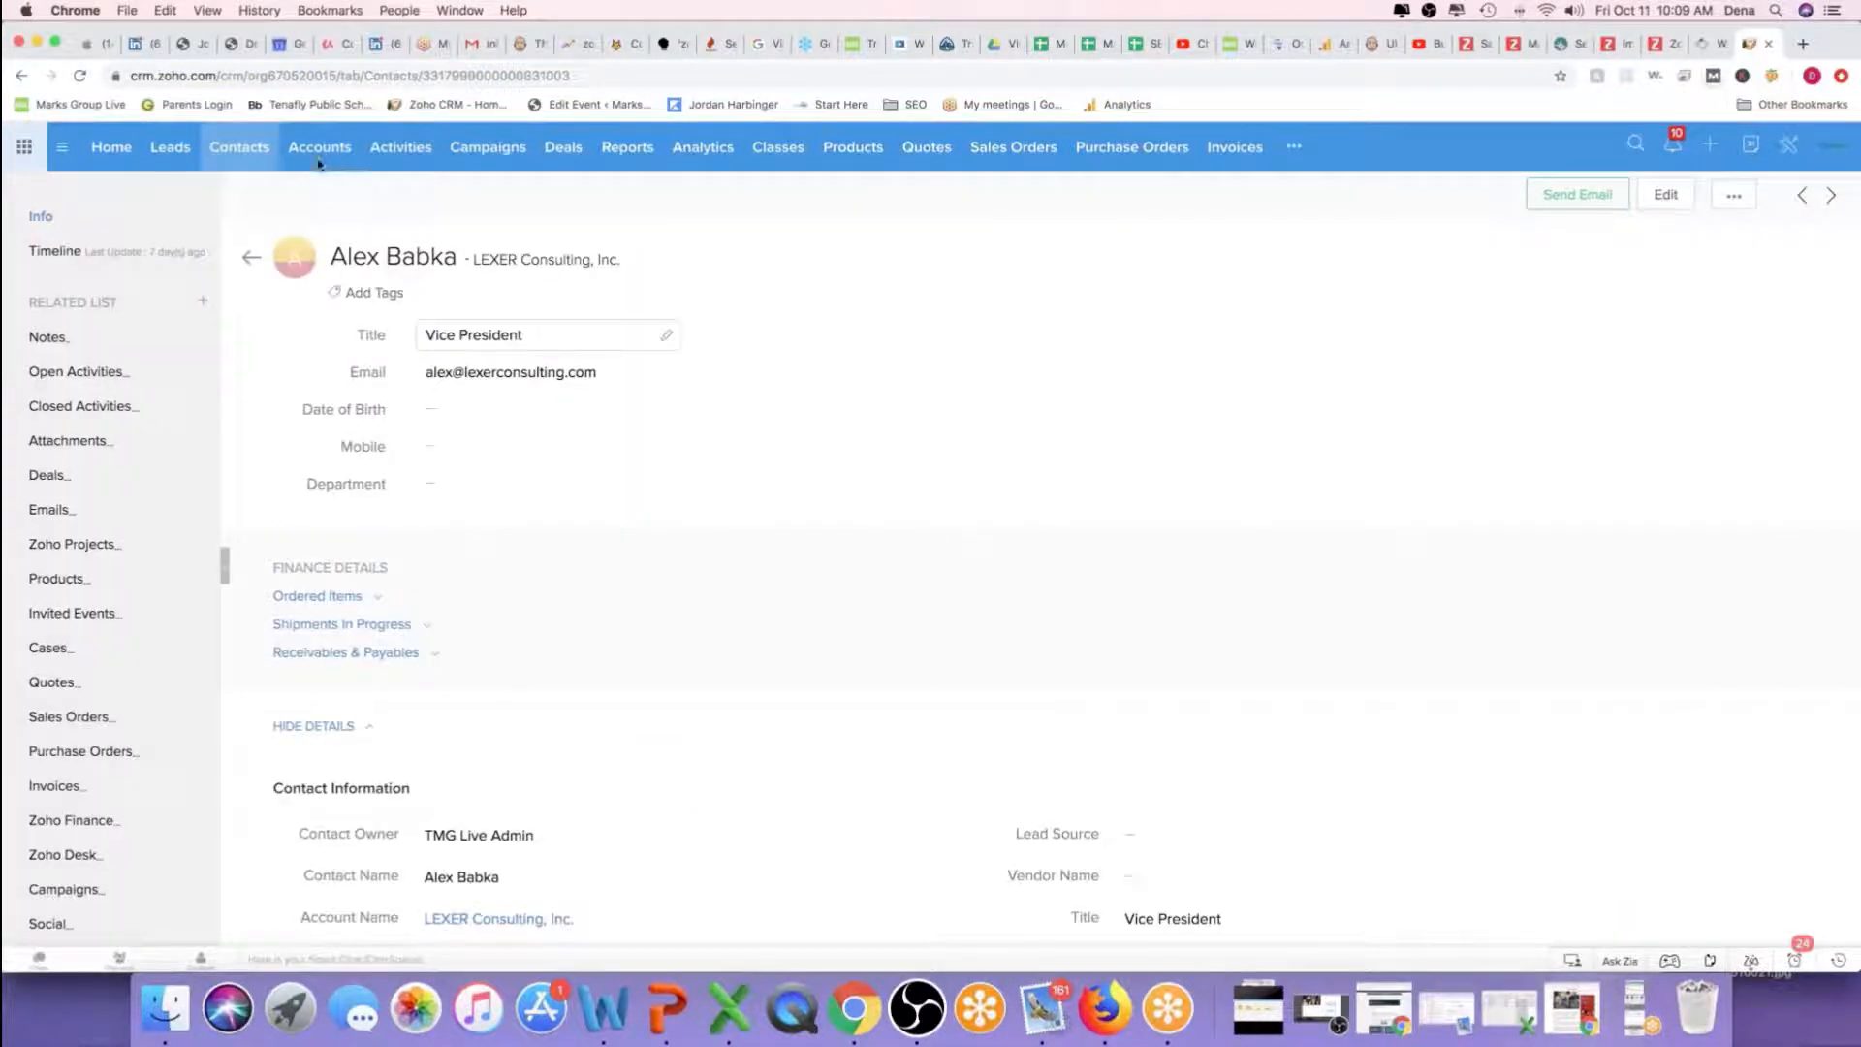
click(566, 152)
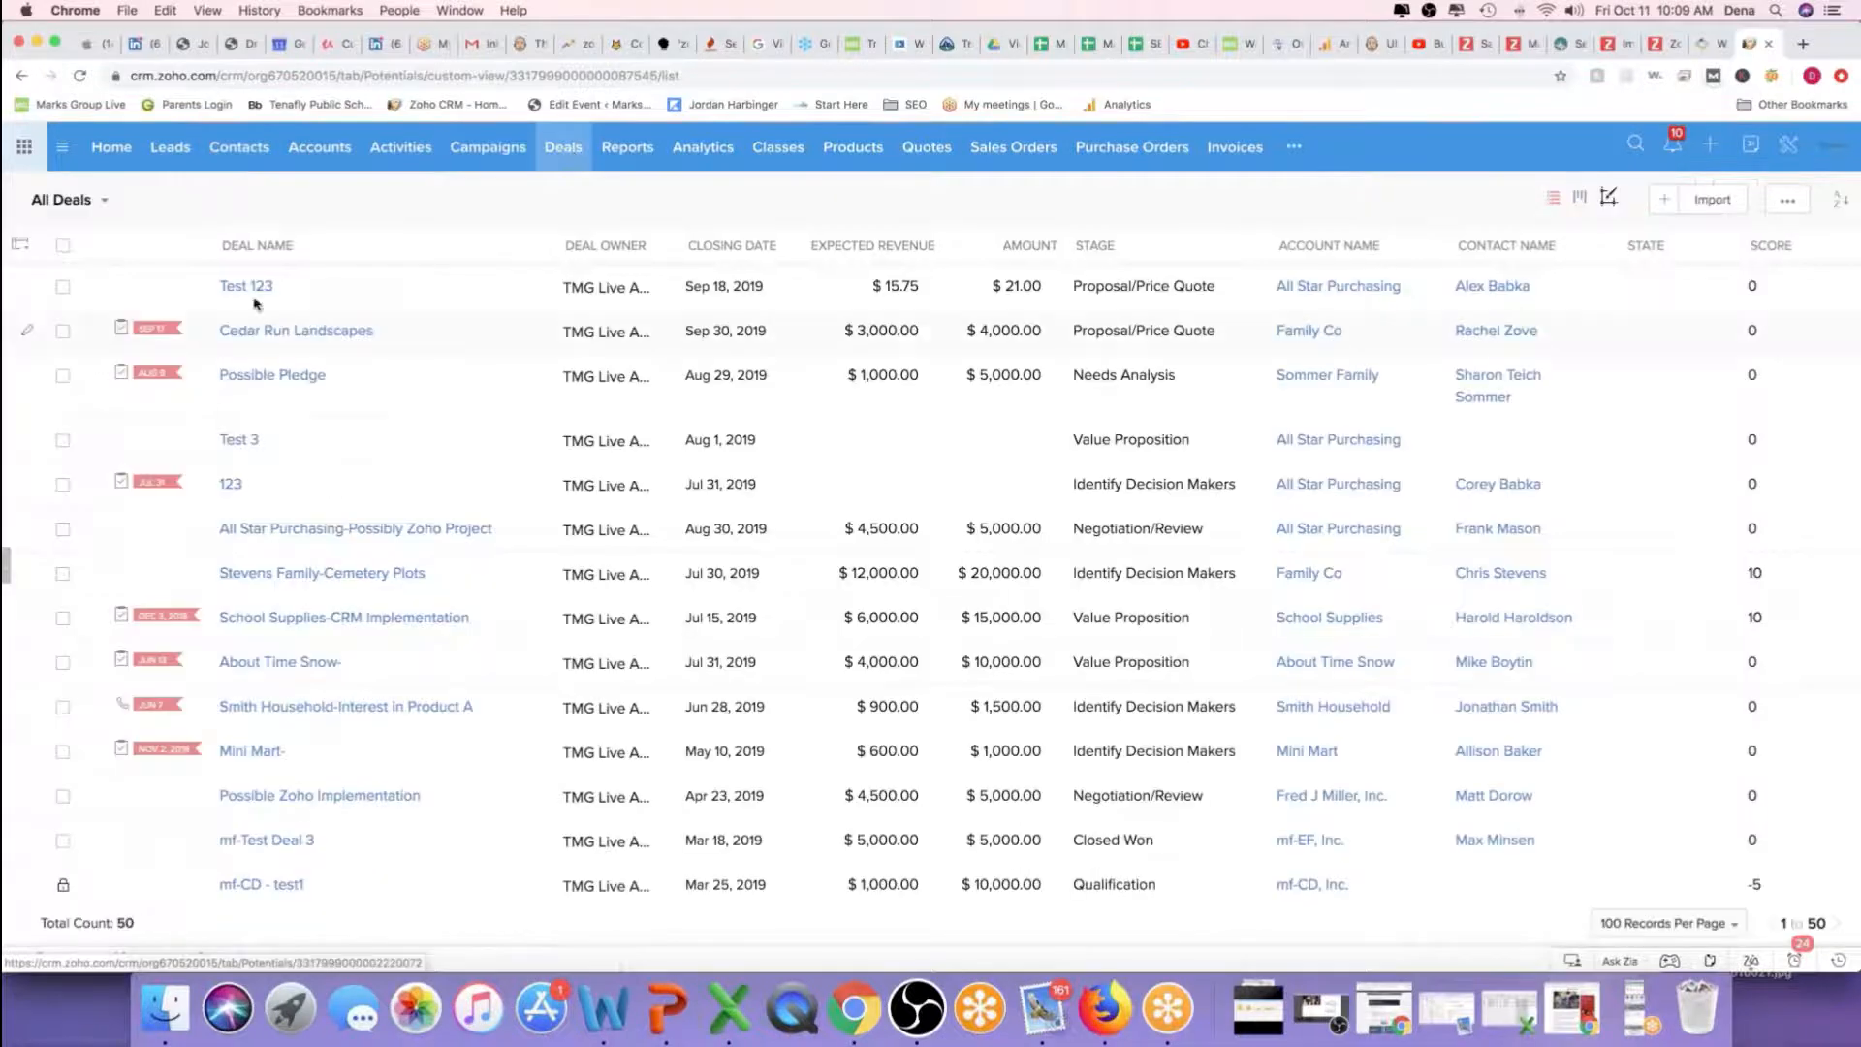
click(259, 294)
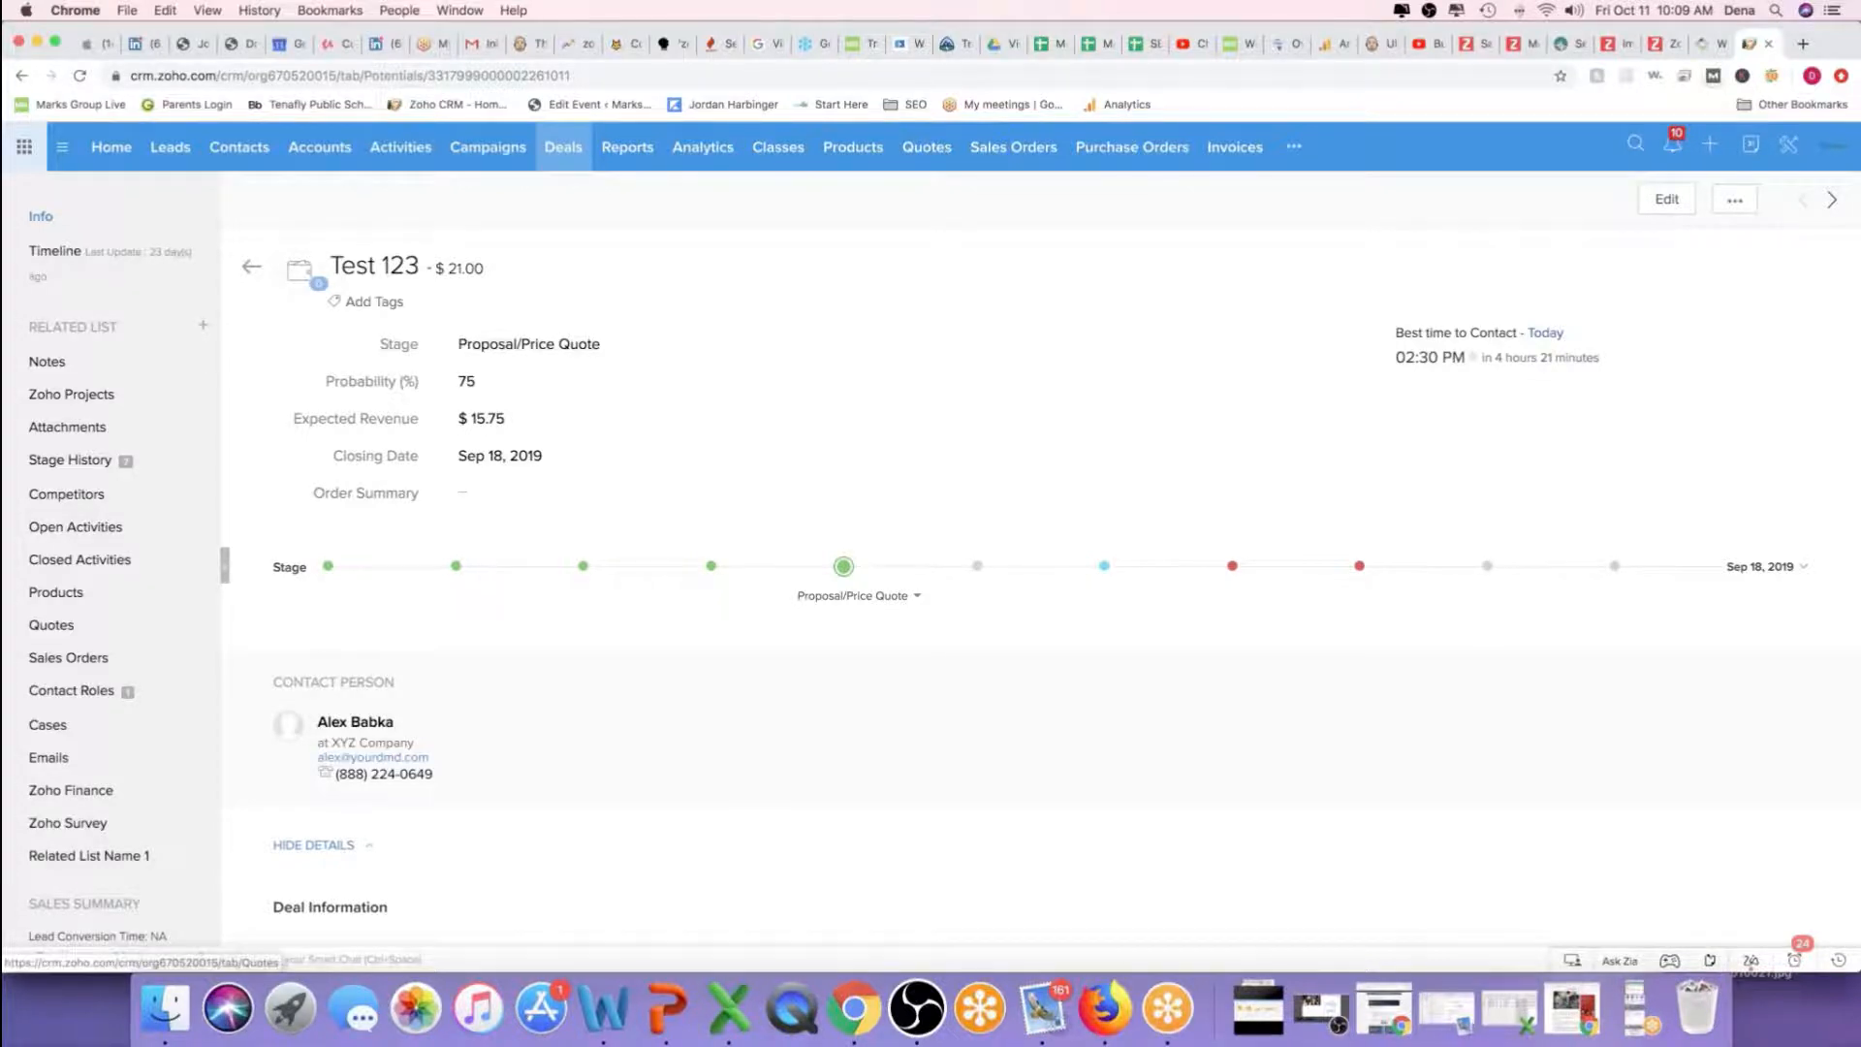
Open the New Blueprint quote and review its Quote Stage field and Attach Quote transition without saving
click(928, 159)
click(441, 285)
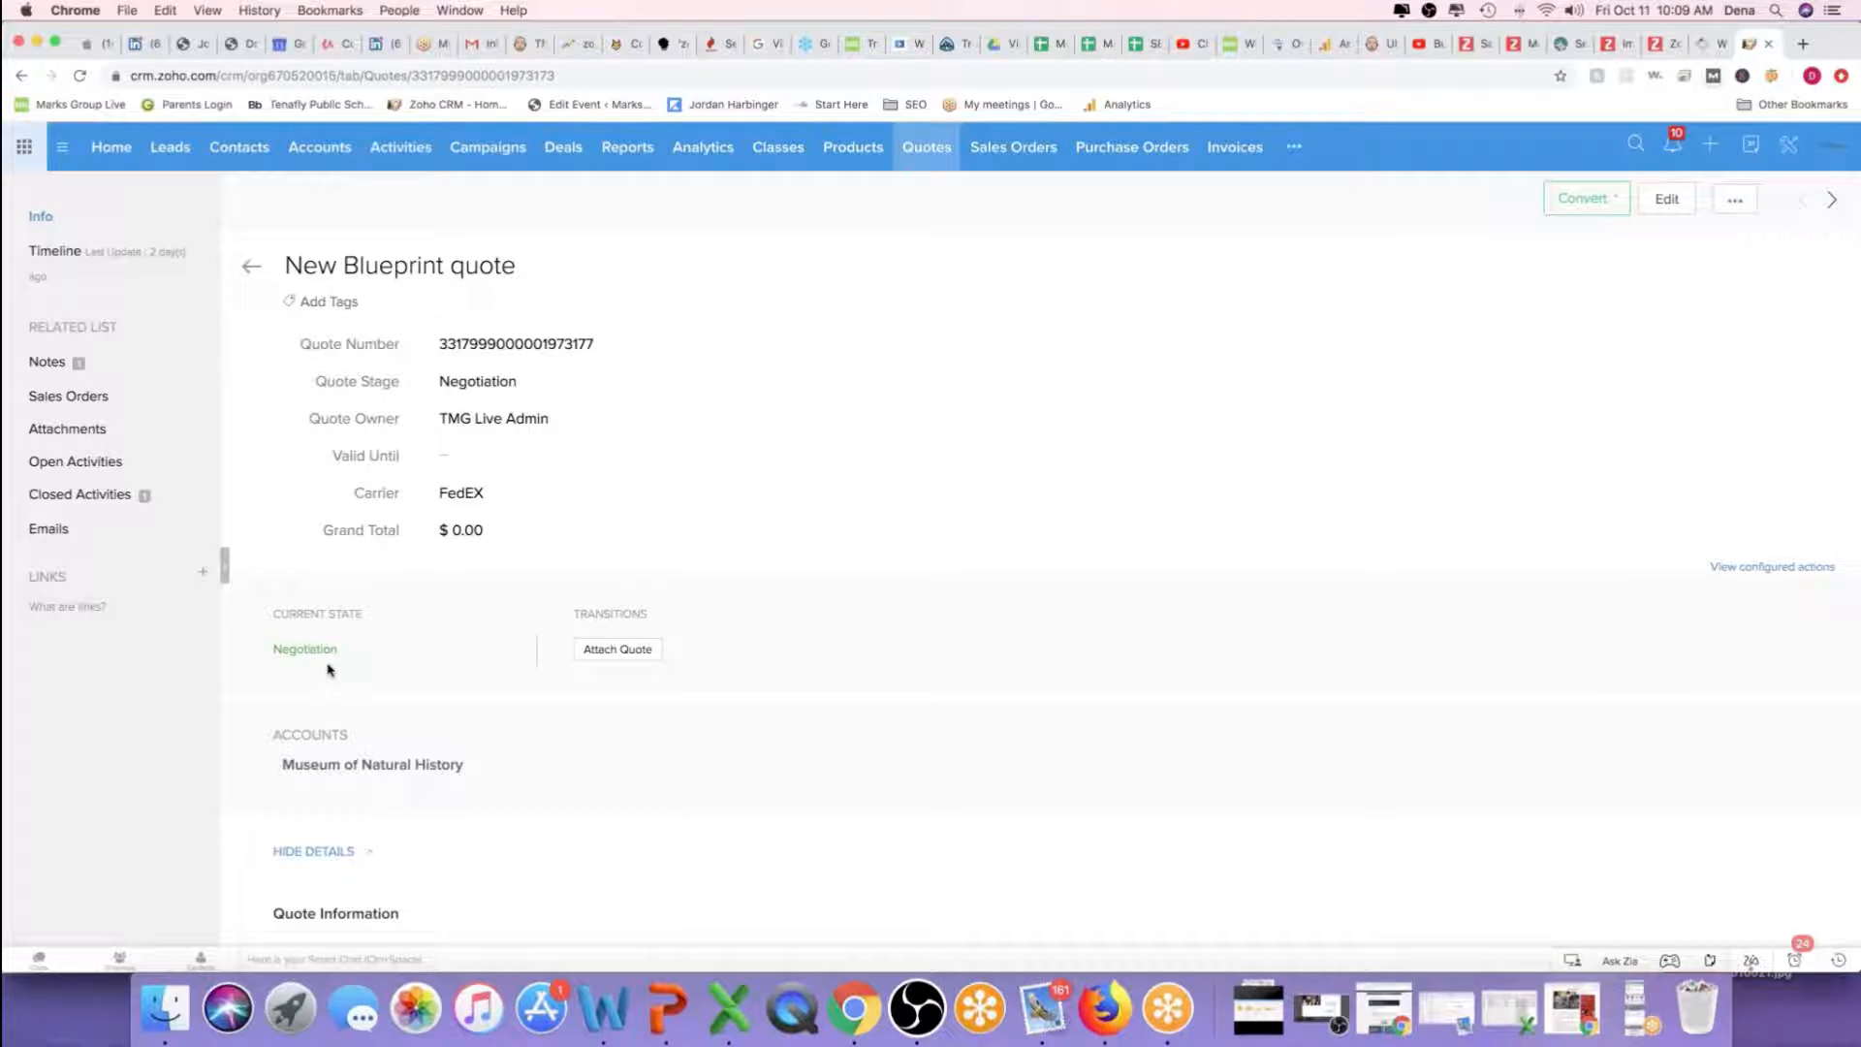
scroll(327, 670, down, 8)
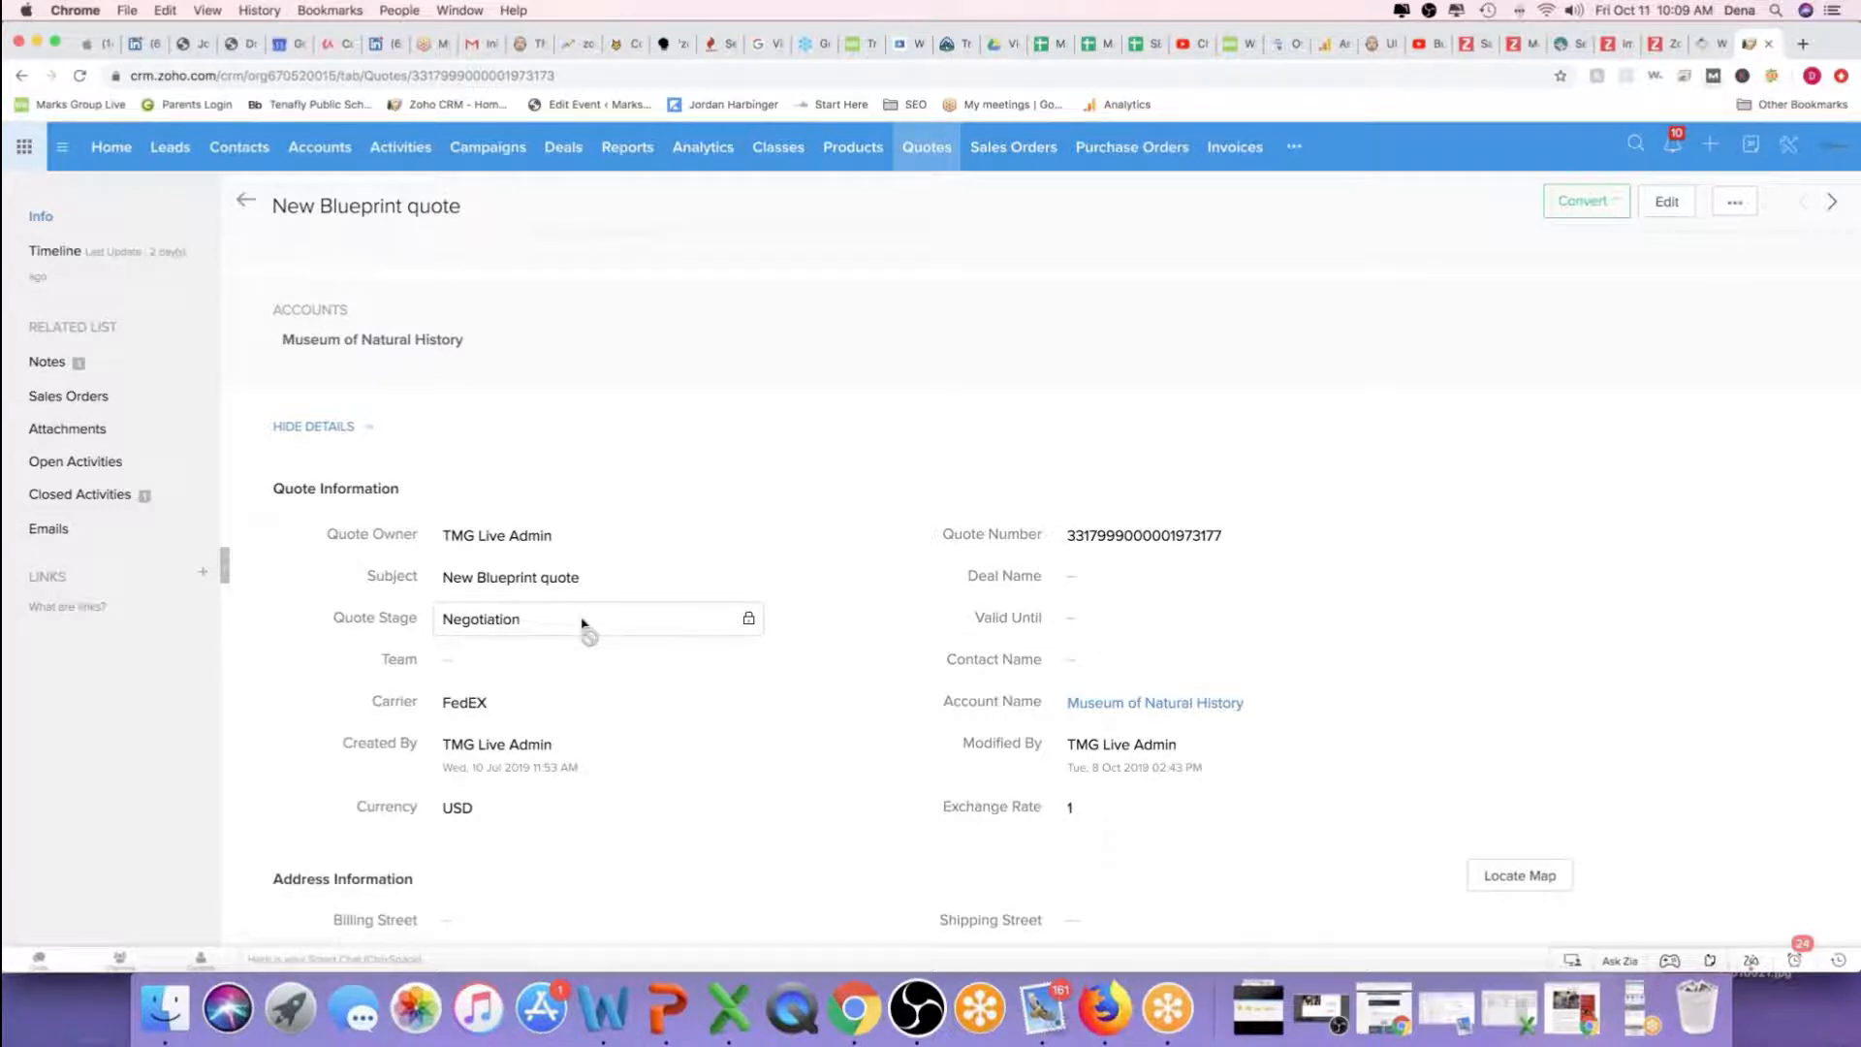
click(750, 621)
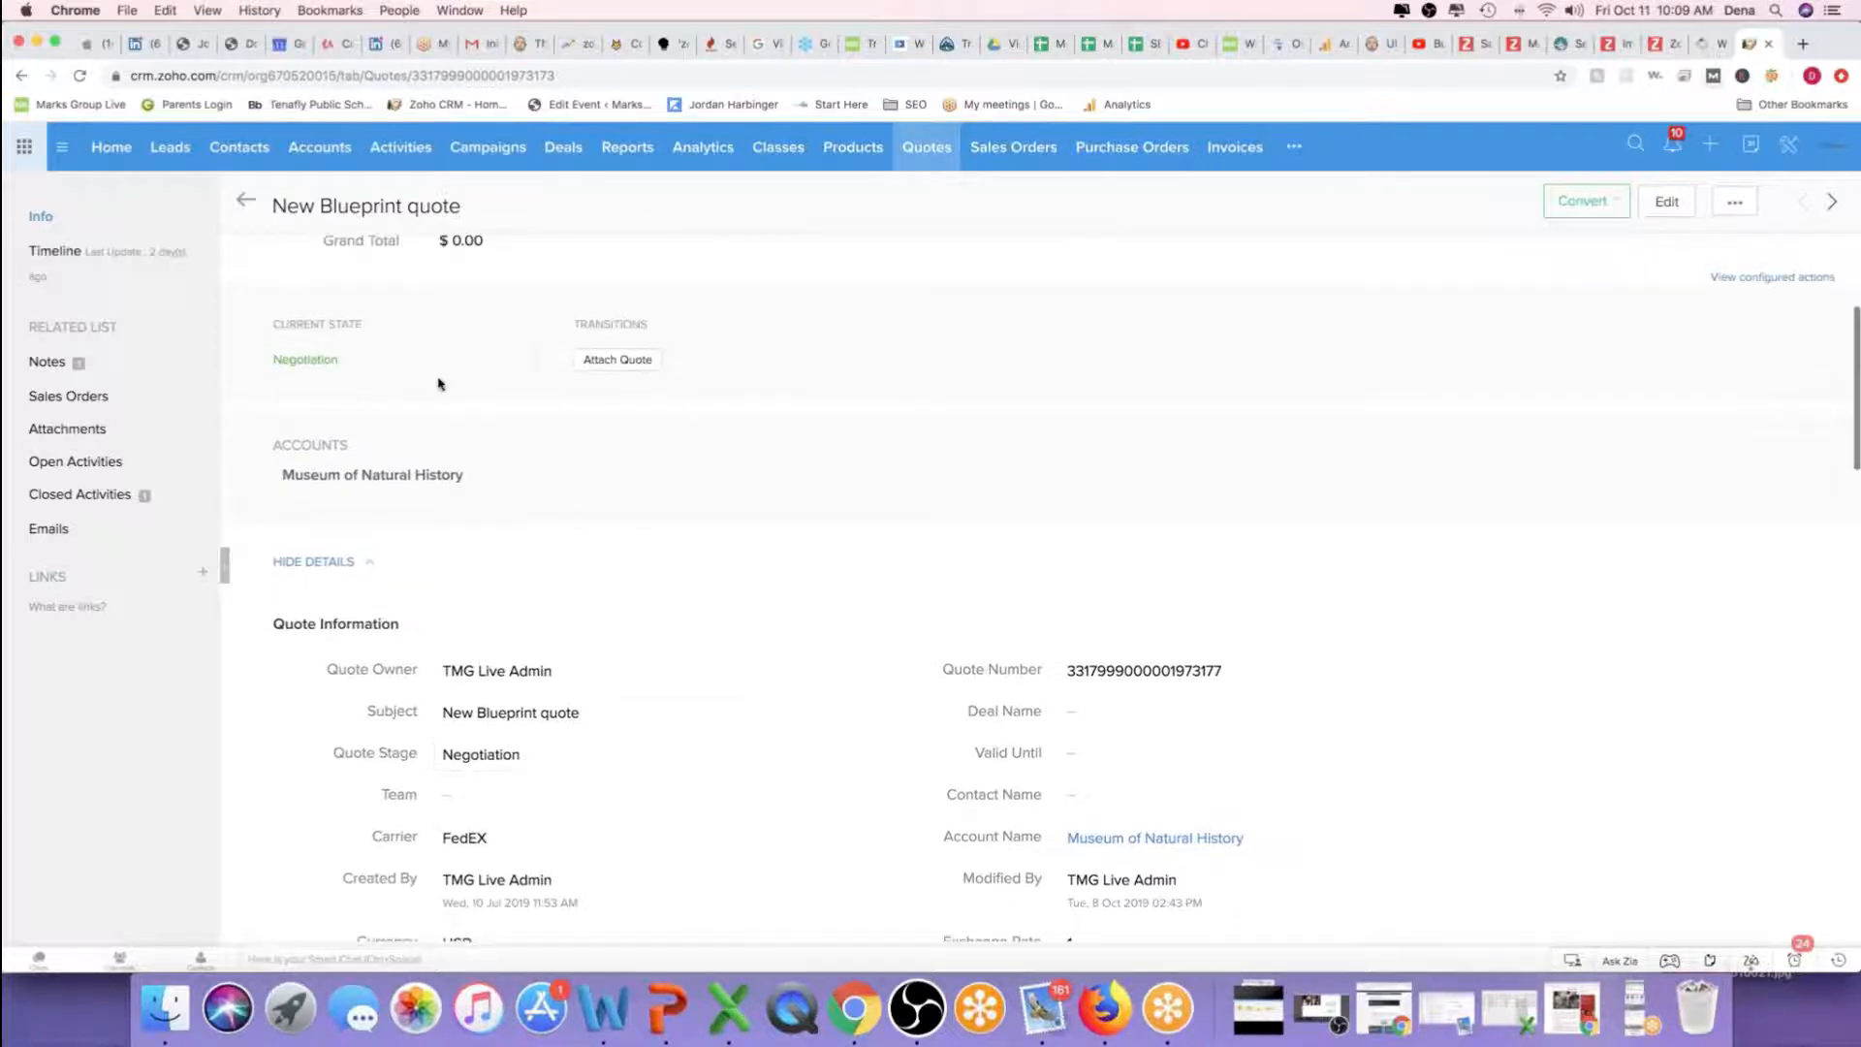
click(618, 365)
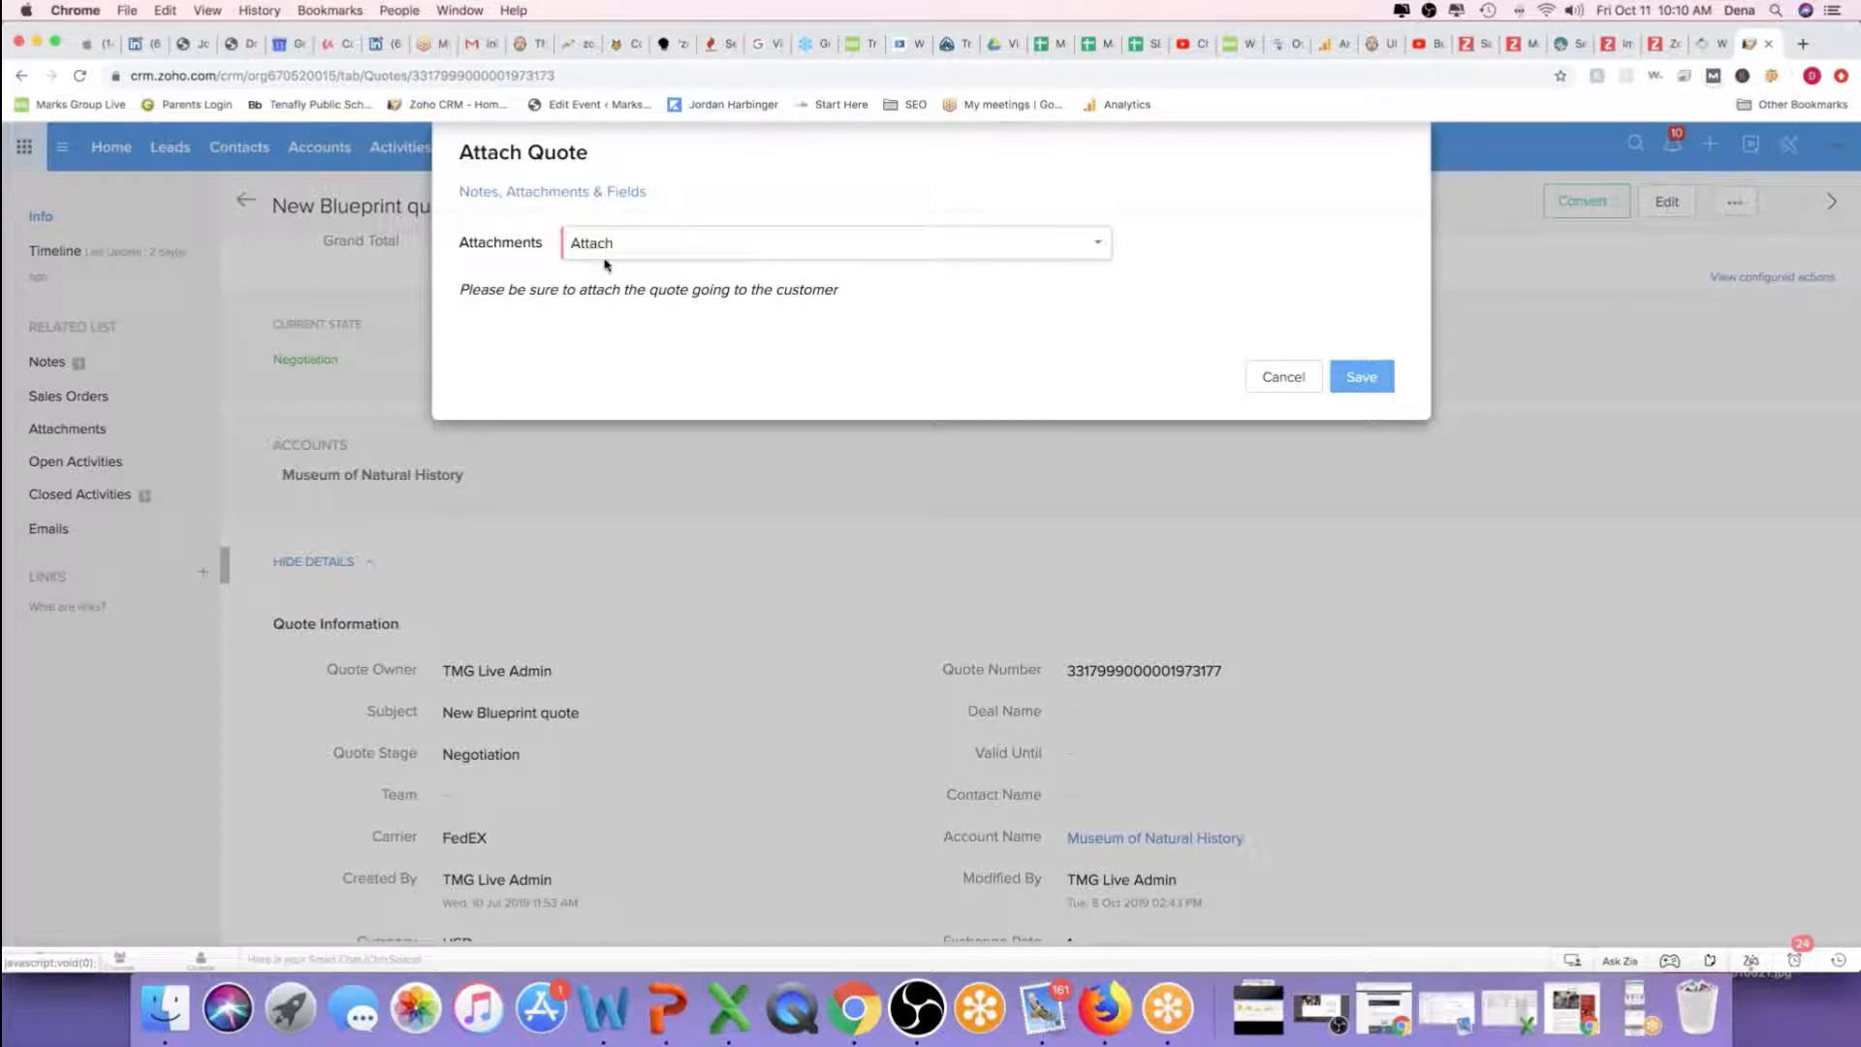
click(1263, 377)
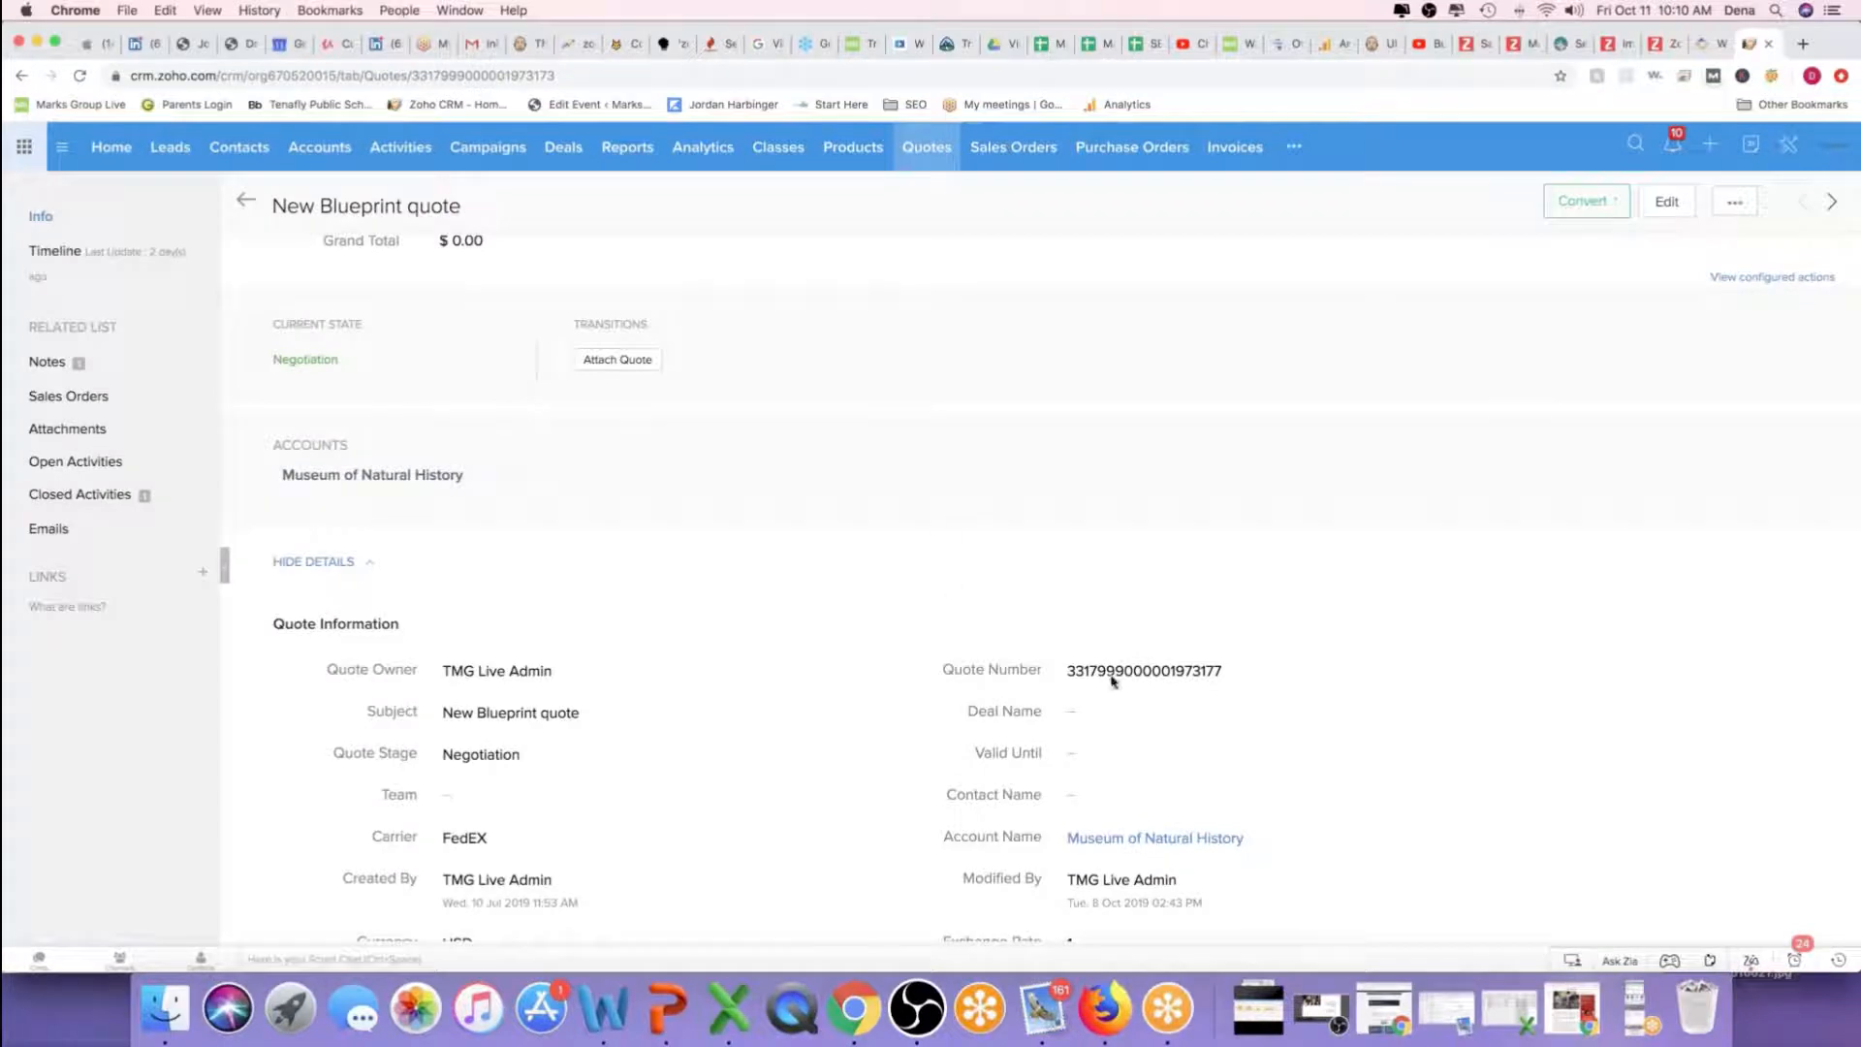
Open the Blueprint management page in the CRM setup
click(1641, 1014)
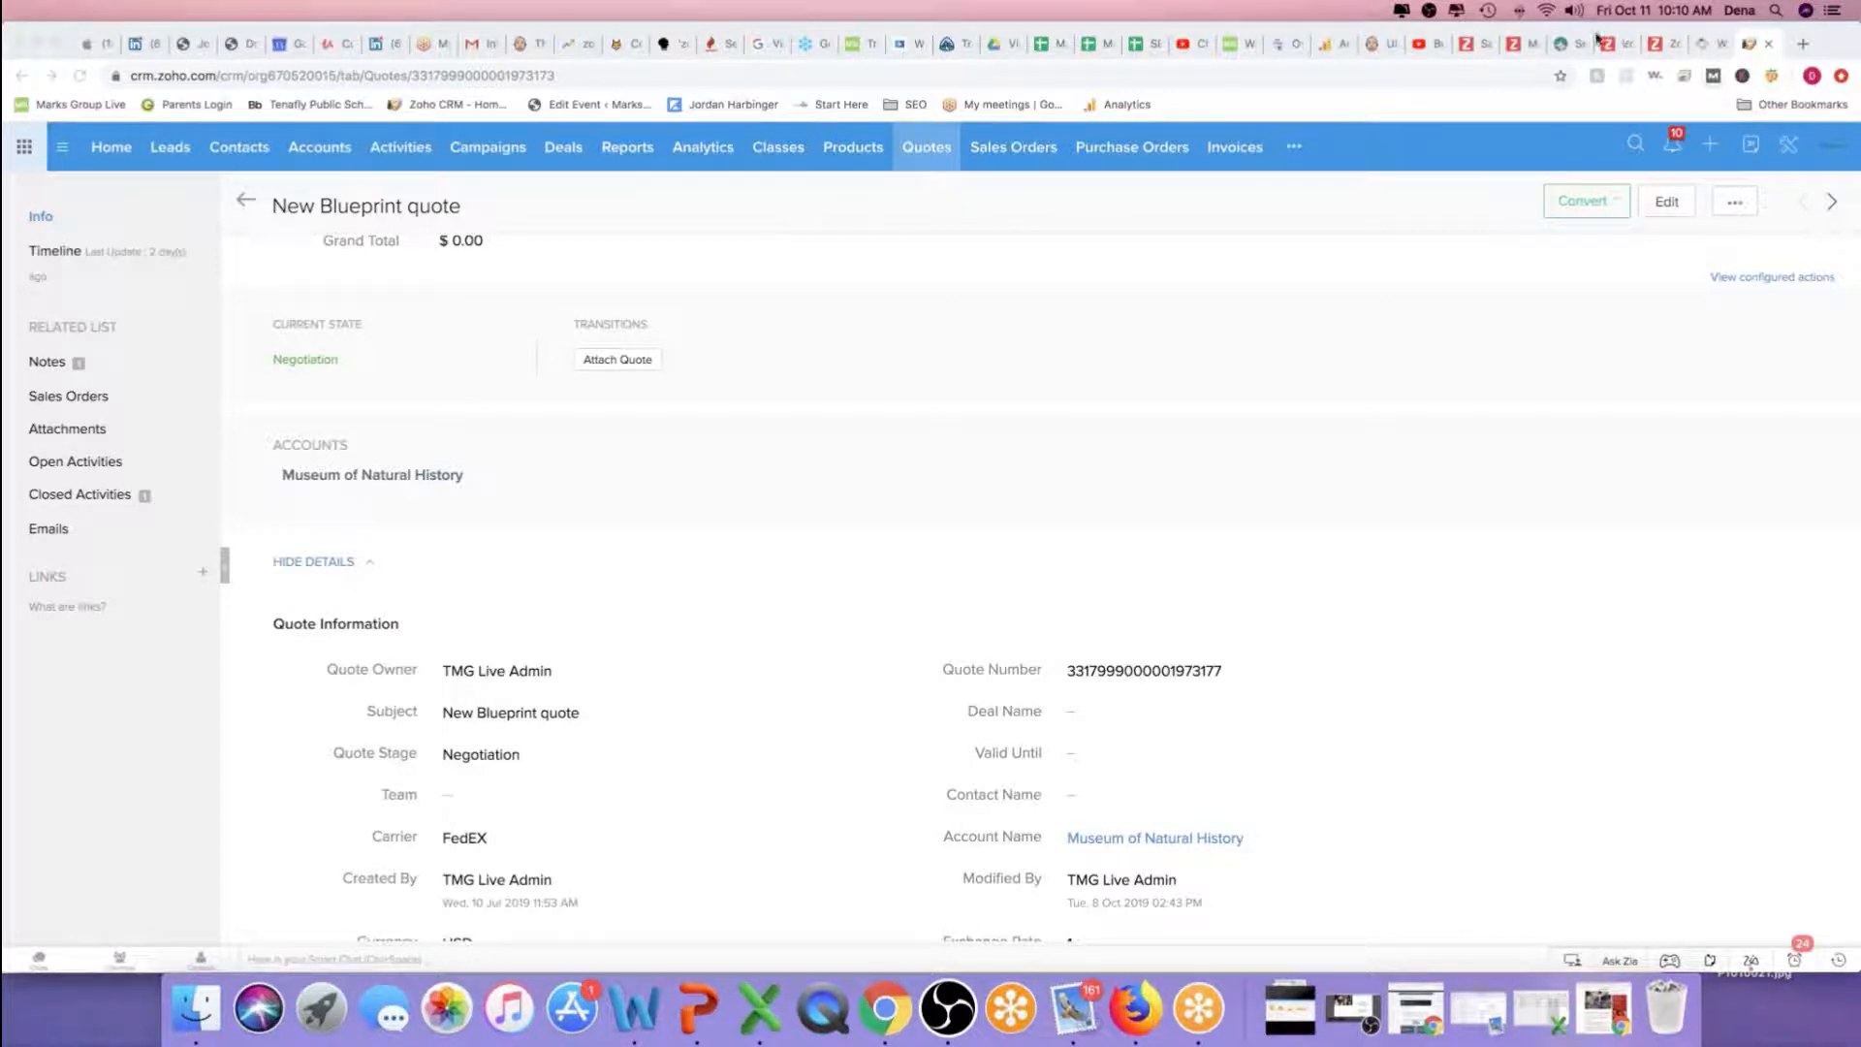
click(1788, 148)
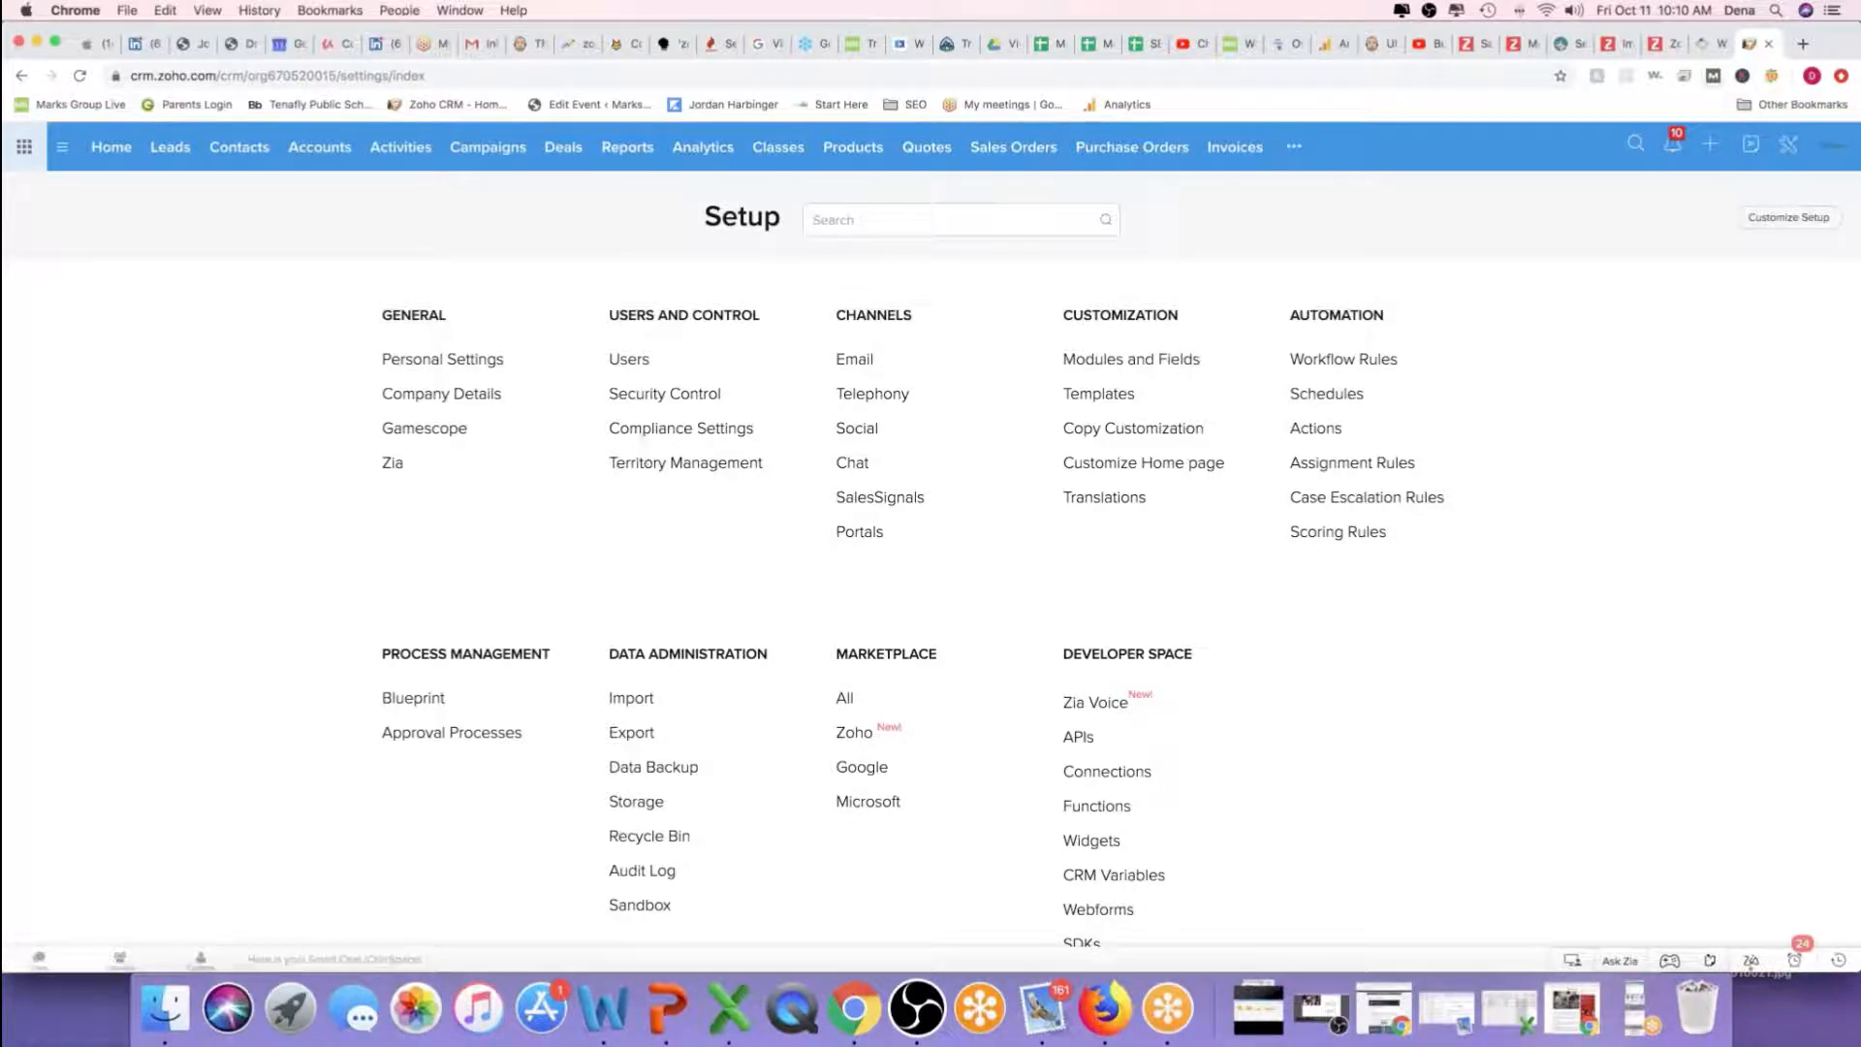
click(431, 700)
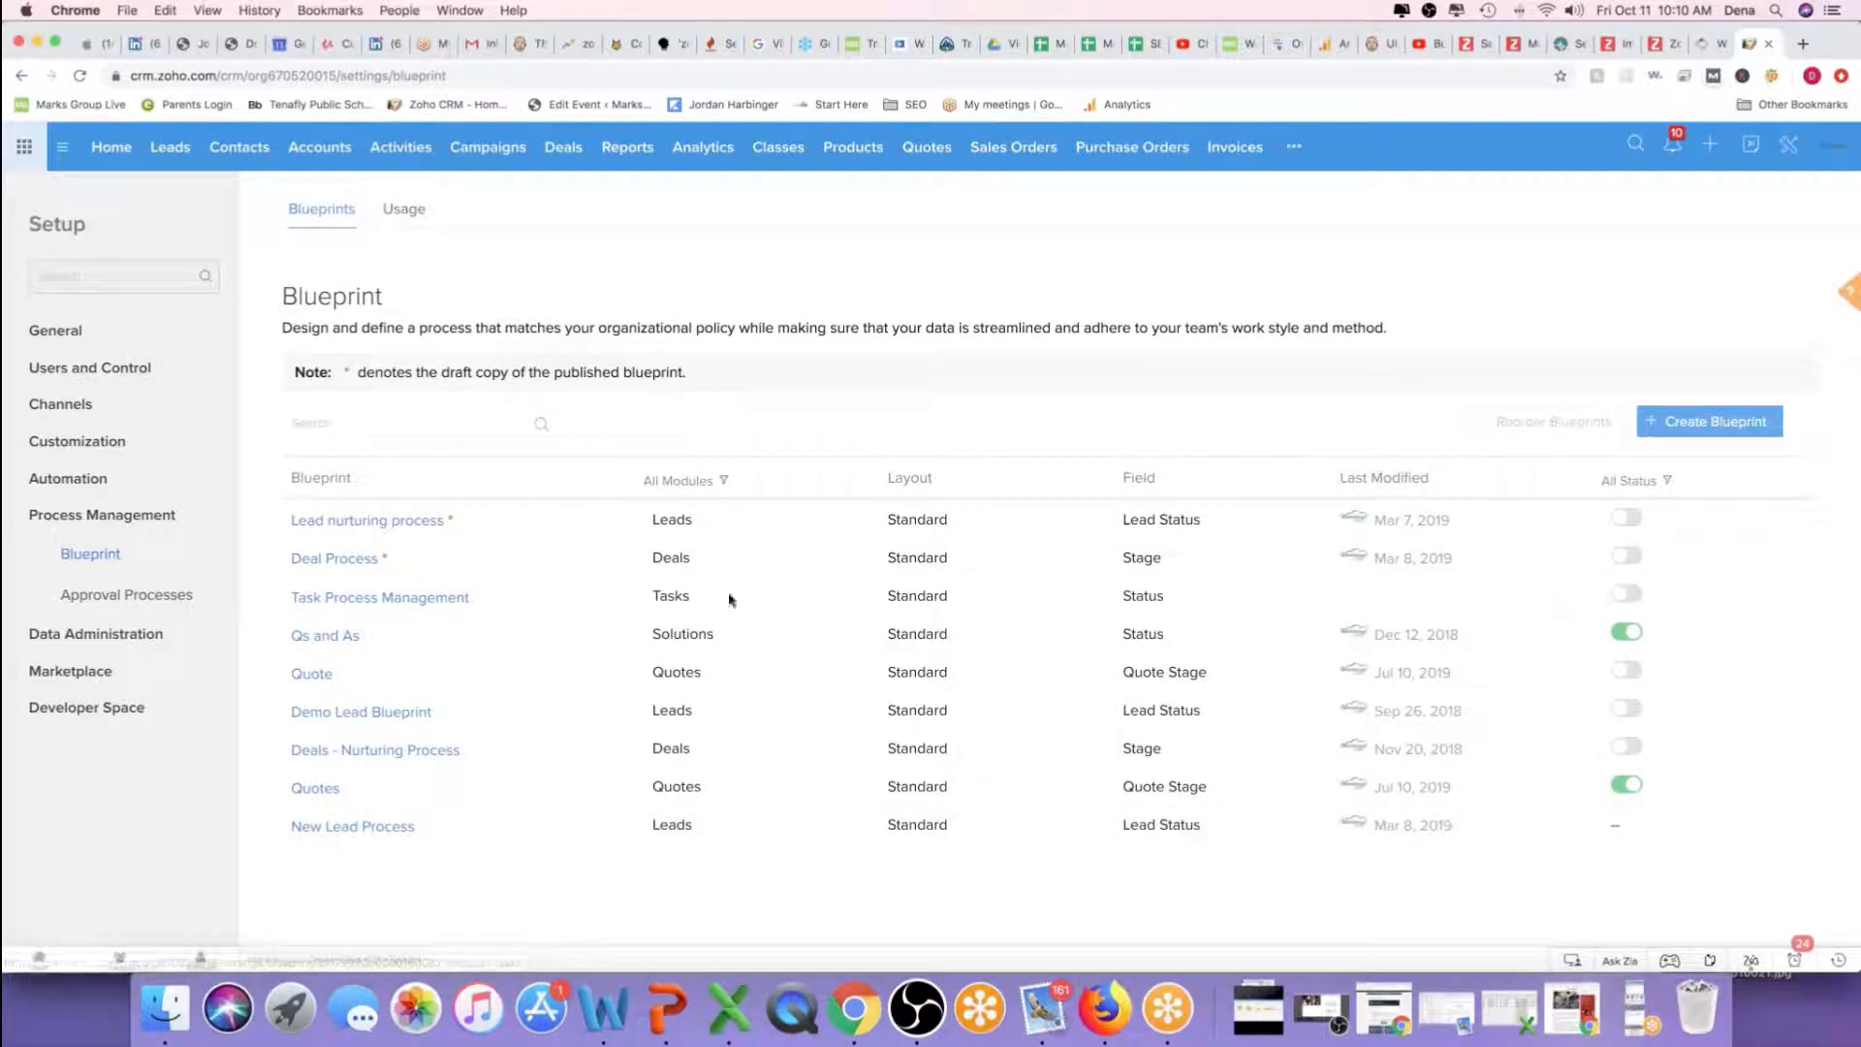
Filter the blueprint list by the Leads module to review its blueprints, and restore it to All Modules
click(694, 482)
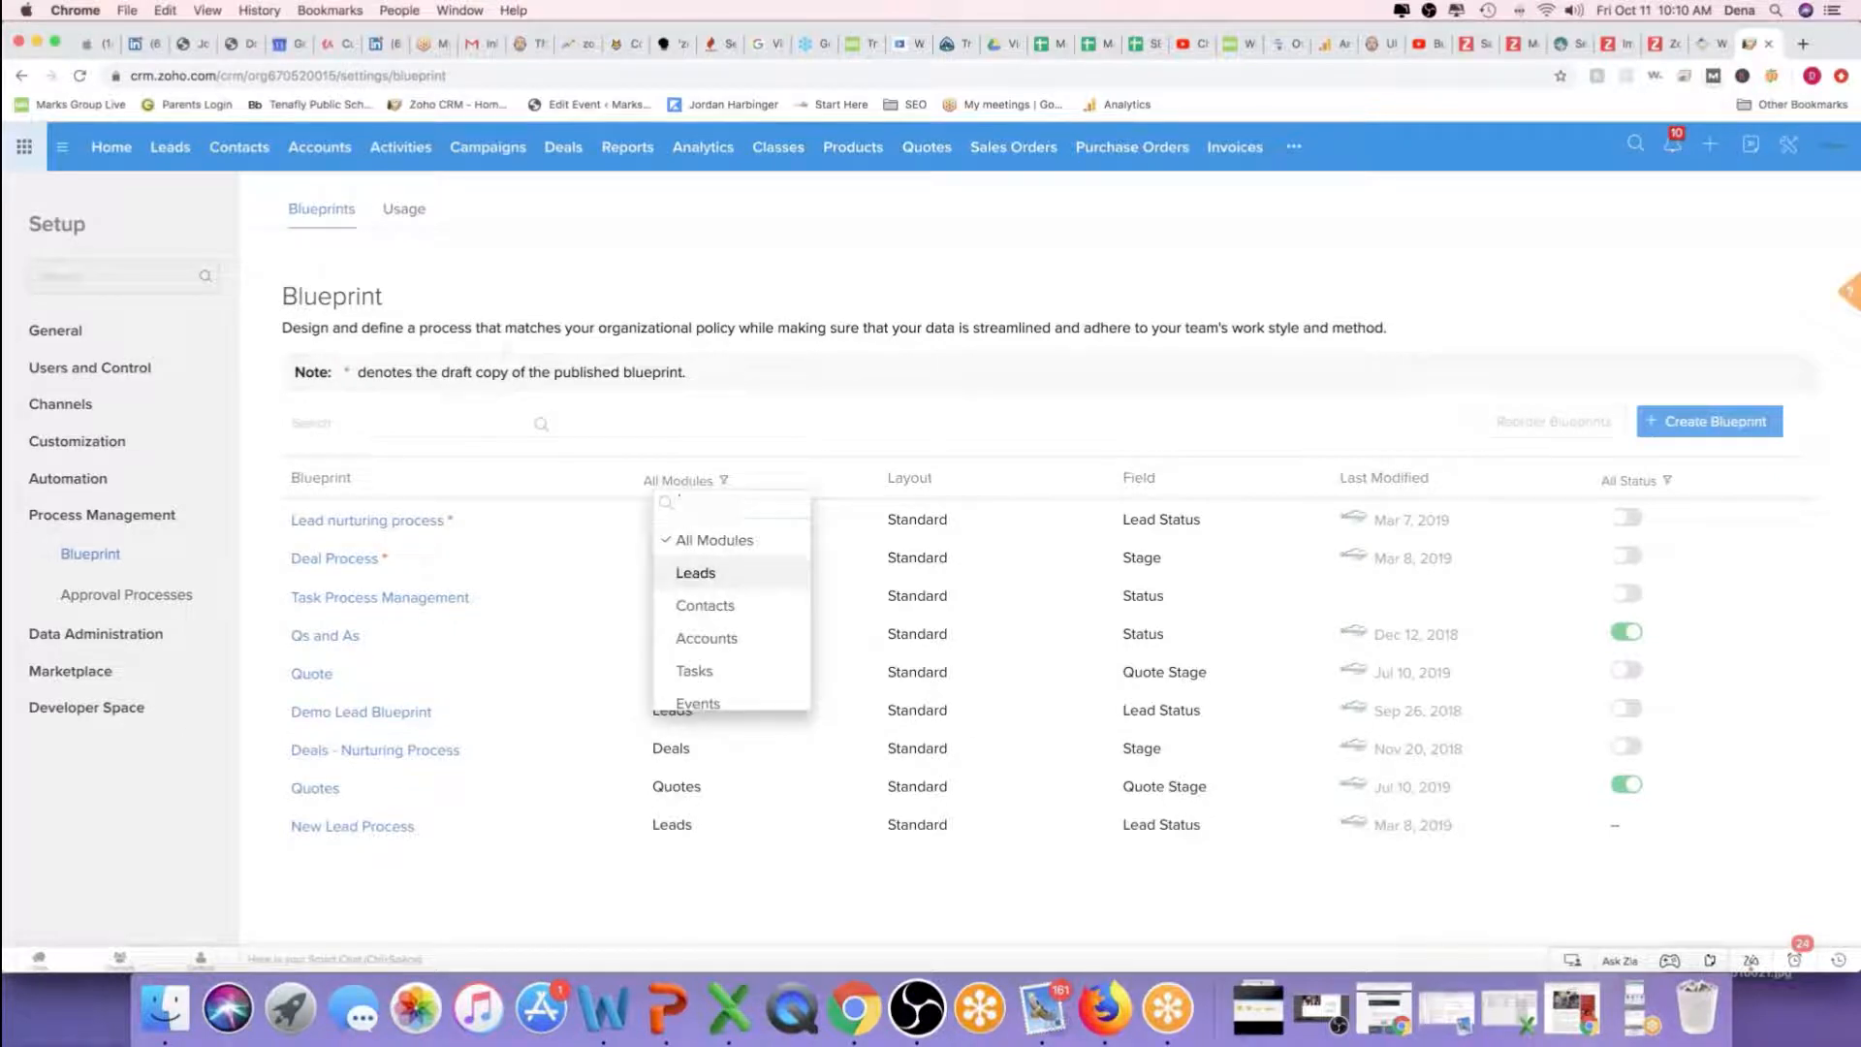
click(694, 573)
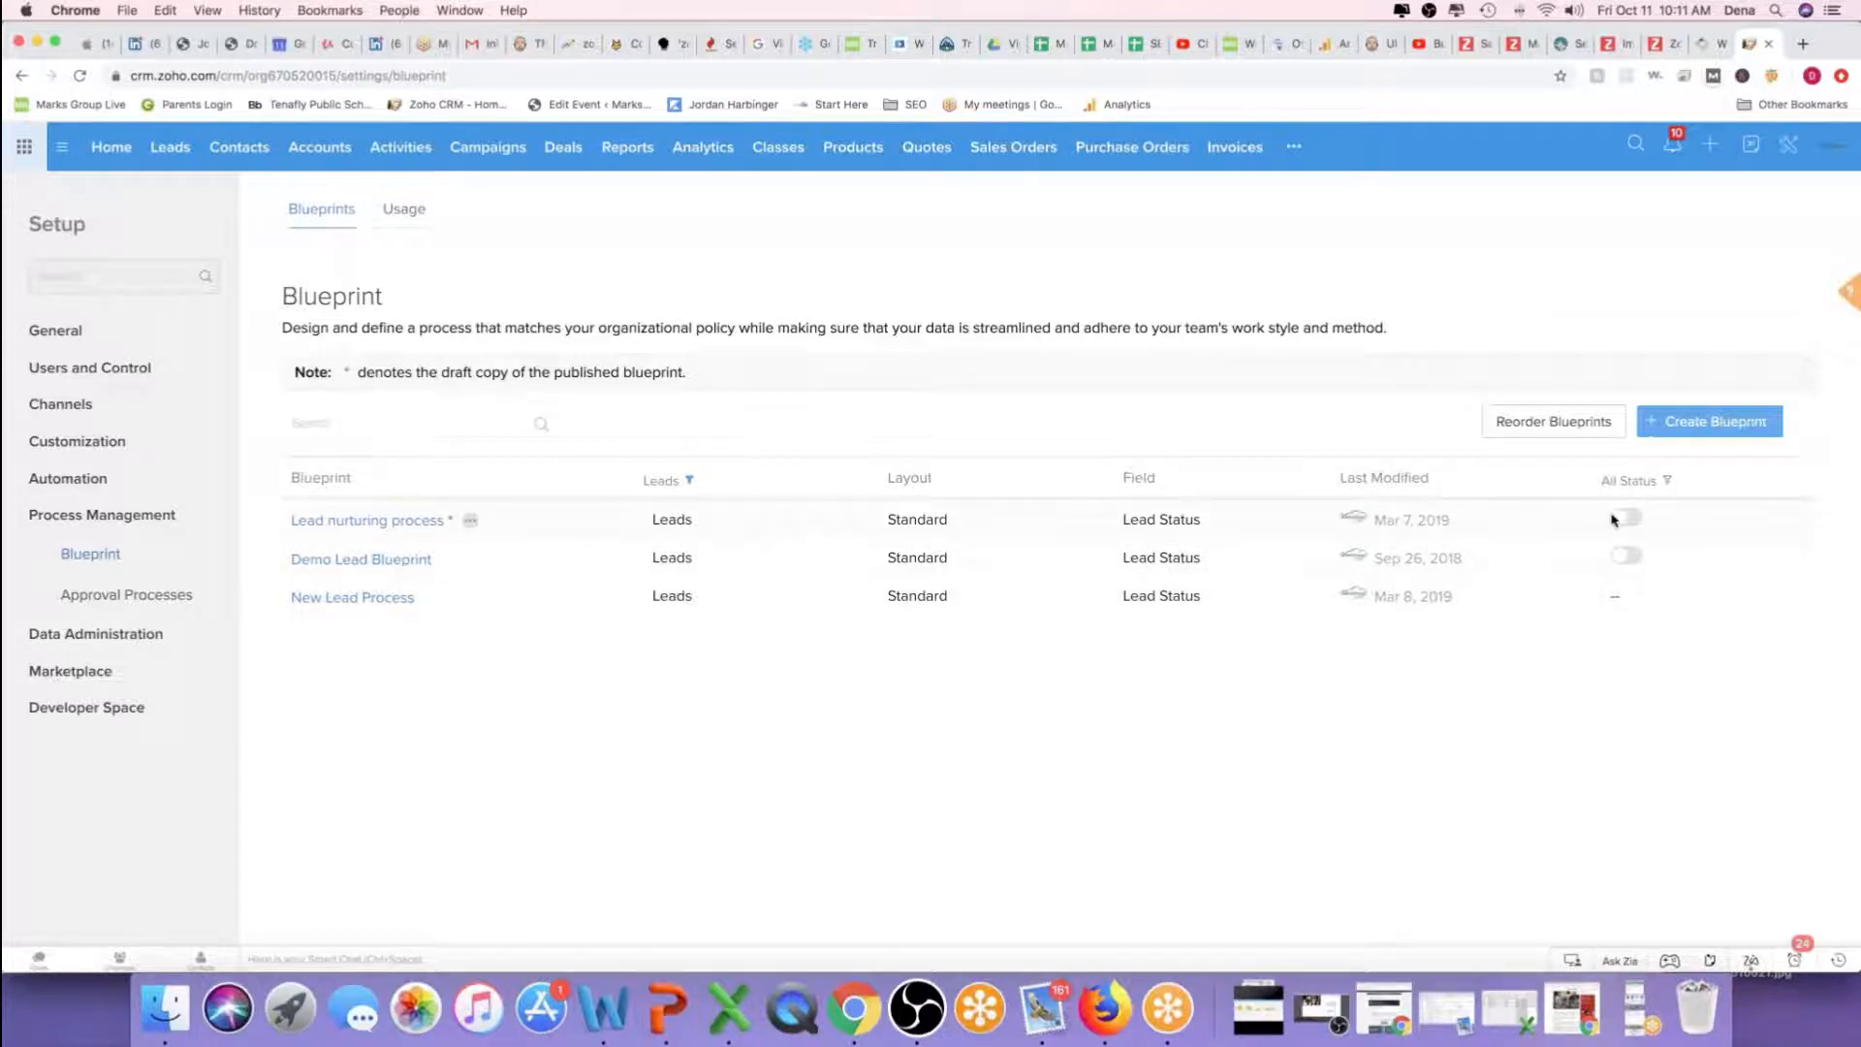
click(691, 482)
click(714, 540)
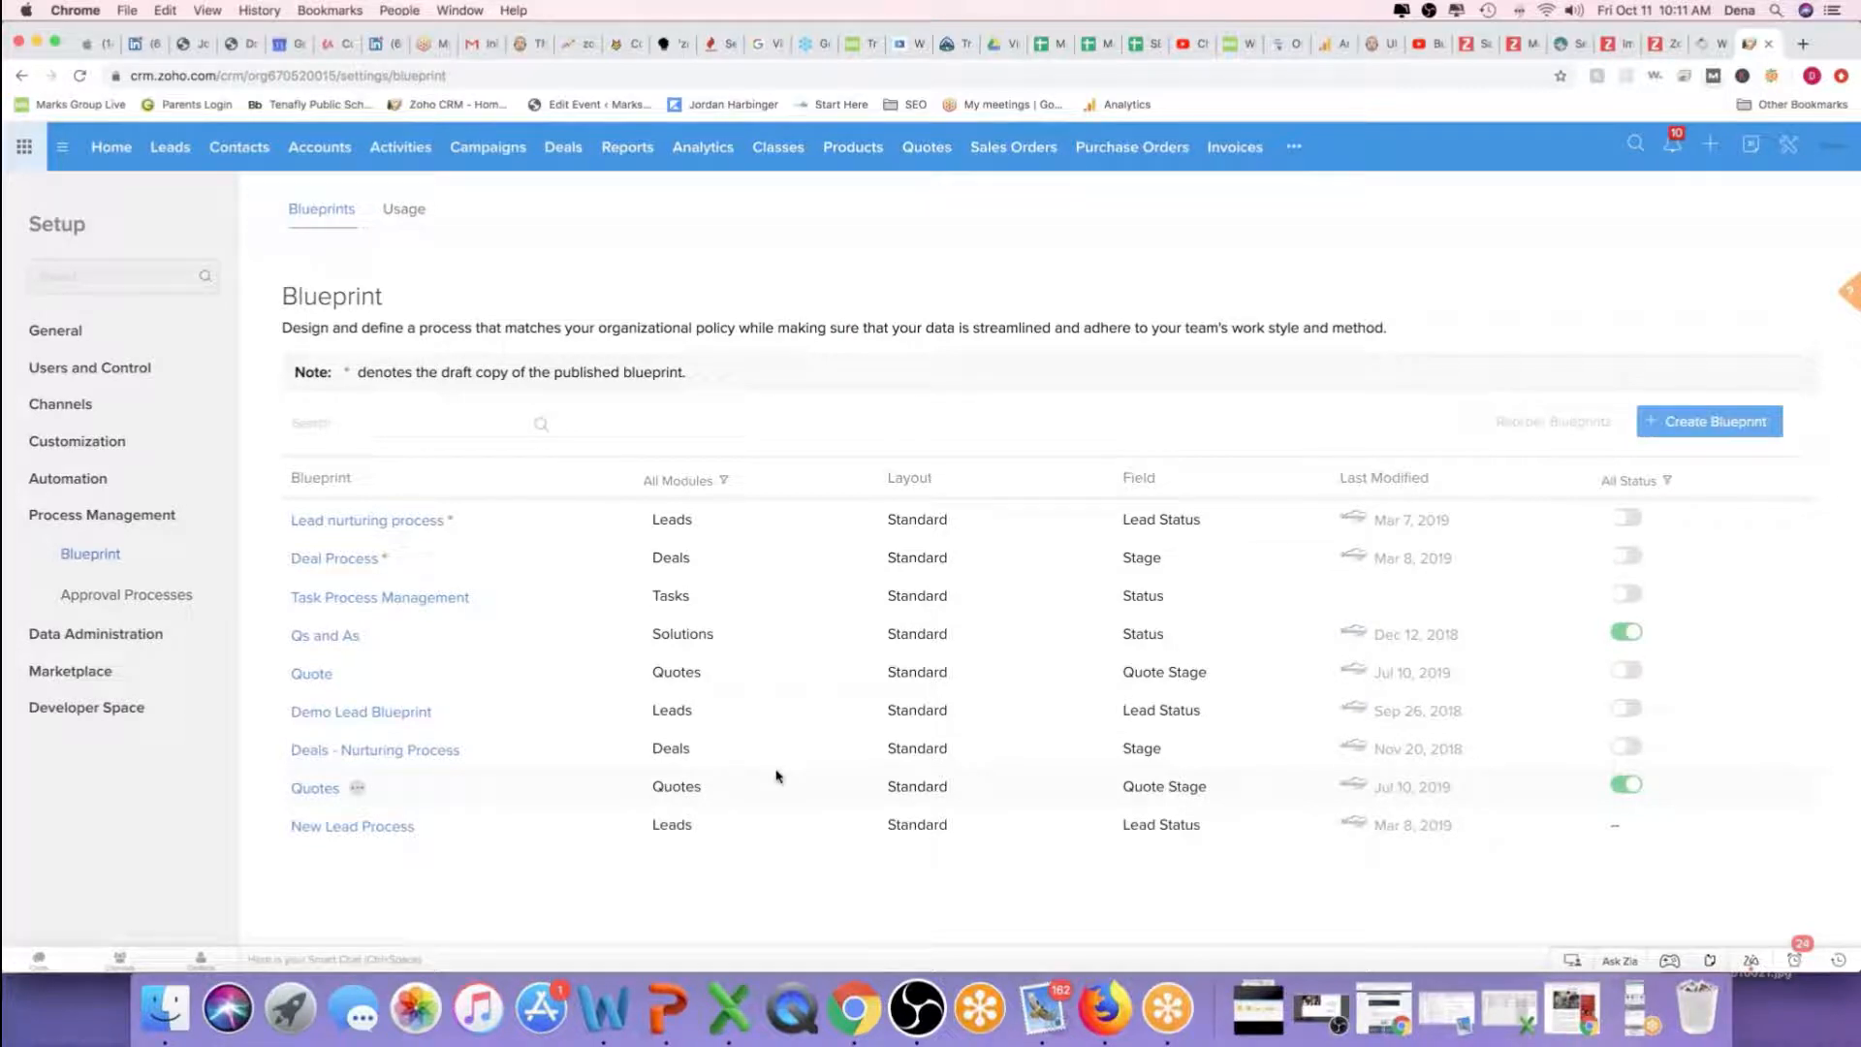
Open the Lead nurturing process blueprint and add the entry criterion Annual Revenue = 500000 USD
click(359, 523)
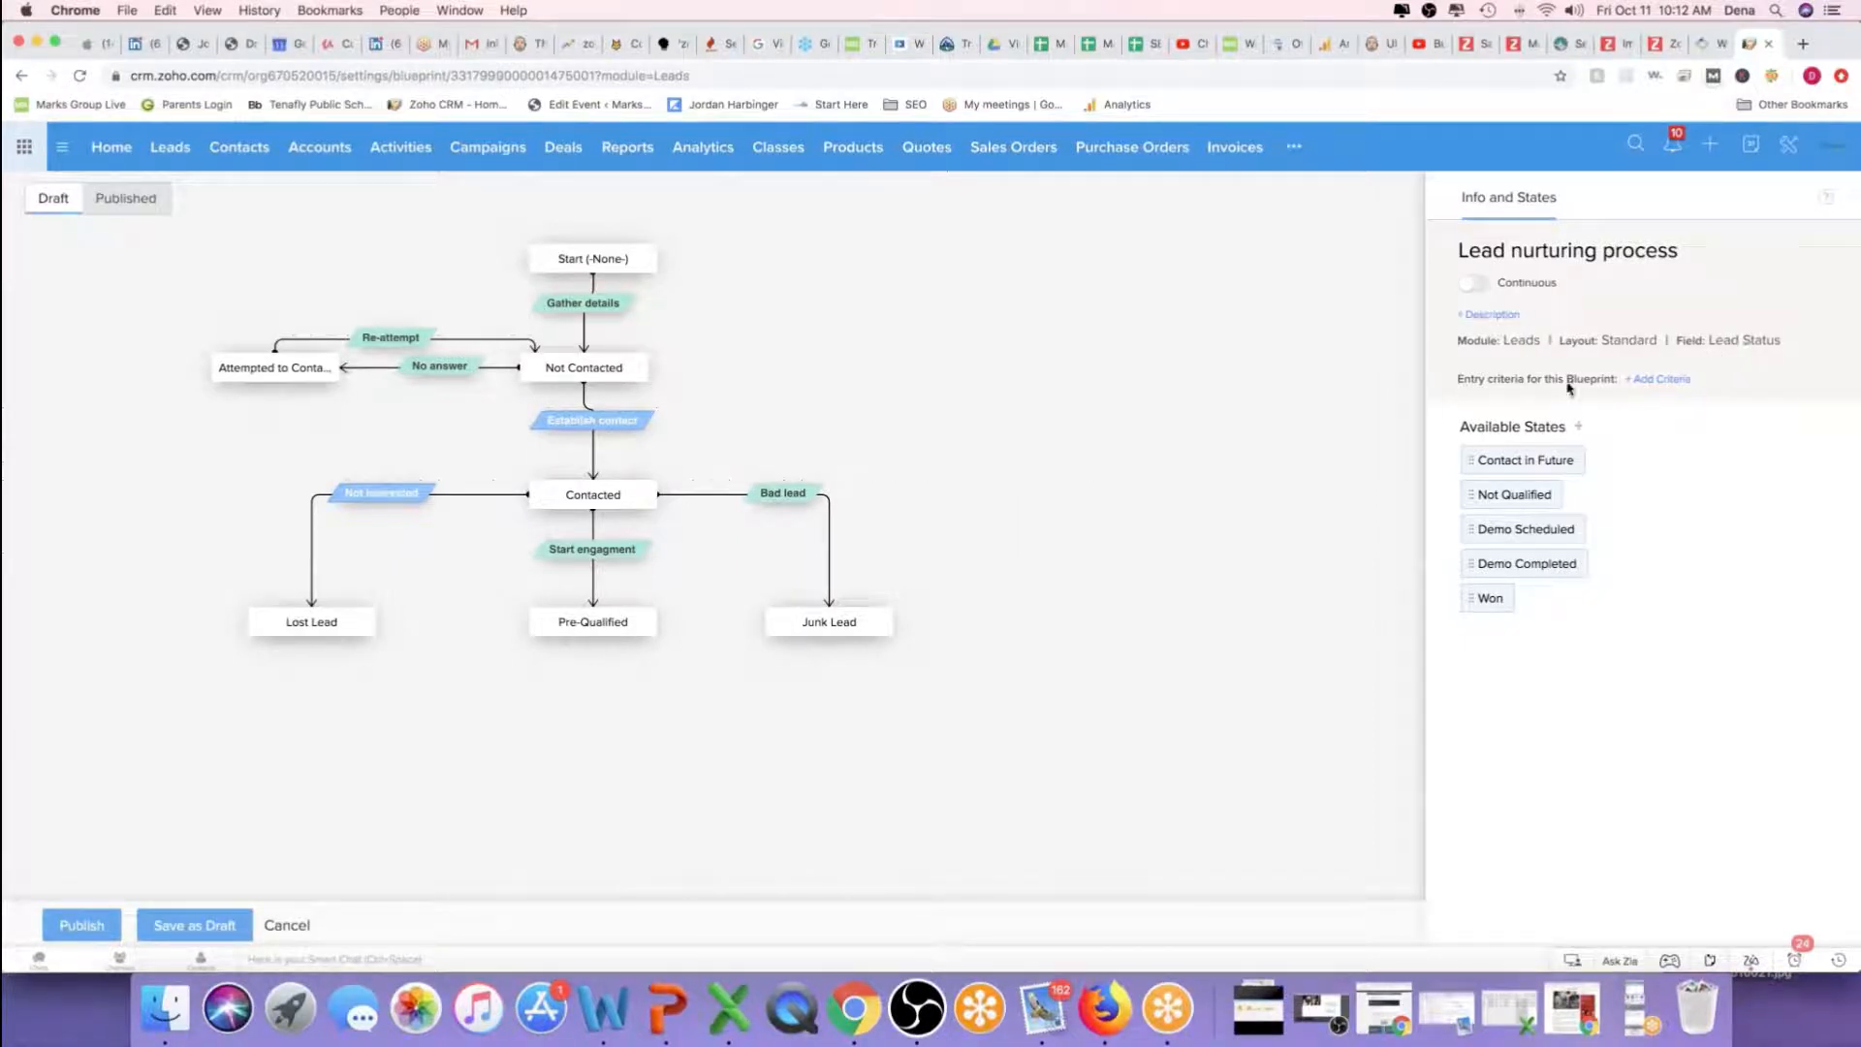
click(1663, 382)
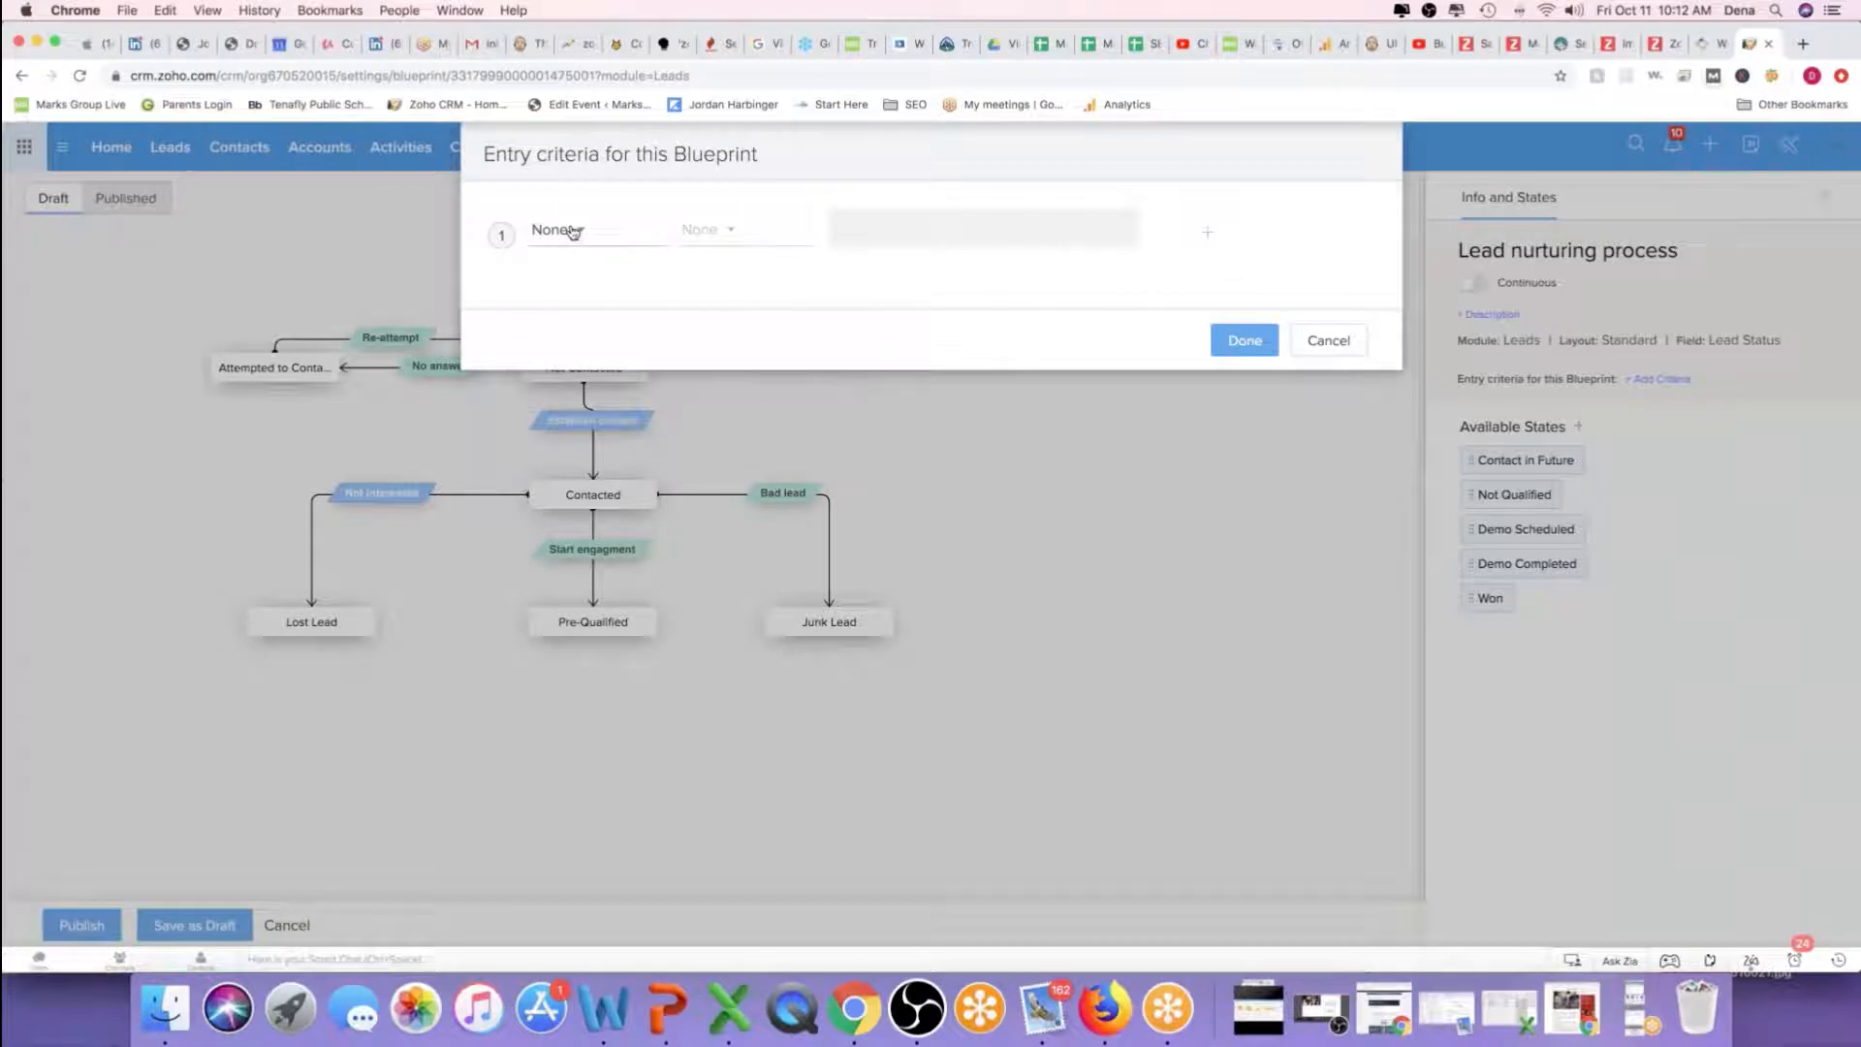
click(575, 231)
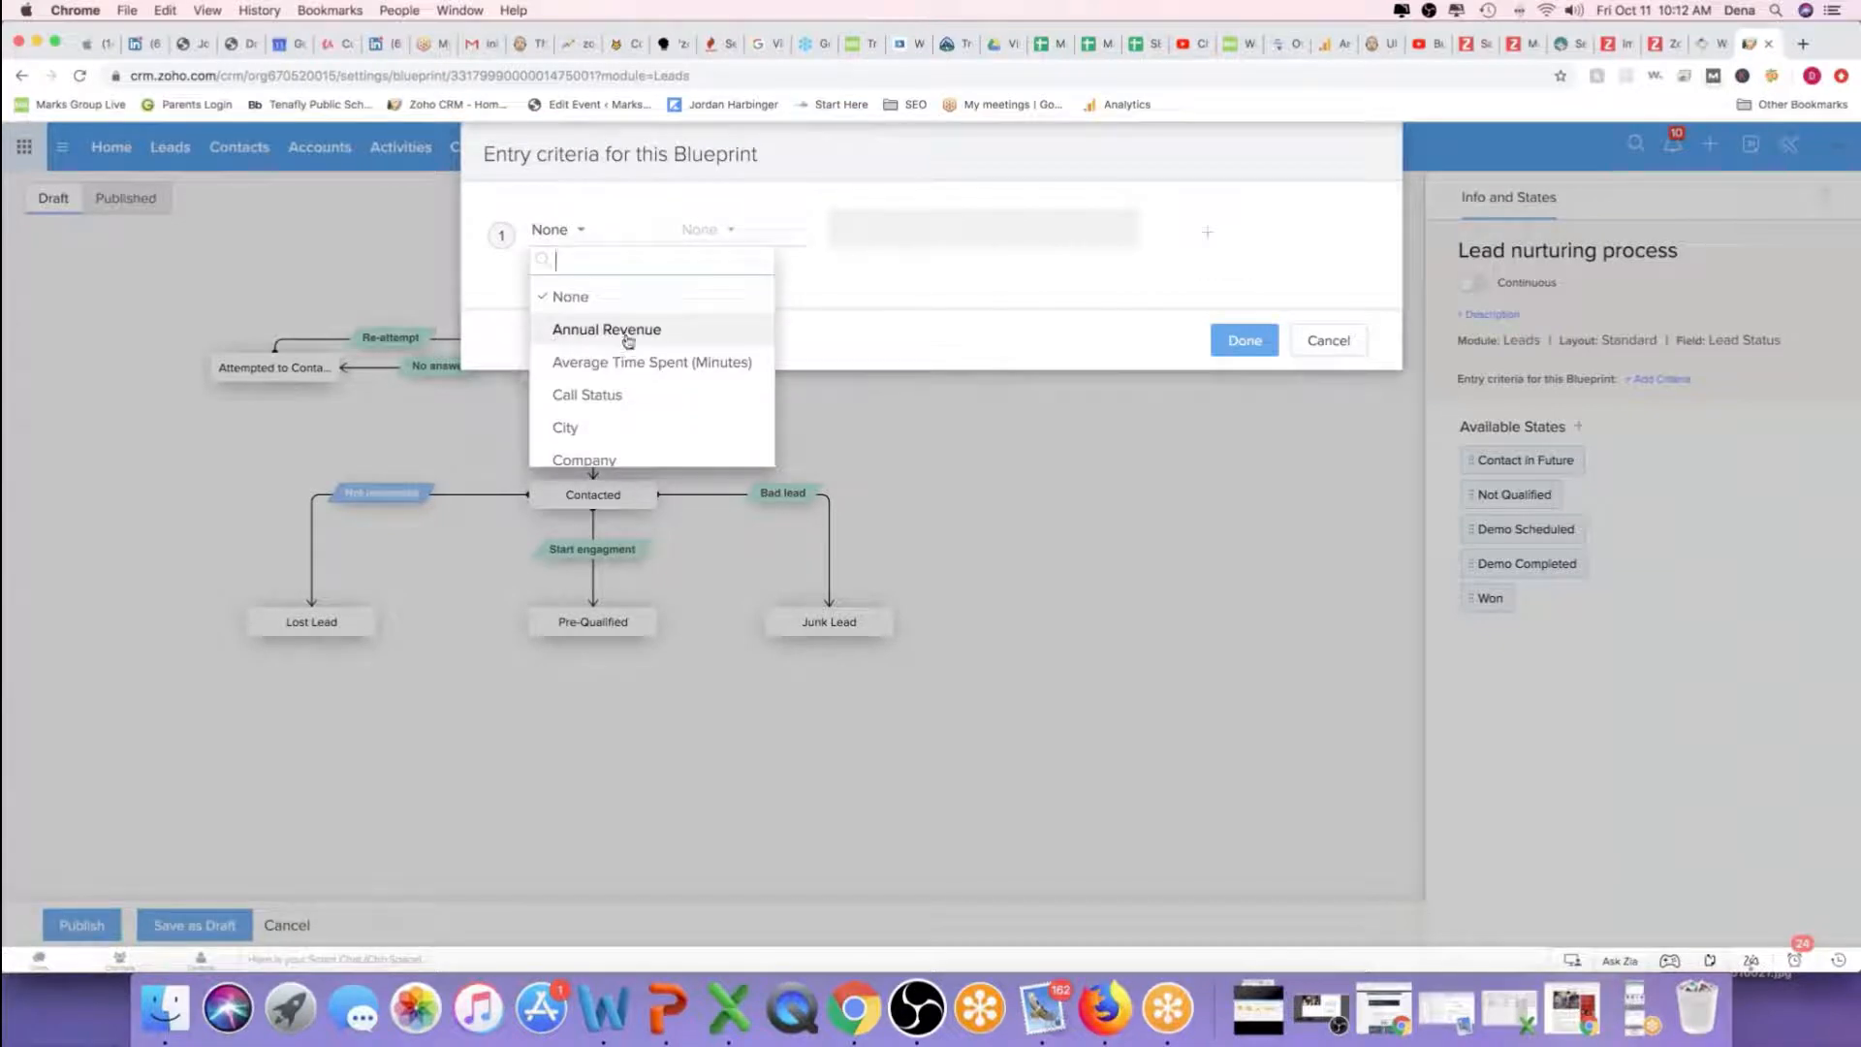
click(626, 331)
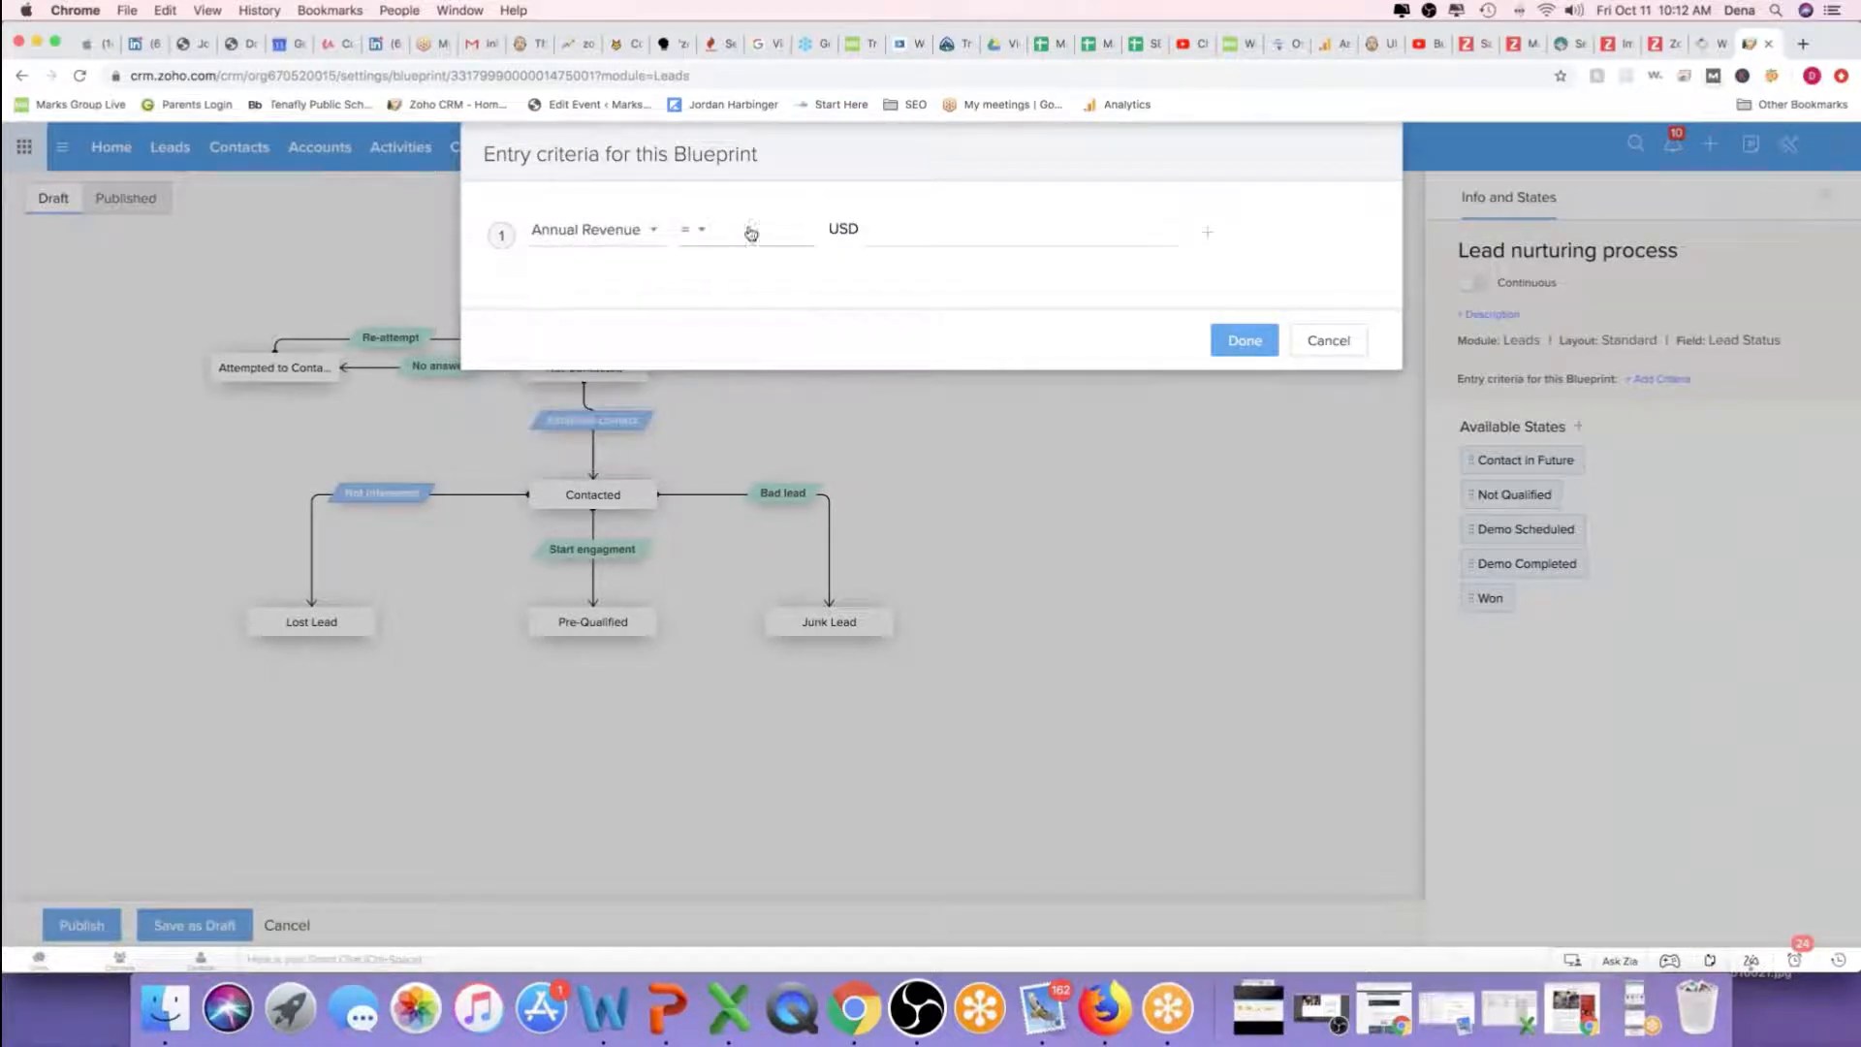
click(933, 226)
text(500000)
click(1244, 340)
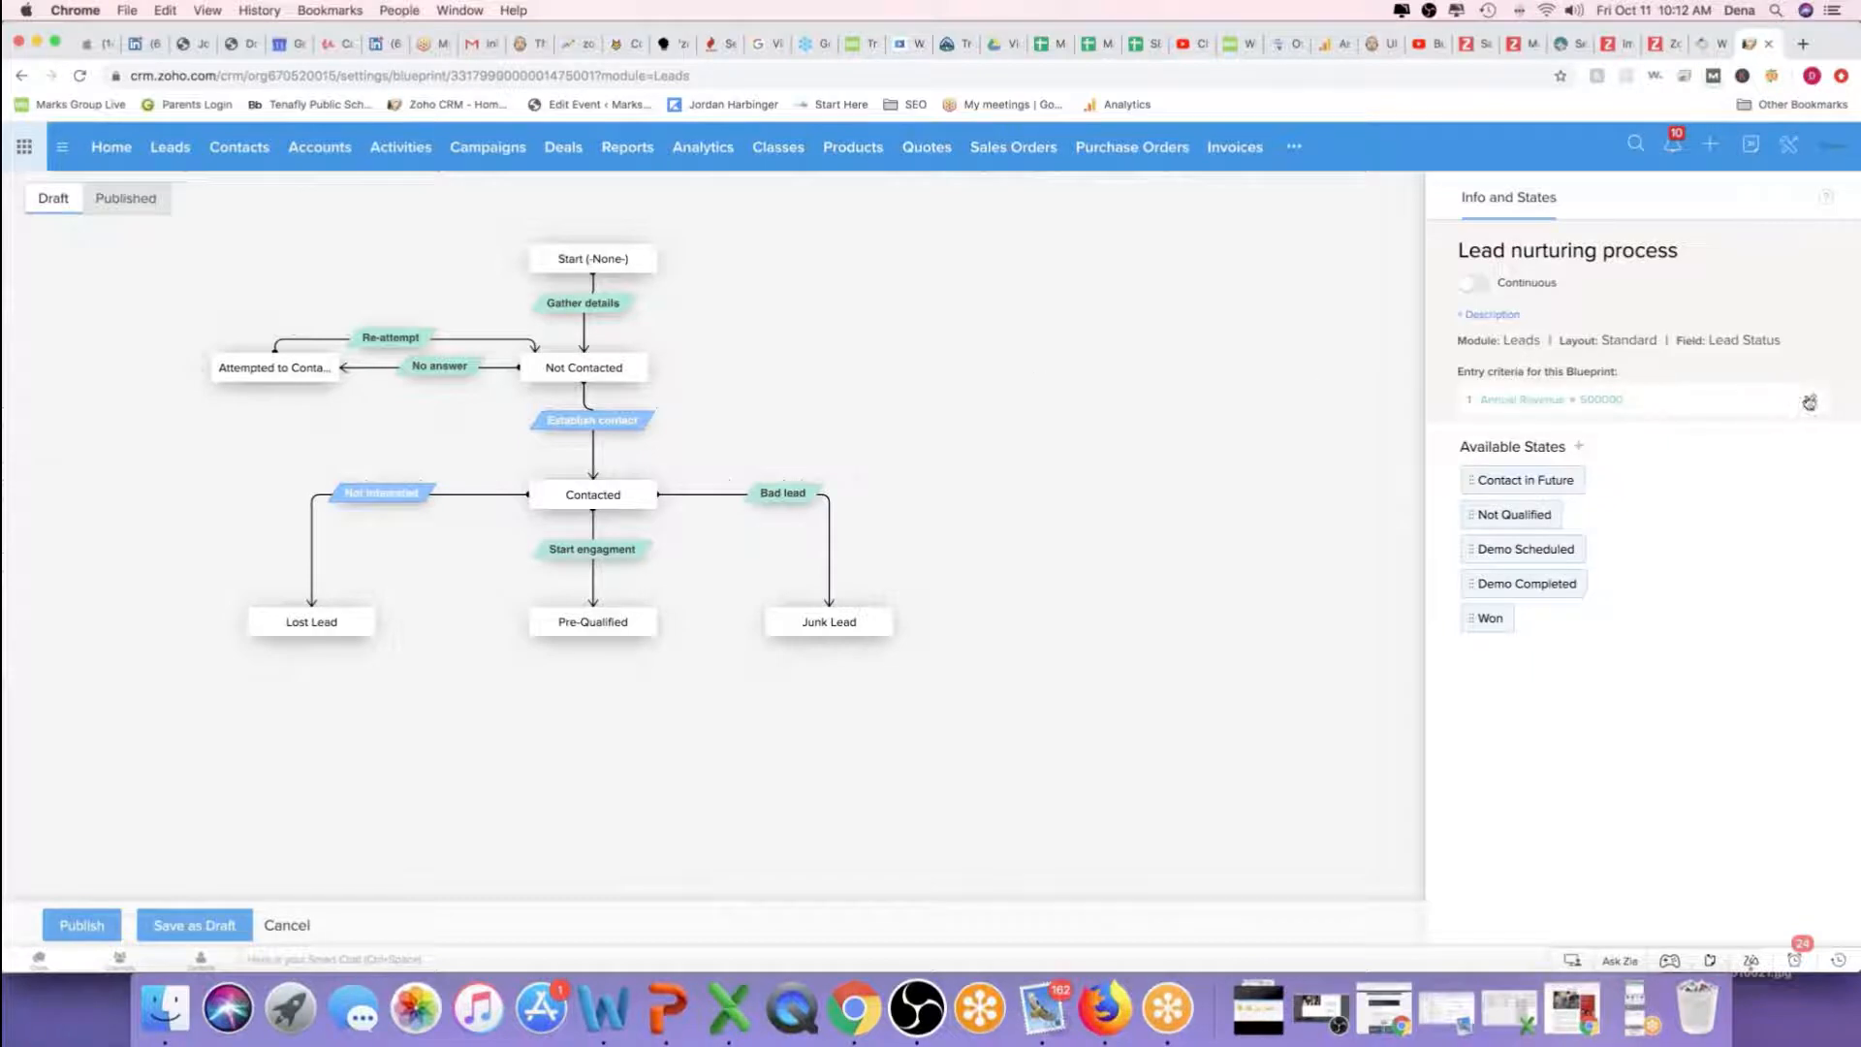
Reopen the Annual Revenue entry criterion to check it and close it without changes
click(1808, 402)
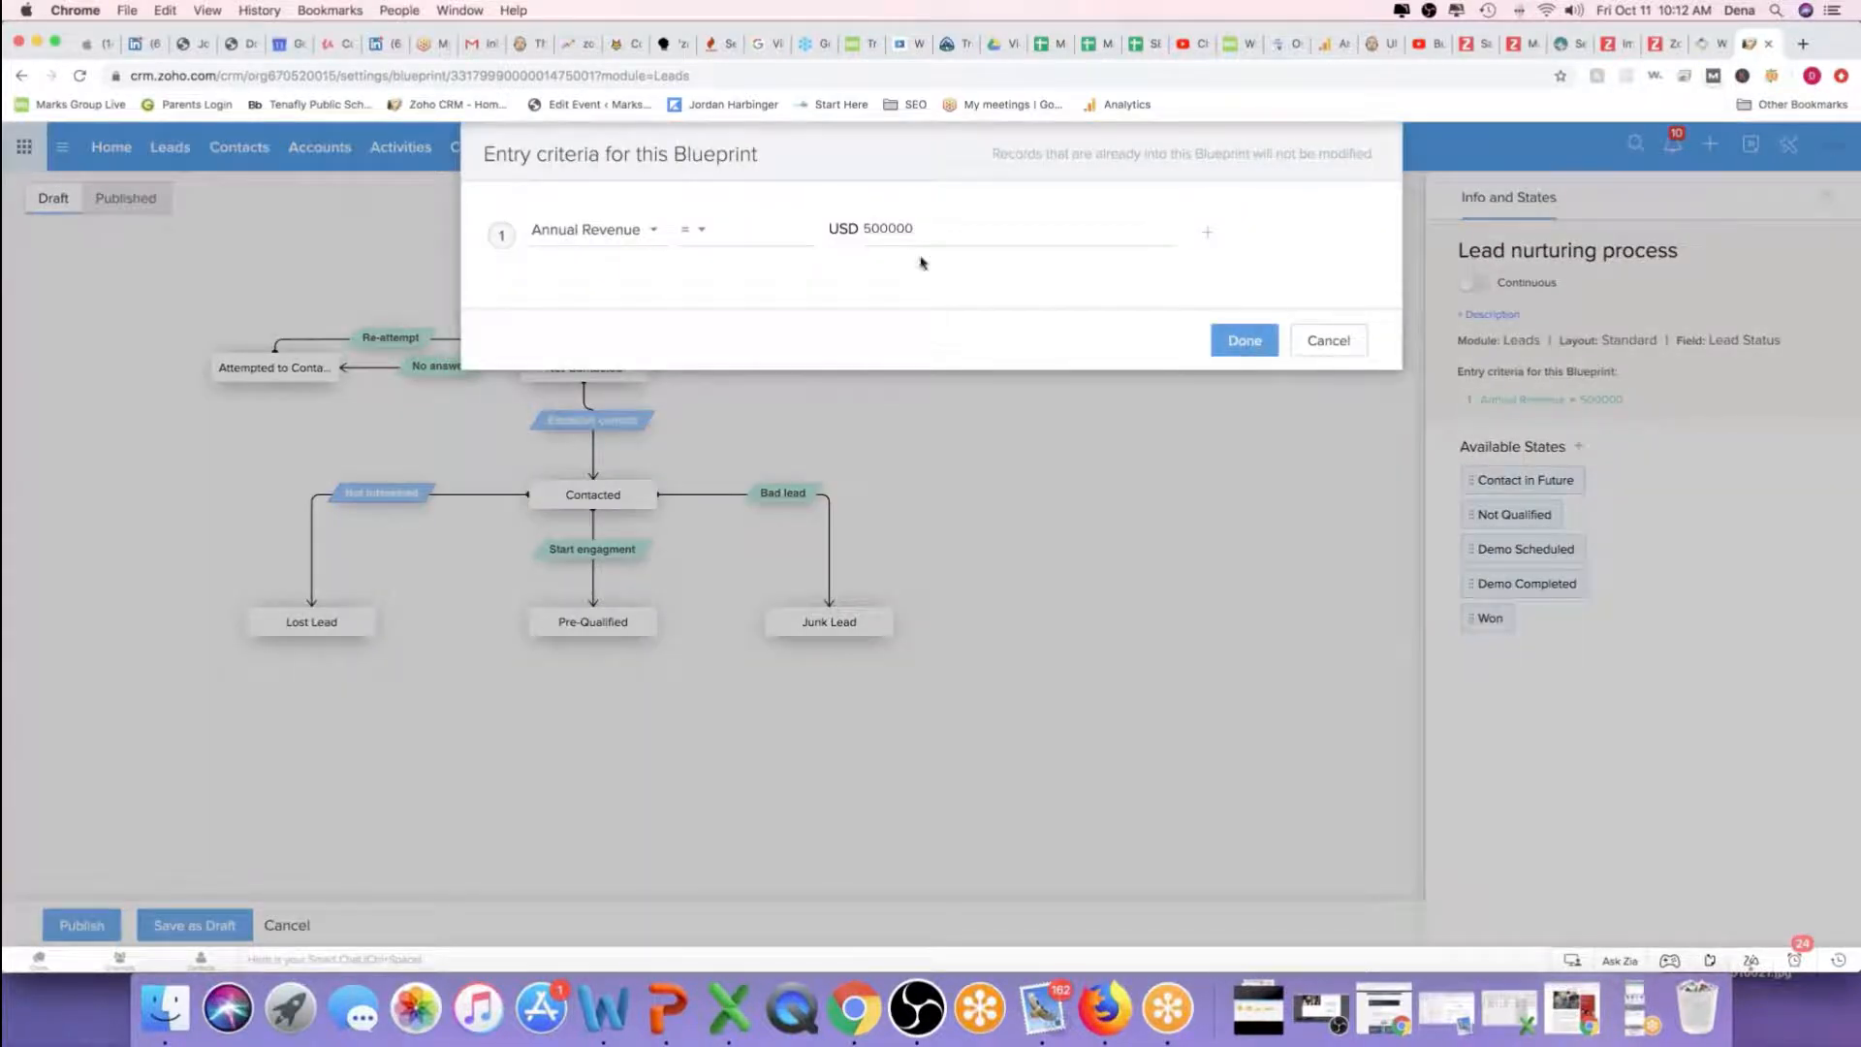
click(1250, 340)
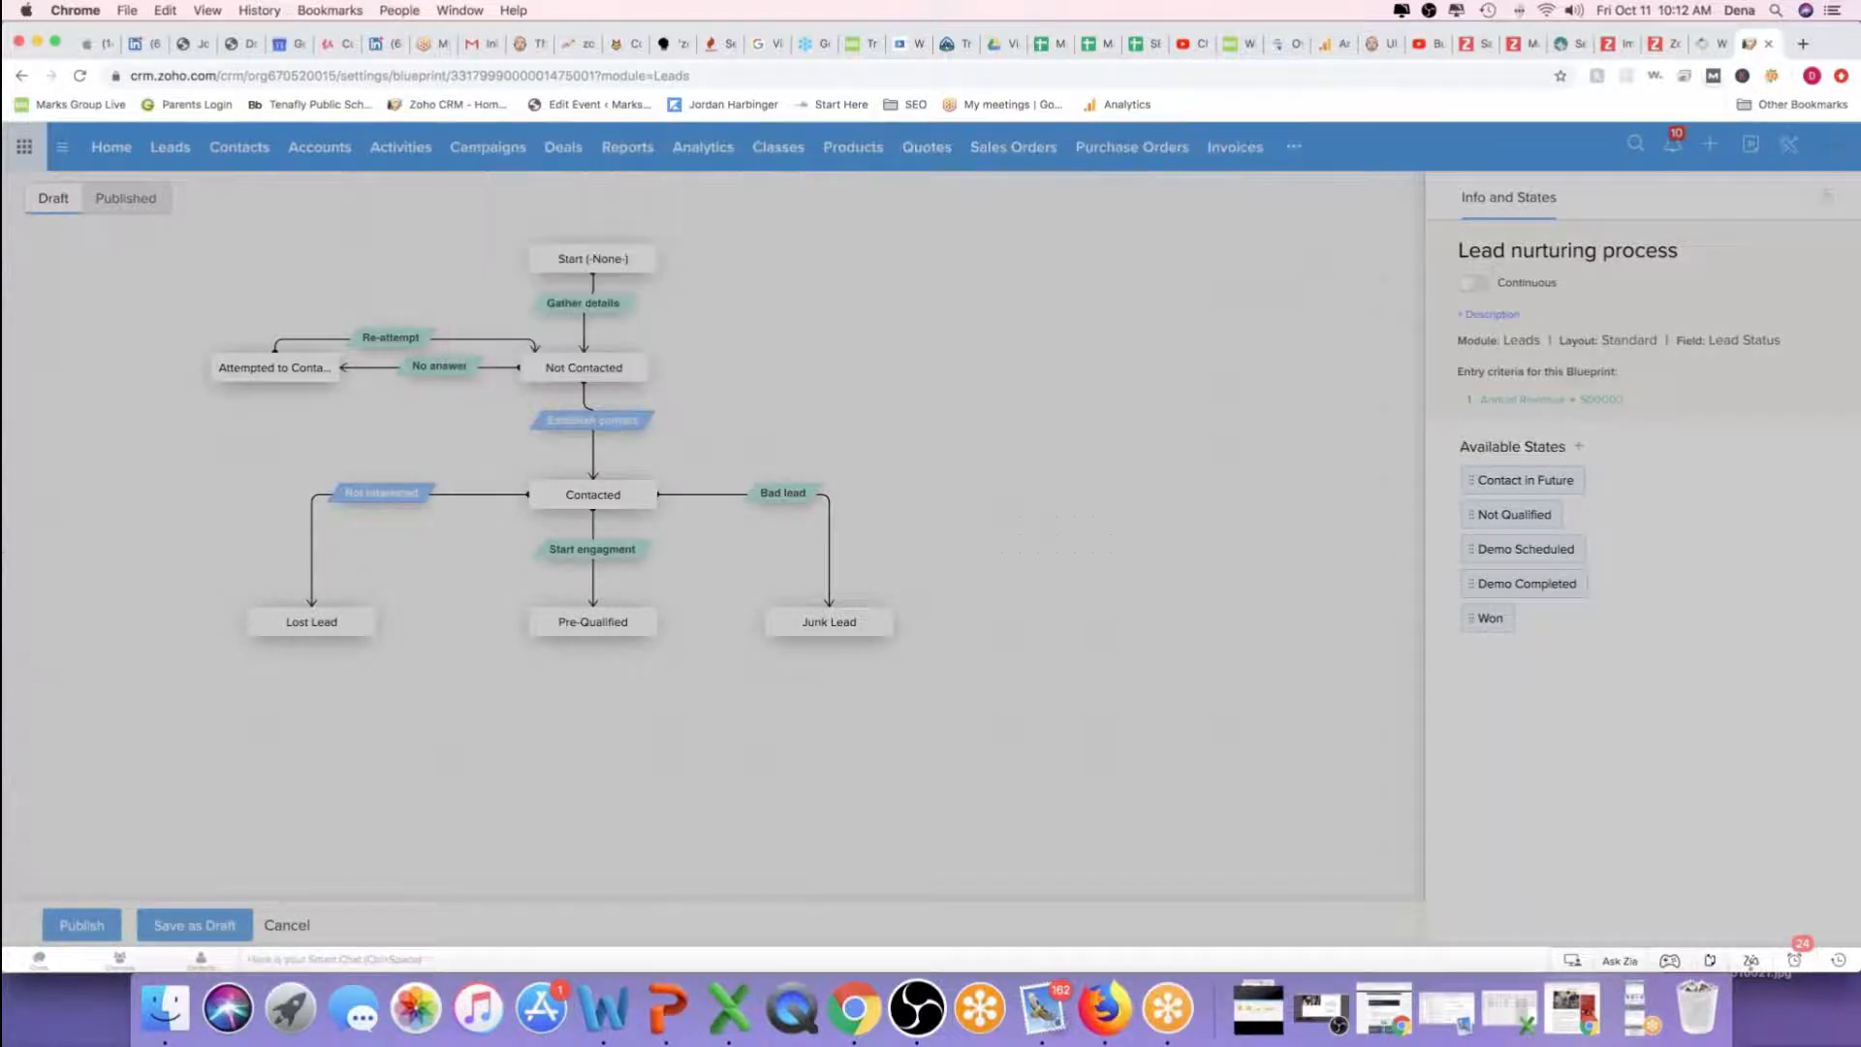
right_click(1599, 400)
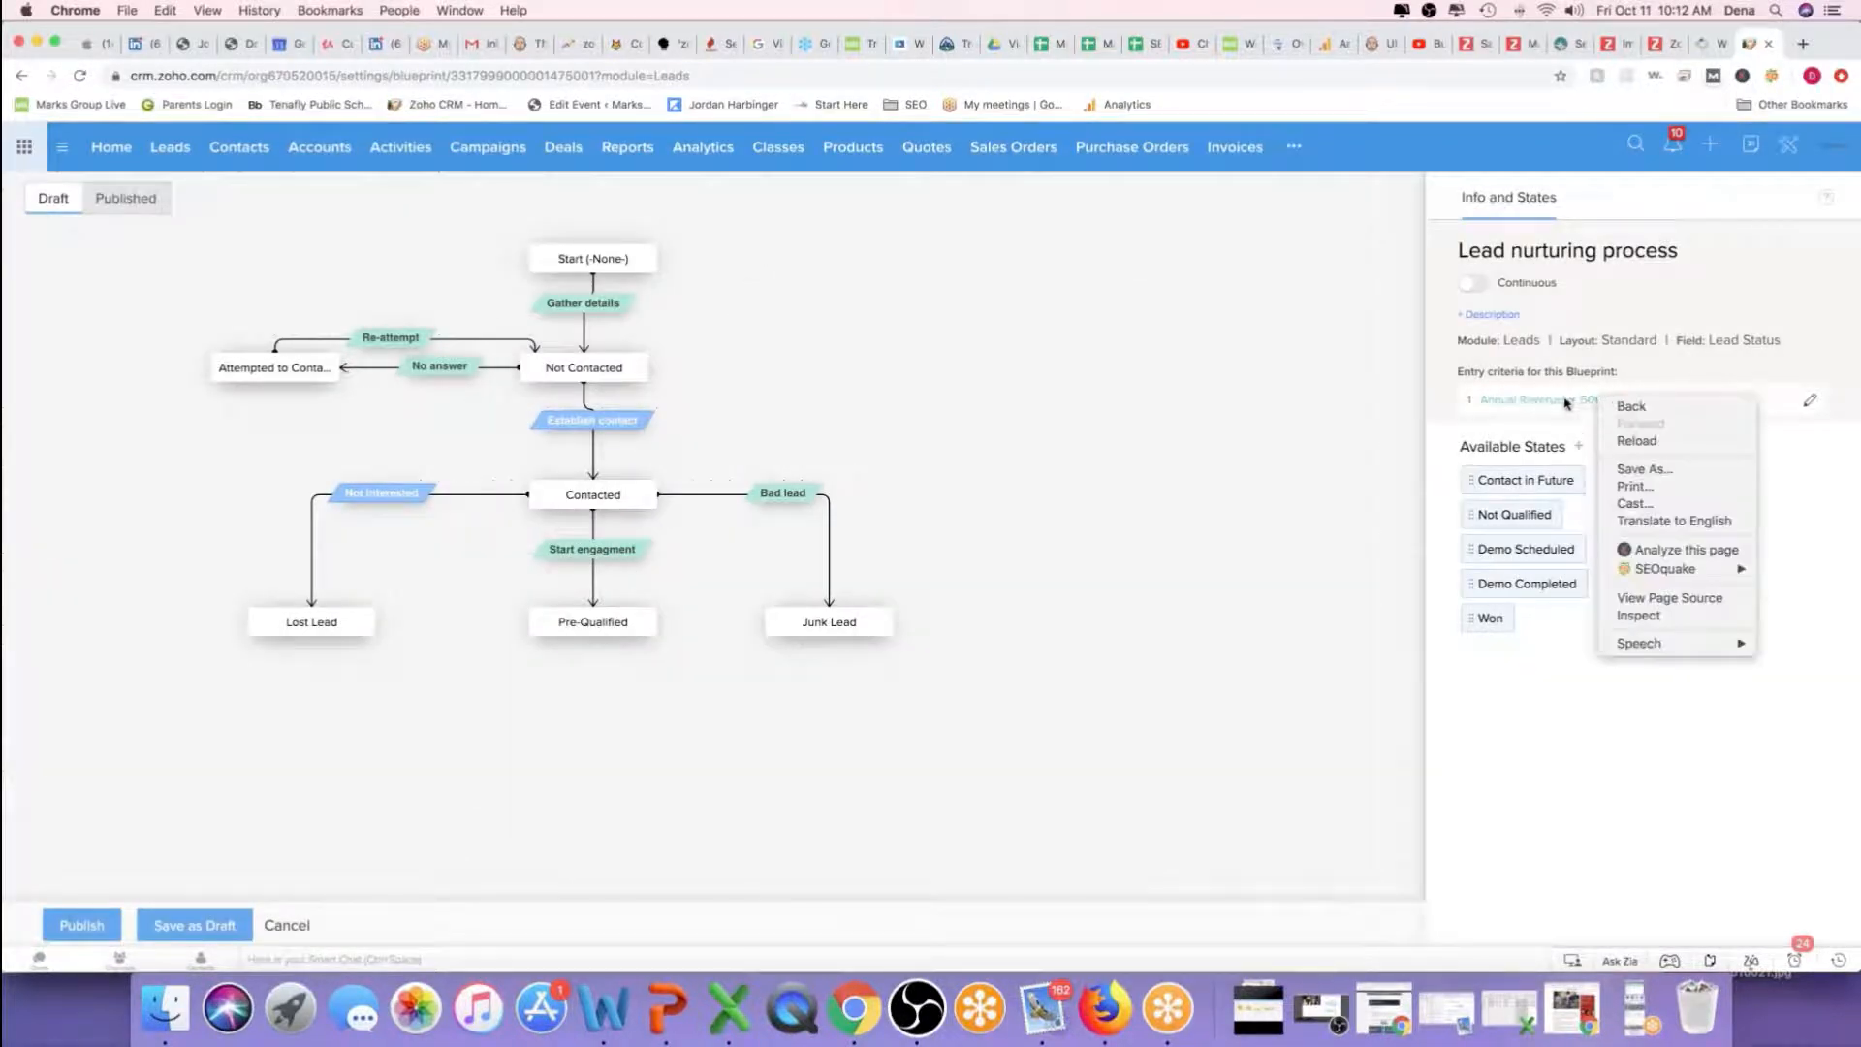
click(1566, 402)
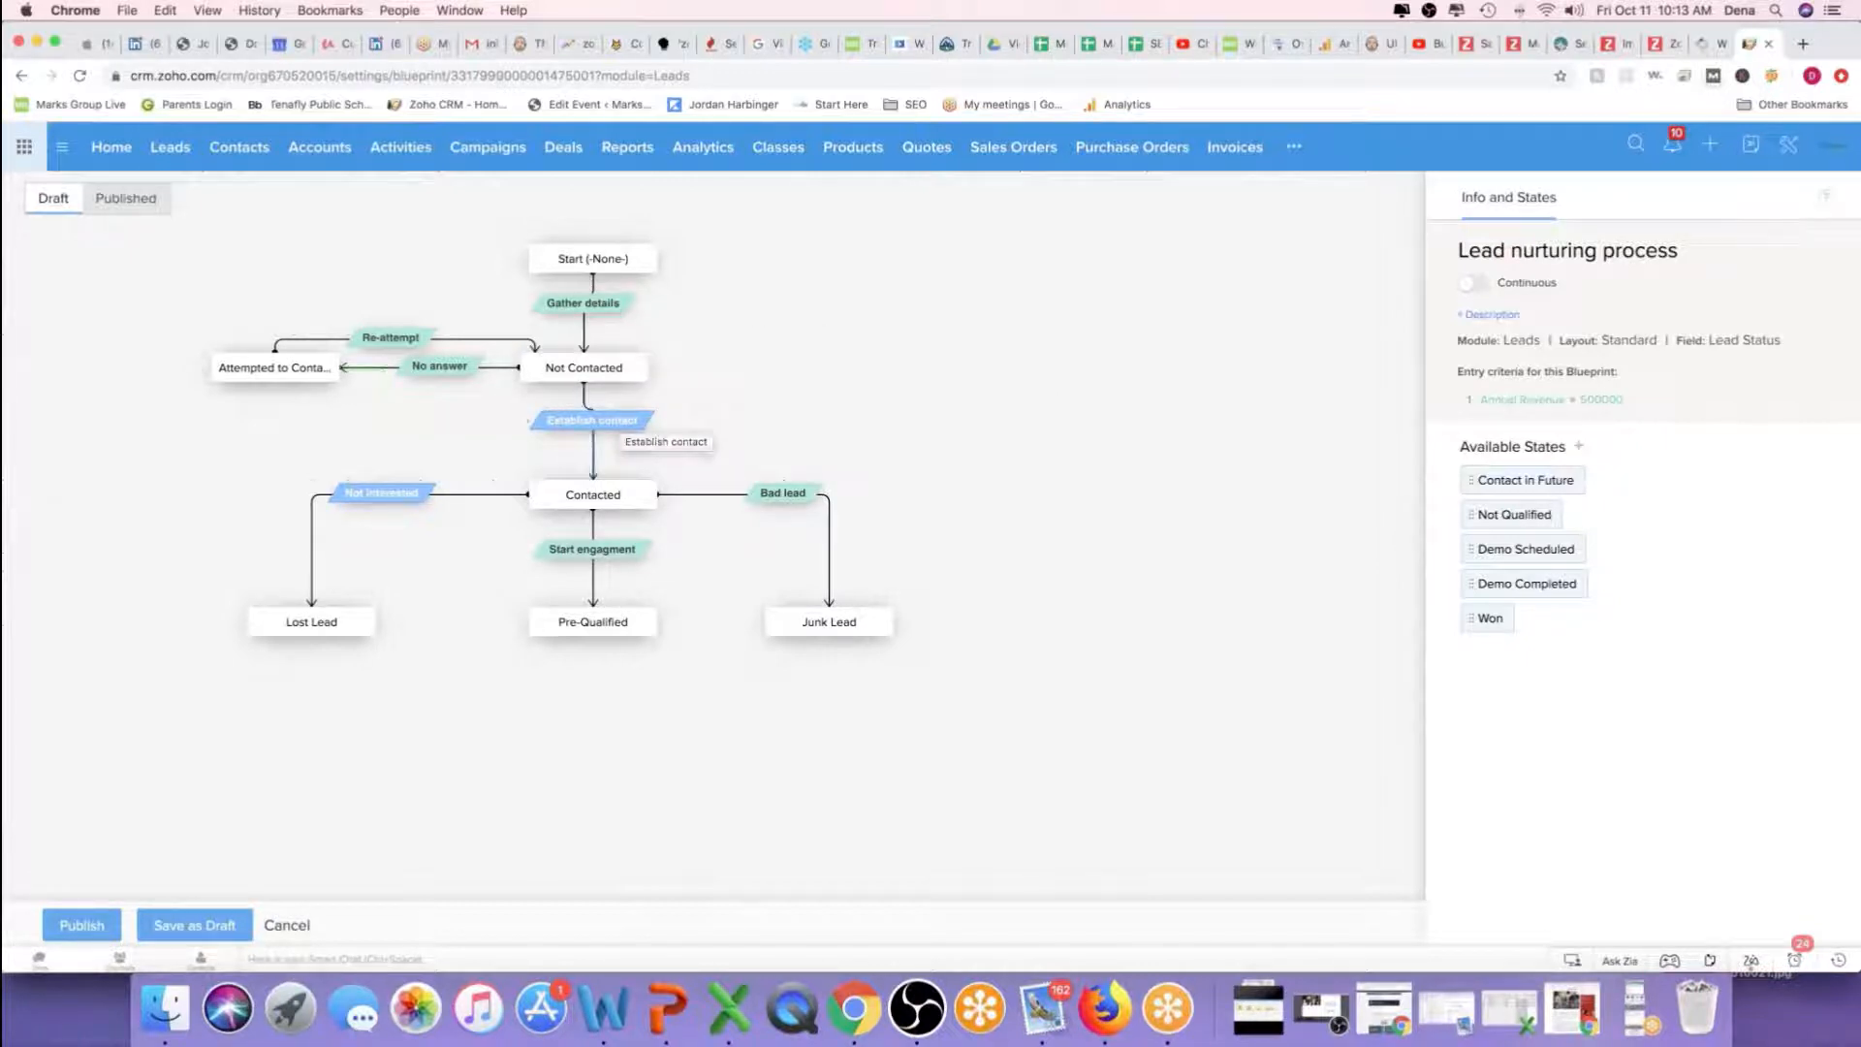
Review the Gather details transition's owners, its During messages and fields, and the Field and Checklists options for adding items
click(603, 307)
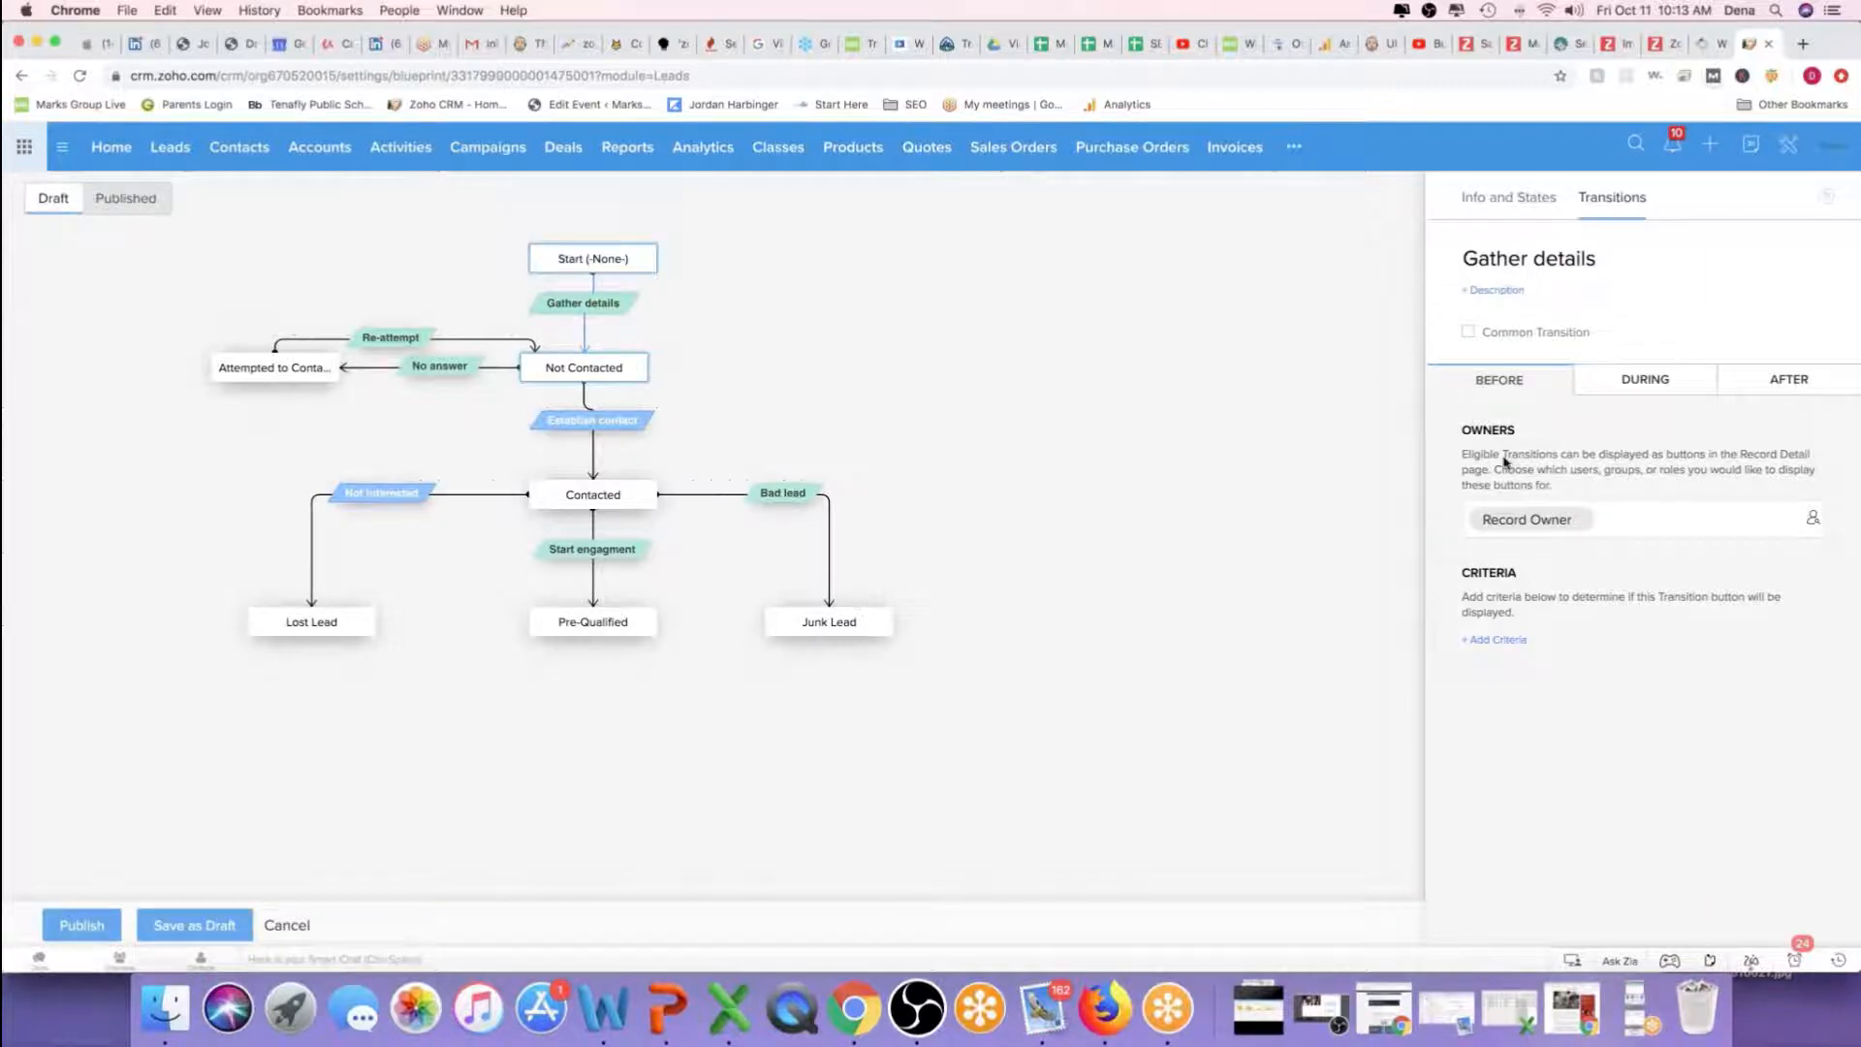
click(1647, 384)
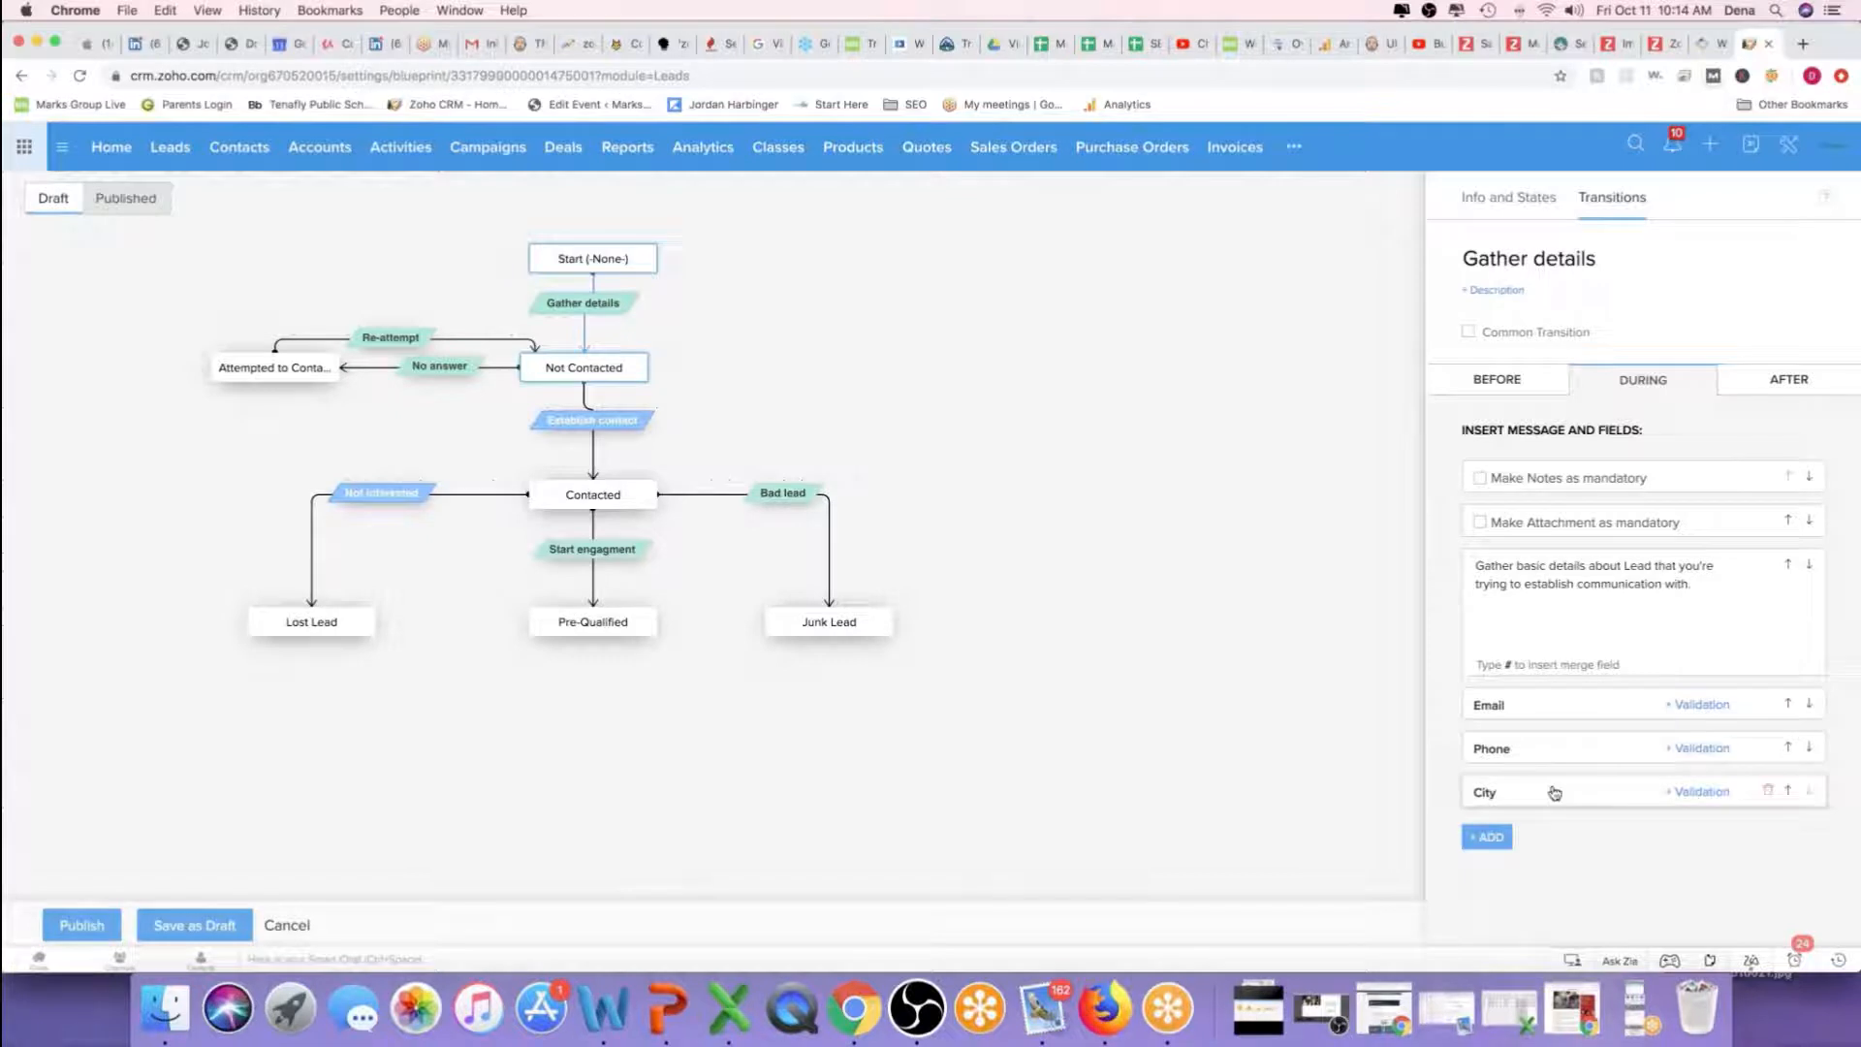
click(1499, 838)
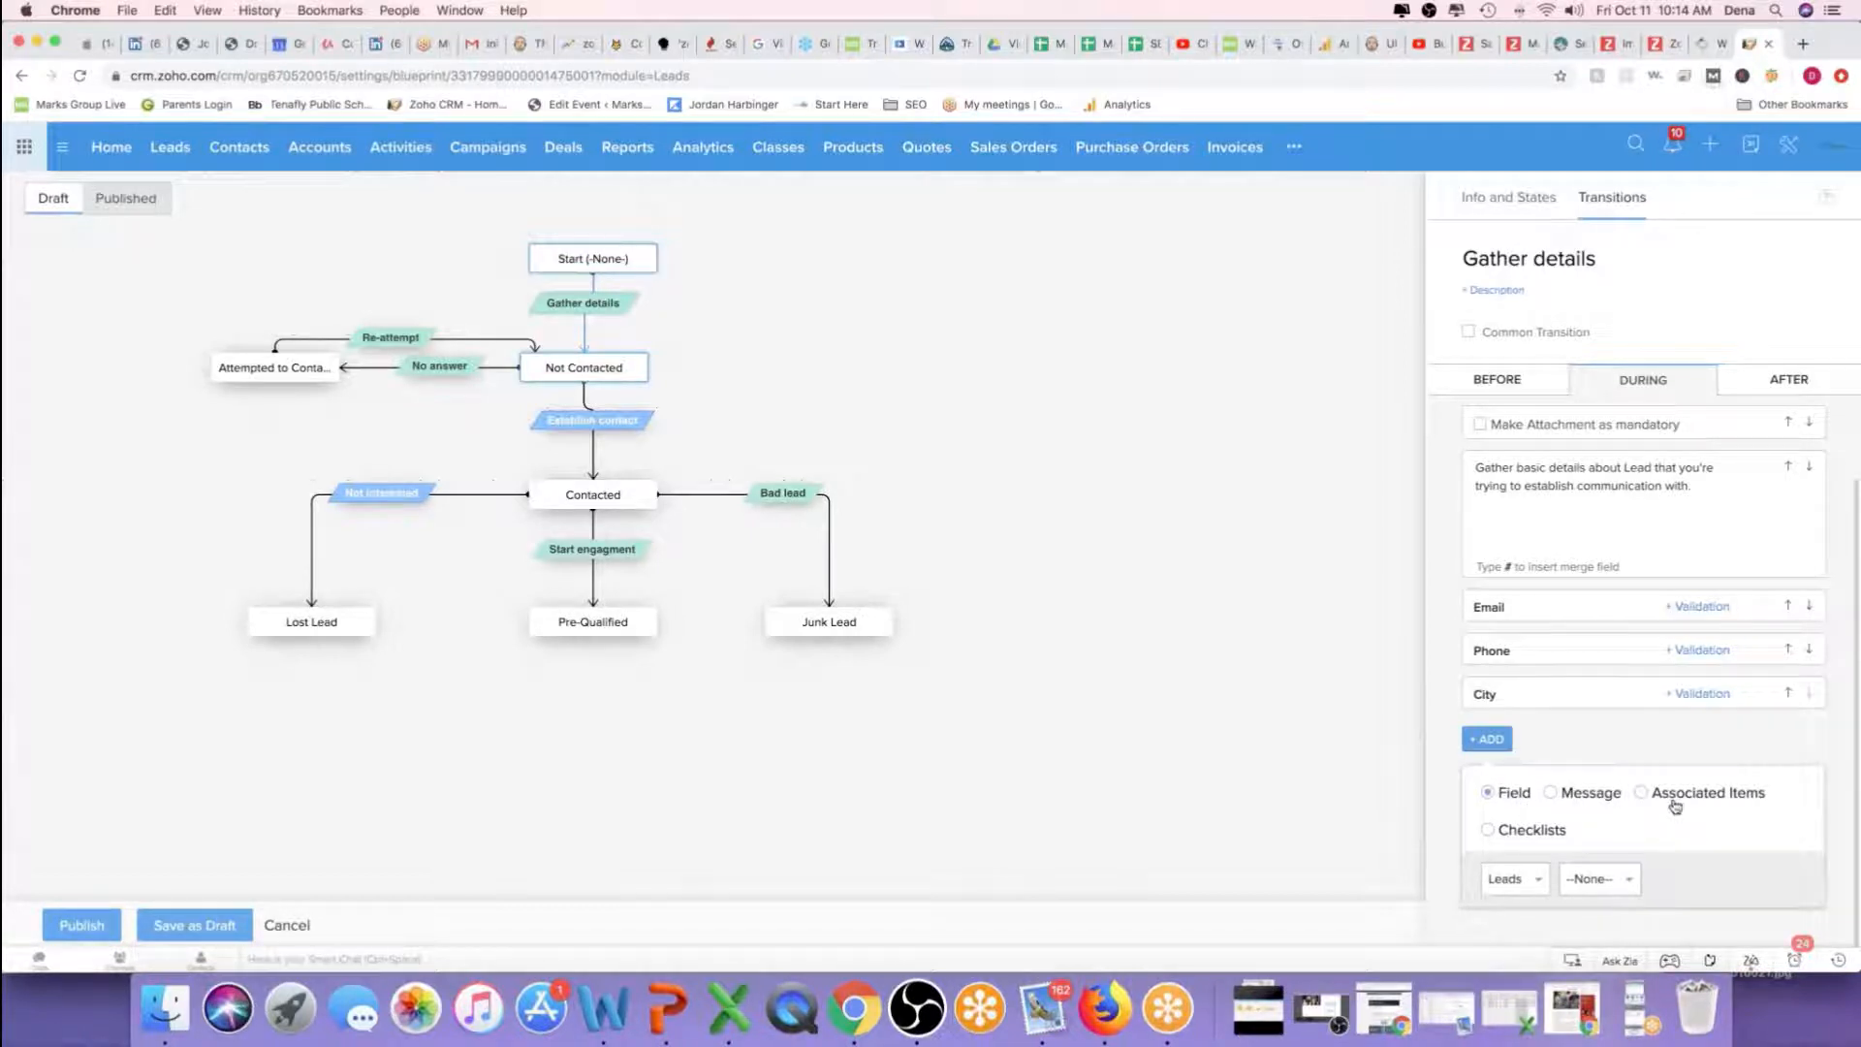
click(1488, 832)
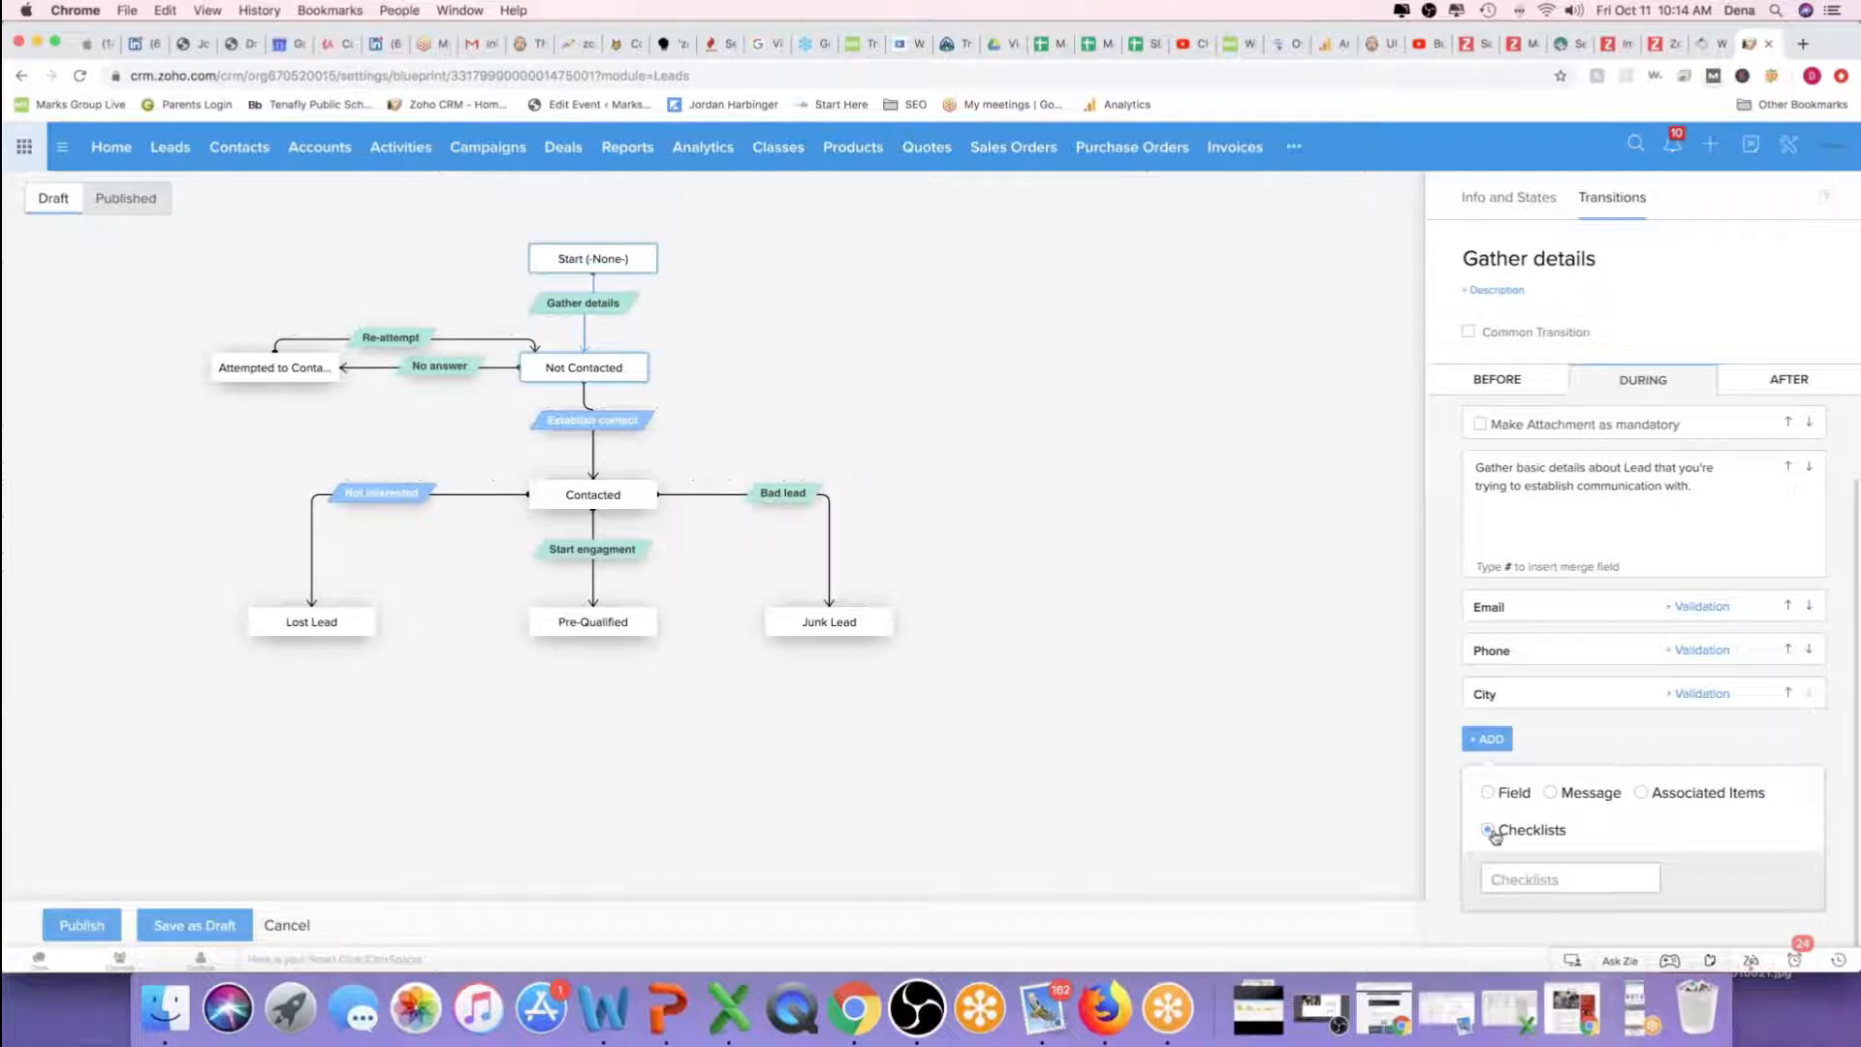
scroll(1493, 834, down, 1)
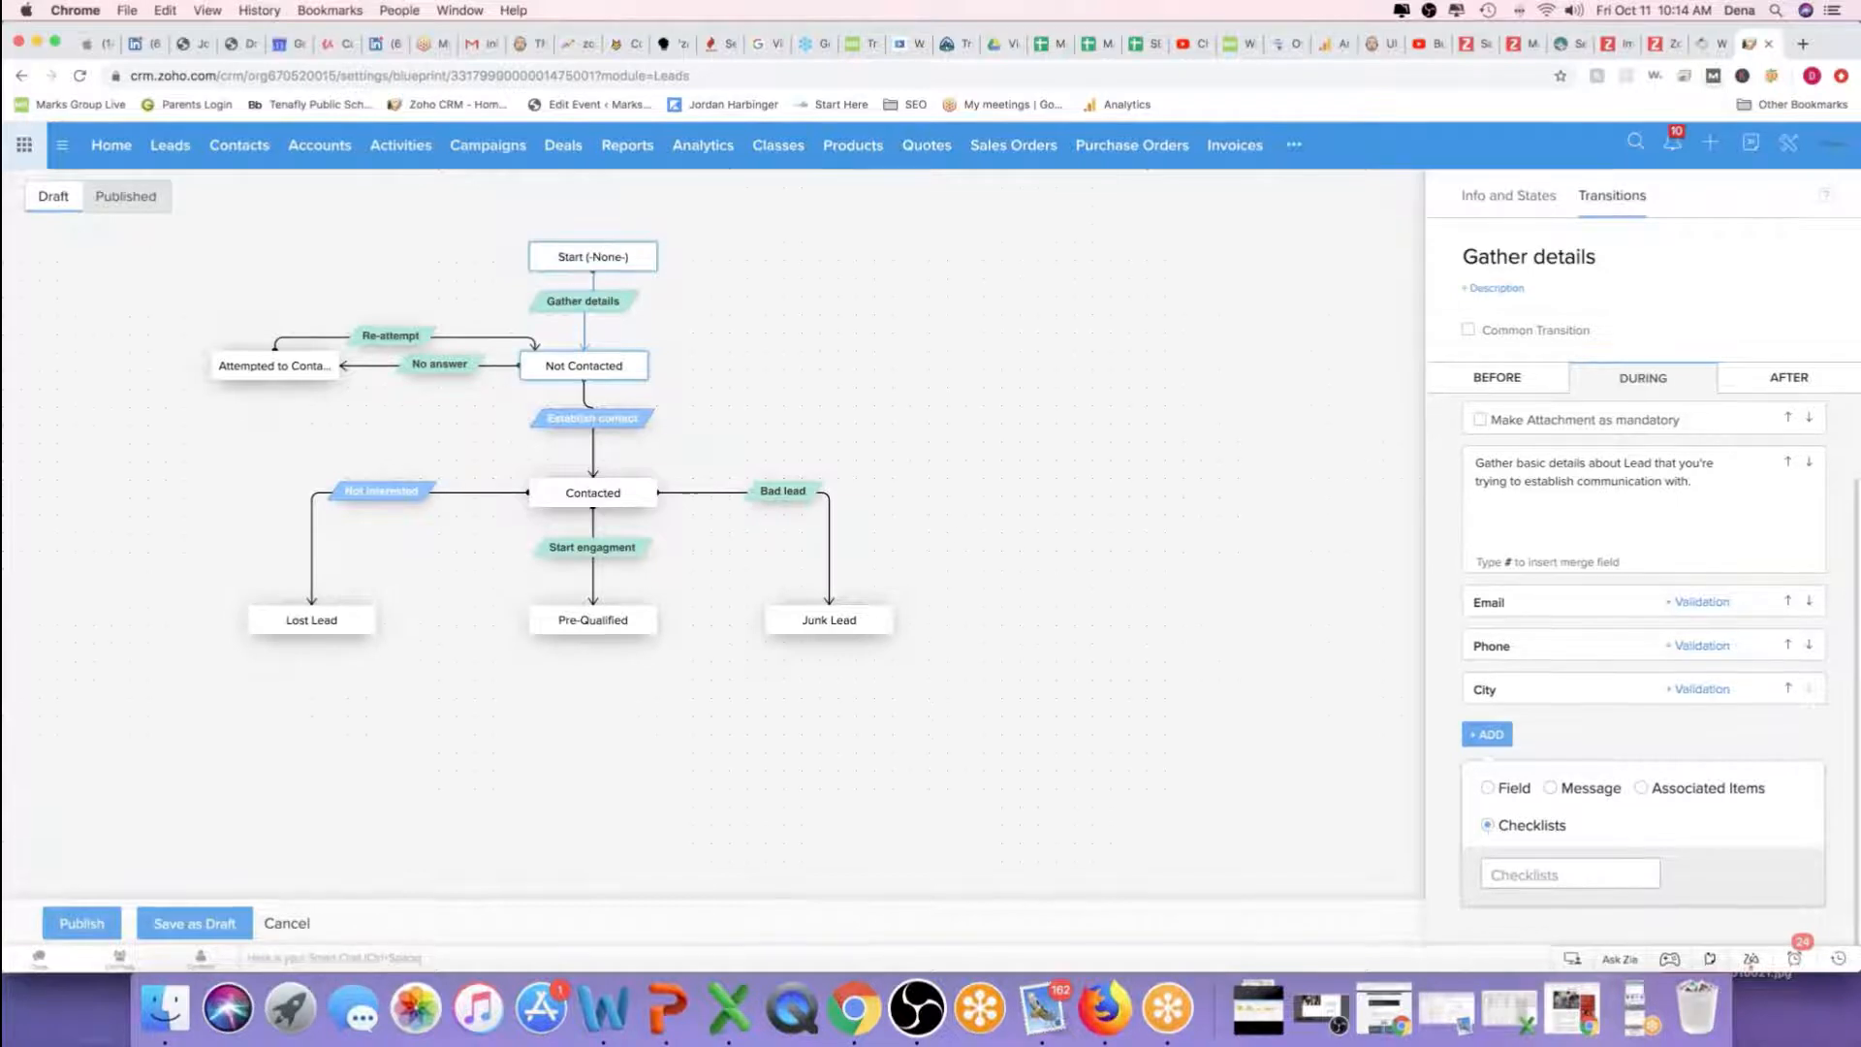
click(1490, 796)
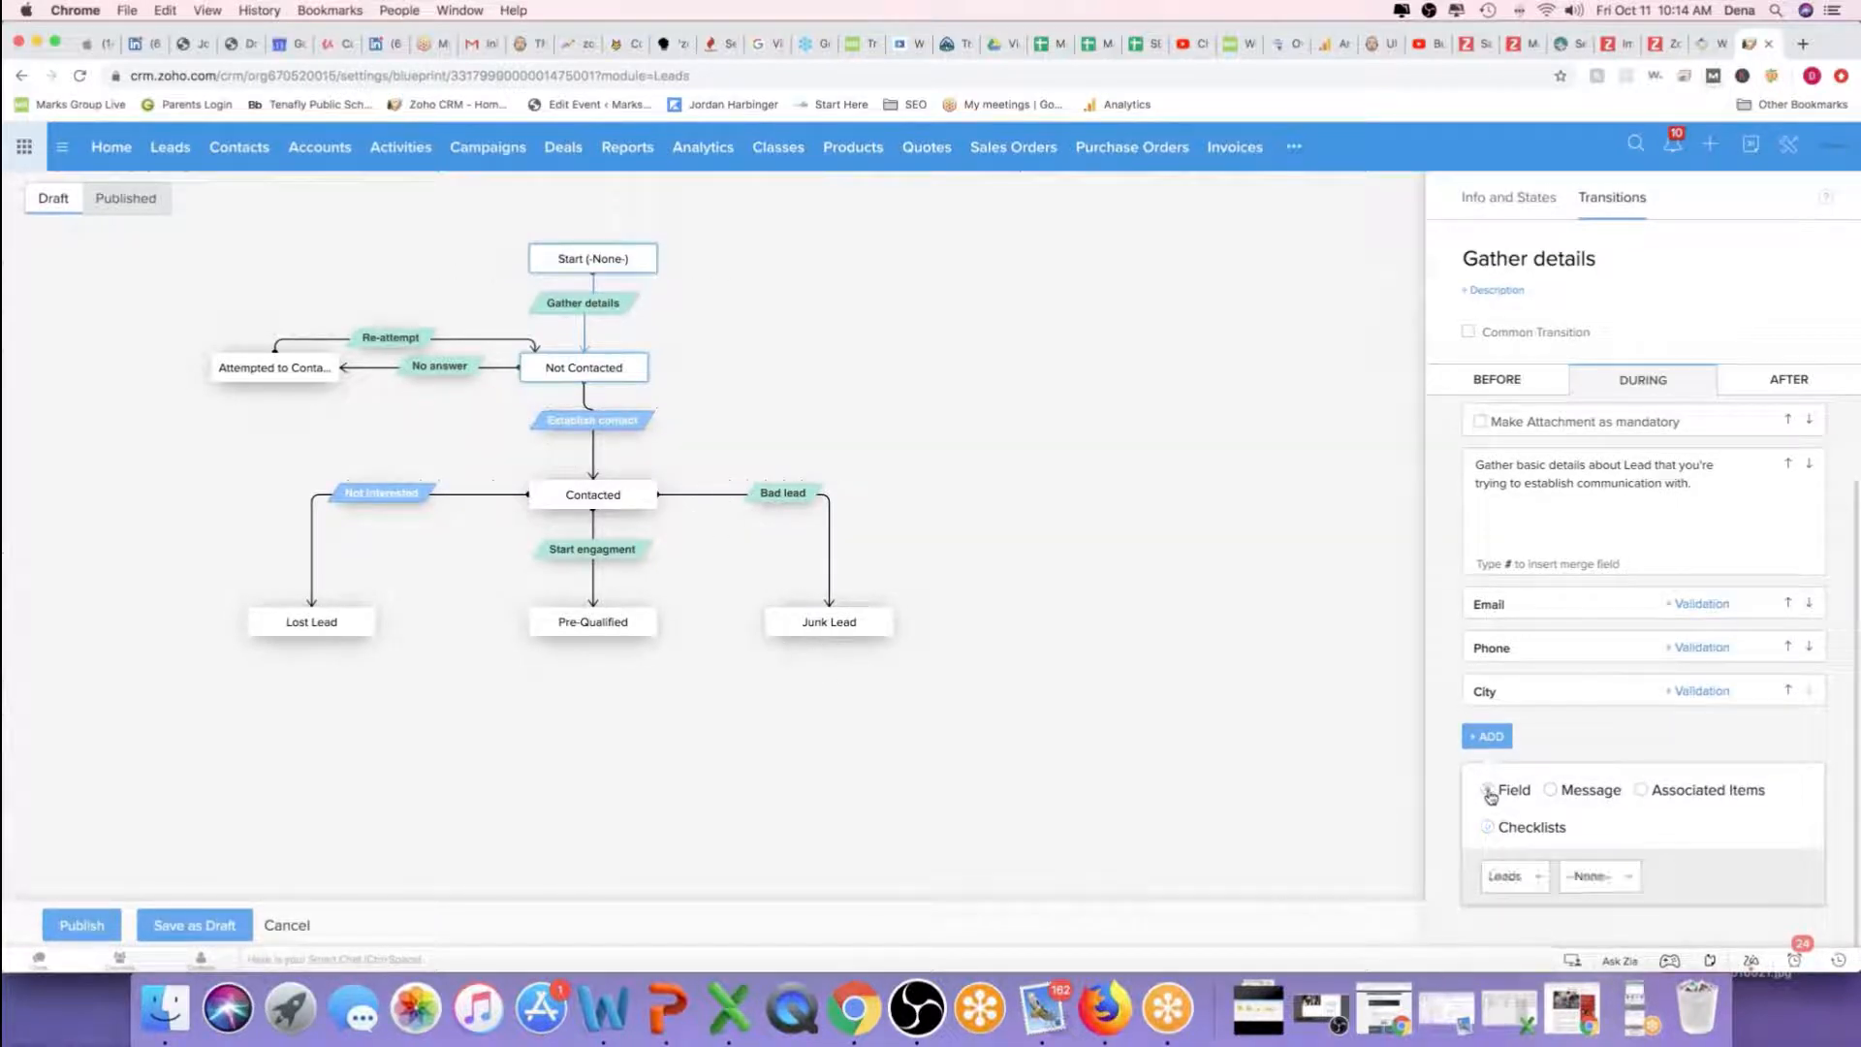
click(1099, 696)
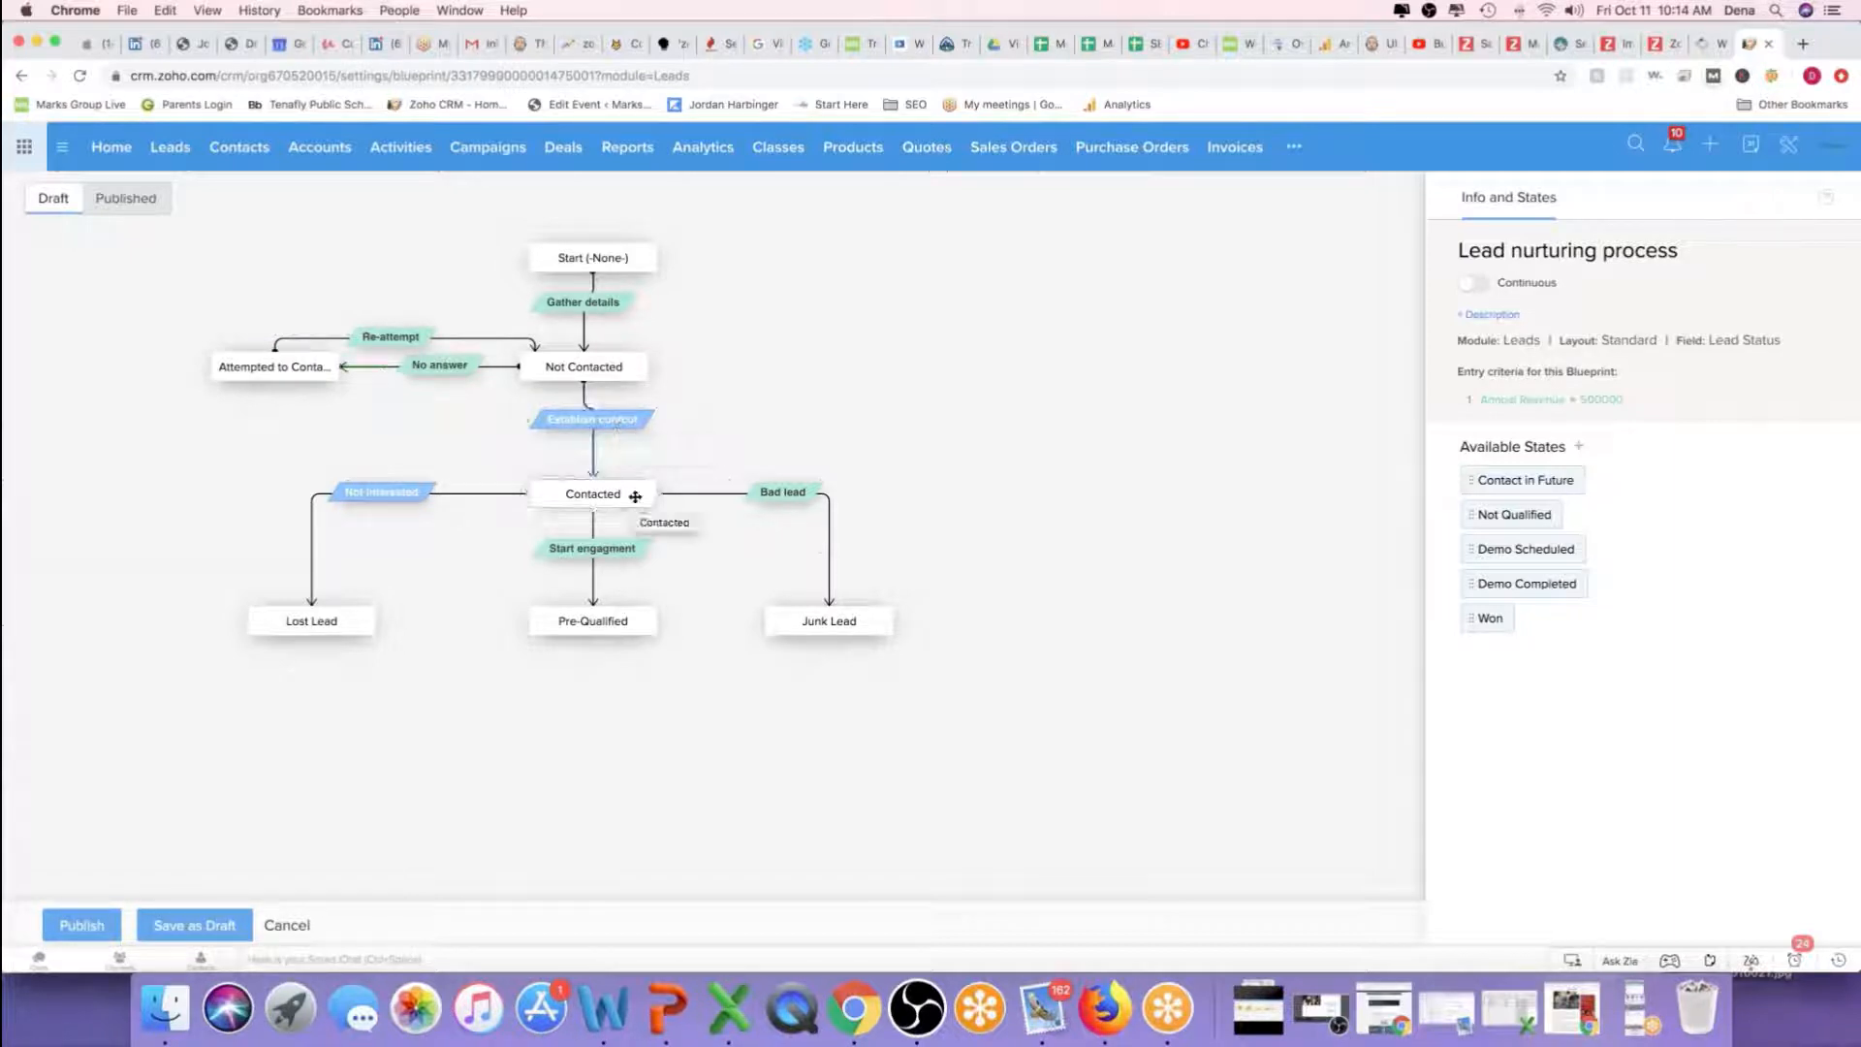
Examine the Establish contact transition's owners and the messages and mandatory items required during it
click(590, 424)
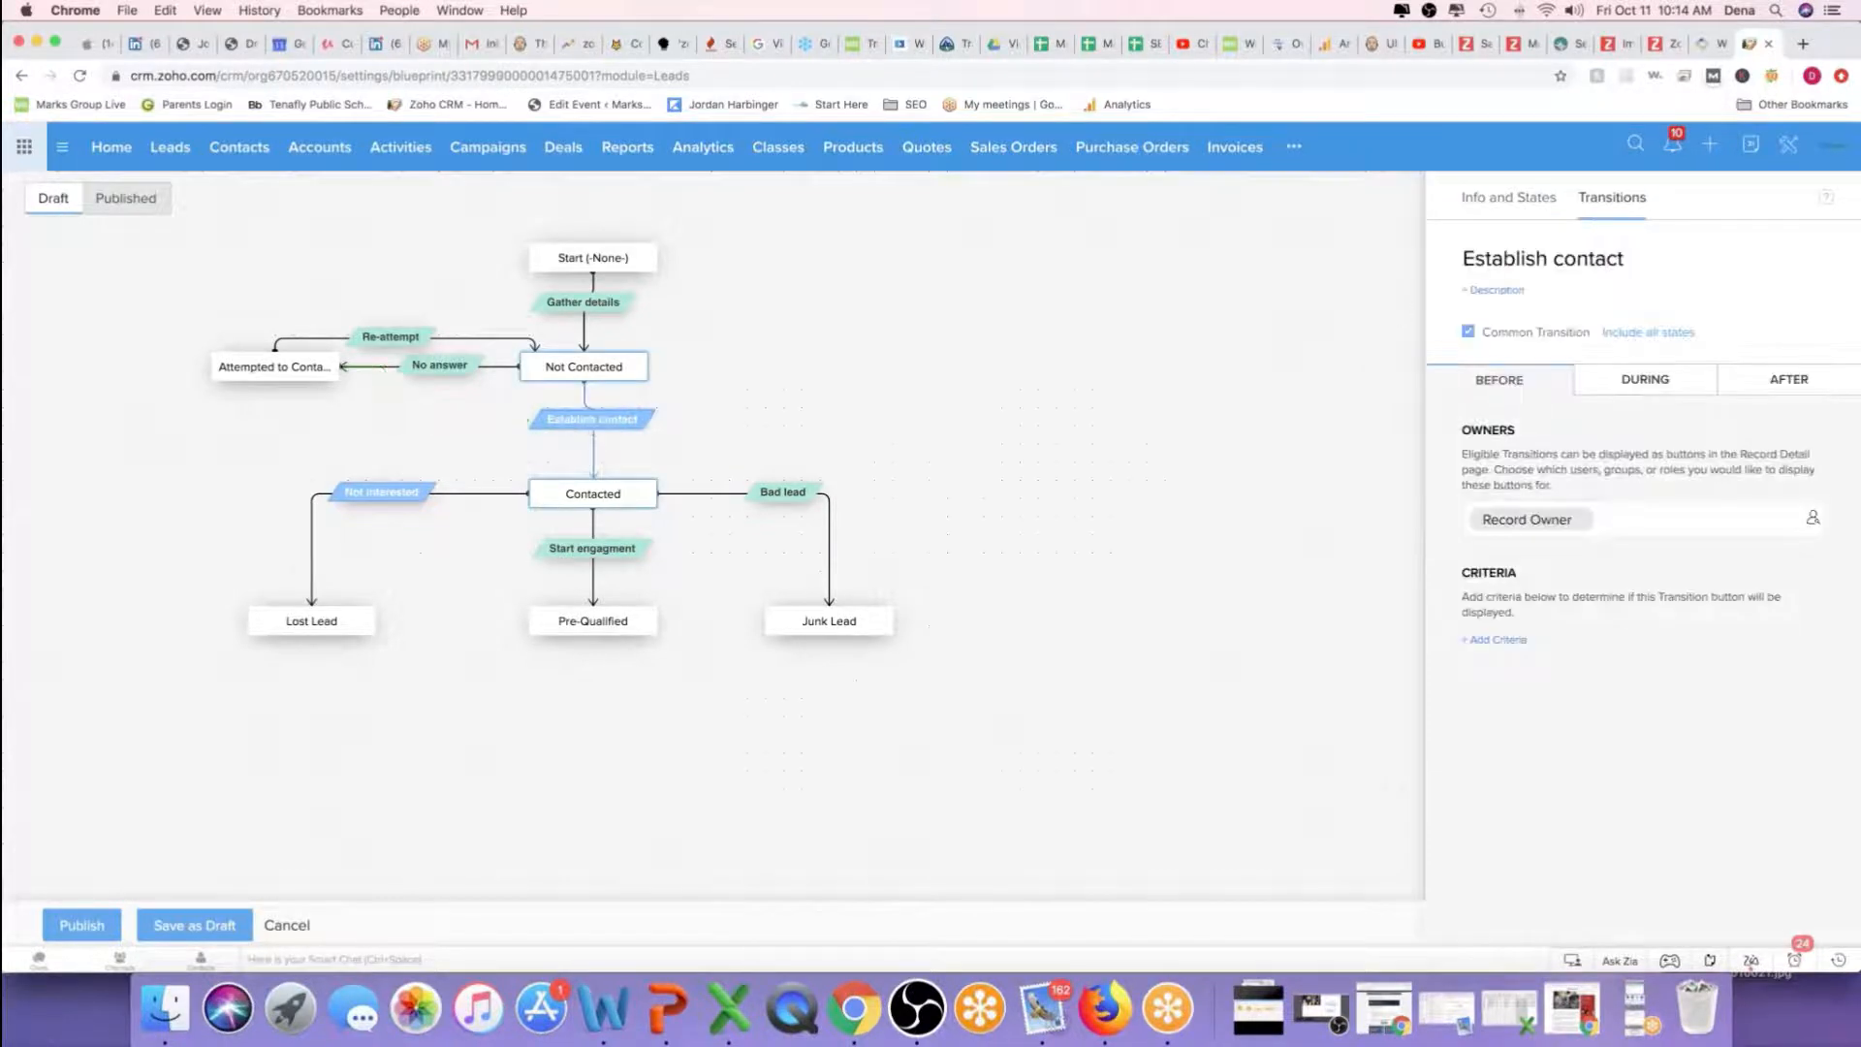
click(1638, 382)
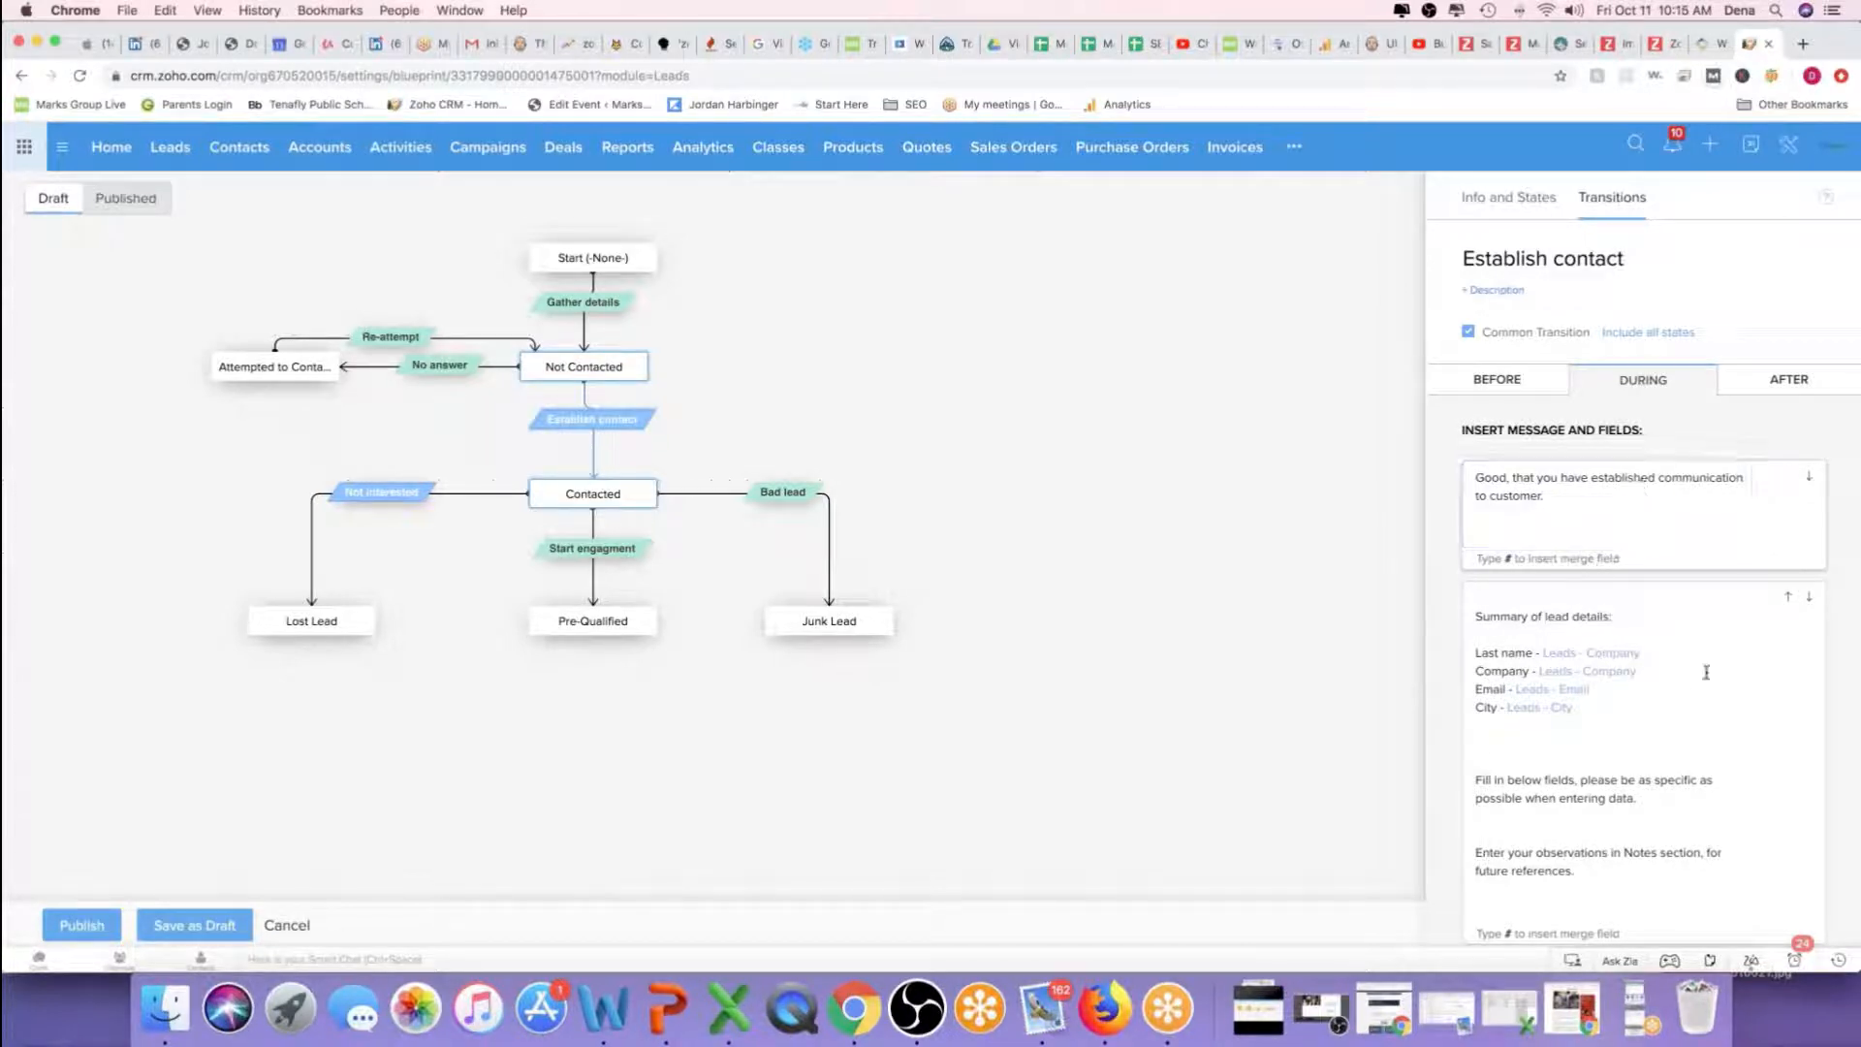
scroll(1695, 679, down, 5)
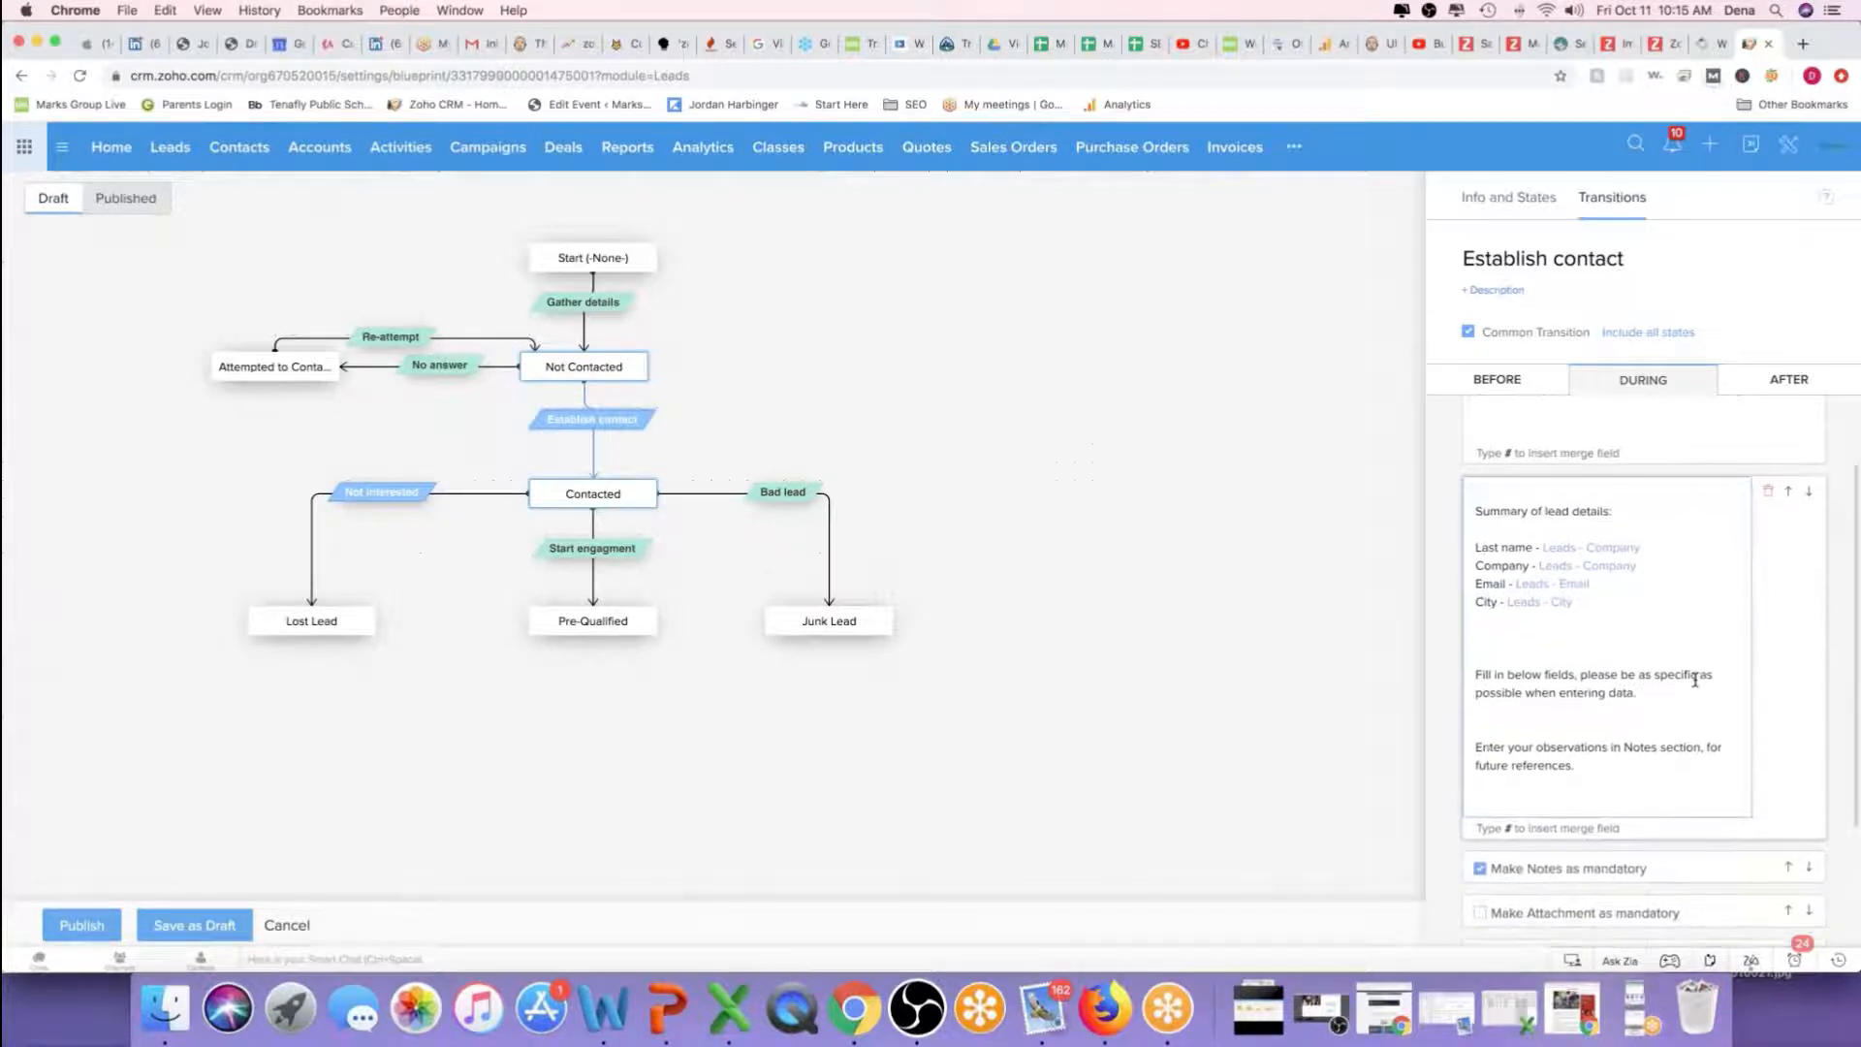
Check the Establish contact transition's remaining During fields, Common Transition option and included states, and view the Not interested transition
scroll(1561, 593, down, 2)
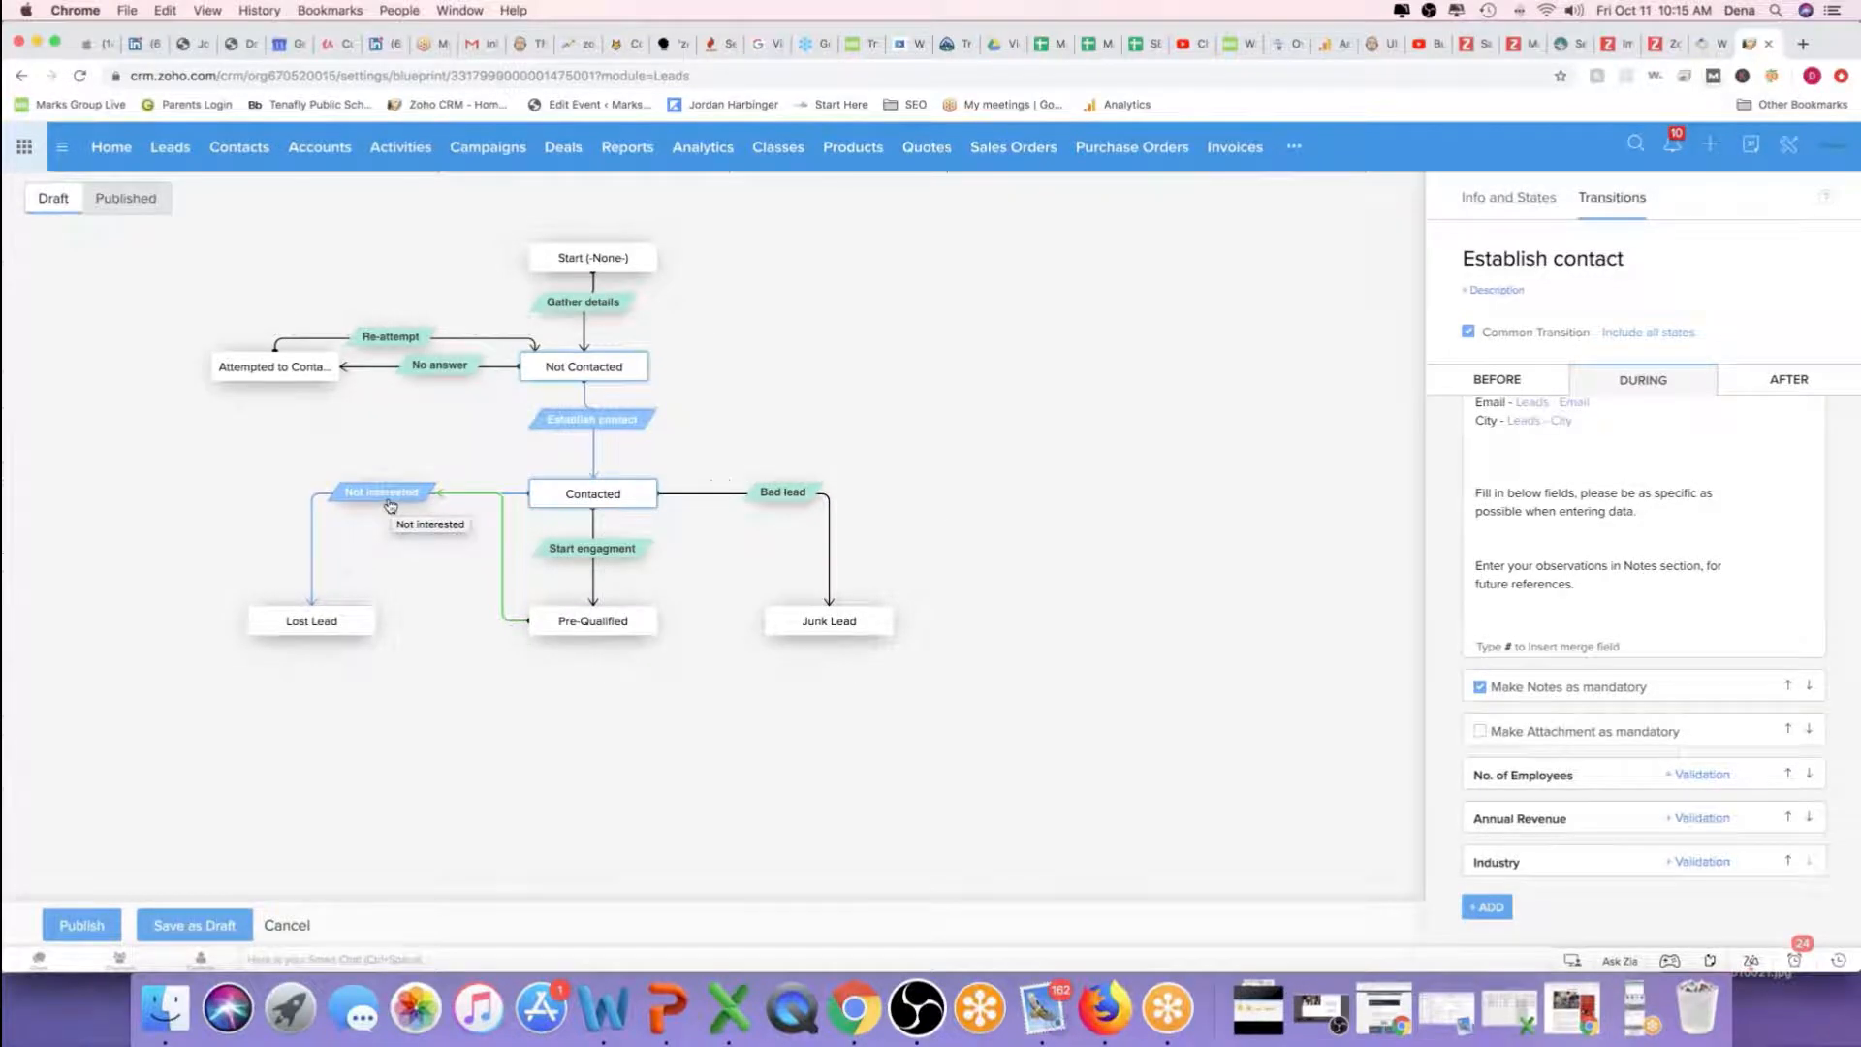
click(1468, 333)
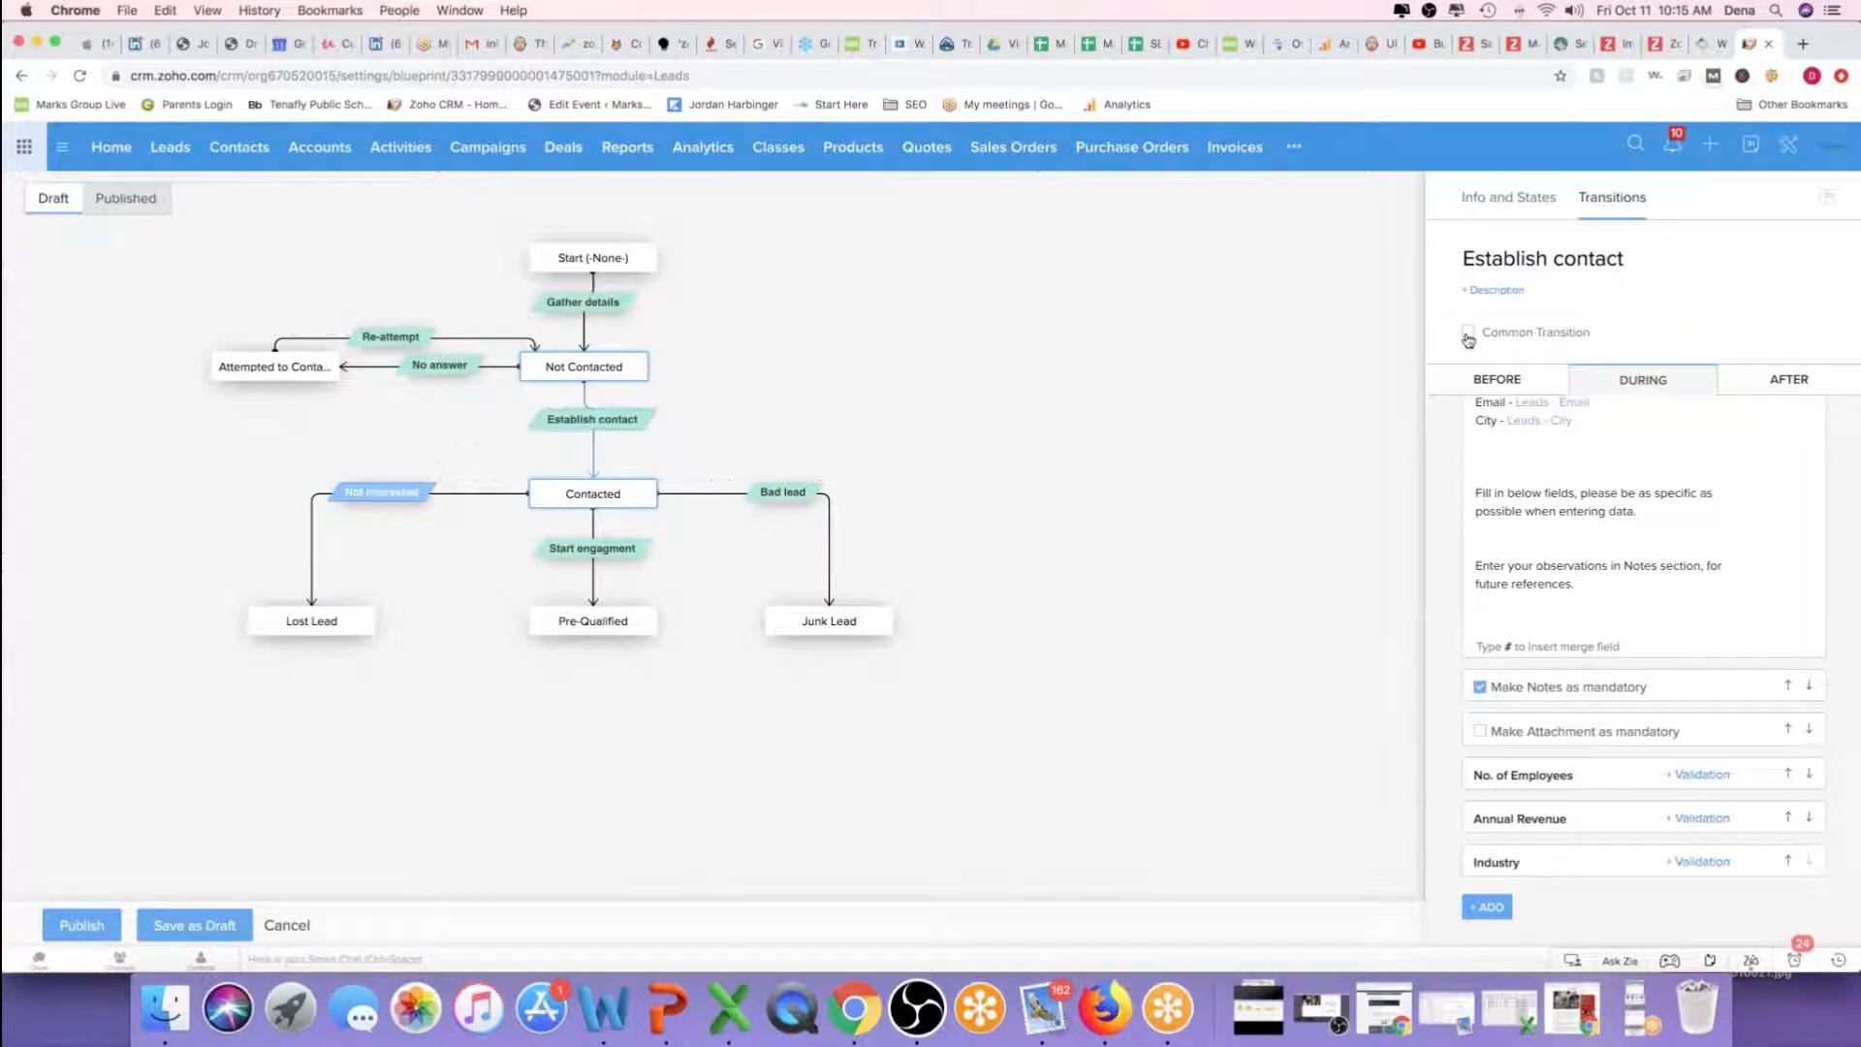
click(1468, 334)
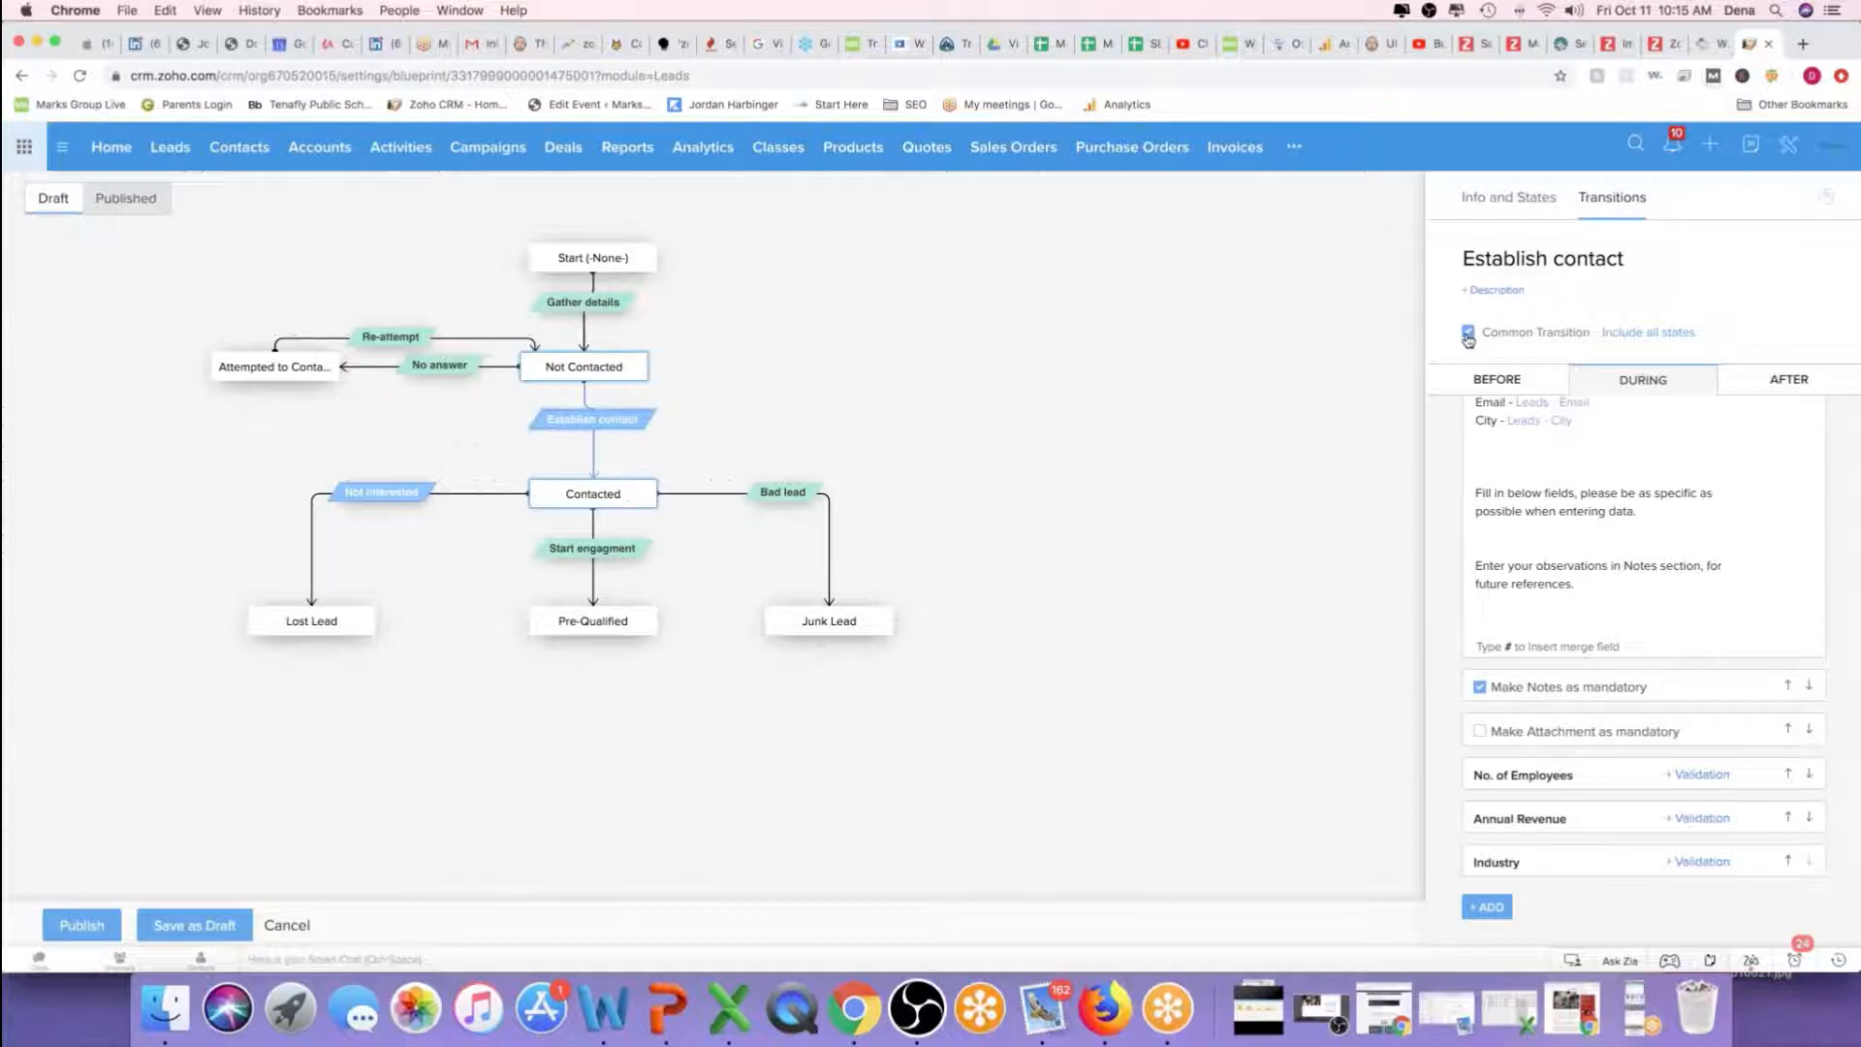
click(1640, 333)
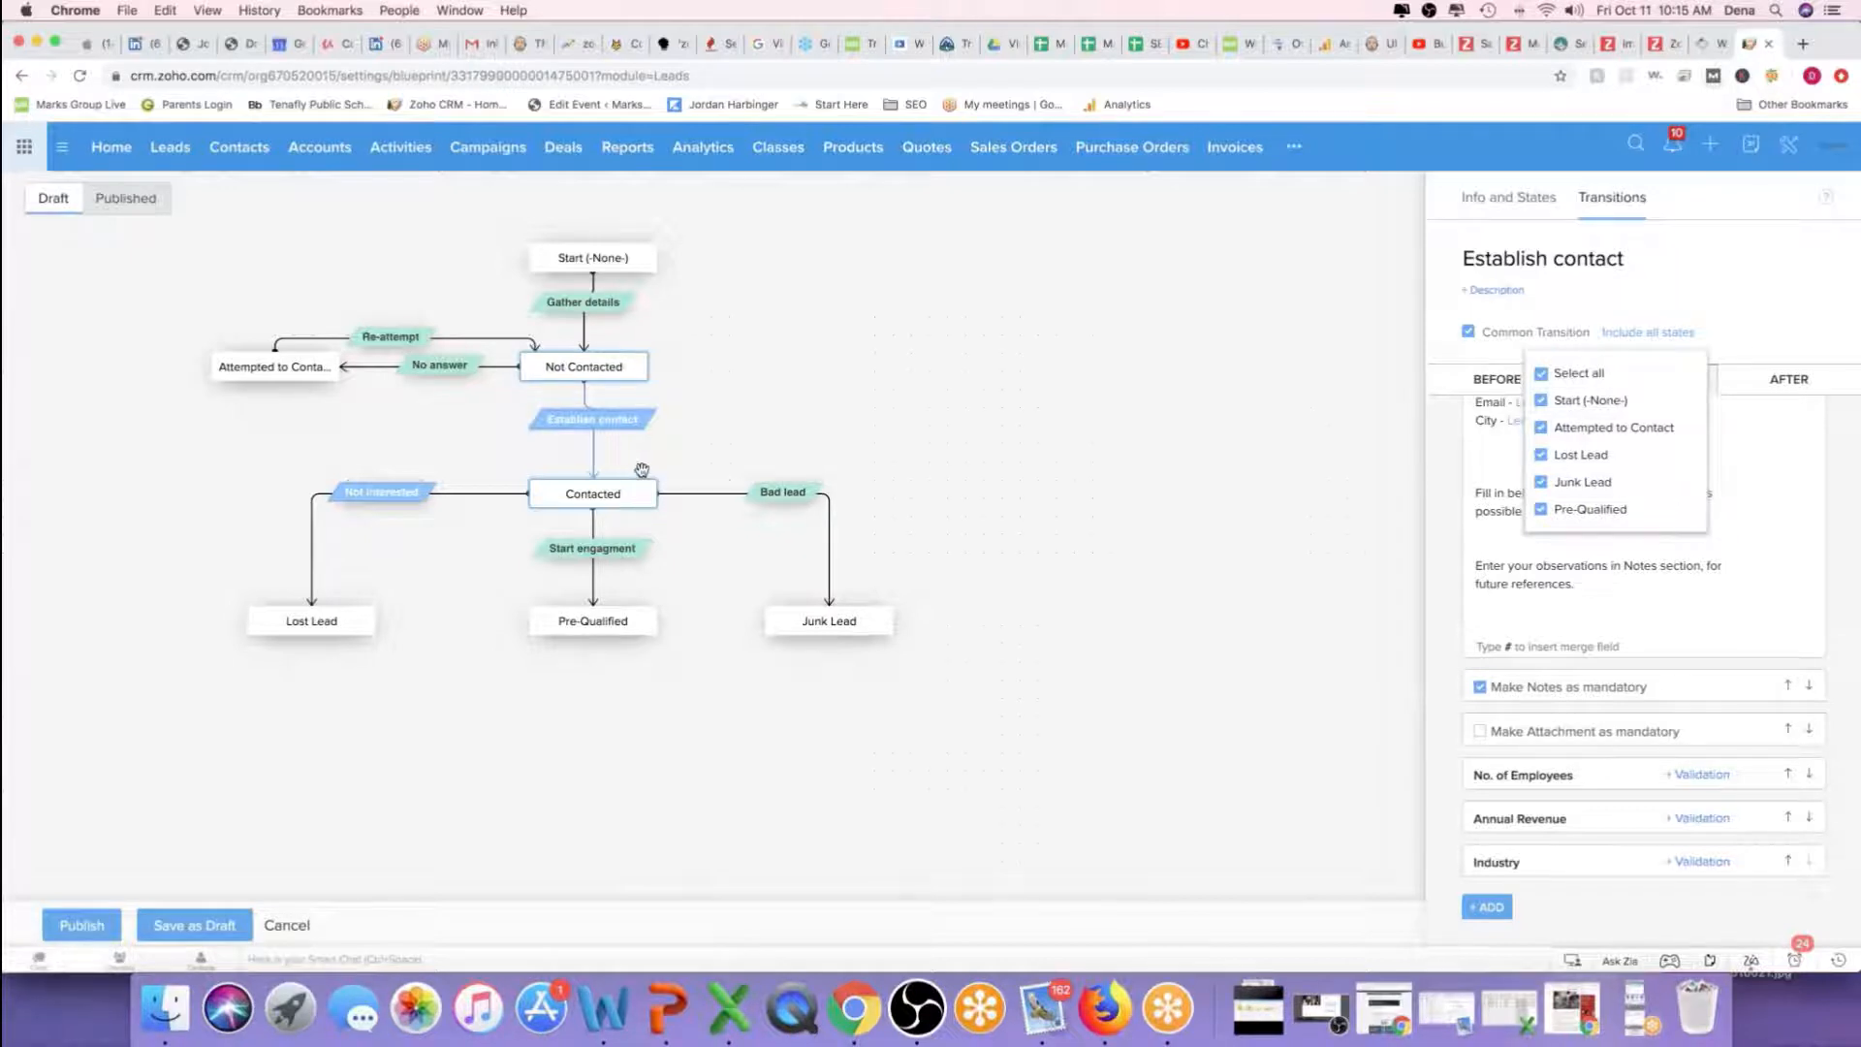
click(373, 498)
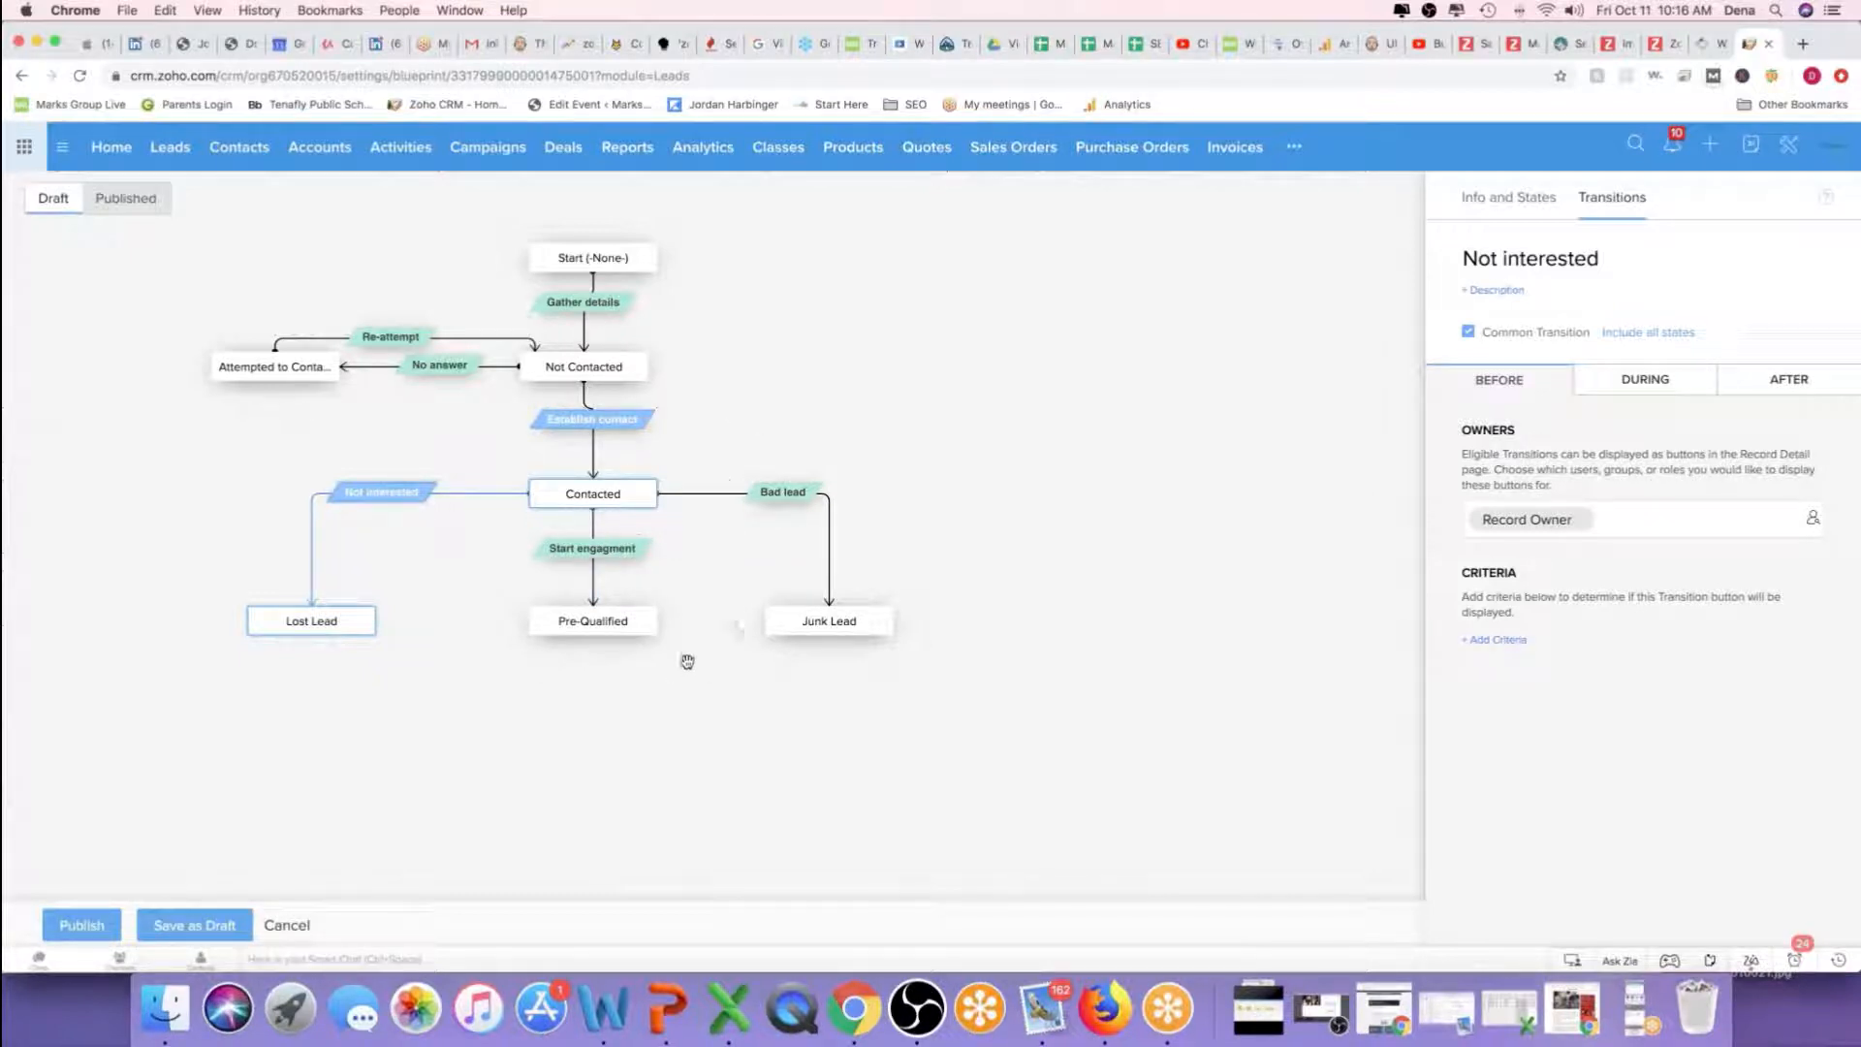
Leave the Lead nurturing process blueprint without saving and list the blueprints of all modules
click(288, 926)
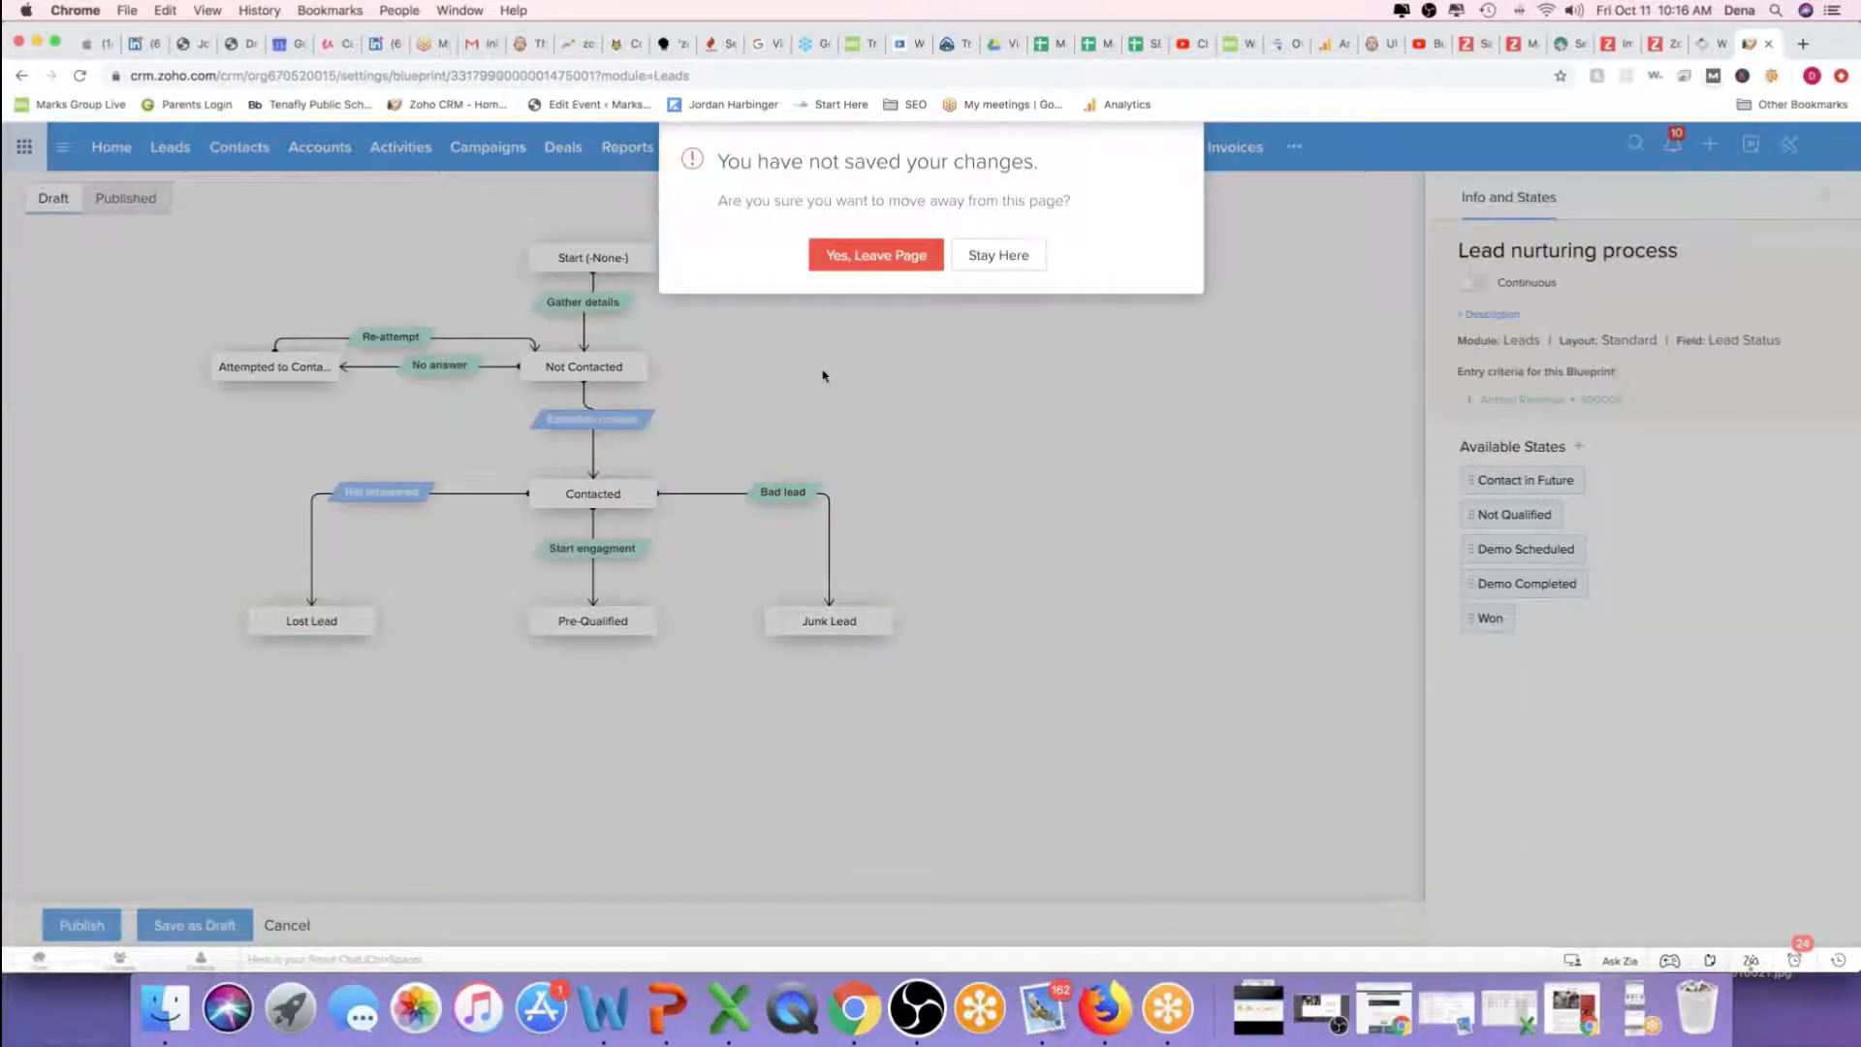
click(867, 254)
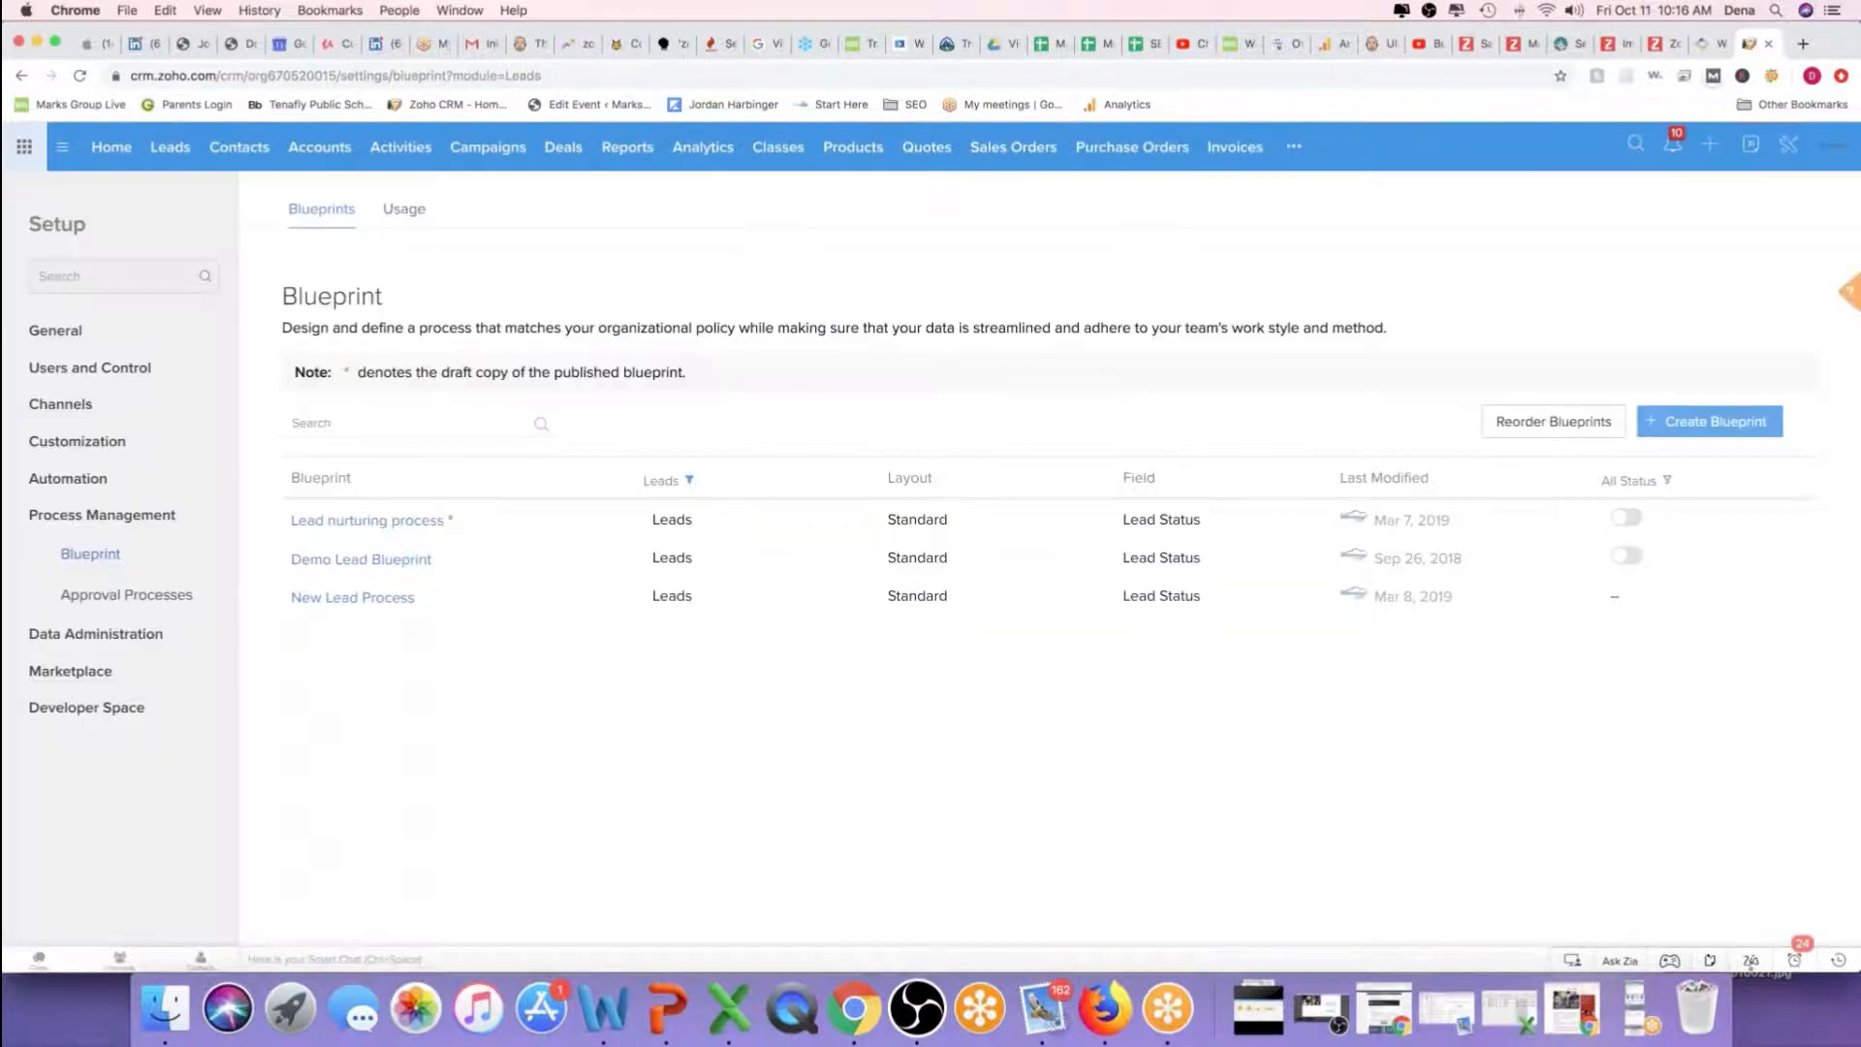
click(688, 481)
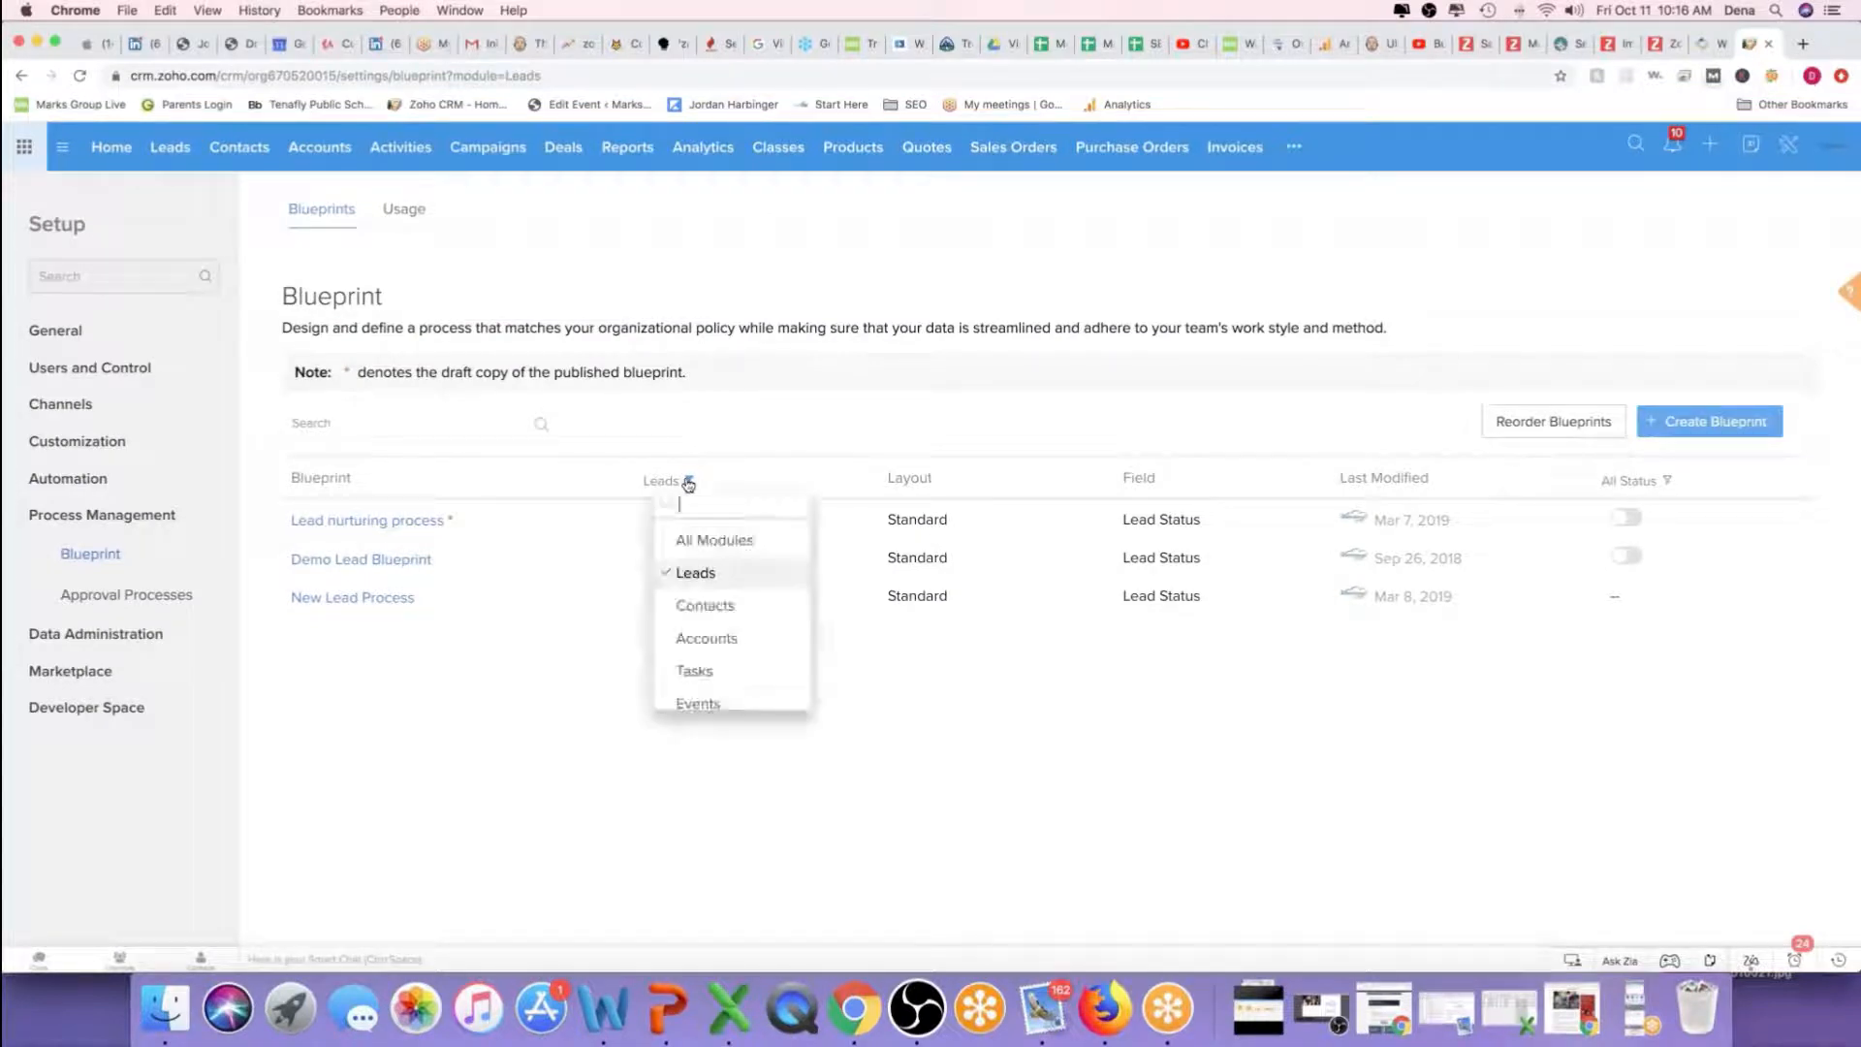
click(698, 543)
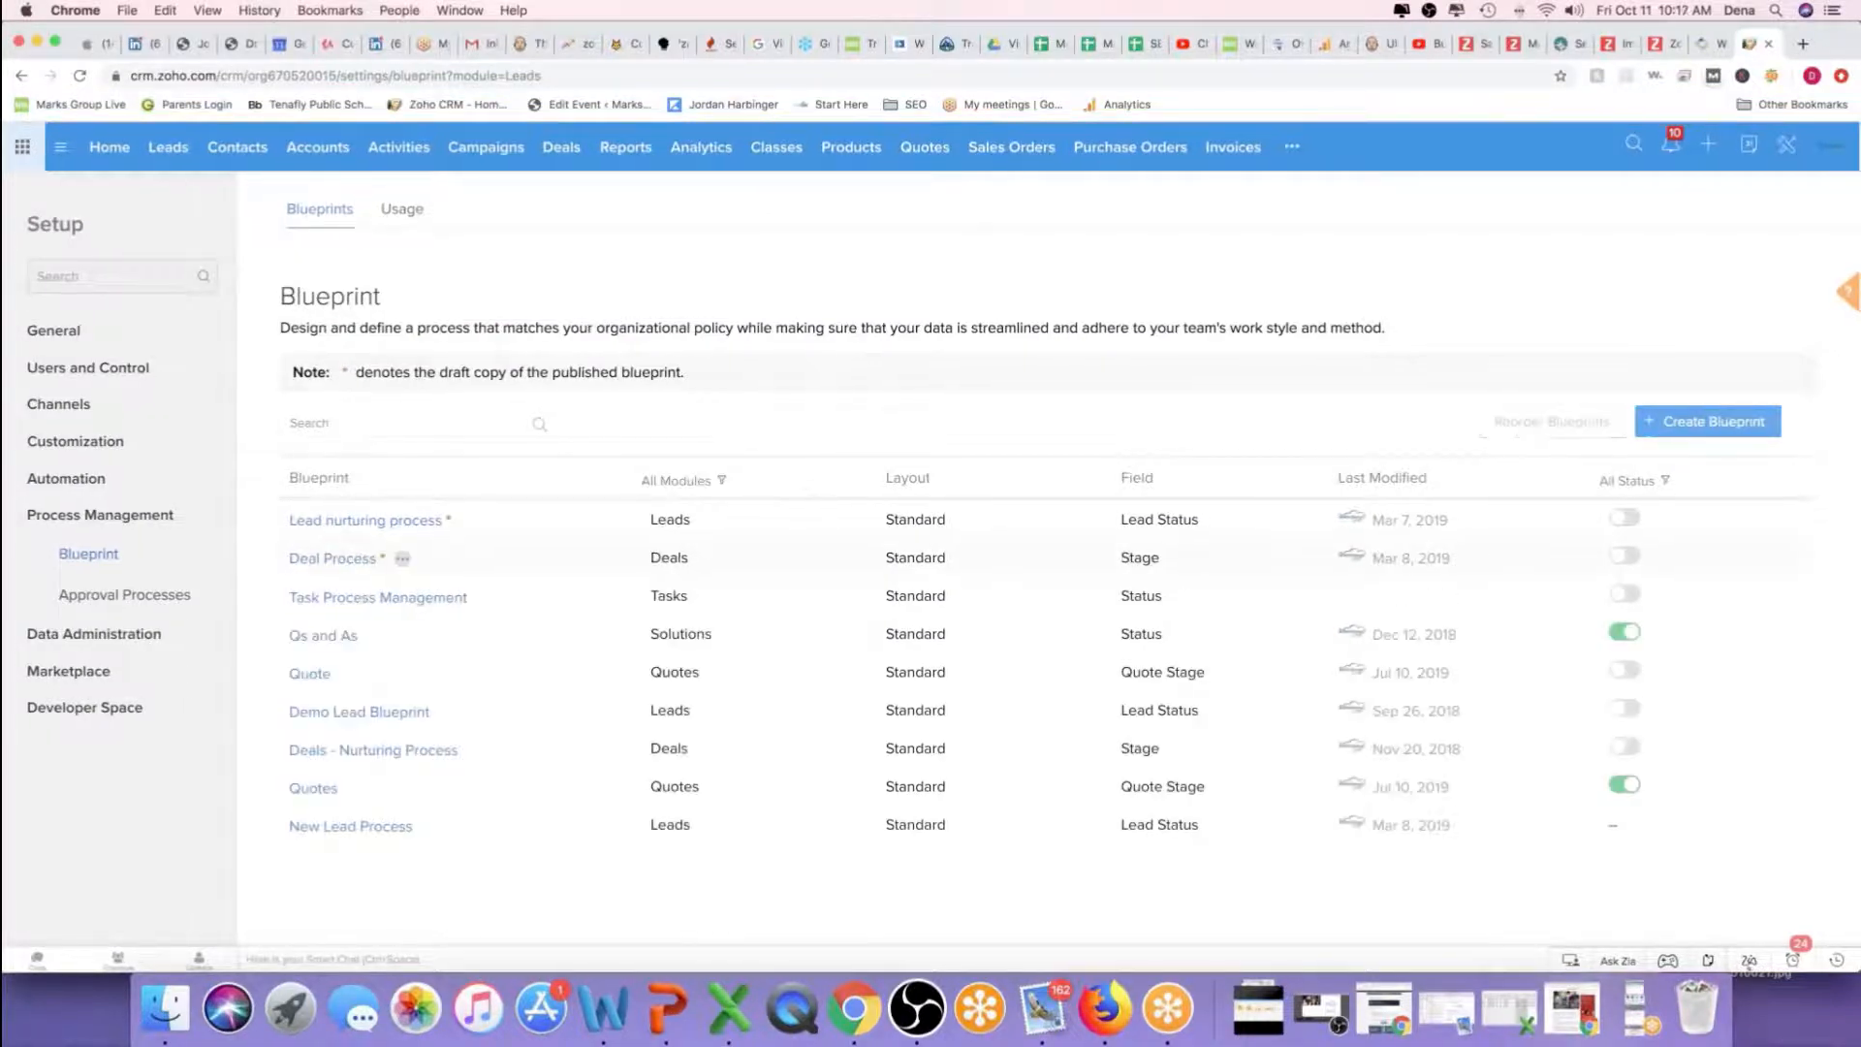
Open the Quote blueprint and review its flow, the Draft approved transition and the Negotiation state
click(311, 675)
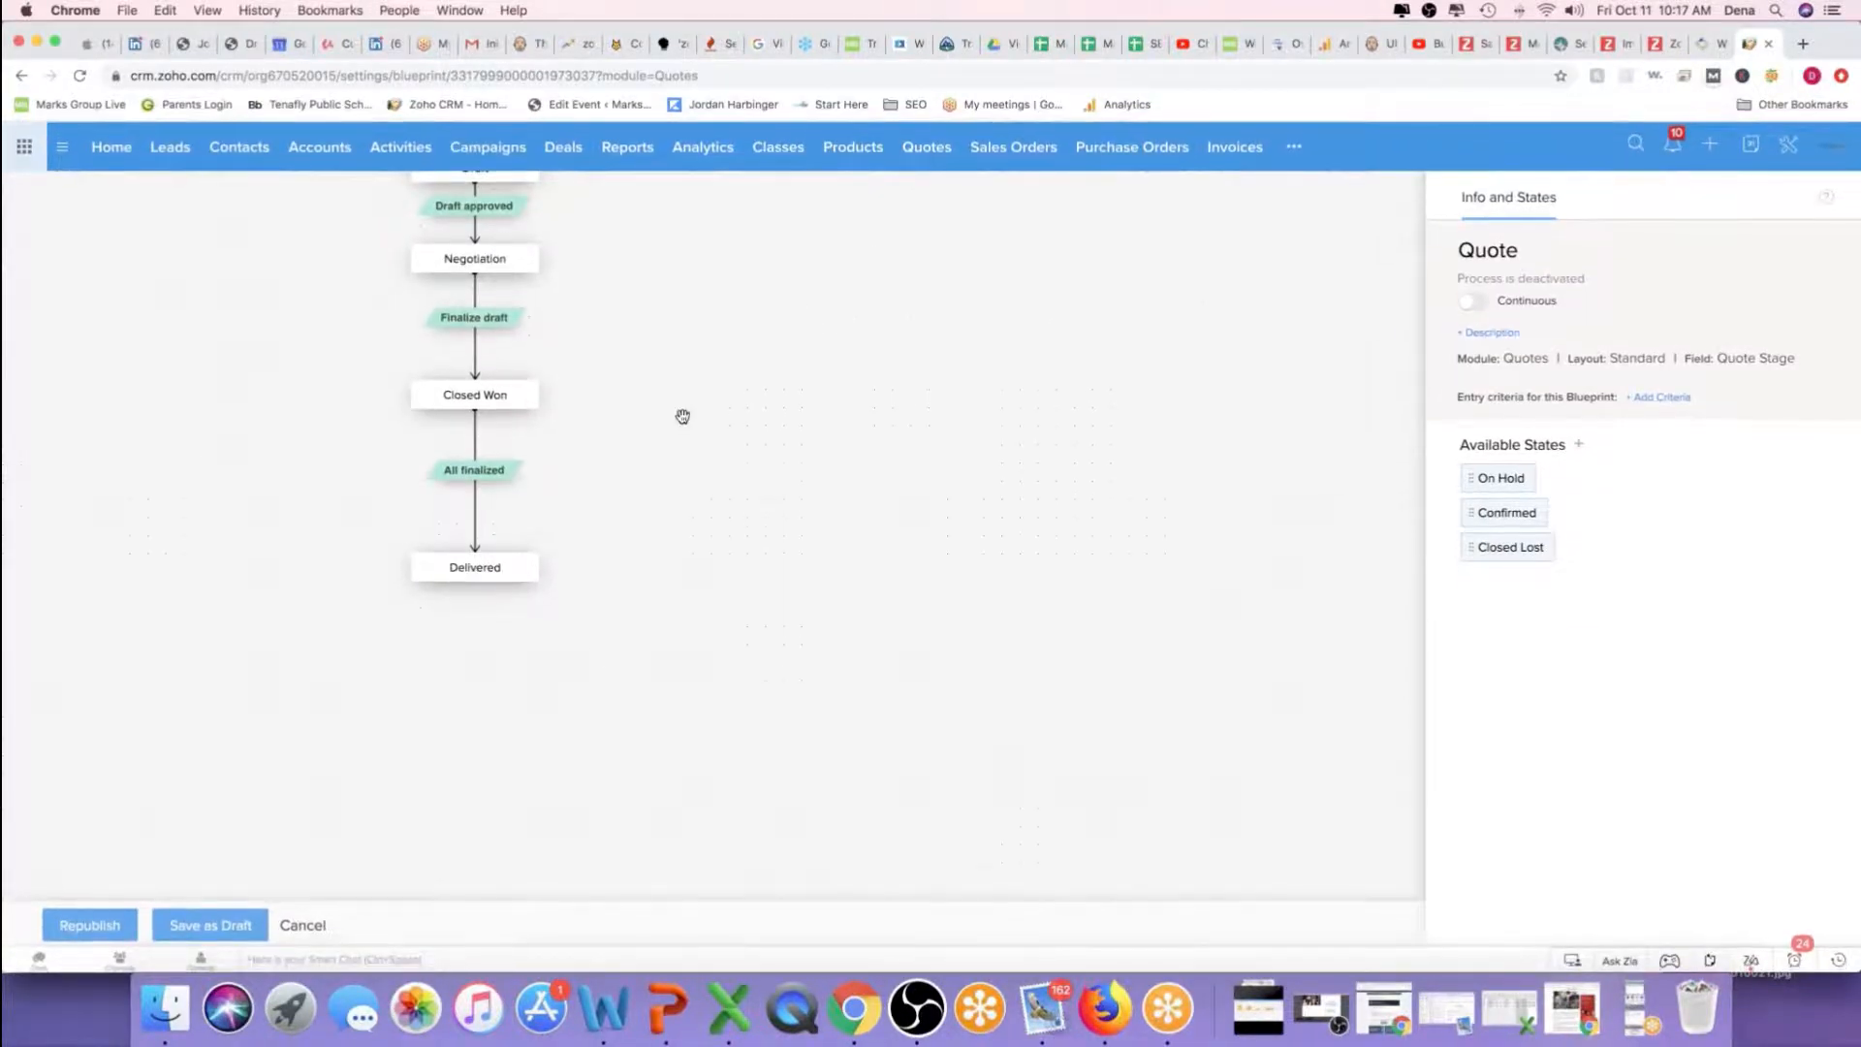
drag(586, 299, 1058, 612)
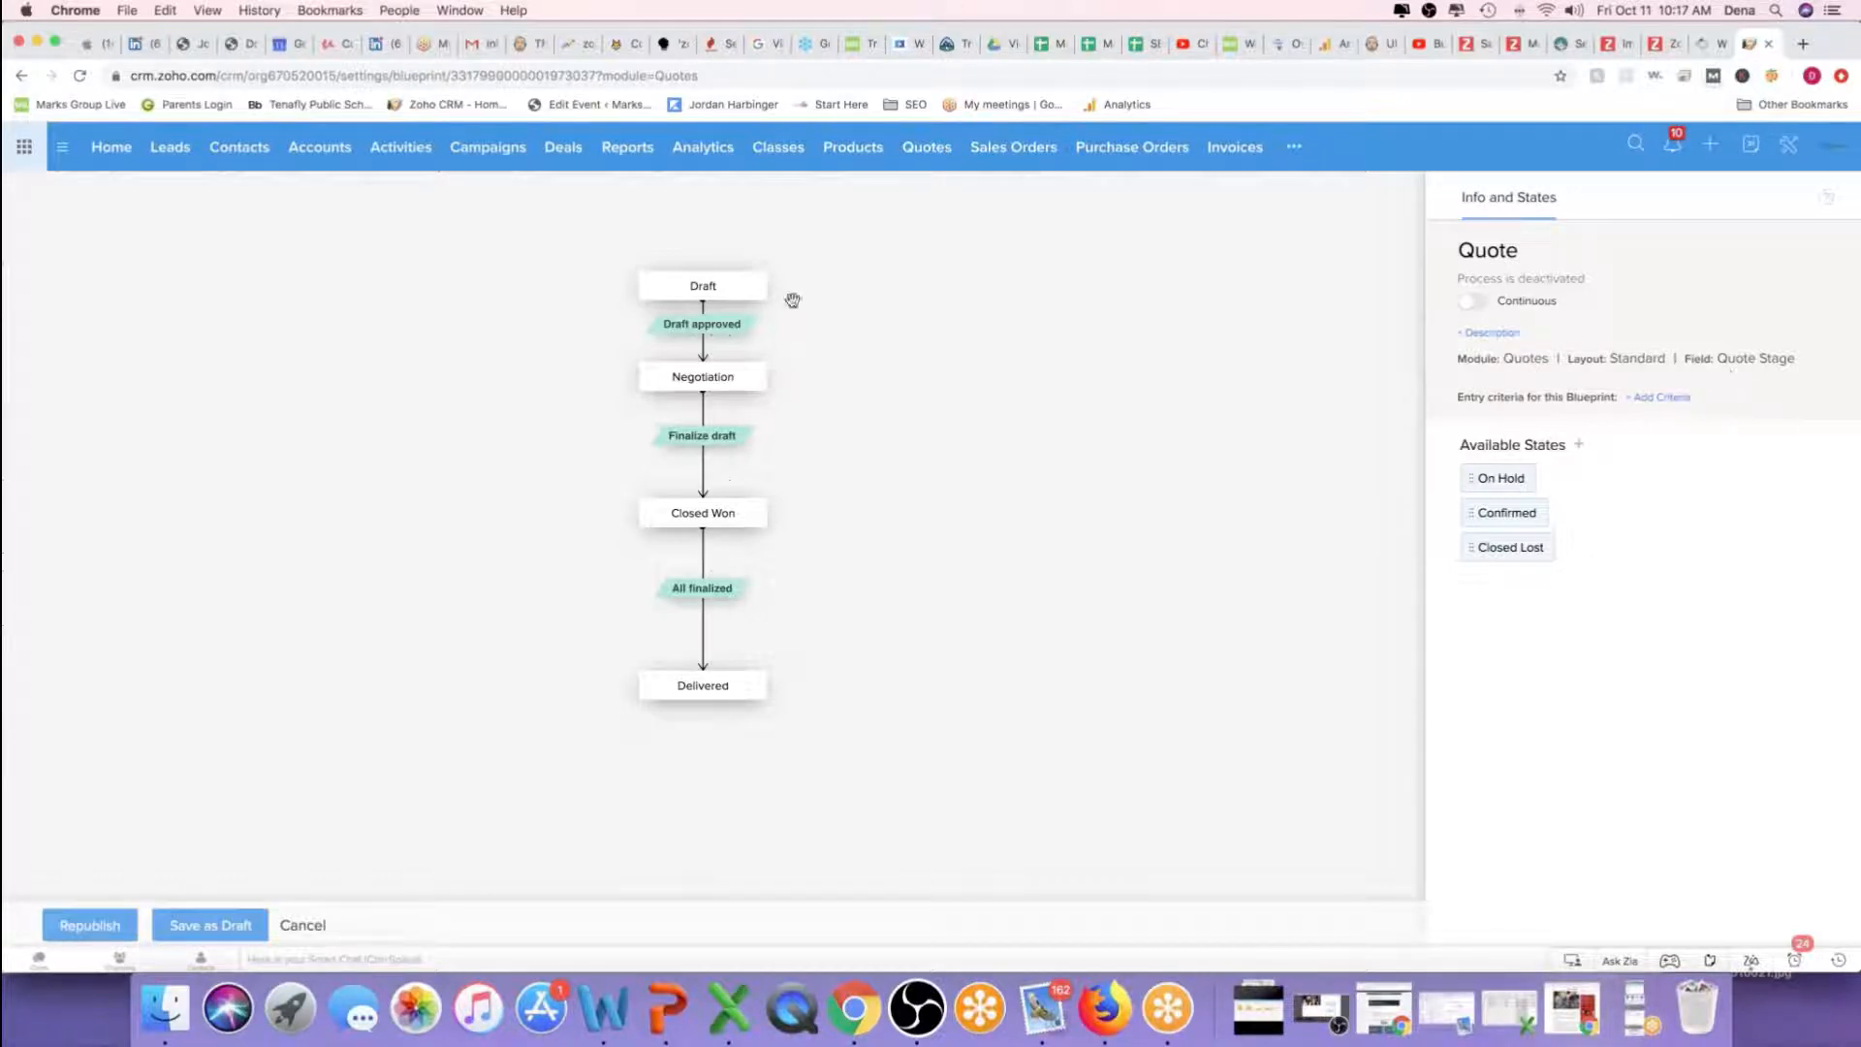
mouse_move(715, 289)
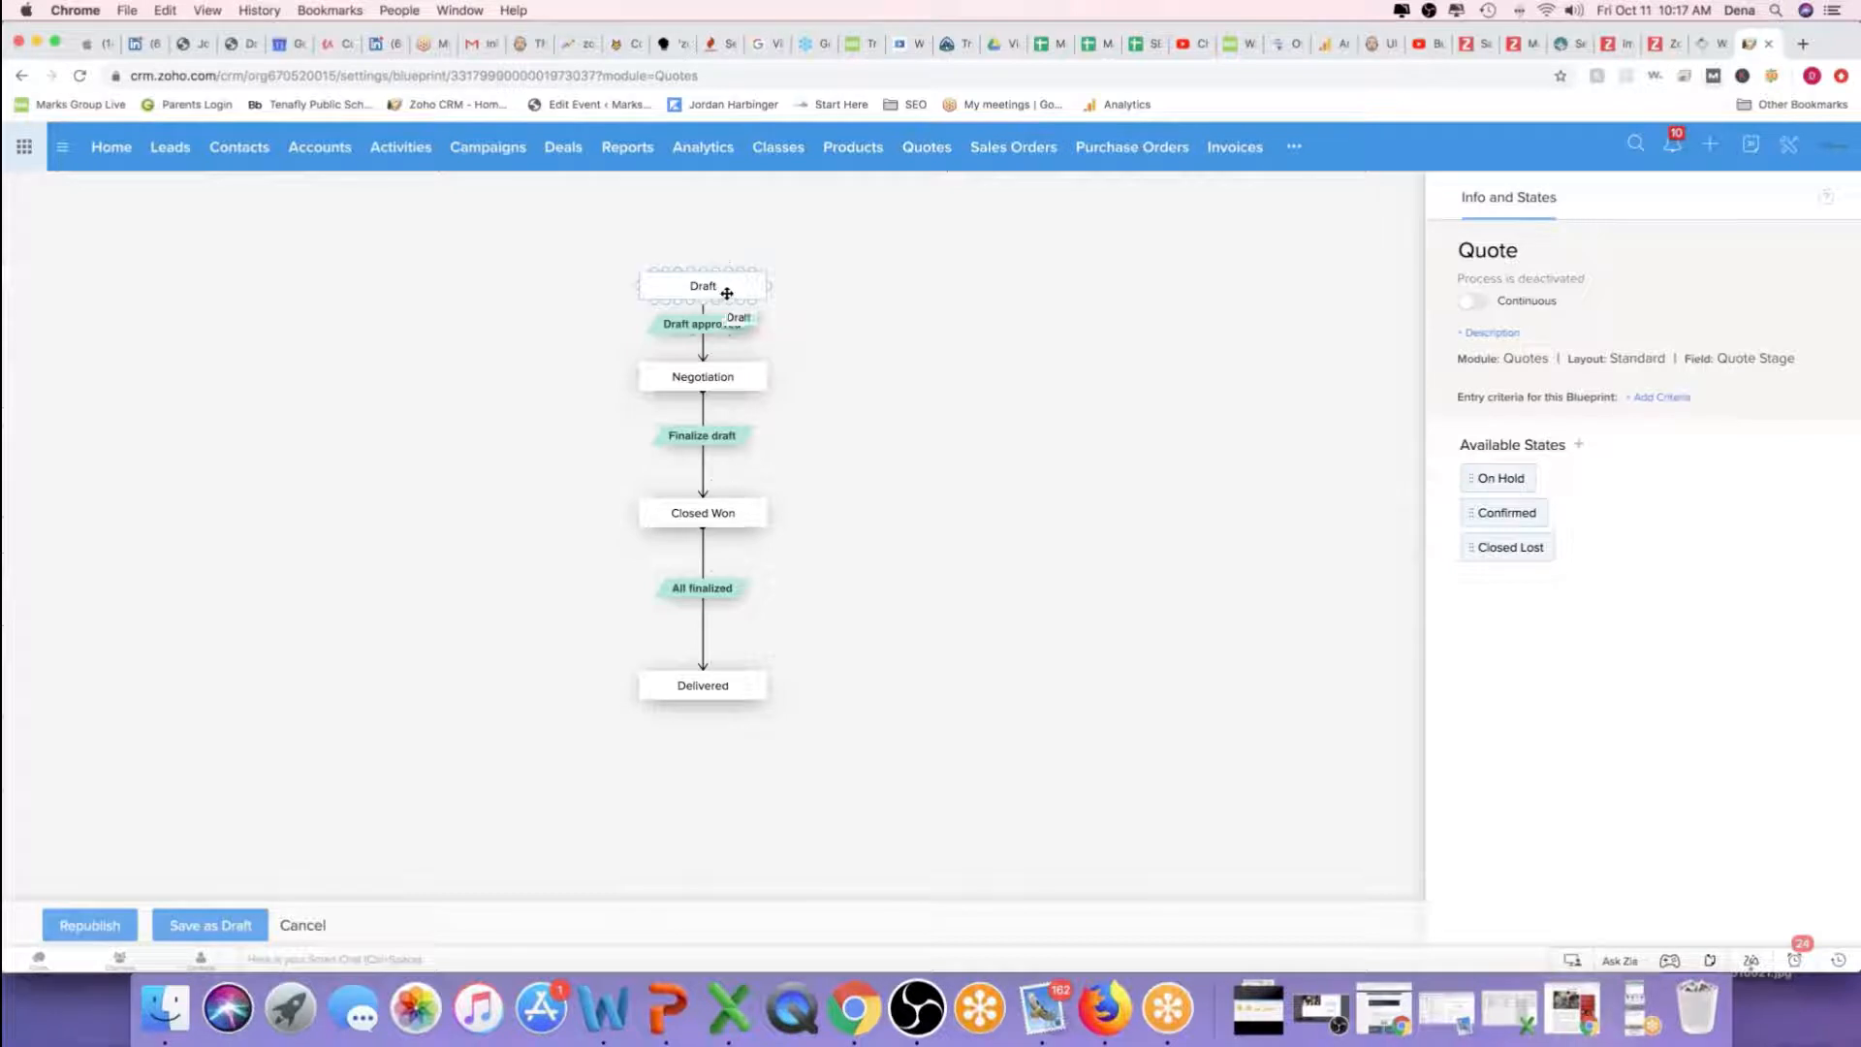
click(677, 327)
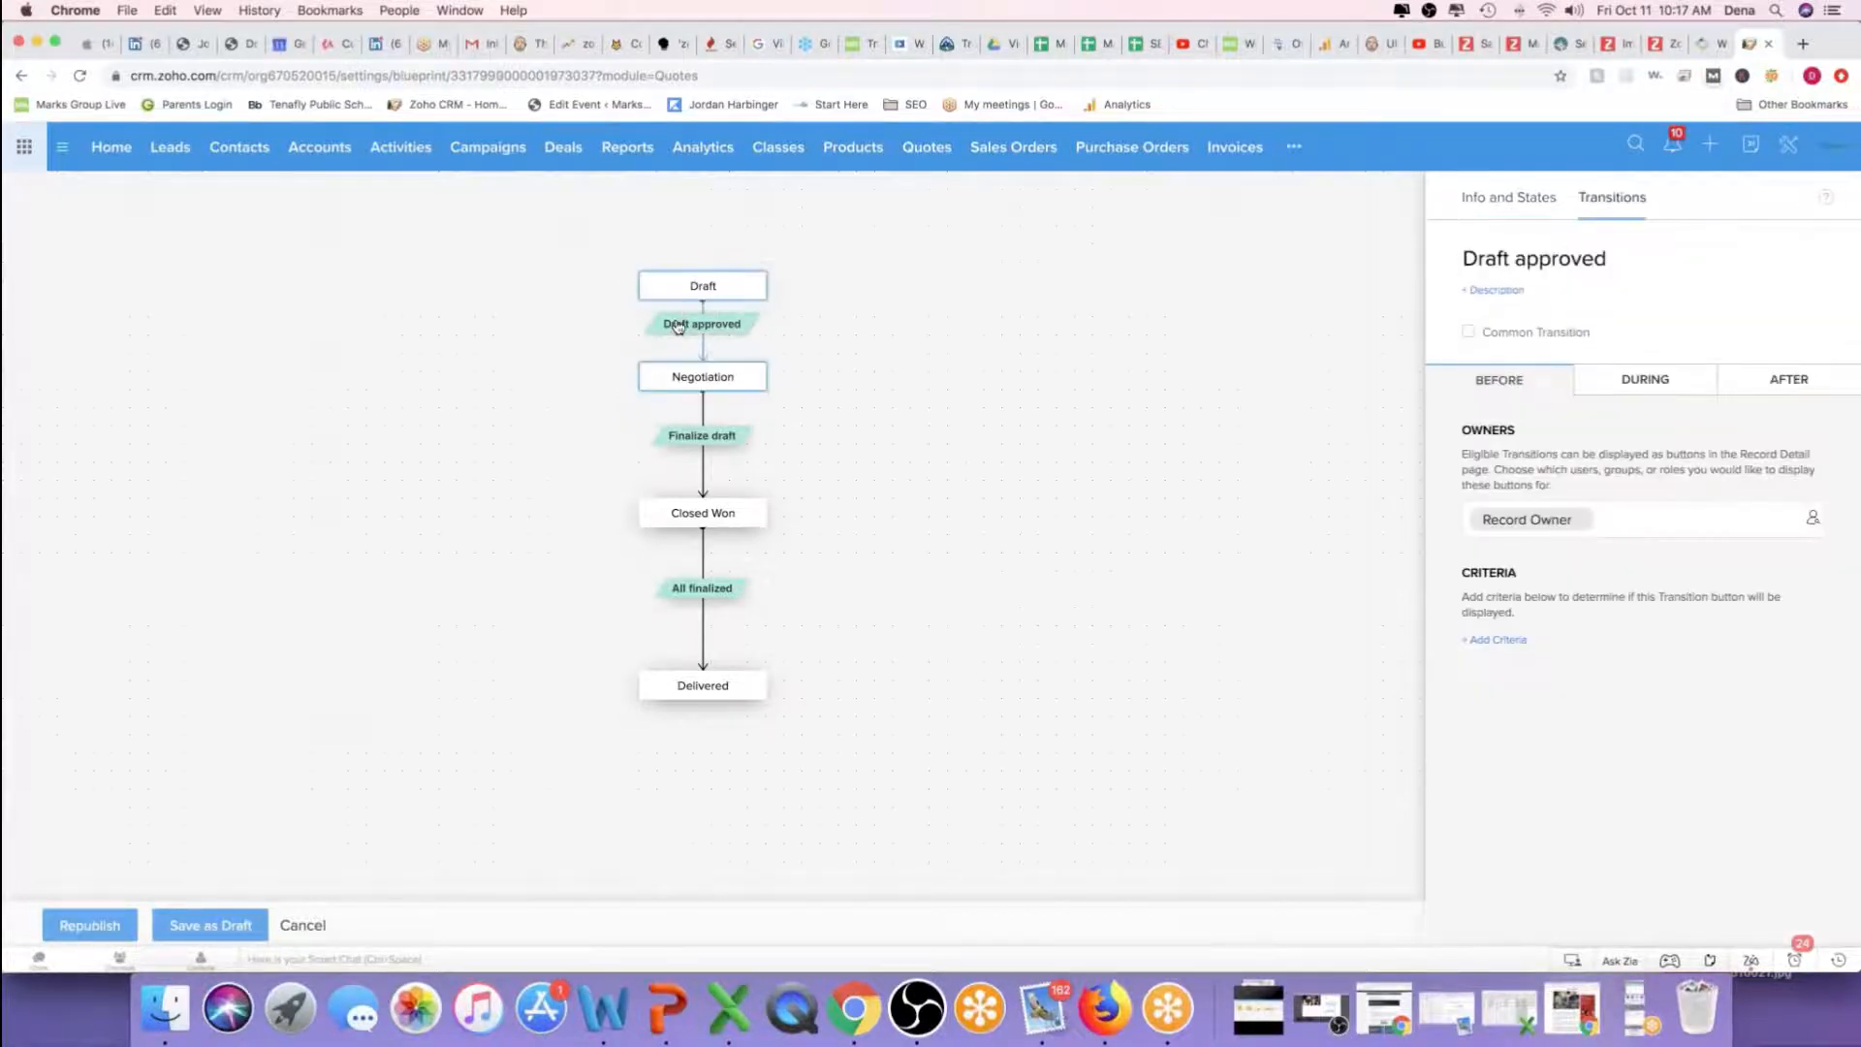
click(689, 375)
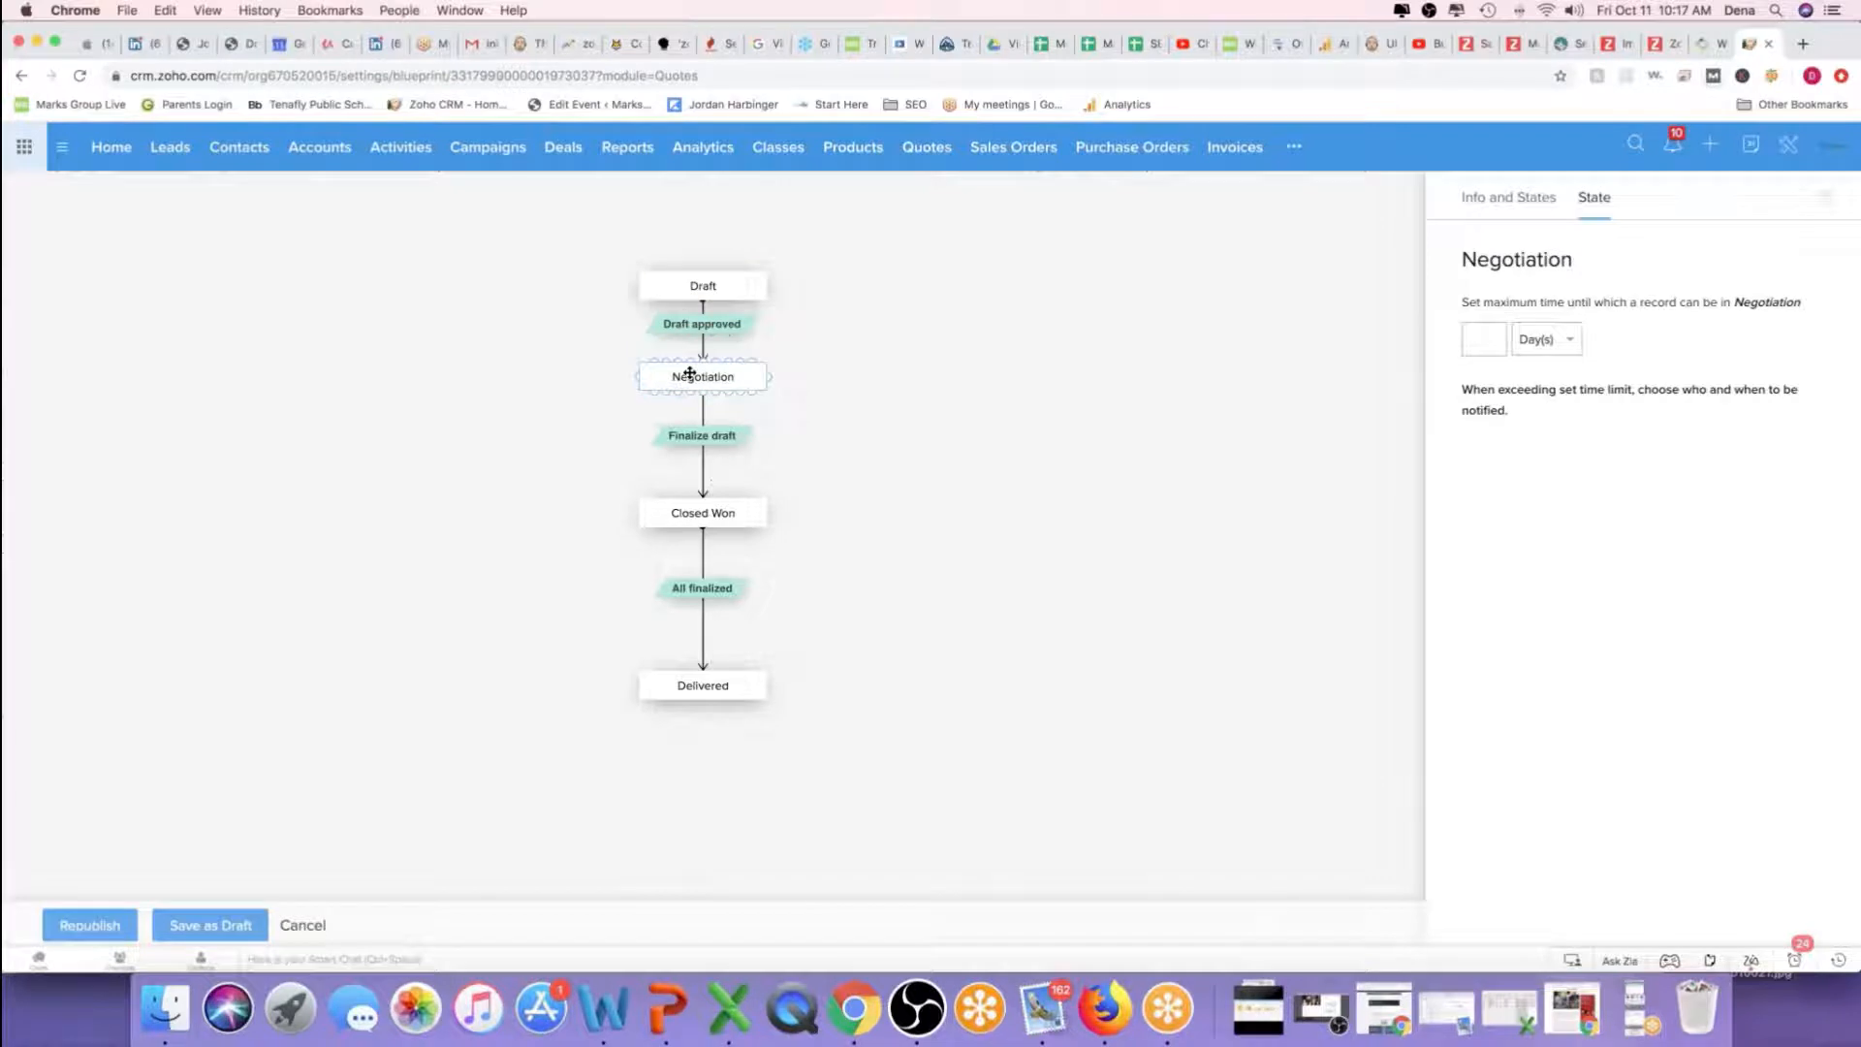
Review the Finalize draft transition's During requirements and the All finalized transition's owners, During and After settings
click(723, 438)
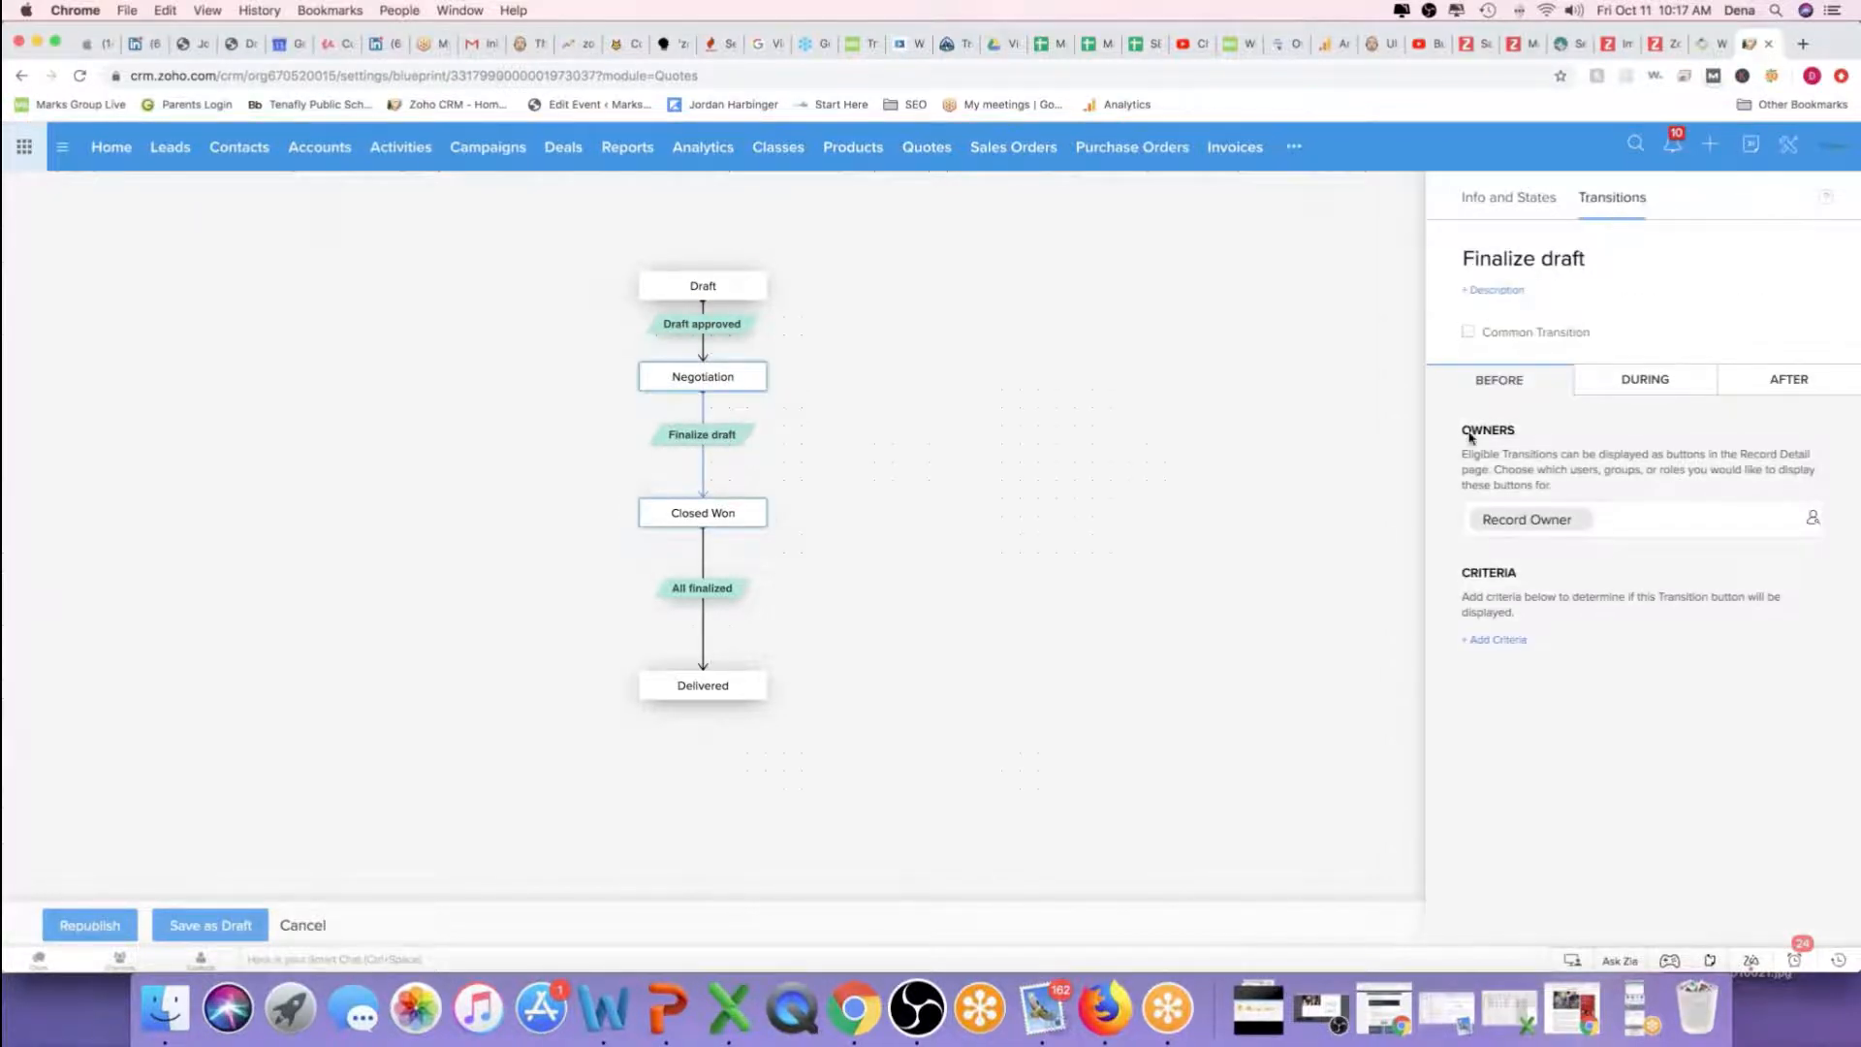
click(1647, 380)
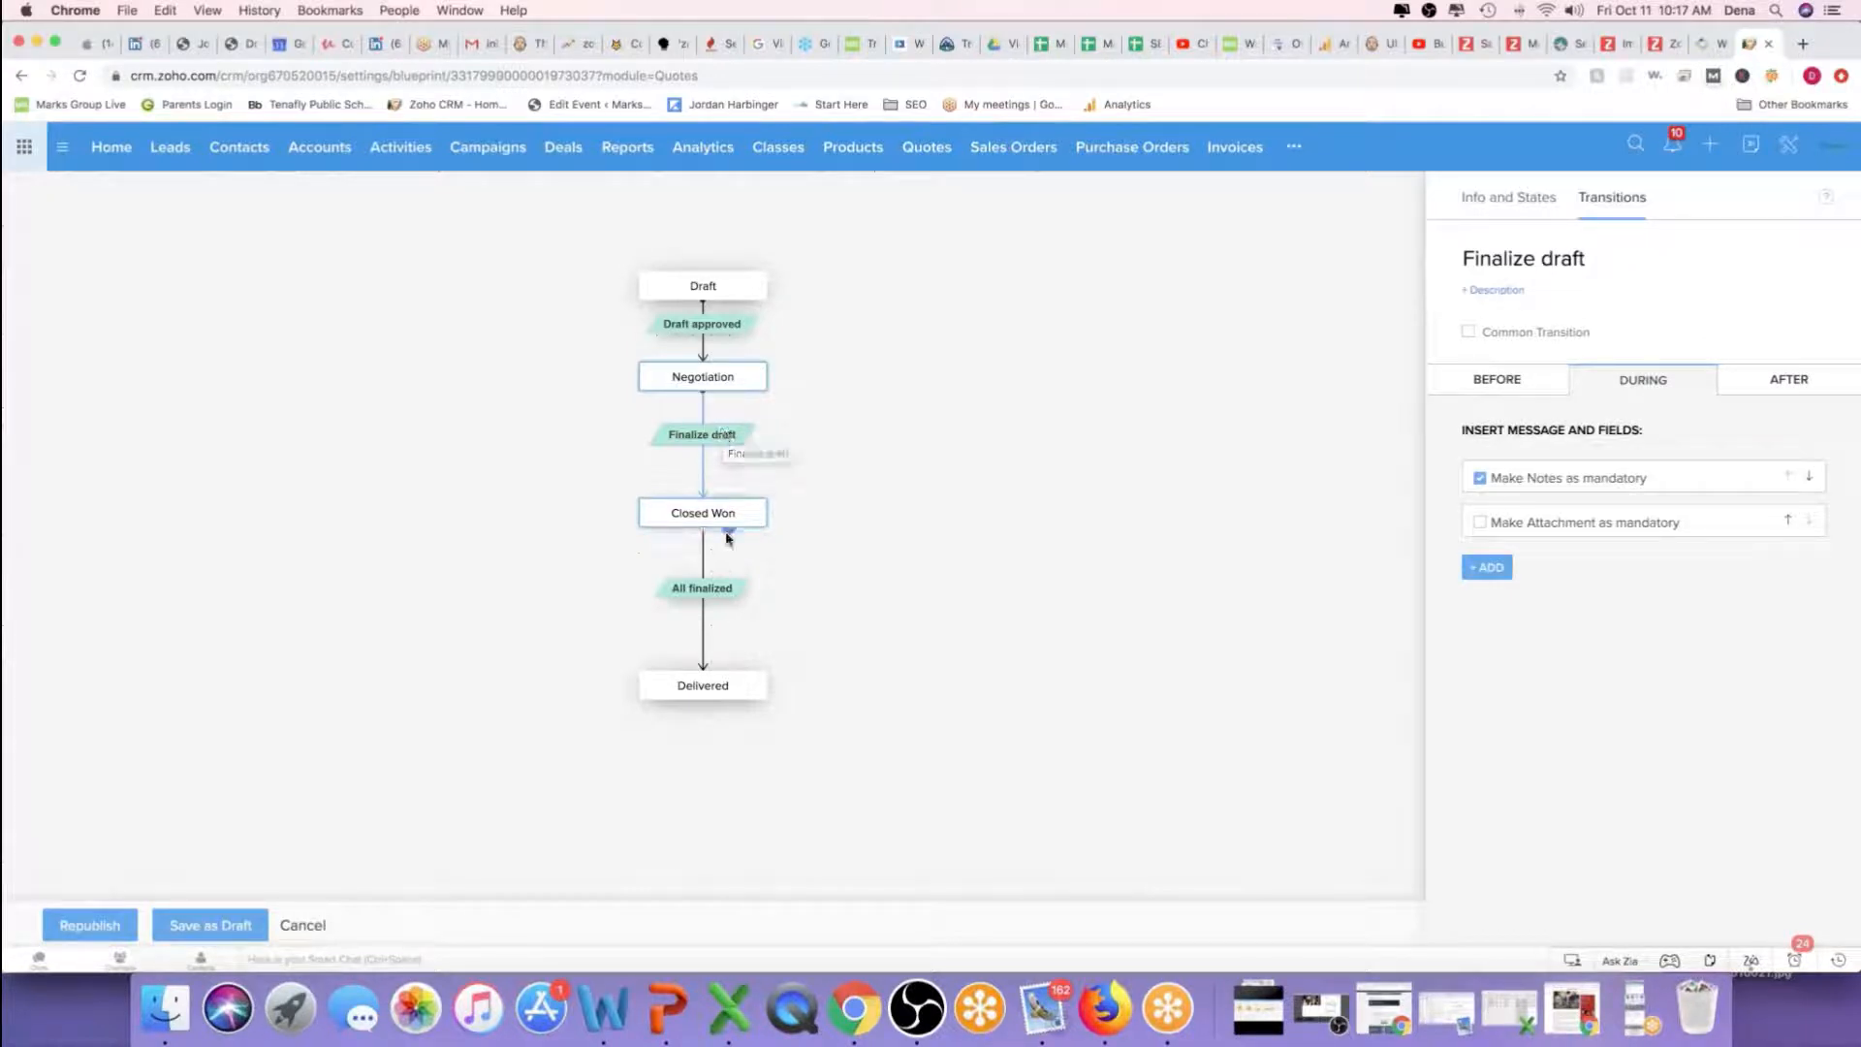
click(727, 591)
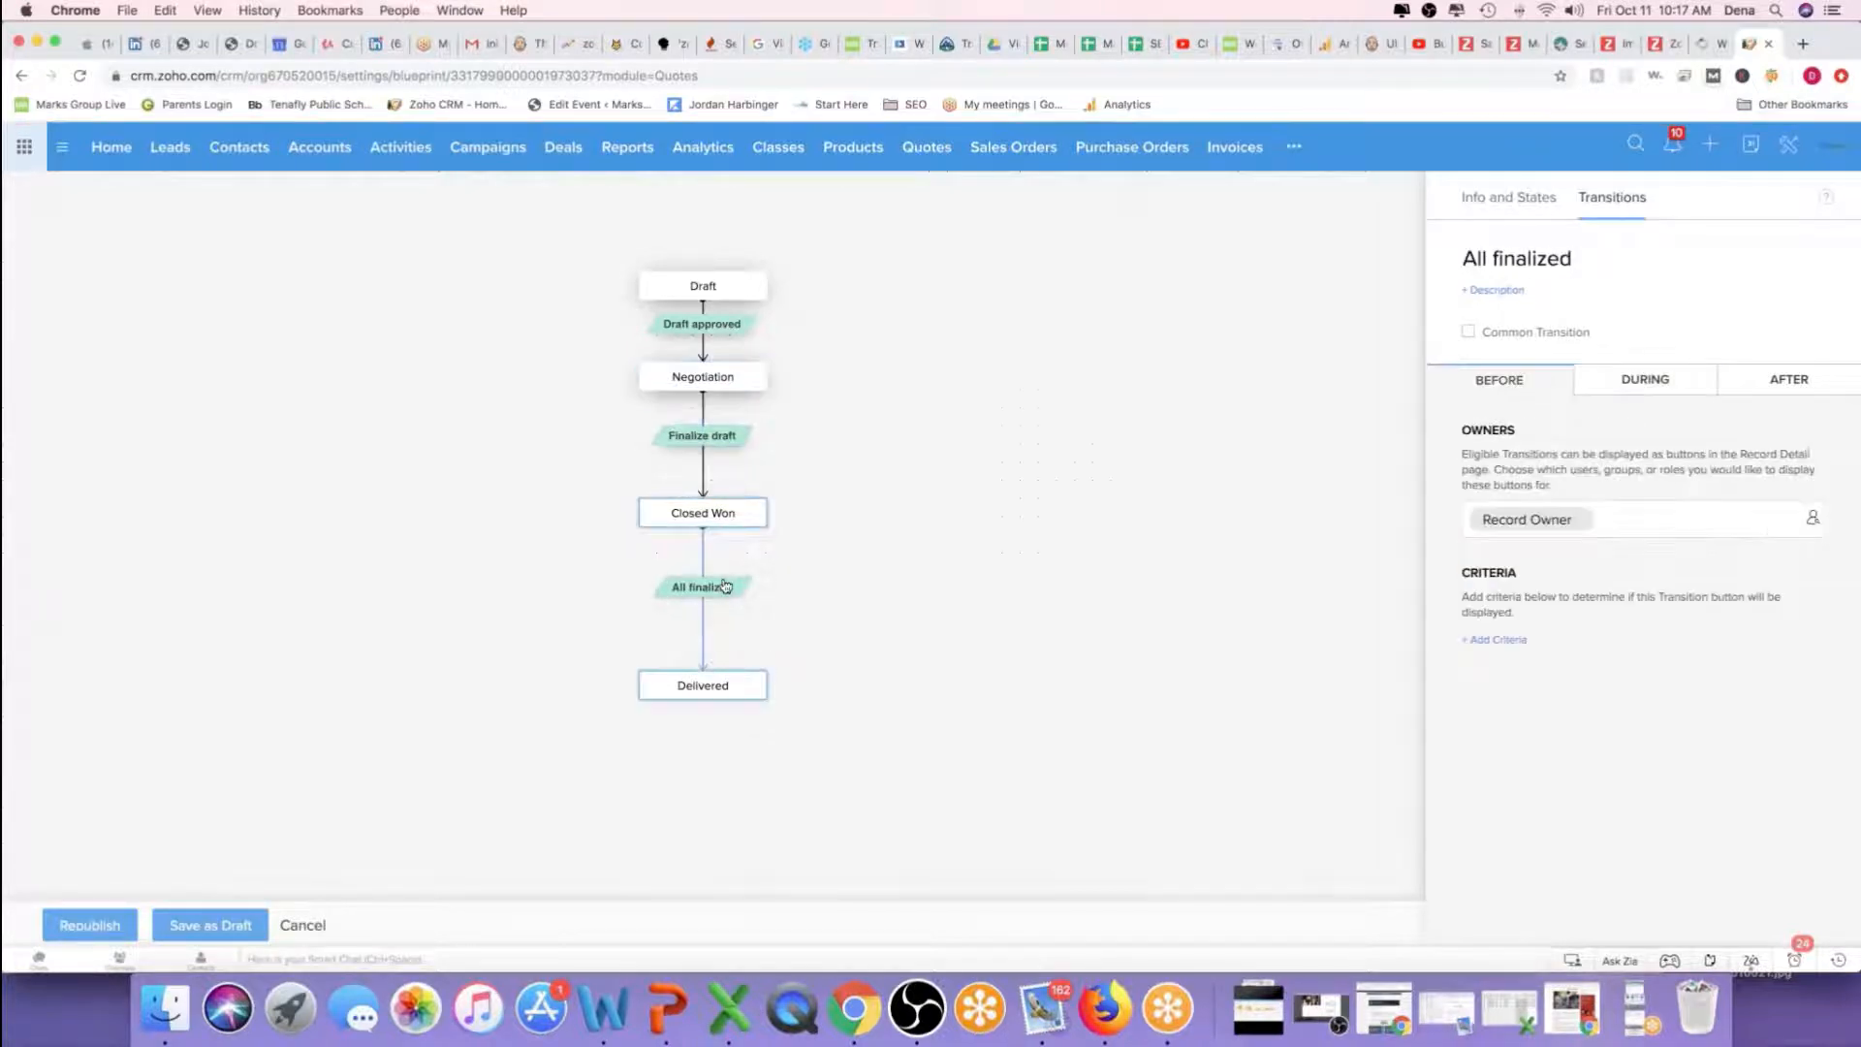
click(1628, 375)
click(1776, 379)
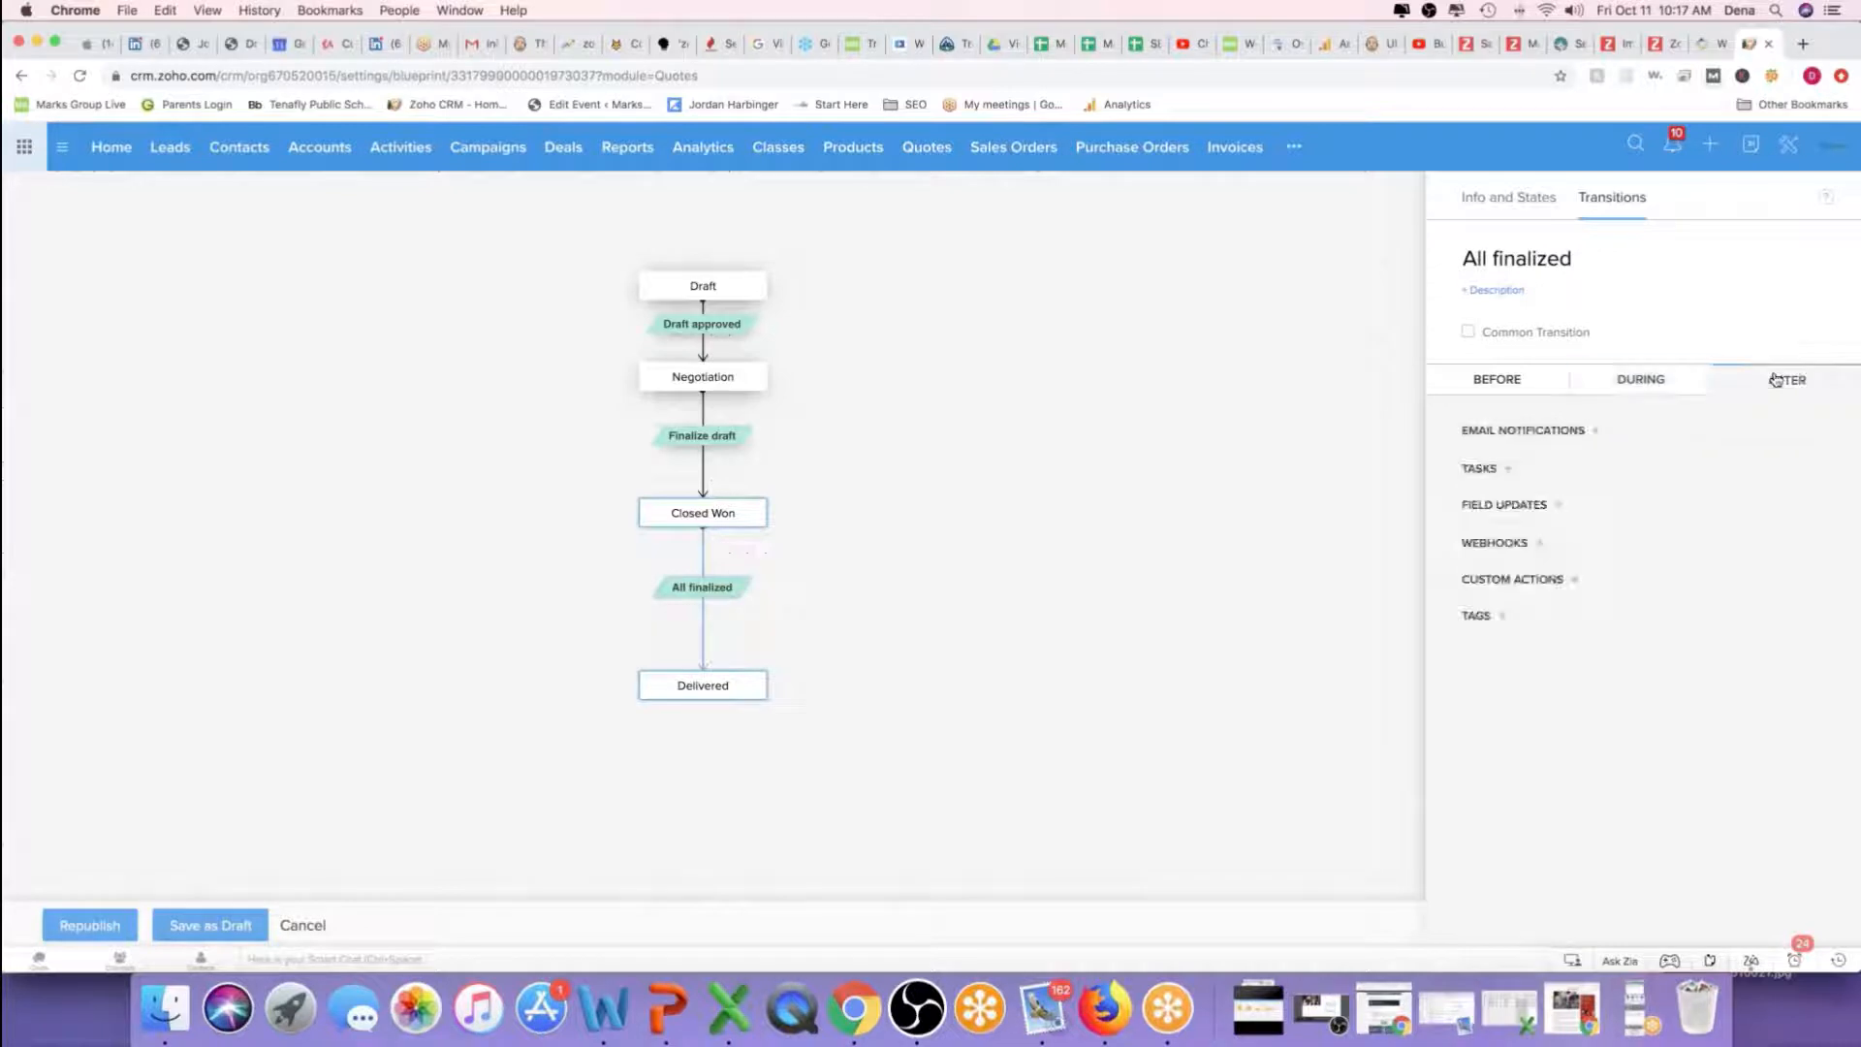
click(1651, 379)
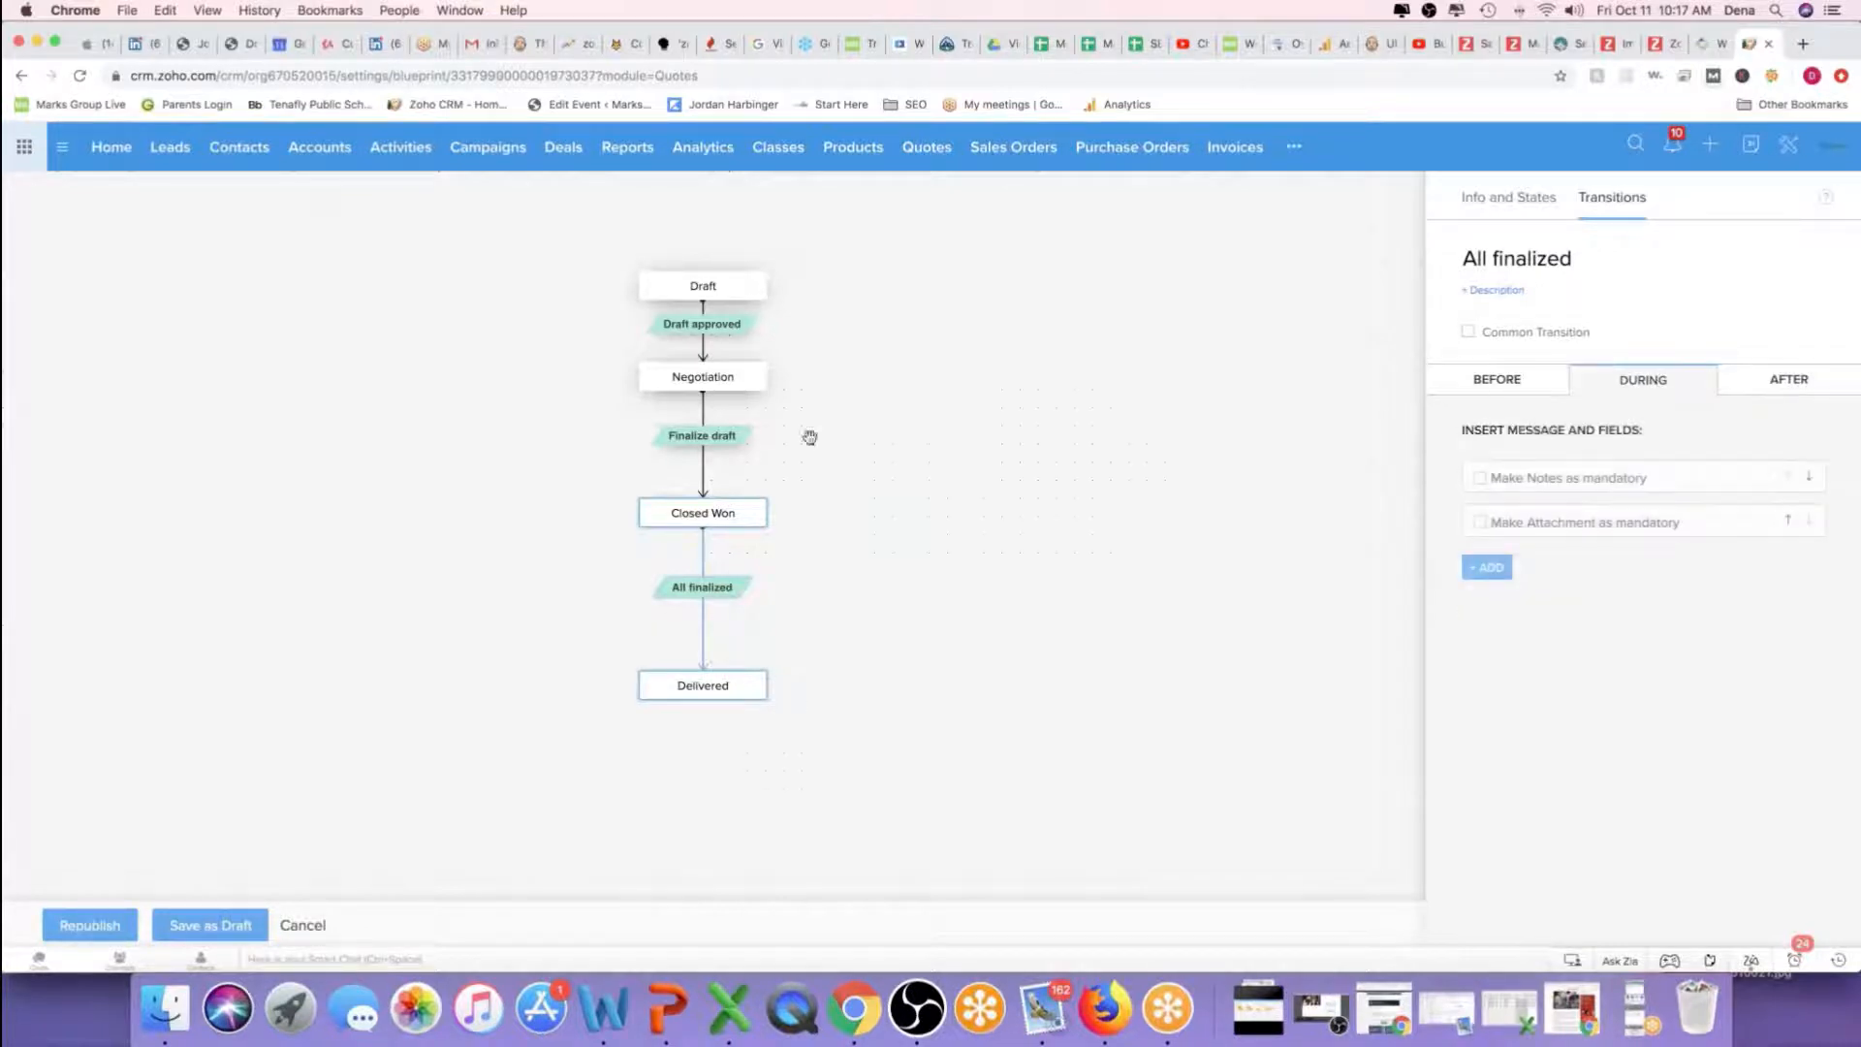
Review the Finalize draft transition's After actions and owners, and the Negotiation state's time limit settings
click(713, 440)
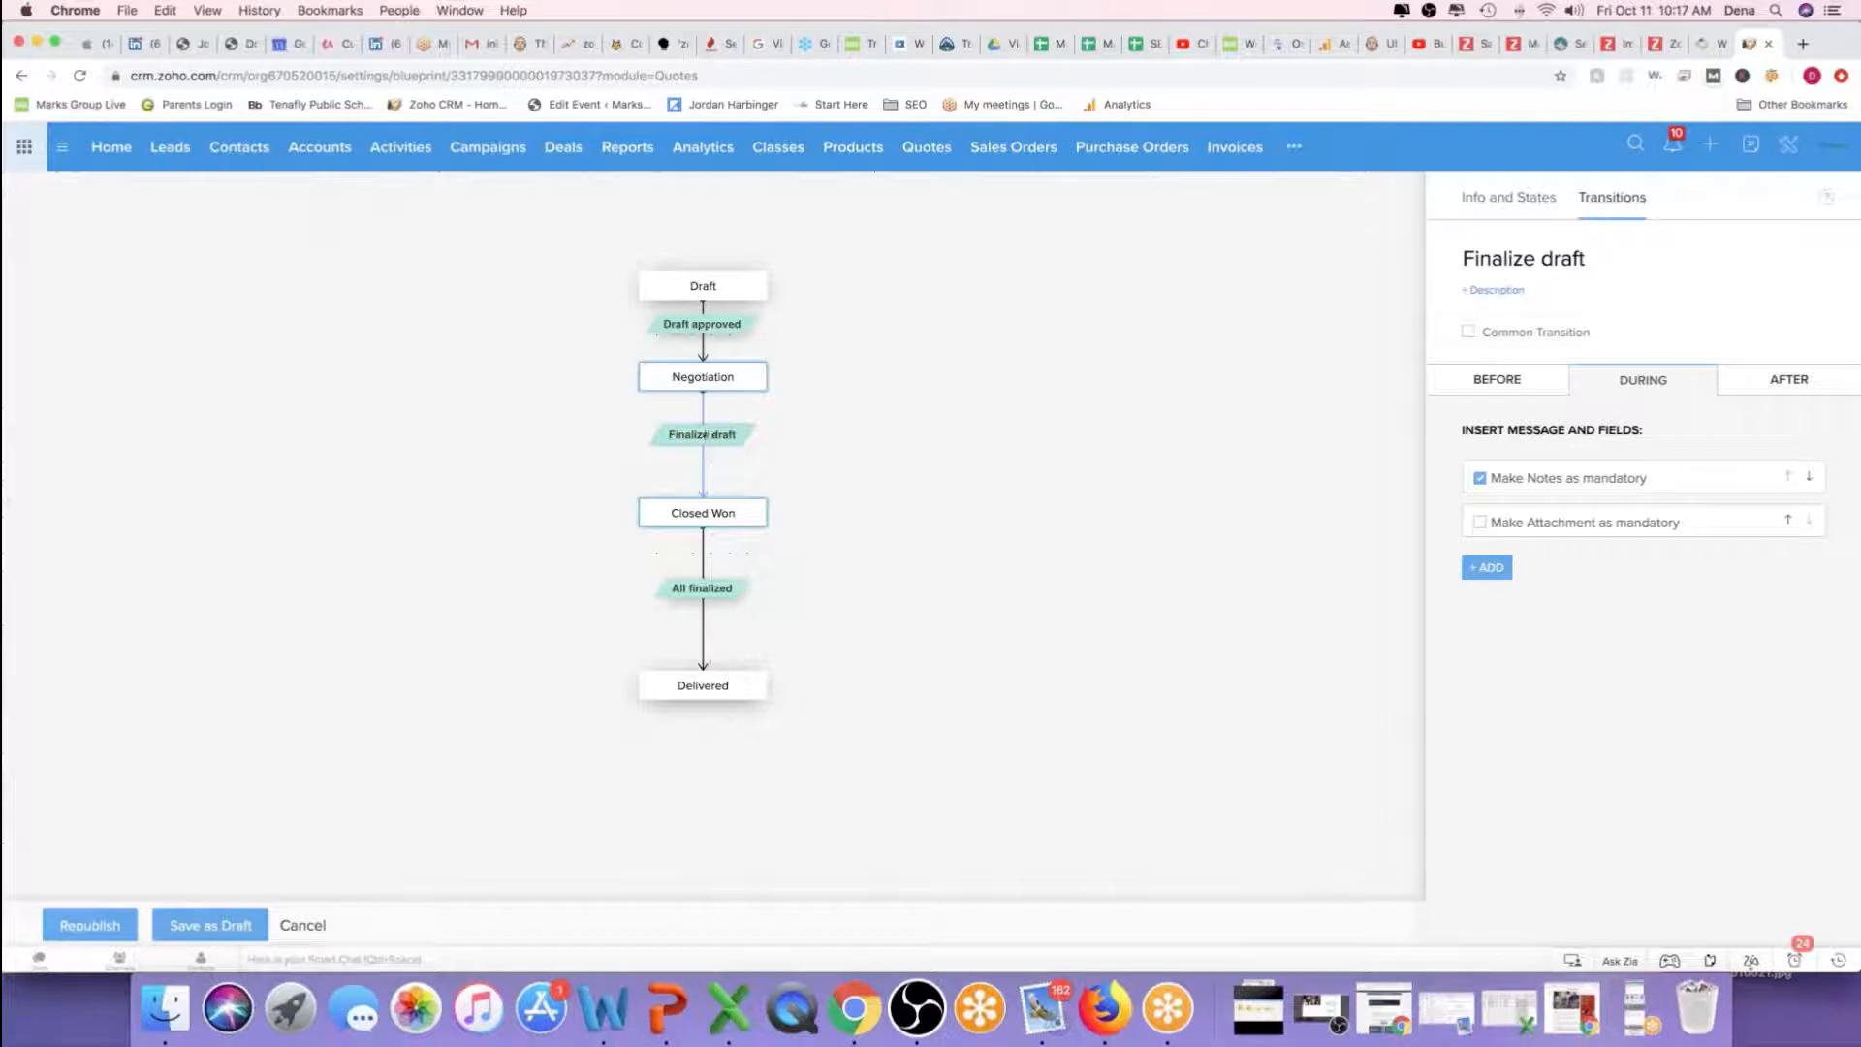
click(1801, 383)
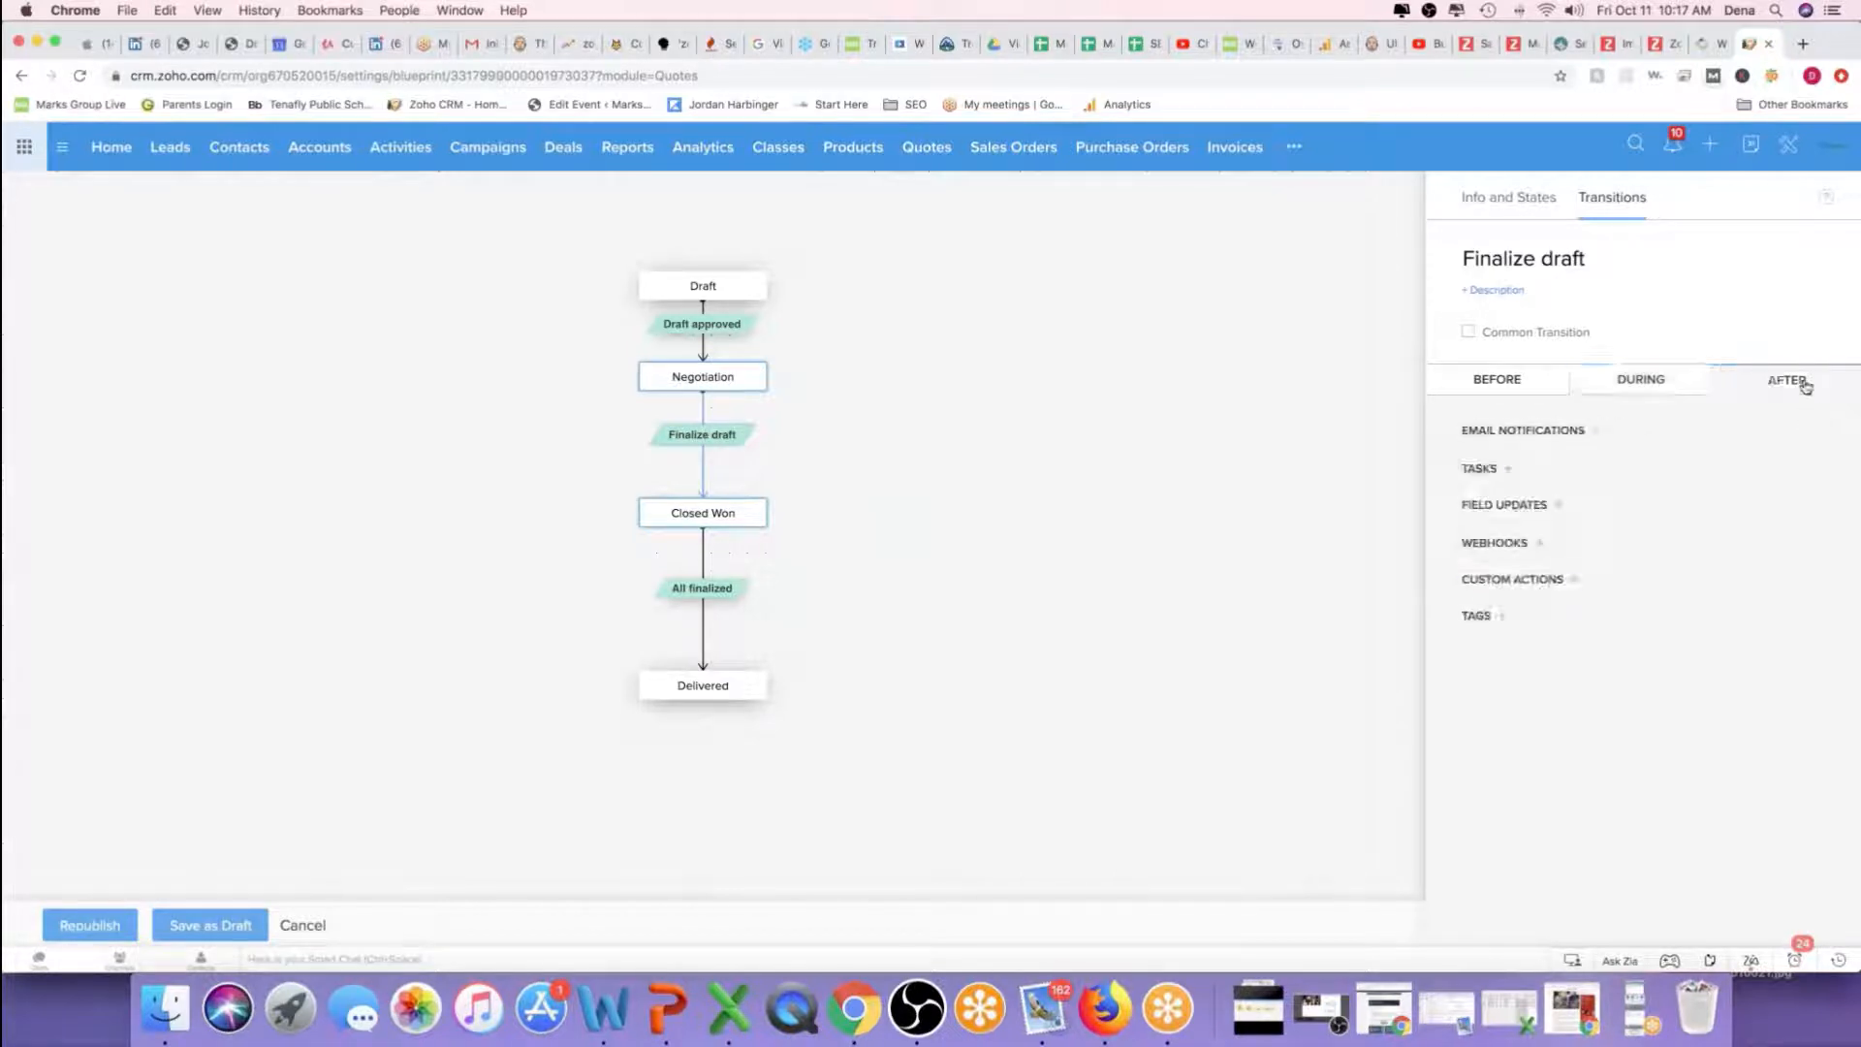
click(1492, 385)
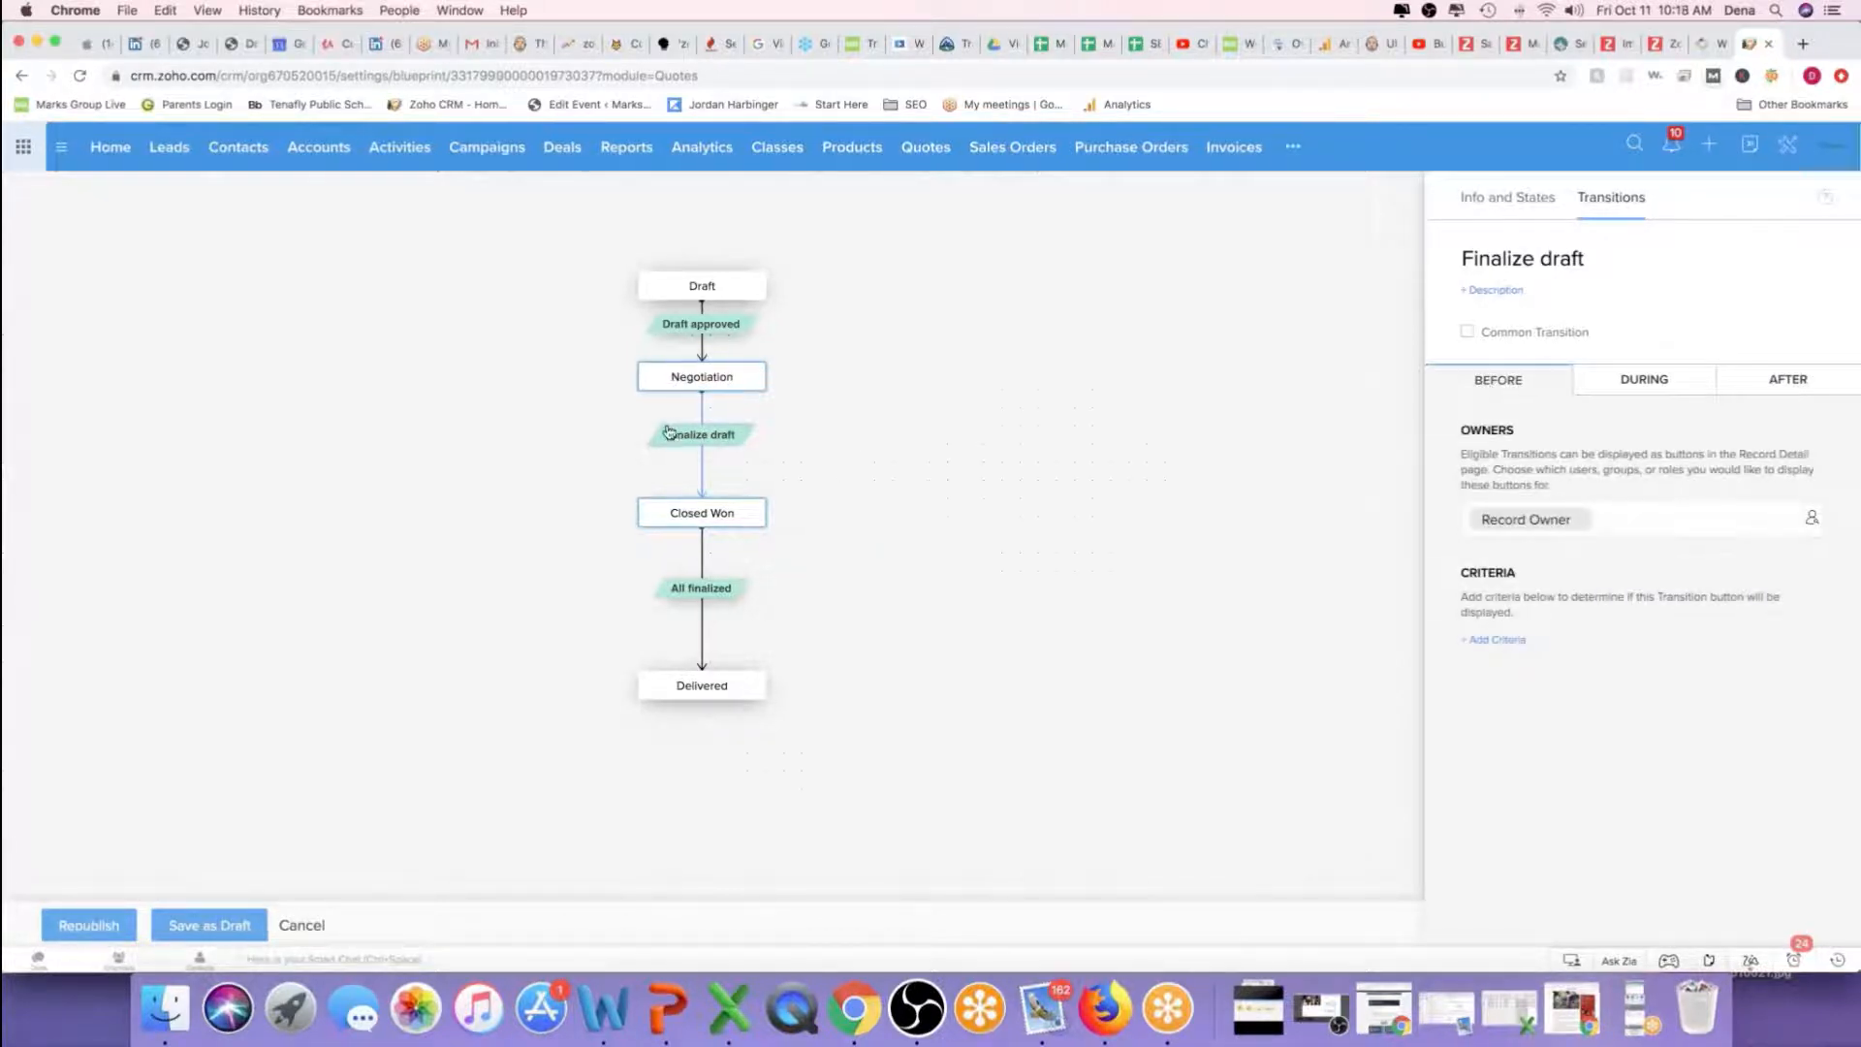
click(683, 374)
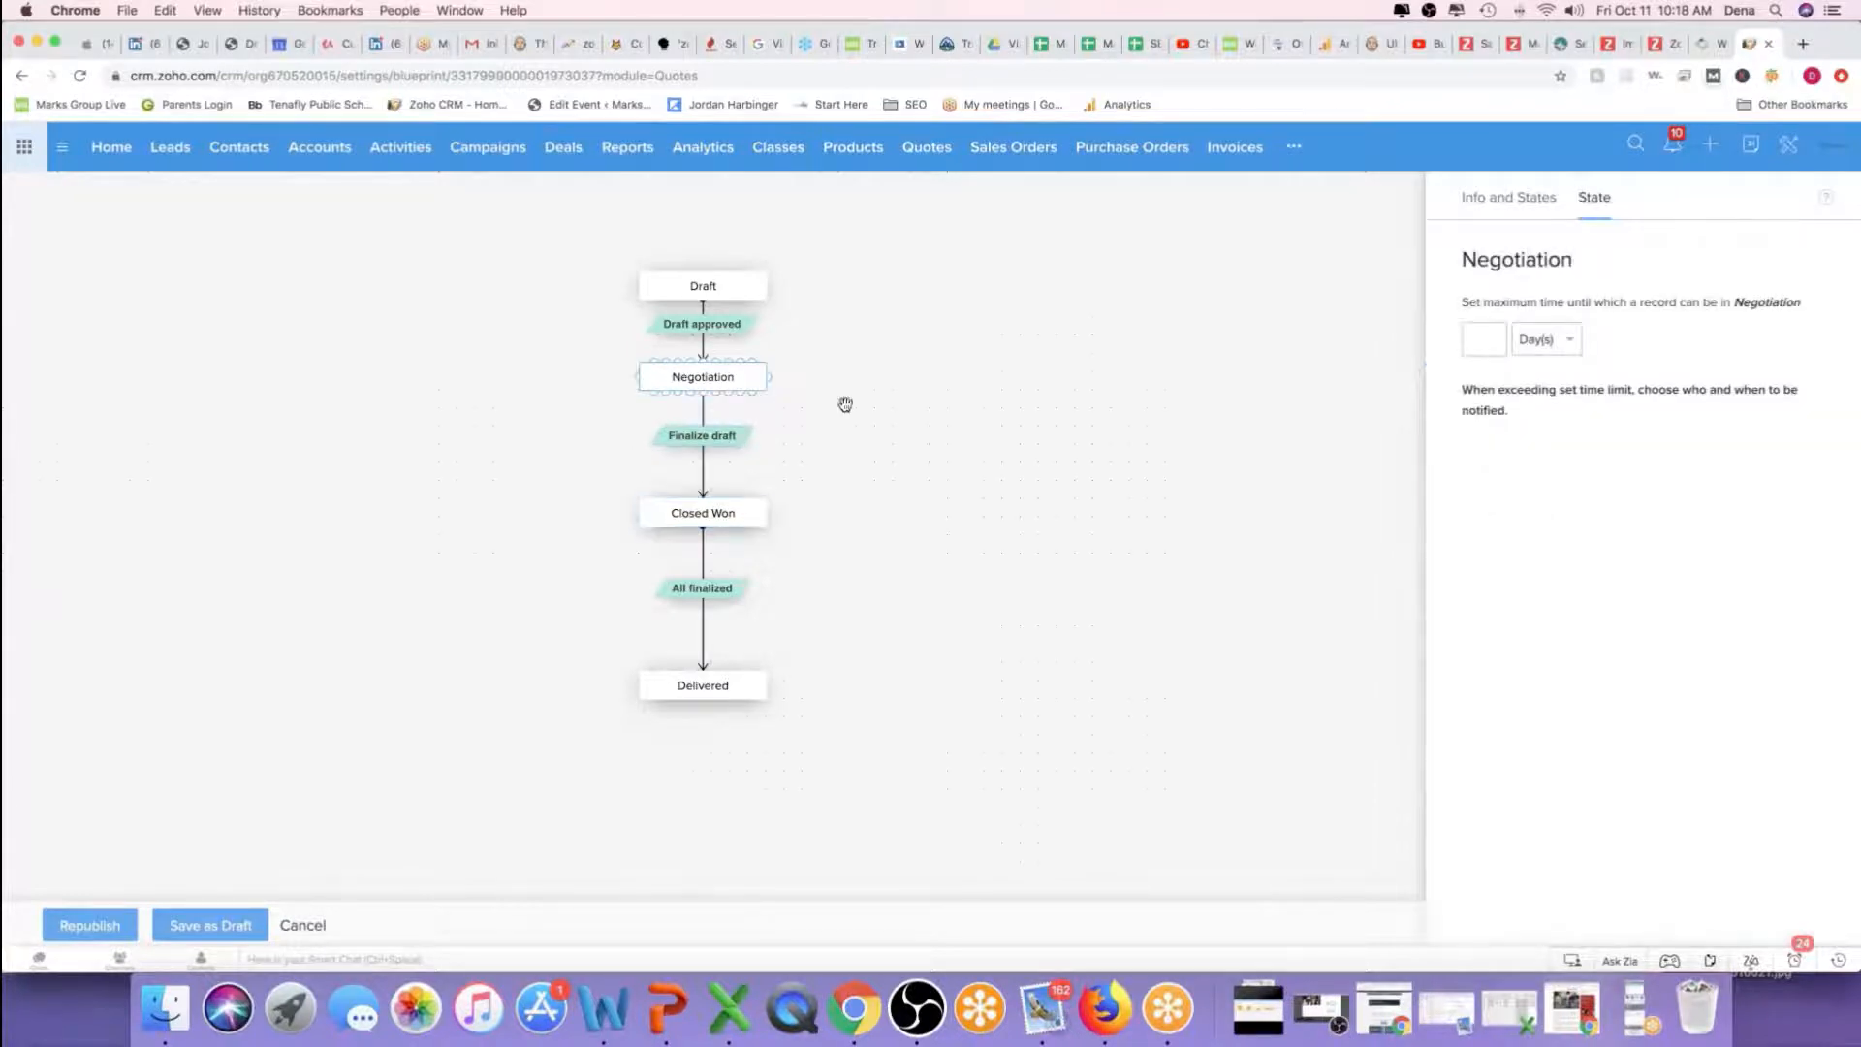
click(702, 286)
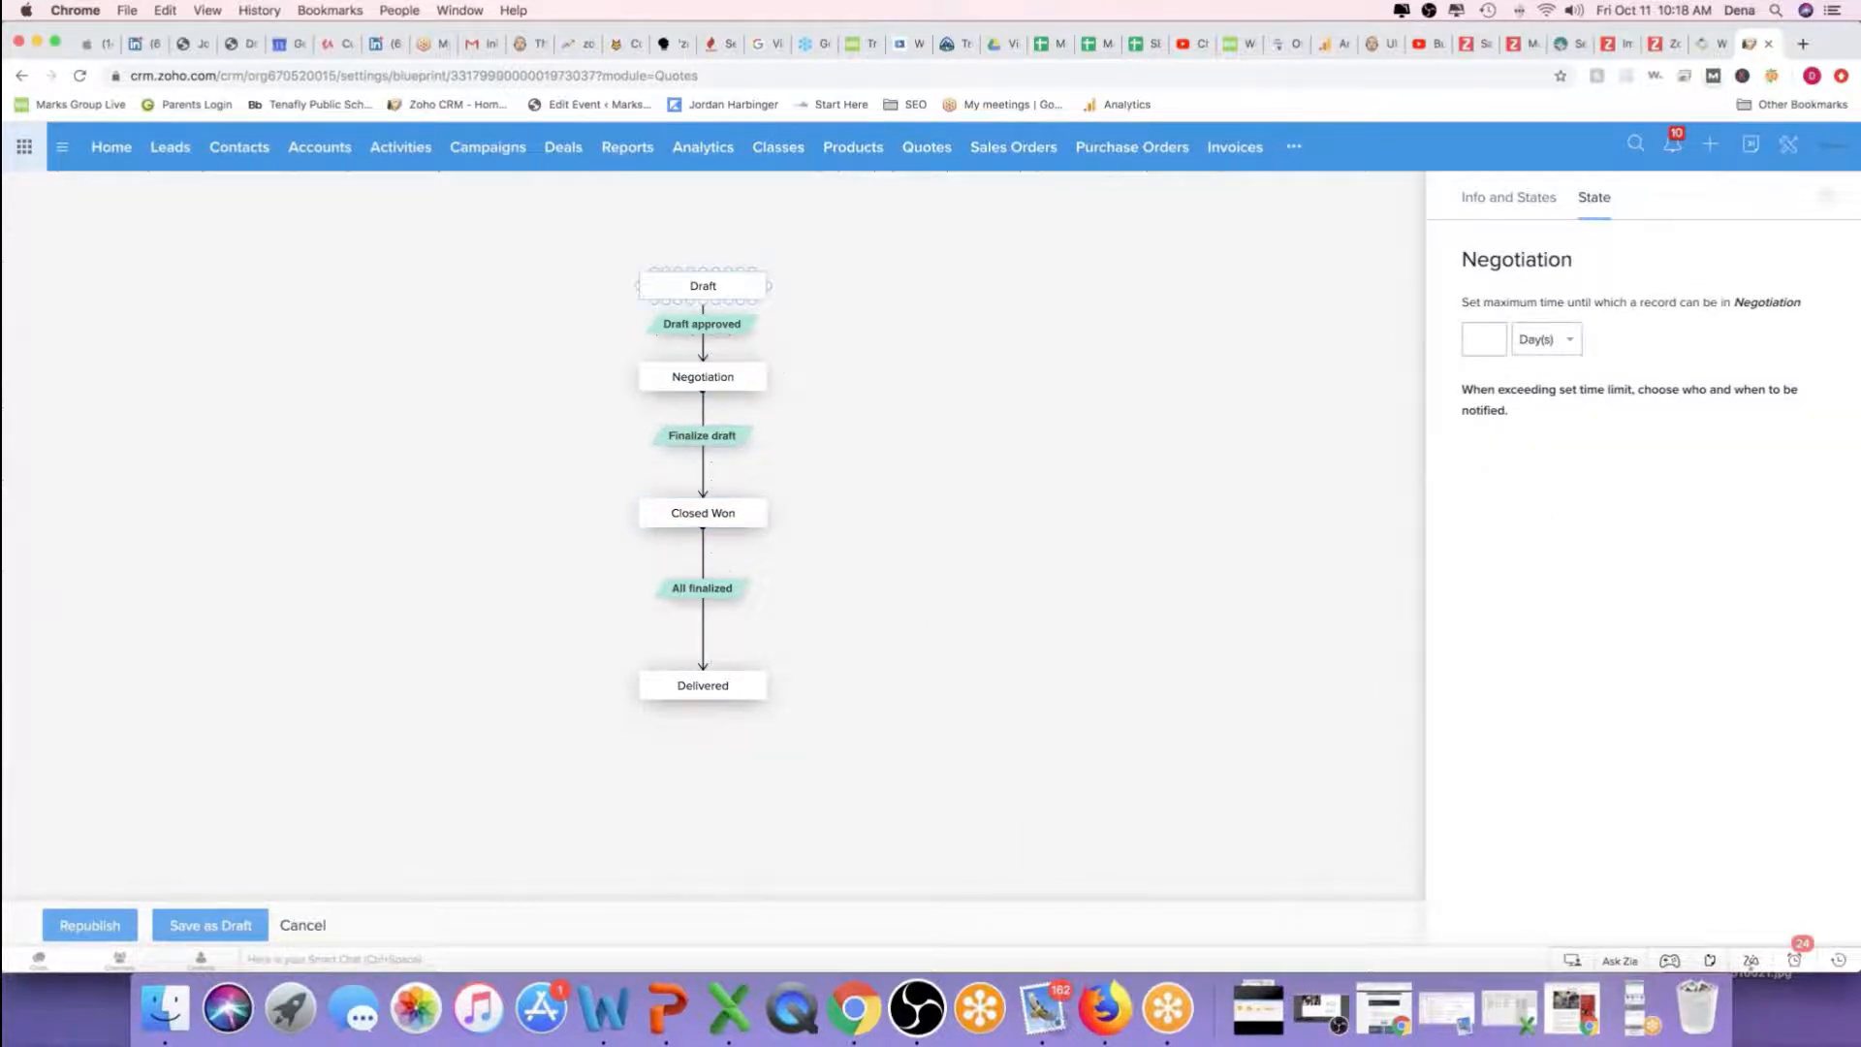
Place the On Hold state beside the Quote flow and try to connect it to the Finalize draft transition
click(1488, 204)
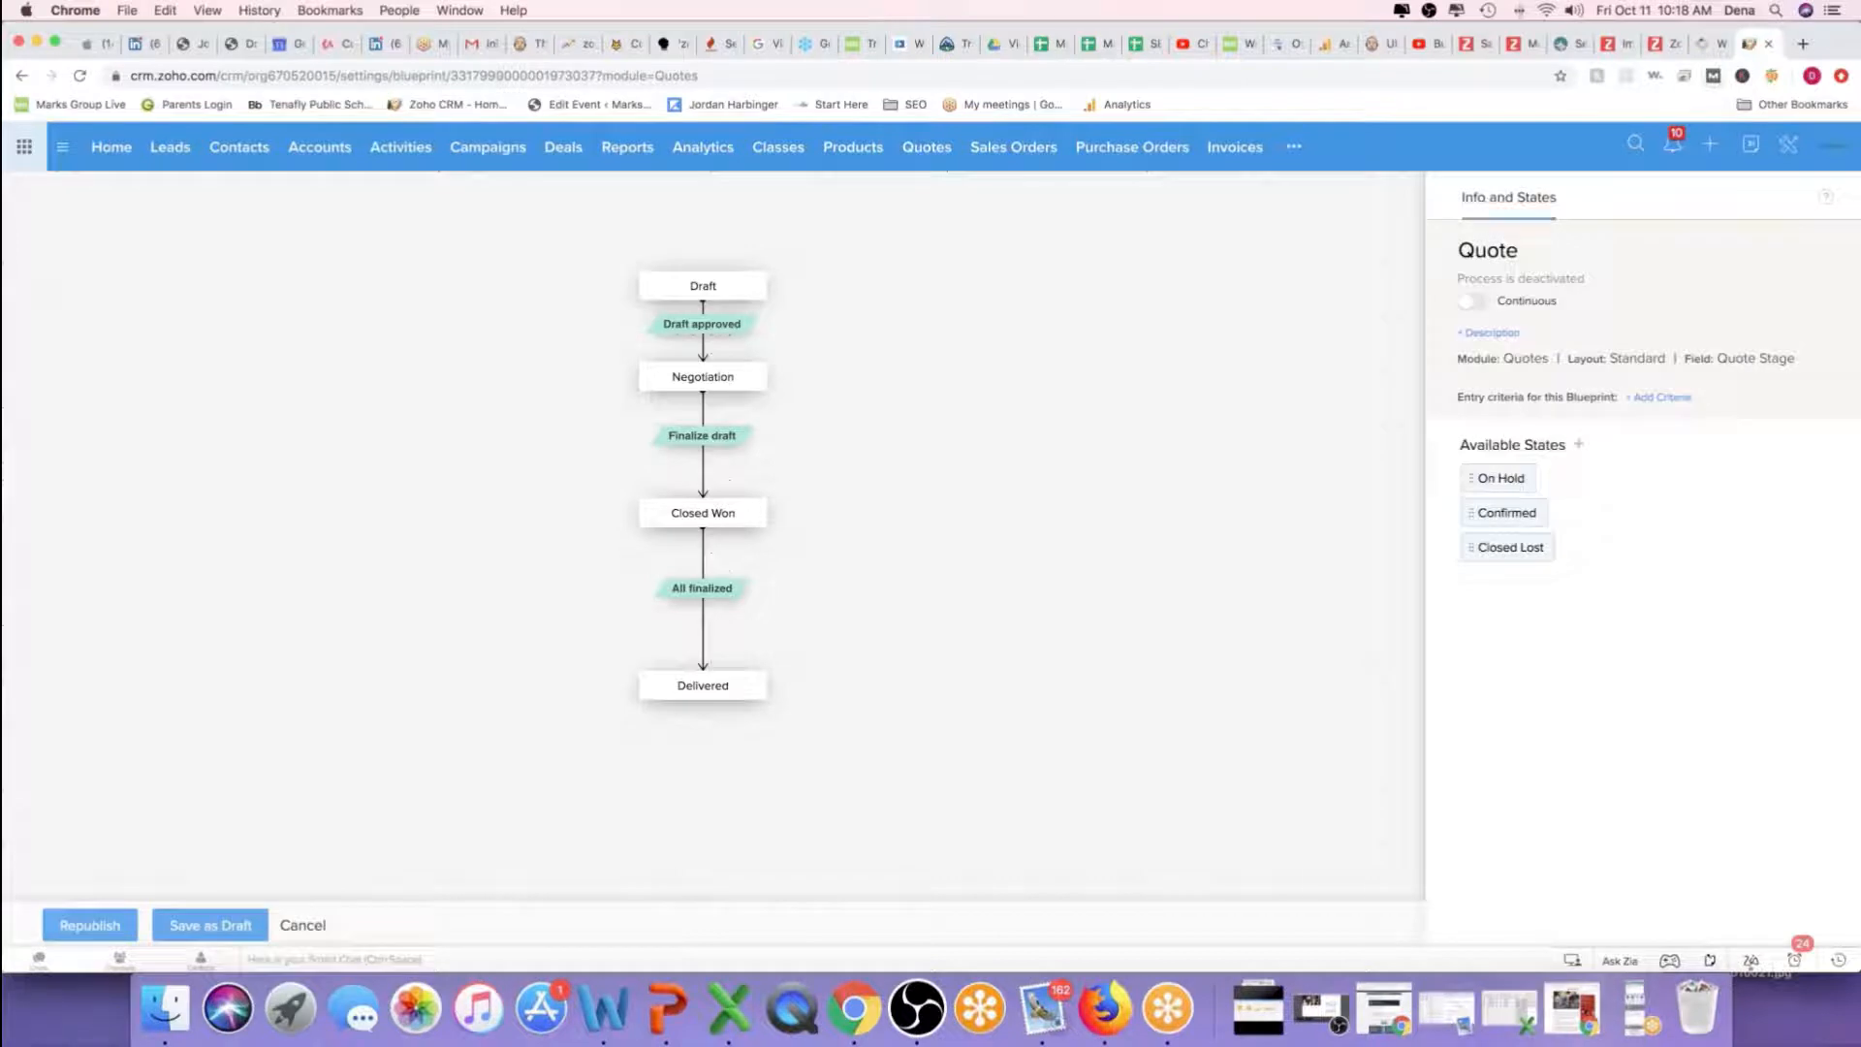
drag(1506, 478, 959, 613)
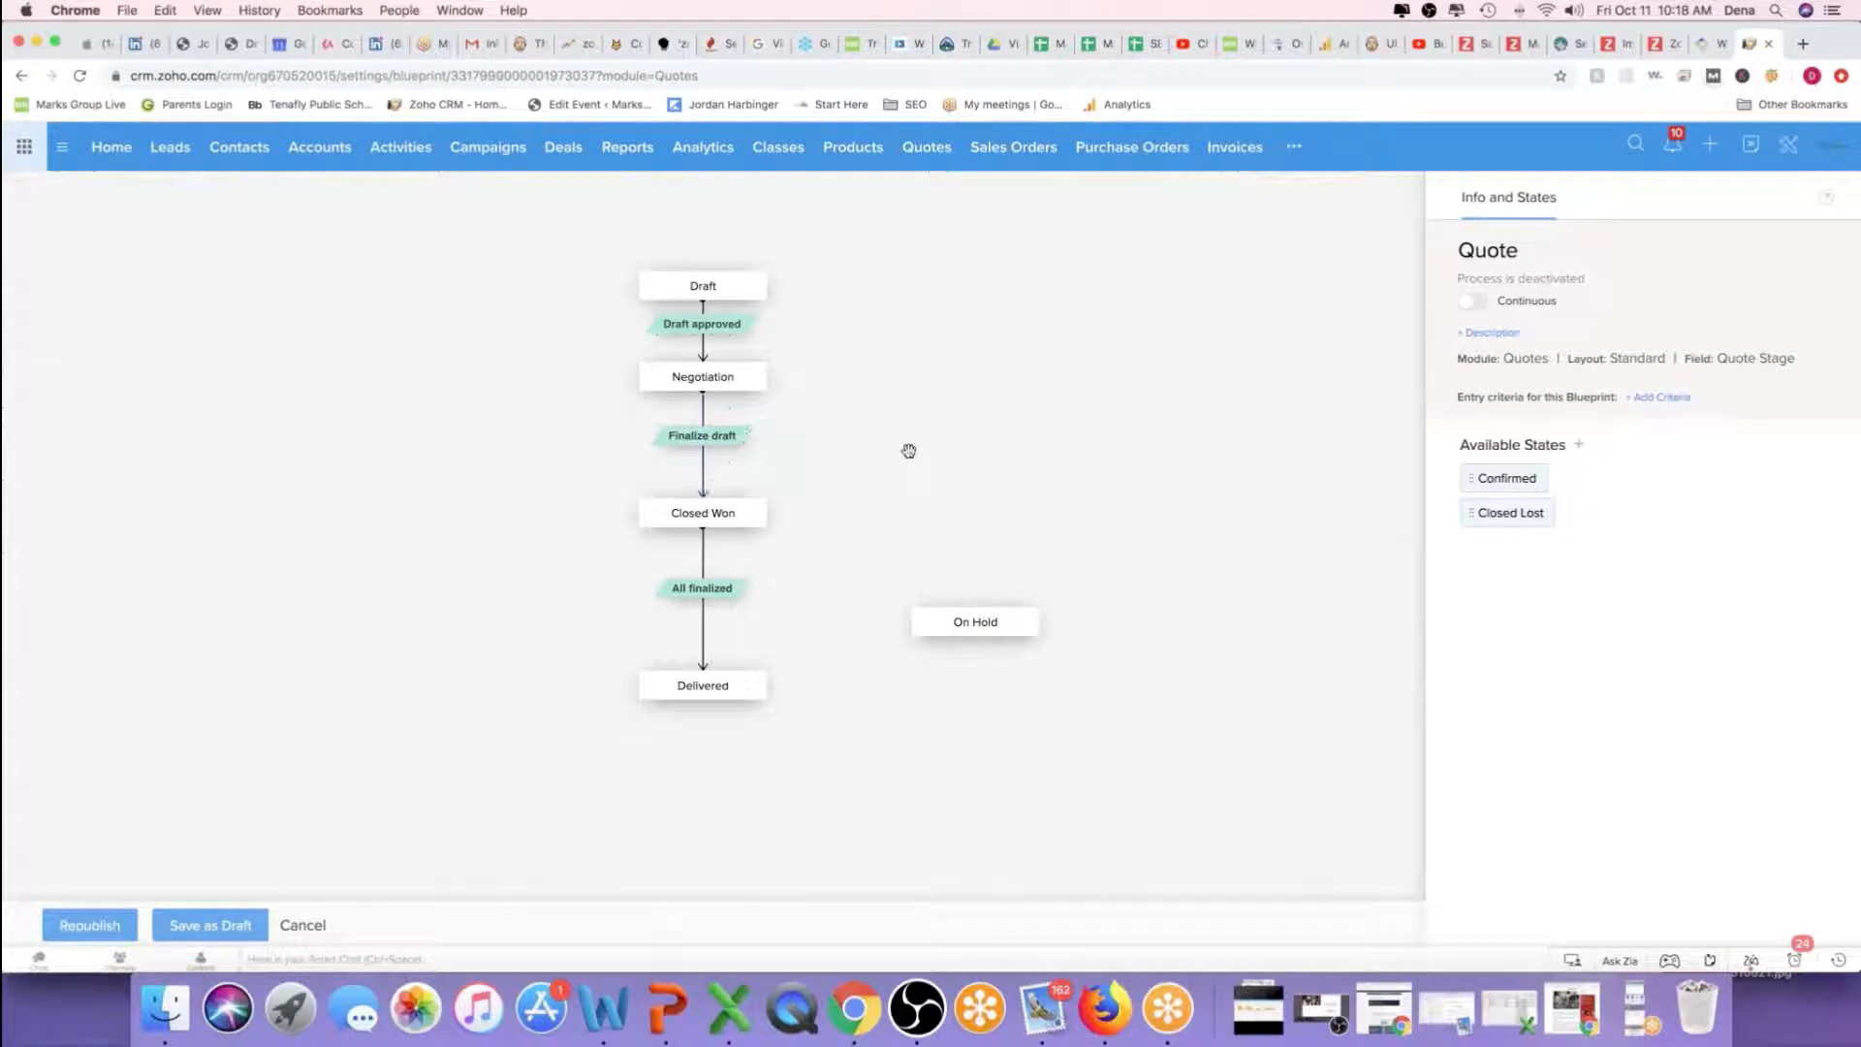
drag(975, 611, 744, 442)
click(742, 440)
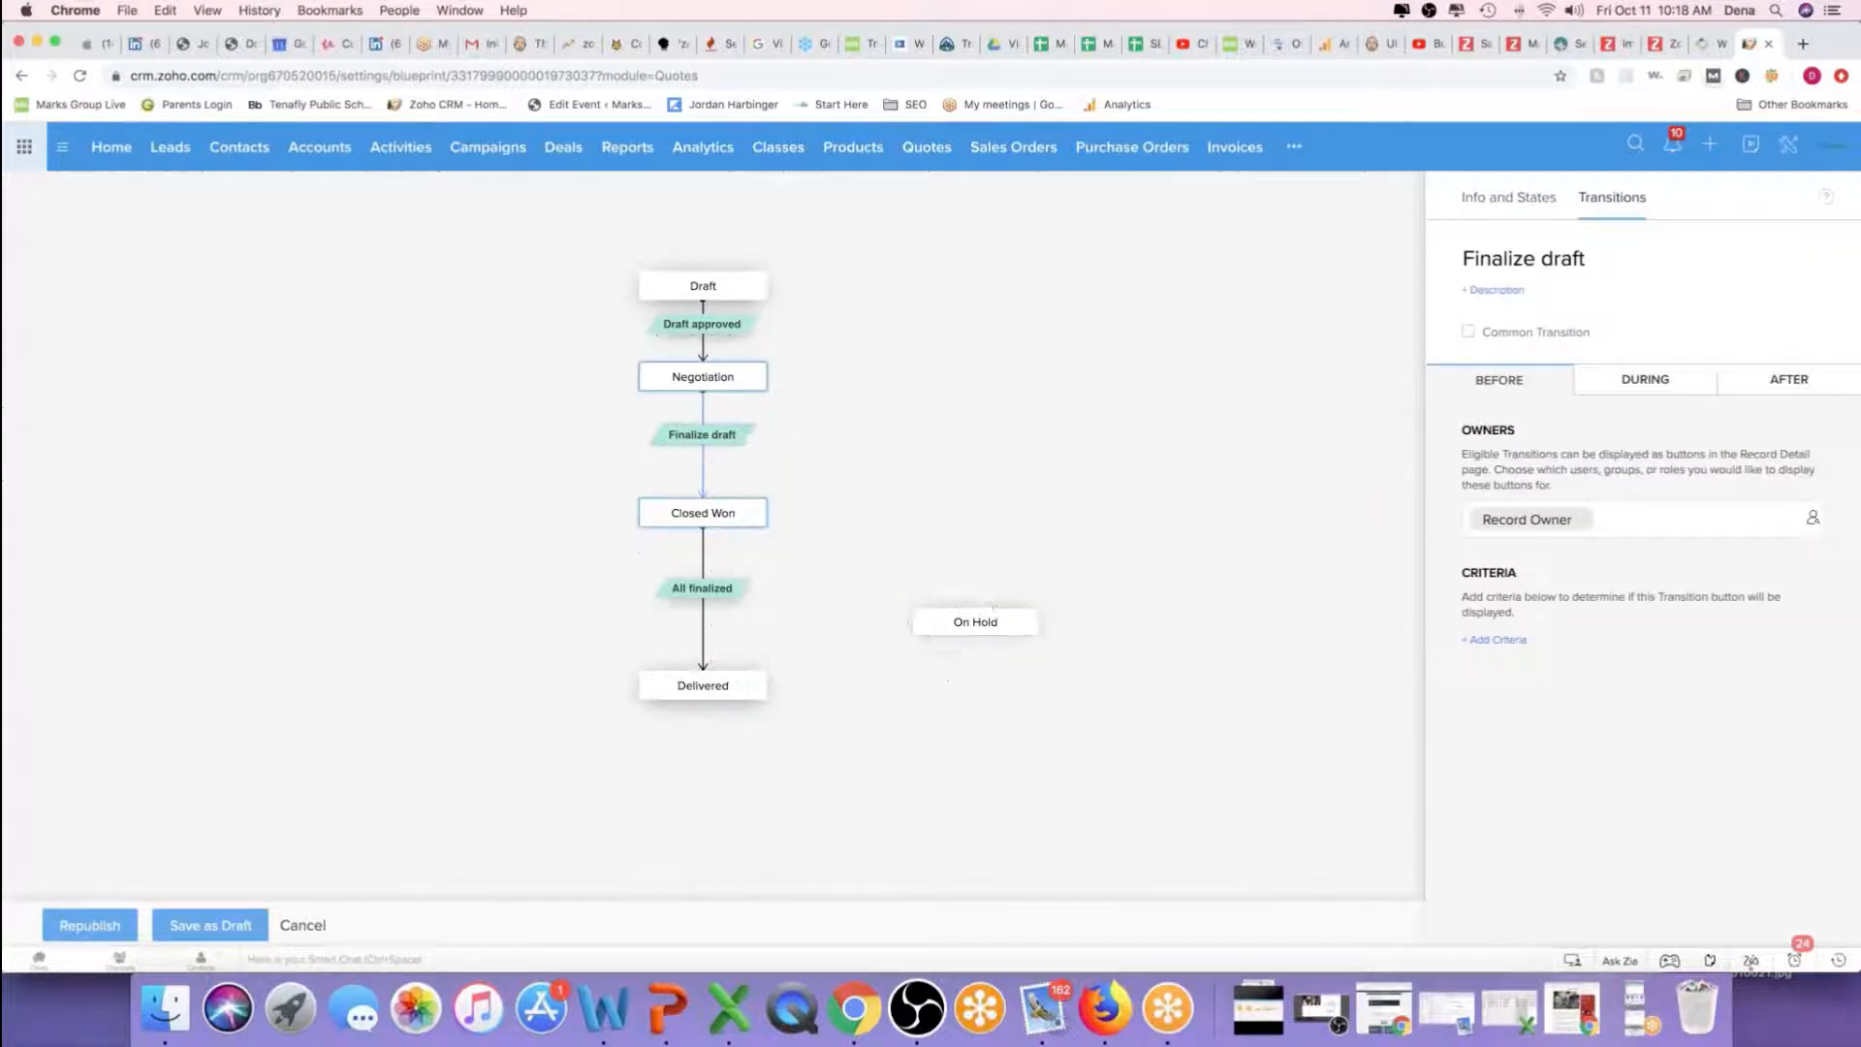
drag(987, 607, 978, 545)
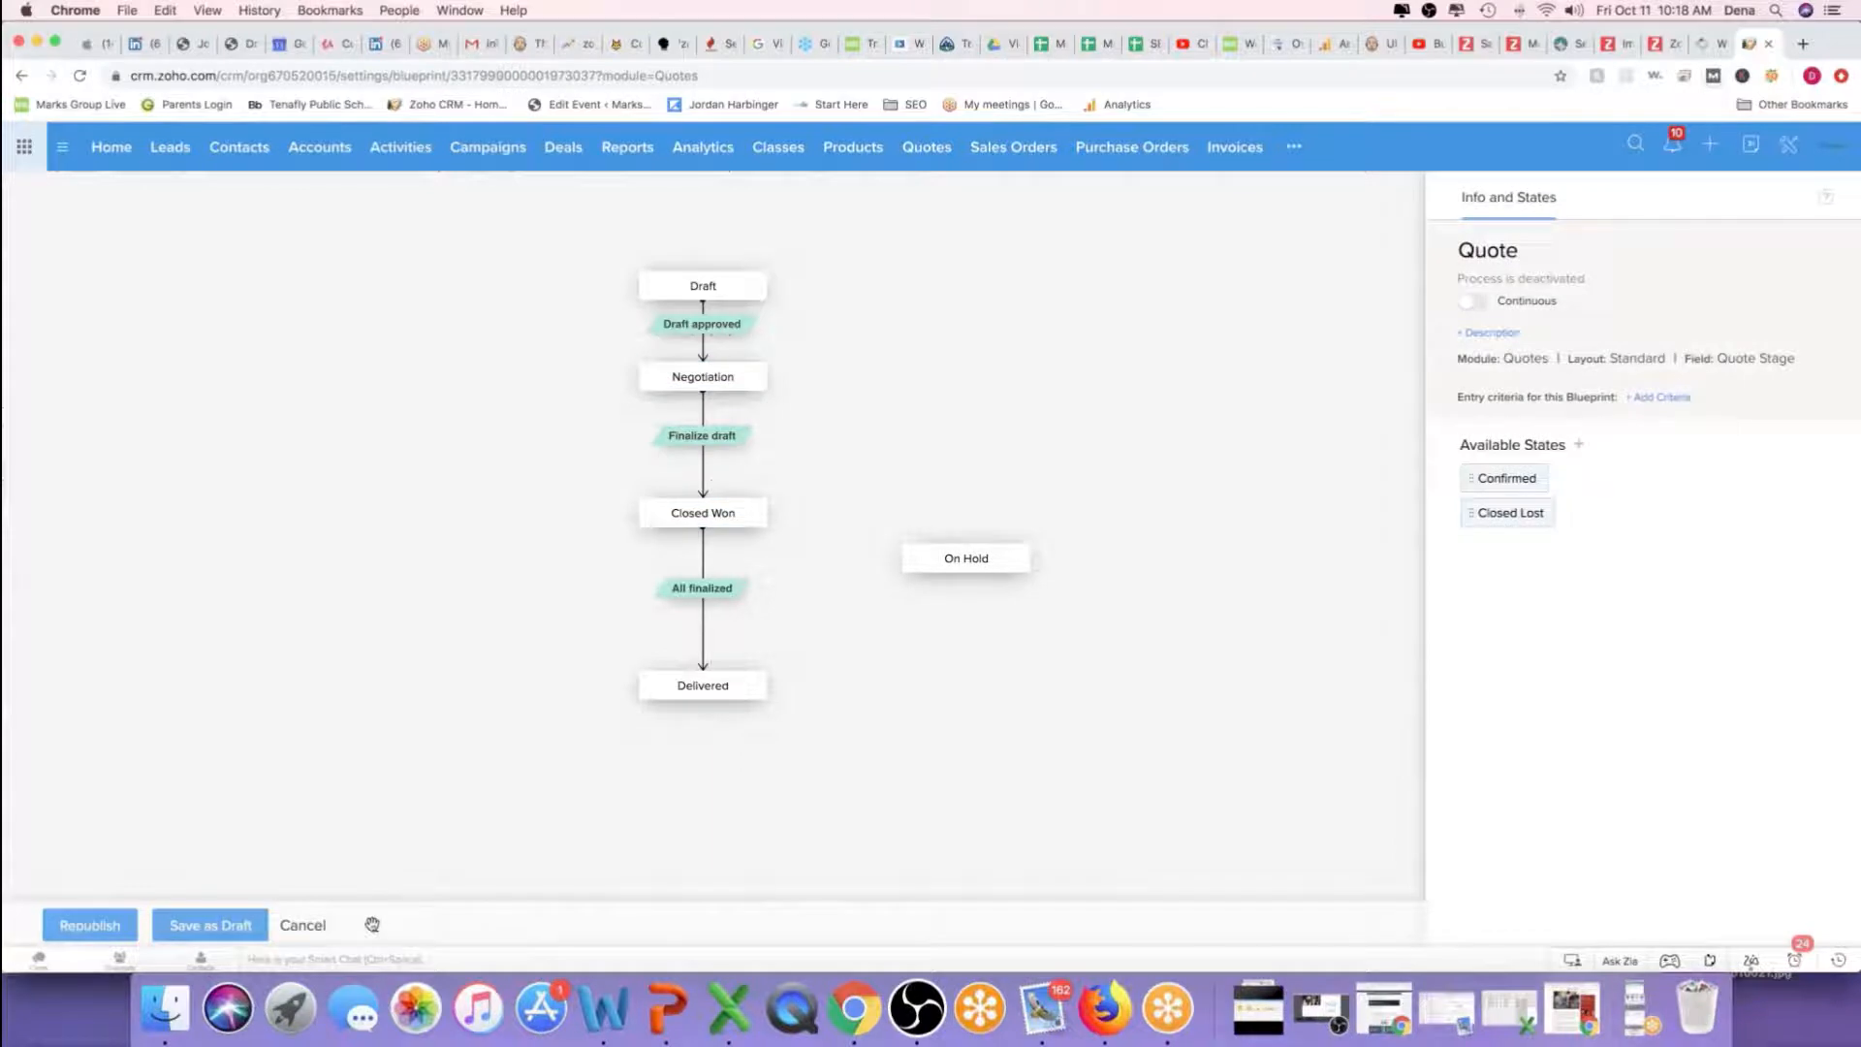
Leave the Quote blueprint without saving and show the blueprints of all modules in the list
click(315, 928)
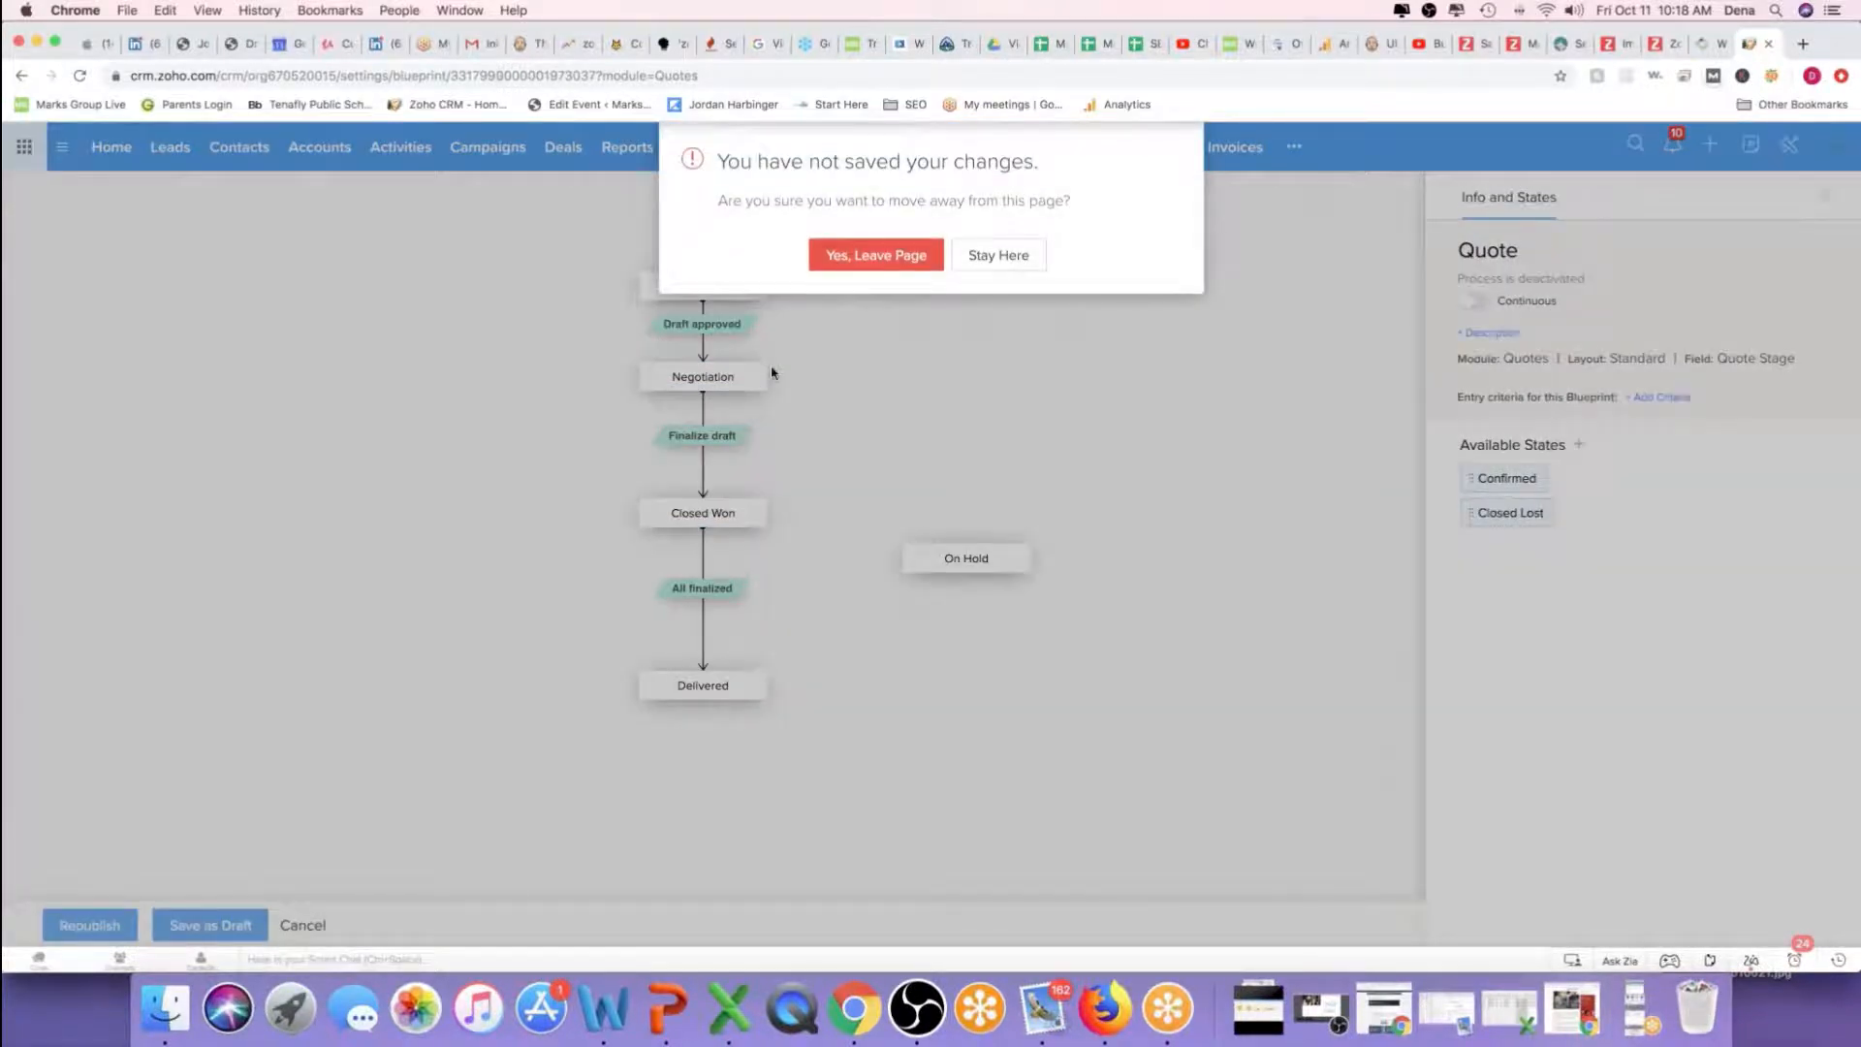
click(877, 250)
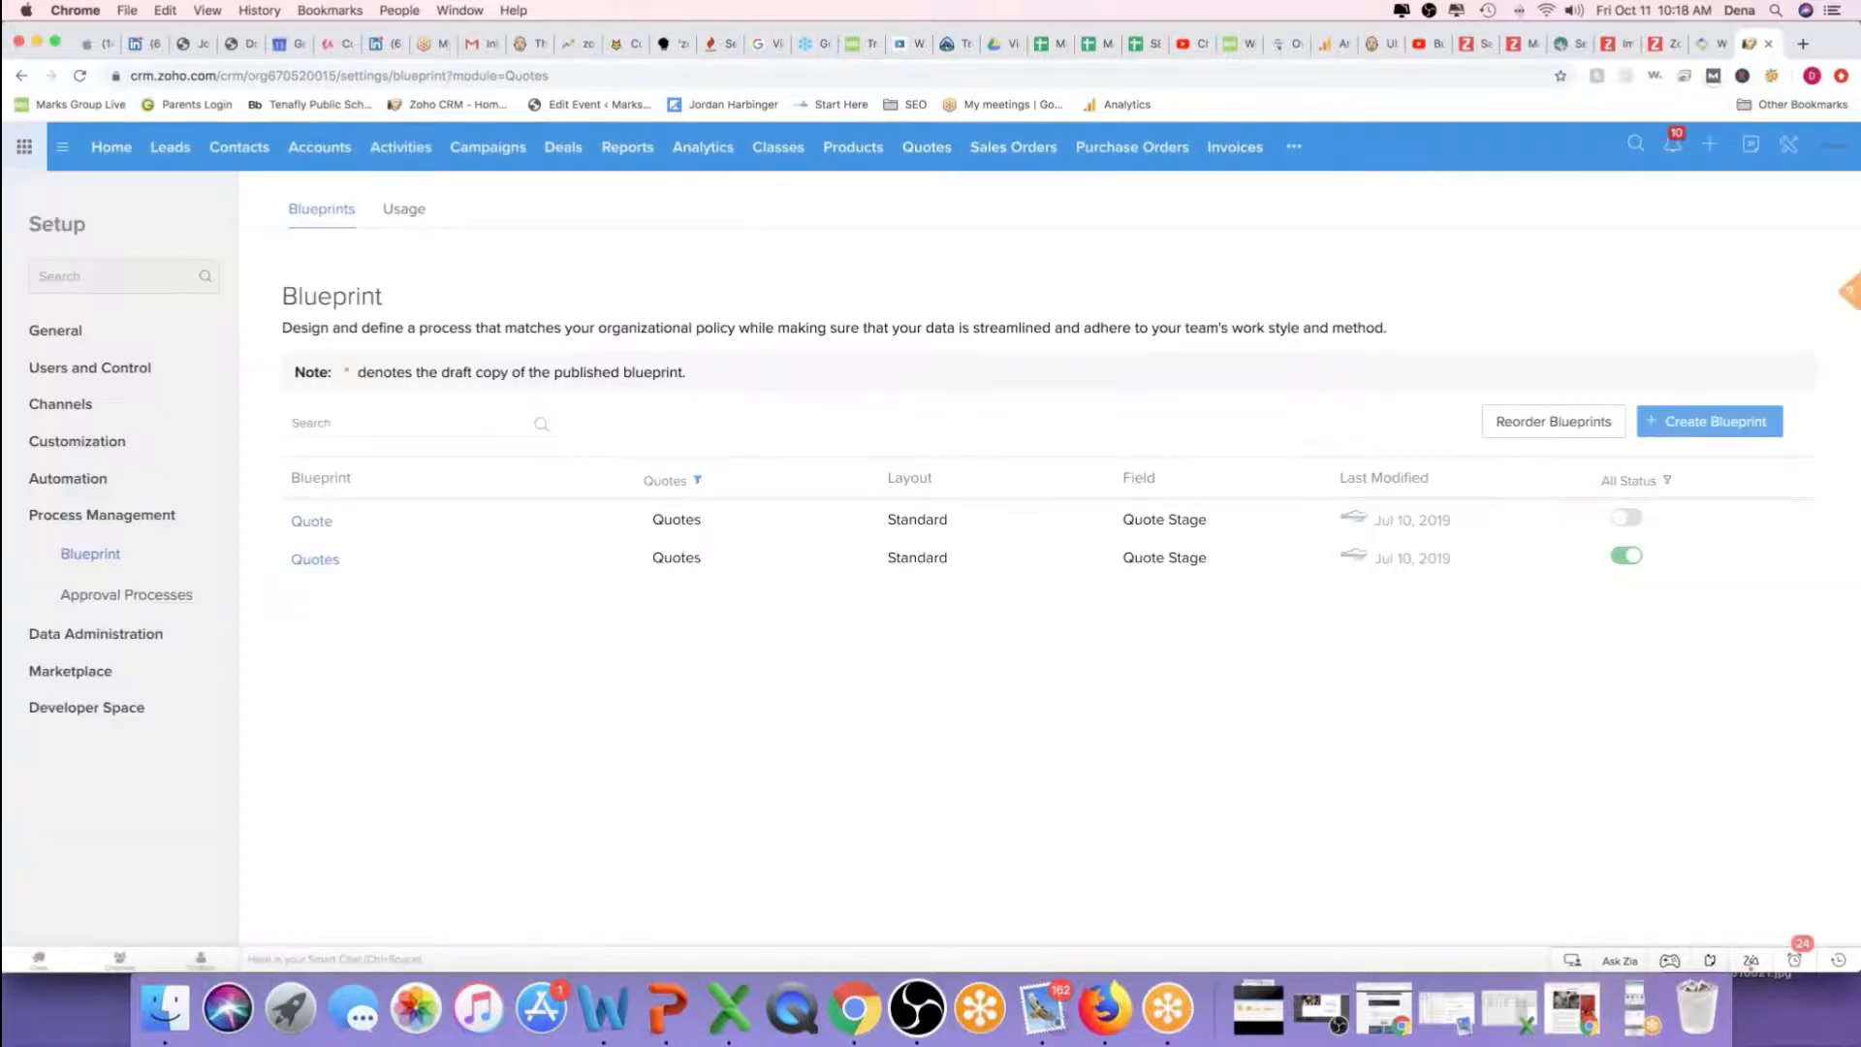
click(688, 481)
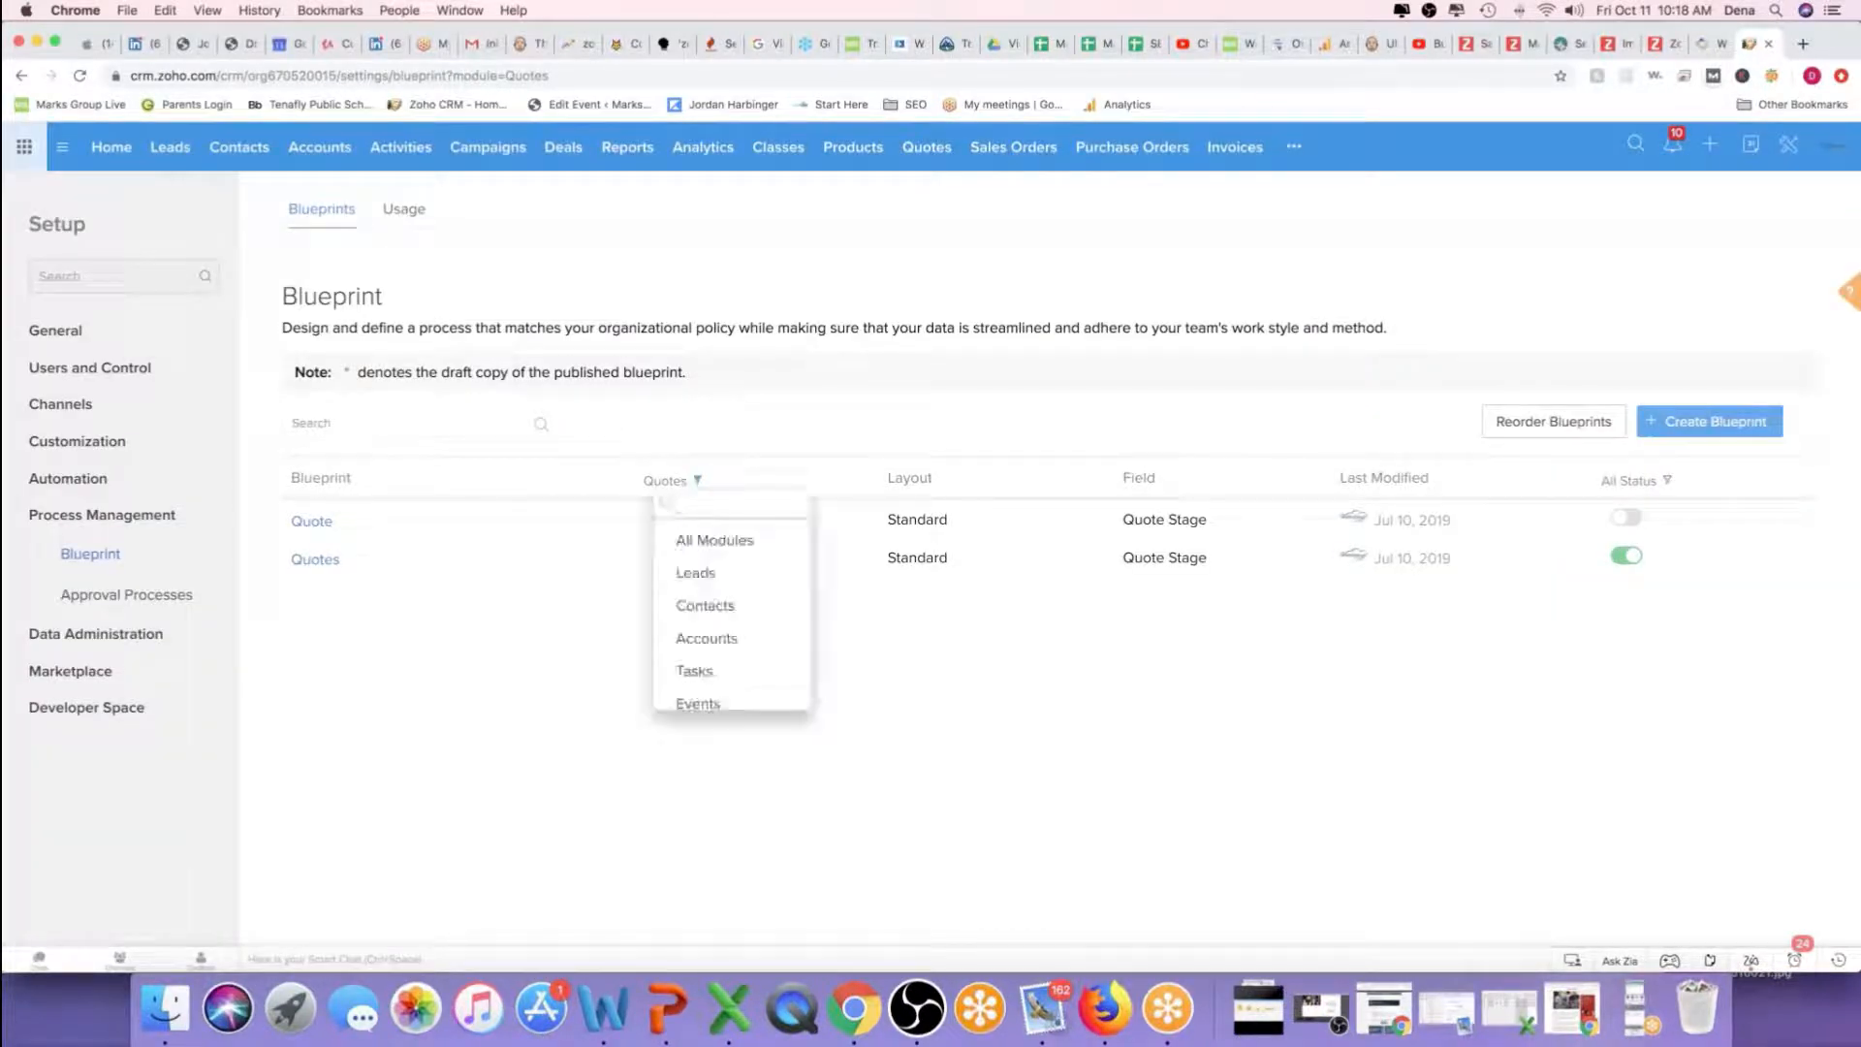
click(705, 541)
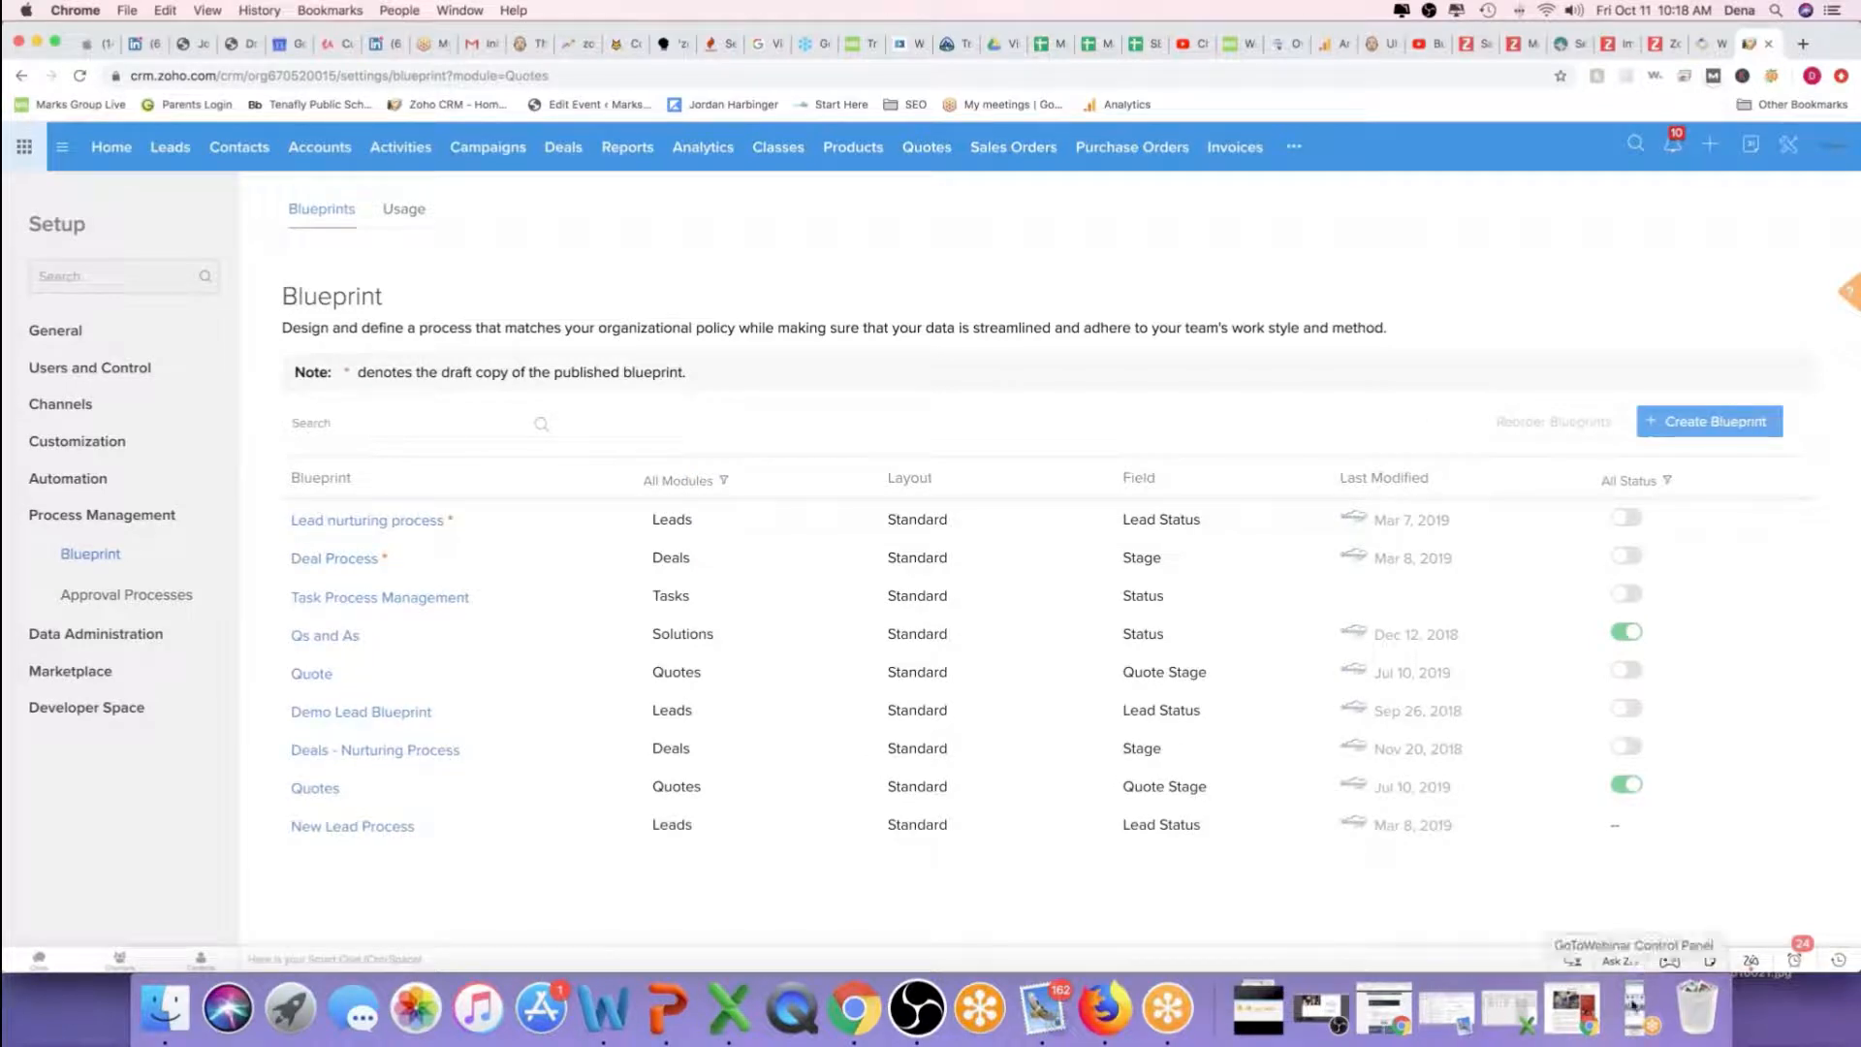
click(1634, 1007)
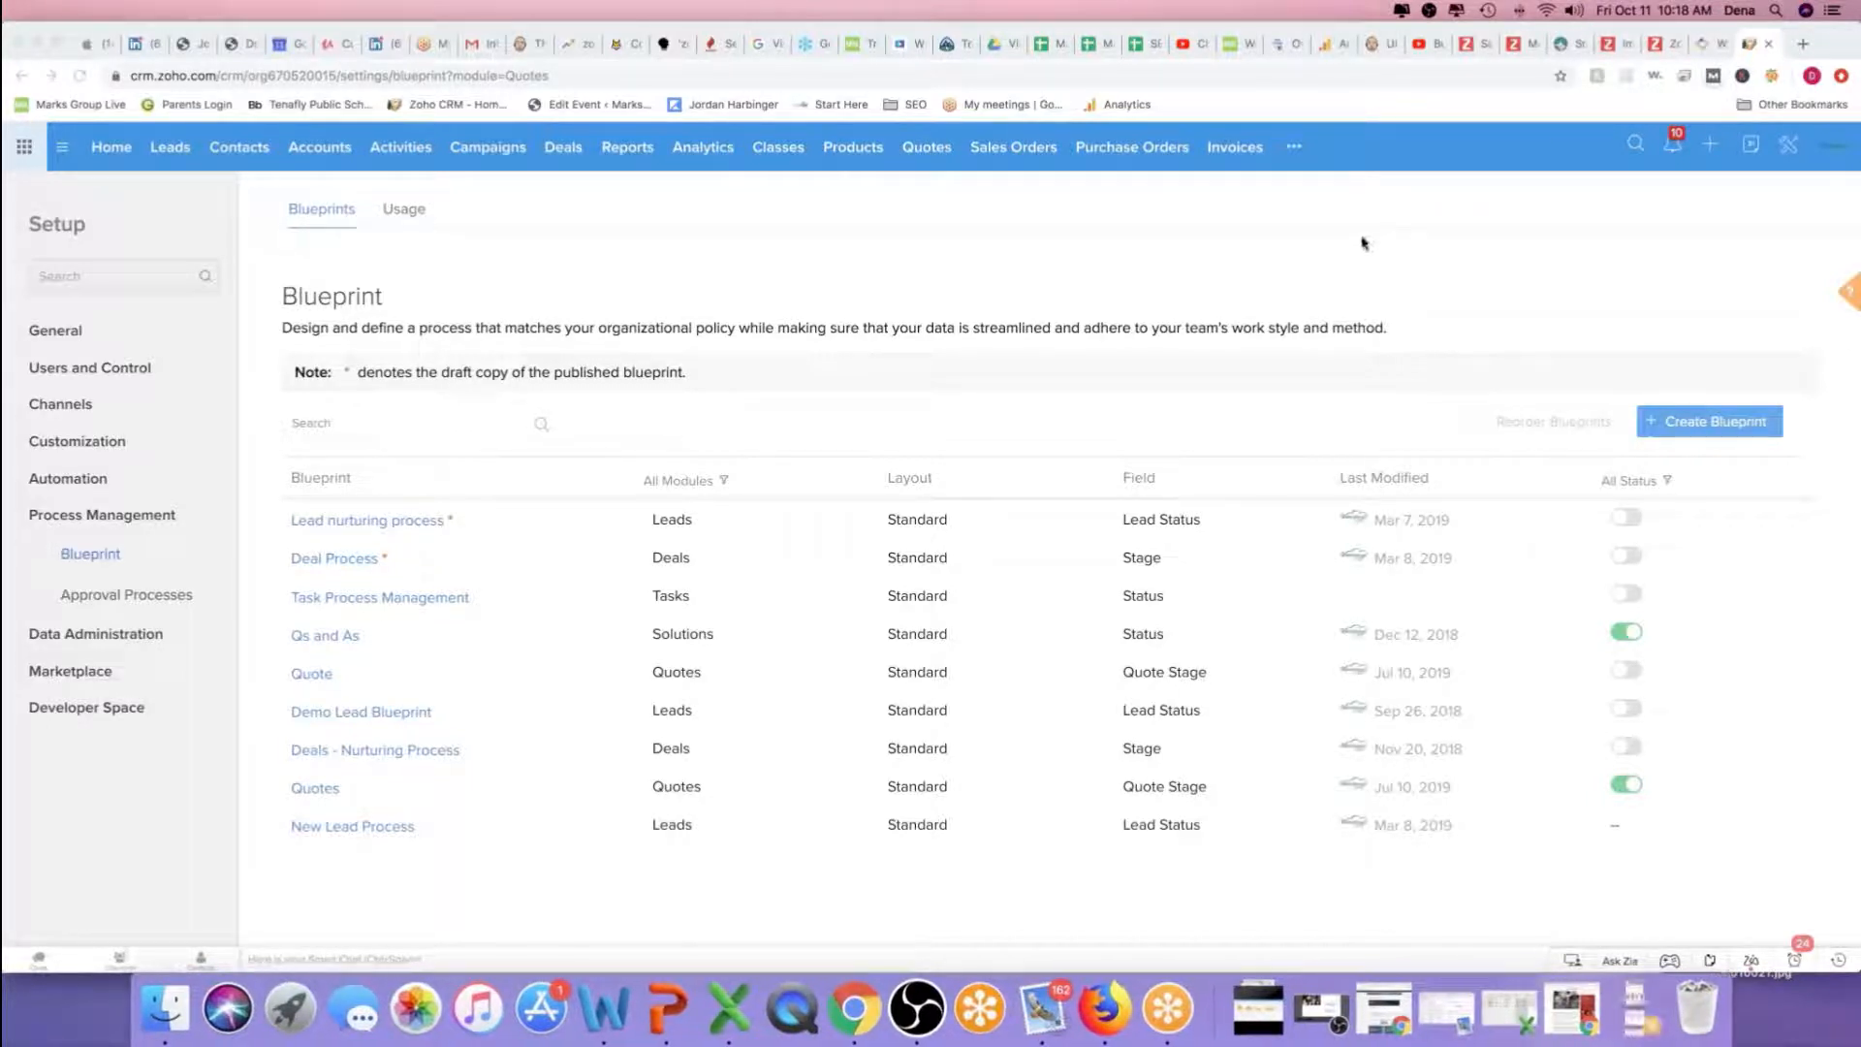
Start a new blueprint named Deal Blueprint for the Deals module
click(1699, 423)
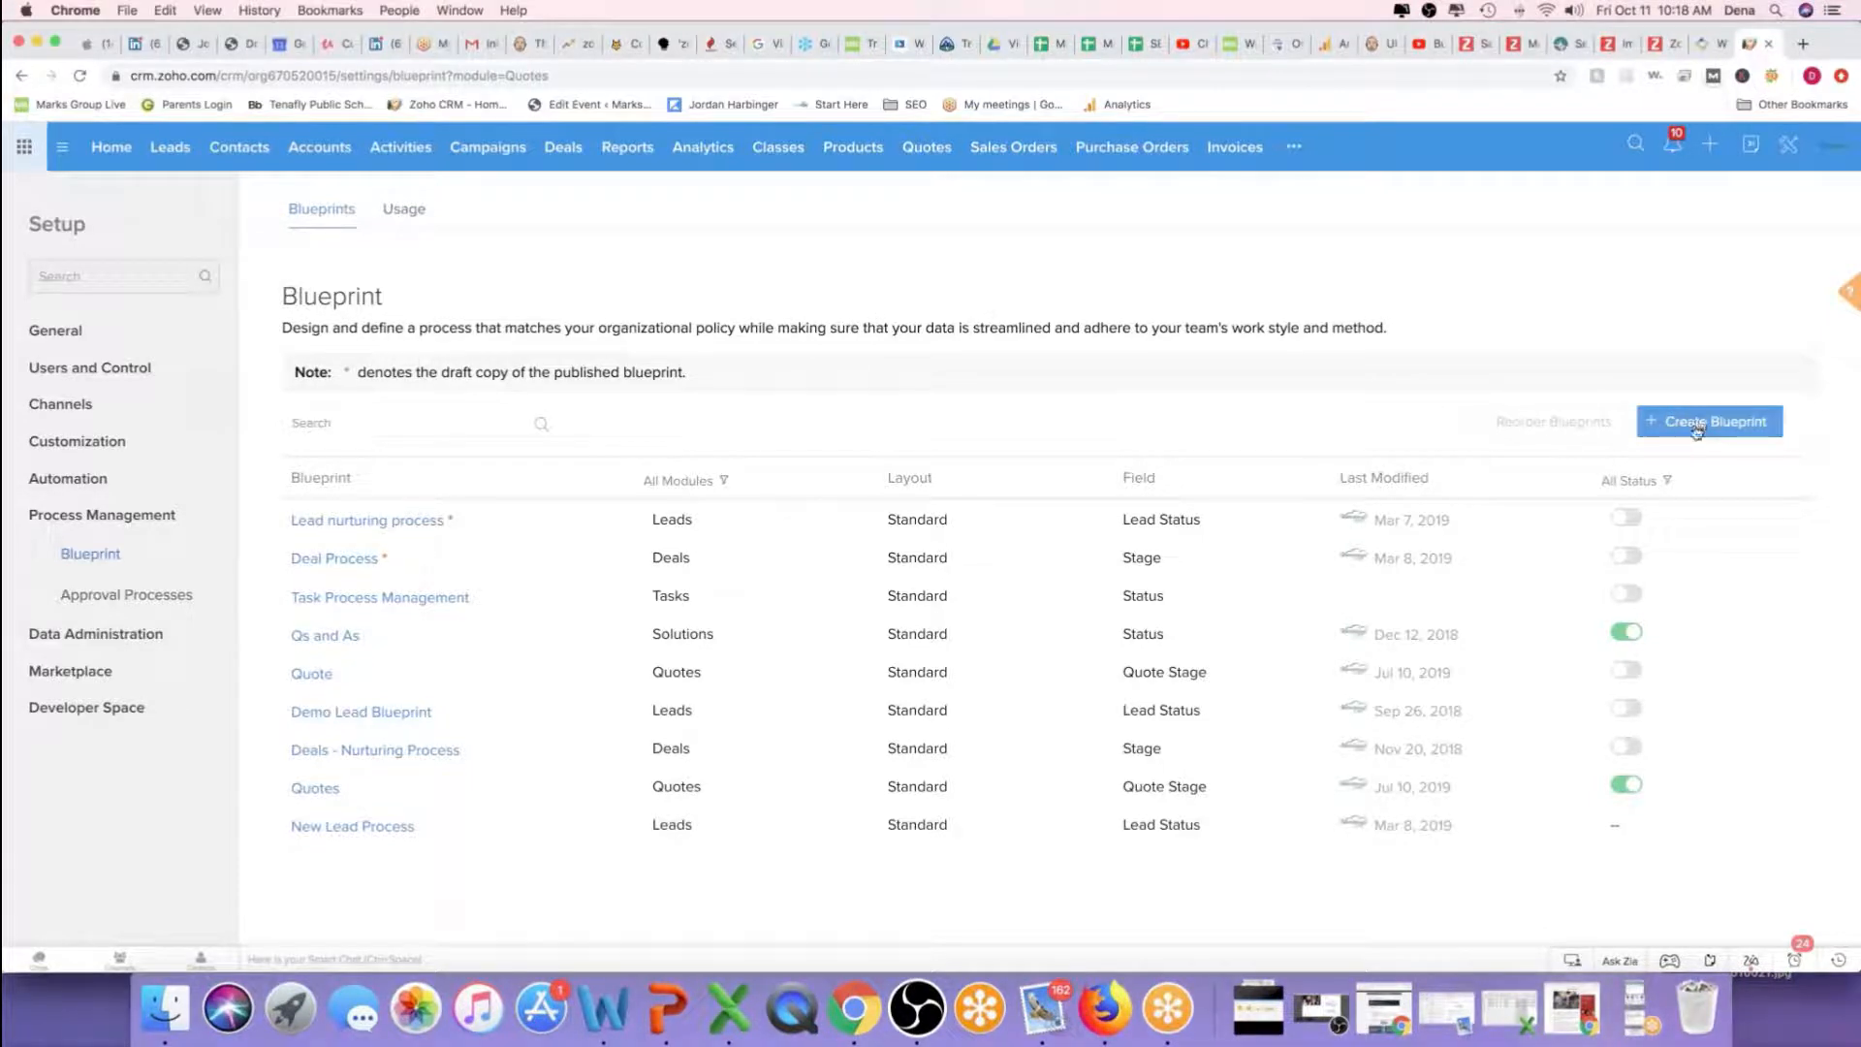
click(1697, 430)
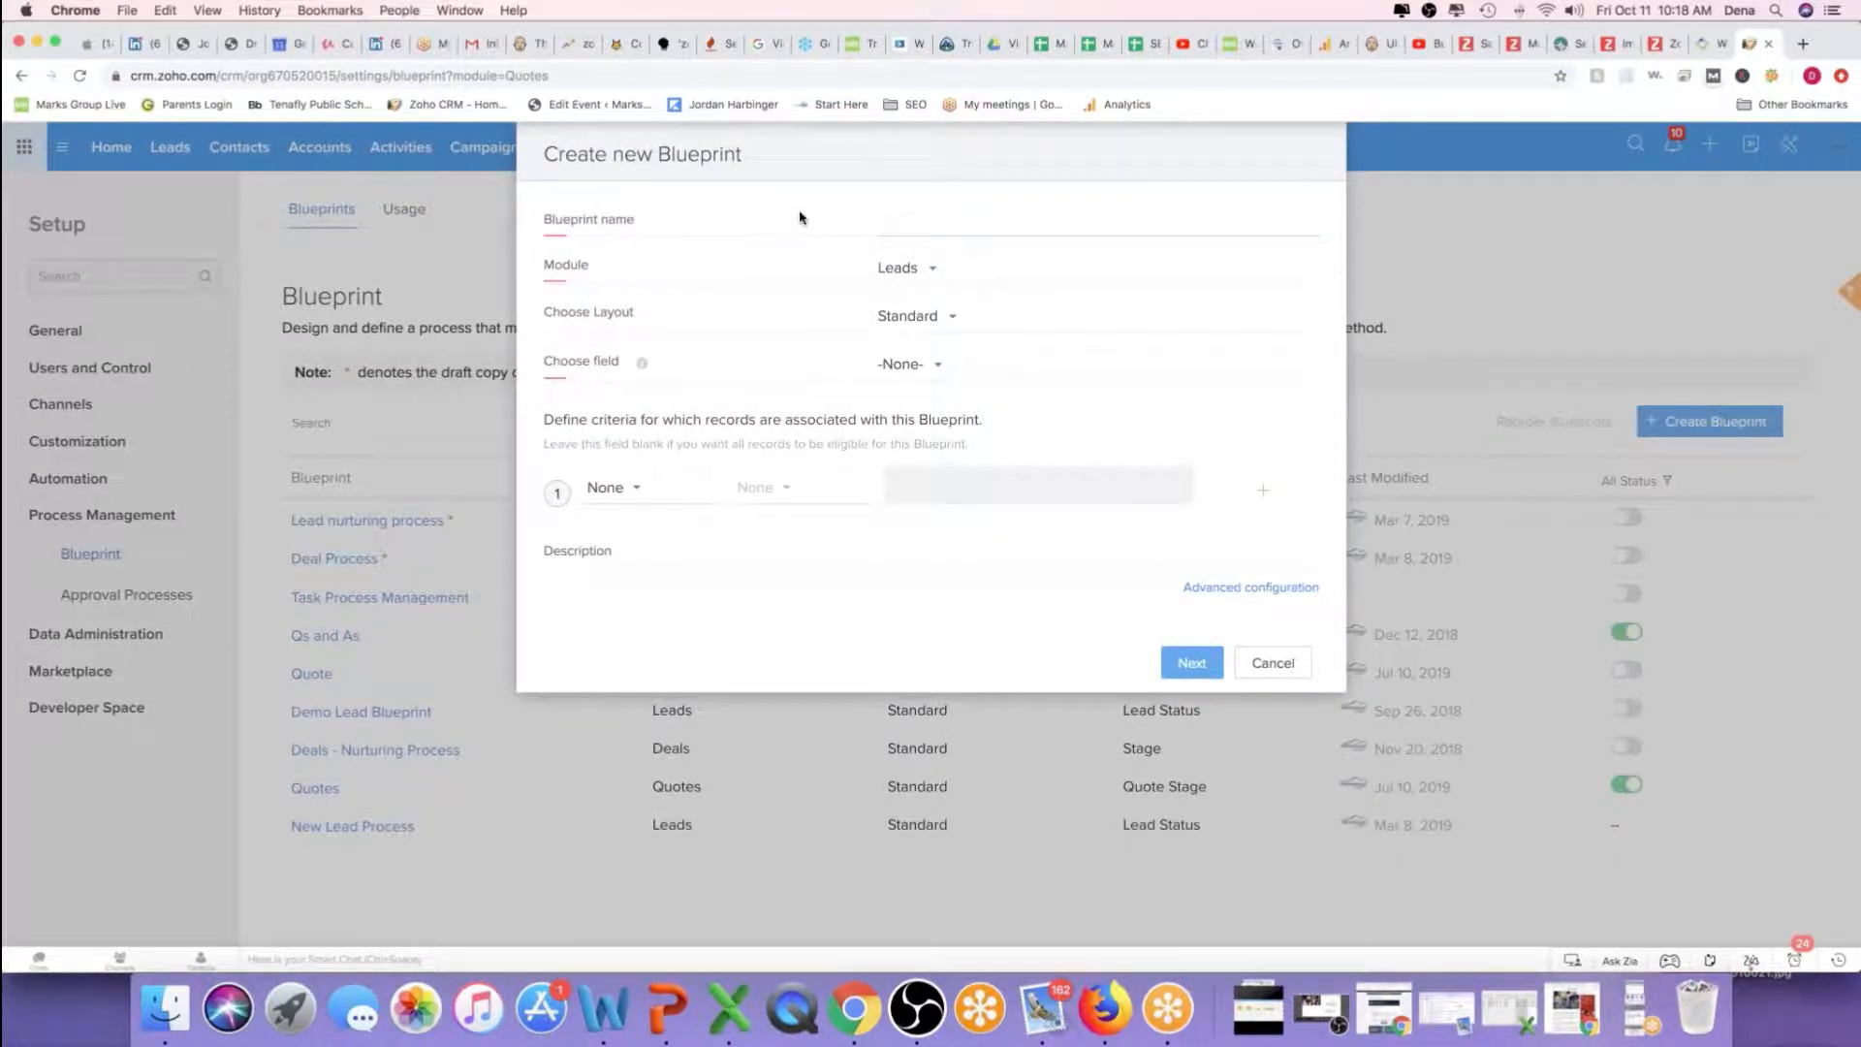
text(Deal Blueprint)
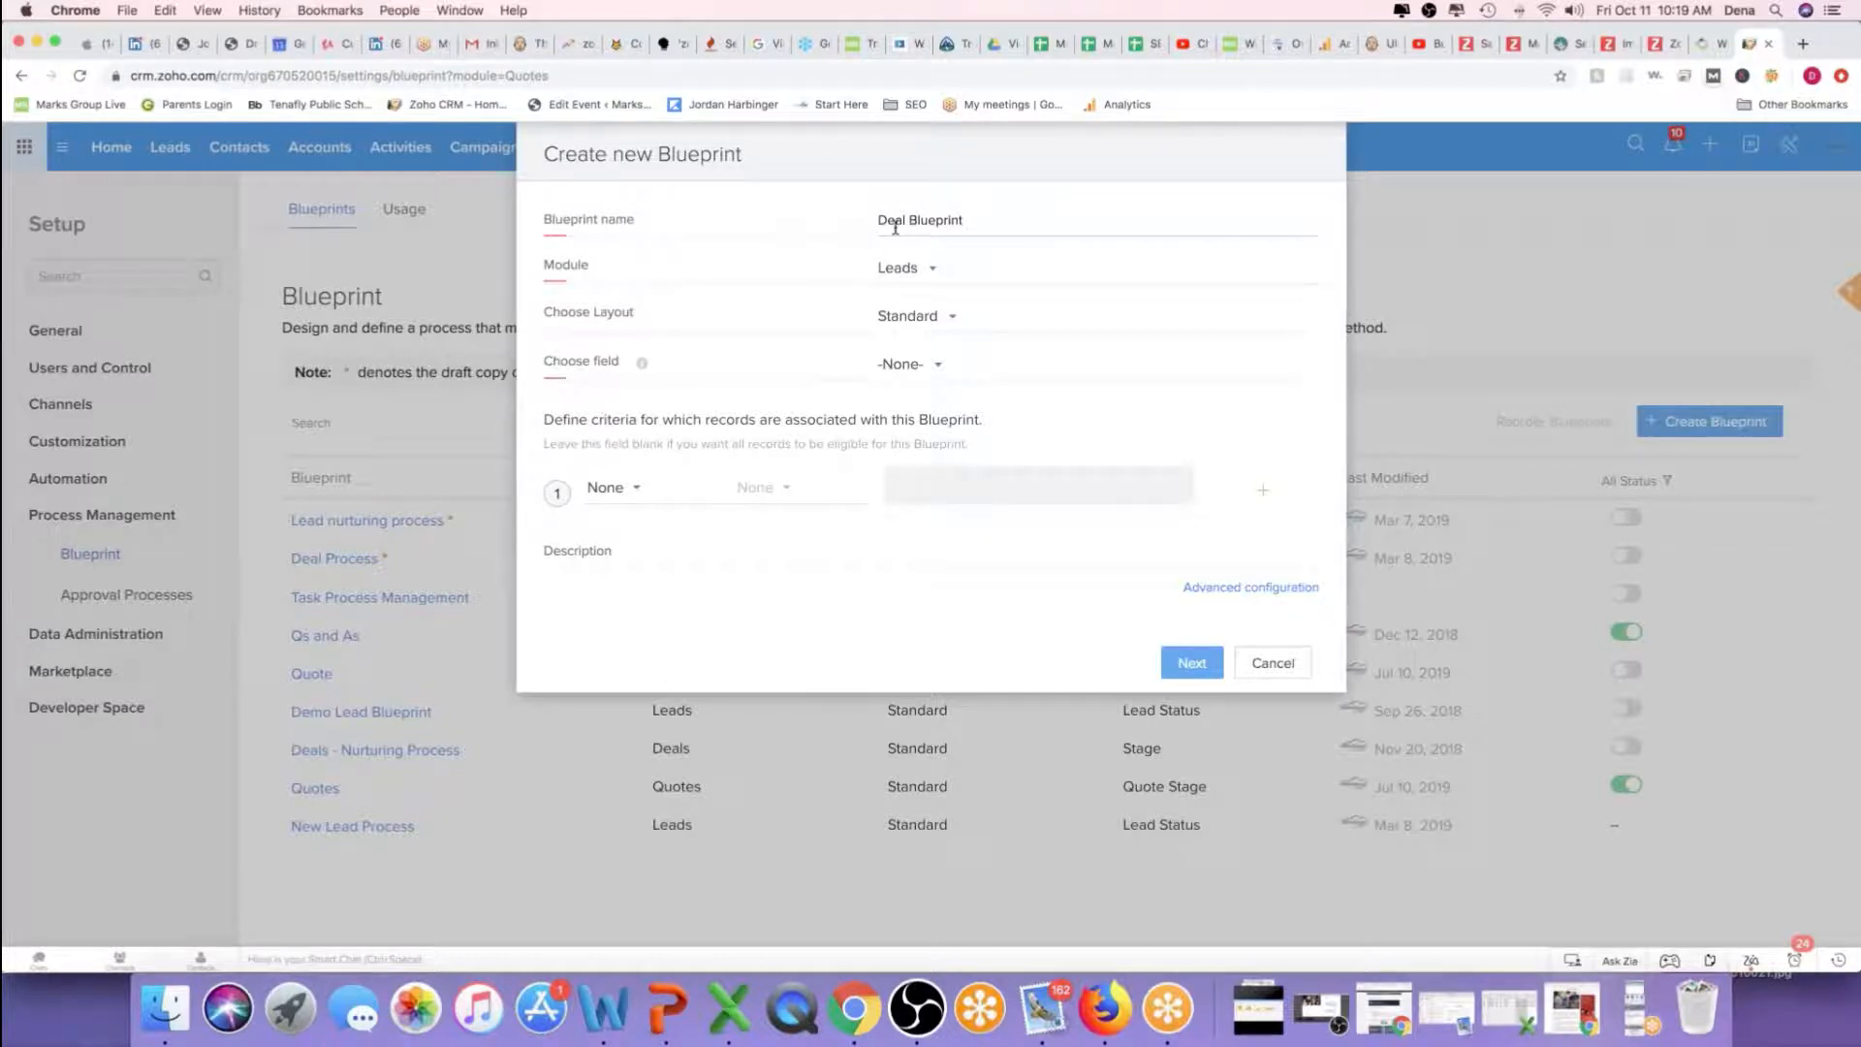
click(935, 273)
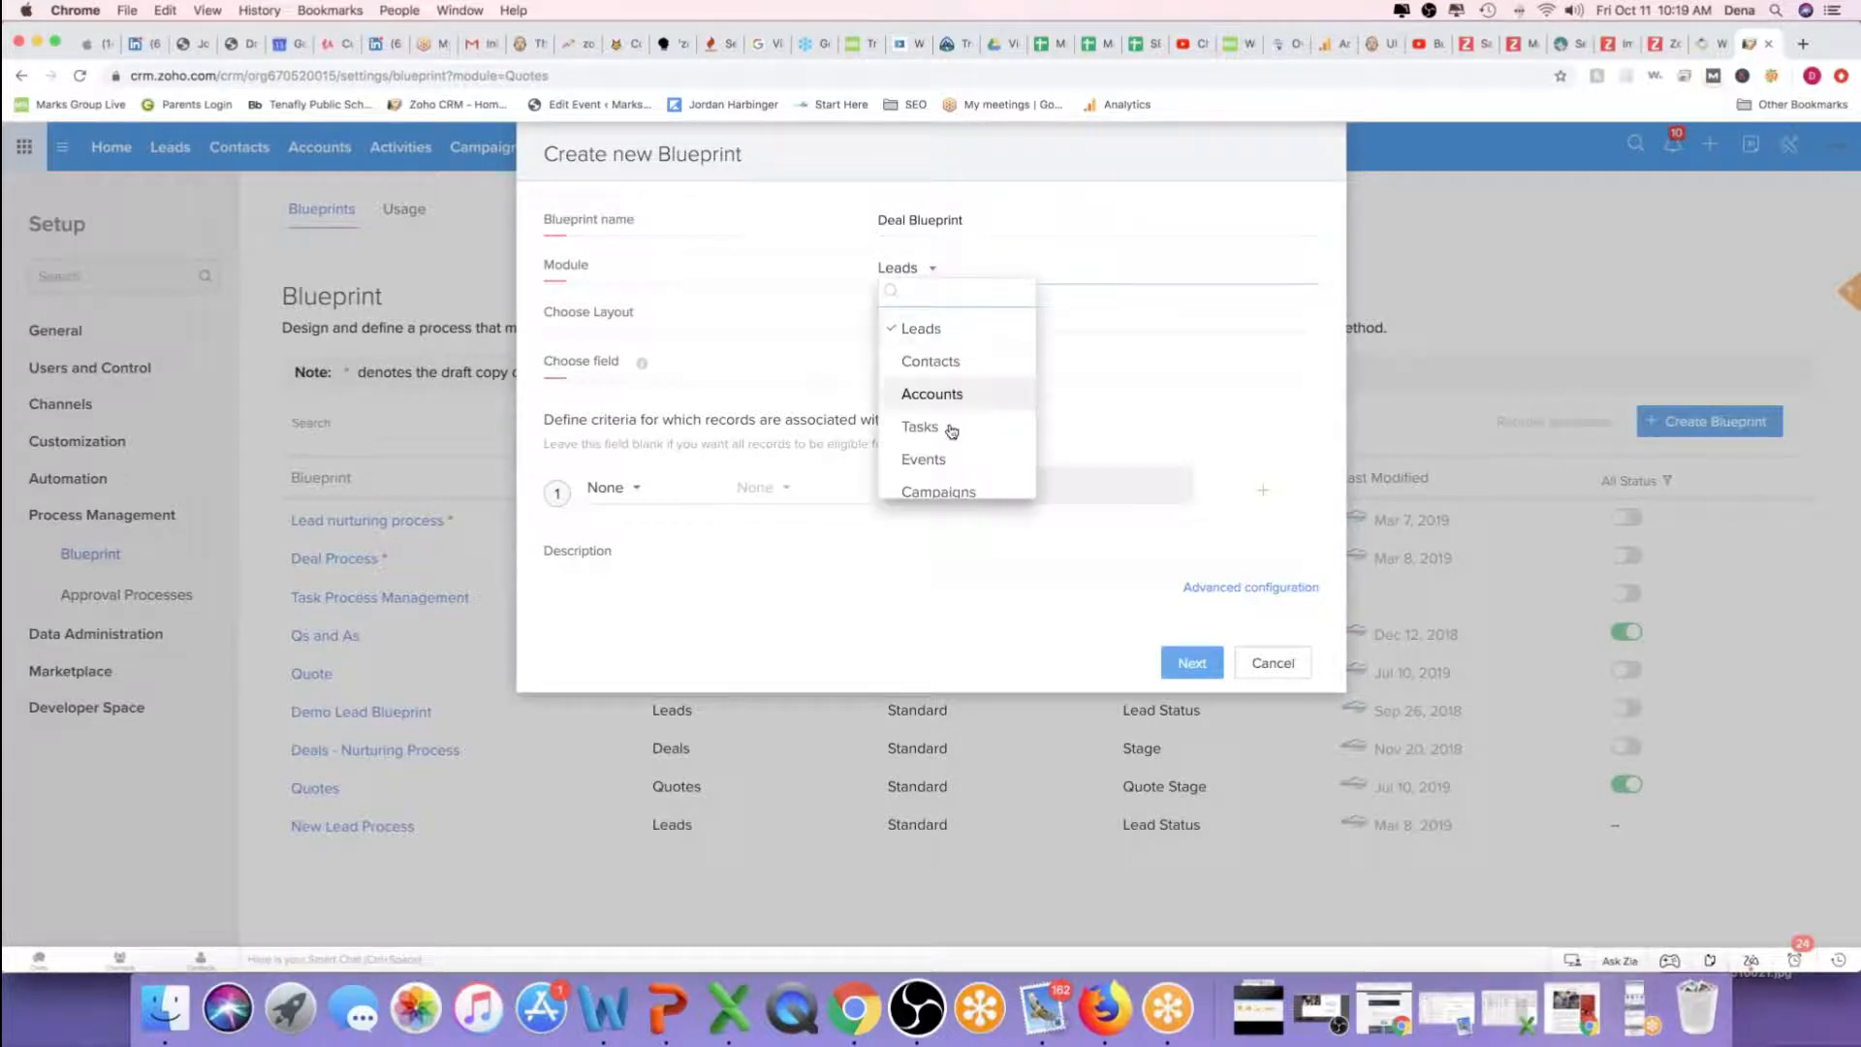
scroll(948, 429, down, 1)
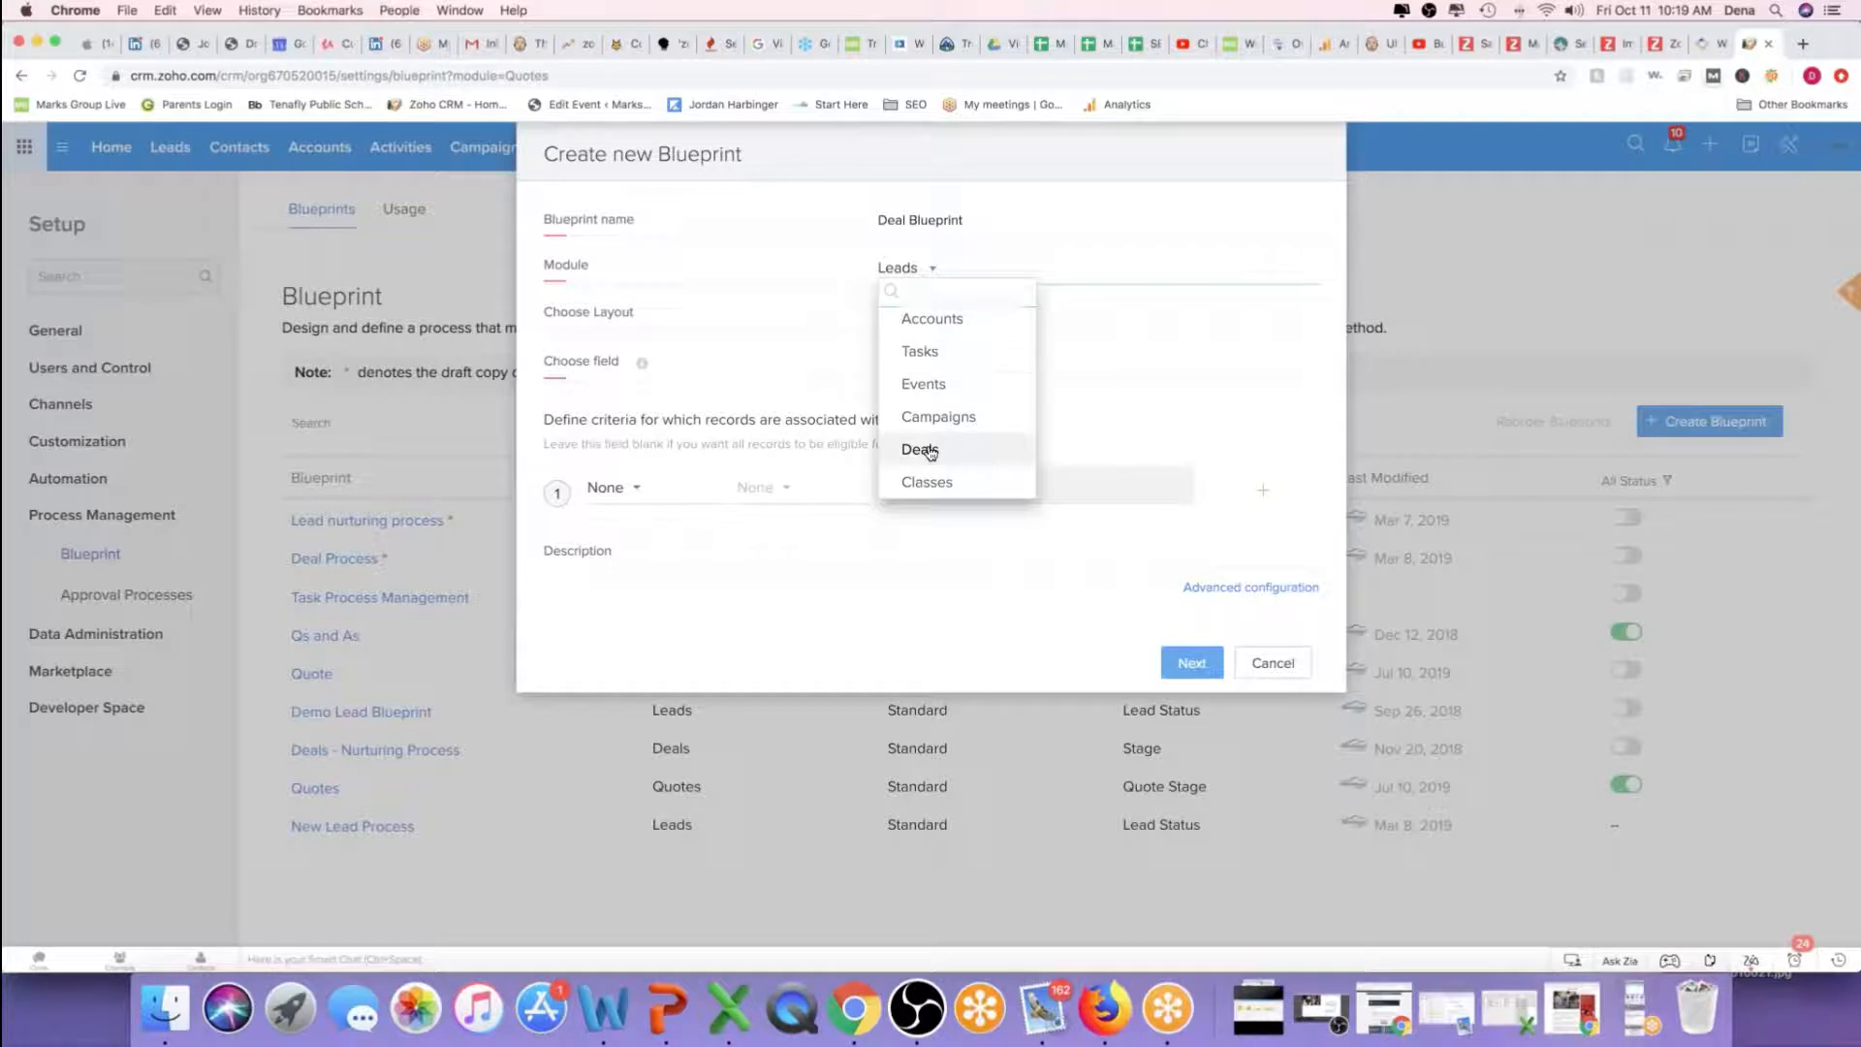
click(938, 449)
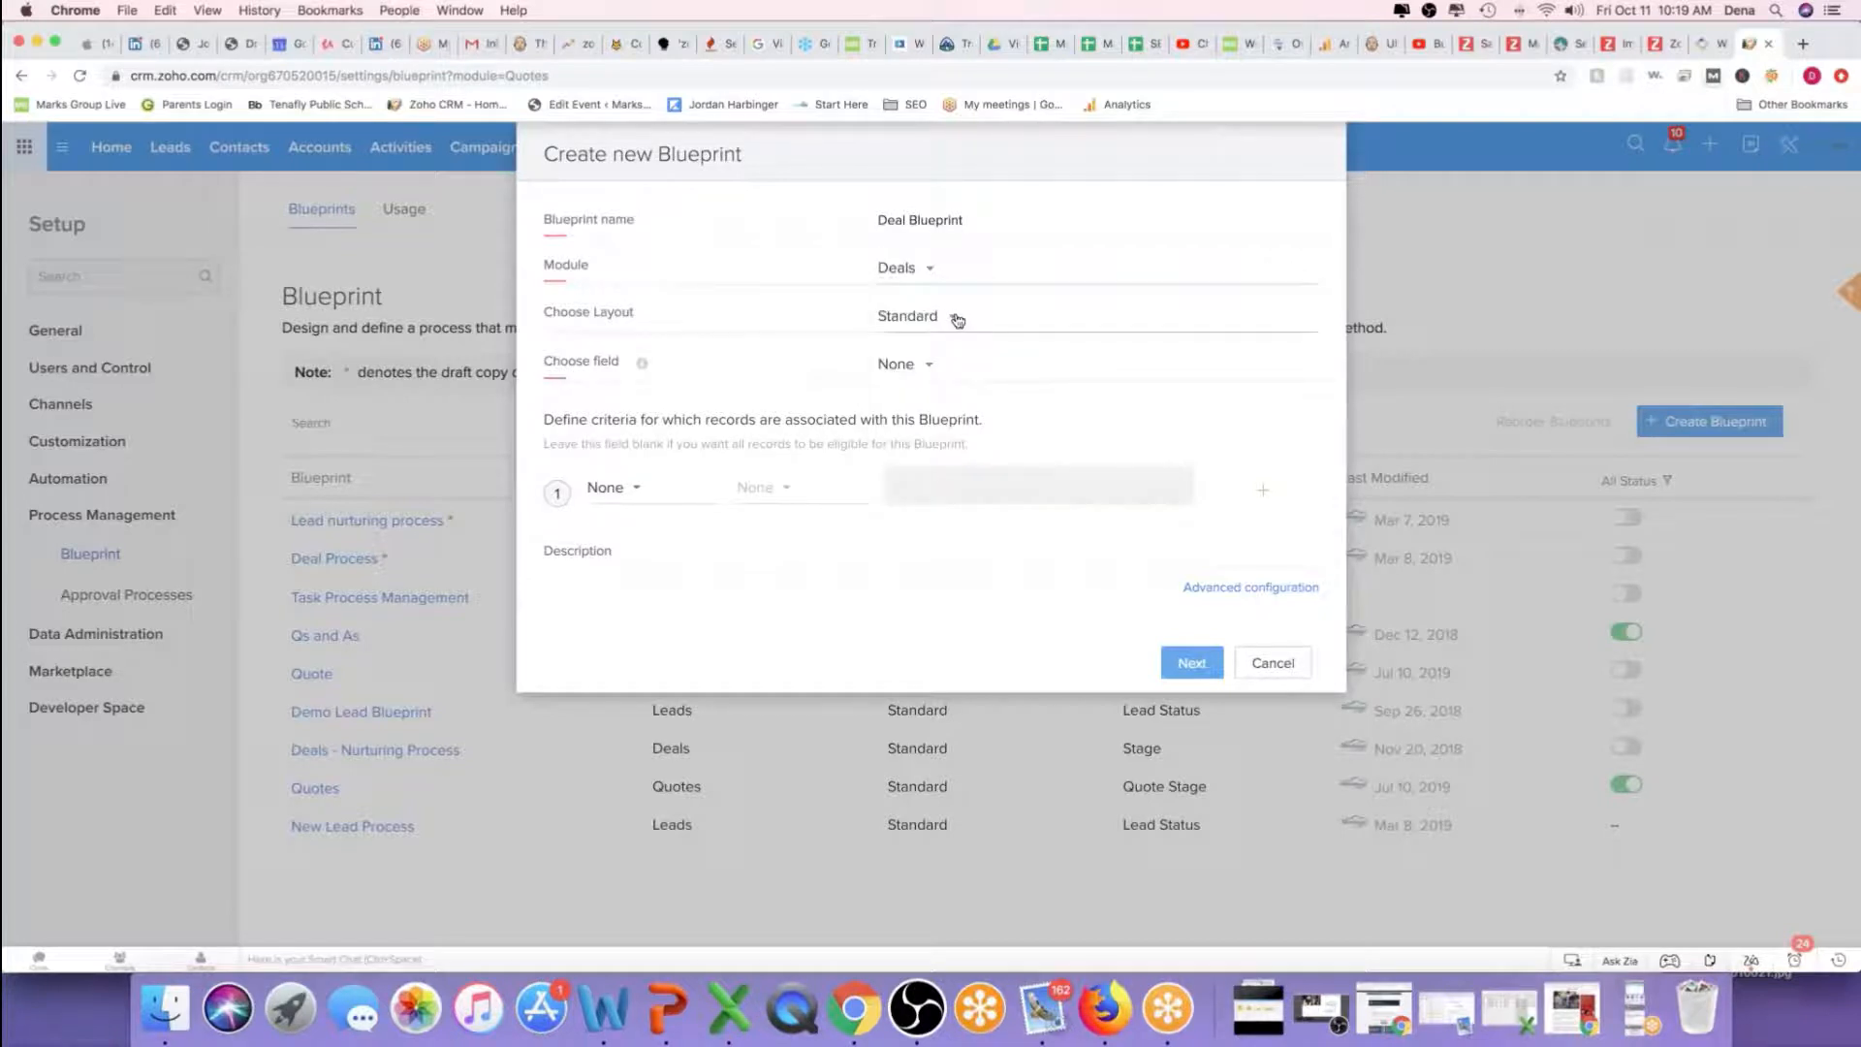
Keep the Standard layout and choose Stage as the field that drives the blueprint
click(954, 319)
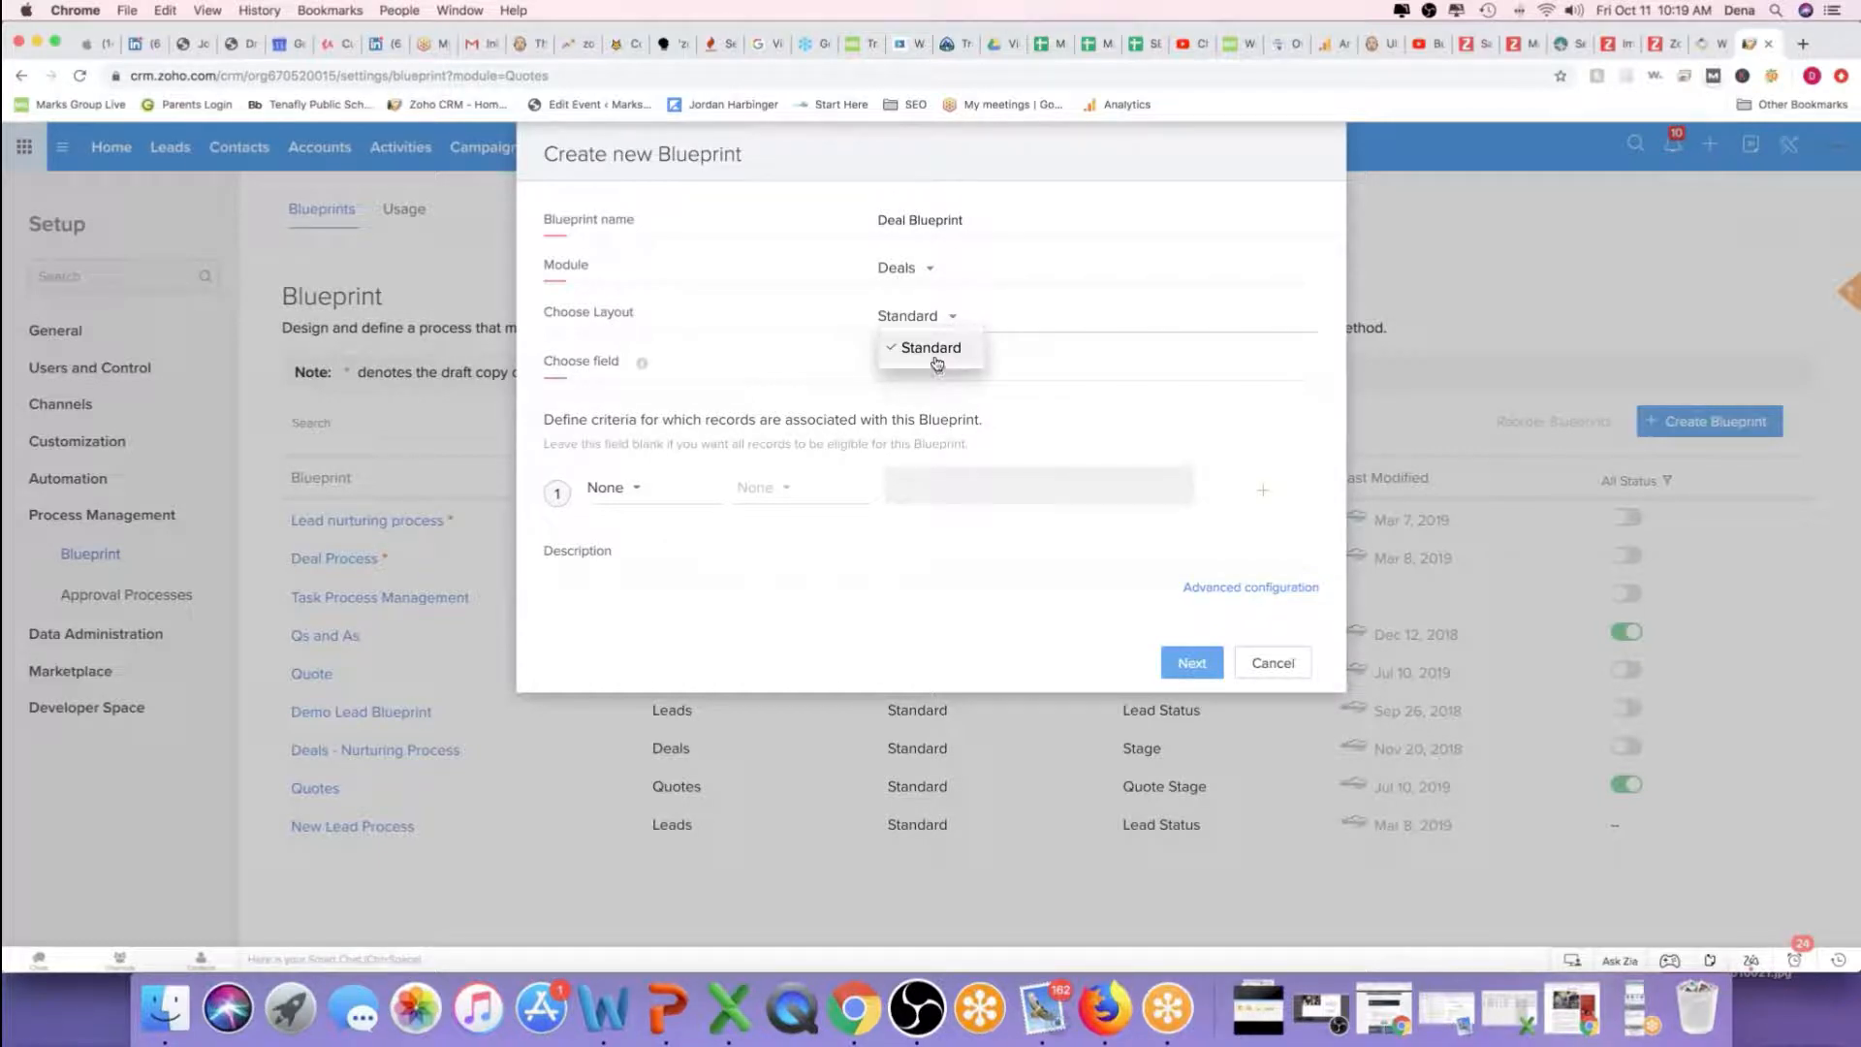
click(930, 349)
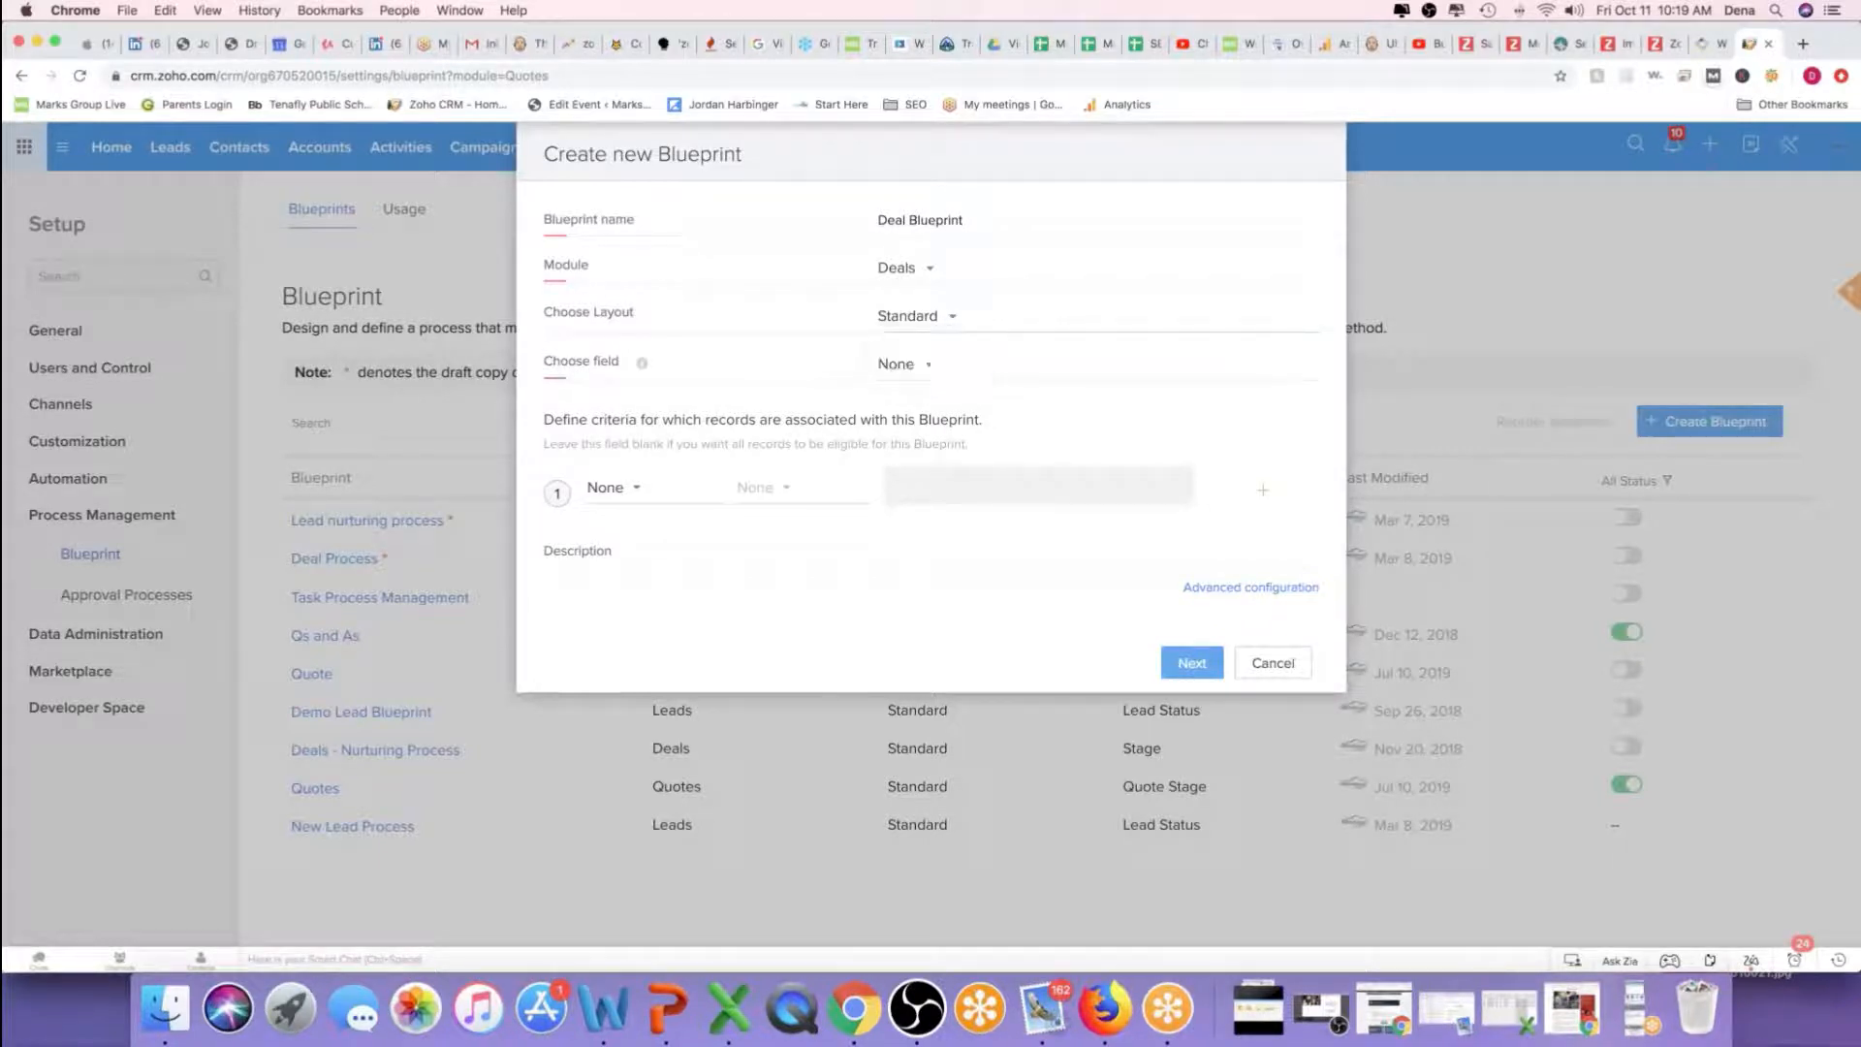
click(926, 366)
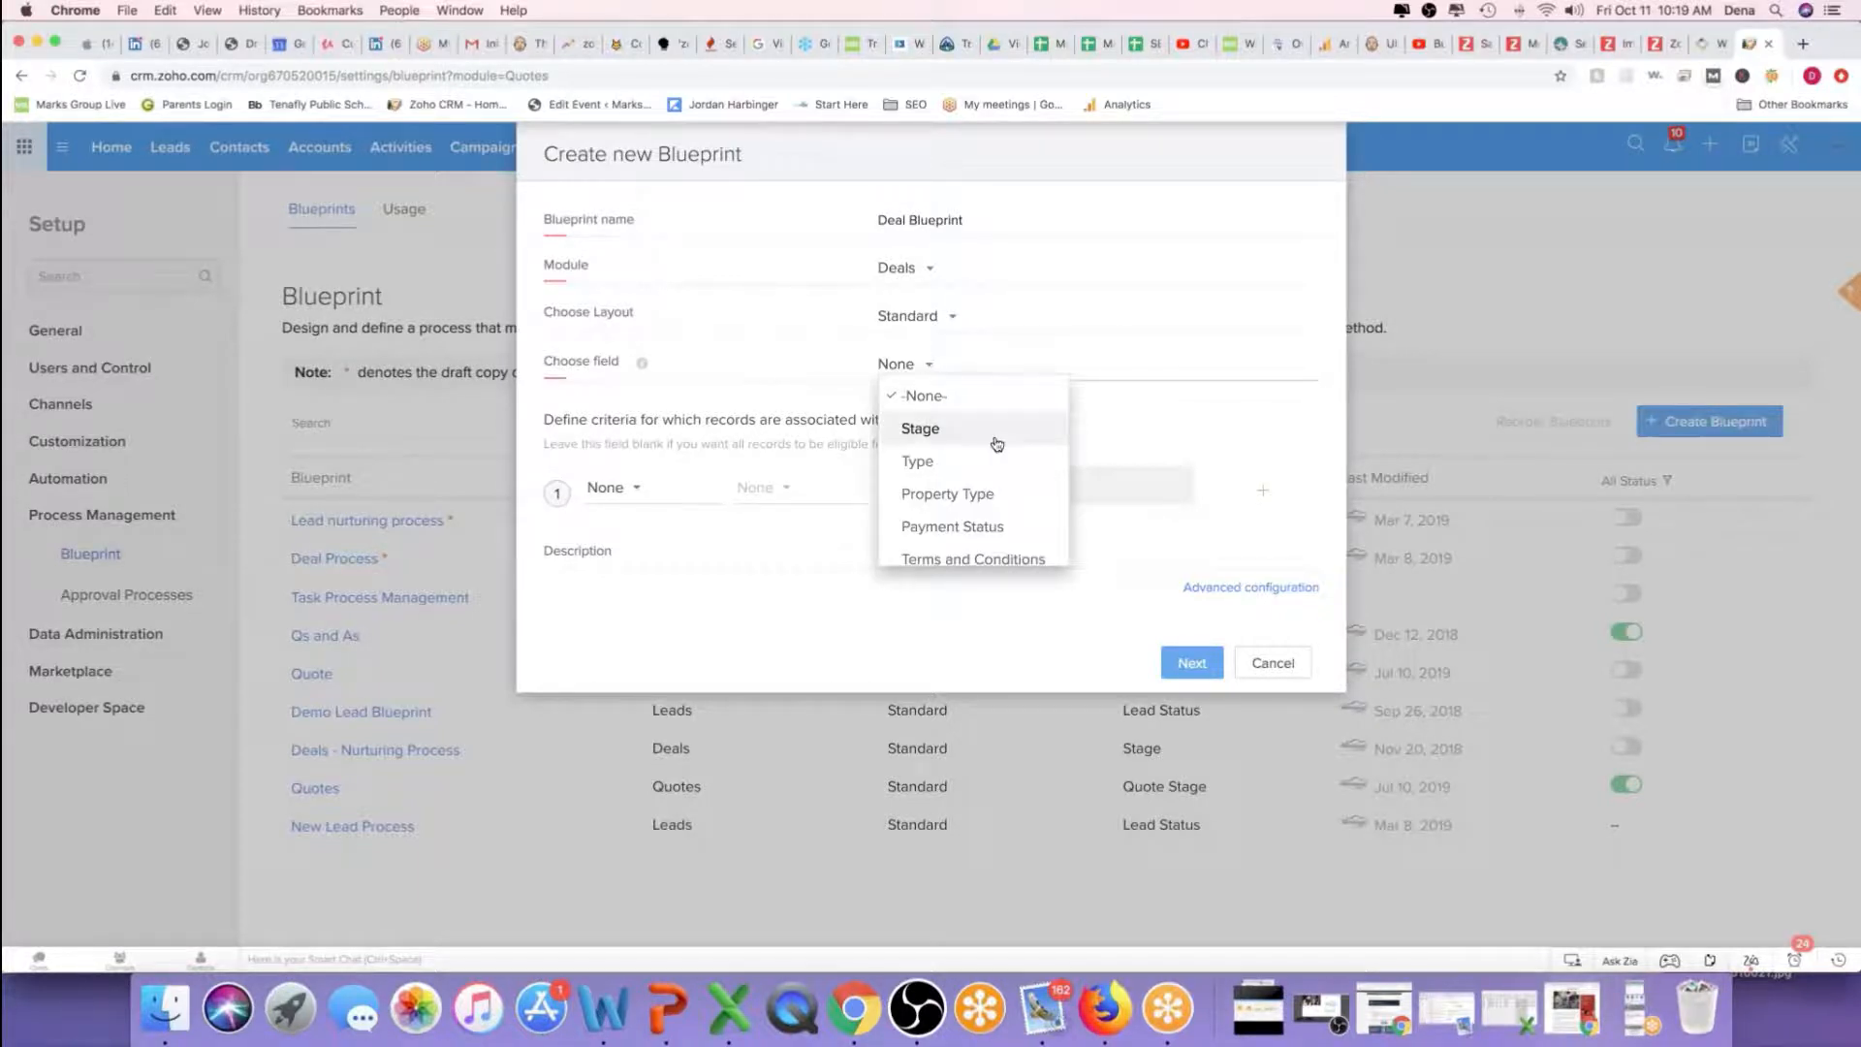
scroll(996, 441, down, 1)
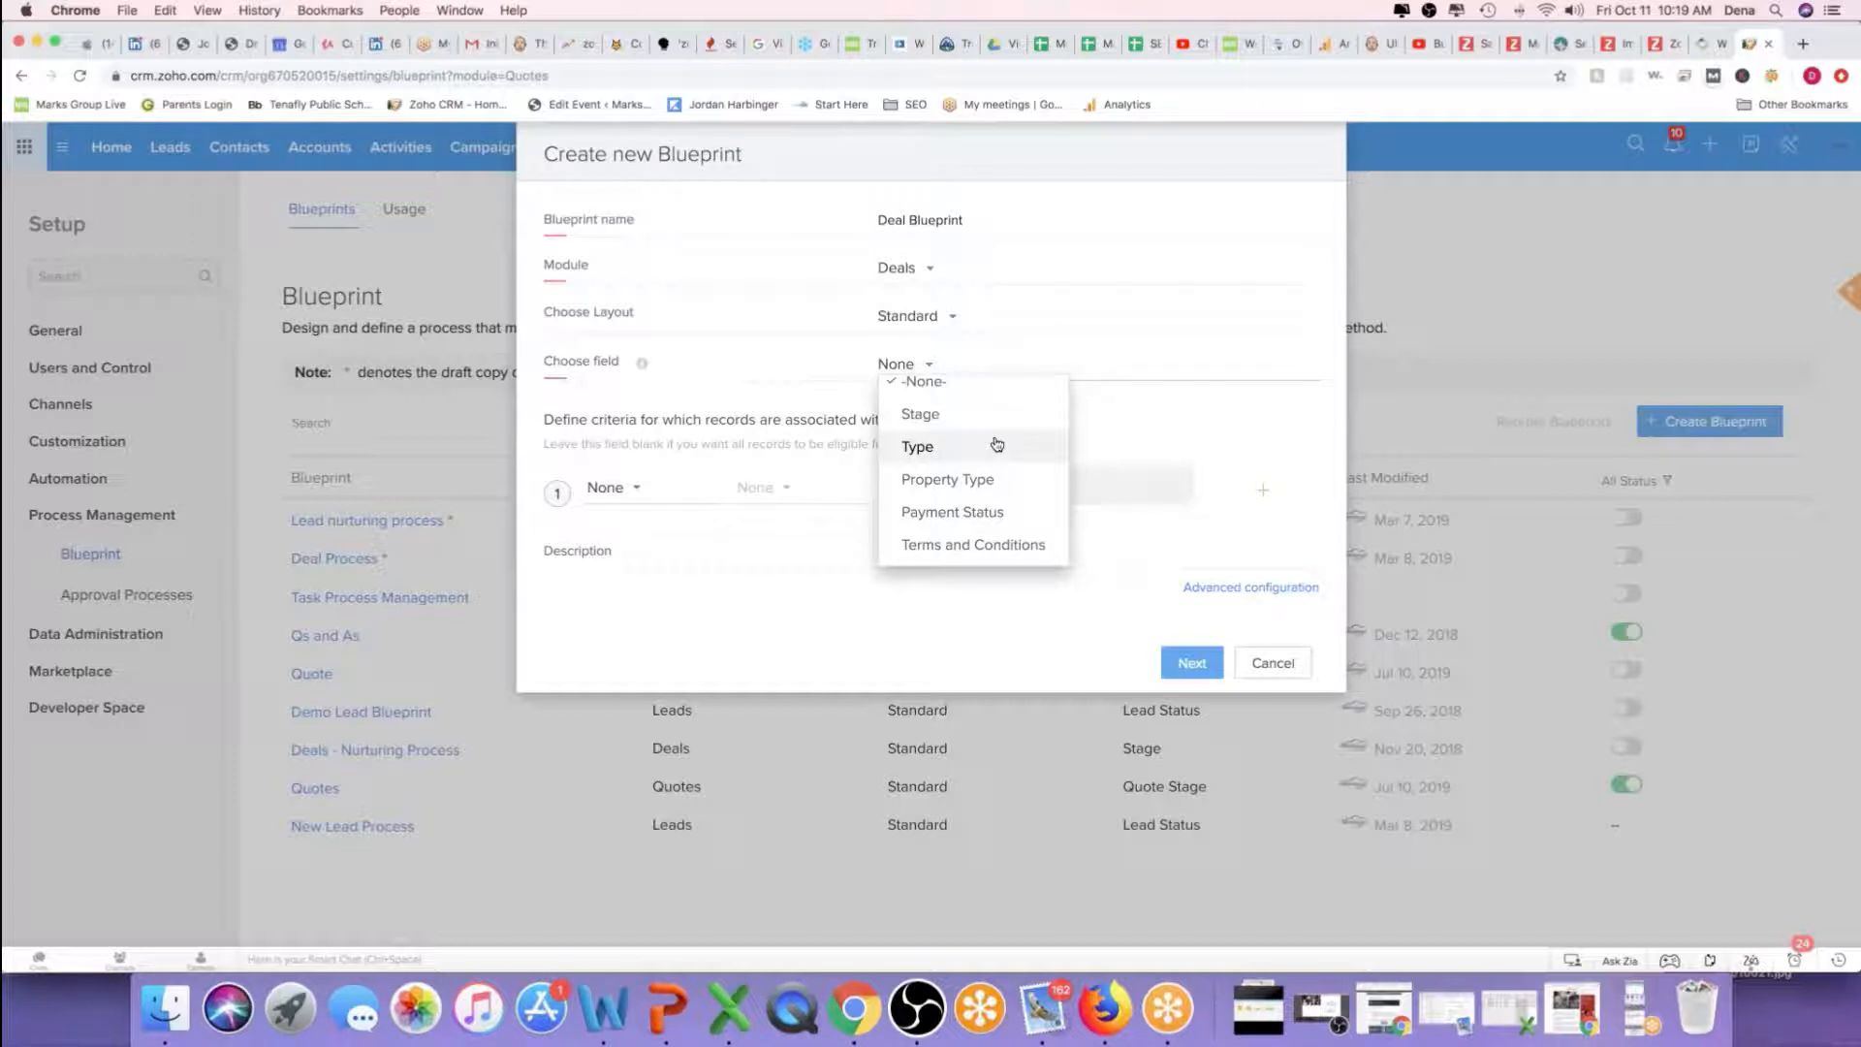
scroll(996, 444, up, 1)
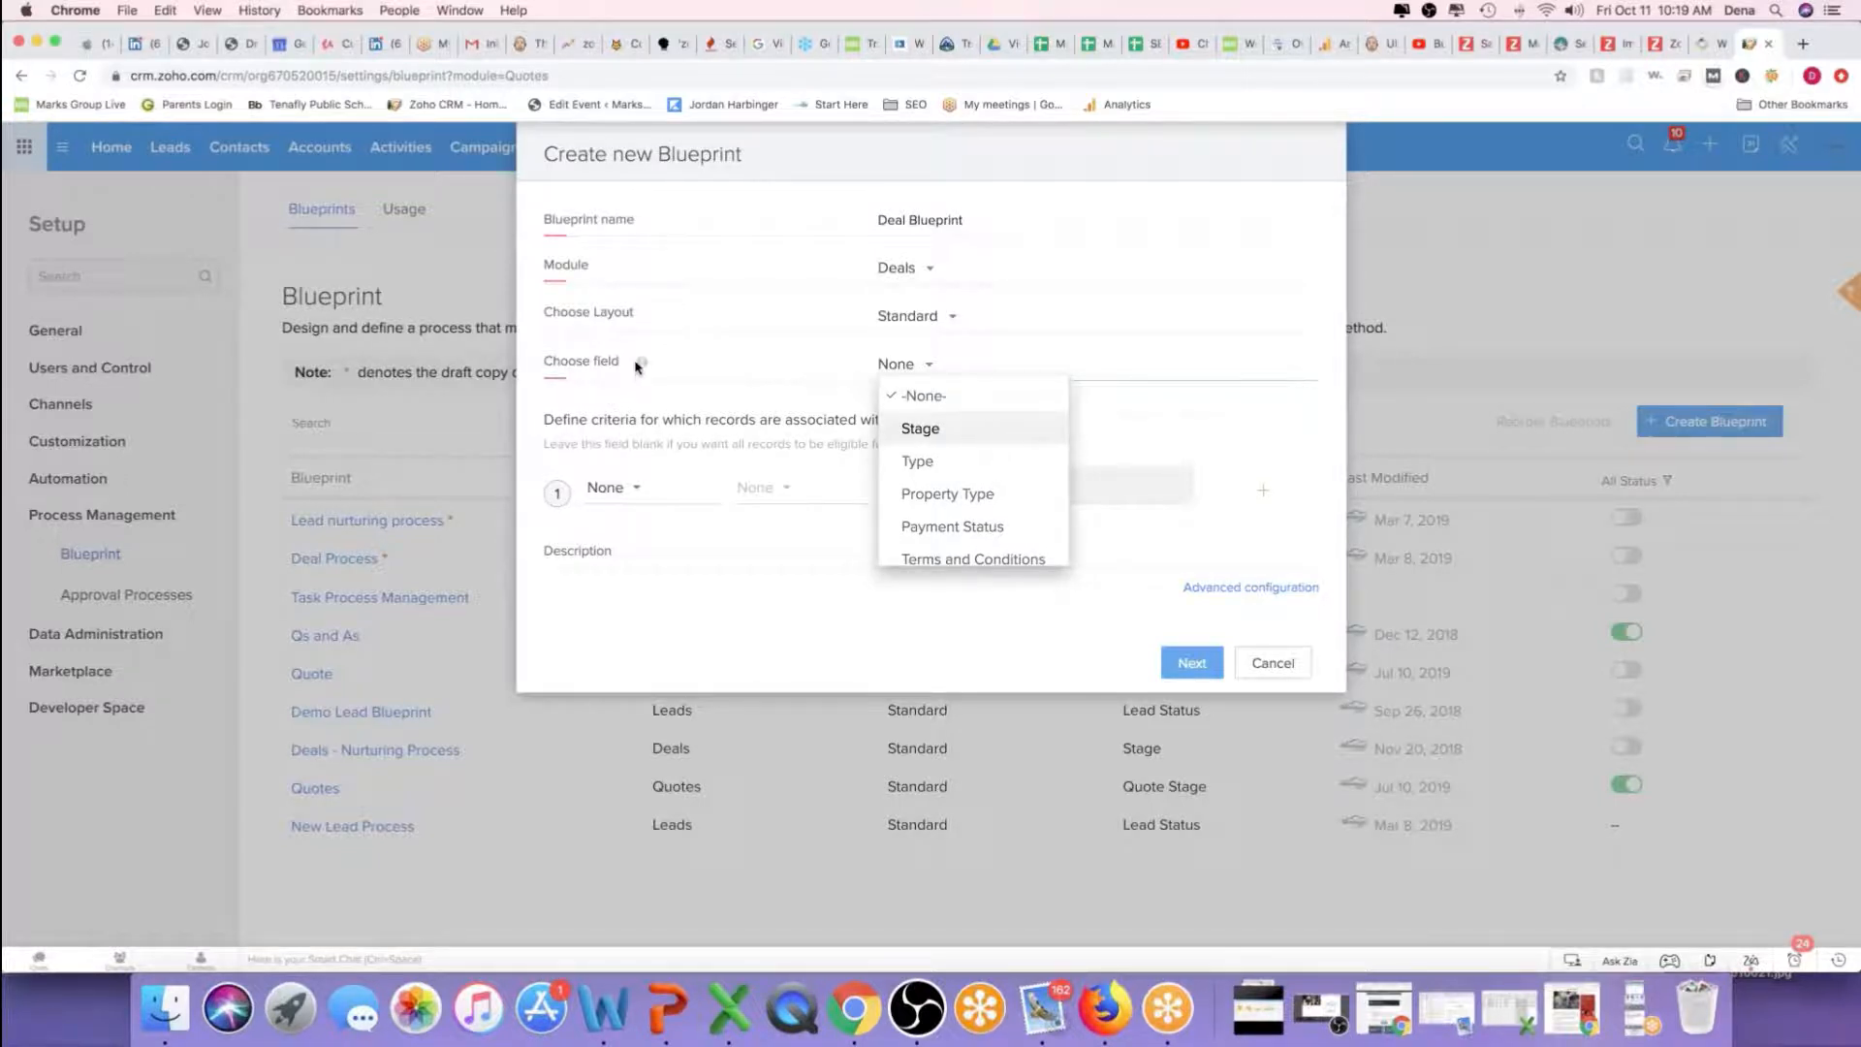
mouse_move(642, 365)
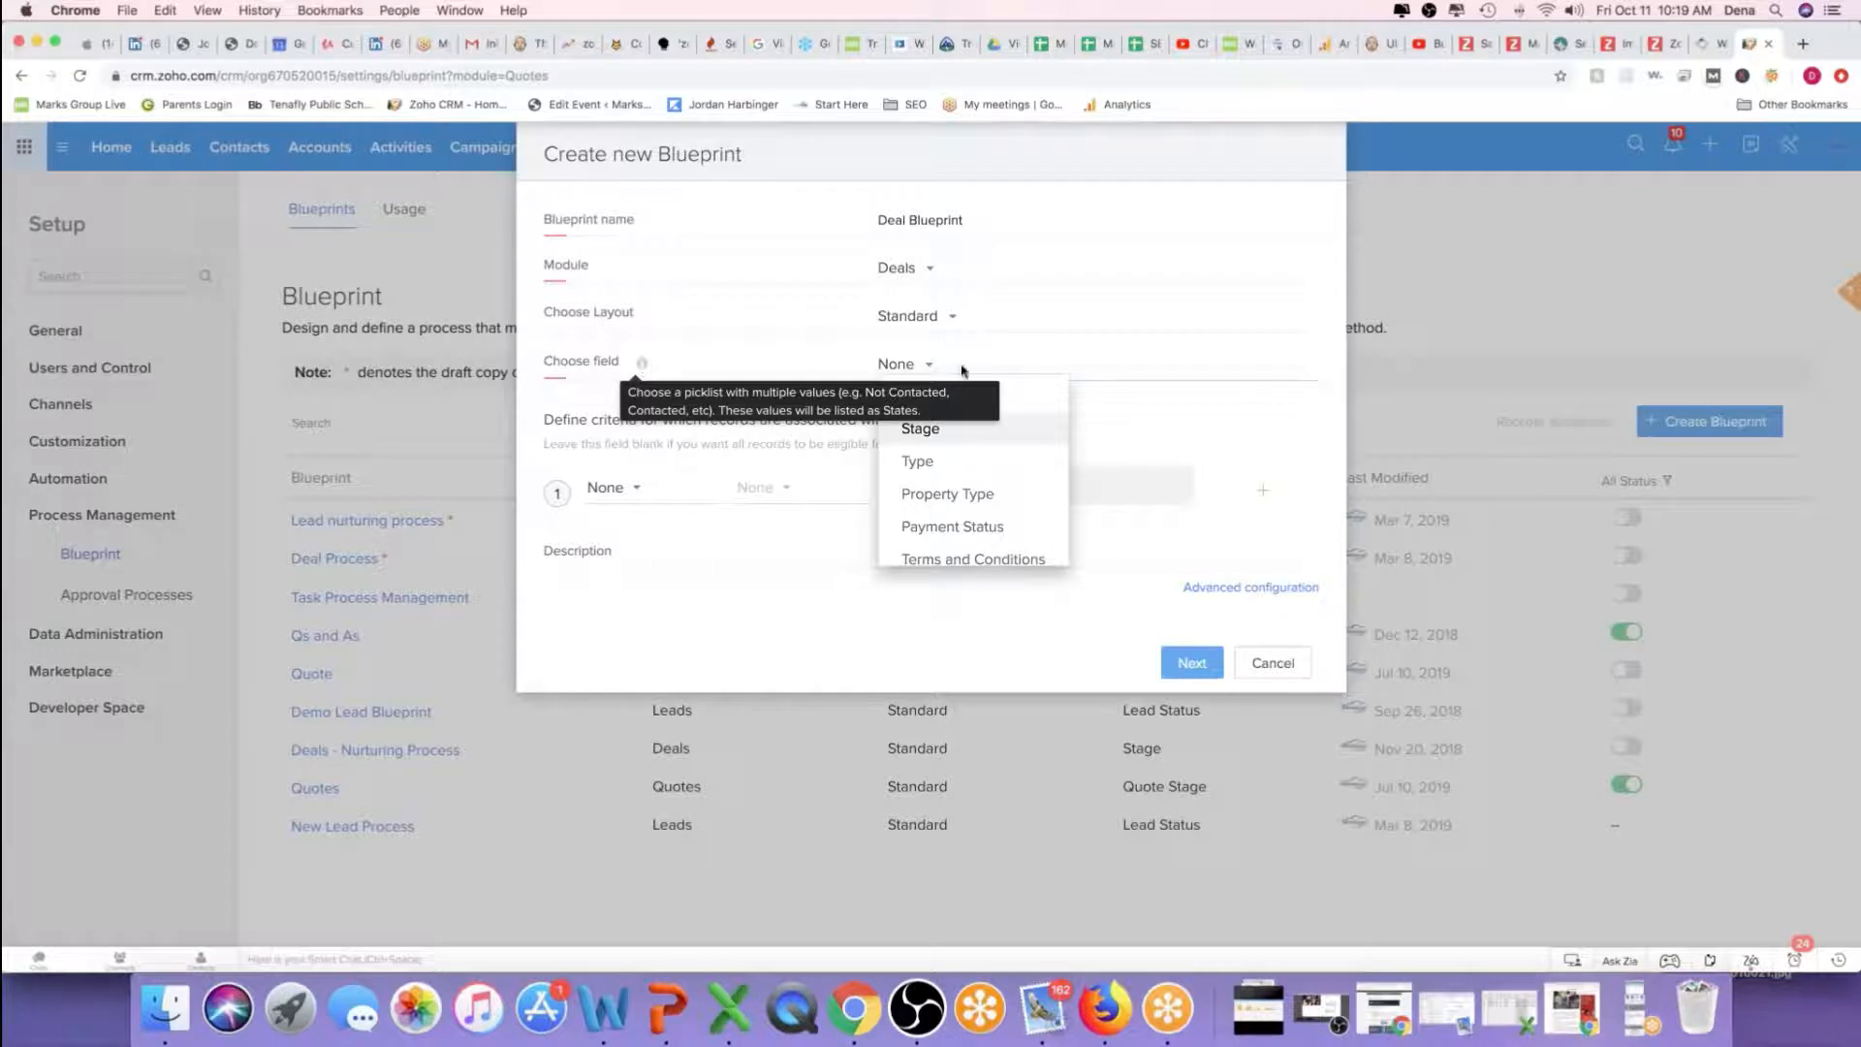
click(960, 443)
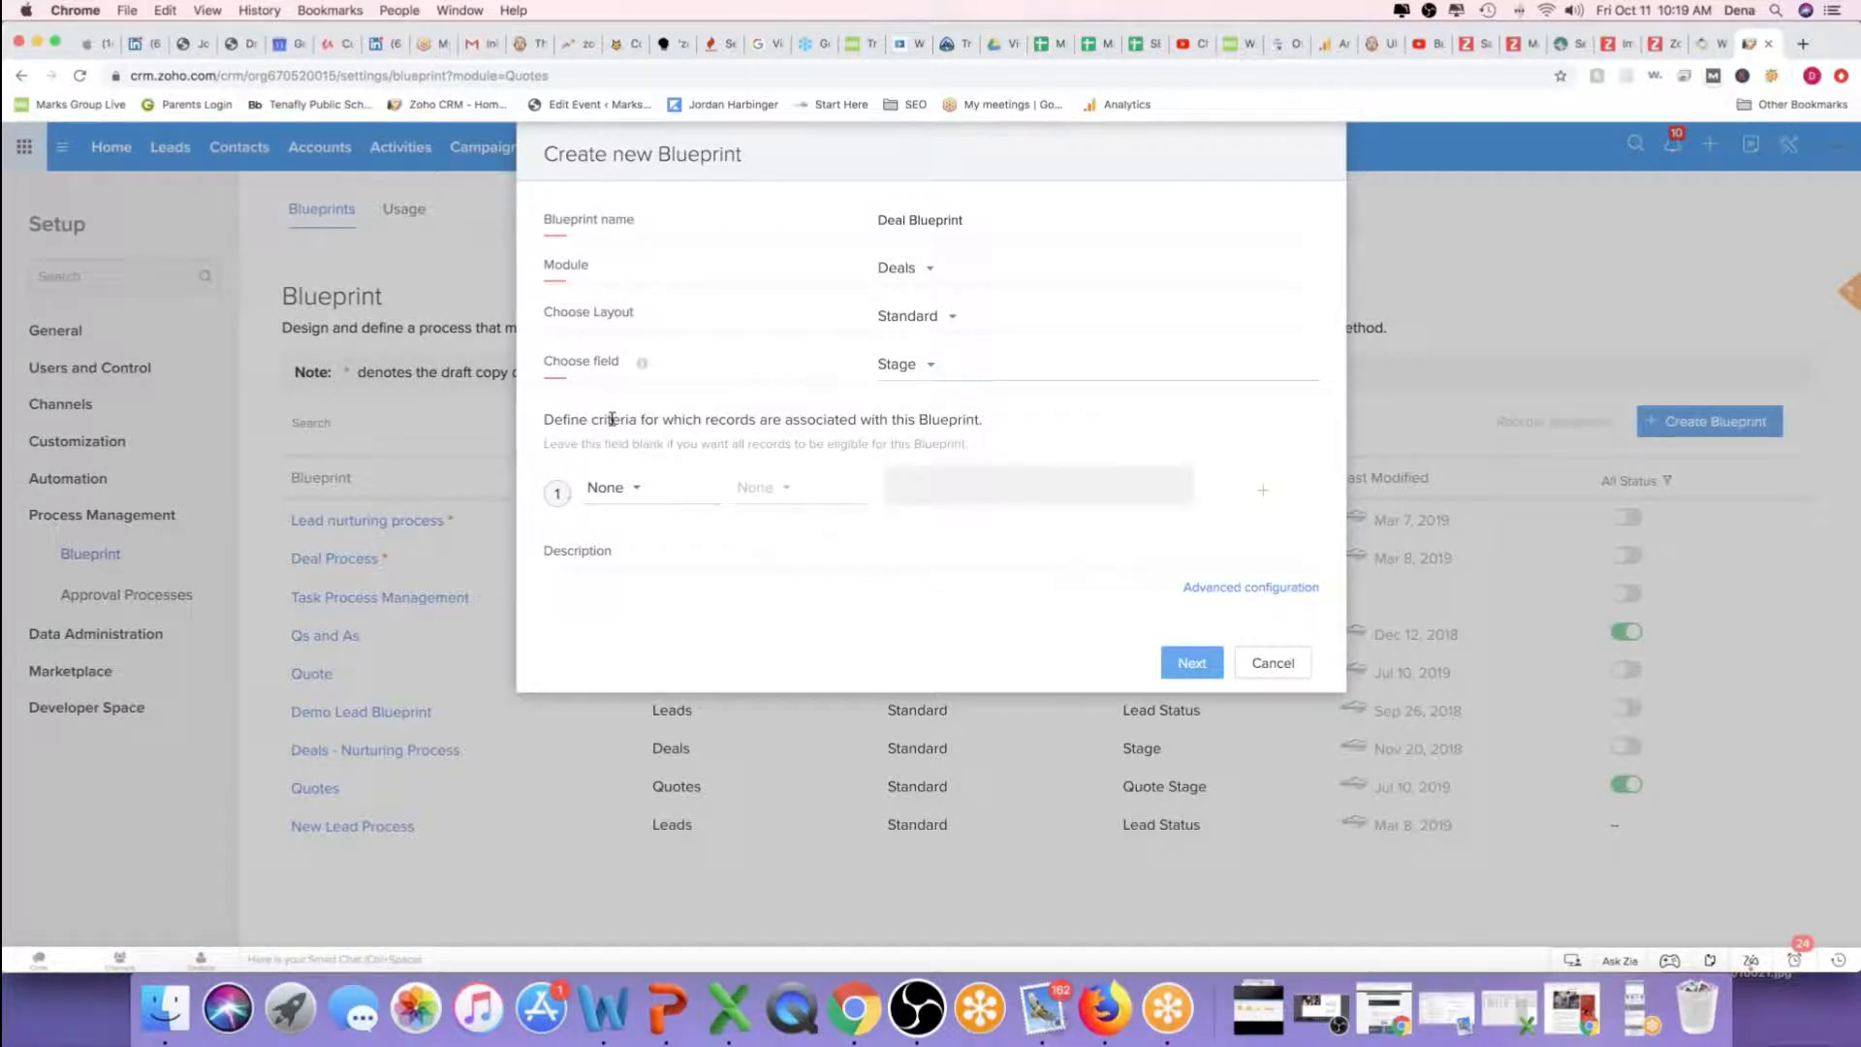
Look through the fields available for entry criteria, leave the criteria blank and continue to the blueprint editor
click(635, 489)
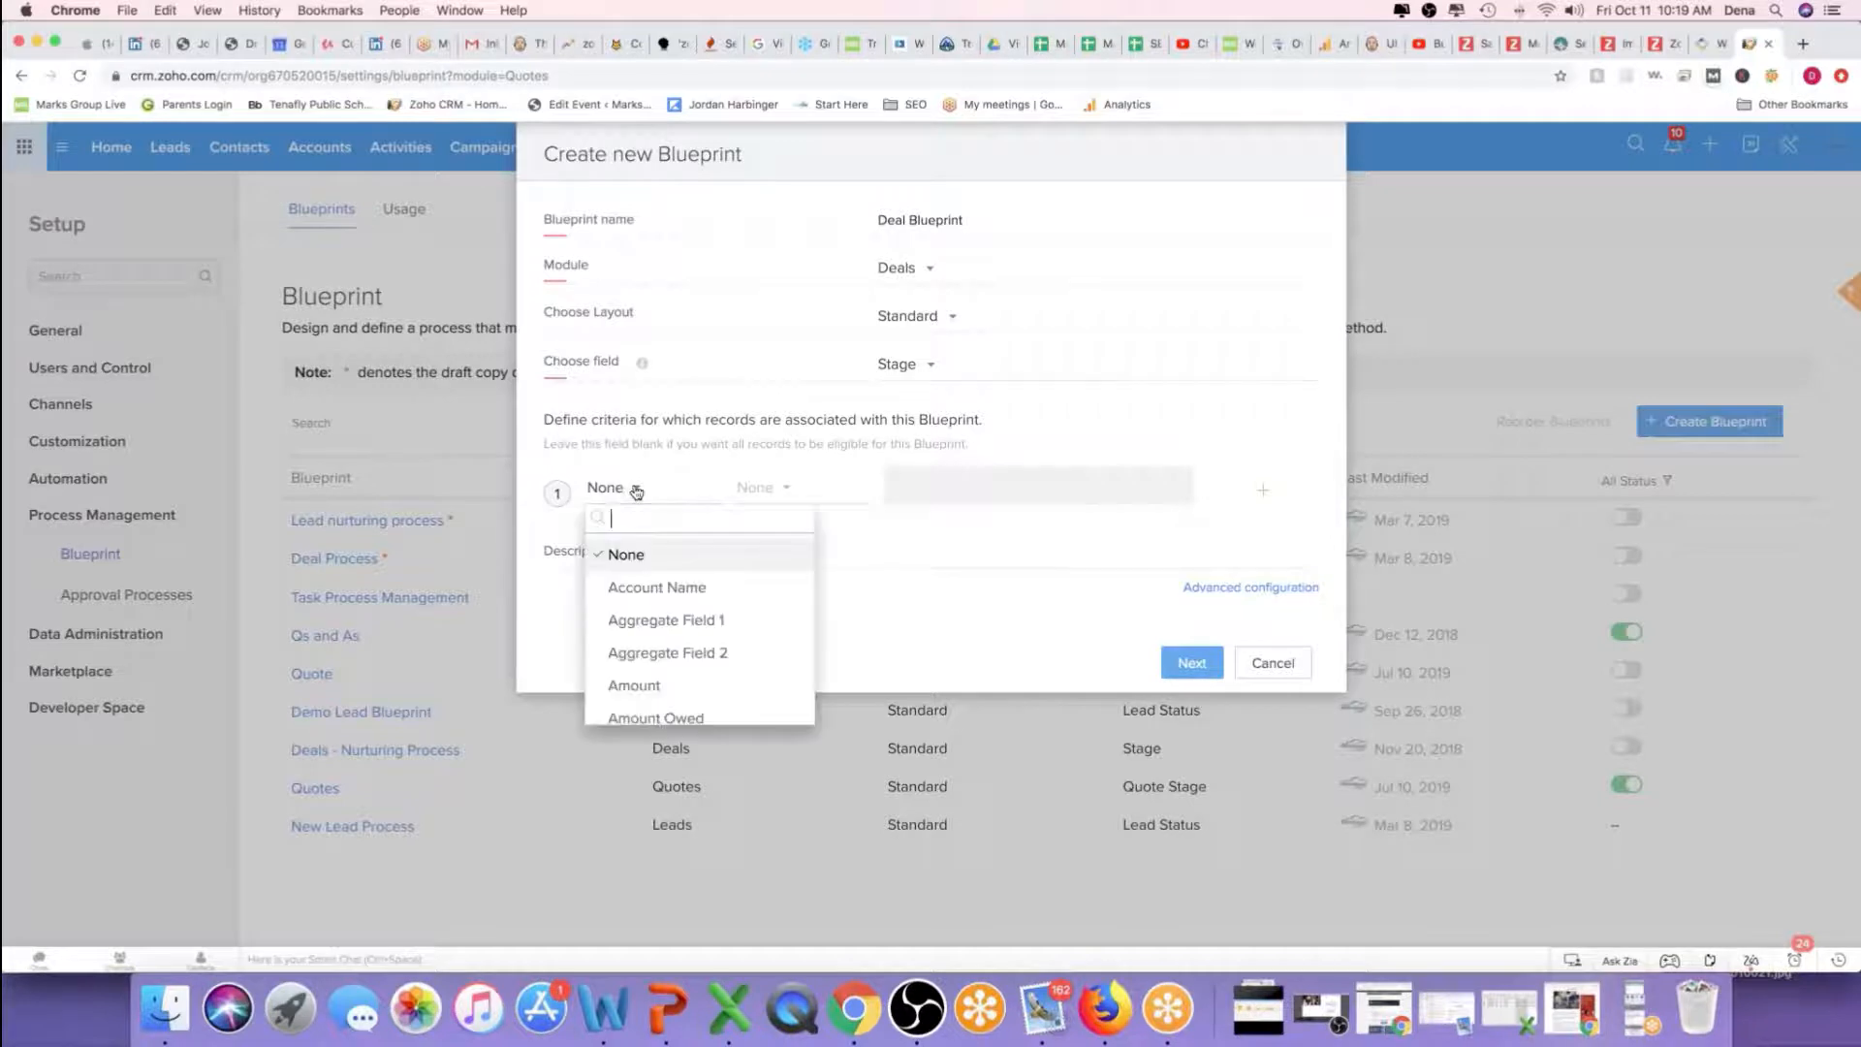
scroll(689, 620, down, 5)
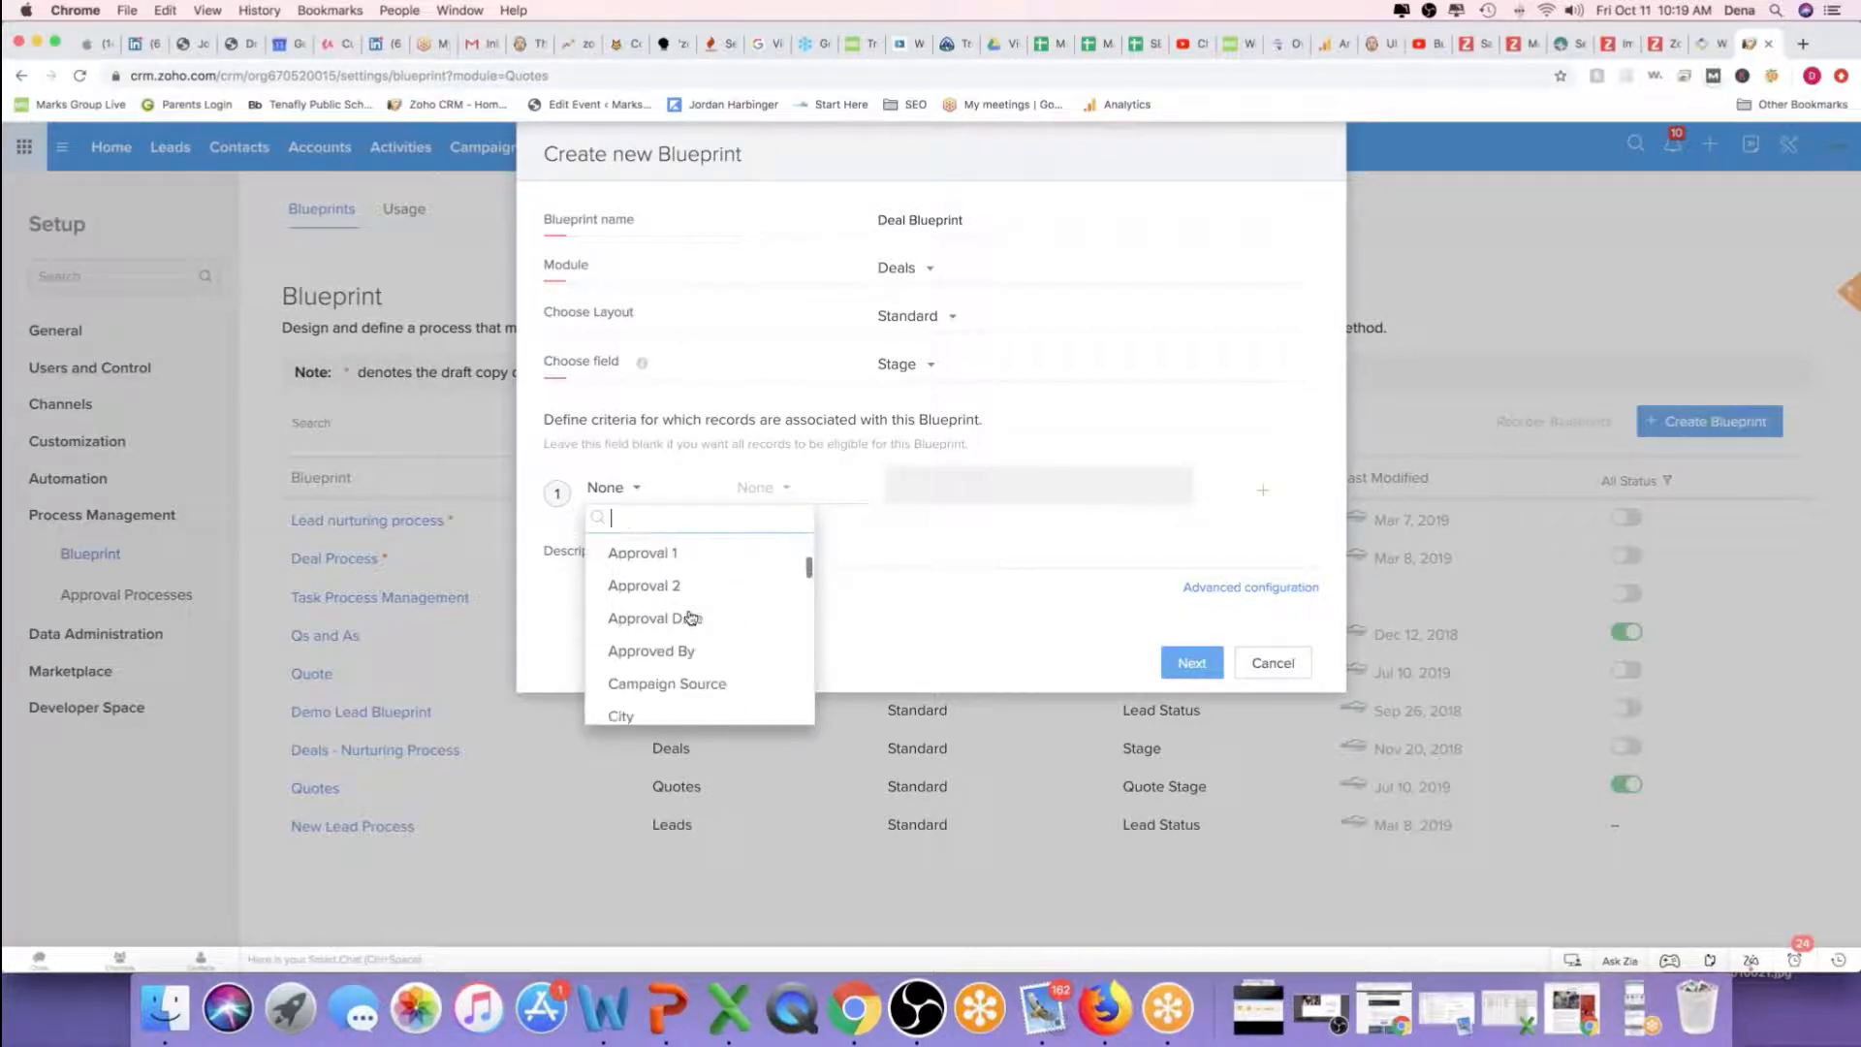
scroll(690, 617, down, 5)
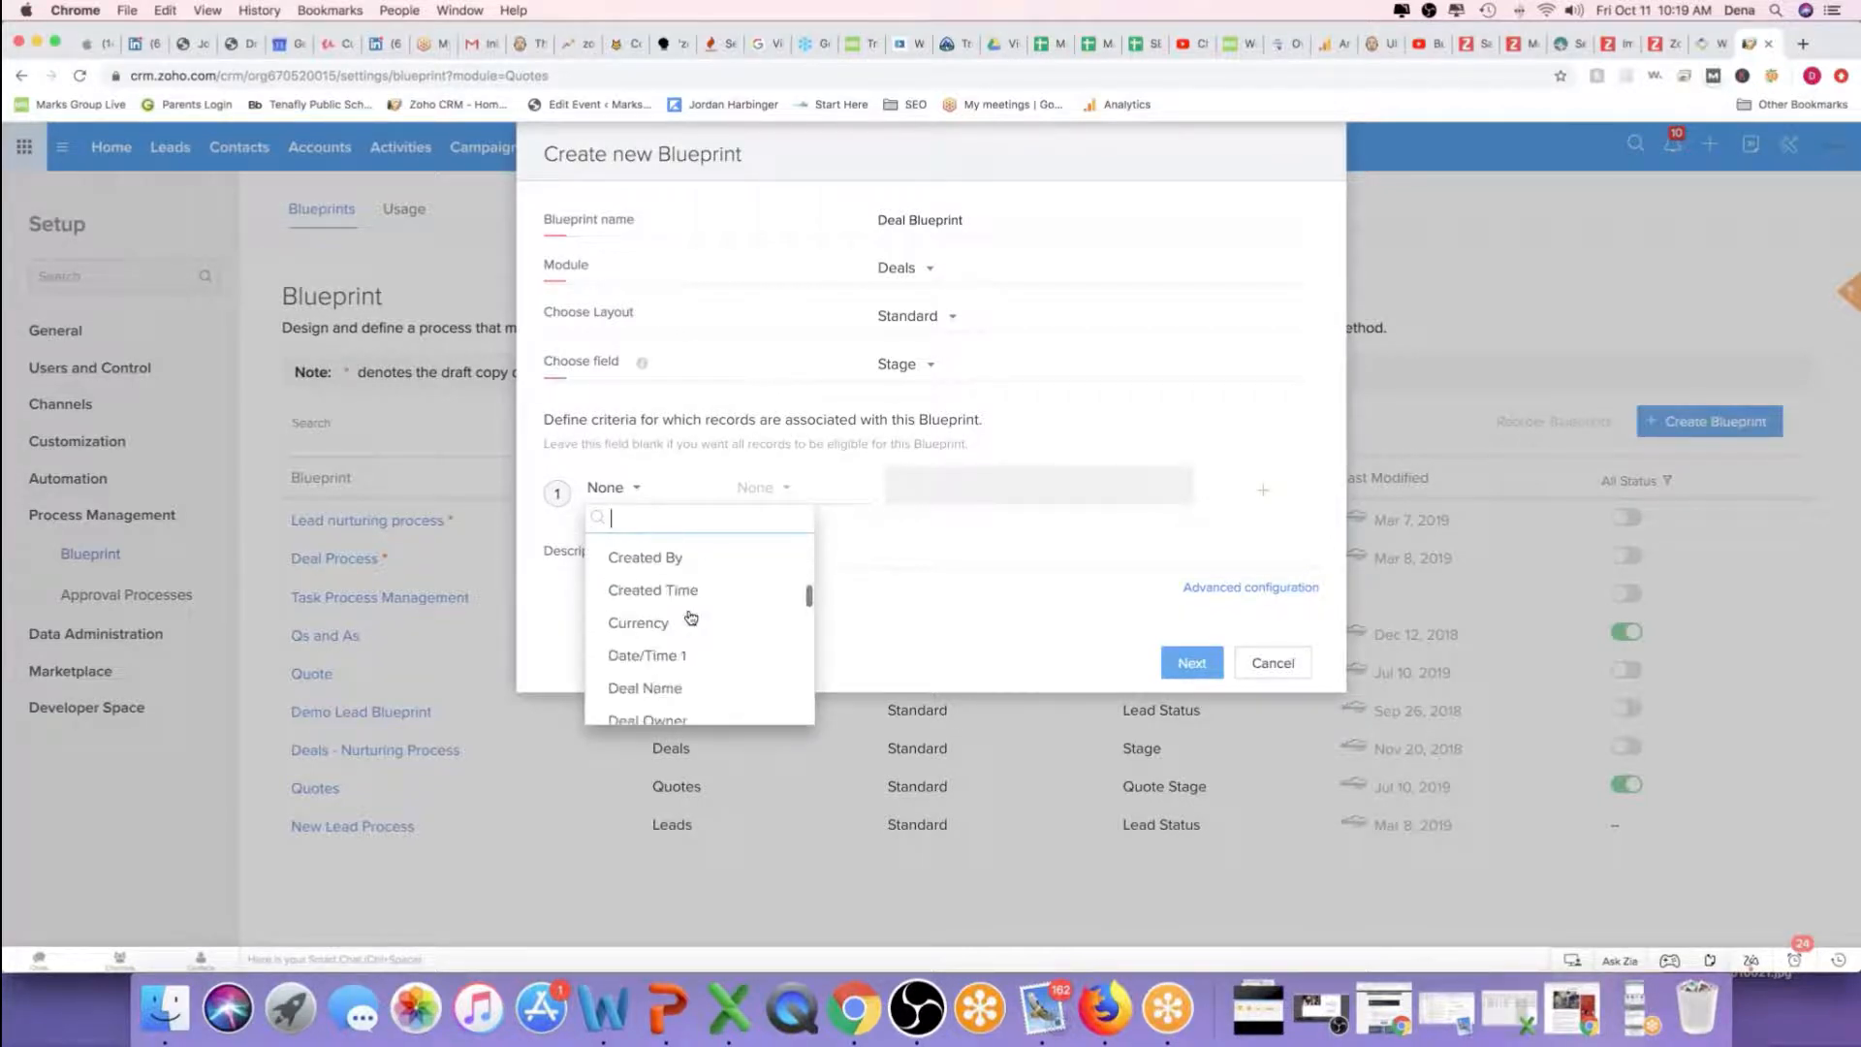
scroll(689, 613, down, 2)
scroll(689, 615, up, 10)
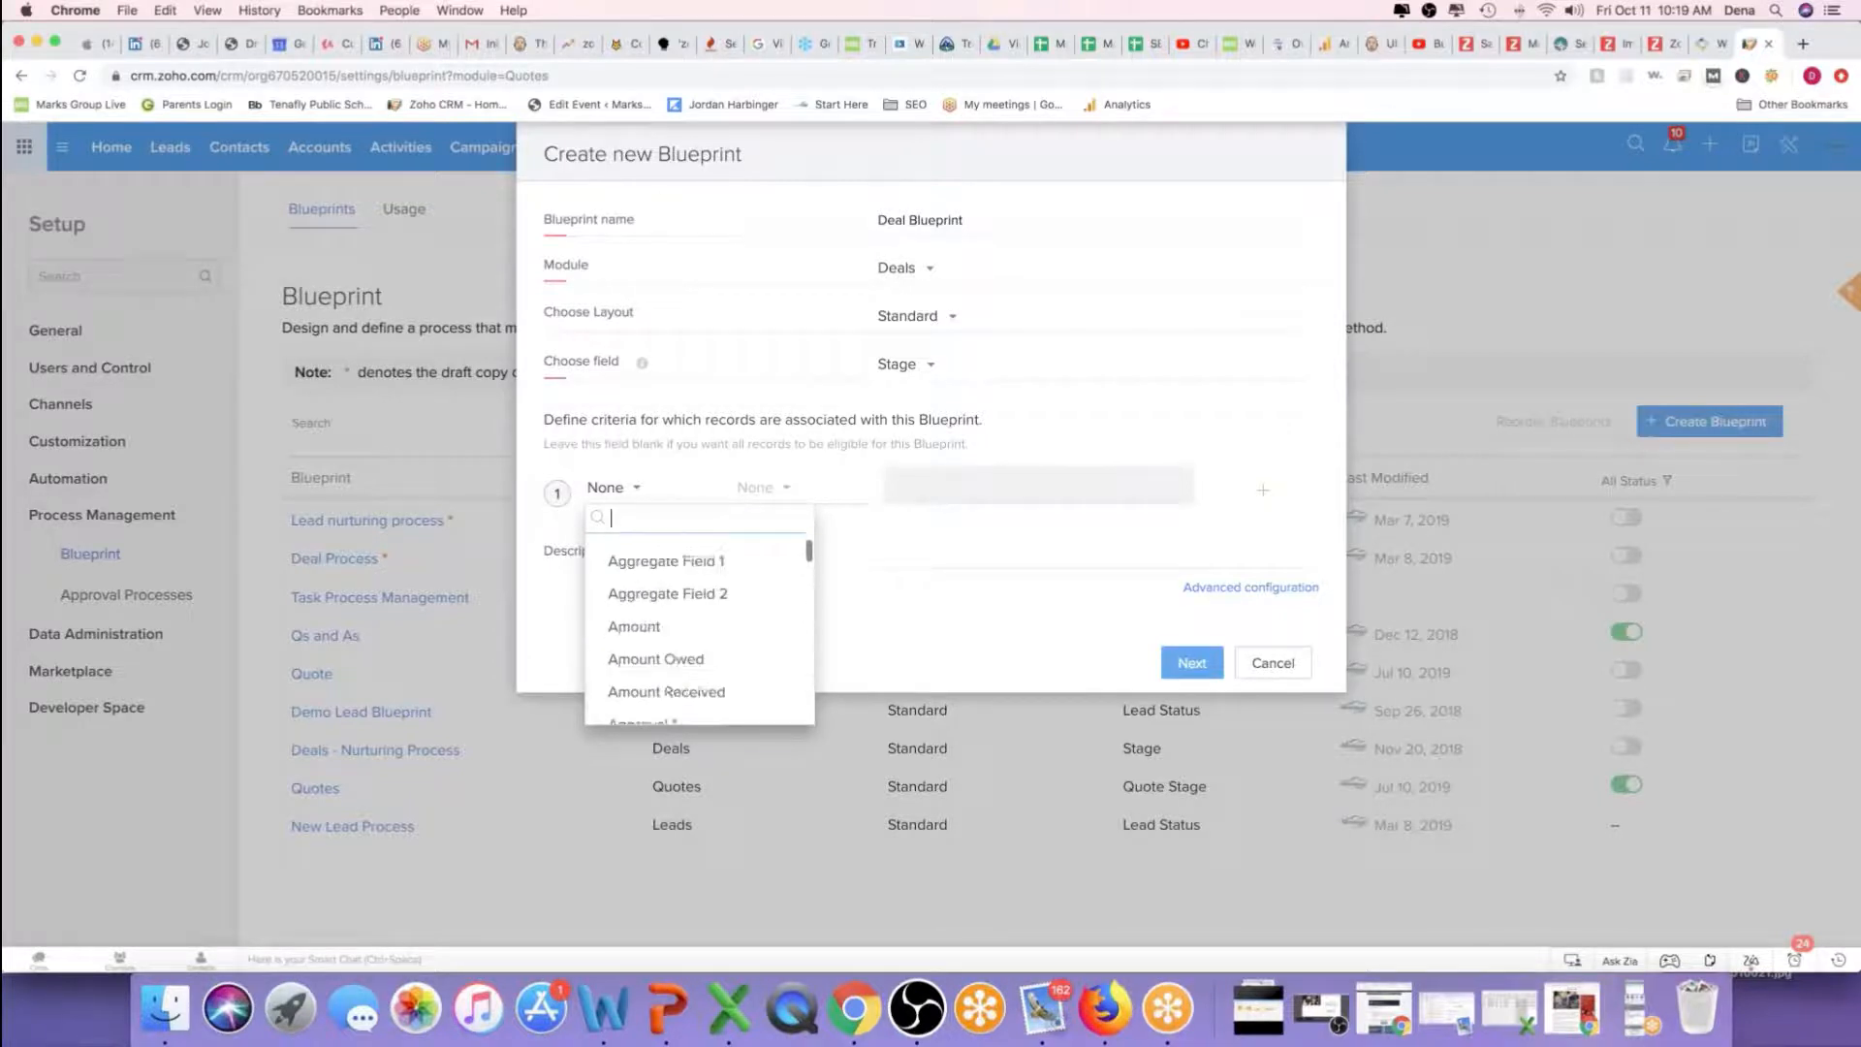
click(902, 537)
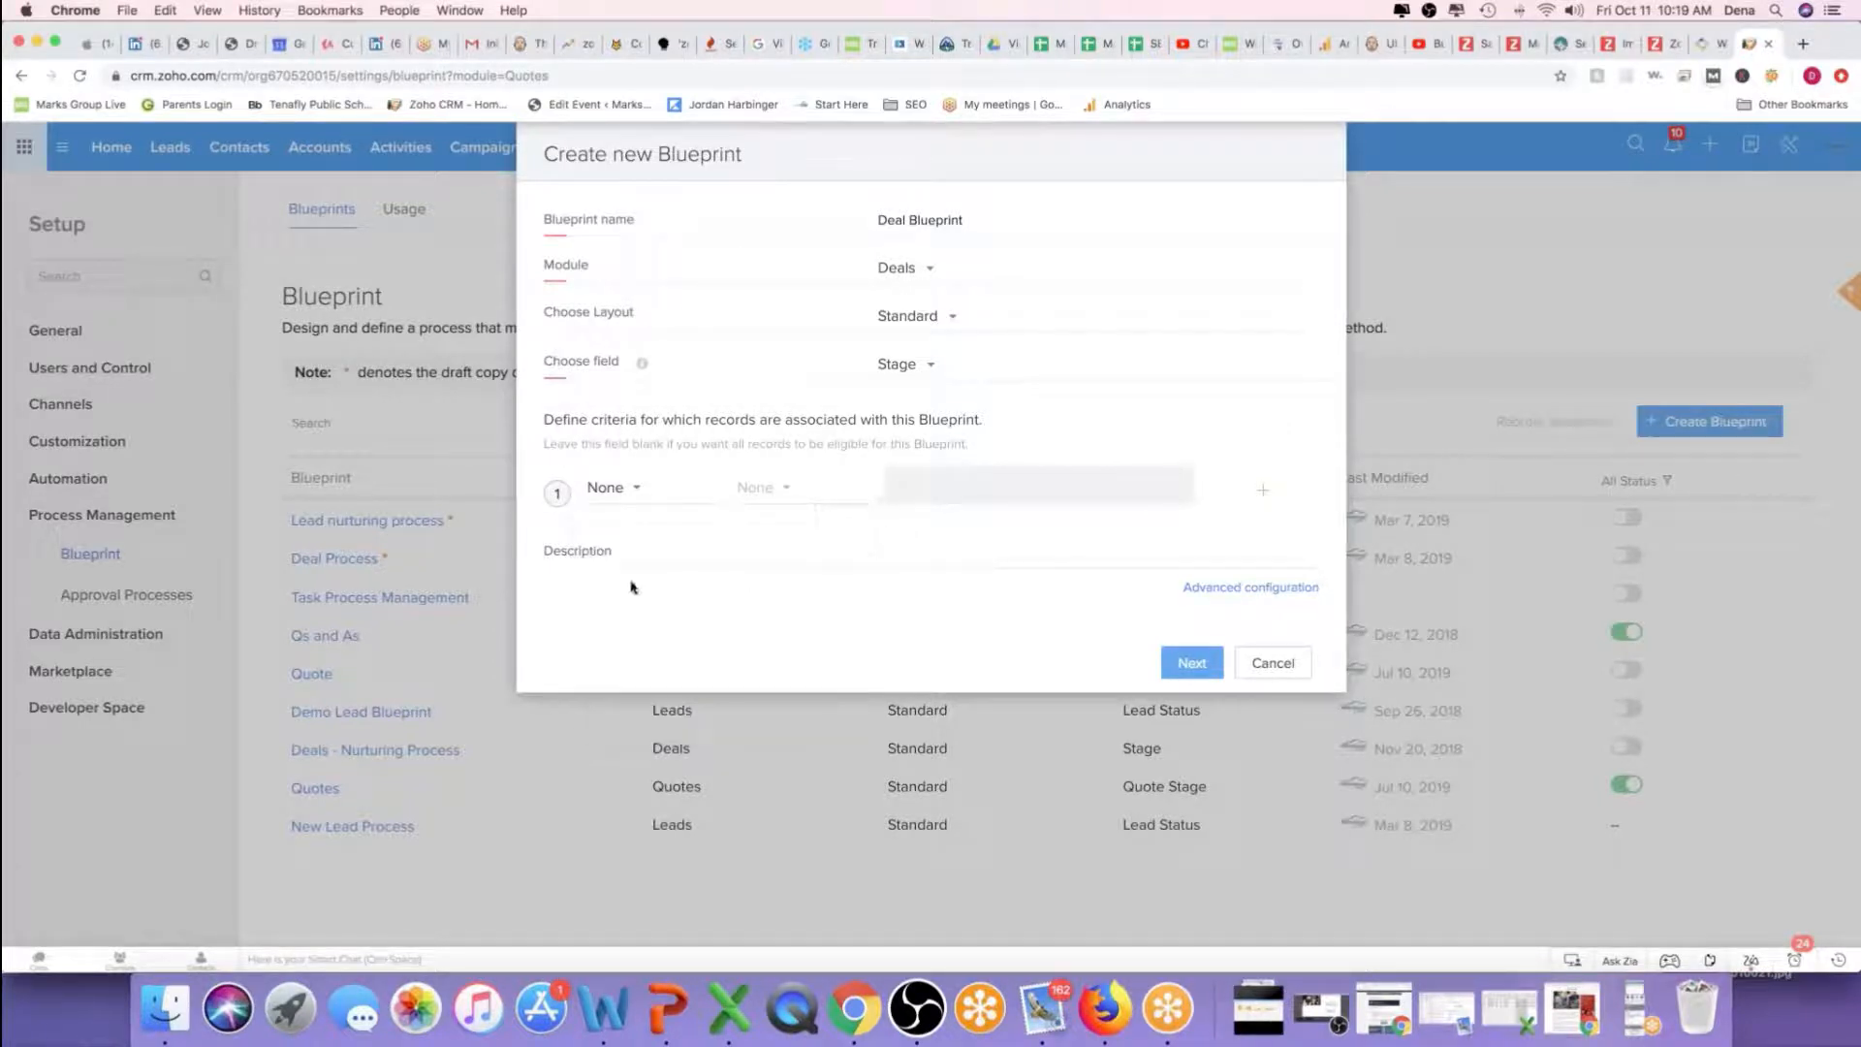
click(1199, 663)
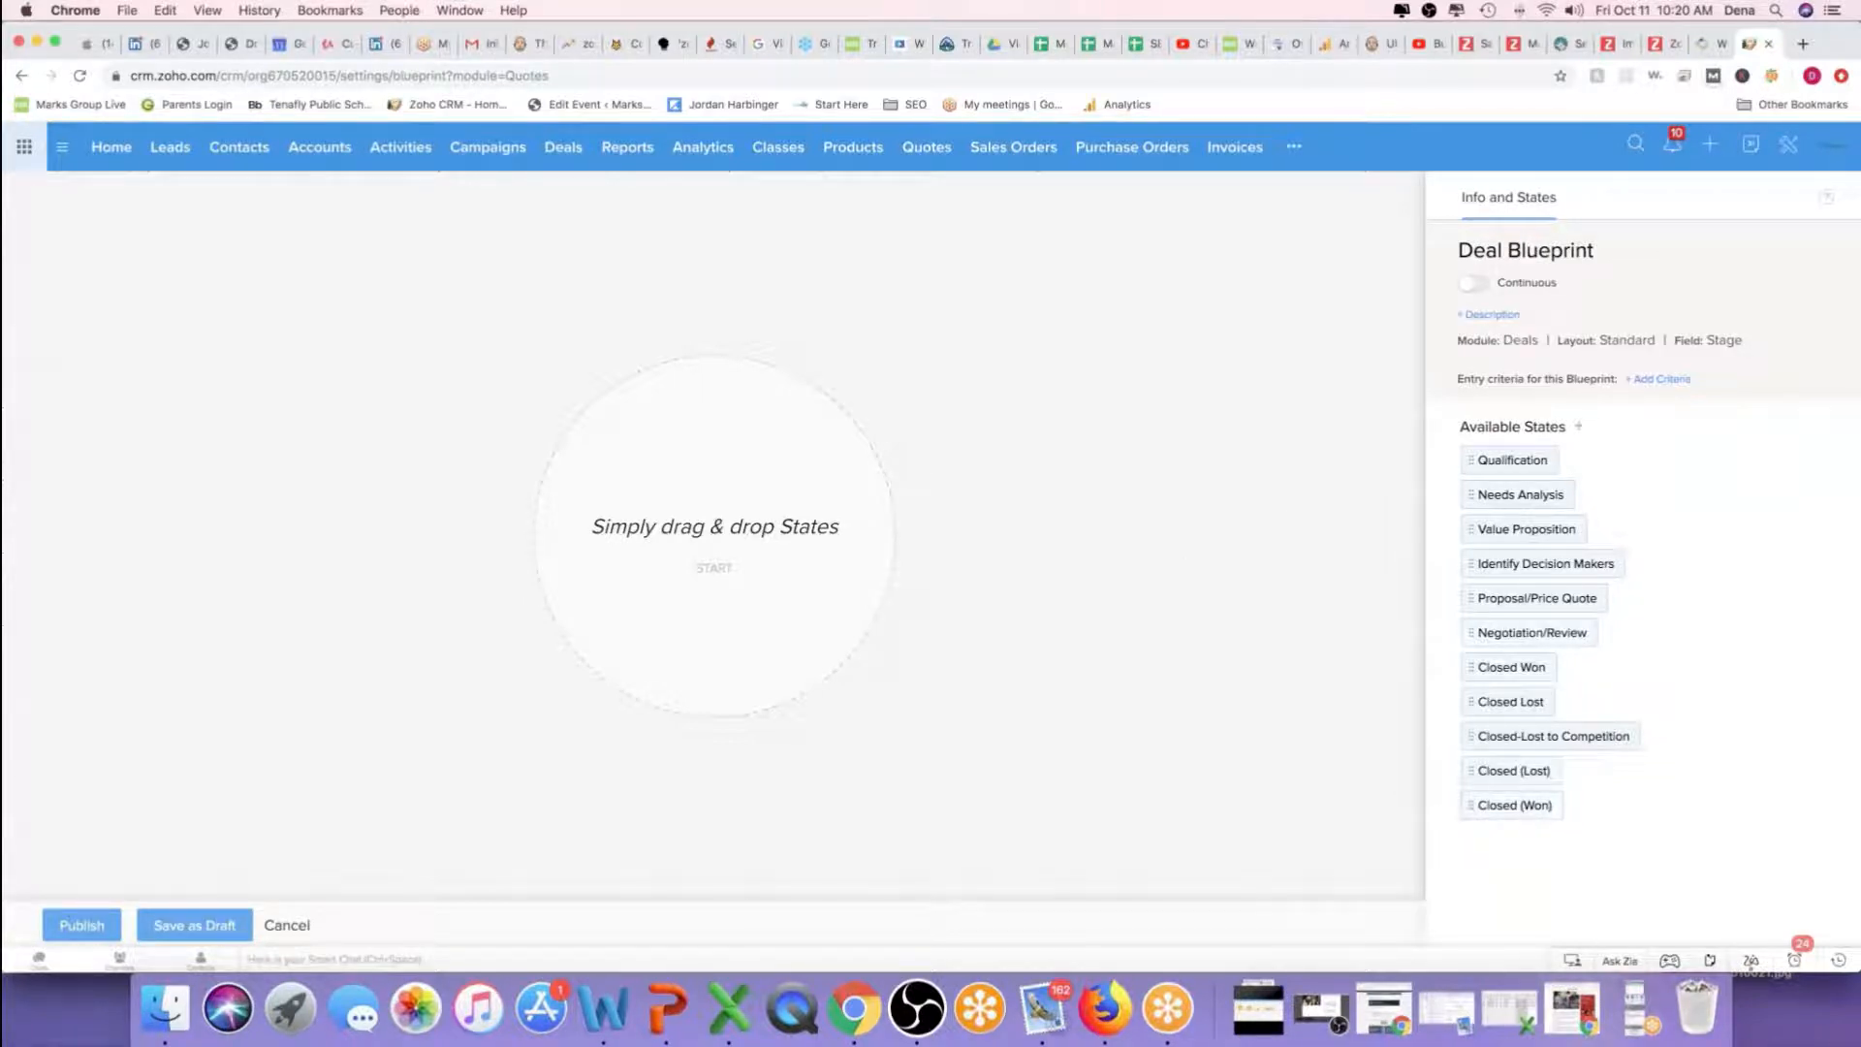
Place the Qualification state as the start, with Needs Analysis, Value Proposition and Identify Decision Makers in a row below it
drag(1487, 469, 704, 425)
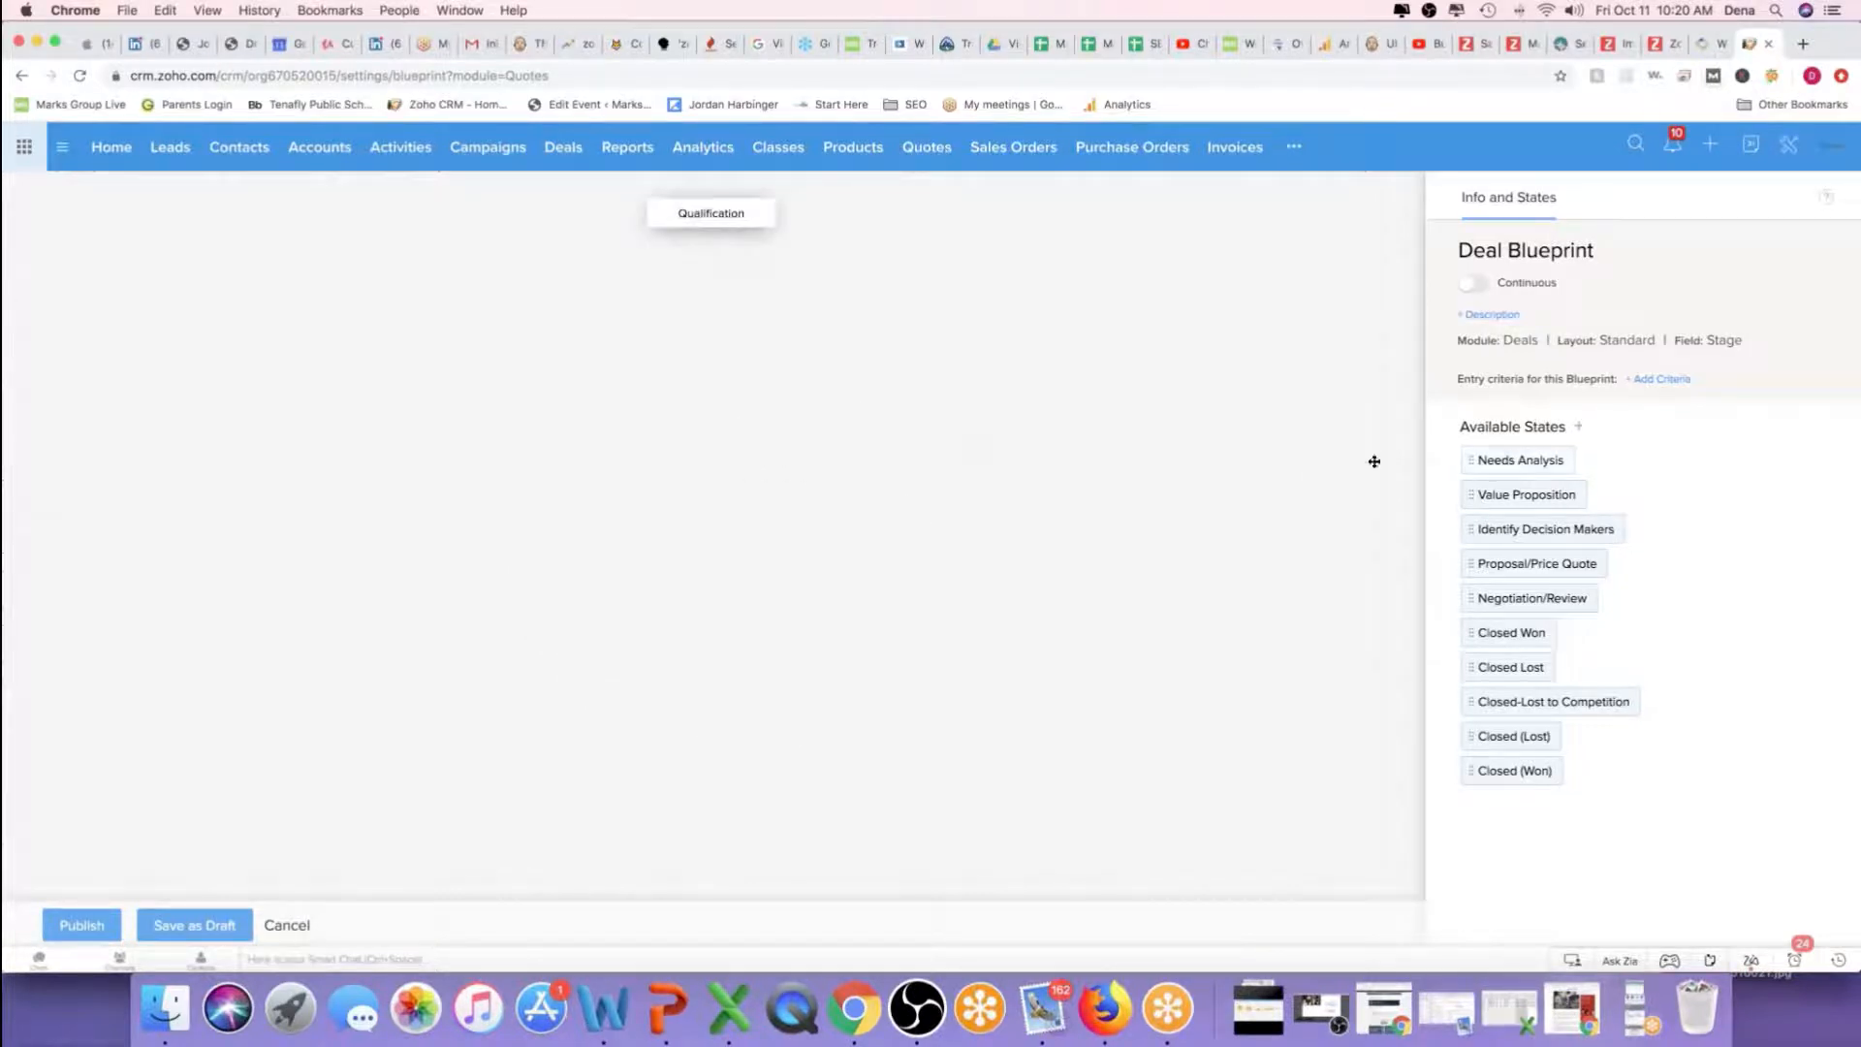
drag(1374, 461, 454, 347)
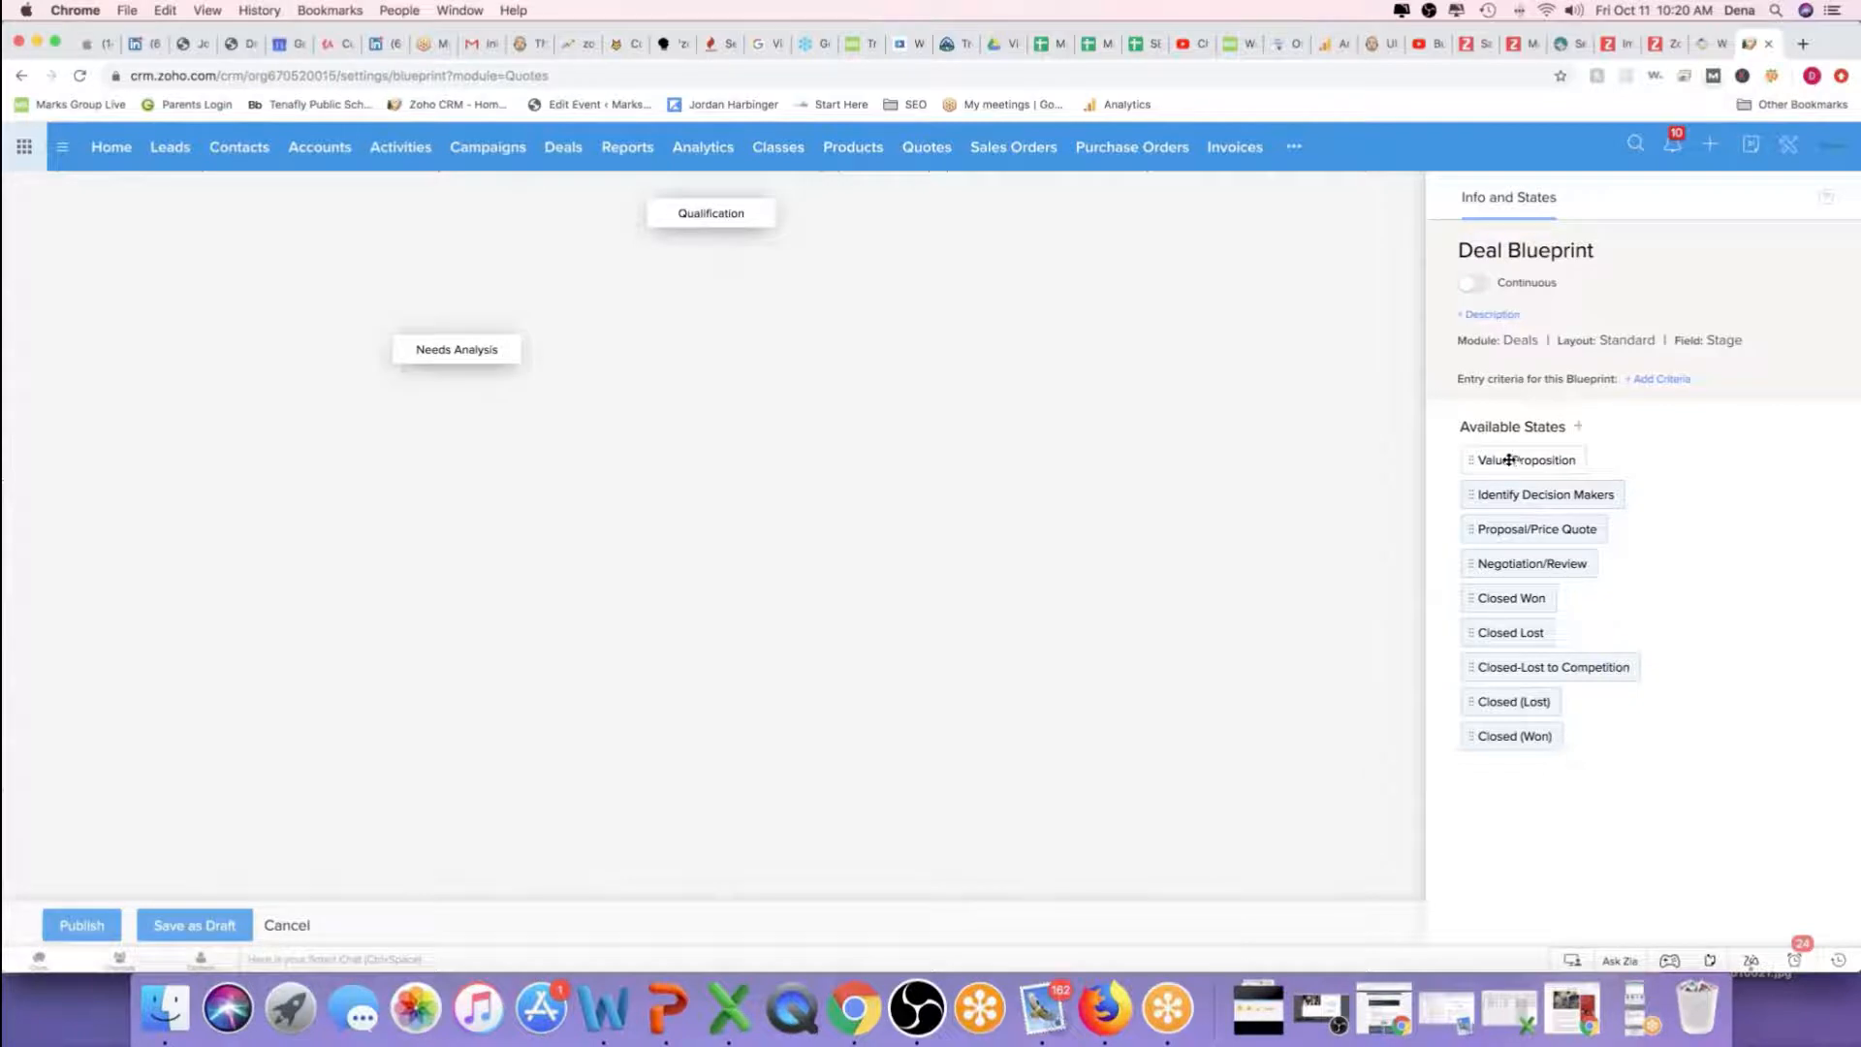
drag(1509, 460, 760, 361)
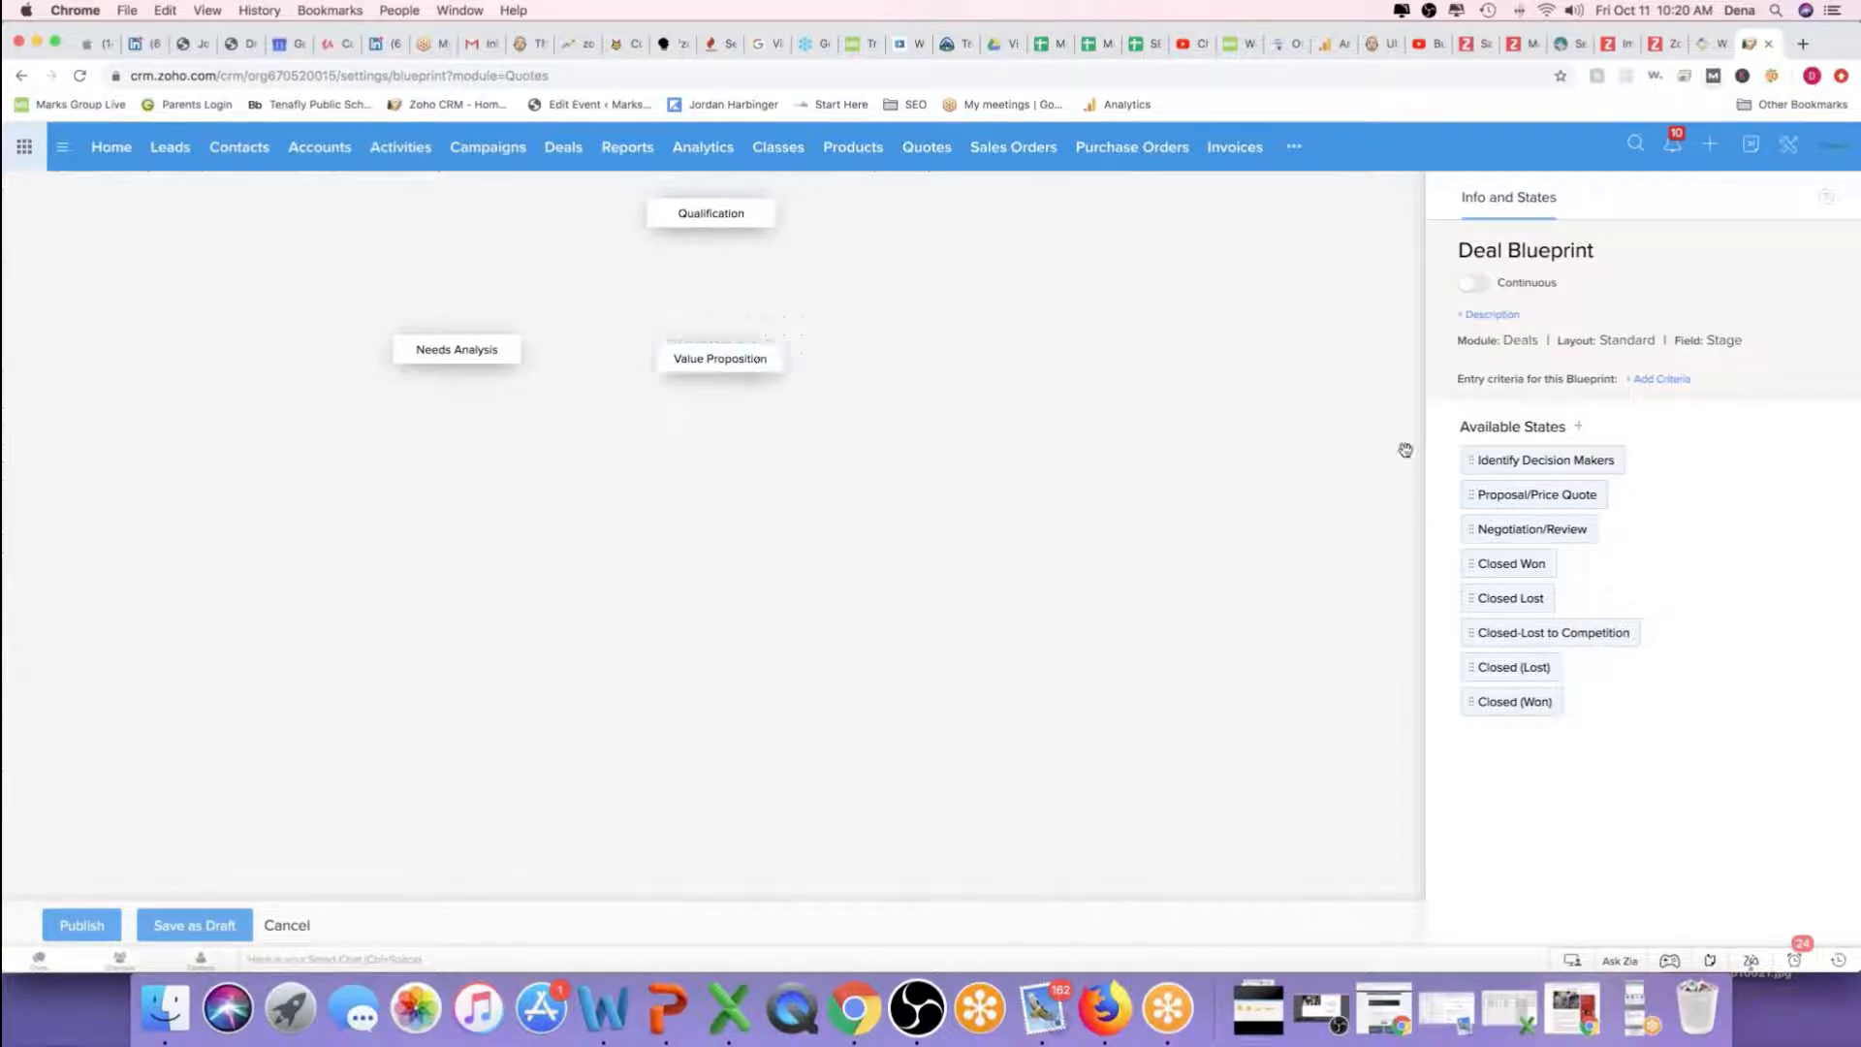
drag(1486, 457, 988, 361)
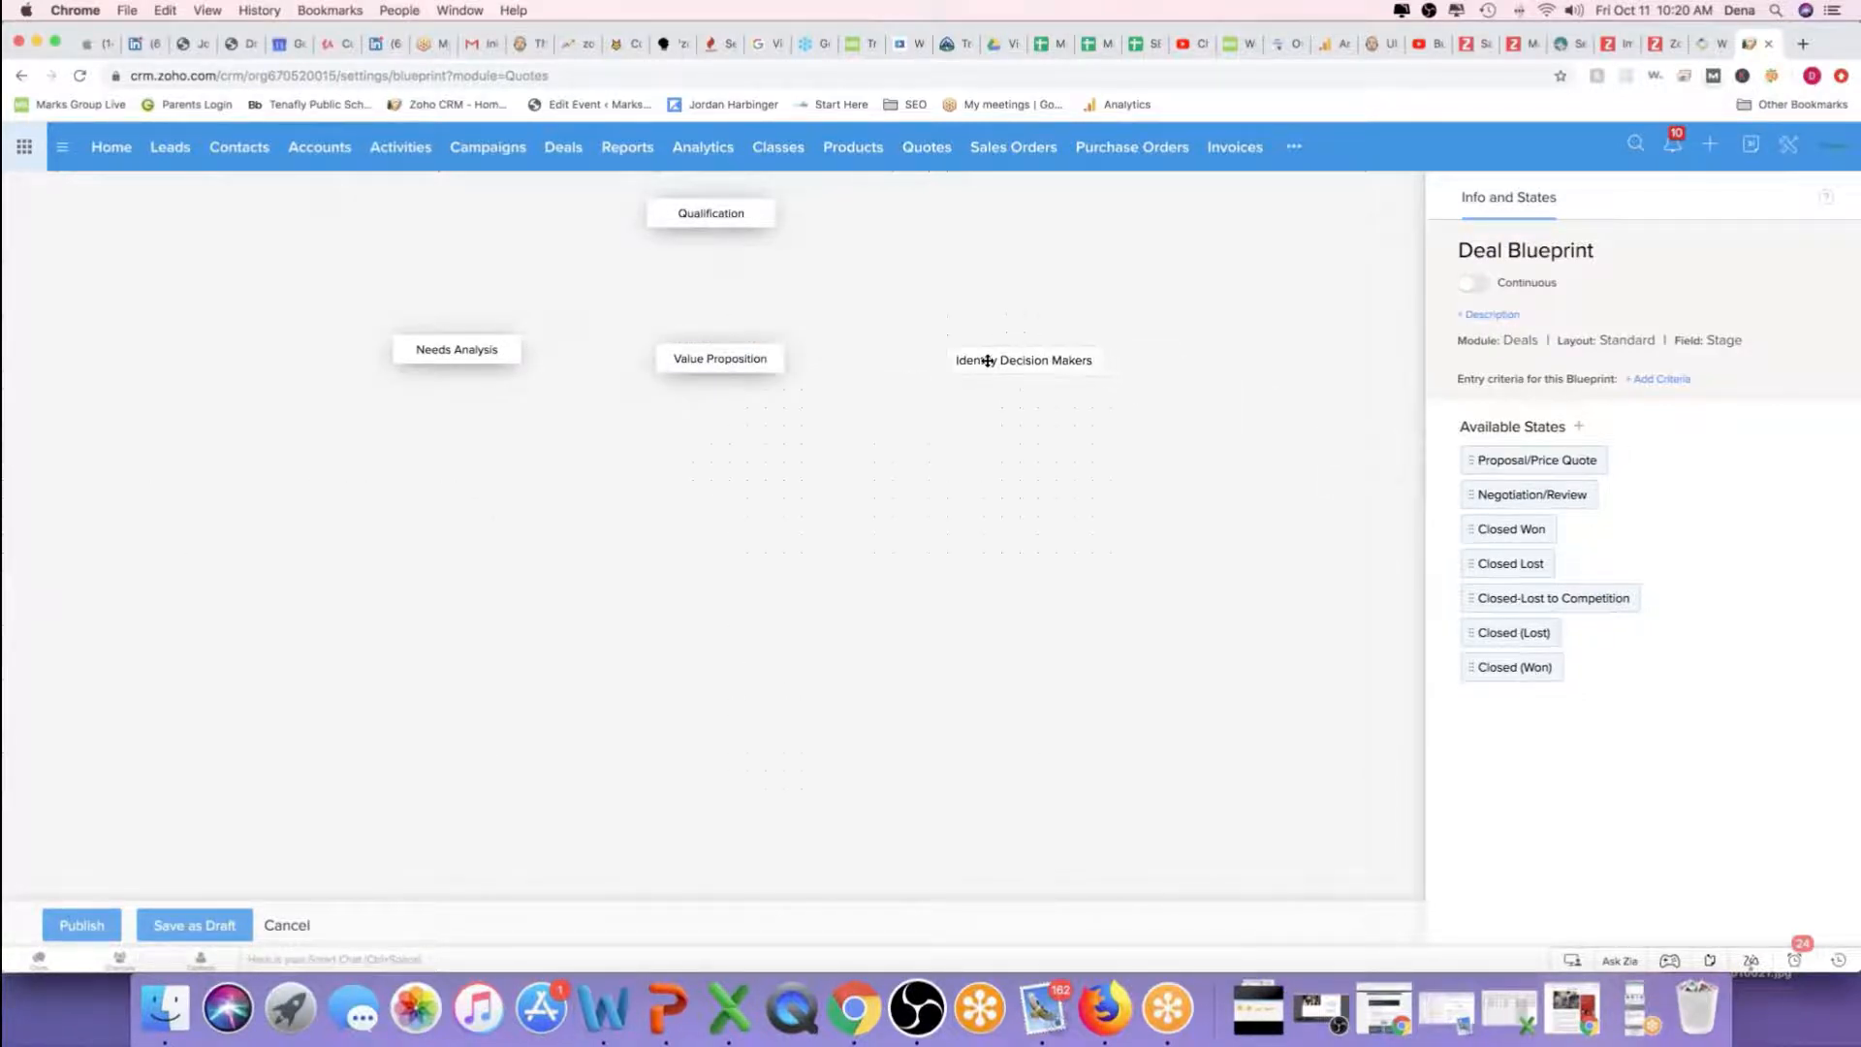
Place Proposal/Price Quote and Negotiation/Review below that row, followed by the Closed Won, Closed Lost and Closed-Lost to Competition states beneath them
drag(1497, 458, 543, 462)
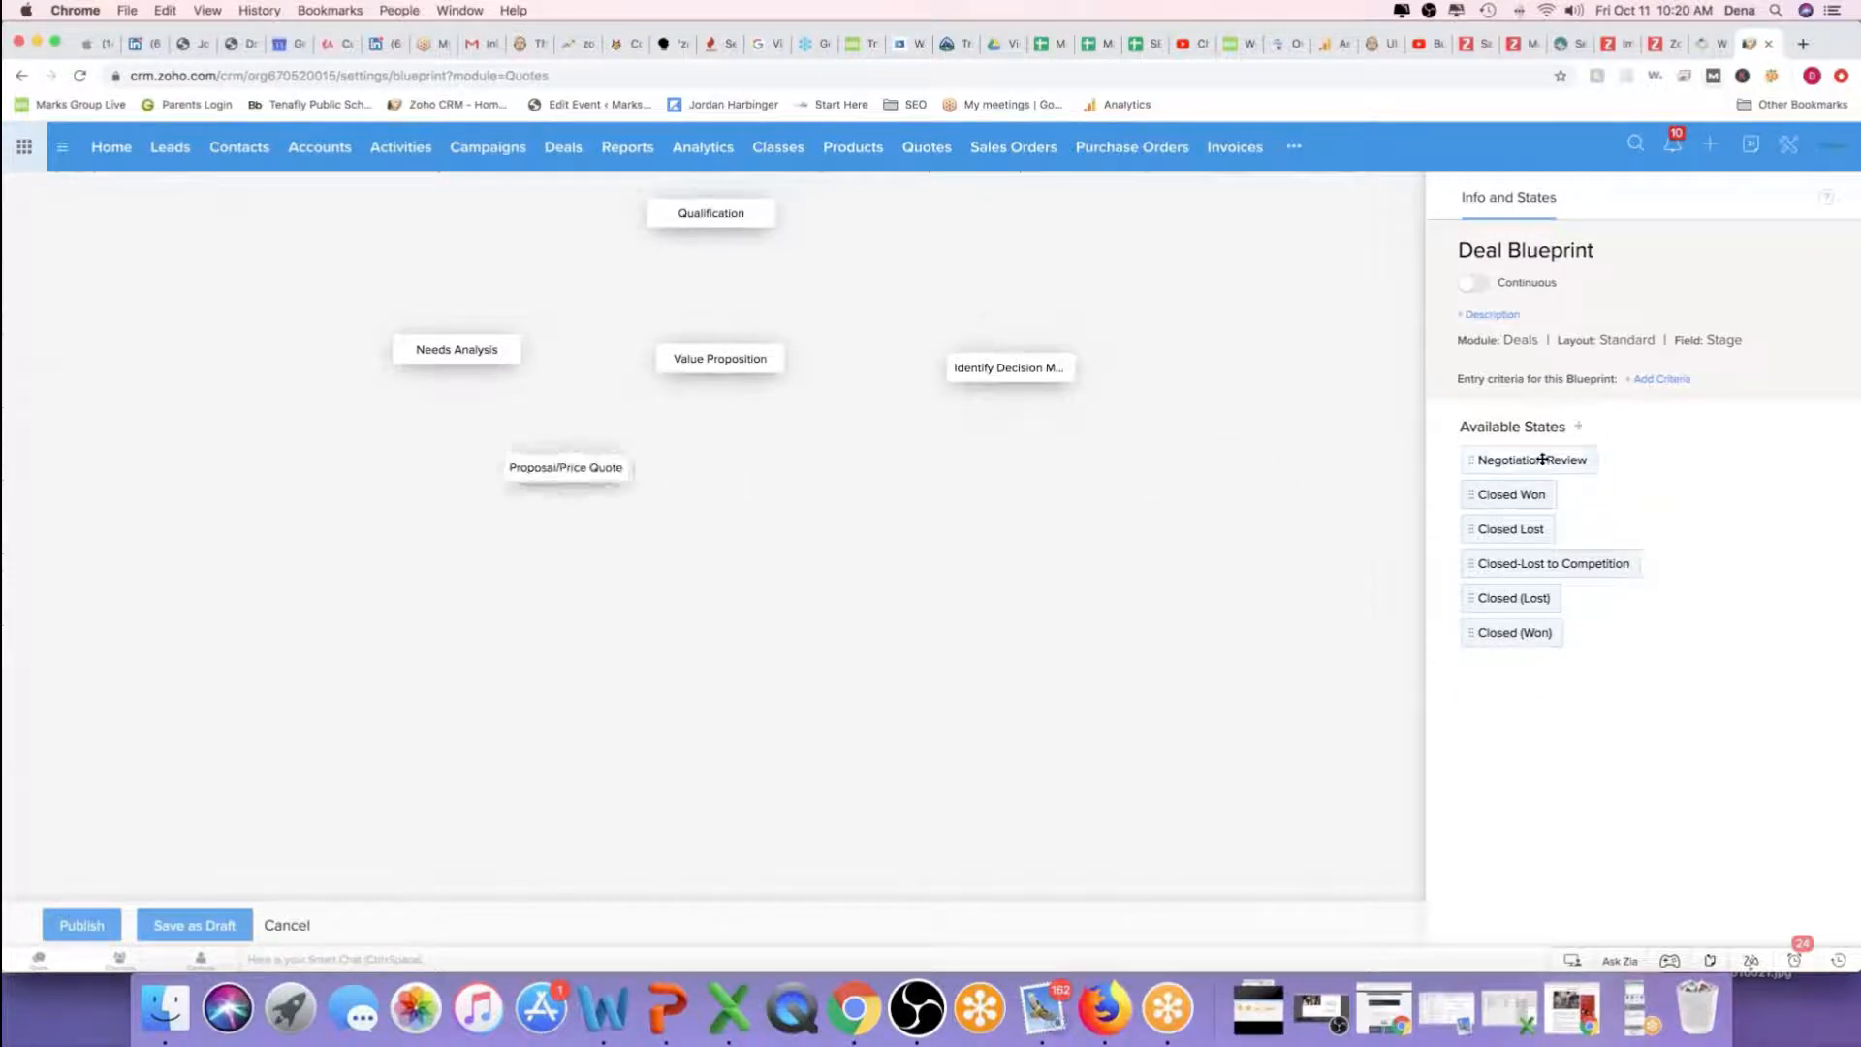
drag(1542, 460, 872, 461)
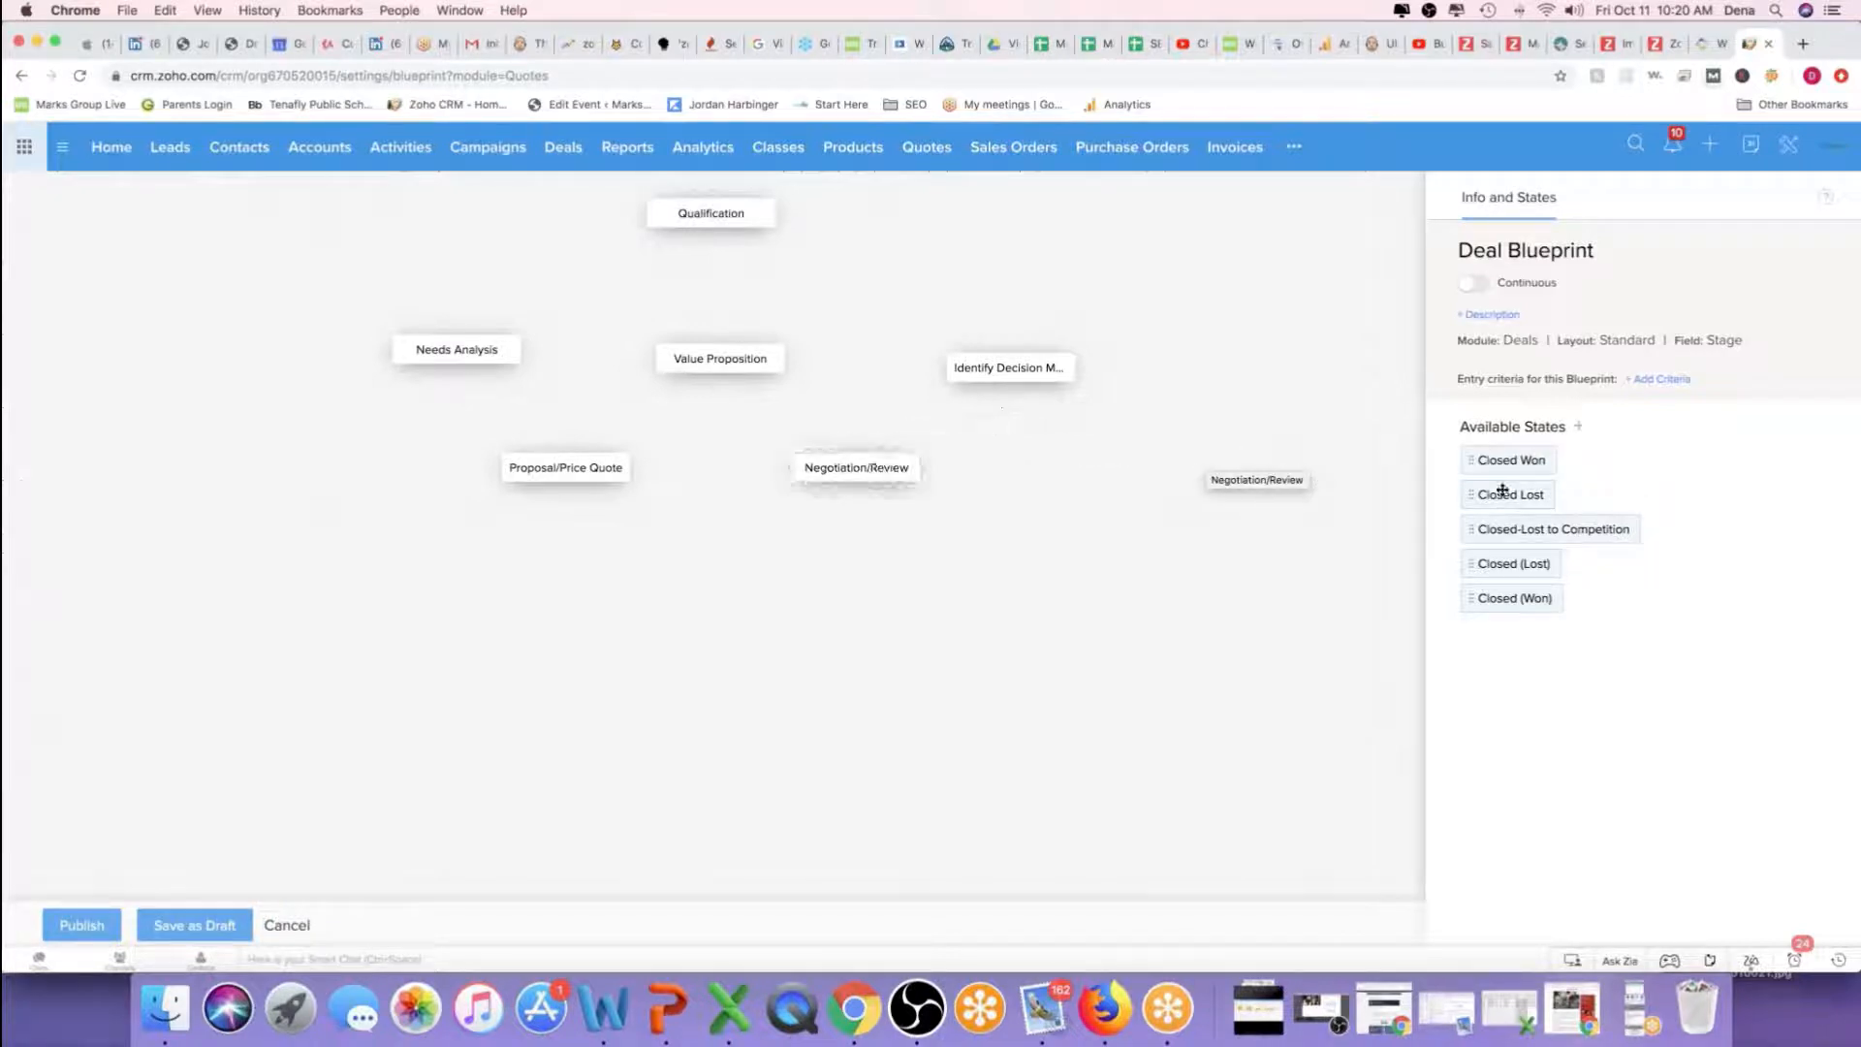
drag(1487, 460, 729, 576)
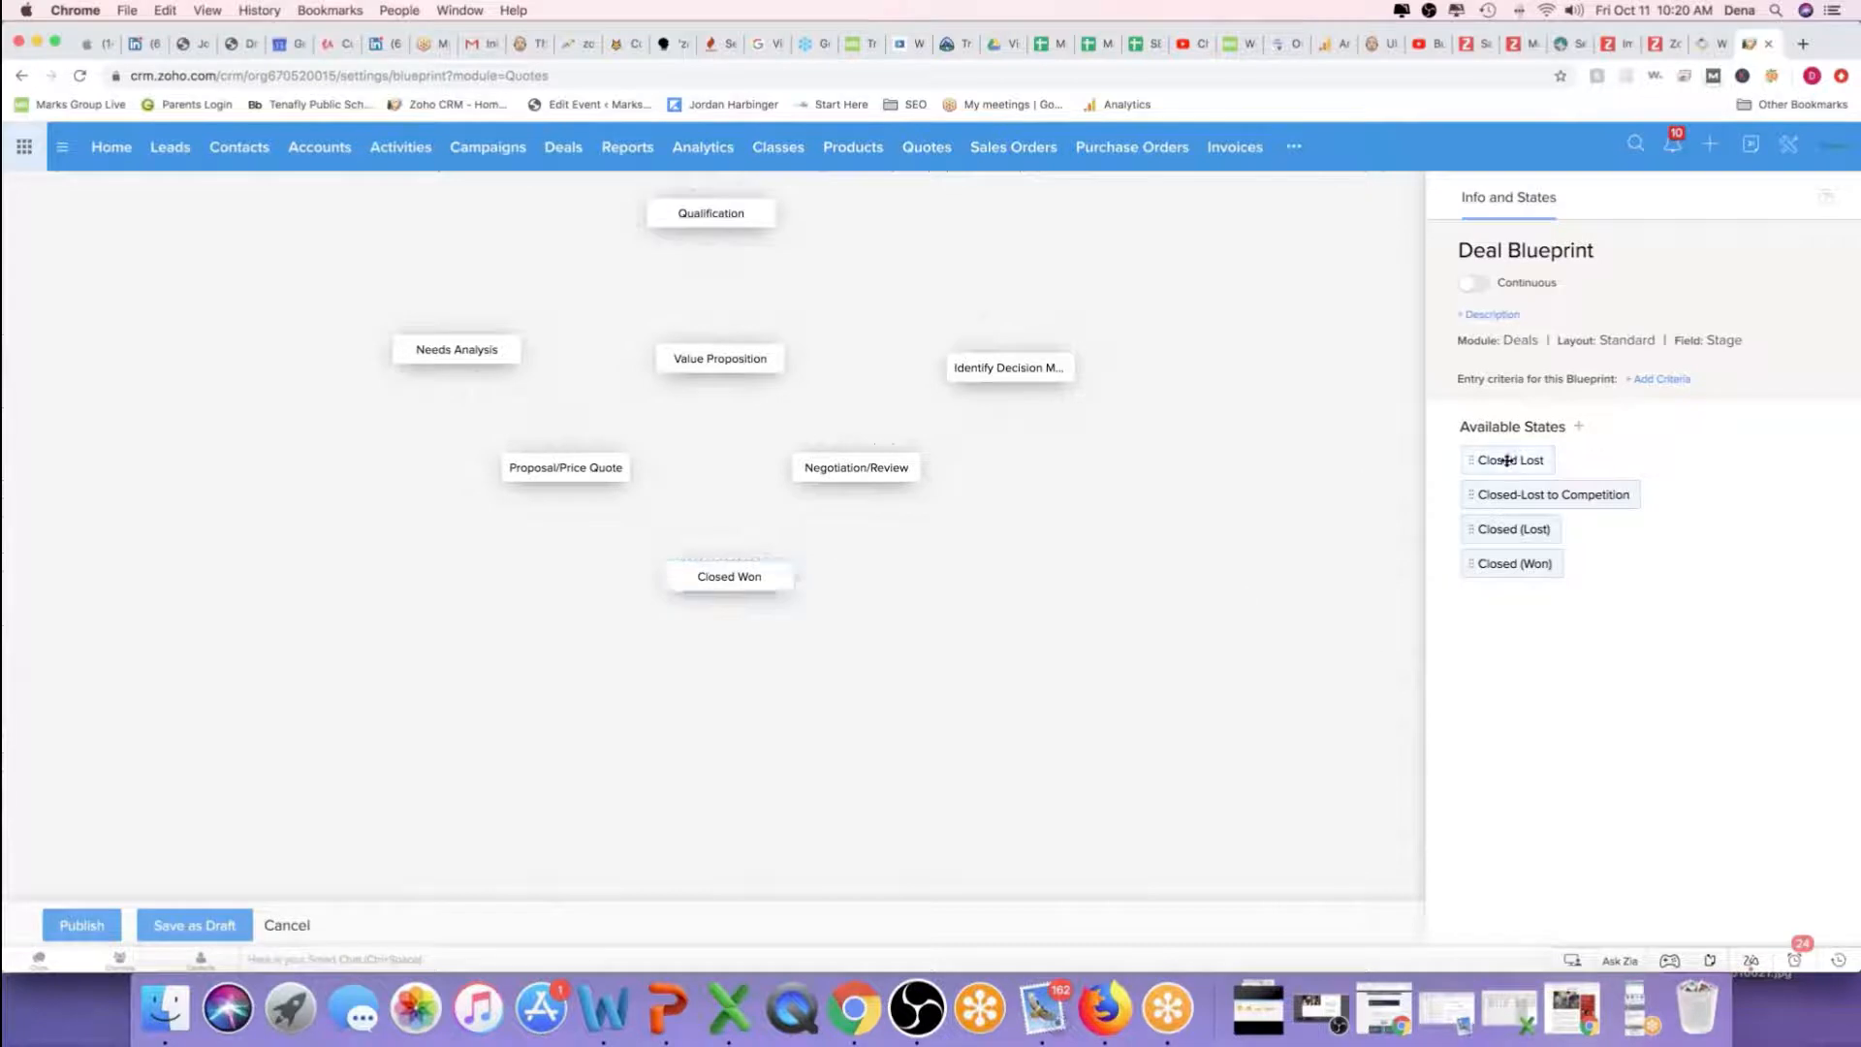
drag(1504, 459, 1163, 576)
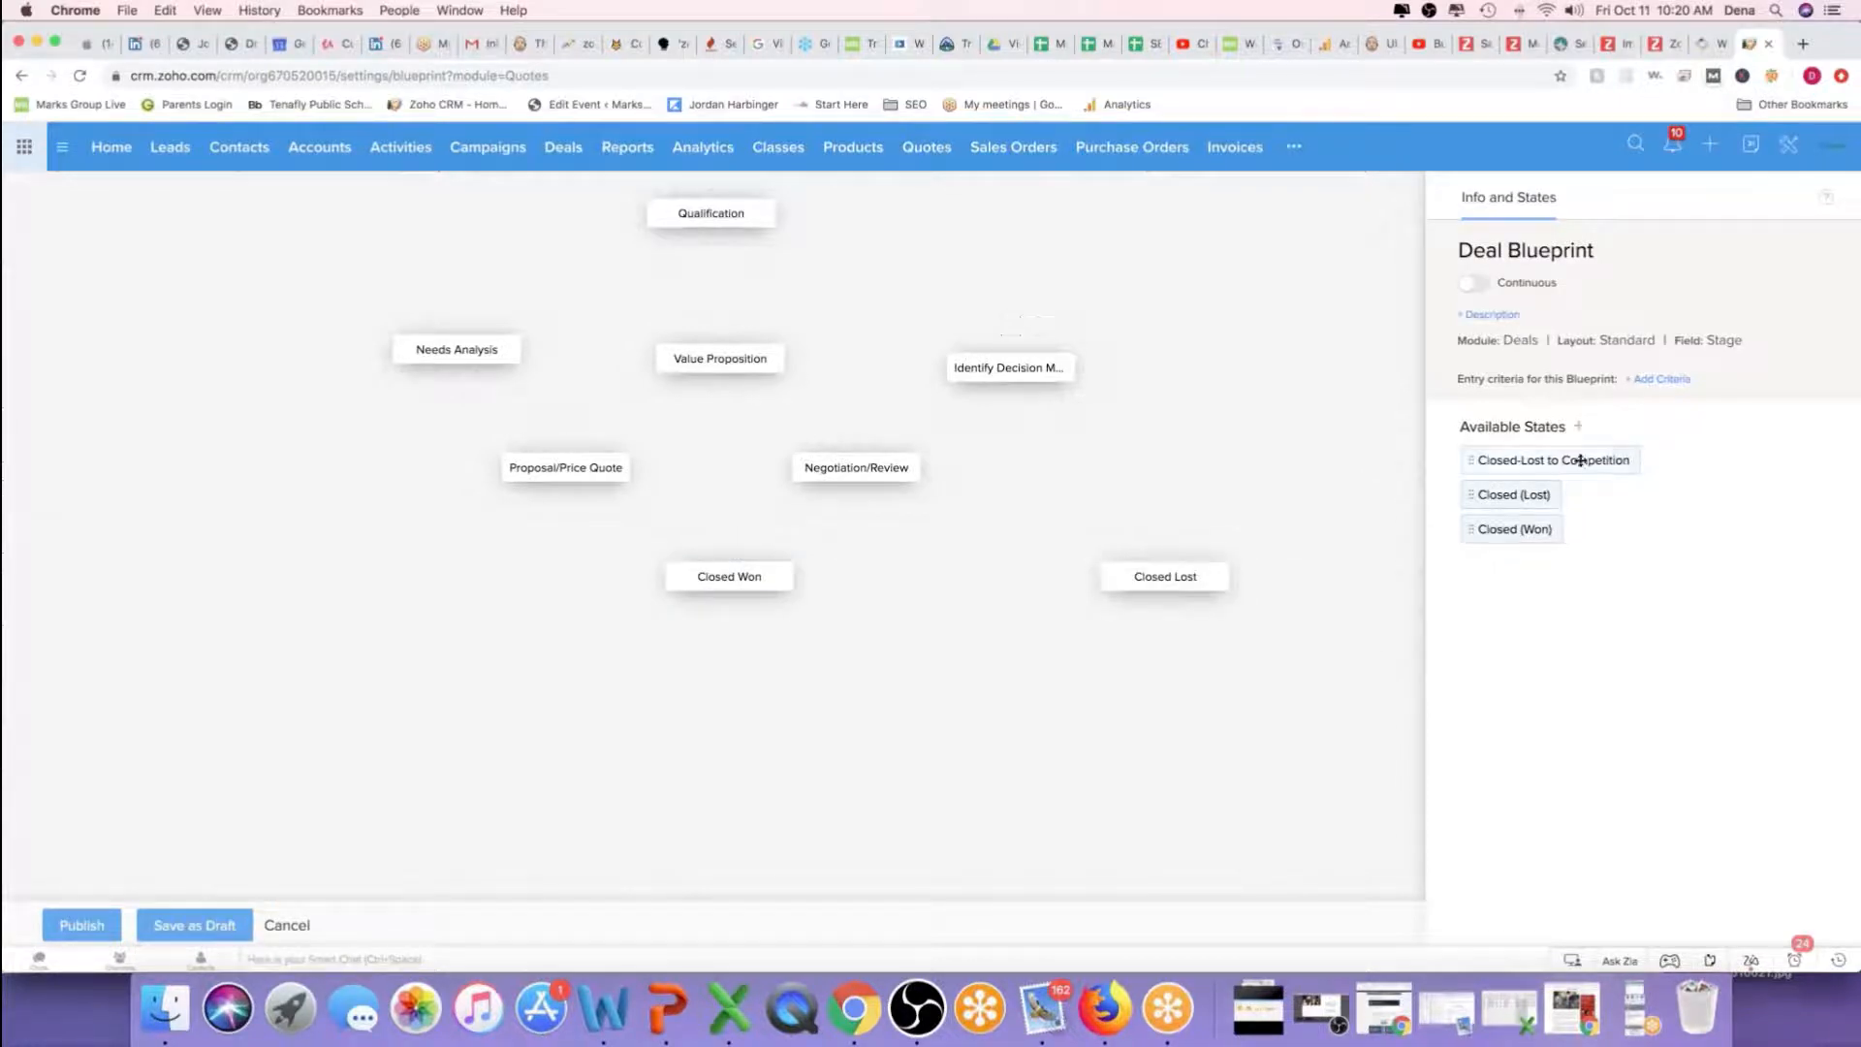
drag(1578, 460, 1190, 656)
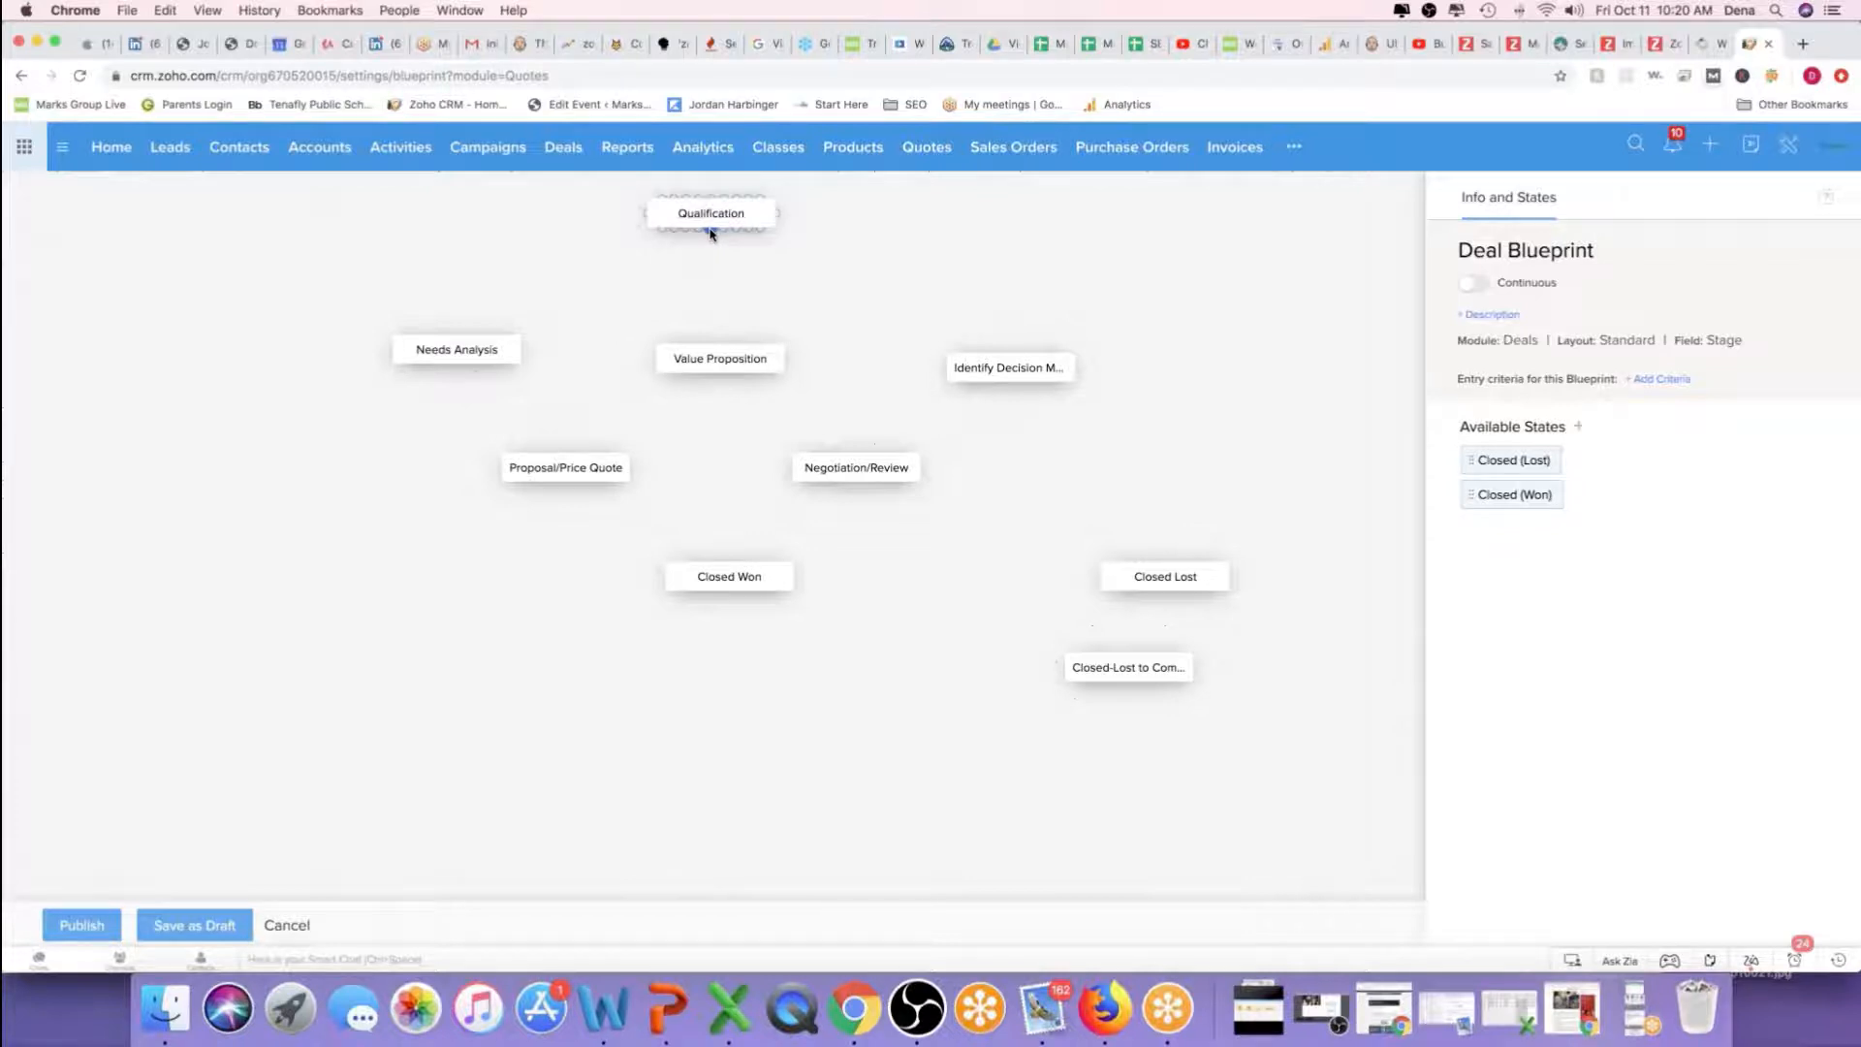
Connect Qualification to Needs Analysis, Needs Analysis to Value Proposition, and Value Proposition to Identify Decision Makers
drag(710, 233, 438, 338)
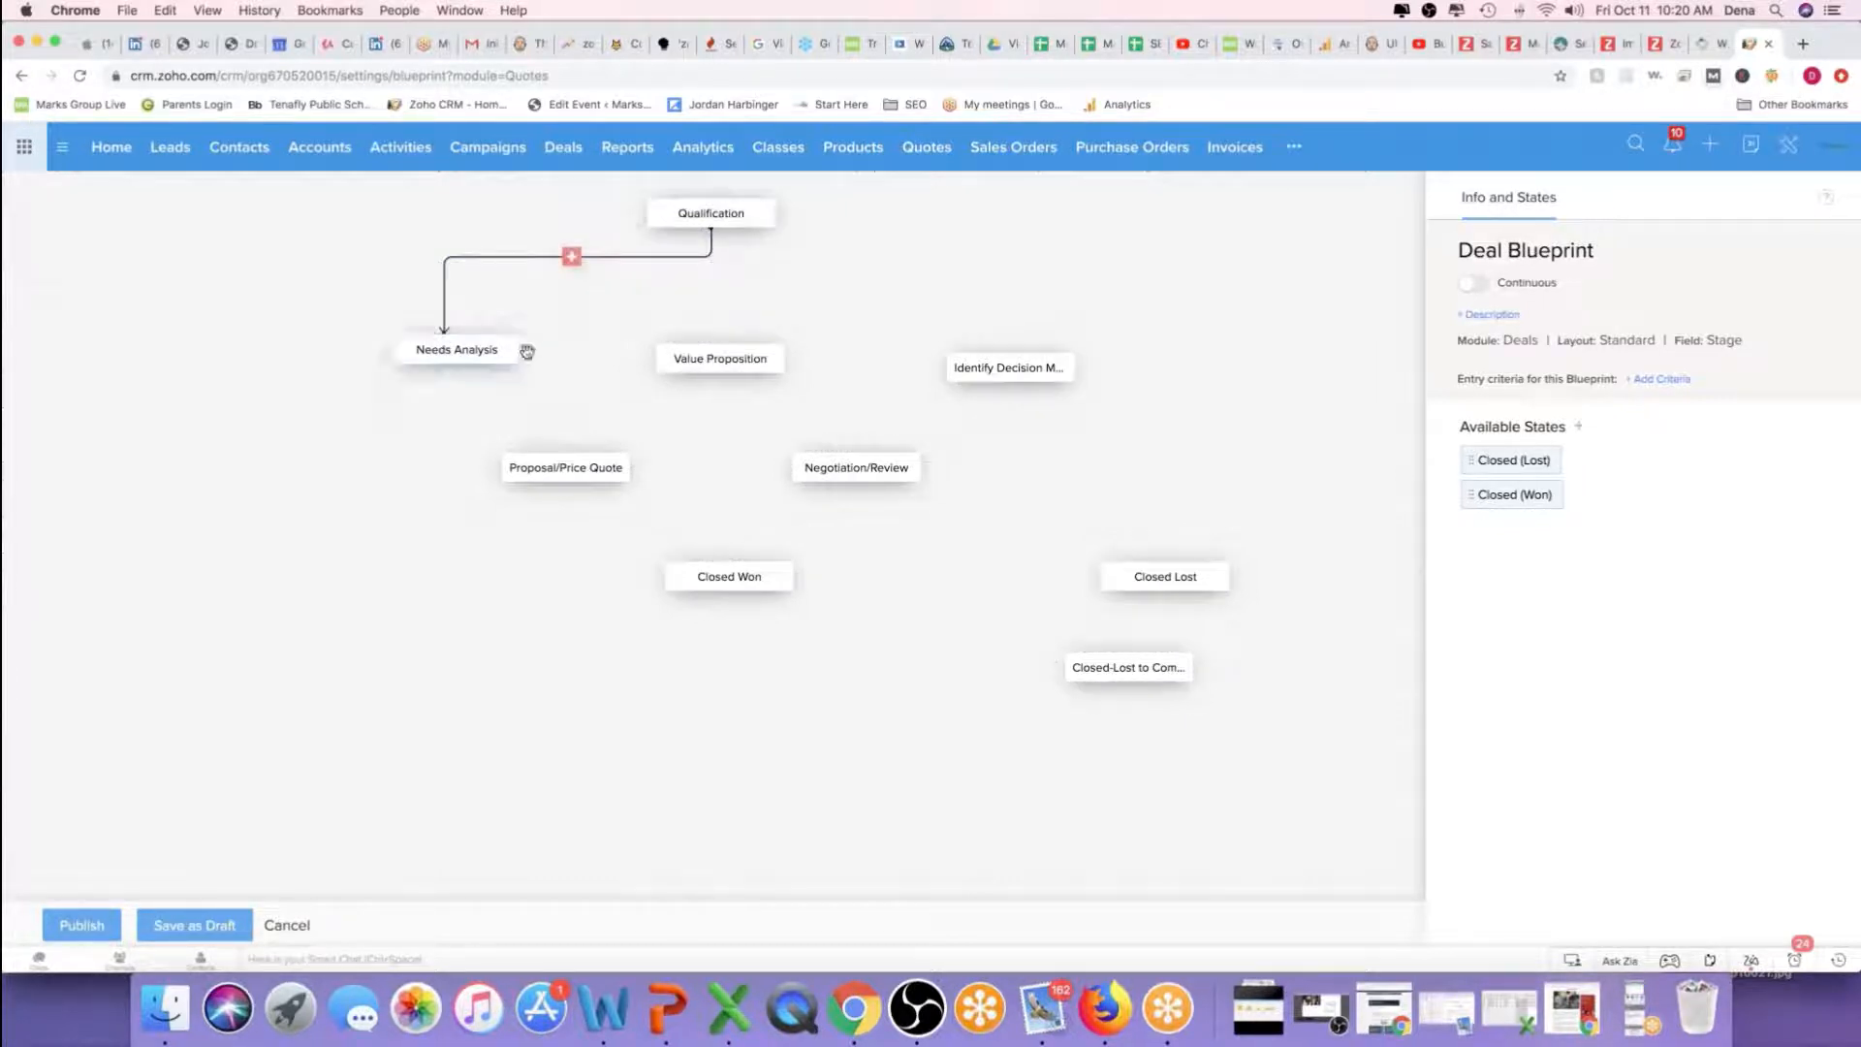
drag(523, 351, 657, 358)
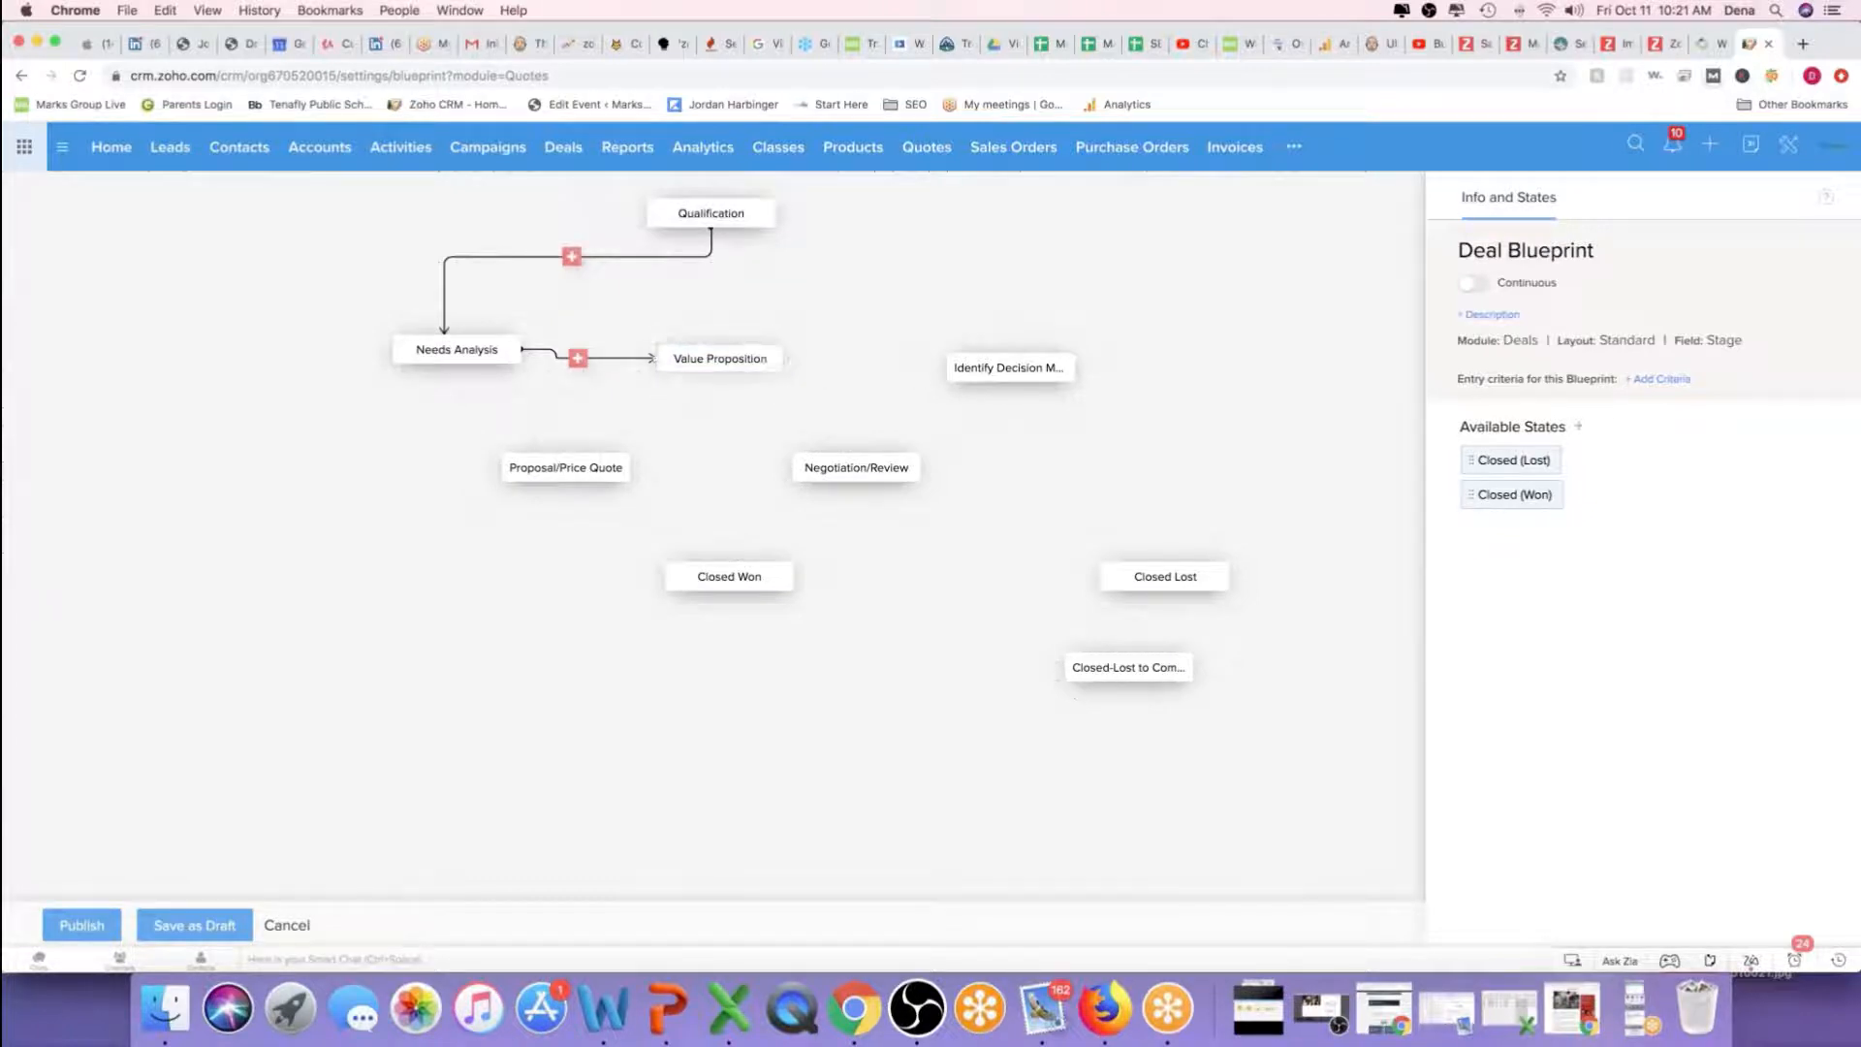
drag(786, 359, 947, 368)
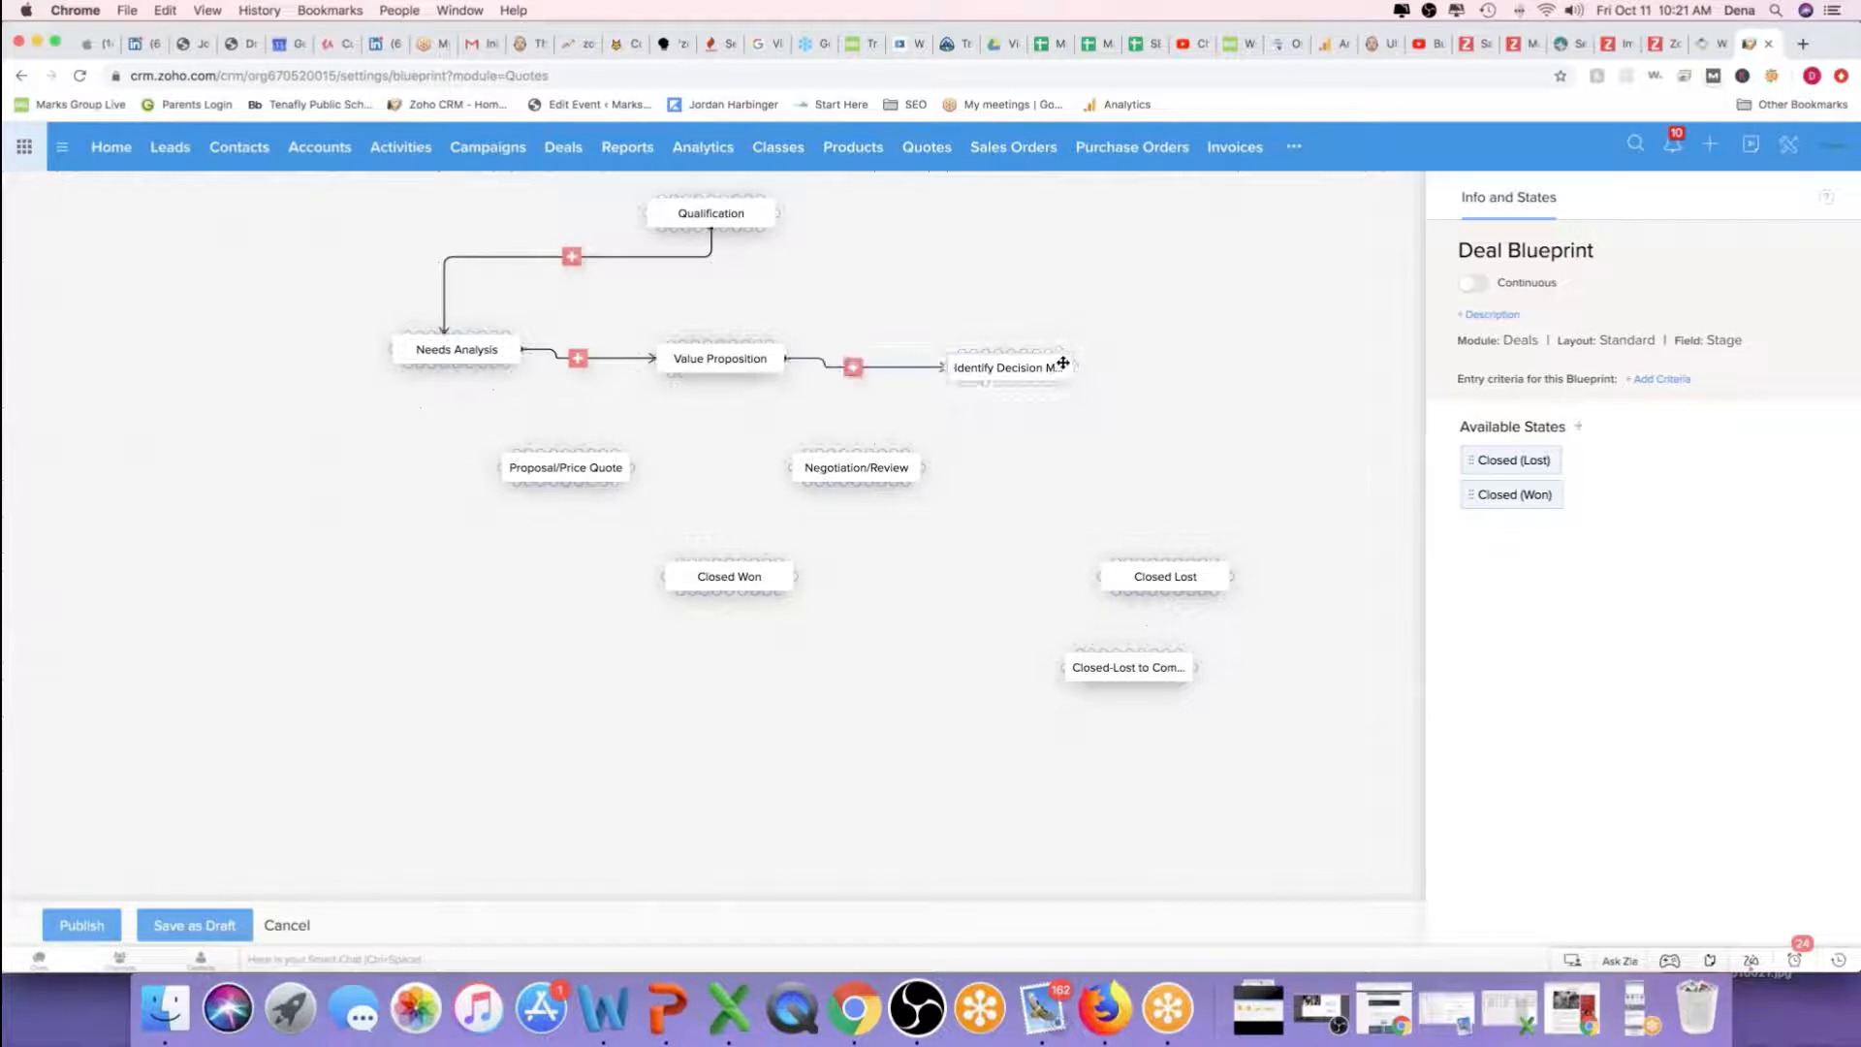
Align the Value Proposition and Identify Decision Makers states level with Needs Analysis so their connectors run straight
drag(1063, 363, 1063, 353)
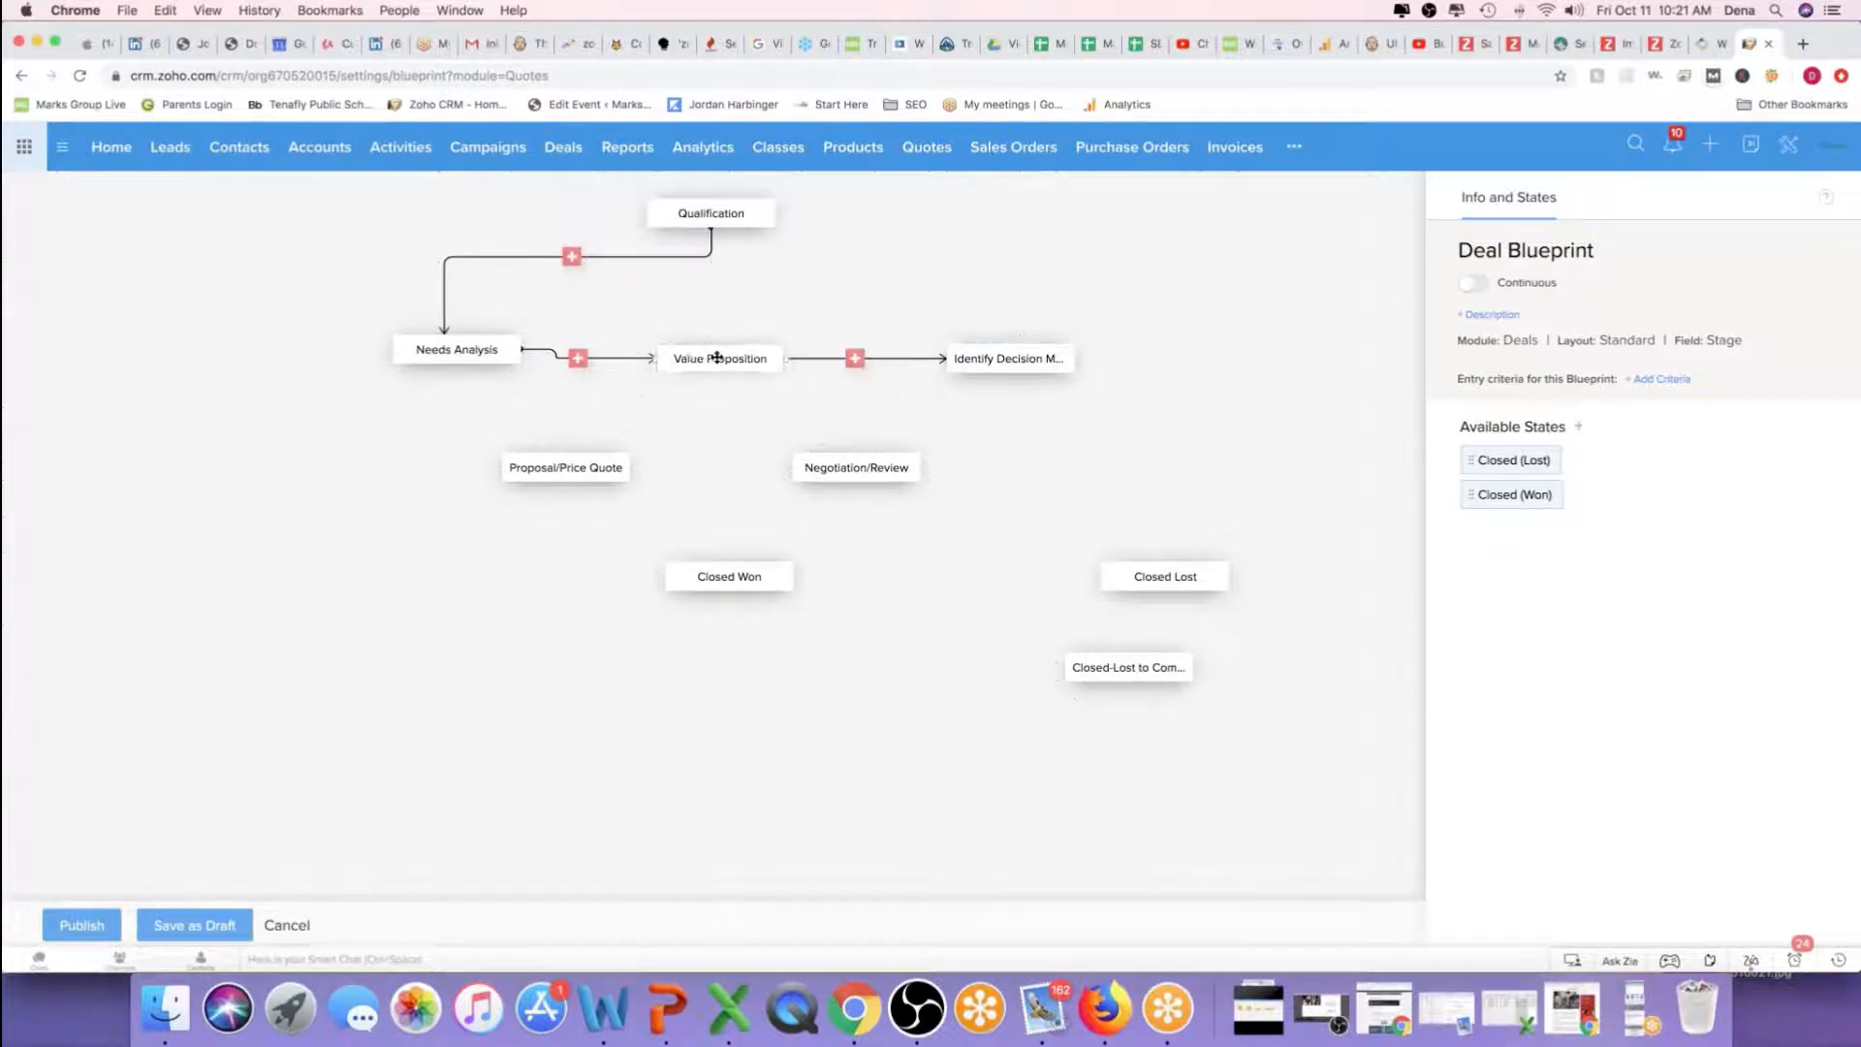
drag(717, 358, 716, 349)
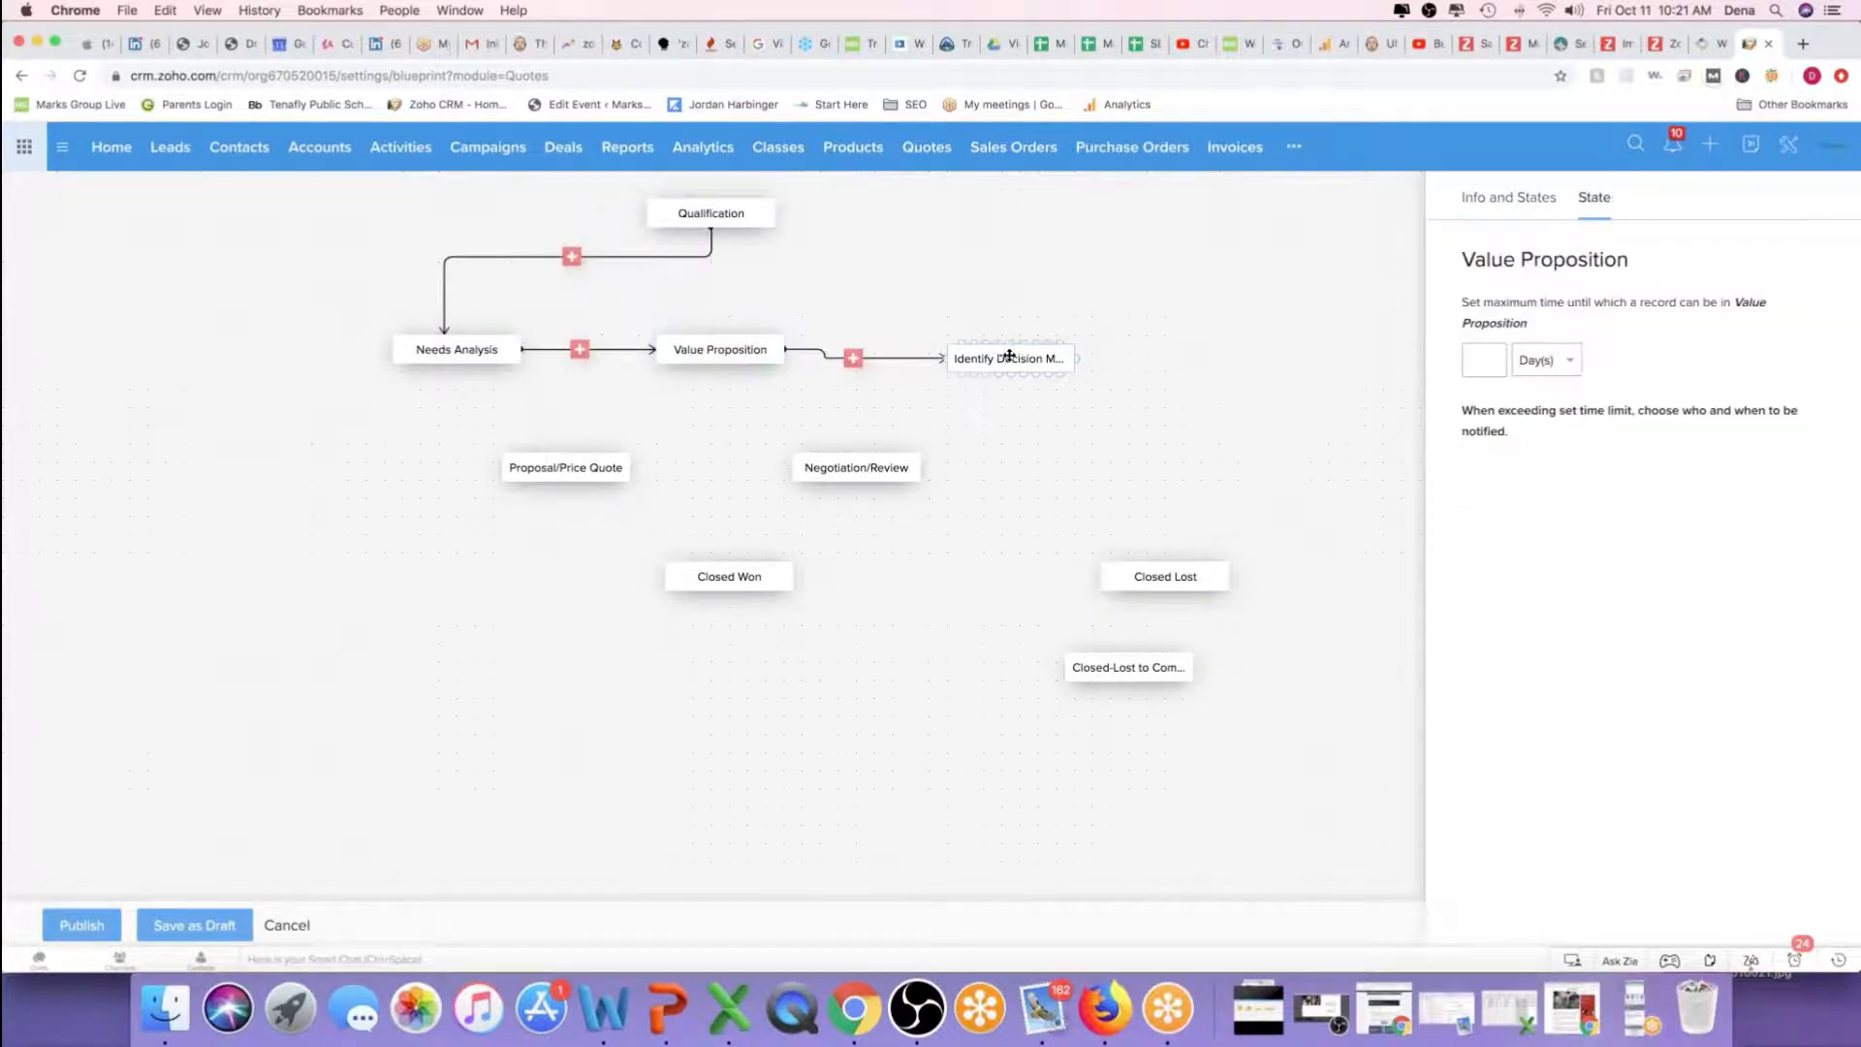
drag(1009, 356, 1008, 347)
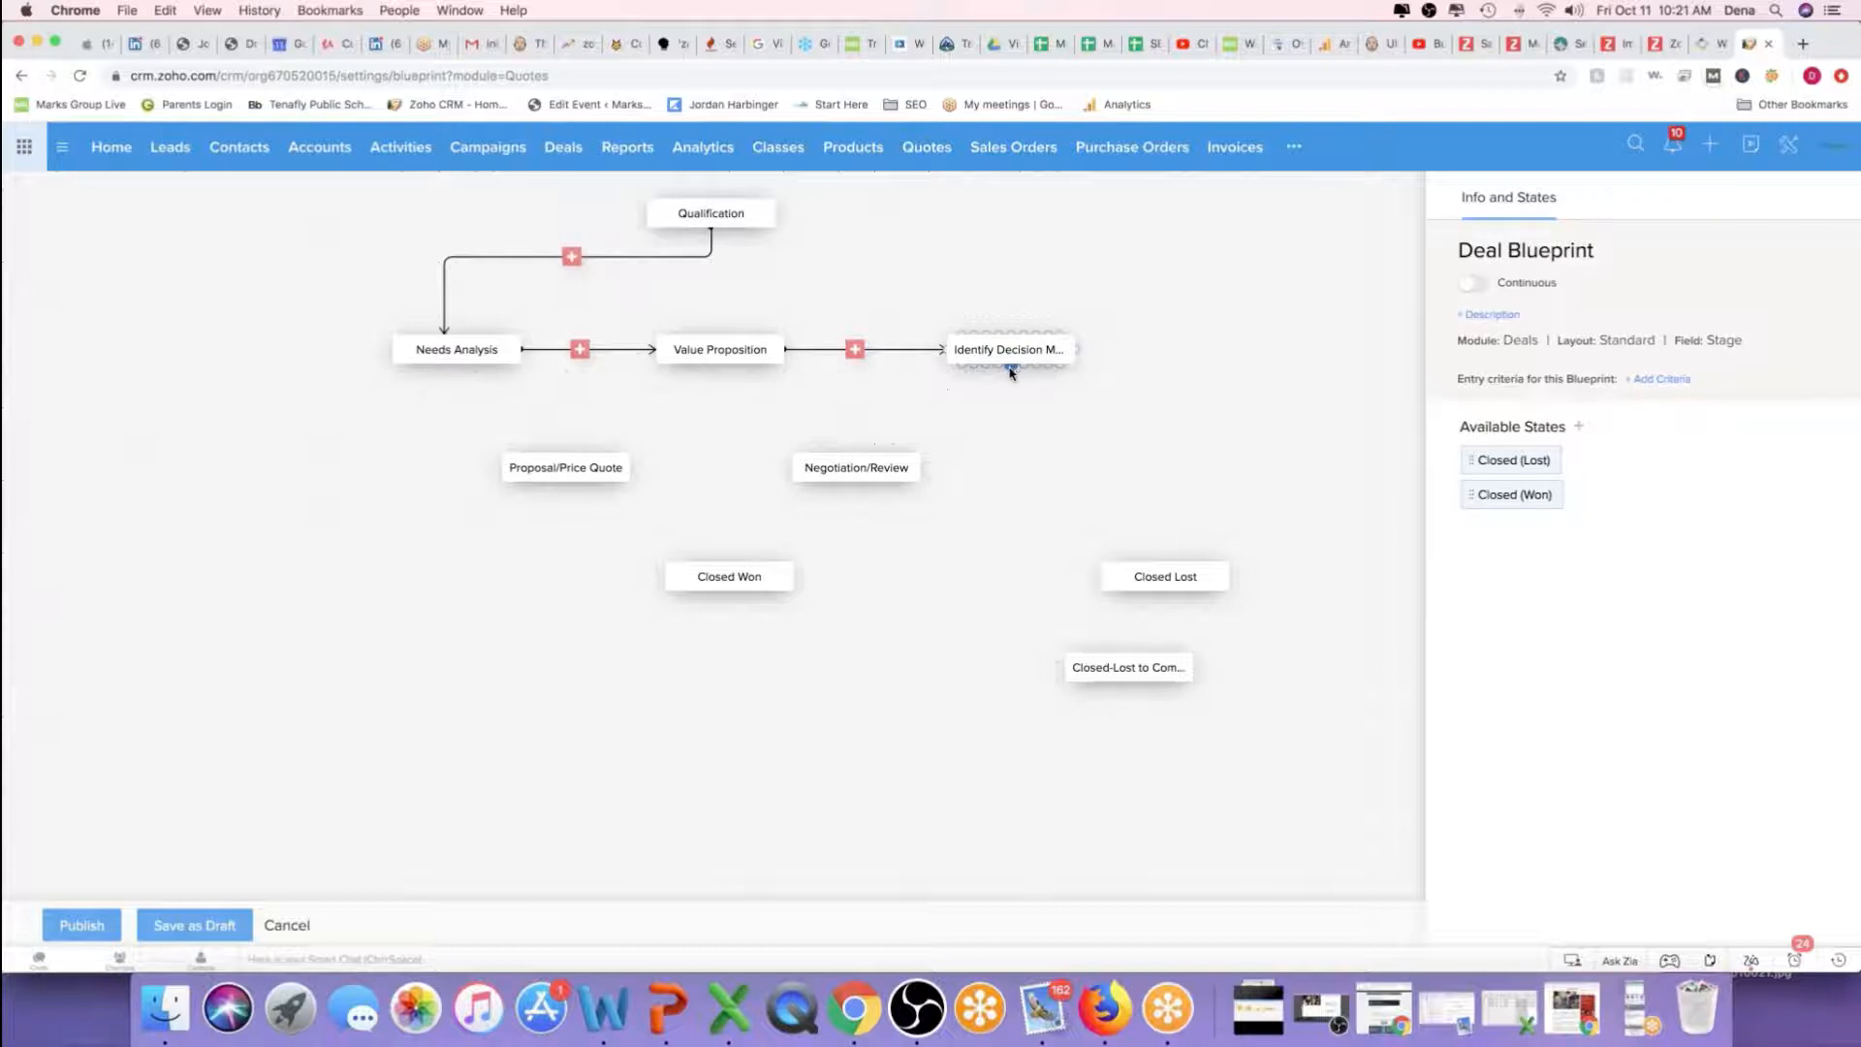
Connect Identify Decision Makers to Proposal/Price Quote, that state to Negotiation/Review, and Negotiation/Review to both Closed Won and Closed Lost
mouse_move(1010, 368)
mouse_down()
mouse_move(548, 439)
mouse_move(793, 467)
mouse_up()
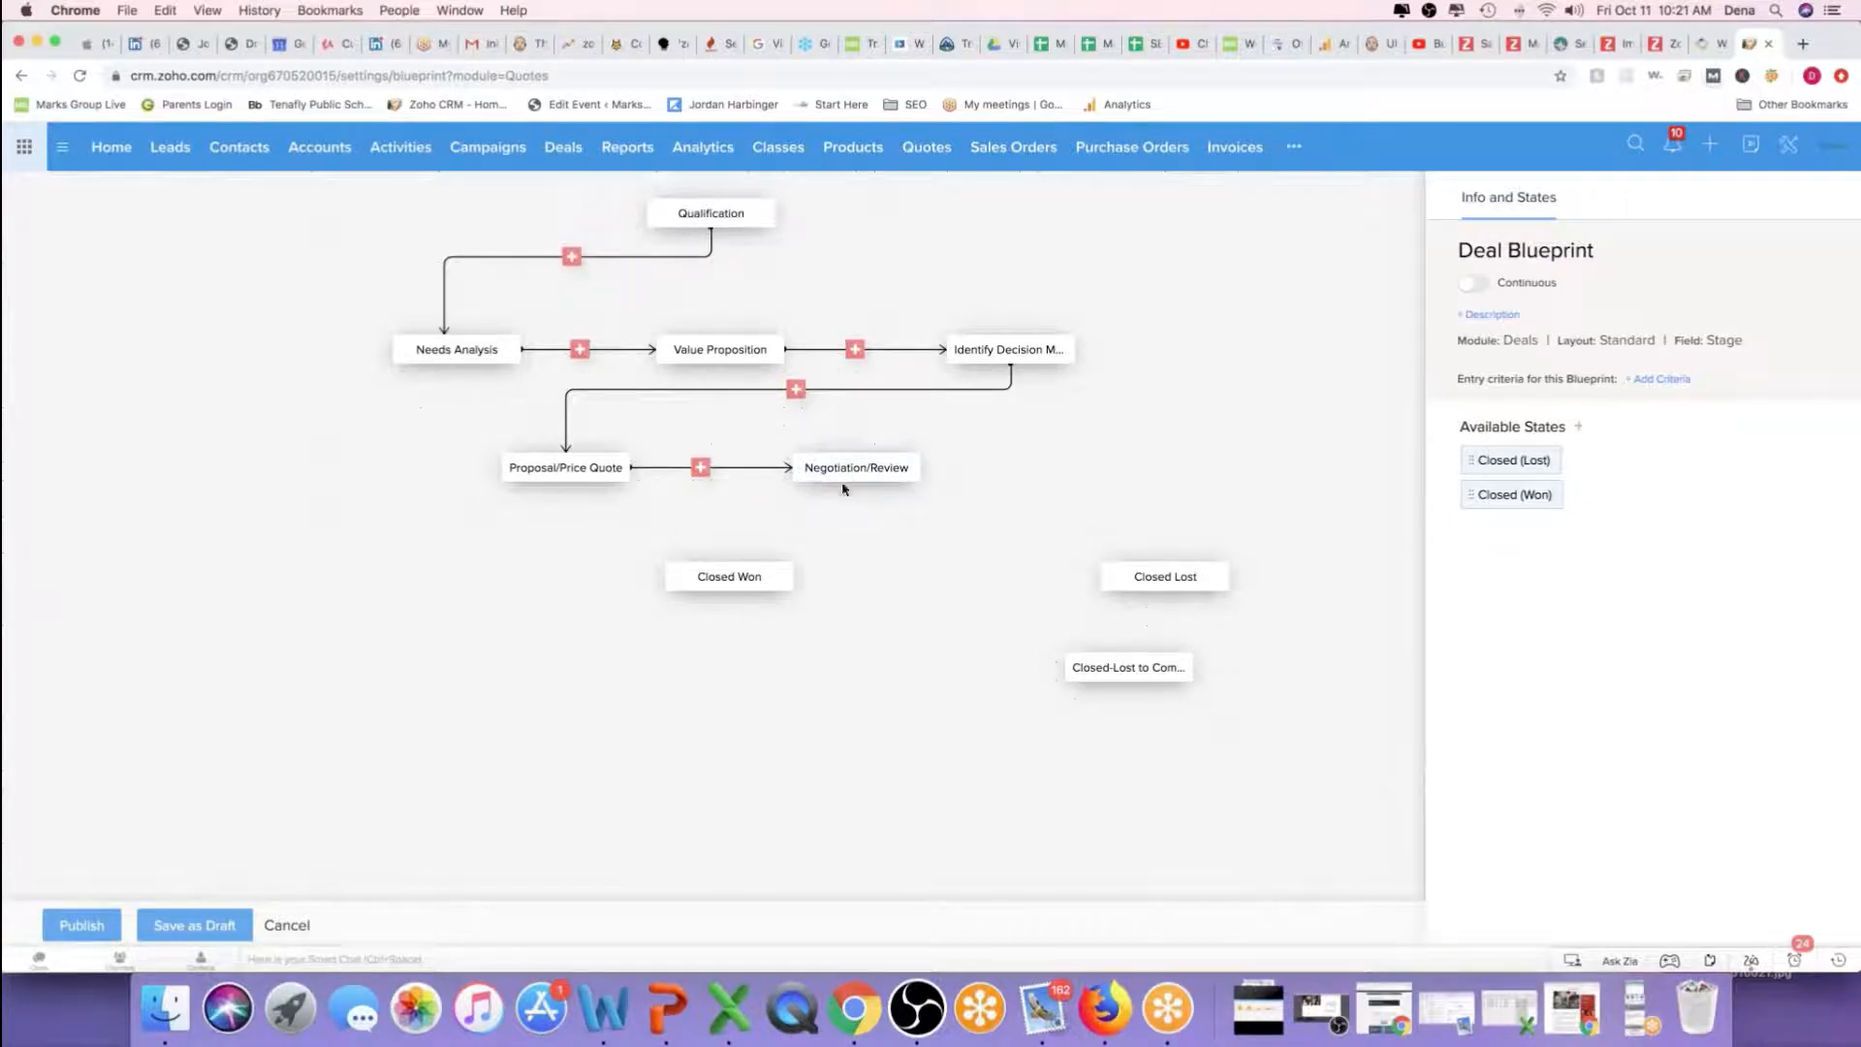
drag(807, 487, 720, 571)
drag(874, 484, 1184, 565)
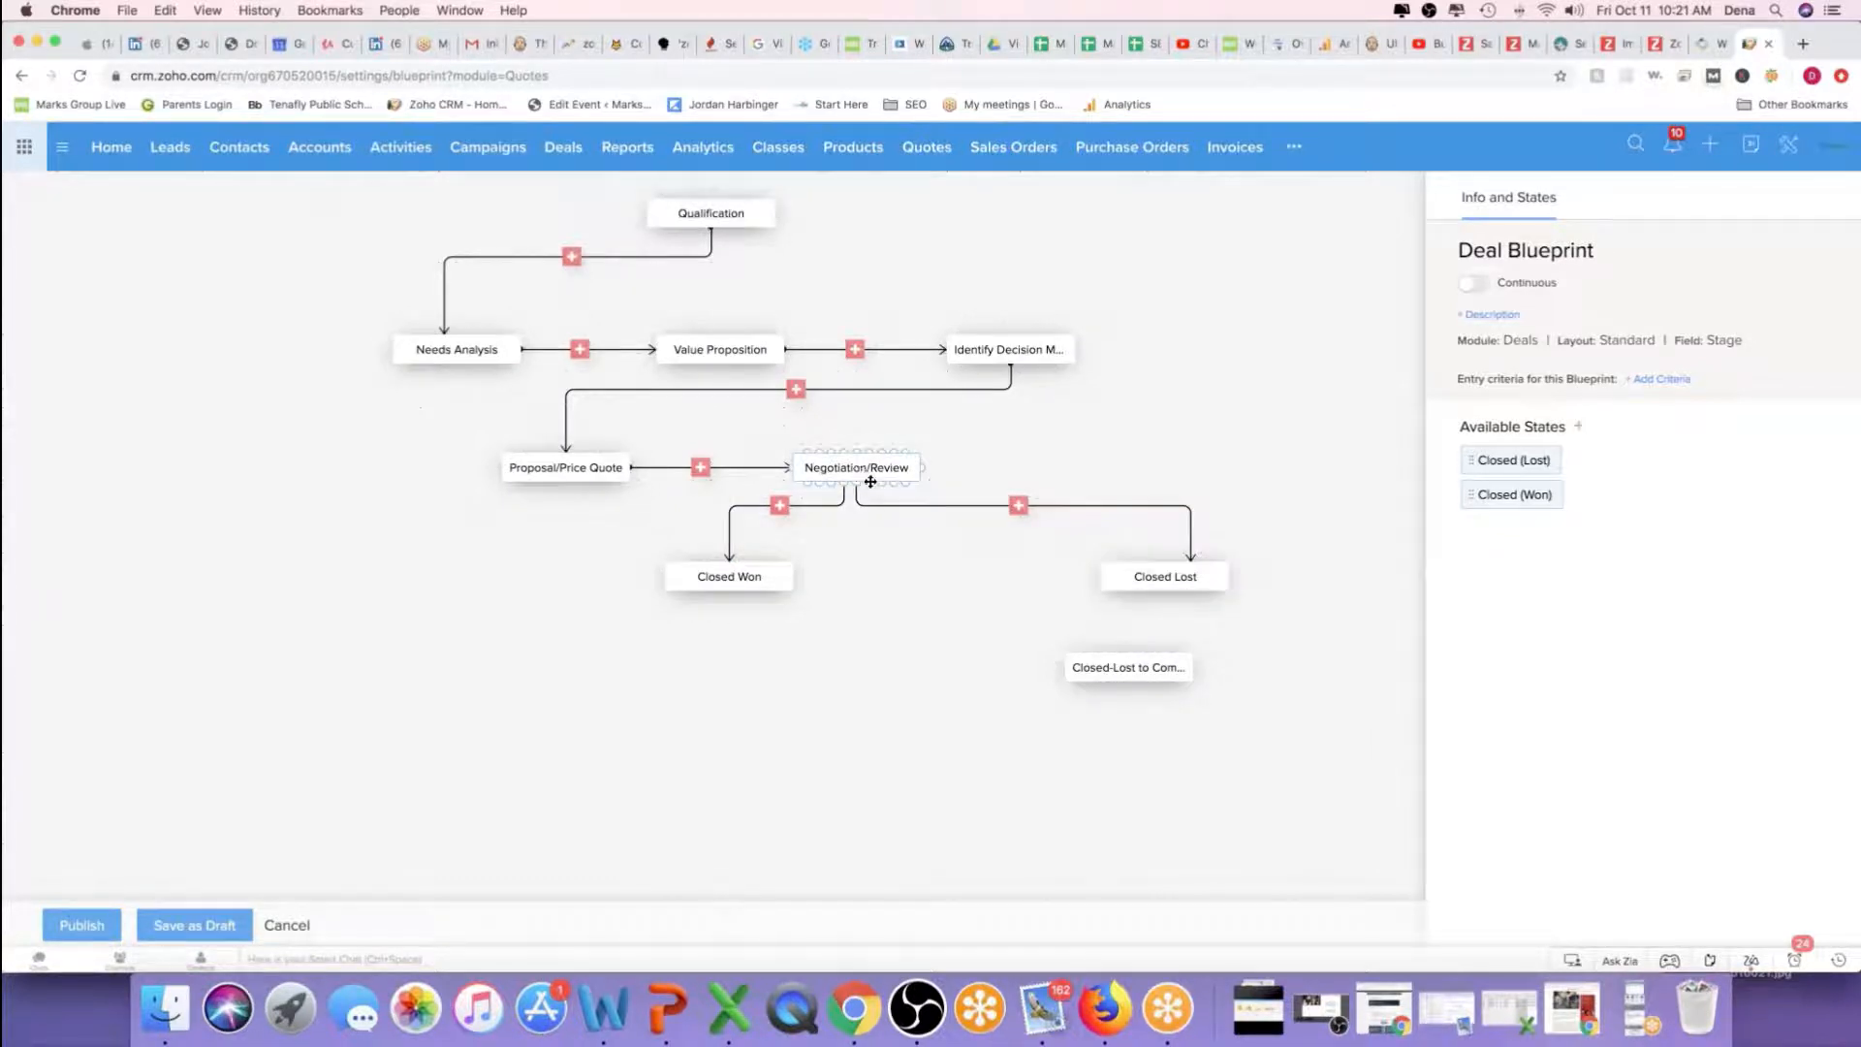
Connect Negotiation/Review to Closed-Lost to Competition and reposition both lost states so their branches are spread apart
drag(870, 481, 1213, 447)
drag(1298, 502, 970, 719)
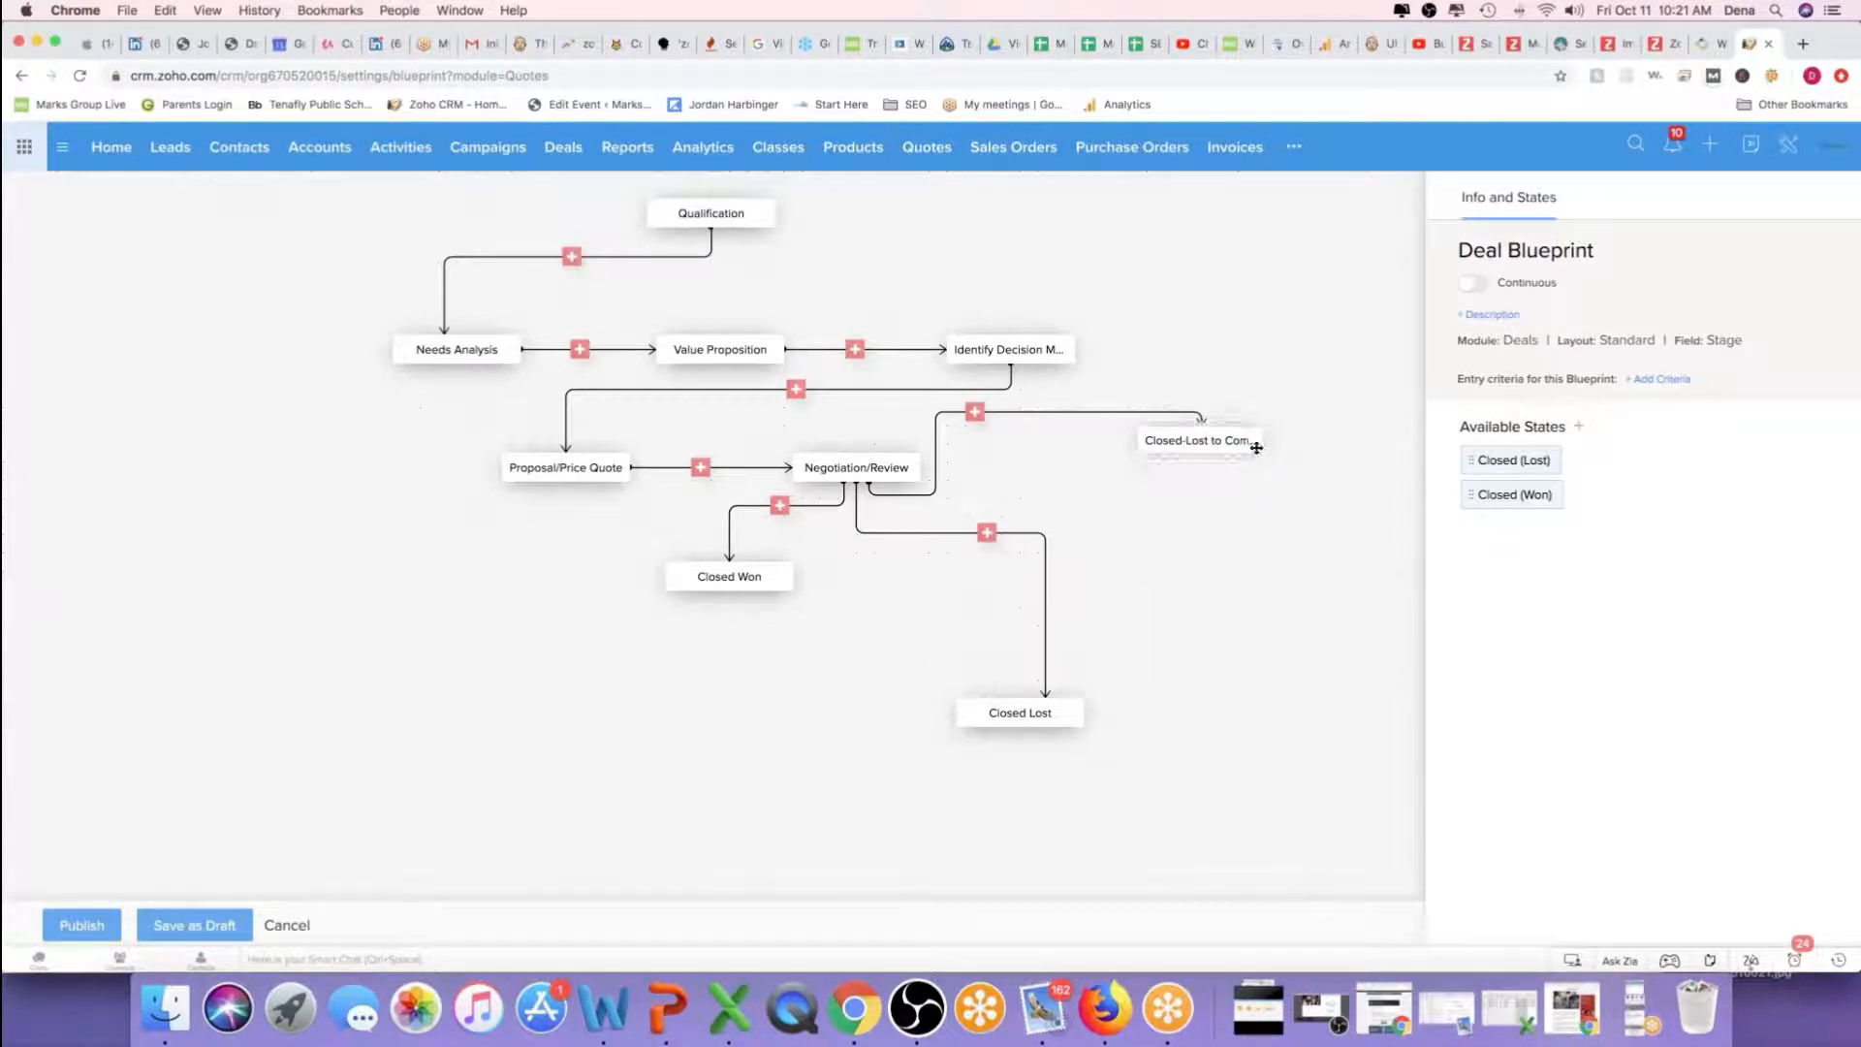
drag(1258, 458, 1290, 540)
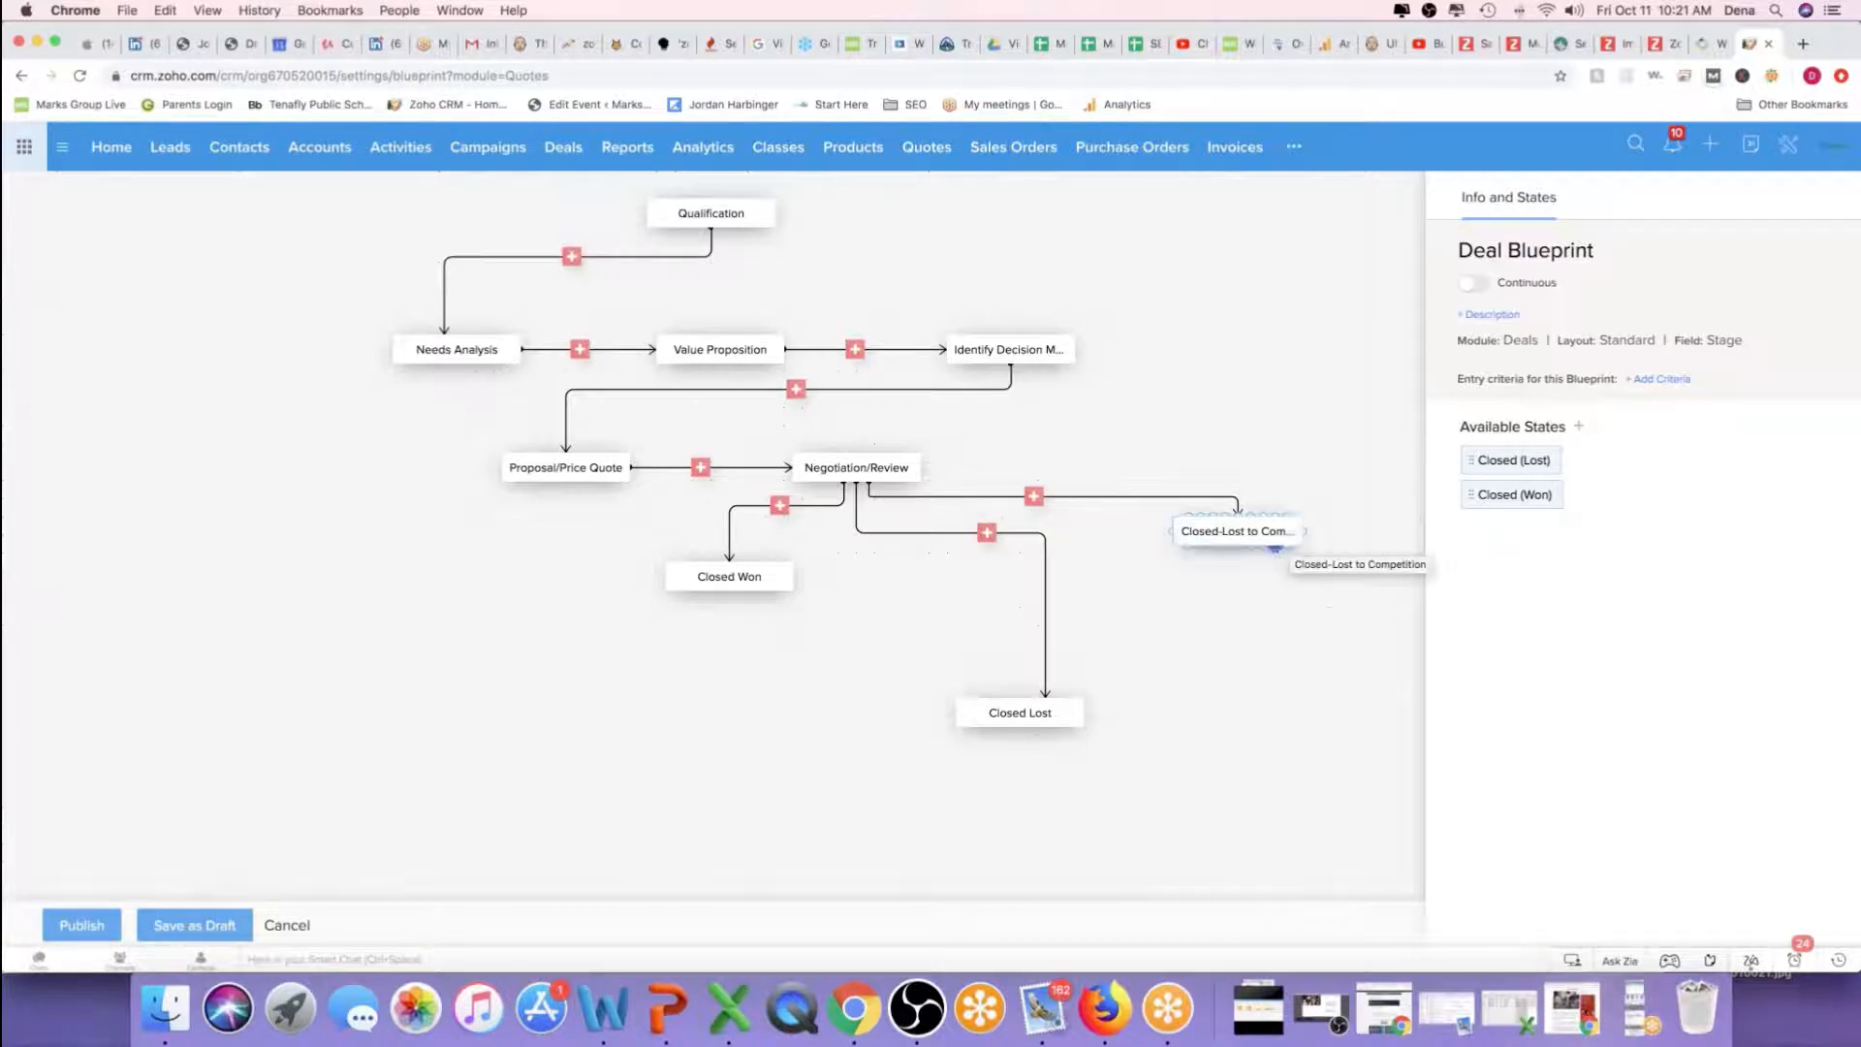
click(1635, 1003)
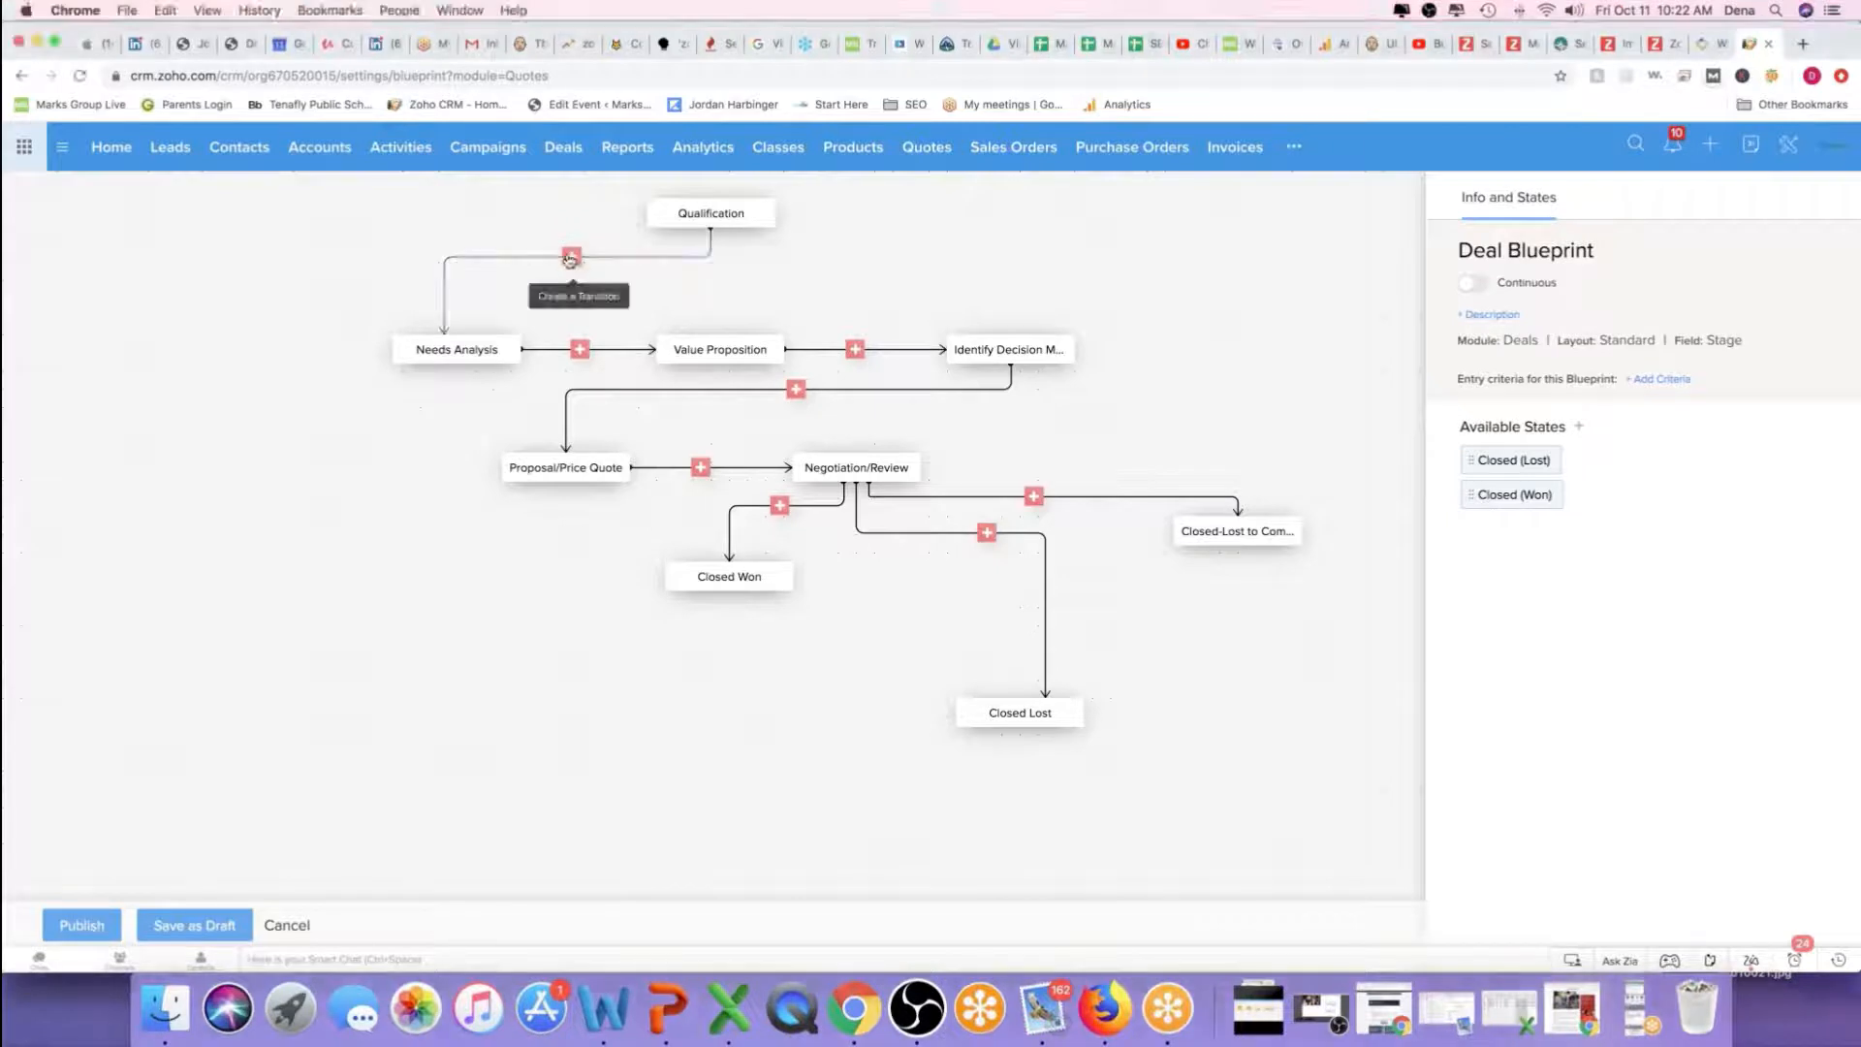
Start a transition between Qualification and Needs Analysis and name it "Contact Talk"
click(570, 258)
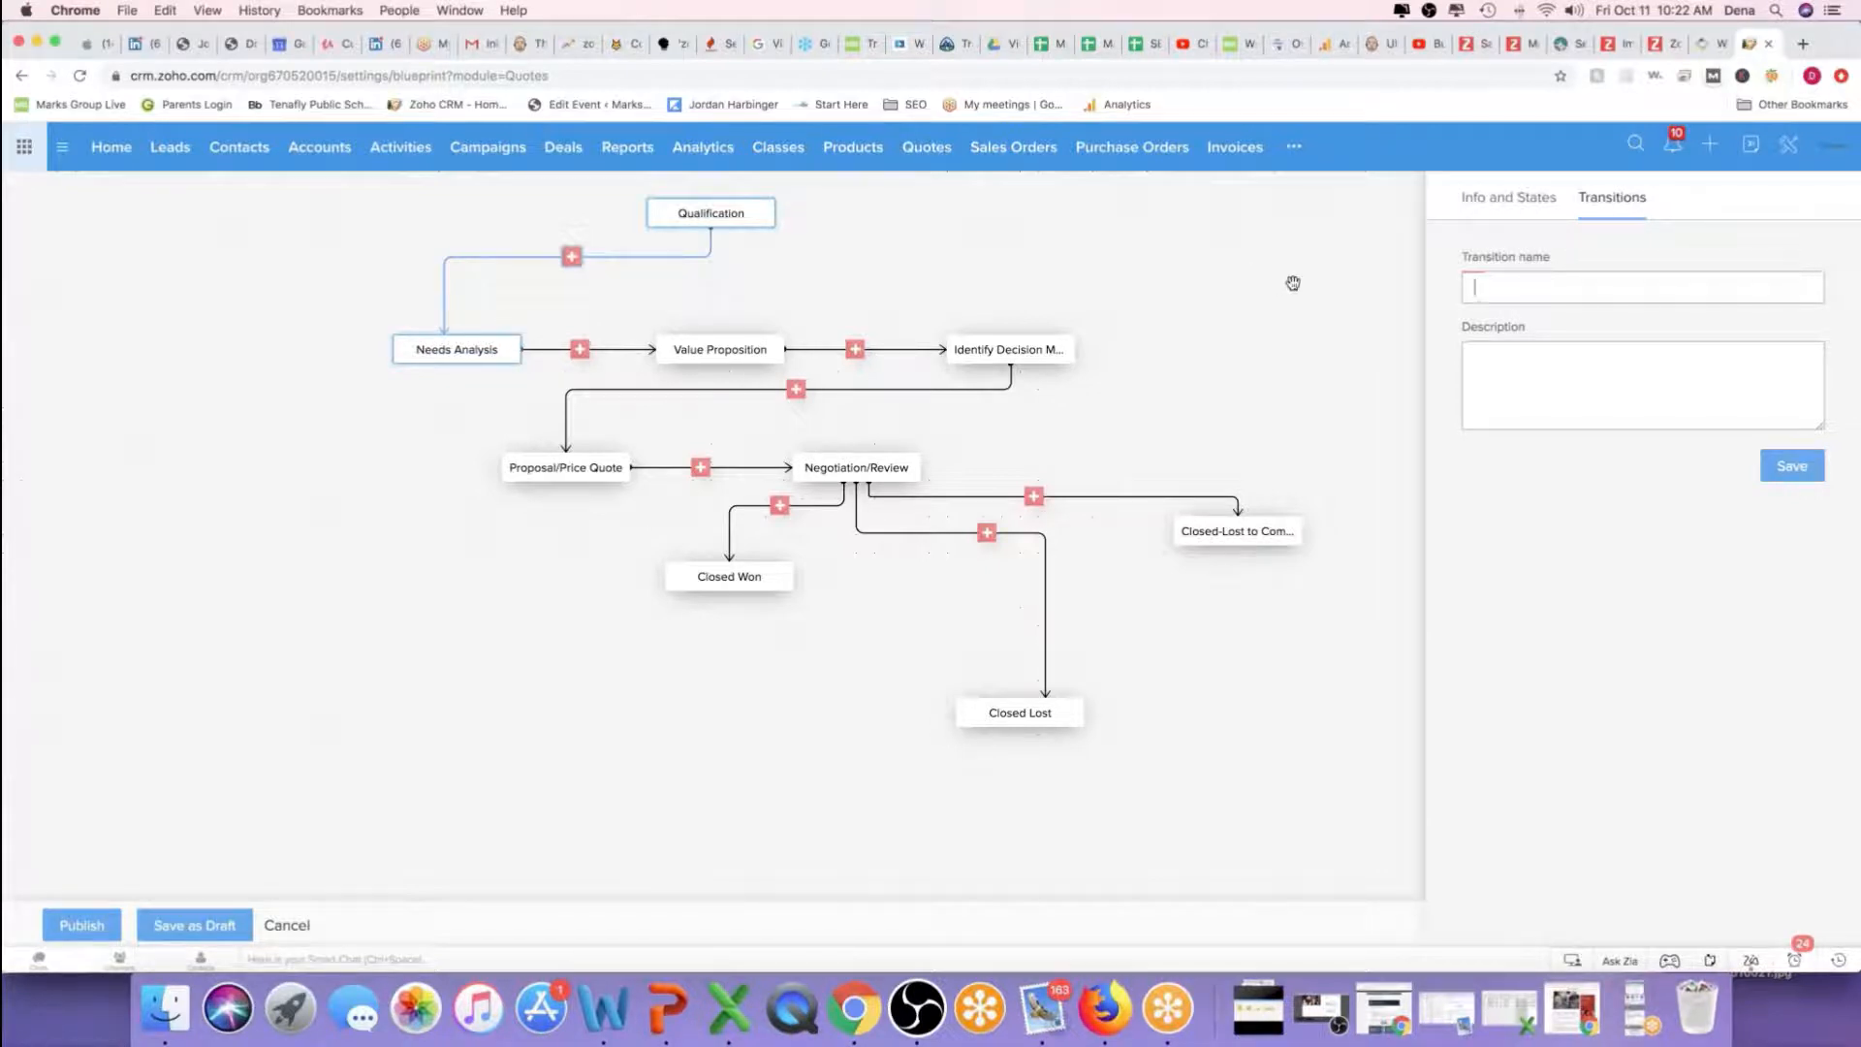
text(ac)
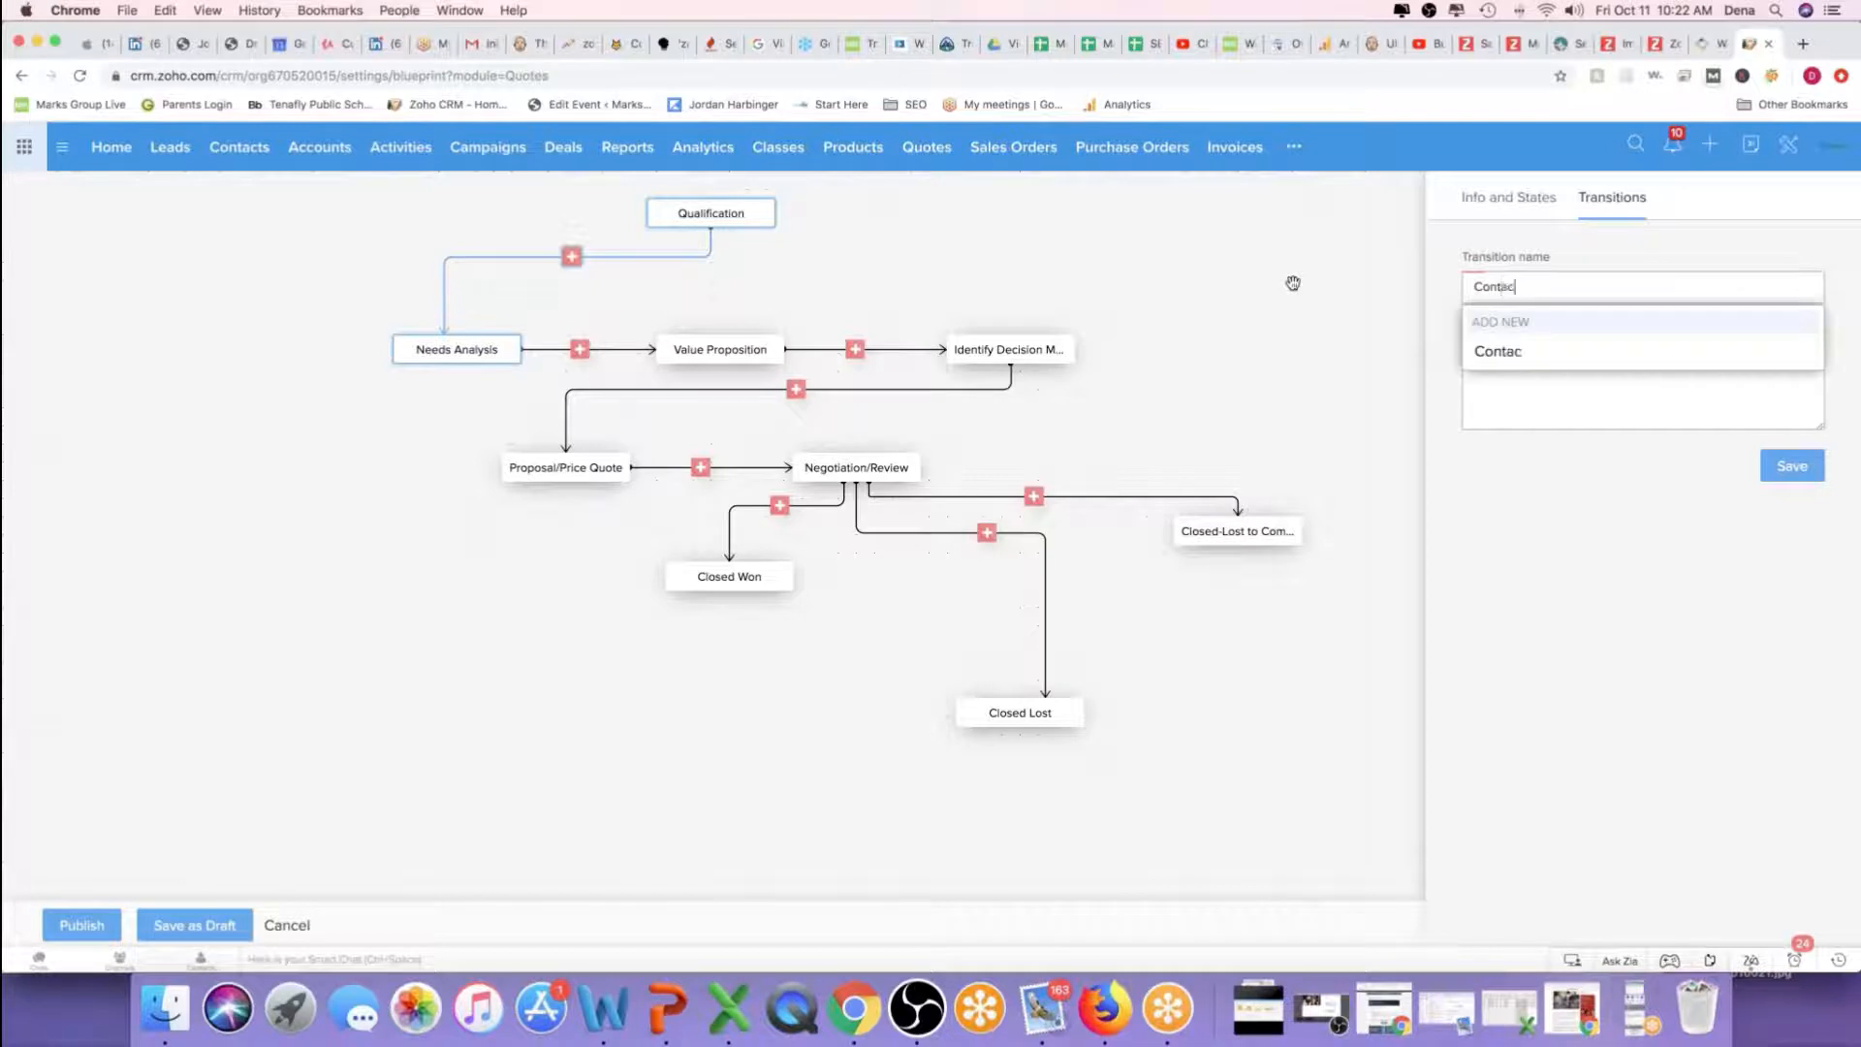
text(t)
key(BackSpace)
text(Have discussion with)
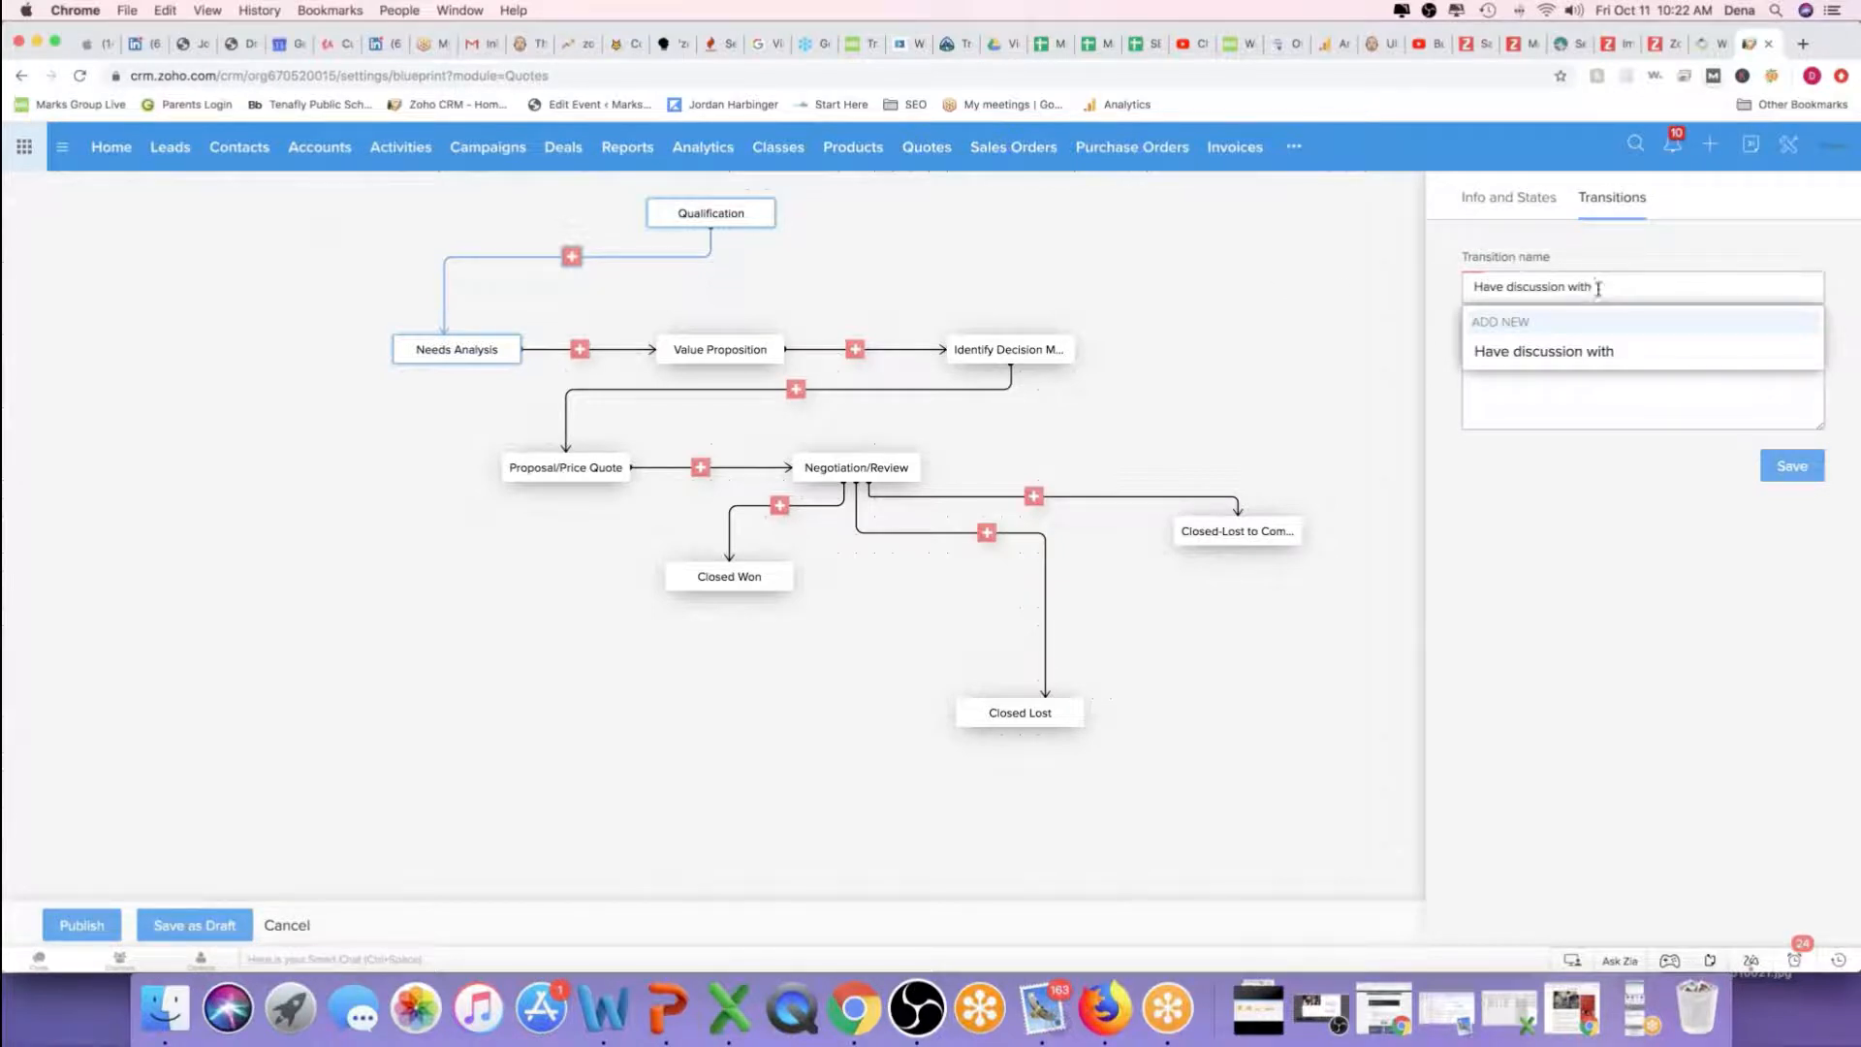
drag(1598, 288, 1458, 287)
text(Co)
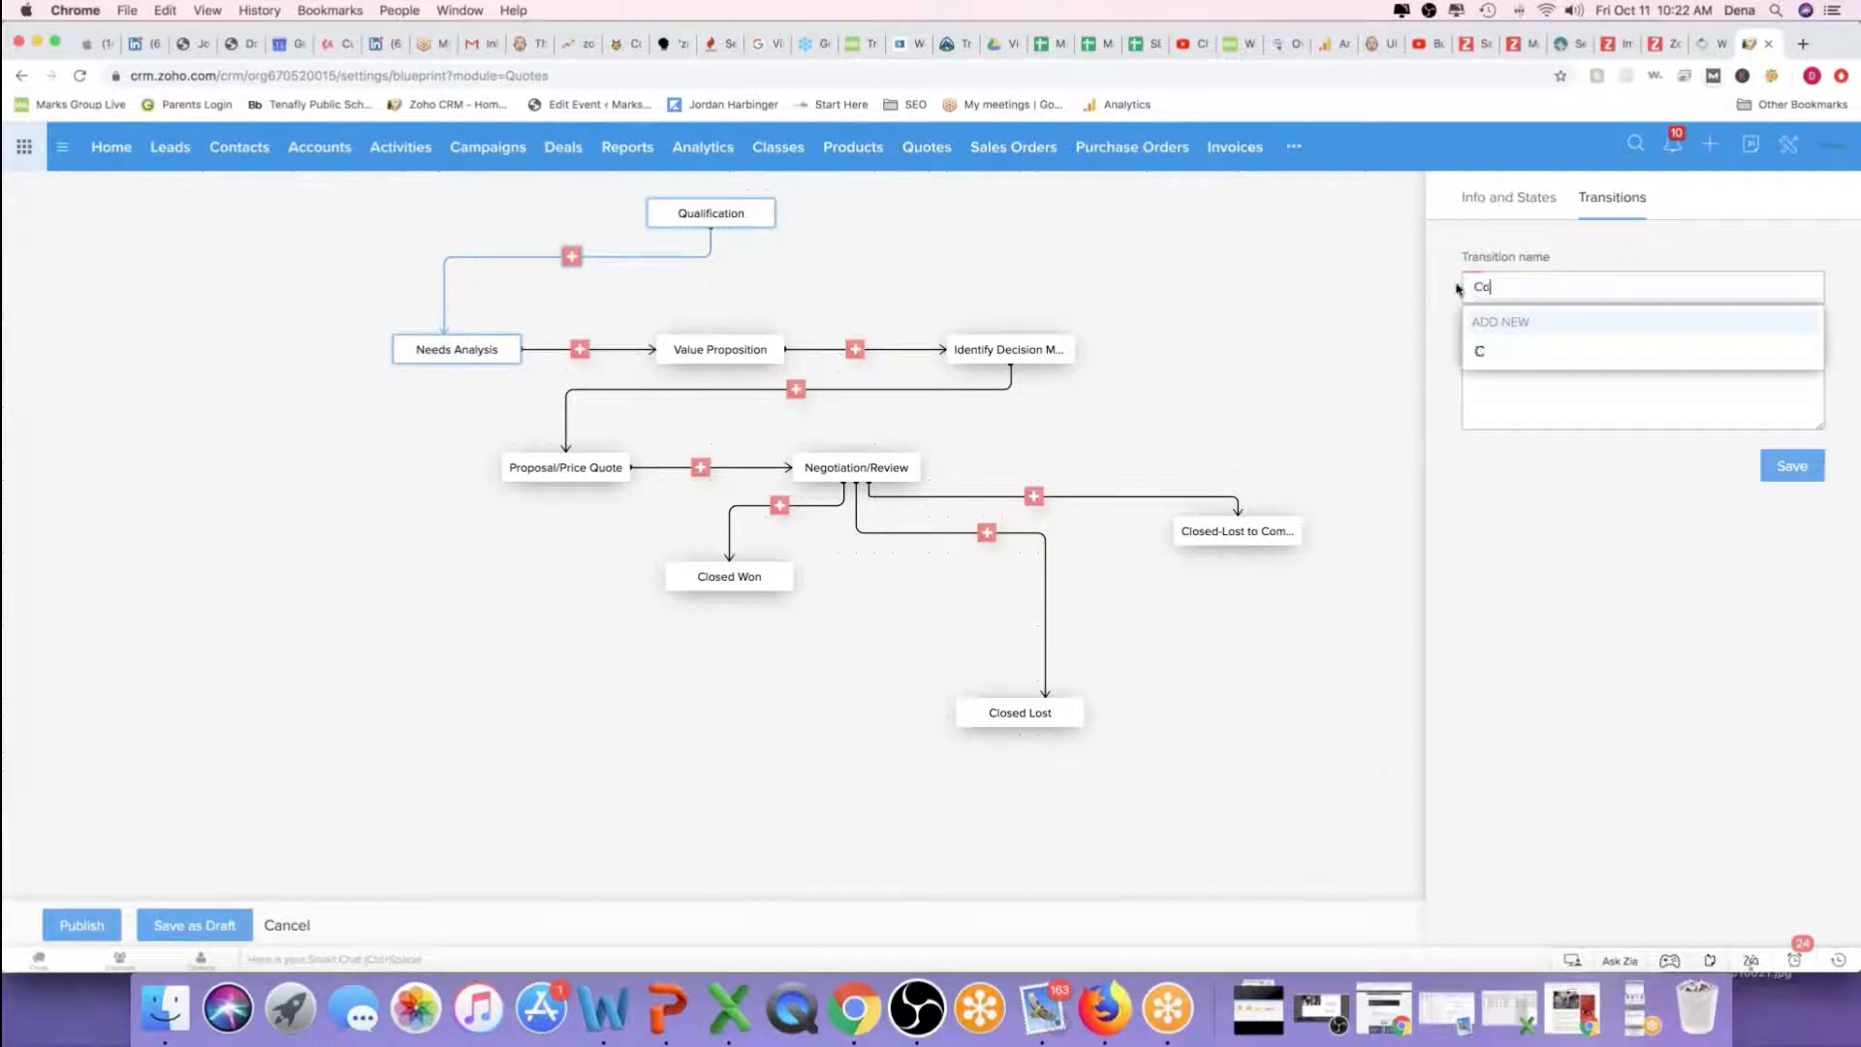
text(ntact)
key(BackSpace)
text(Talk)
Describe the Contact Talk transition as "Talk with the contact on what they want with this new deal." and save it
click(1543, 391)
text(Ta)
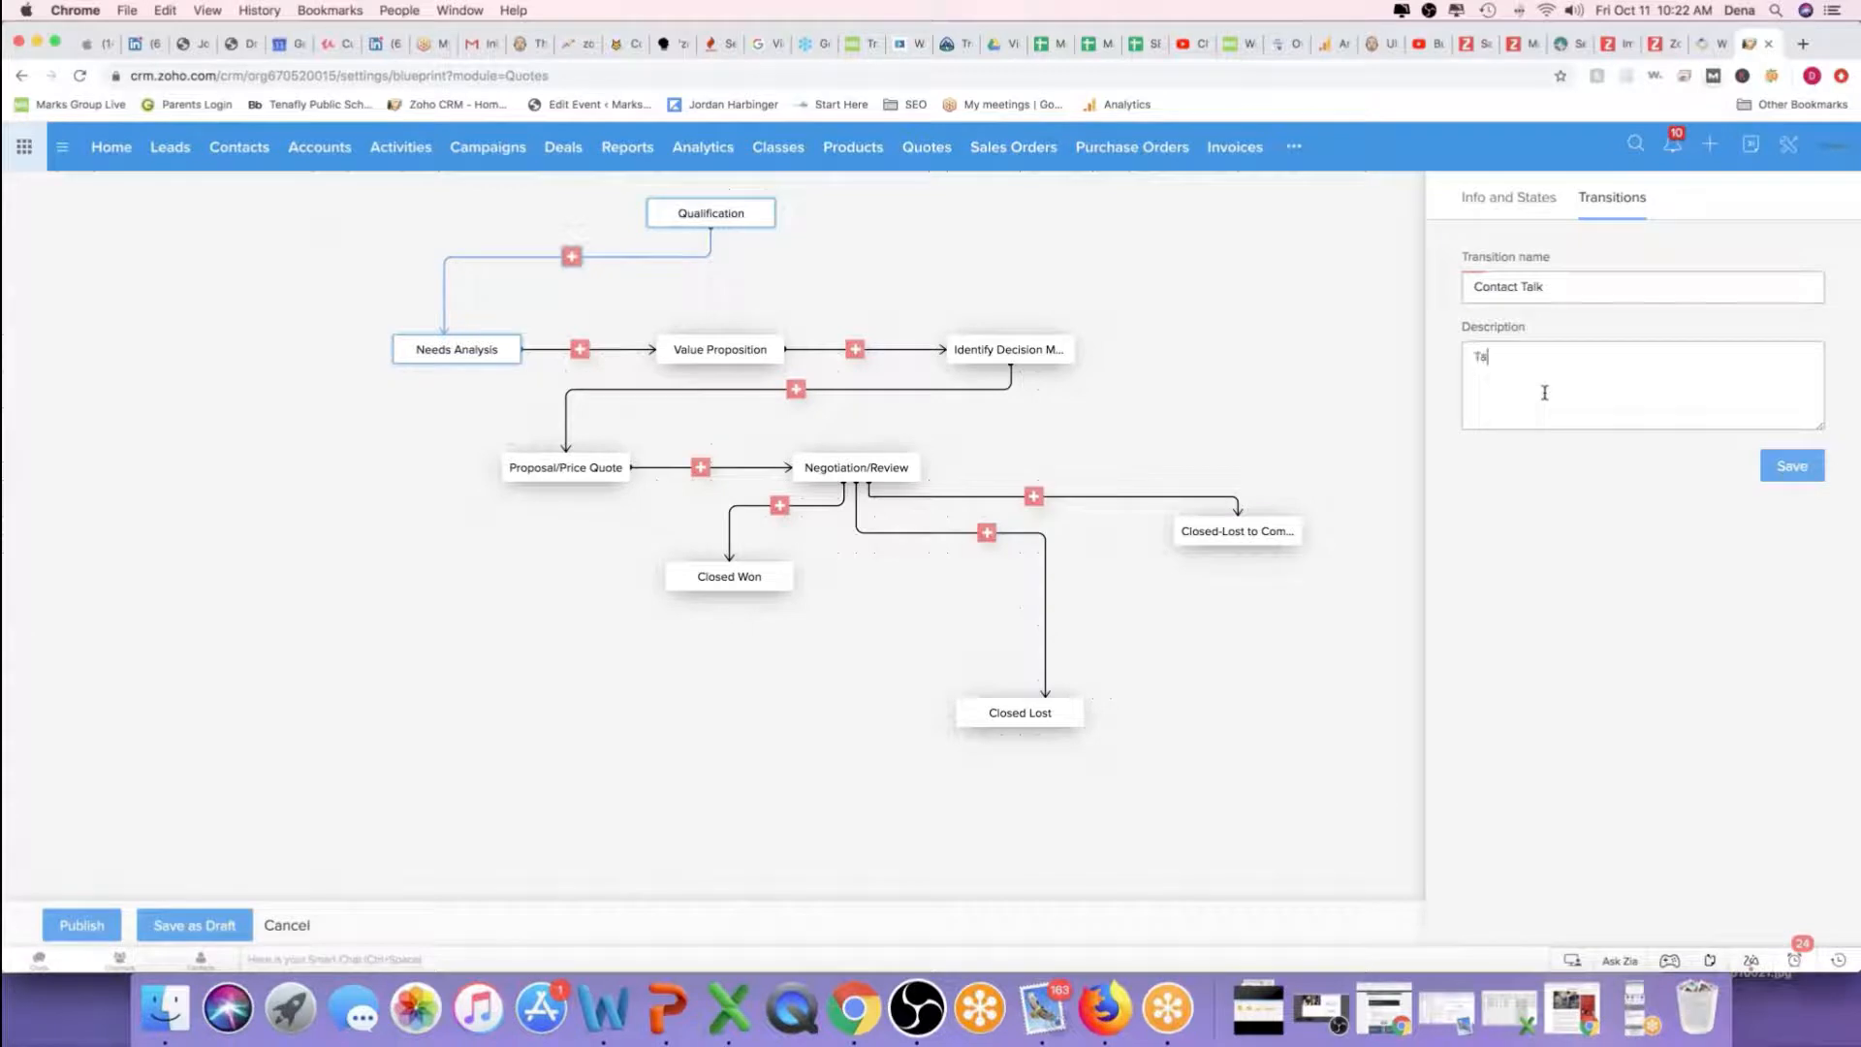
text(lk with the contact on what they )
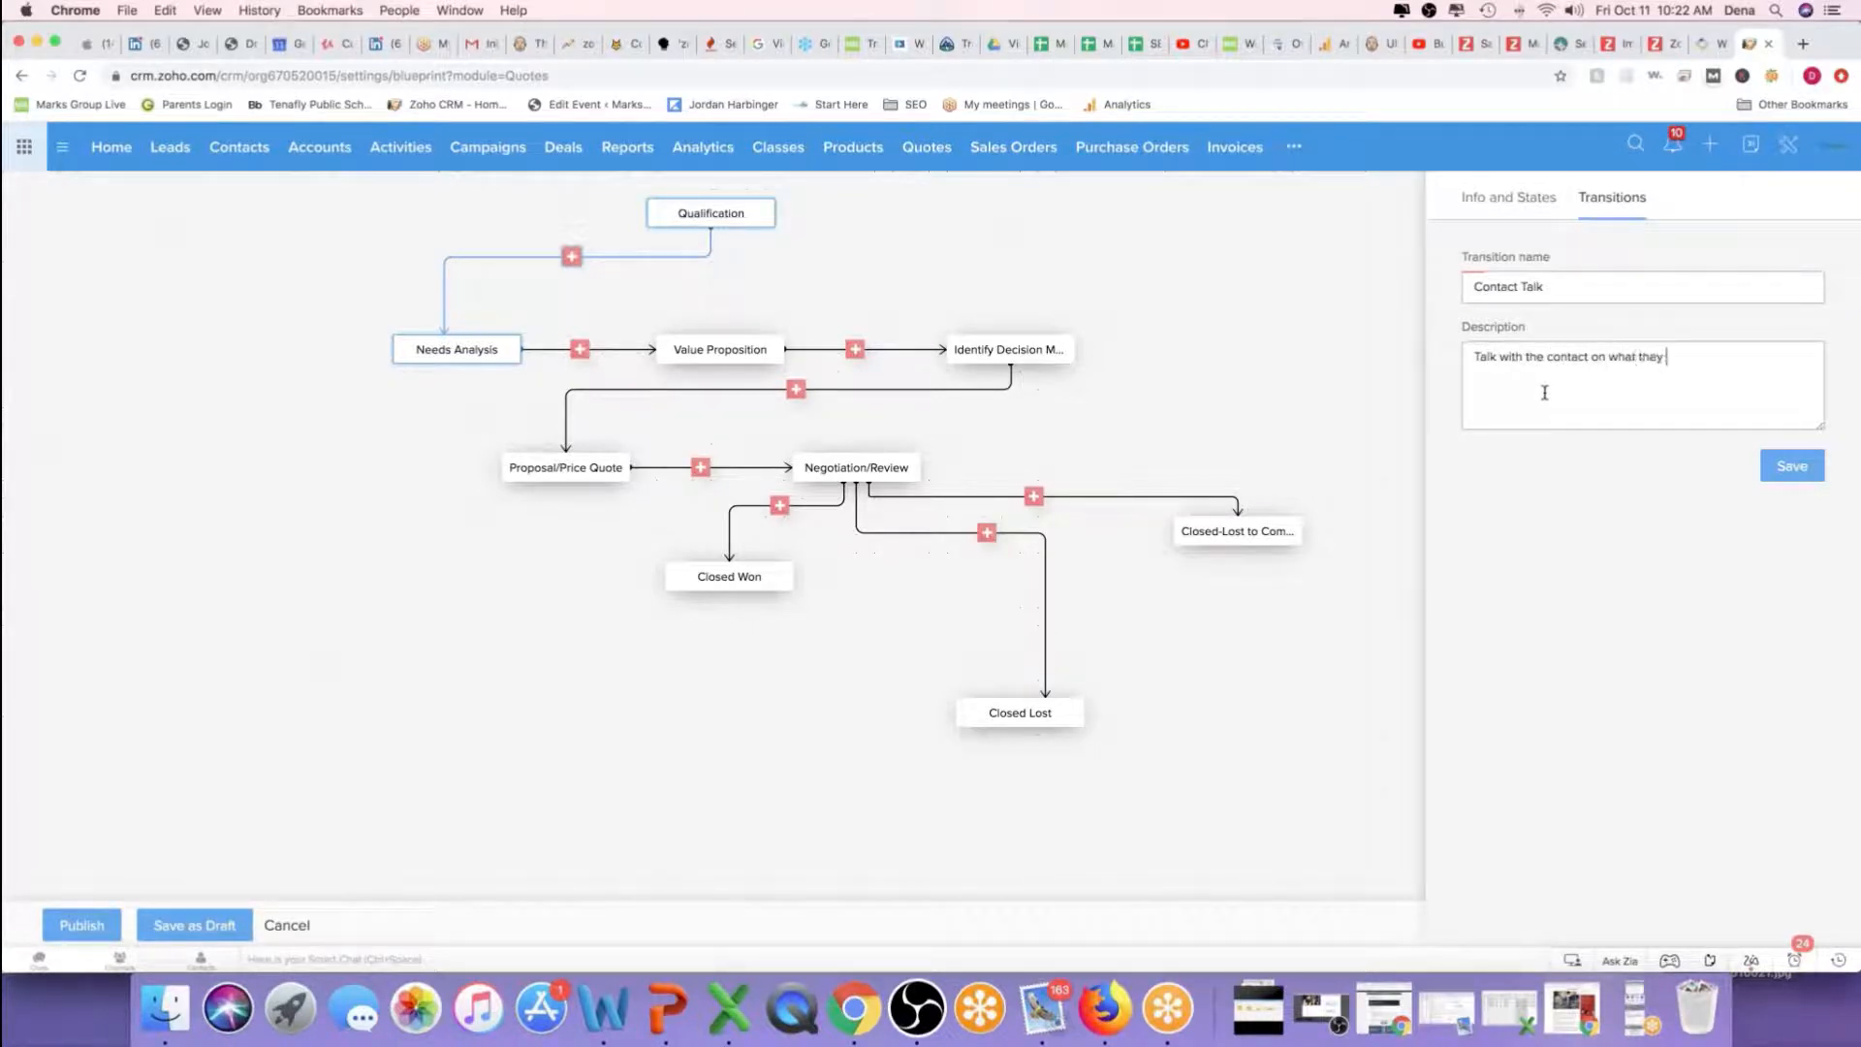
text(went with this new deal.)
click(1803, 473)
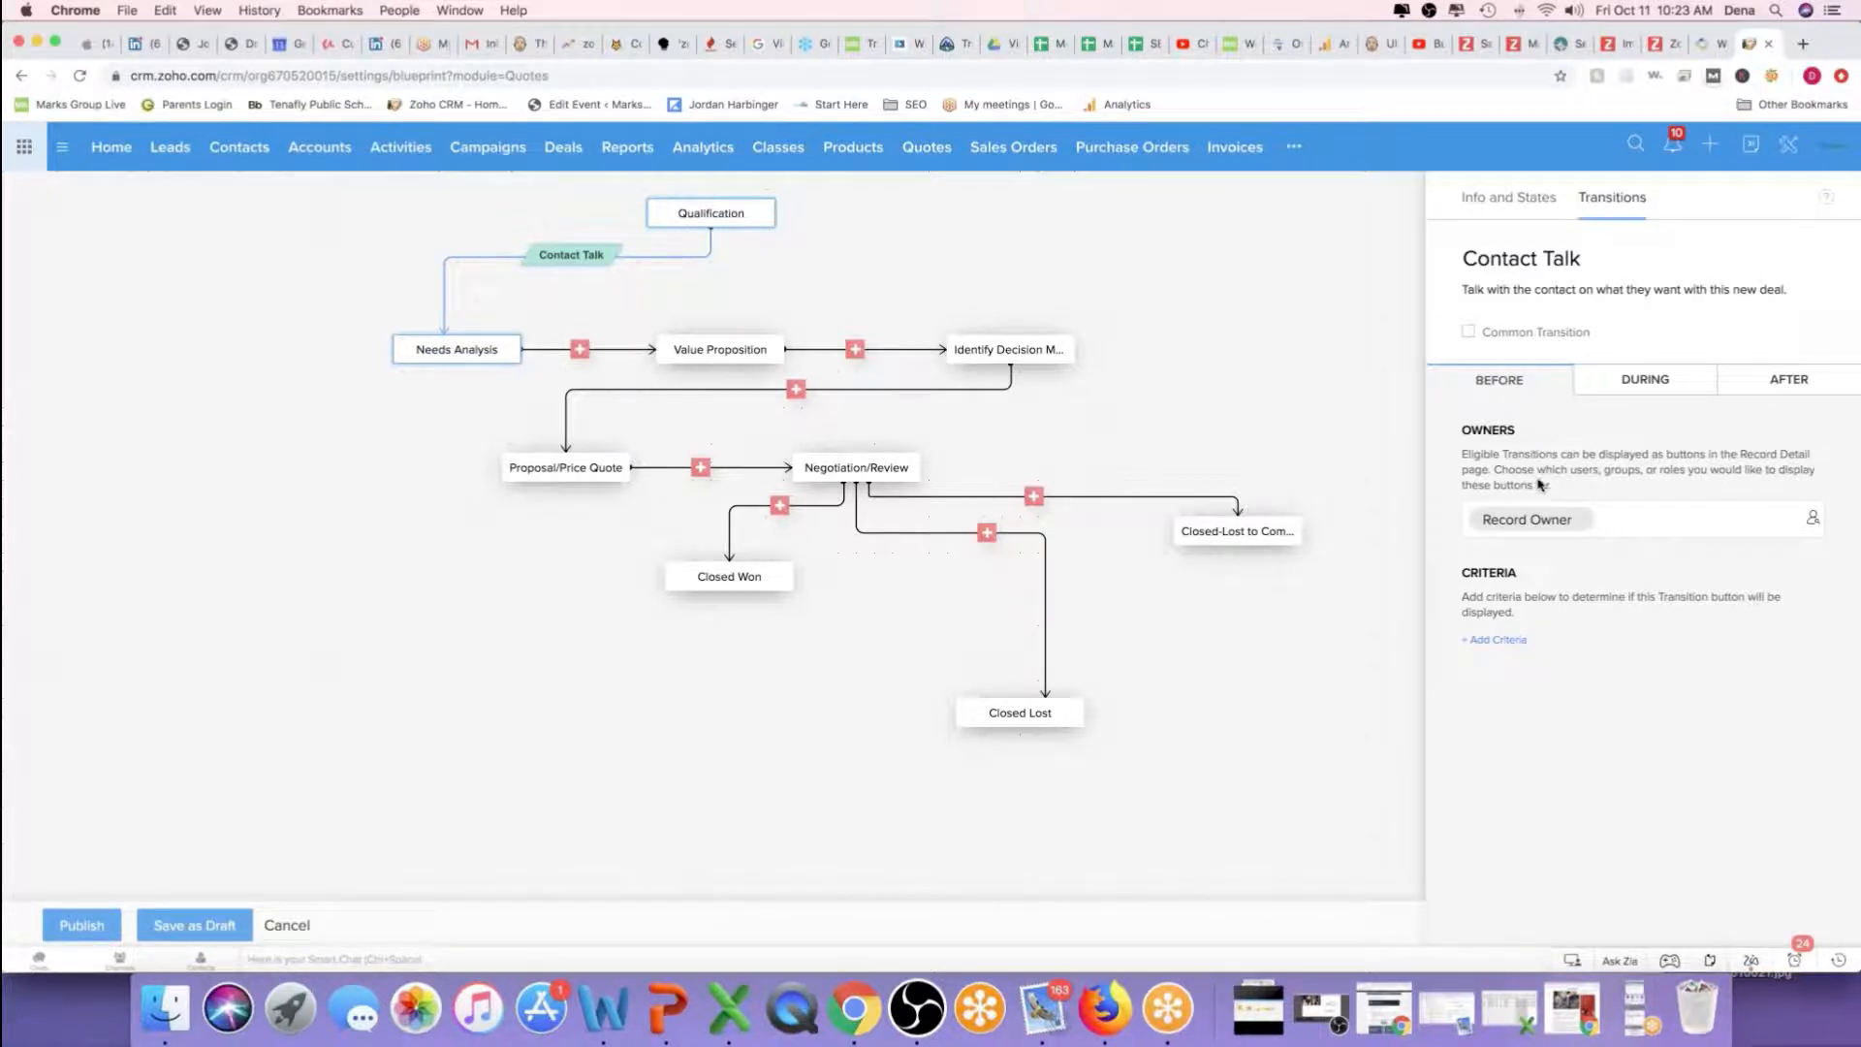
Check the users and roles that can be chosen as owners of the Contact Talk transition, keeping the current selection
click(1683, 527)
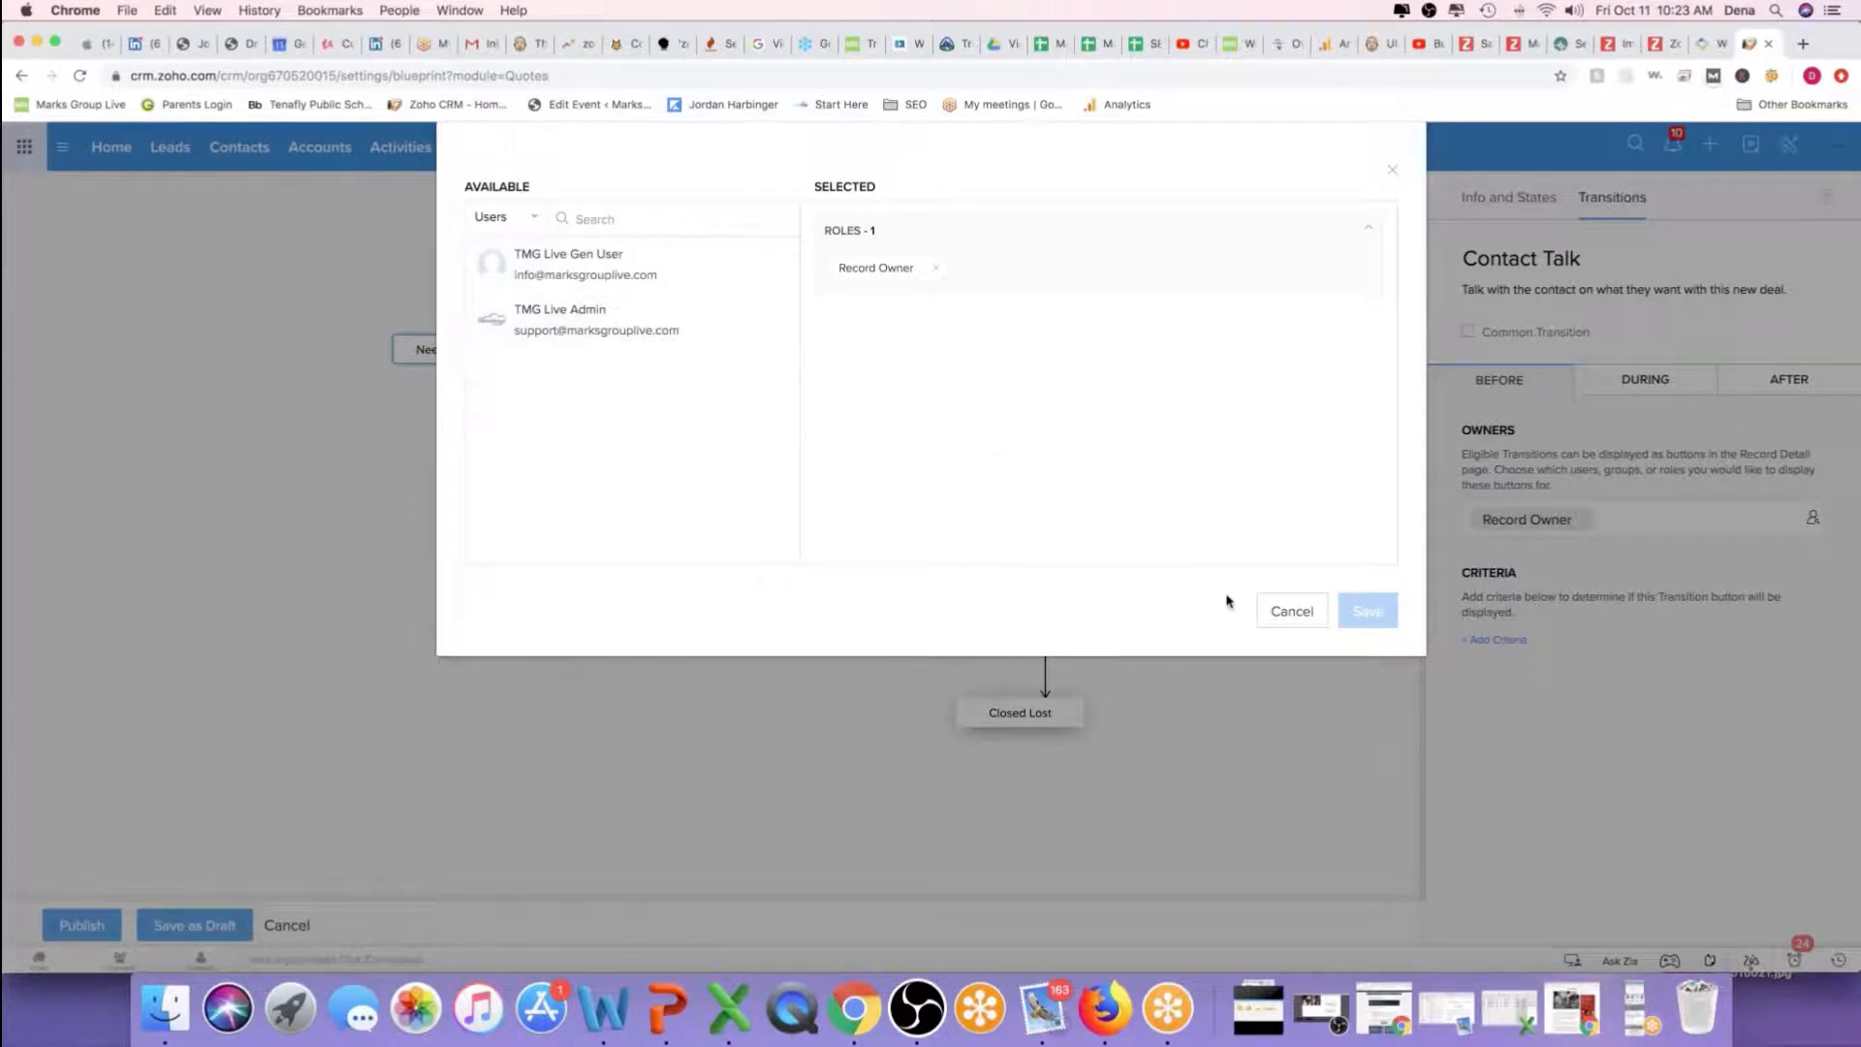
click(1276, 606)
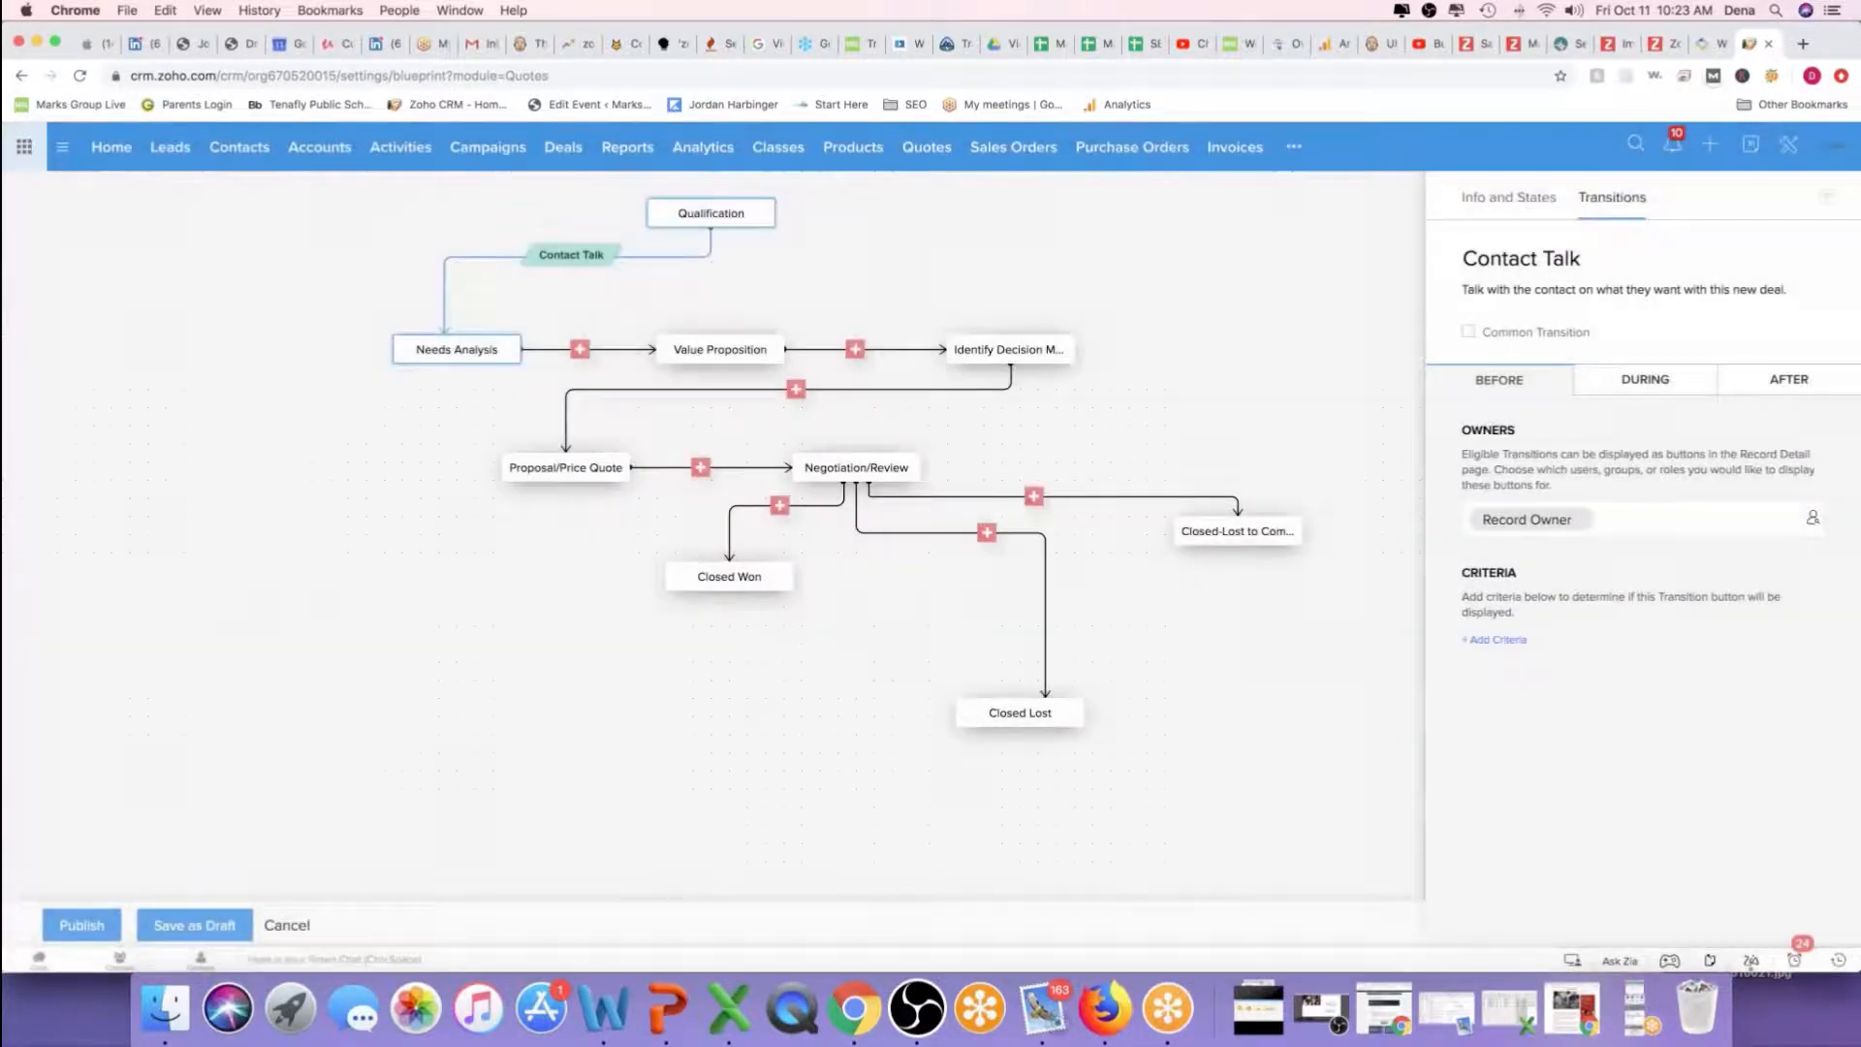
Add a During message to Contact Talk reading "Please speak with the contact to see what they are interested in buying."
click(1652, 382)
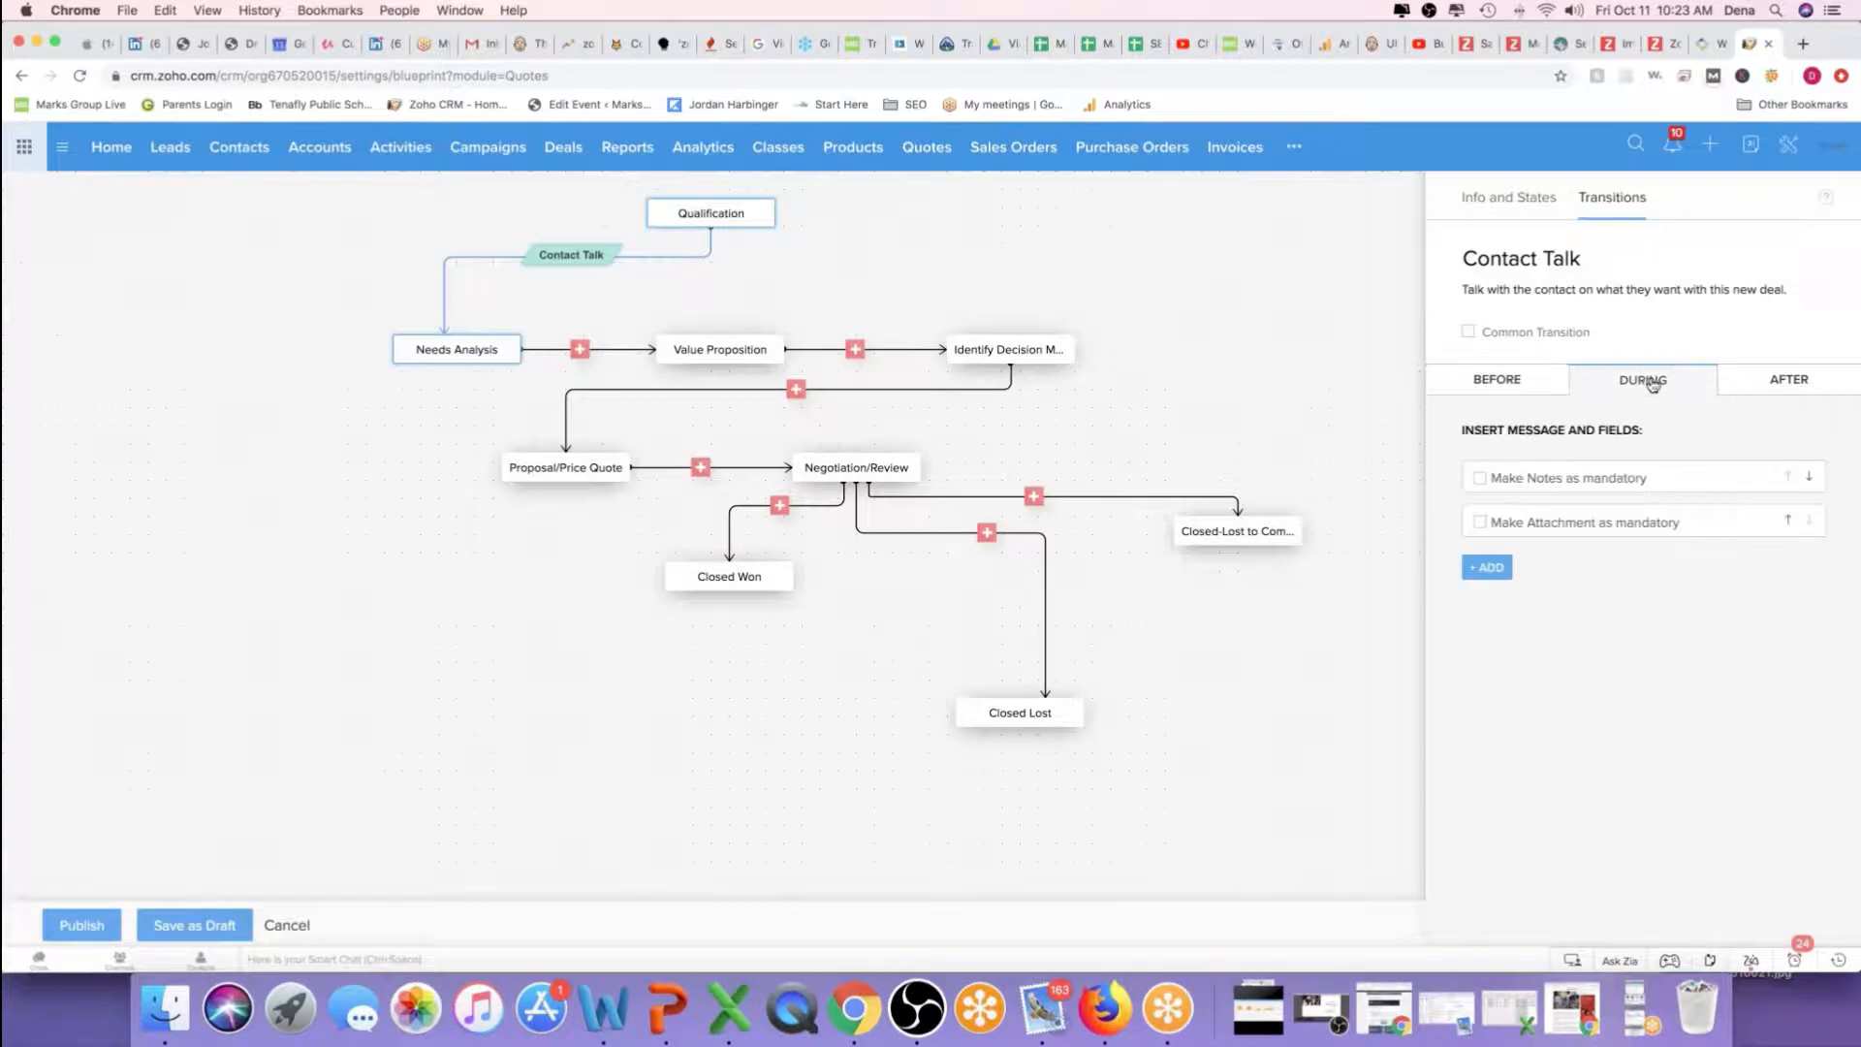
click(1481, 574)
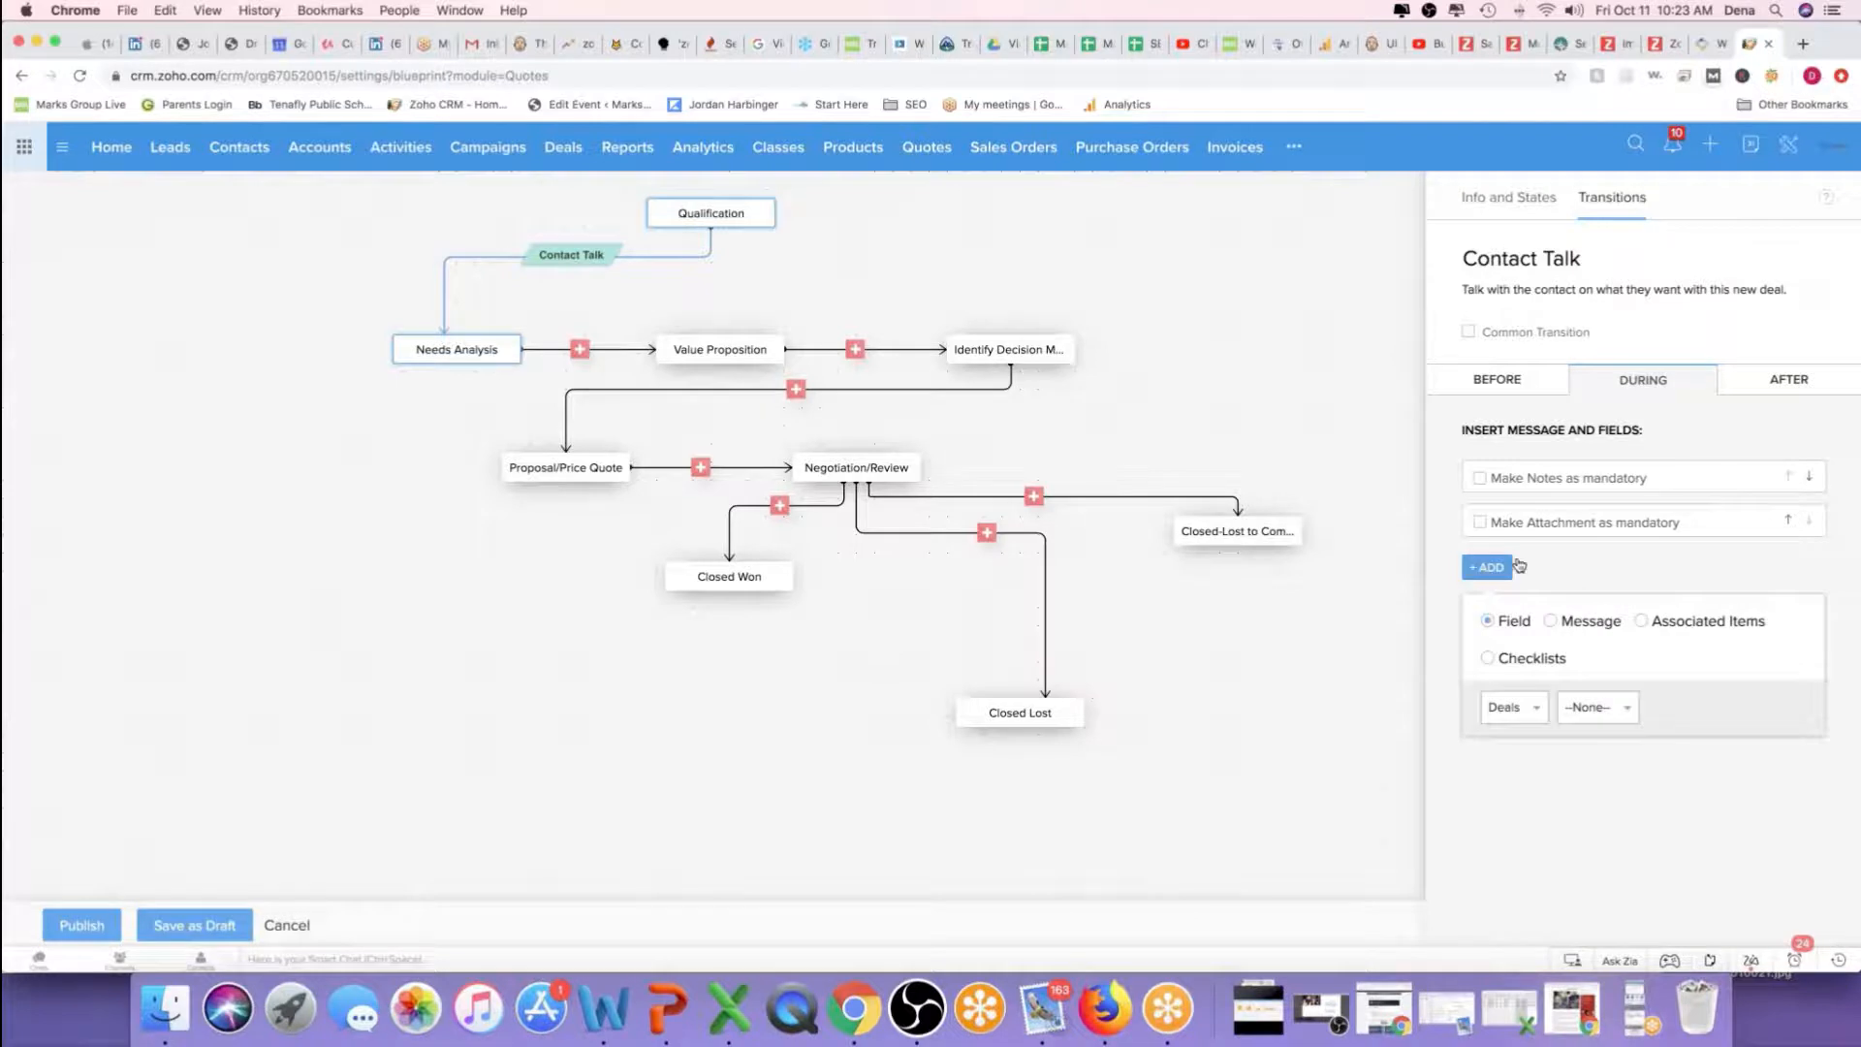
click(1551, 623)
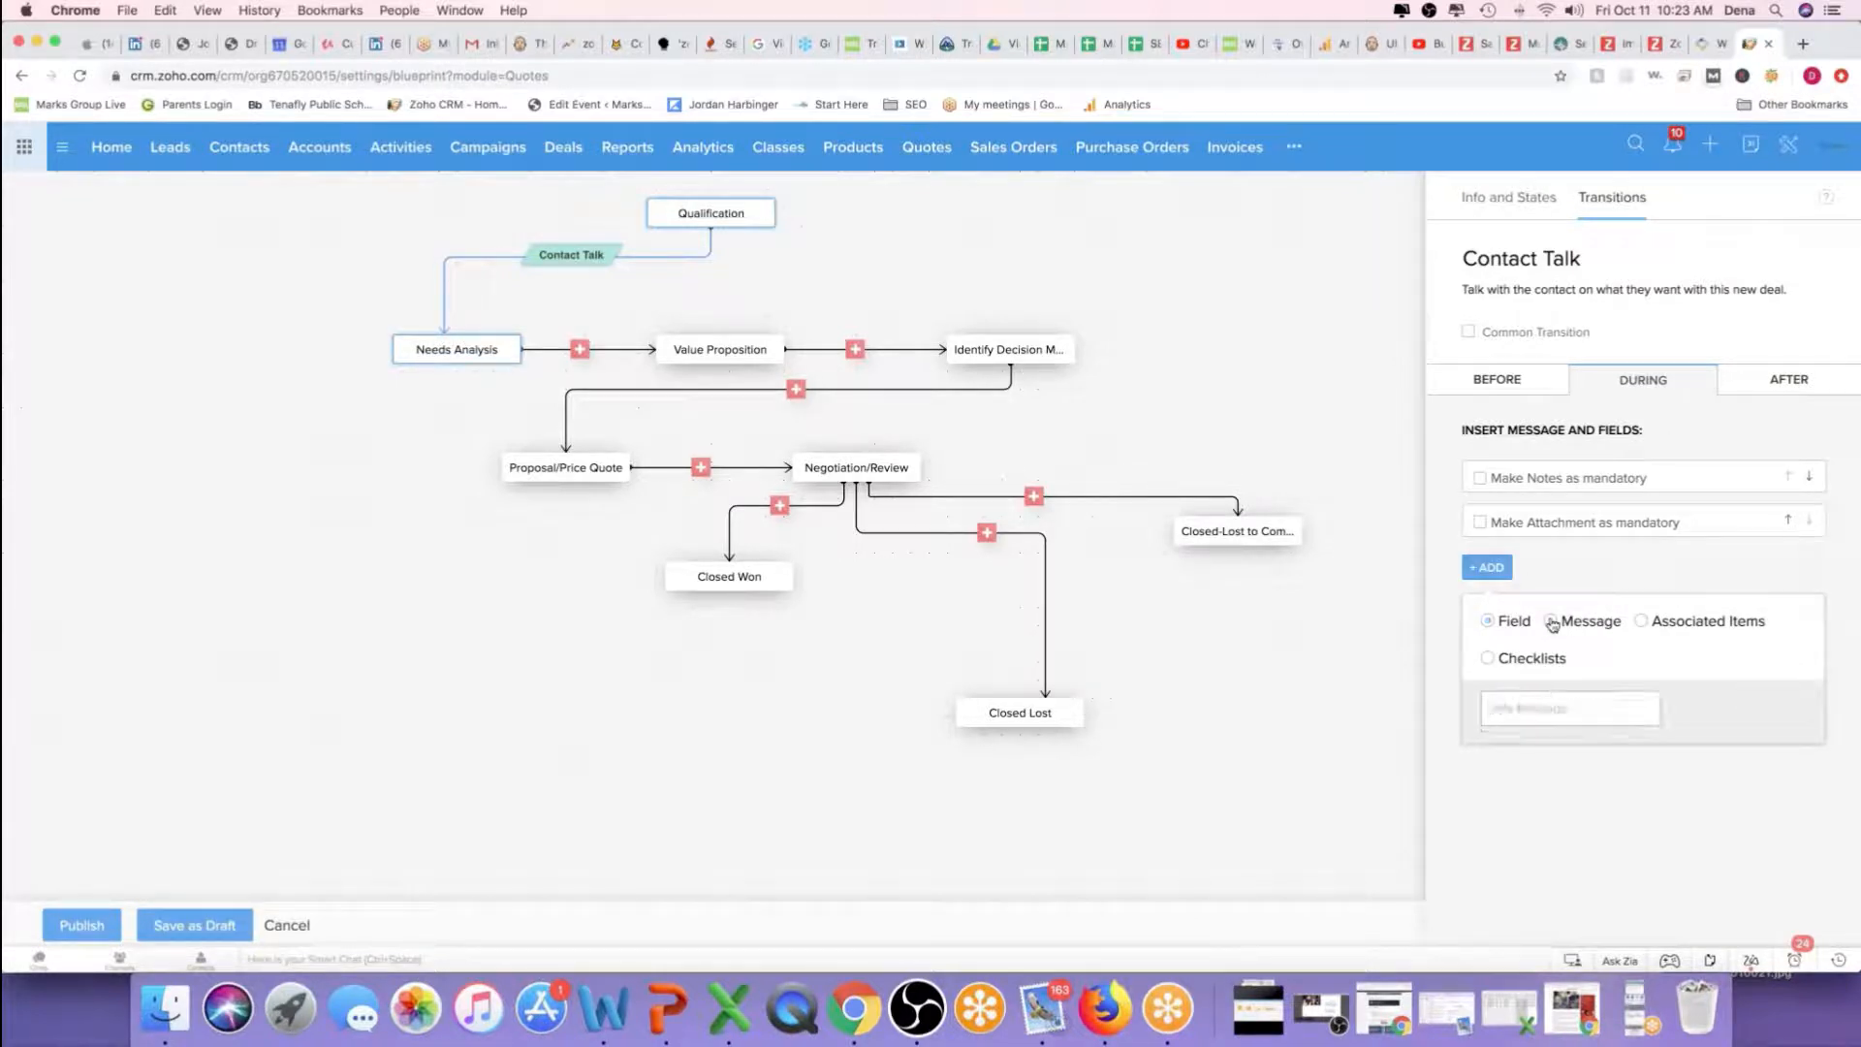
click(1561, 711)
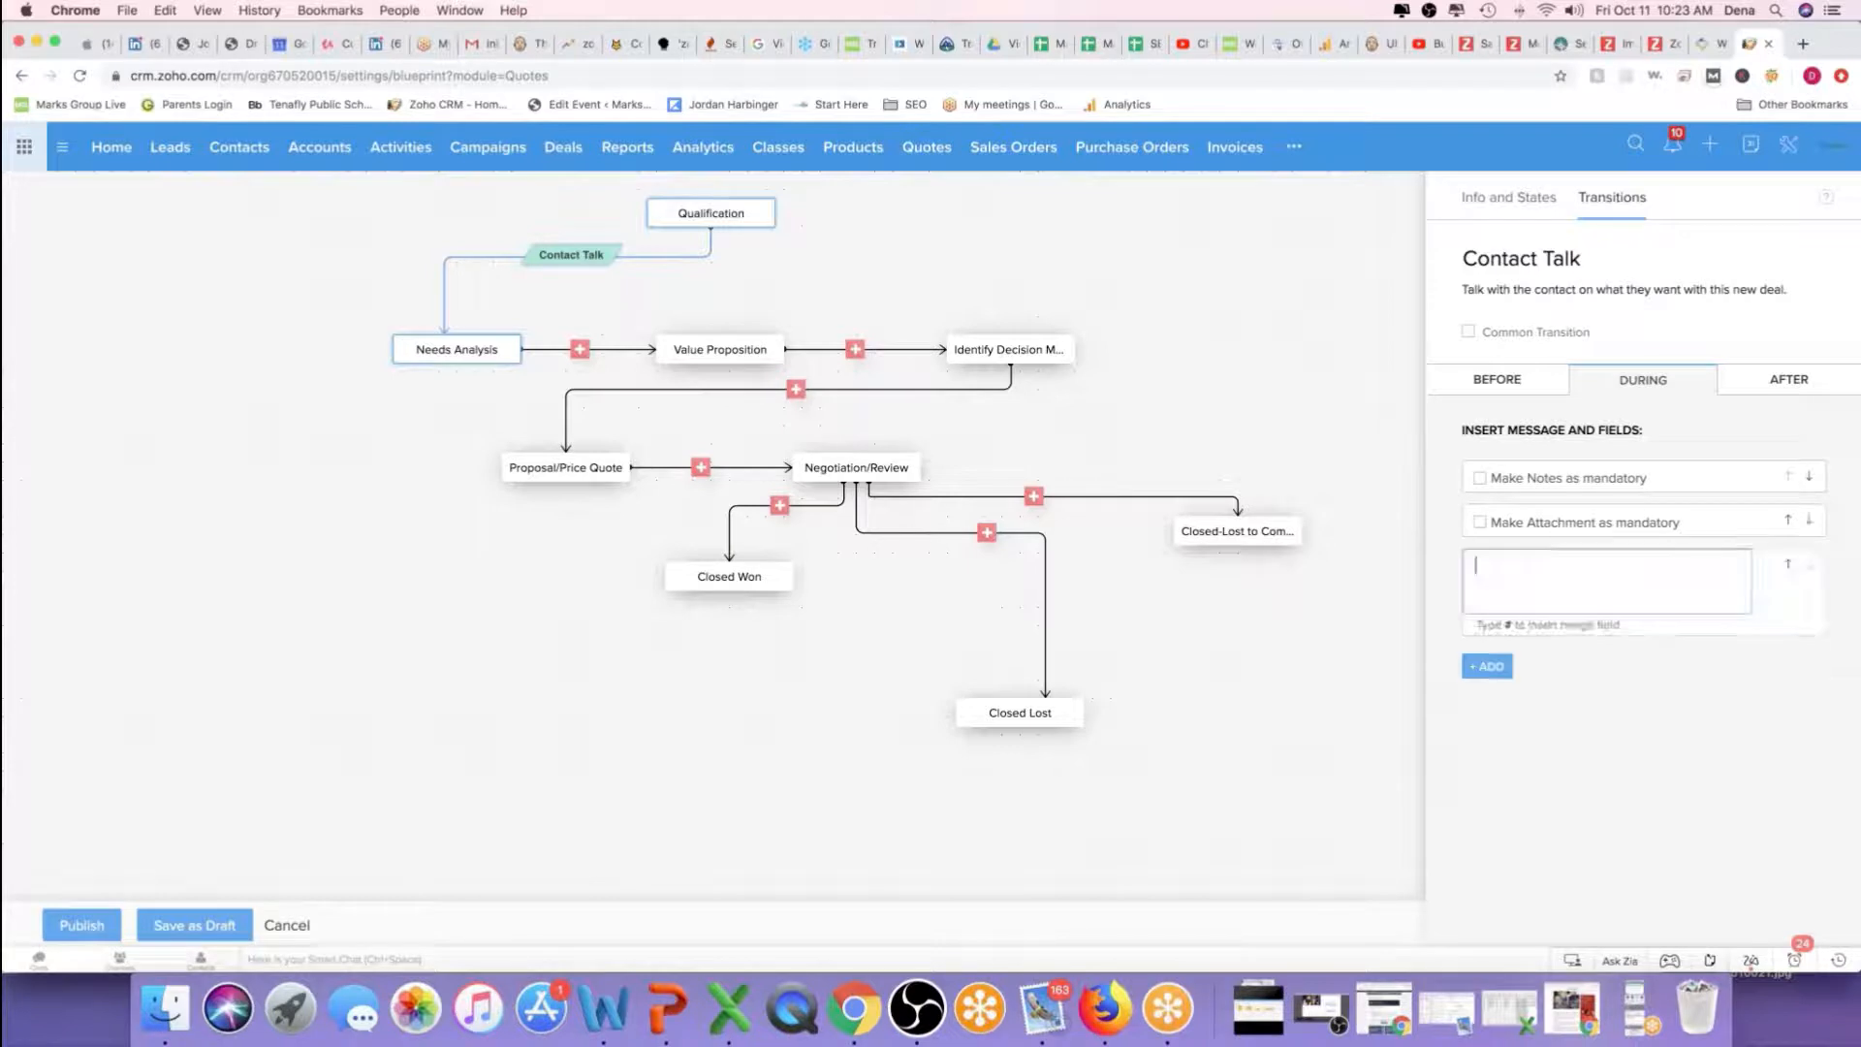
text(Please speak with the contact t)
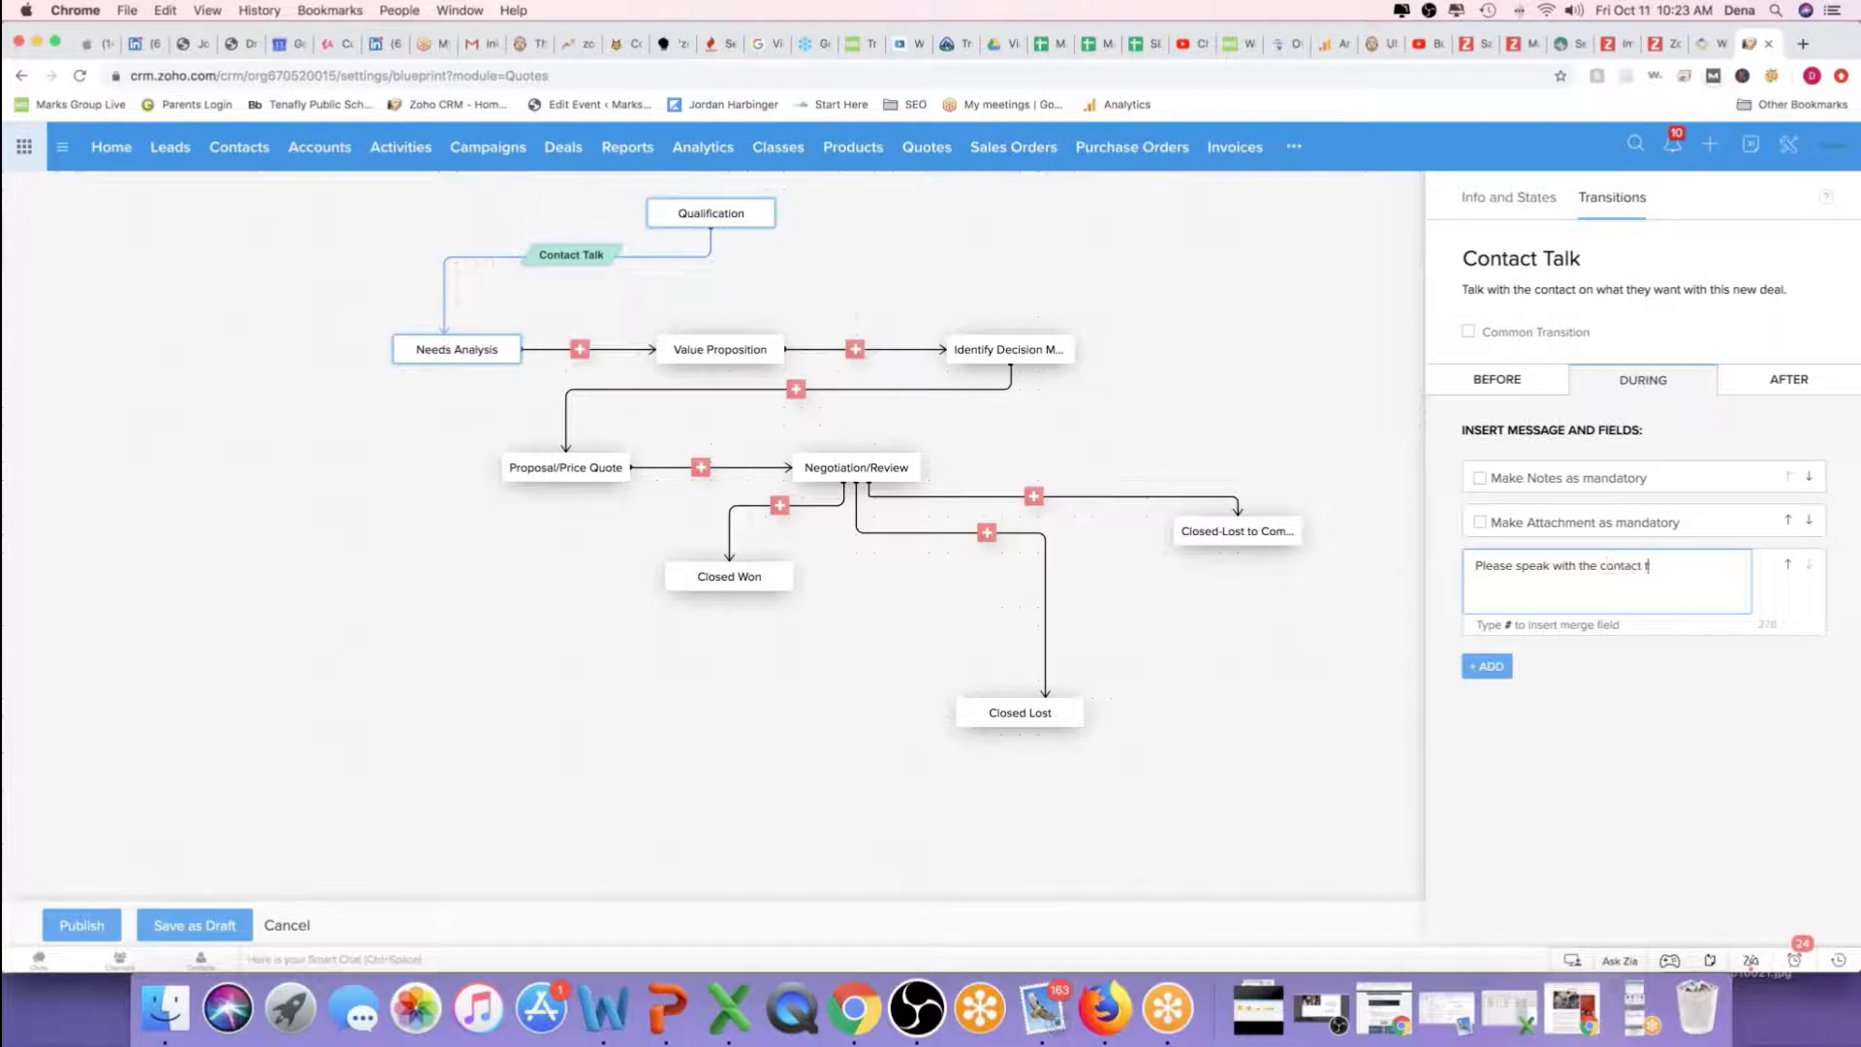
text(o see what htey)
key(BackSpace)
key(BackSpace)
key(BackSpace)
key(BackSpace)
text(tehy)
key(BackSpace)
key(BackSpace)
text(hey are interested in buying.)
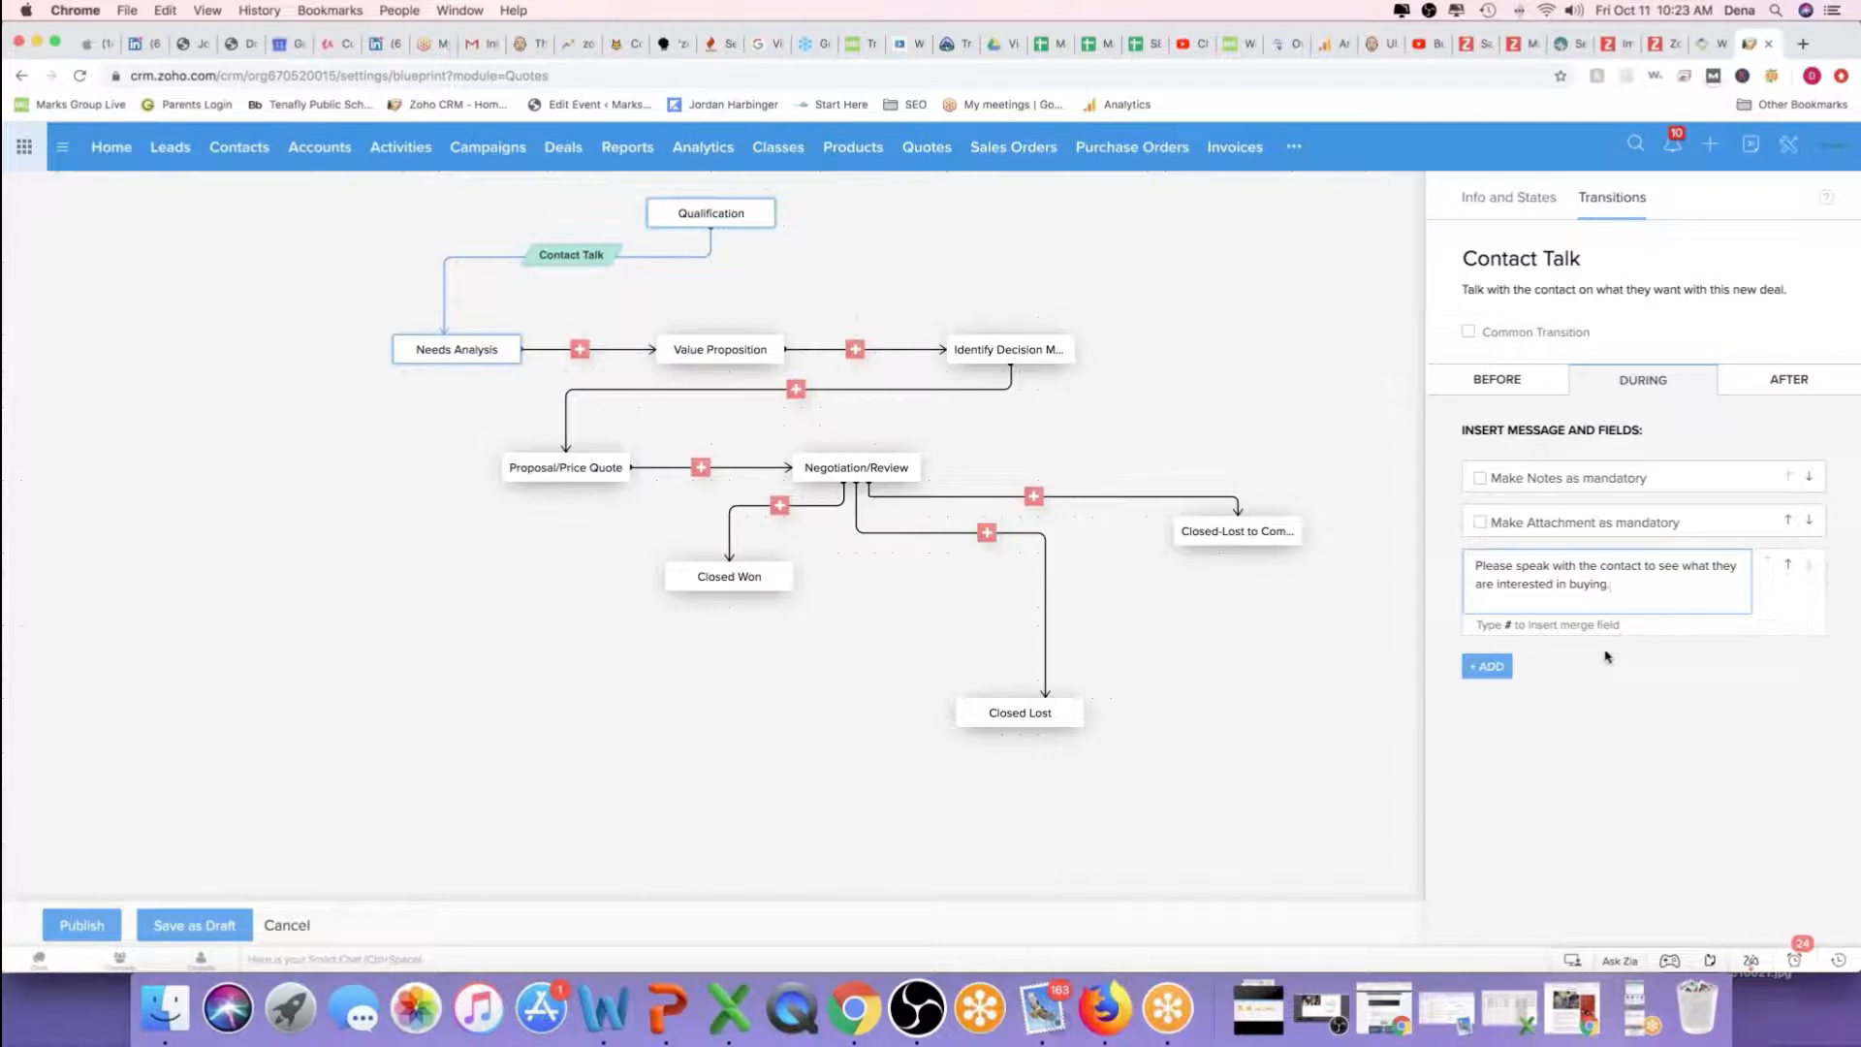
click(1488, 670)
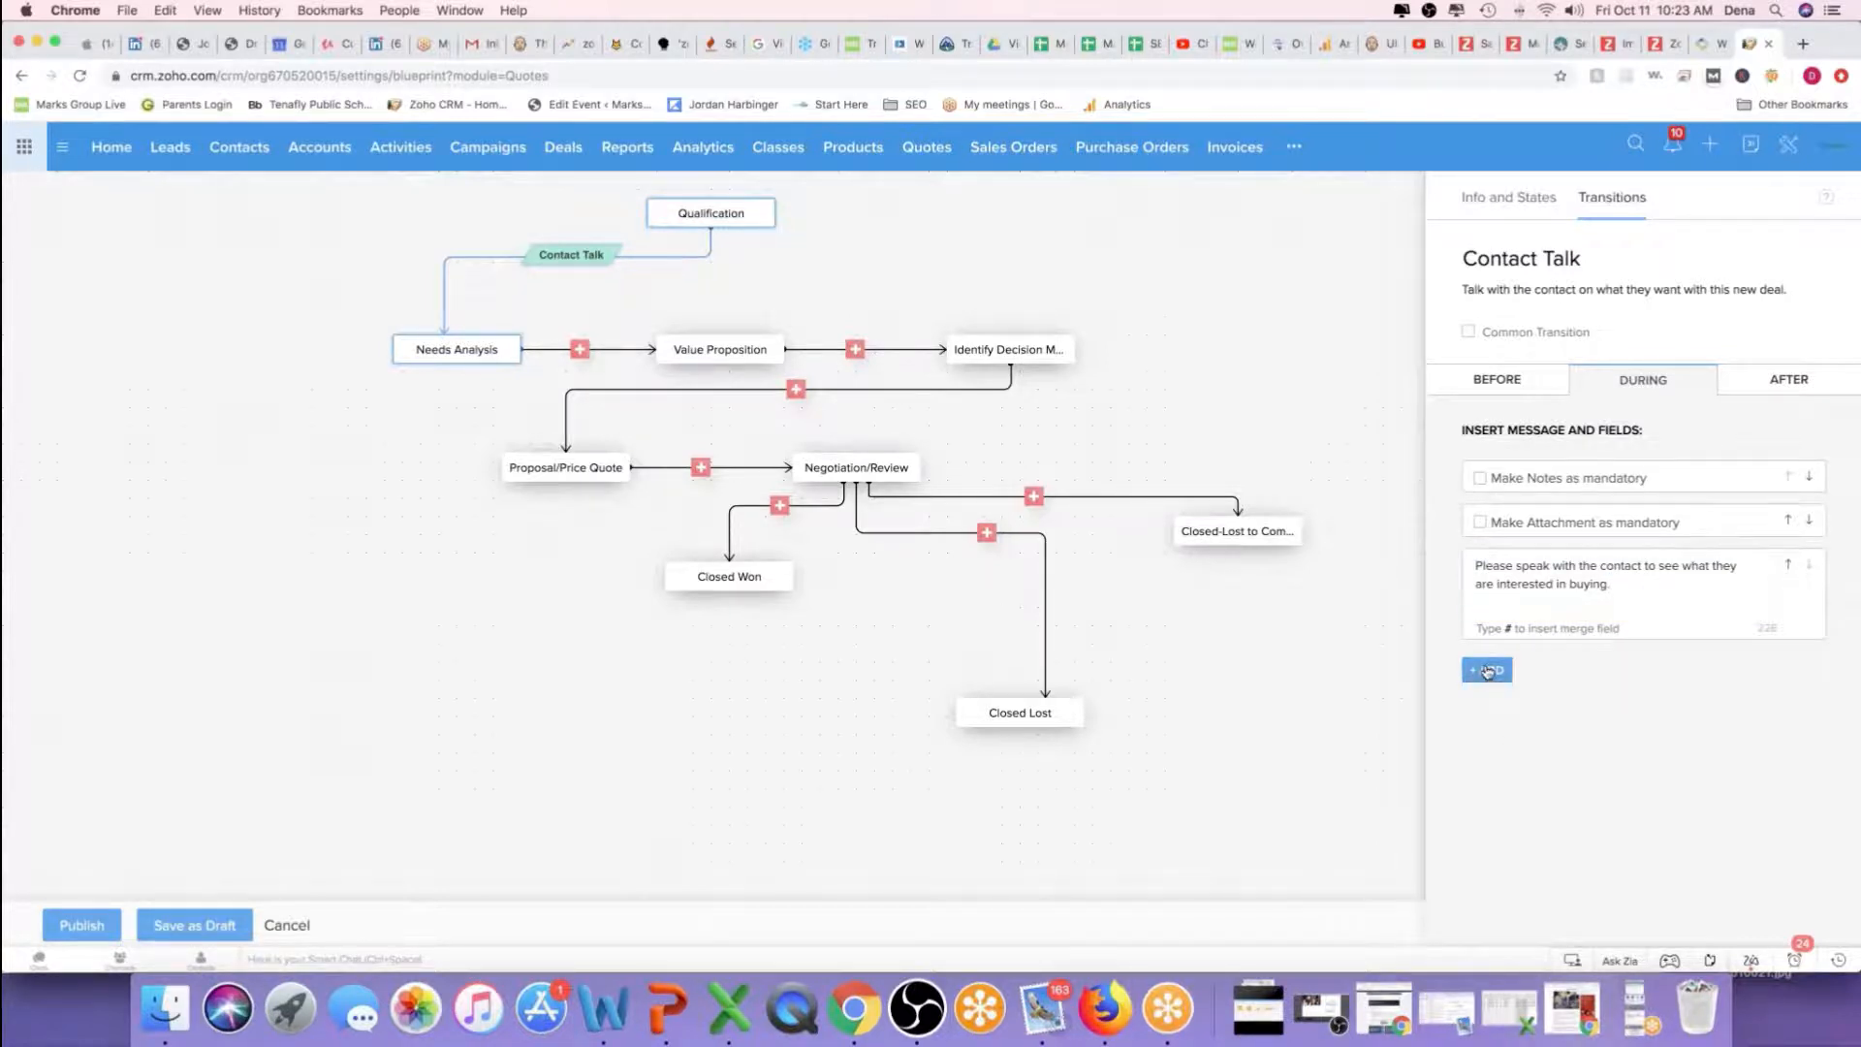
click(1560, 671)
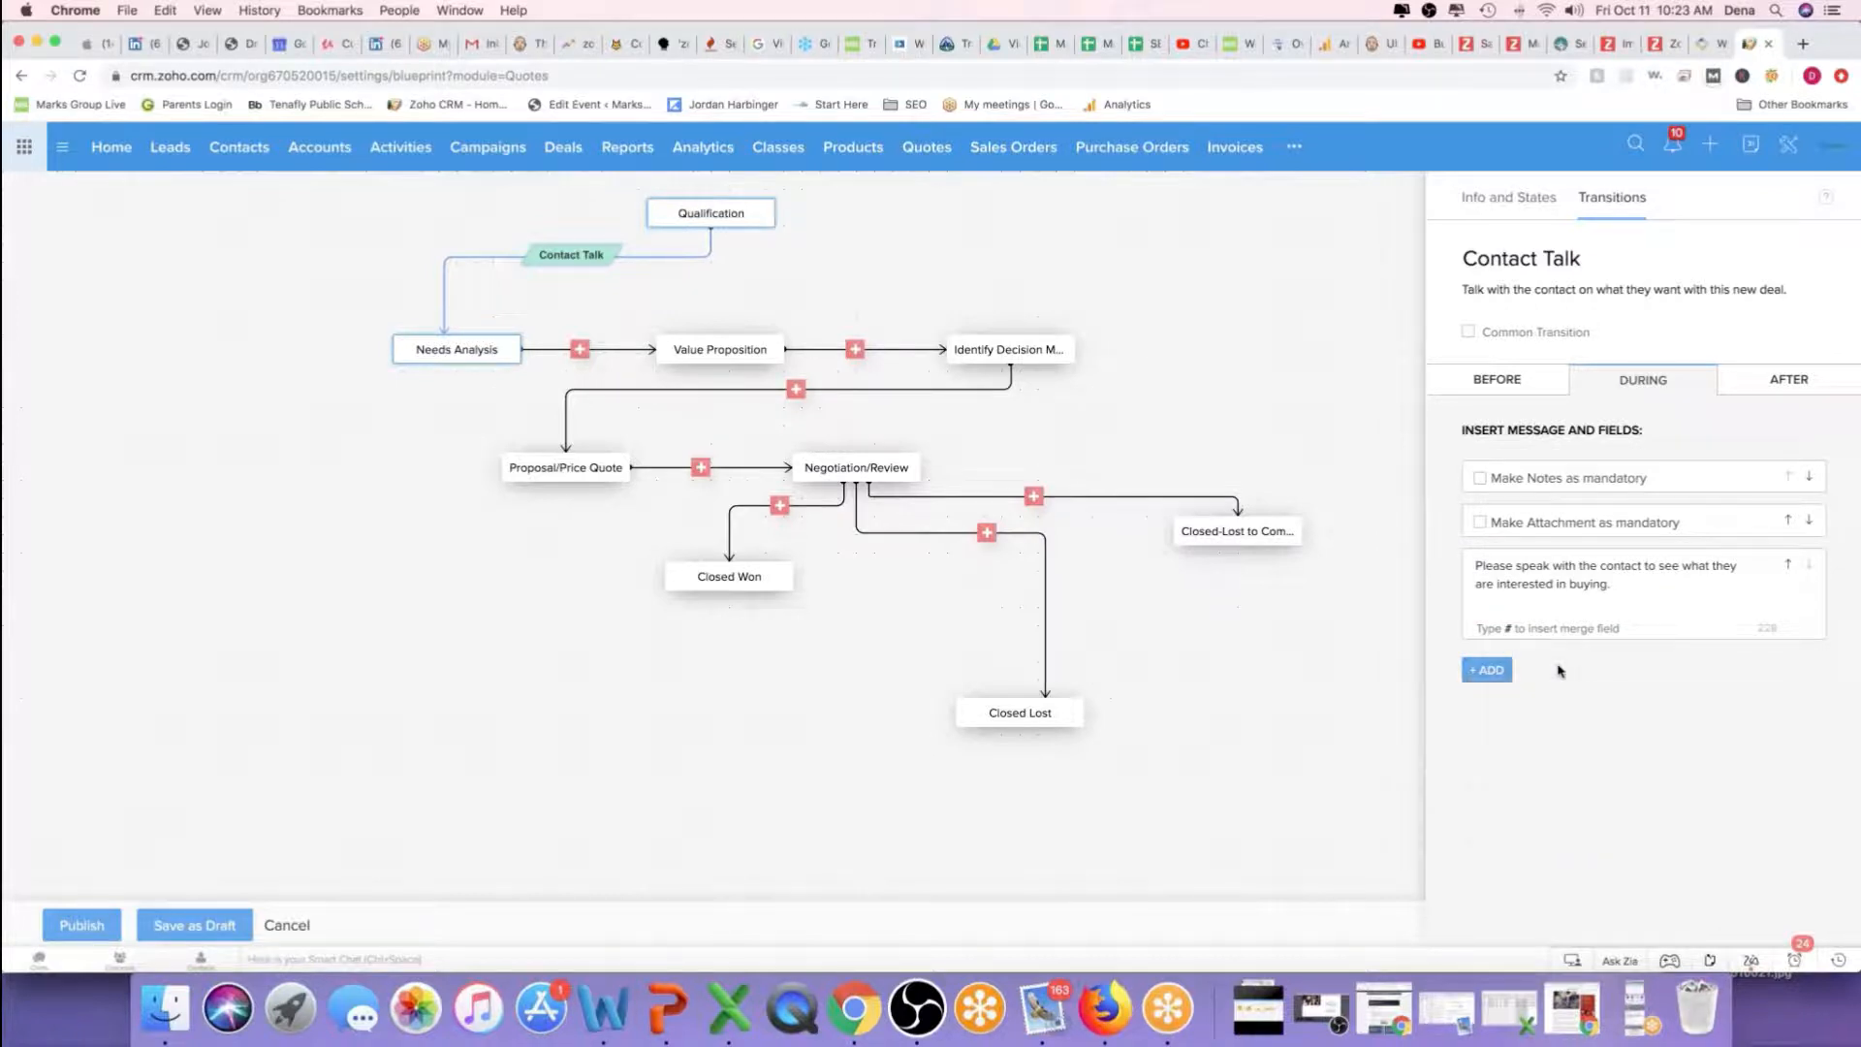
Make notes mandatory for Contact Talk and append "Please make a note of what their needs are." to its message
click(1480, 478)
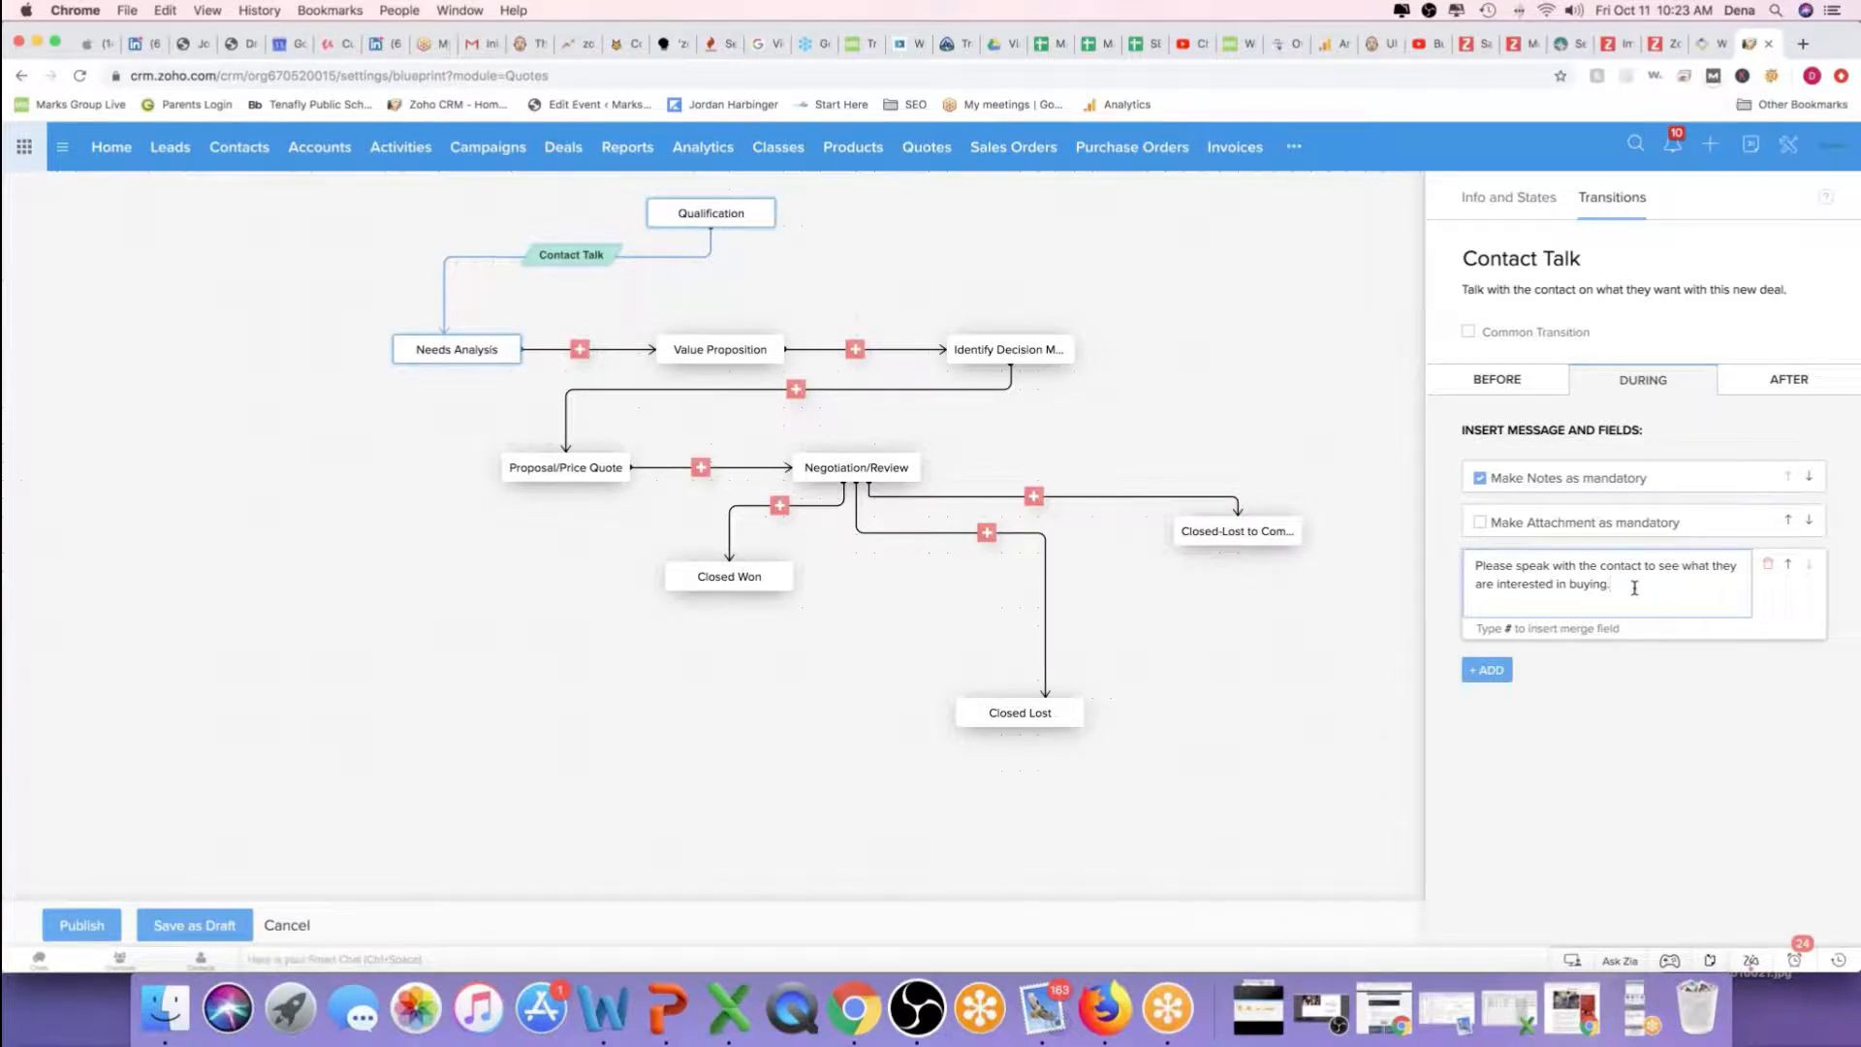
text(Please make a note of what their)
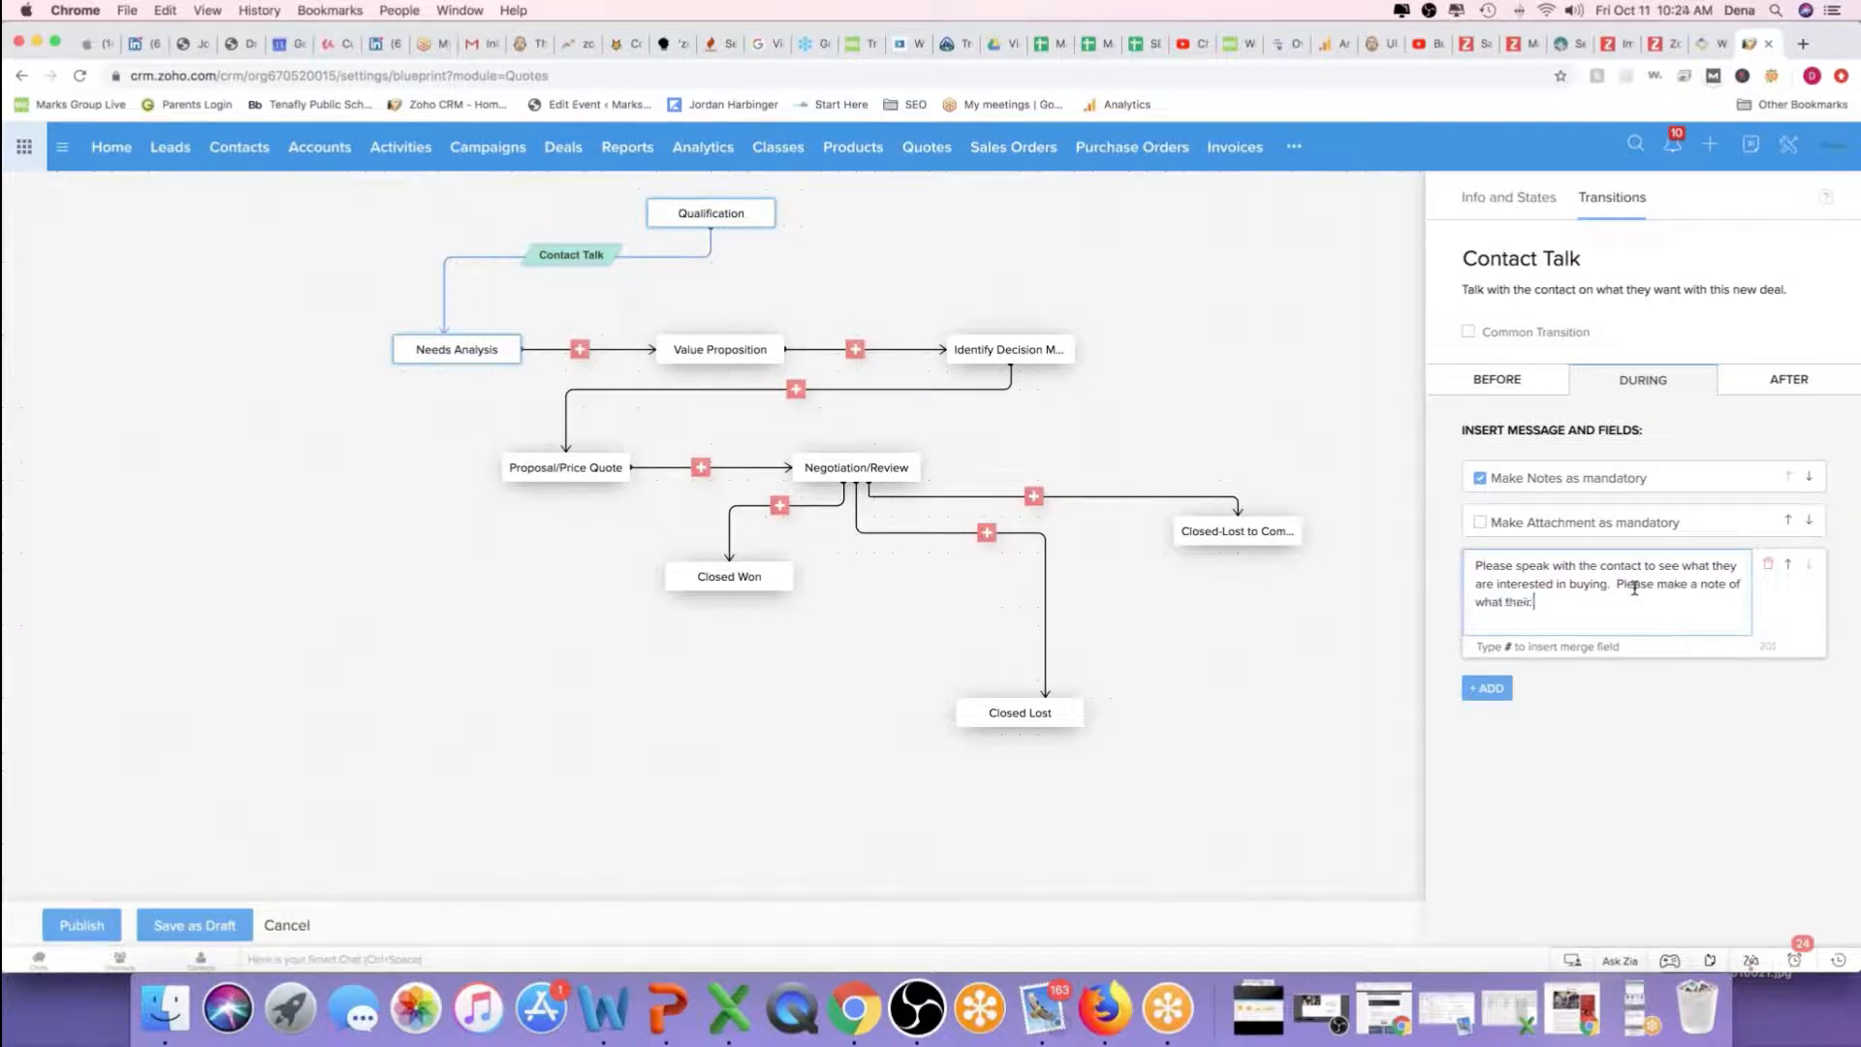
text( needs are.)
click(1675, 700)
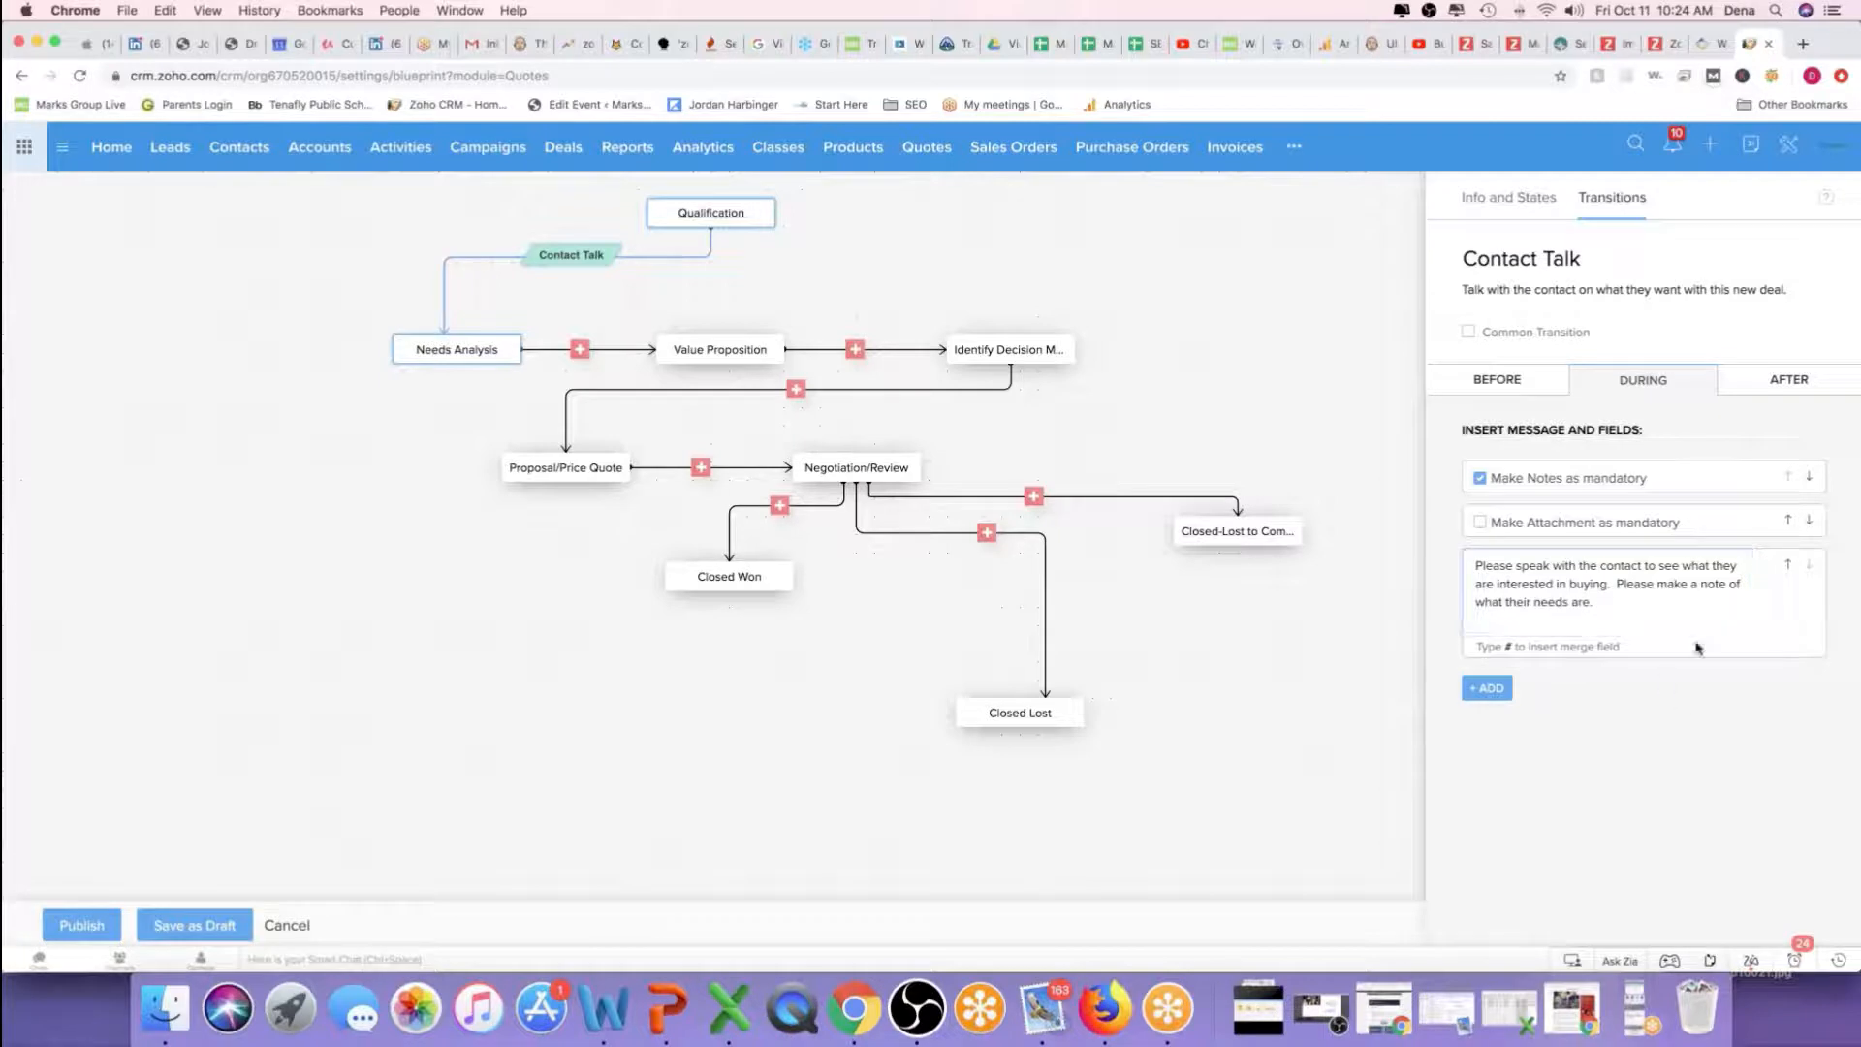
Move the Contact Talk message above the mandatory notes and attachment options
click(1792, 567)
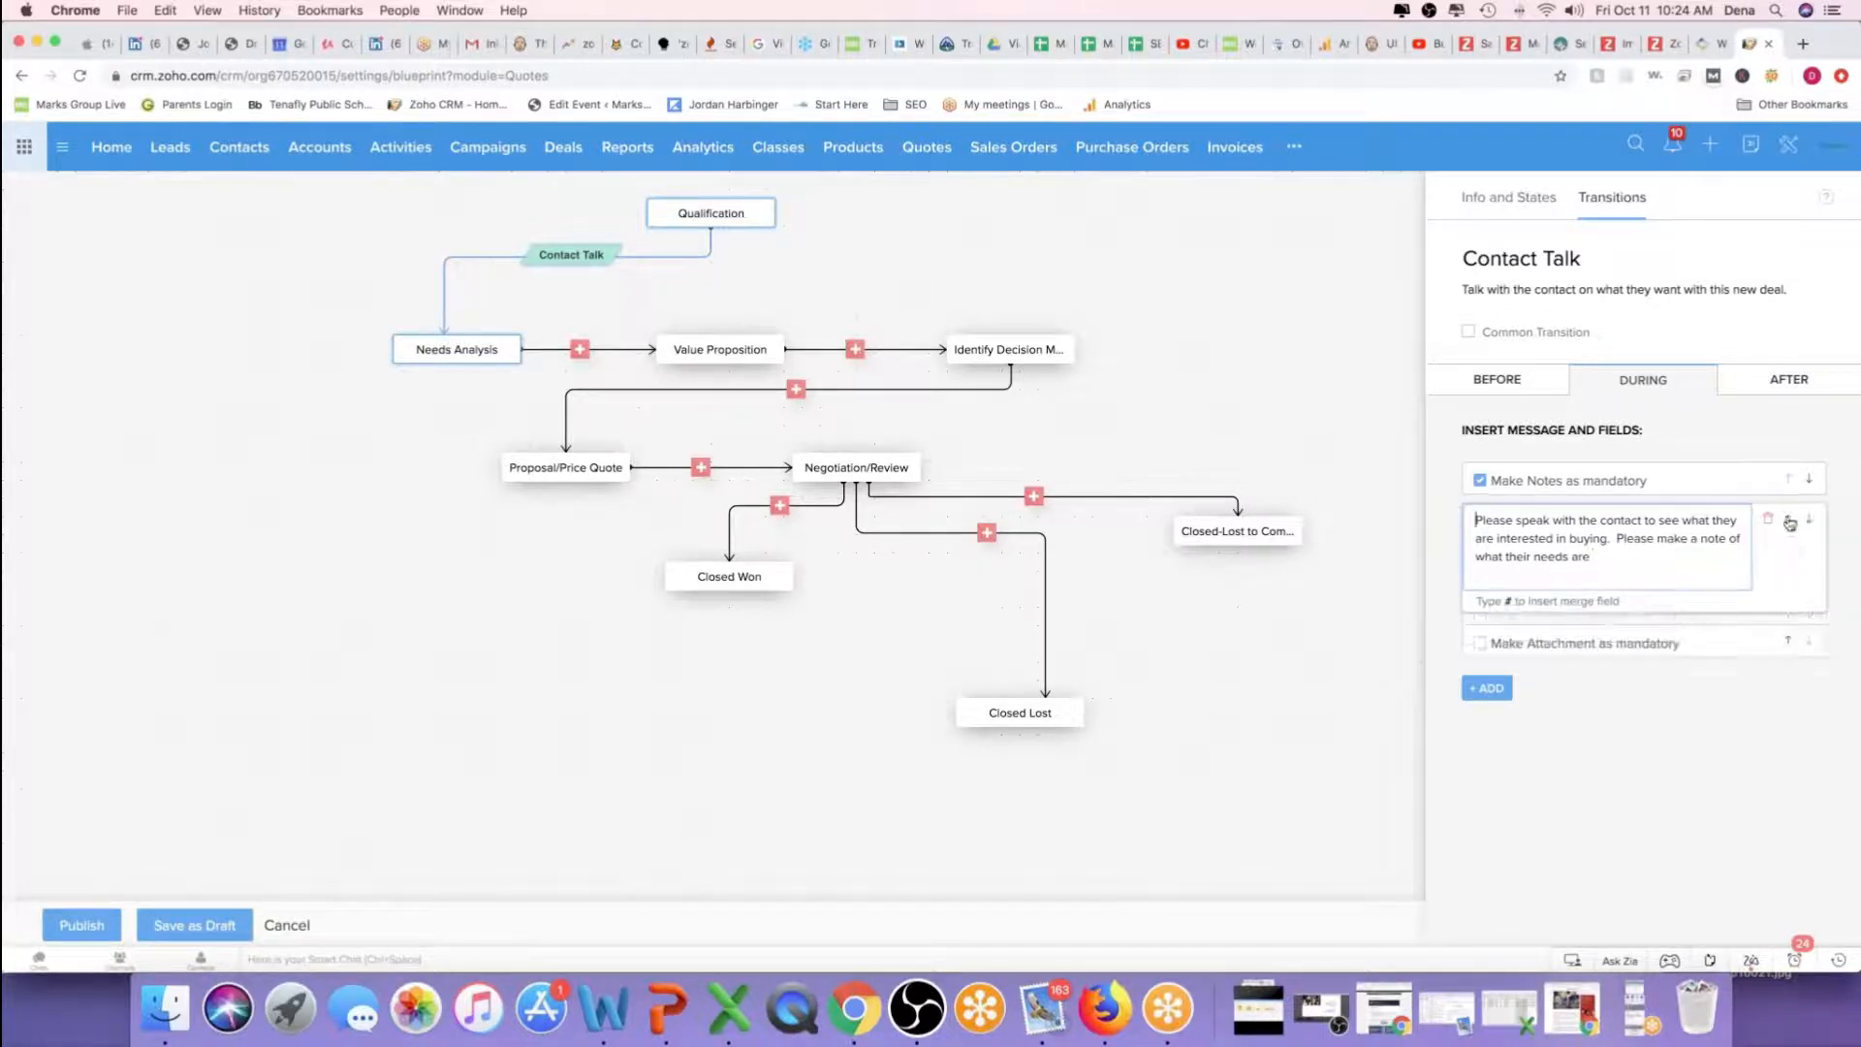
click(1790, 522)
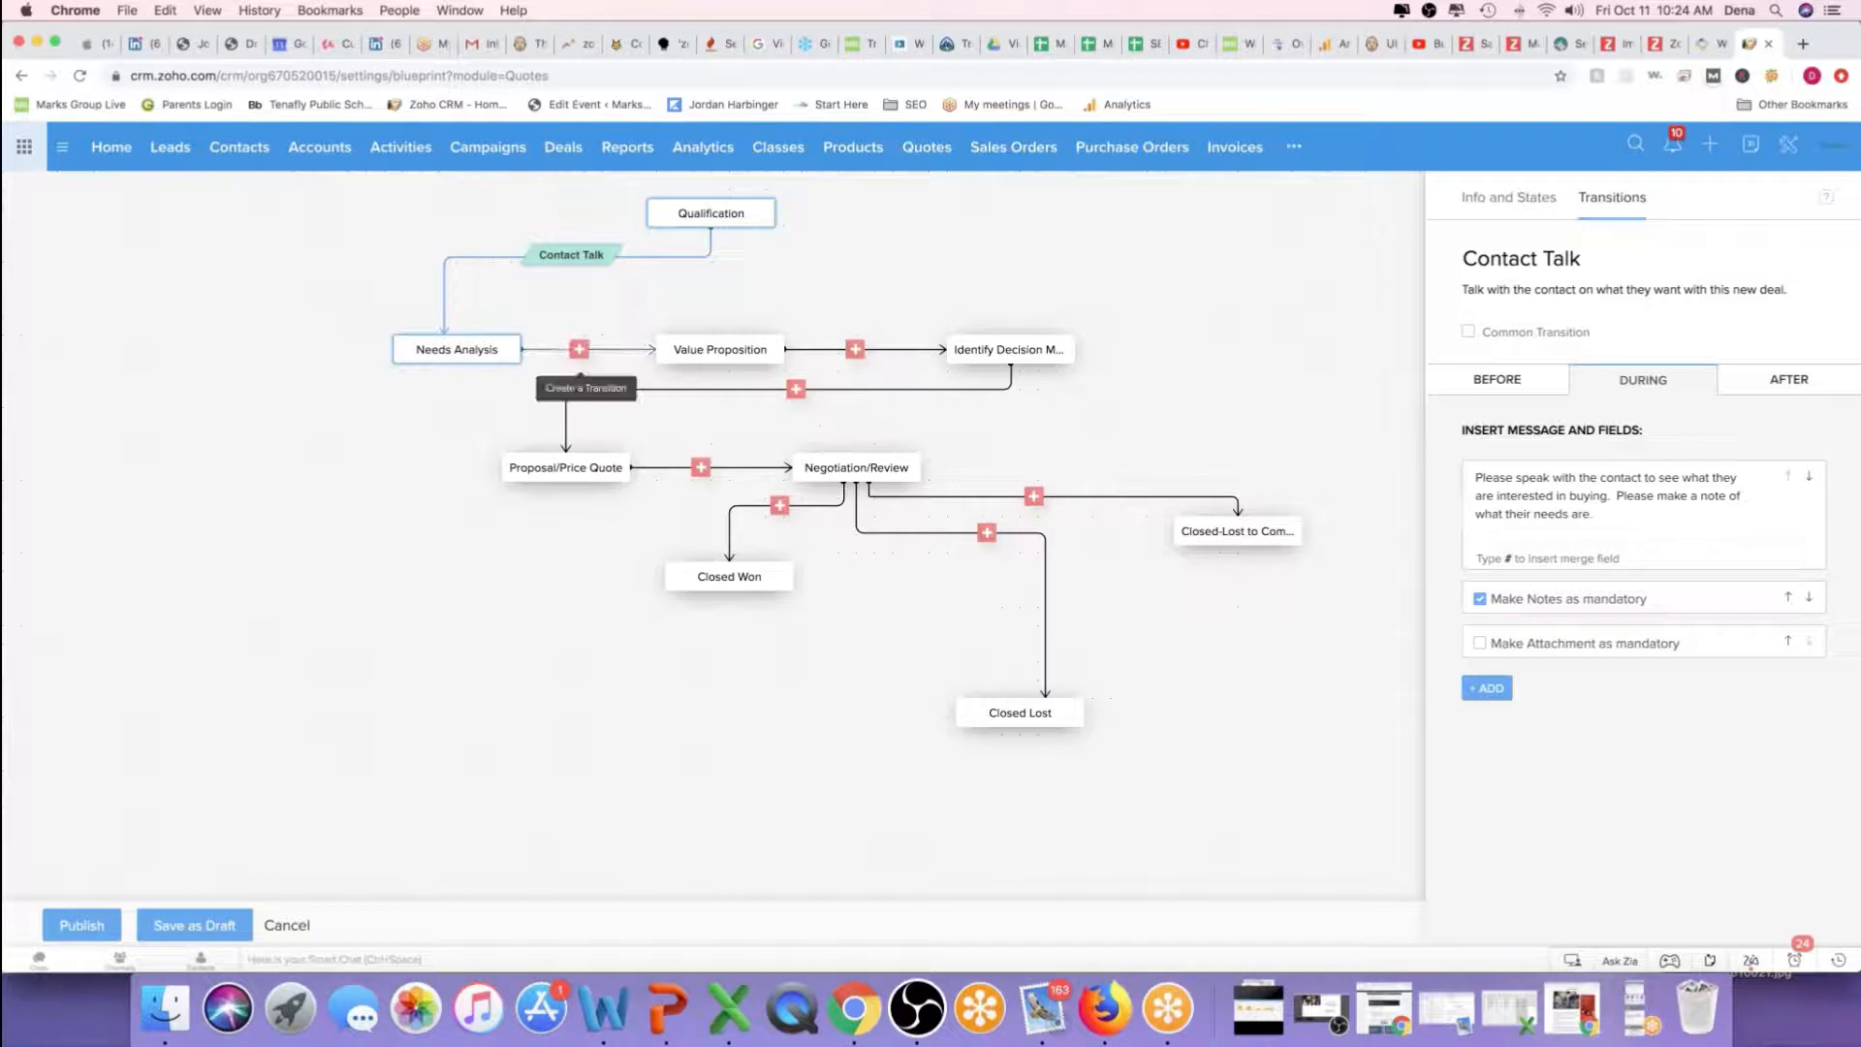
Start a transition between Needs Analysis and Value Proposition and name it "Create Value"
click(579, 350)
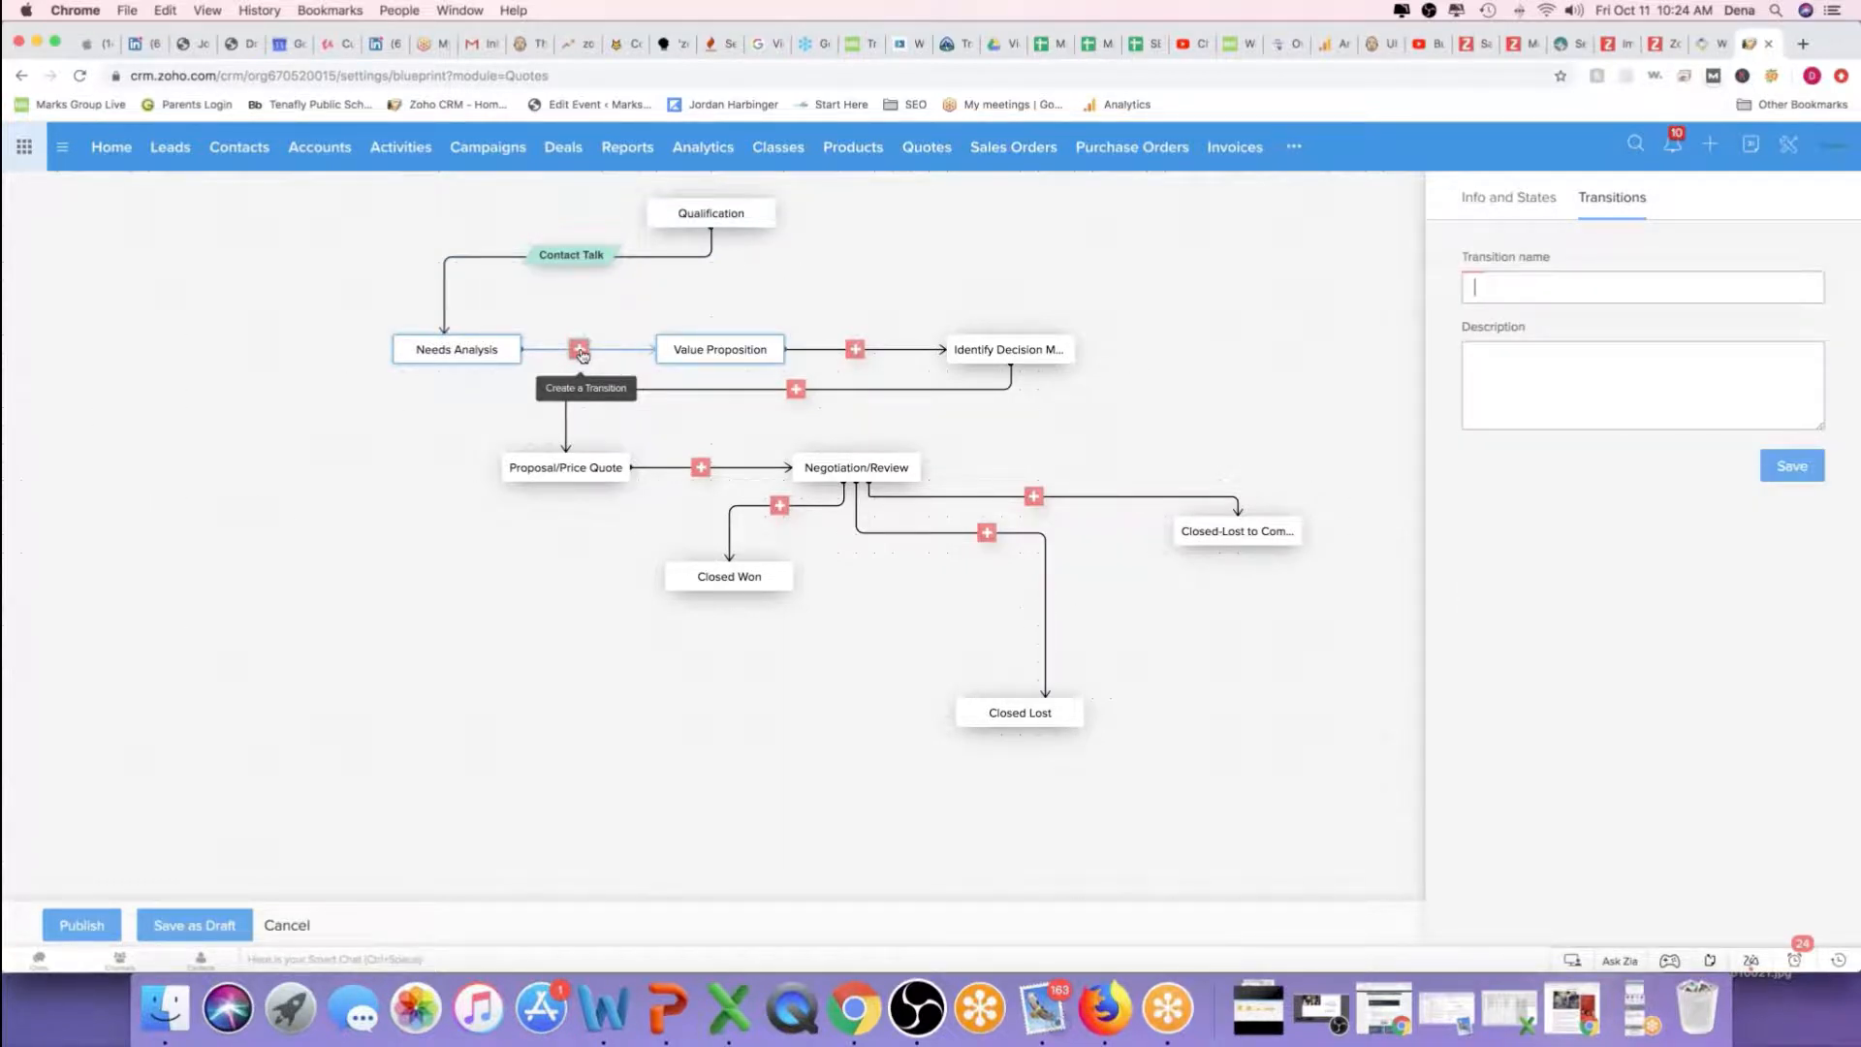
text(Cre)
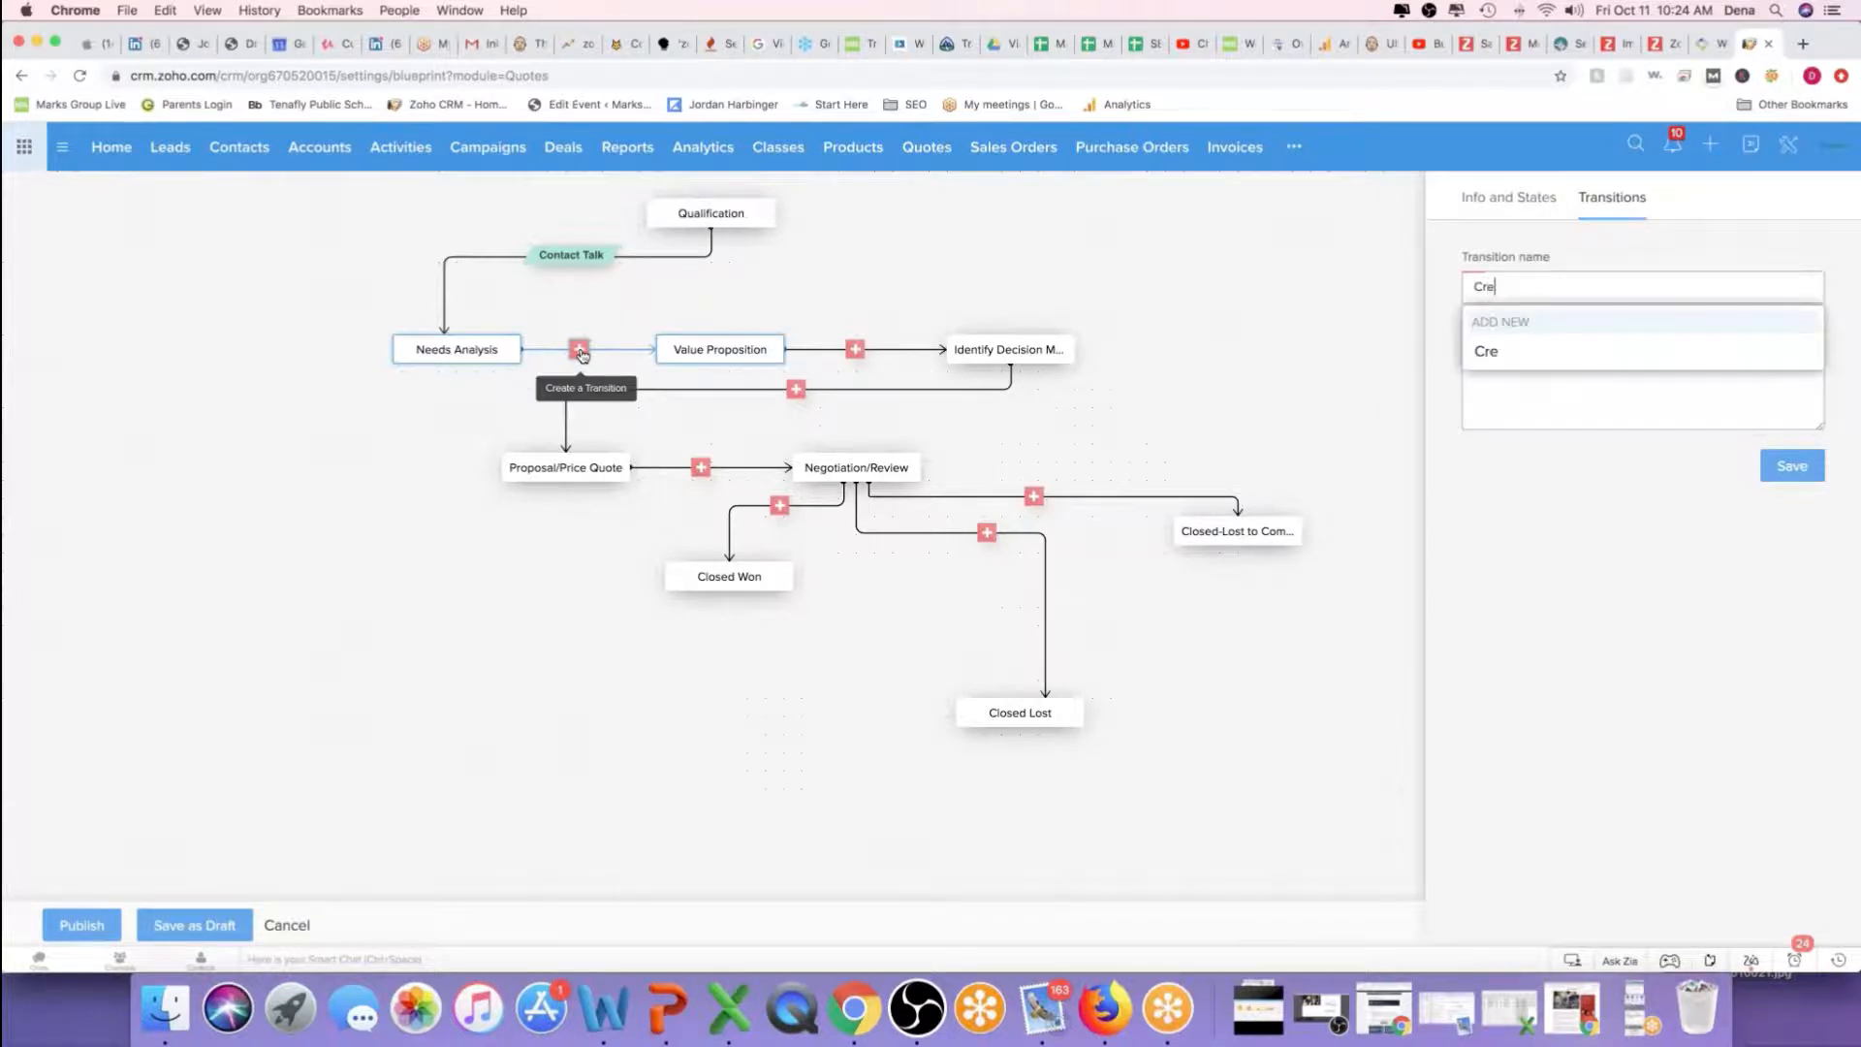
text(ate Value Props)
key(BackSpace)
key(BackSpace)
key(BackSpace)
key(BackSpace)
key(BackSpace)
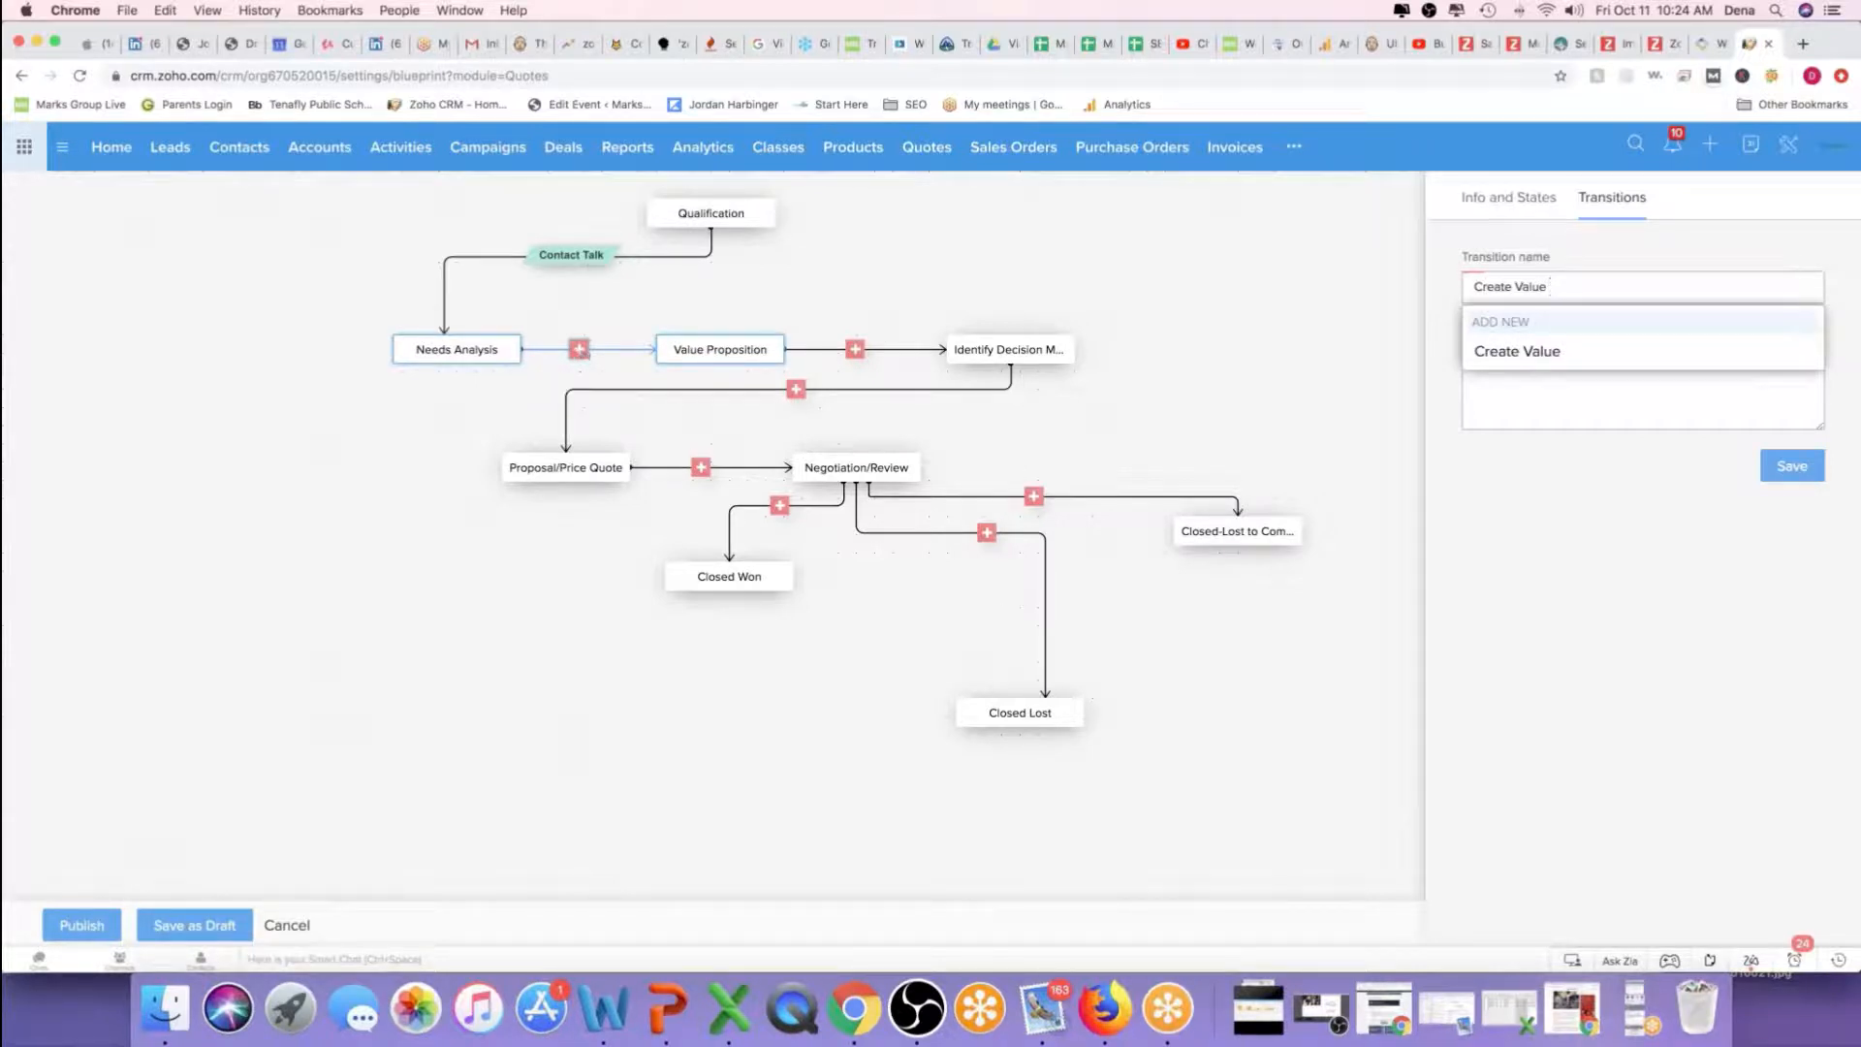
Describe the Create Value transition as "Based on their needs create the value for them." and save it
click(1525, 386)
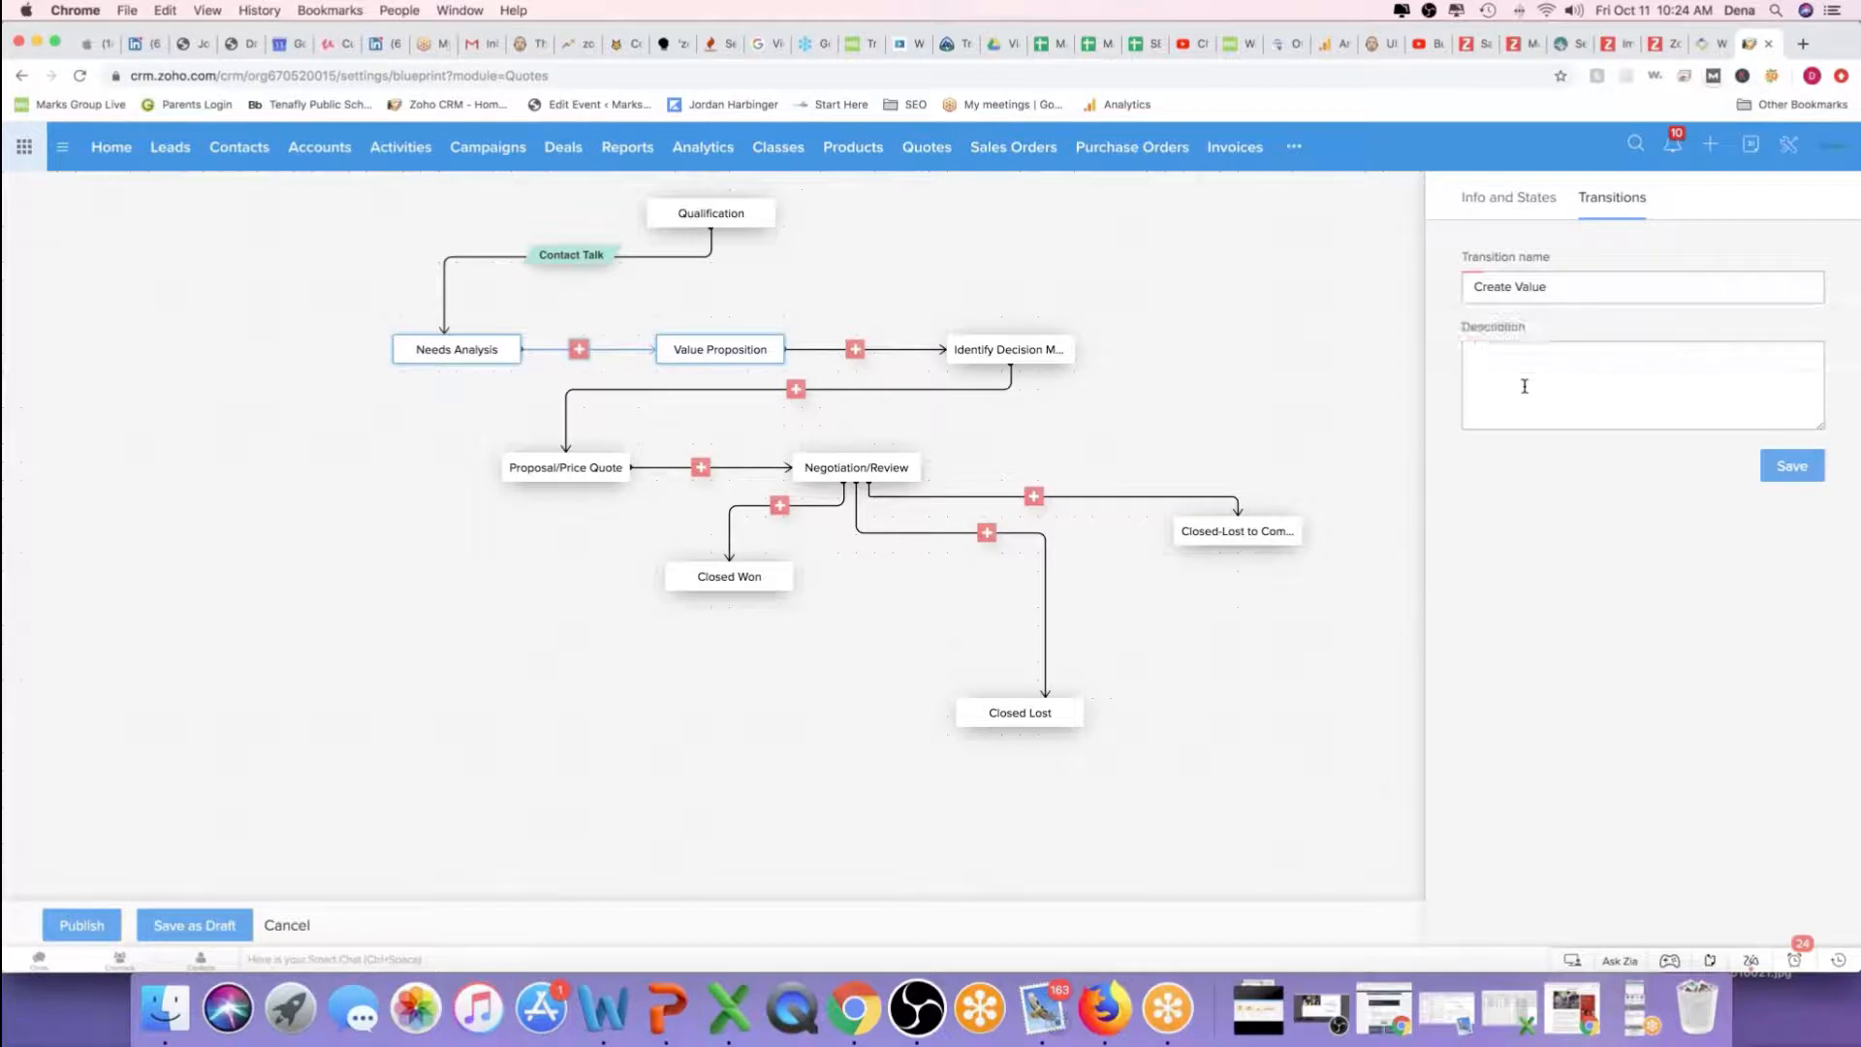
text(Based on their needs create the value for them)
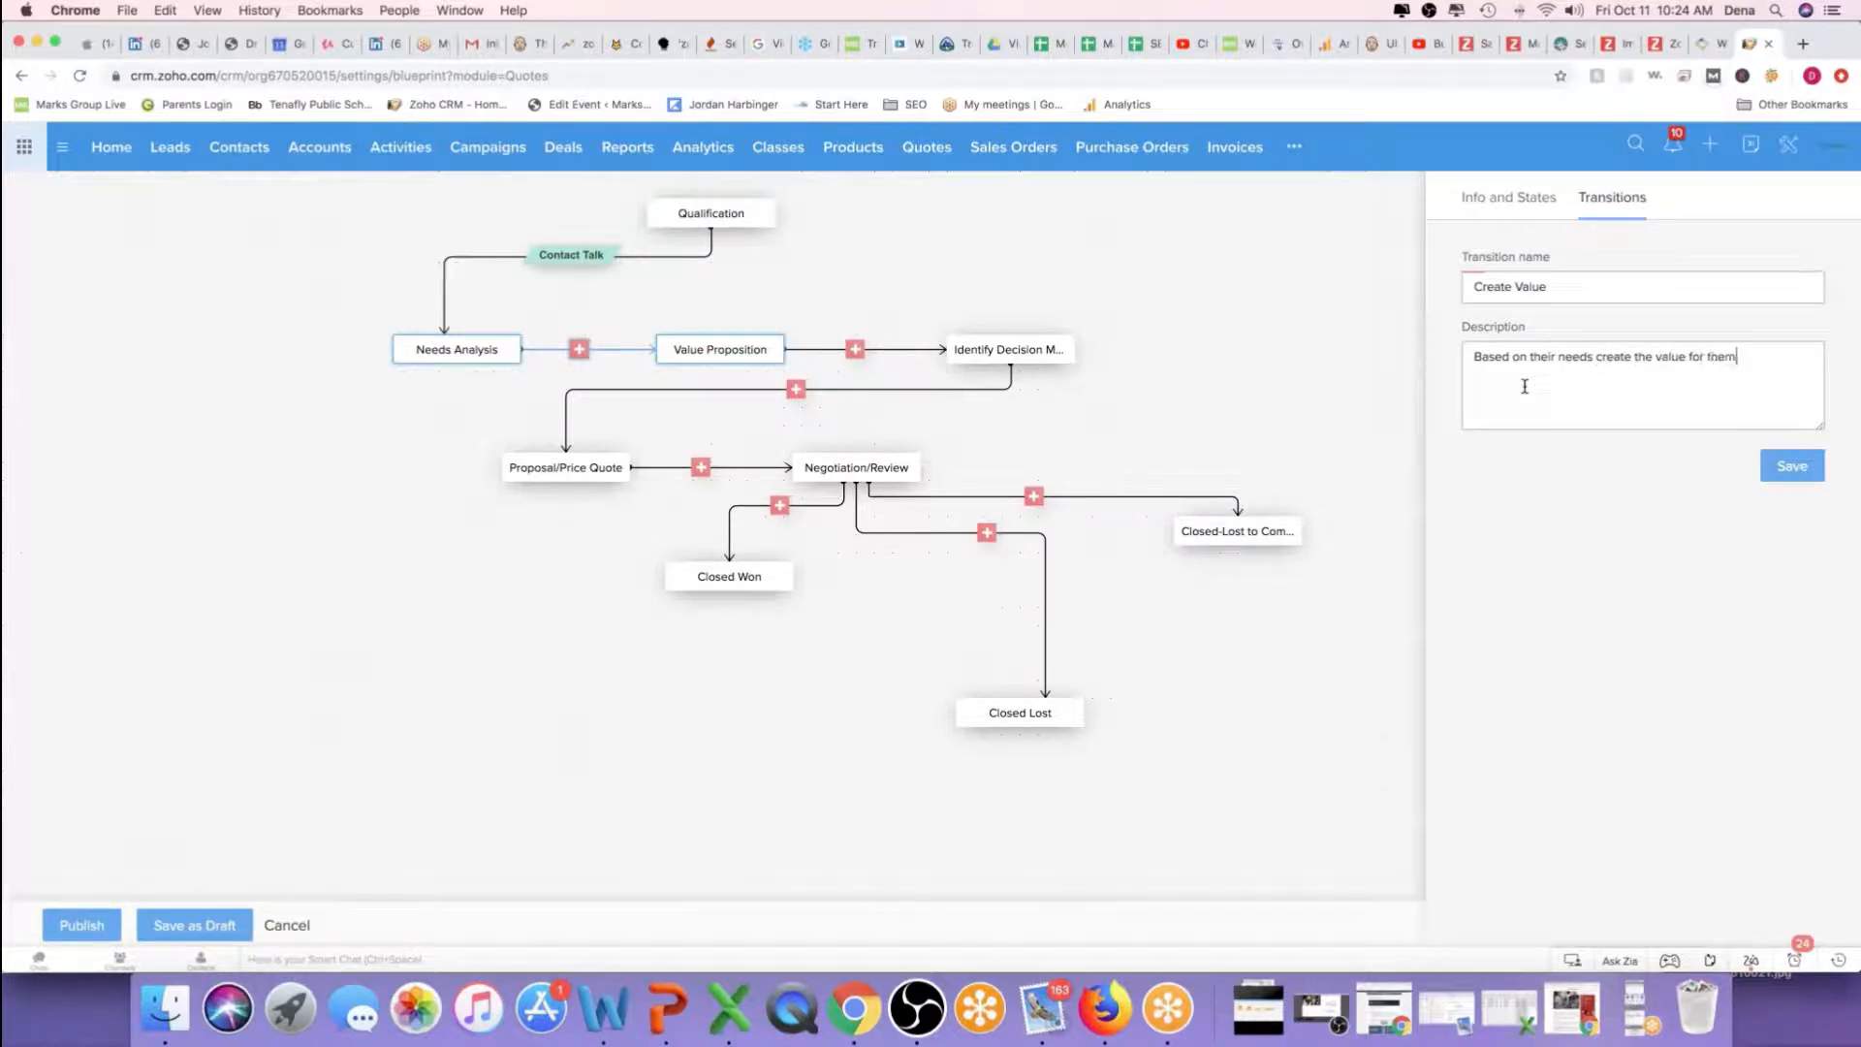
text(.)
click(1793, 471)
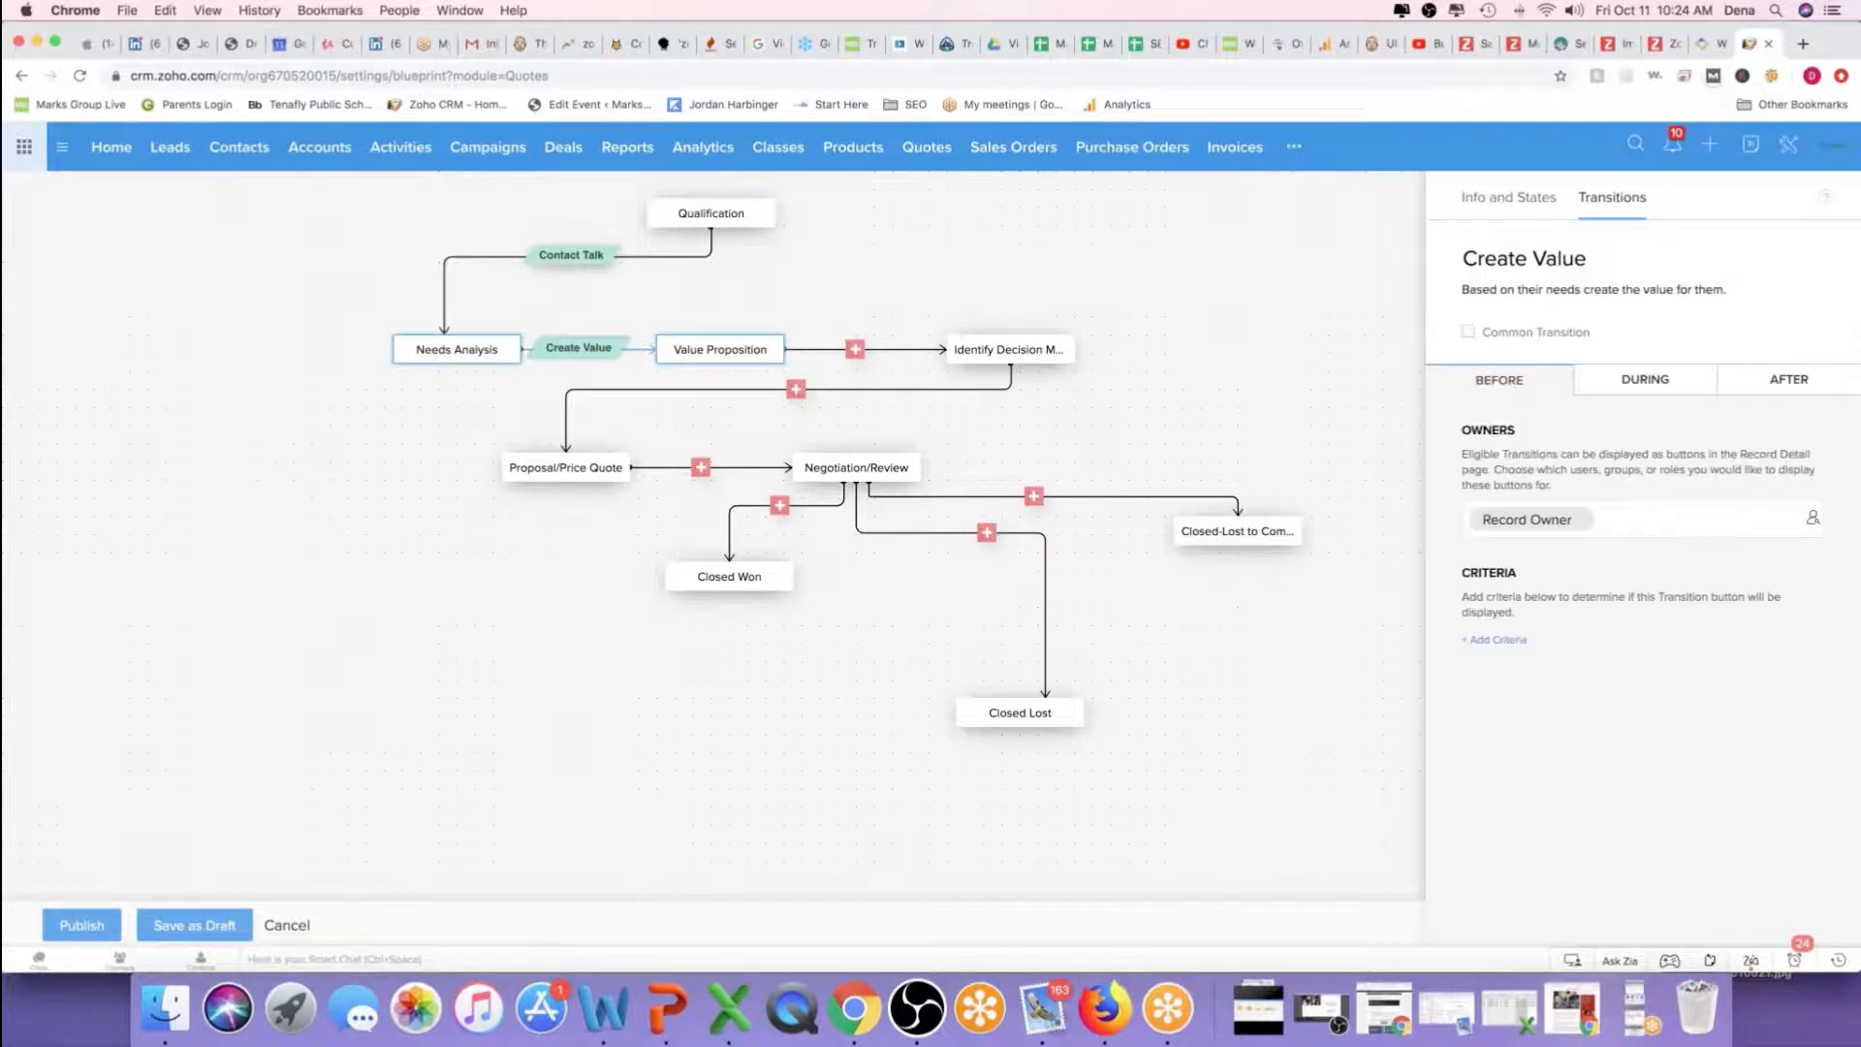
Add the Deals Amount field to the fields required during the Create Value transition
click(1649, 386)
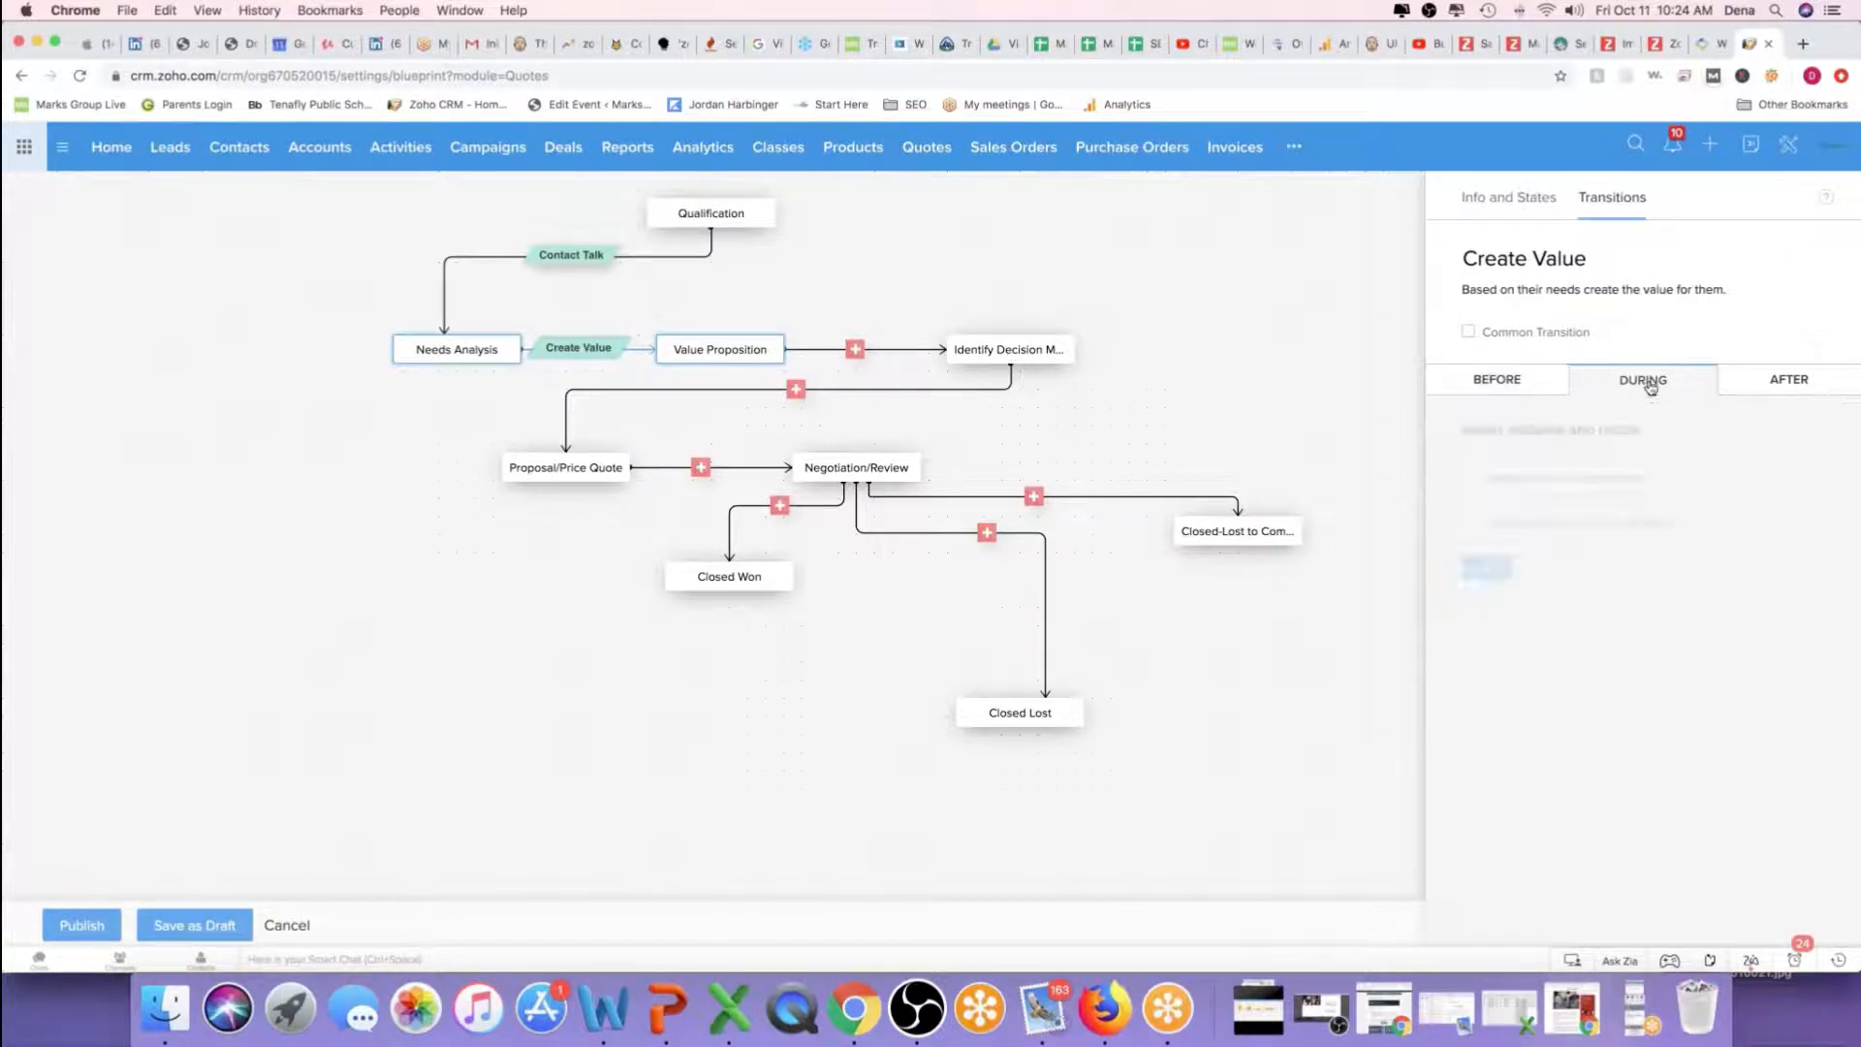
click(1486, 570)
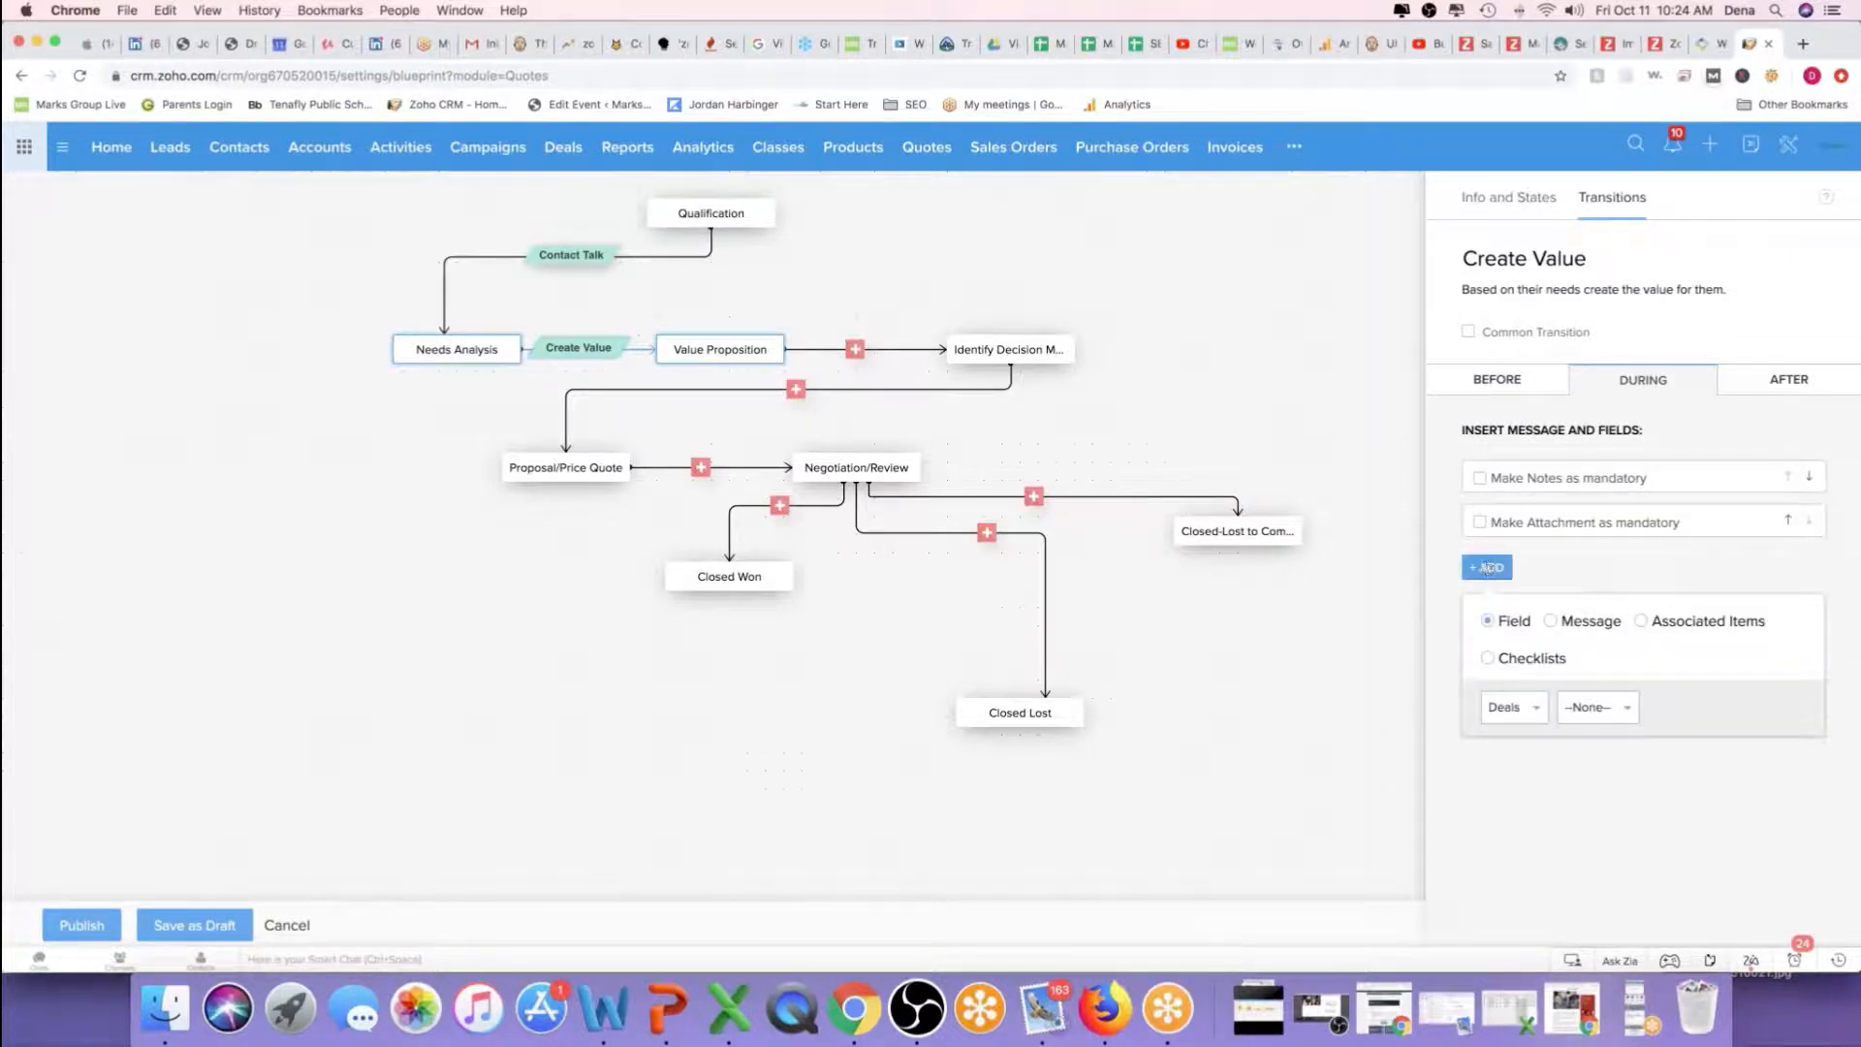
click(1620, 708)
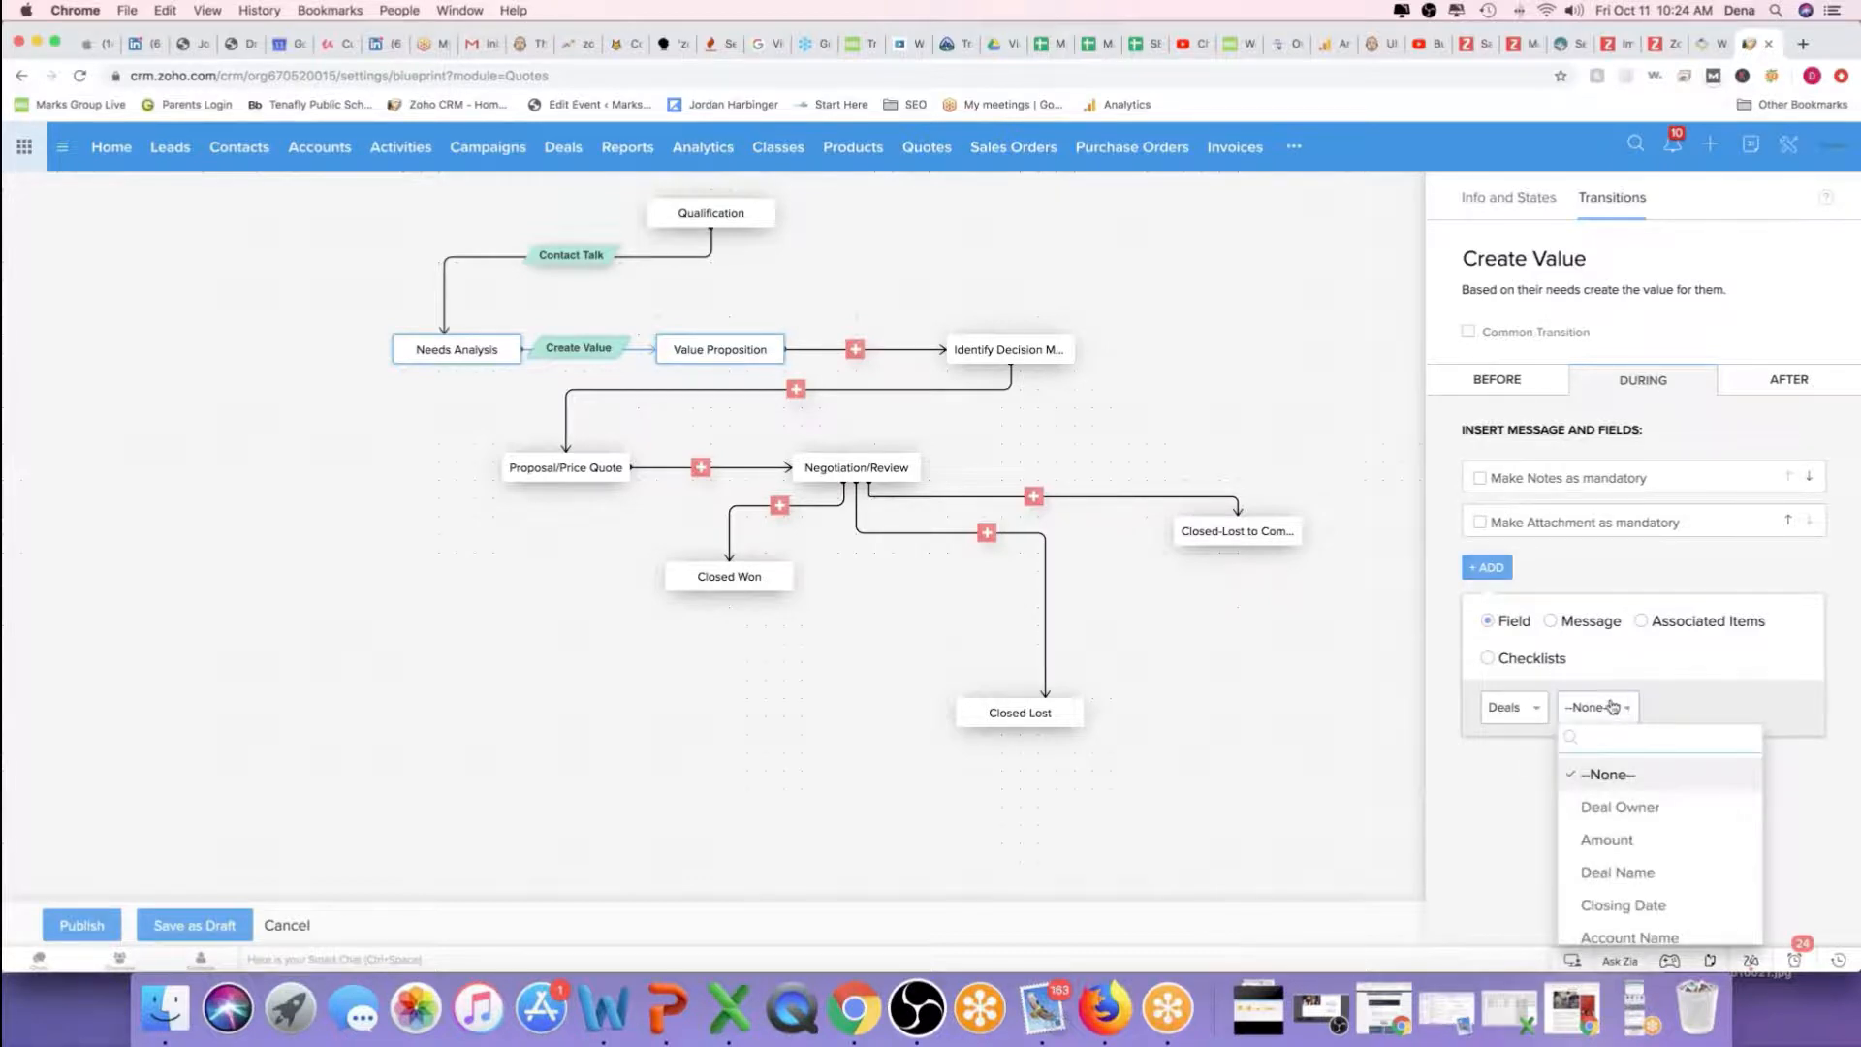
click(1602, 841)
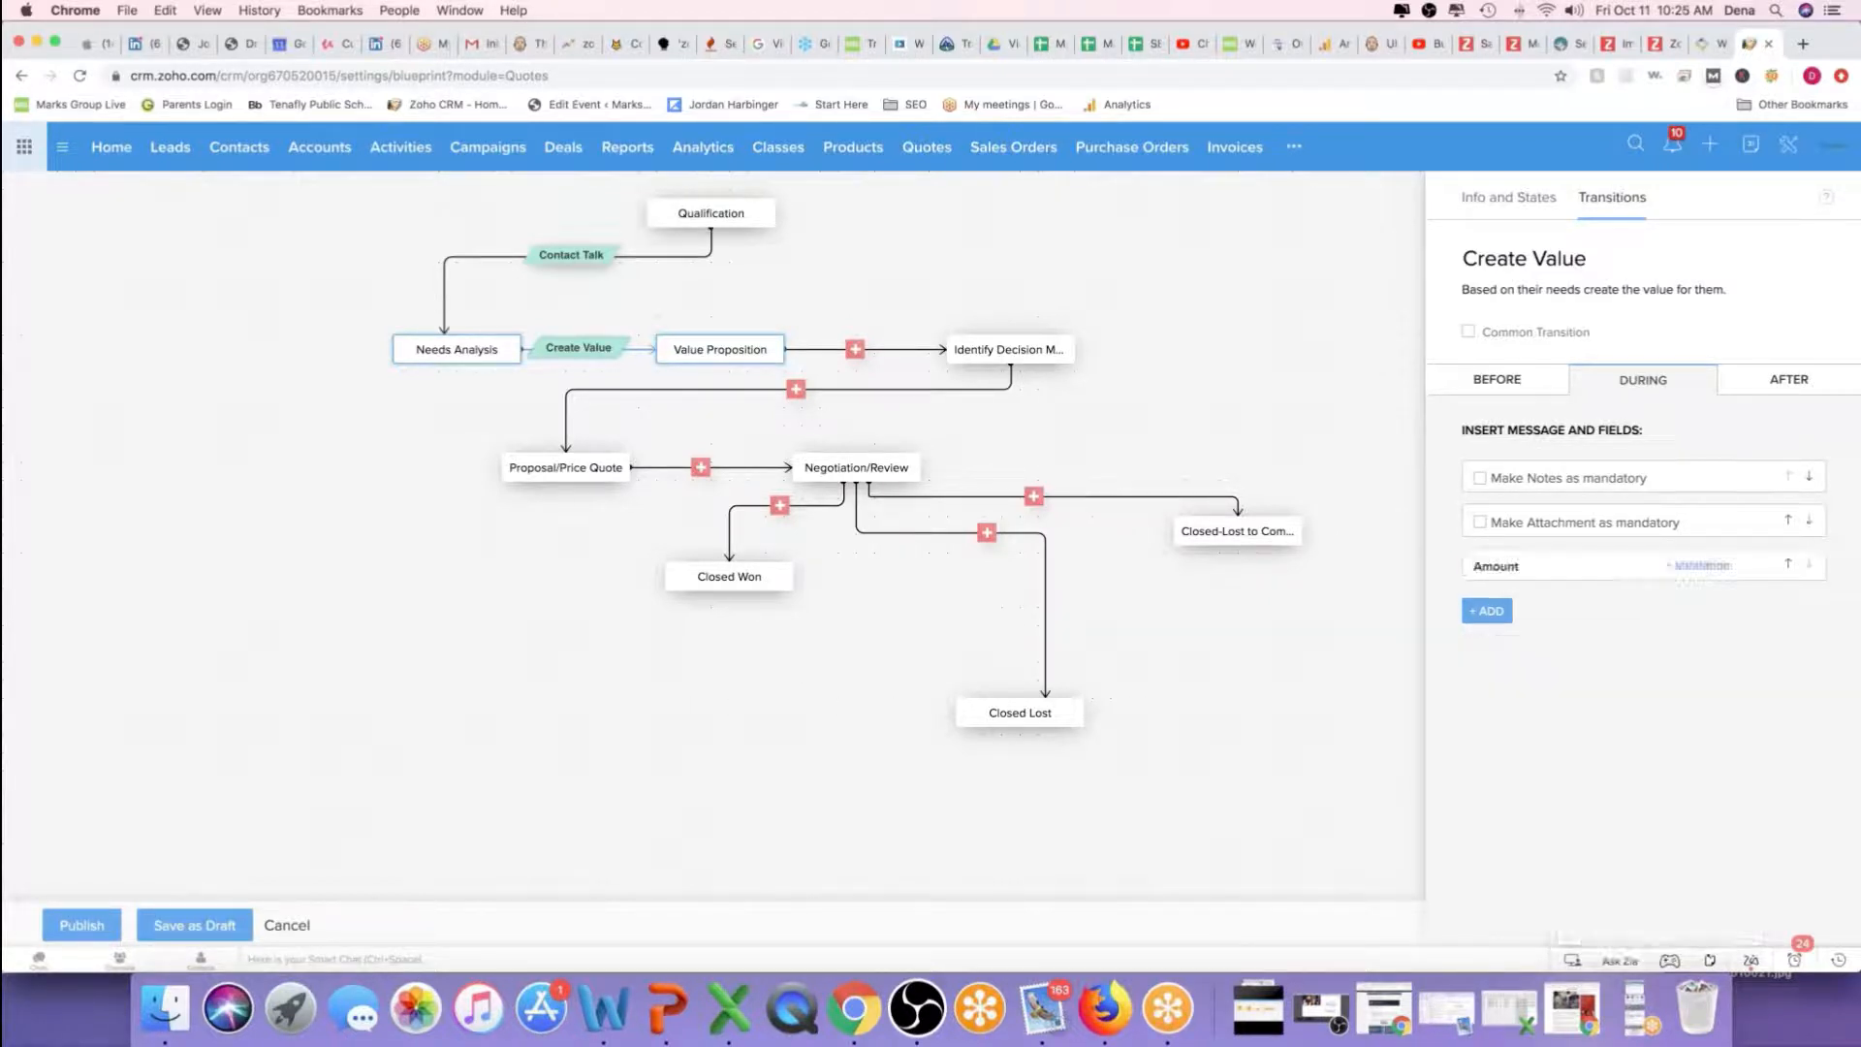
click(1488, 612)
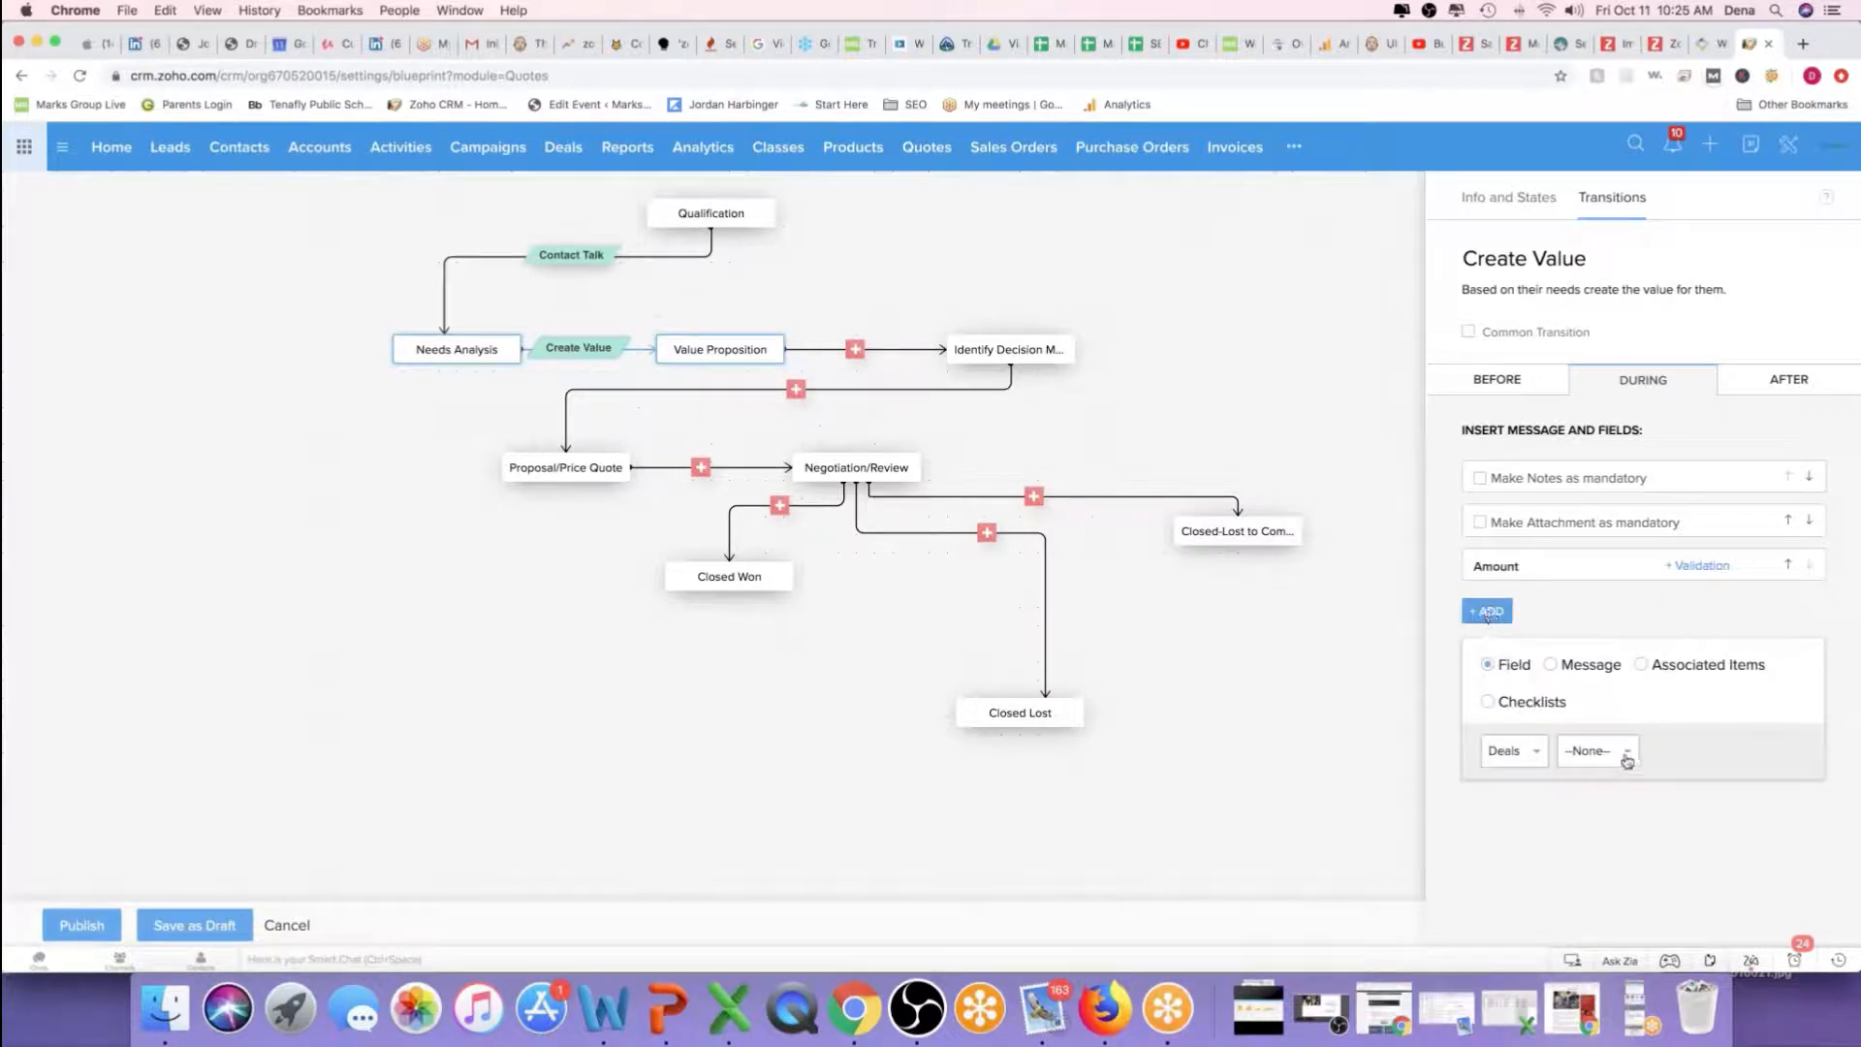
click(1627, 759)
scroll(1657, 707, down, 3)
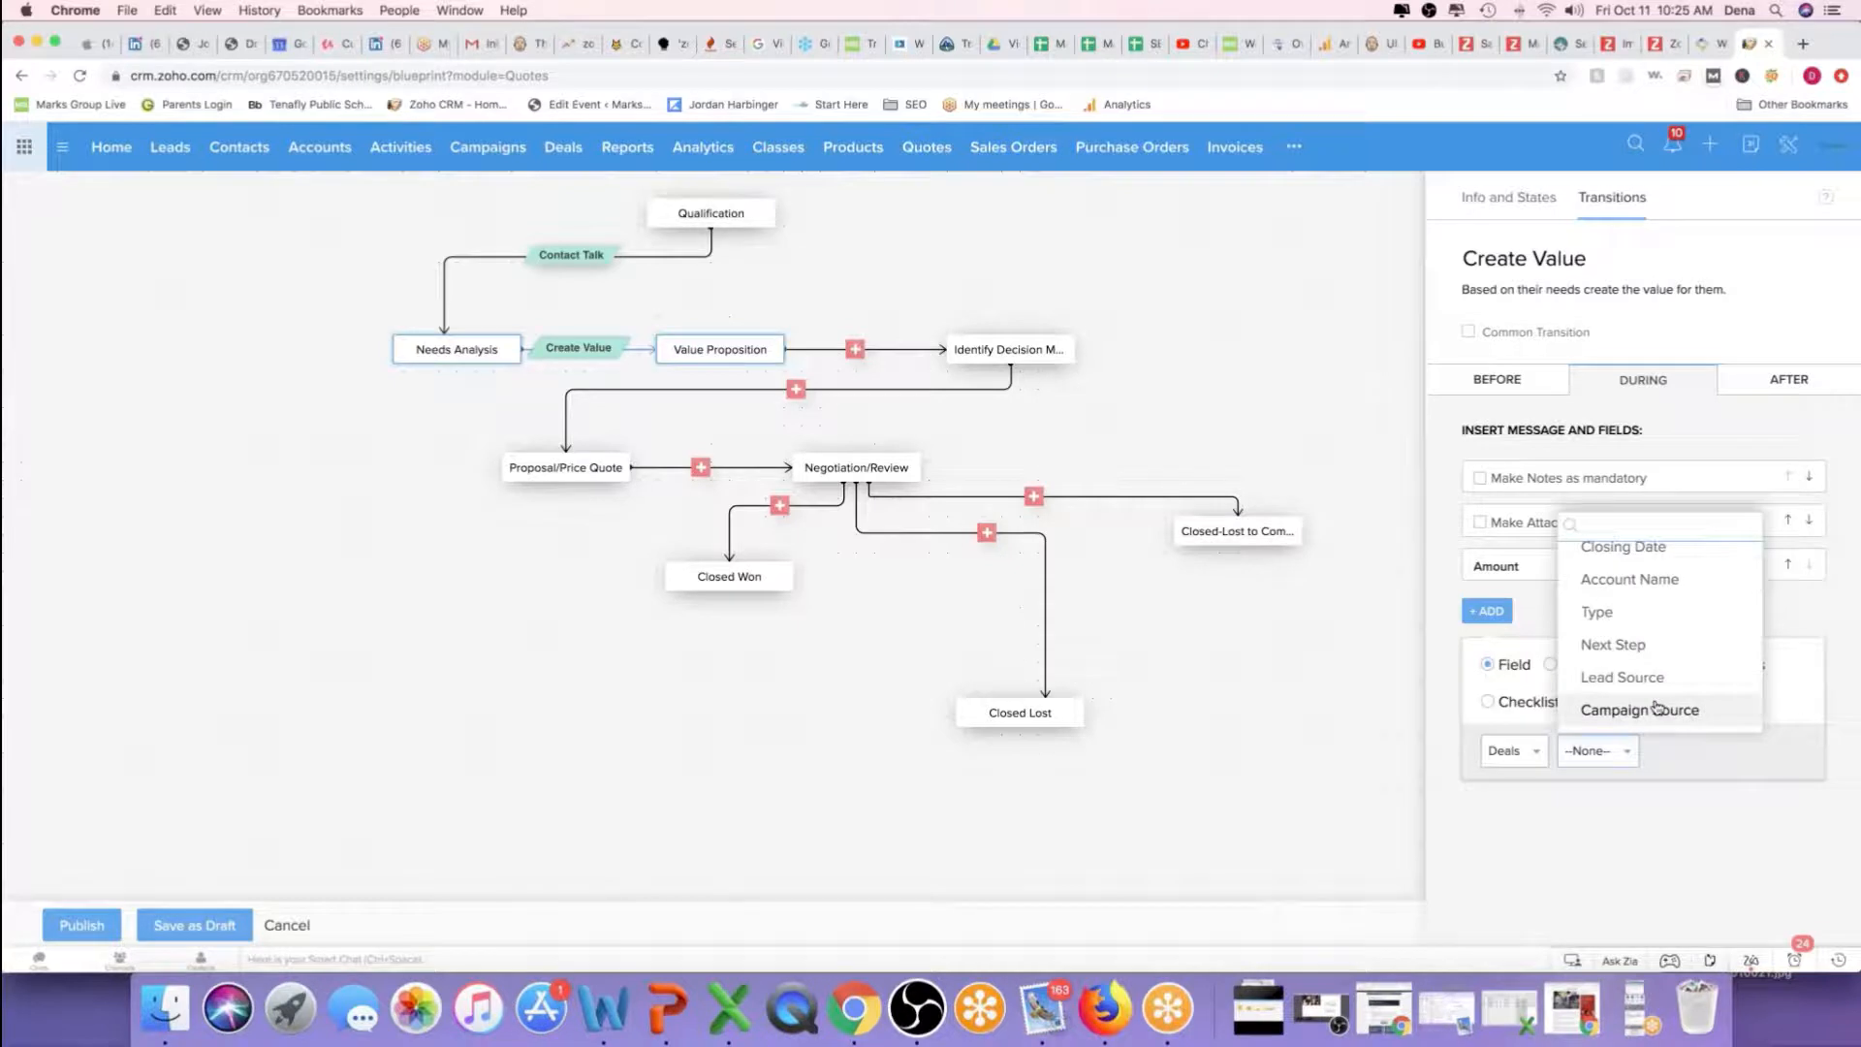
scroll(1658, 707, up, 3)
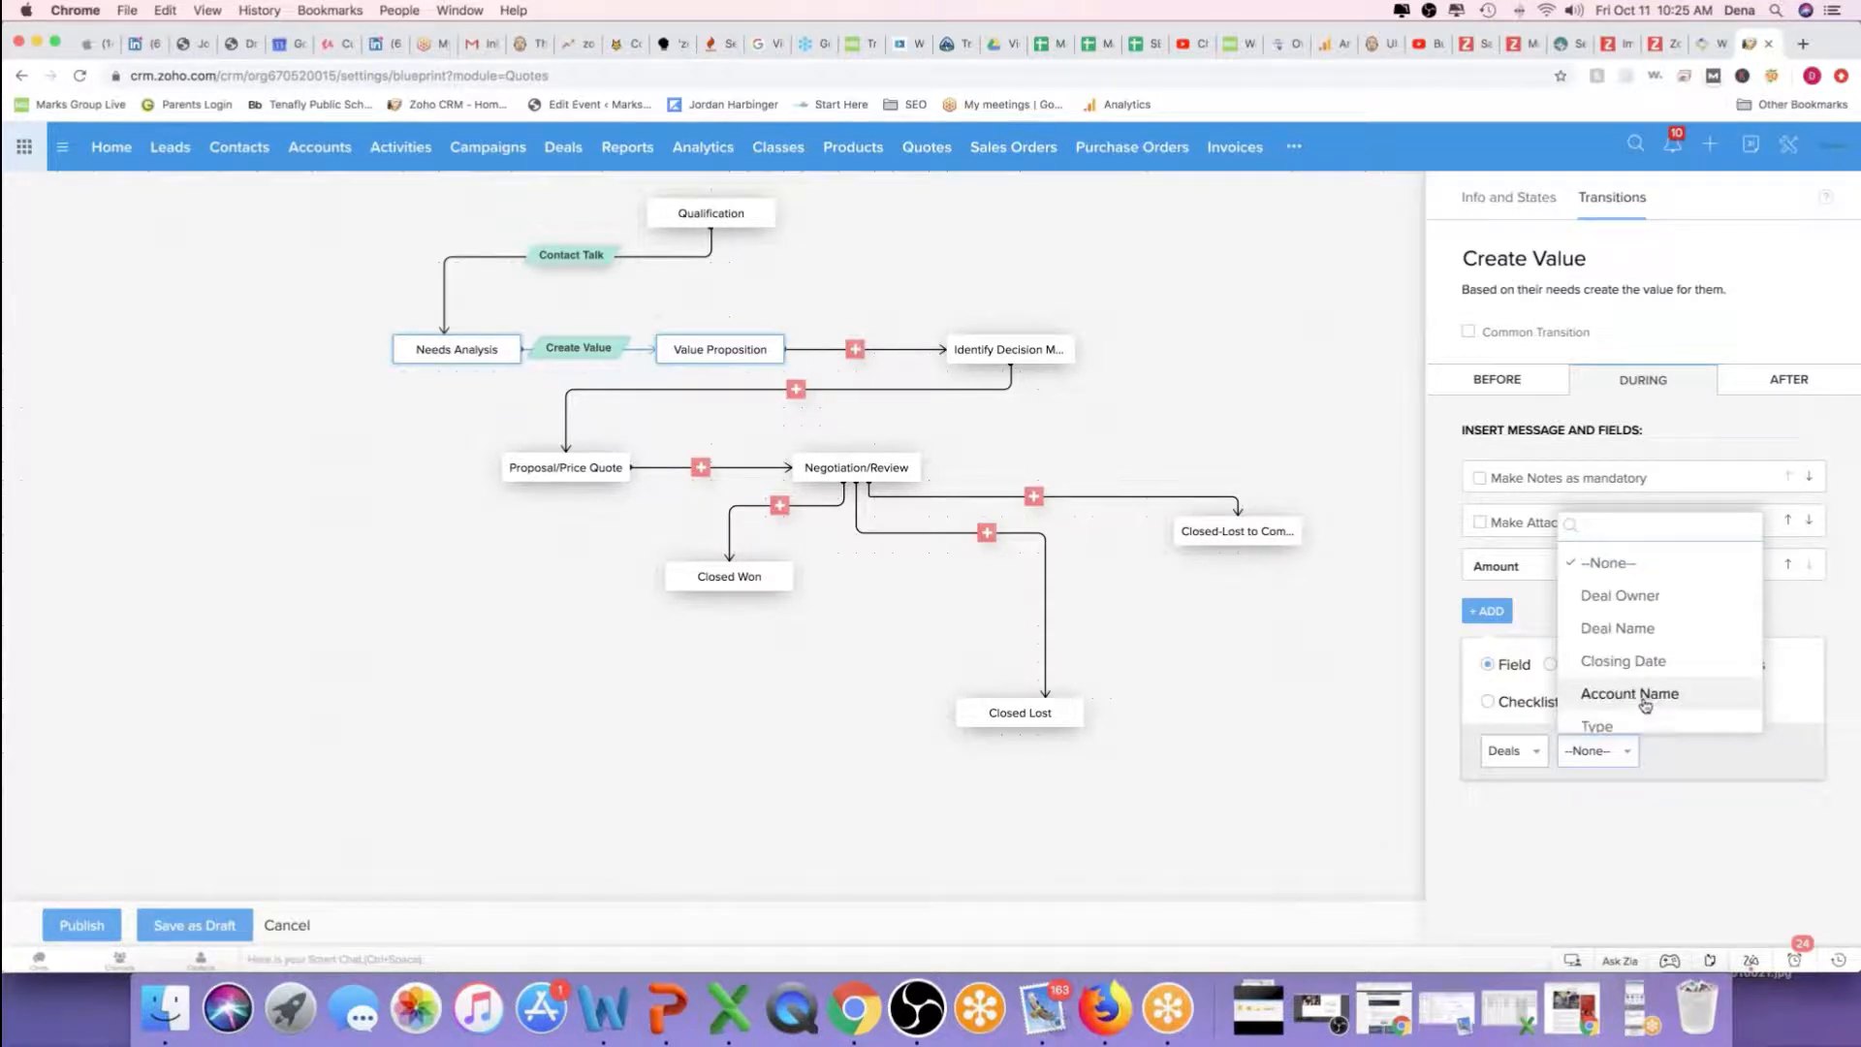
scroll(1645, 704, down, 4)
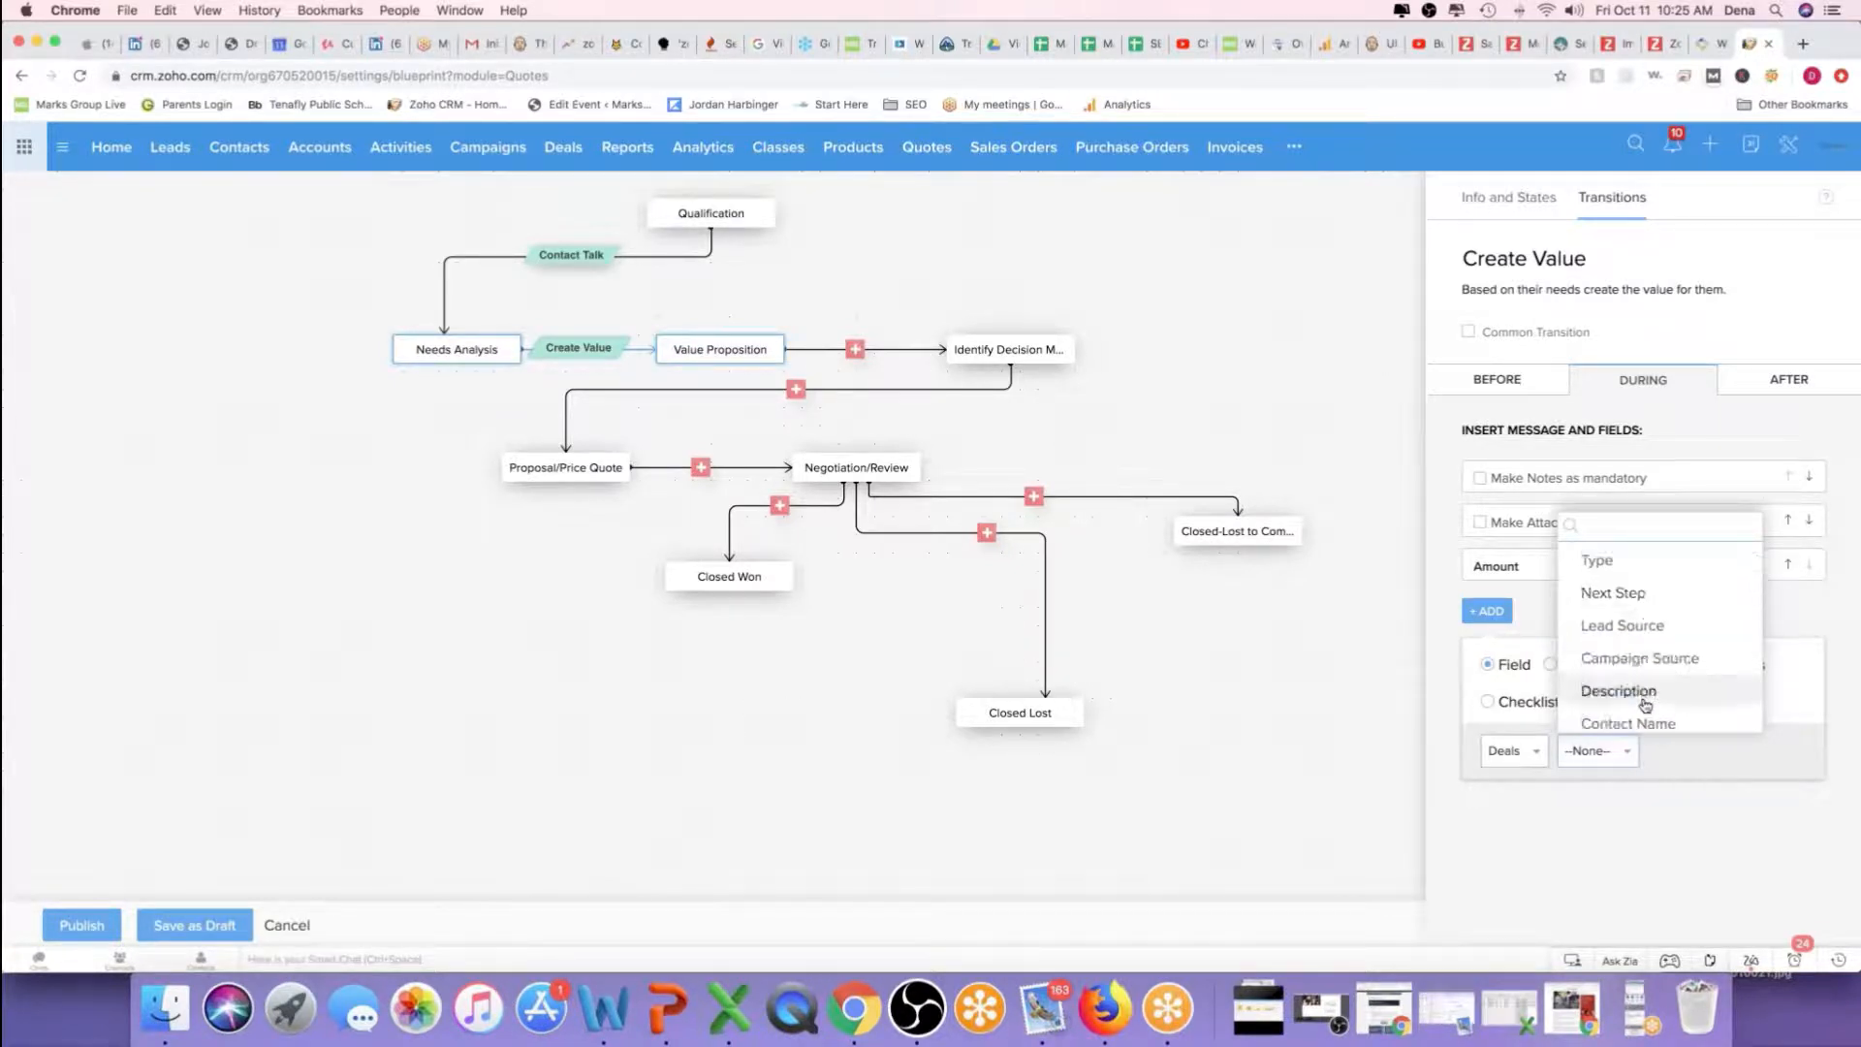
click(1645, 826)
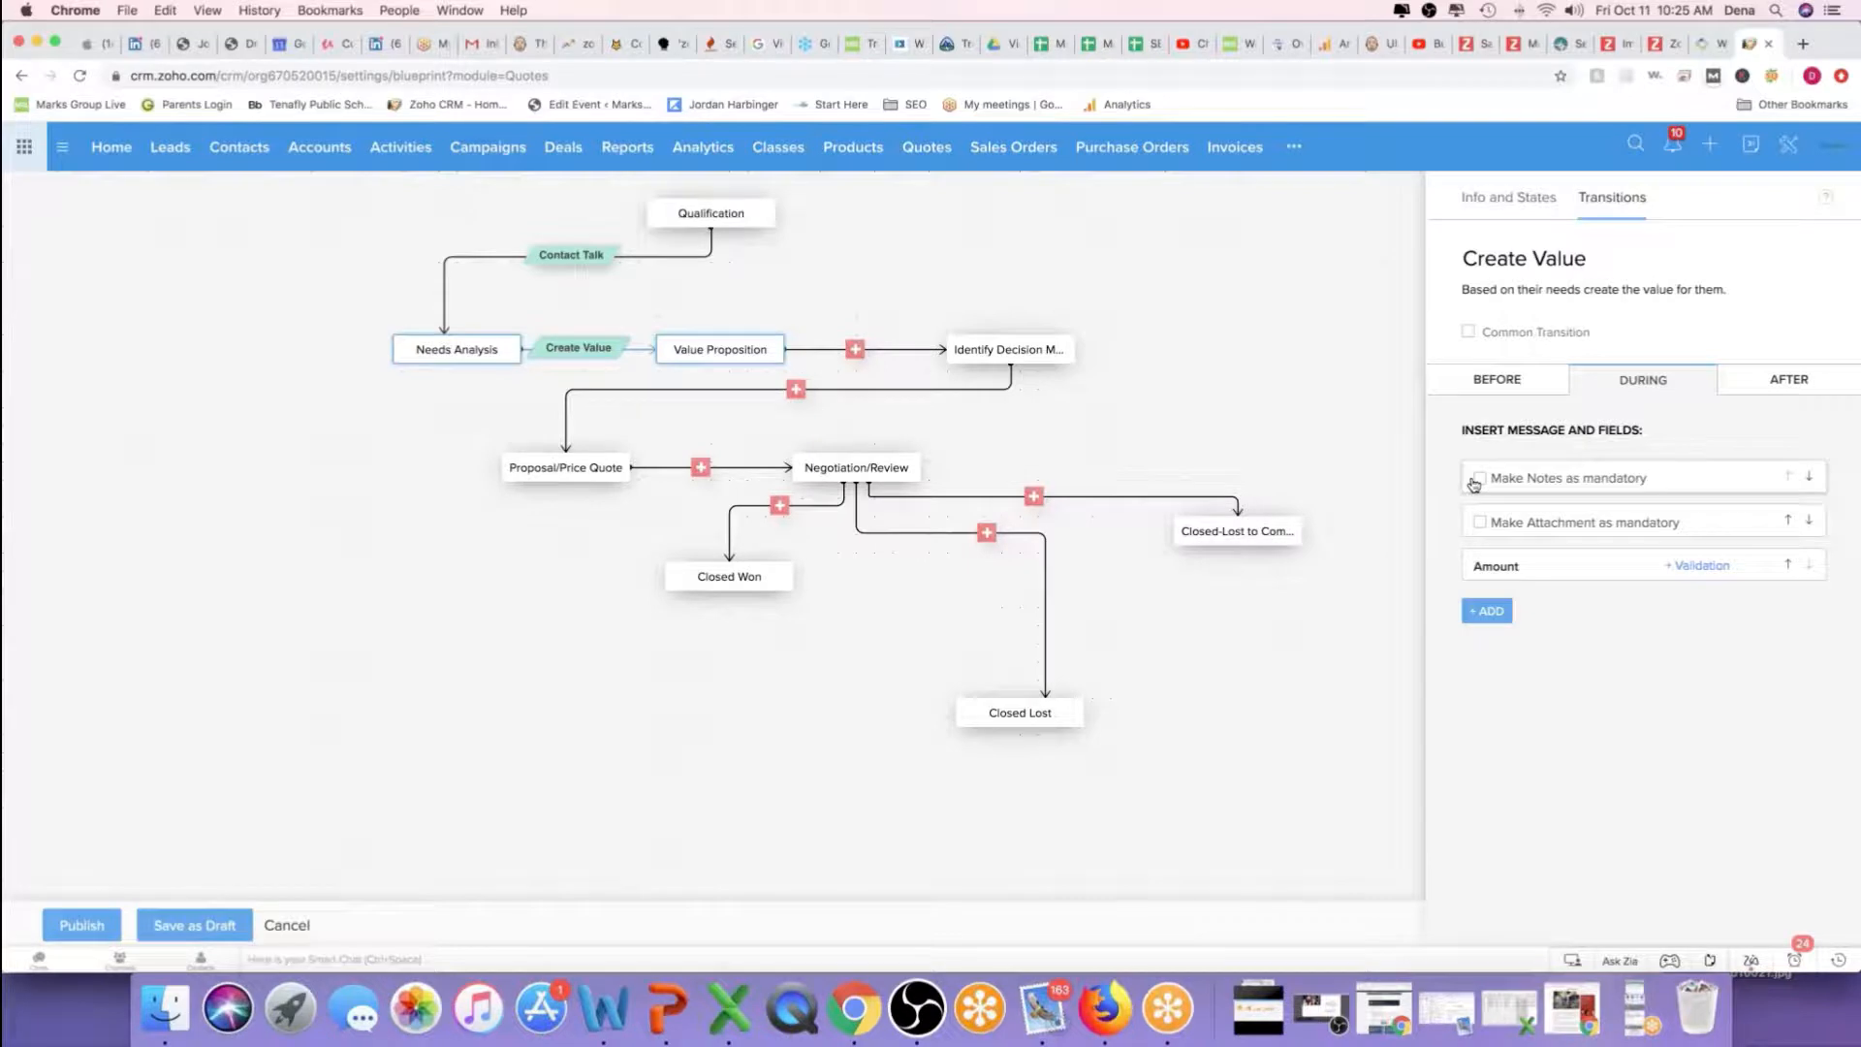
Add a "Create Value Proposition" task after Create Value, due 3 days after the transition trigger date, with a same-day pop-up reminder for the assignee
click(1788, 382)
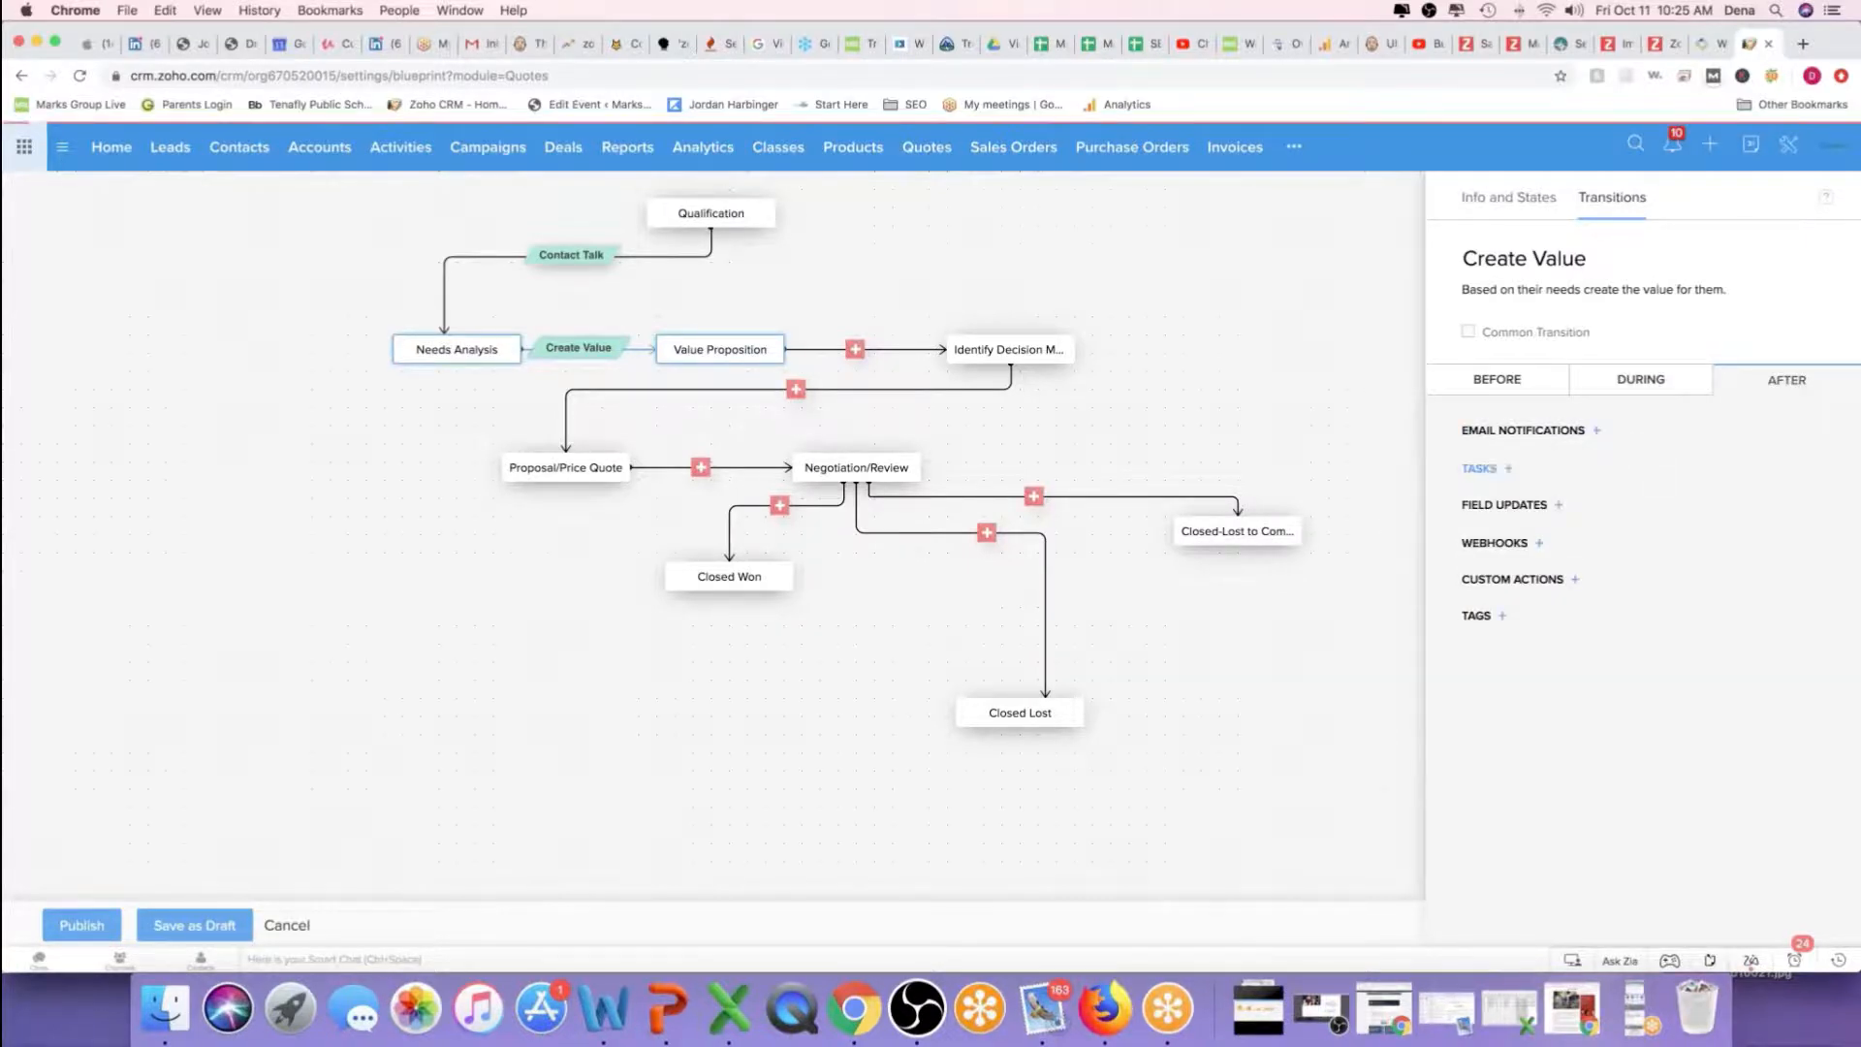
click(1480, 468)
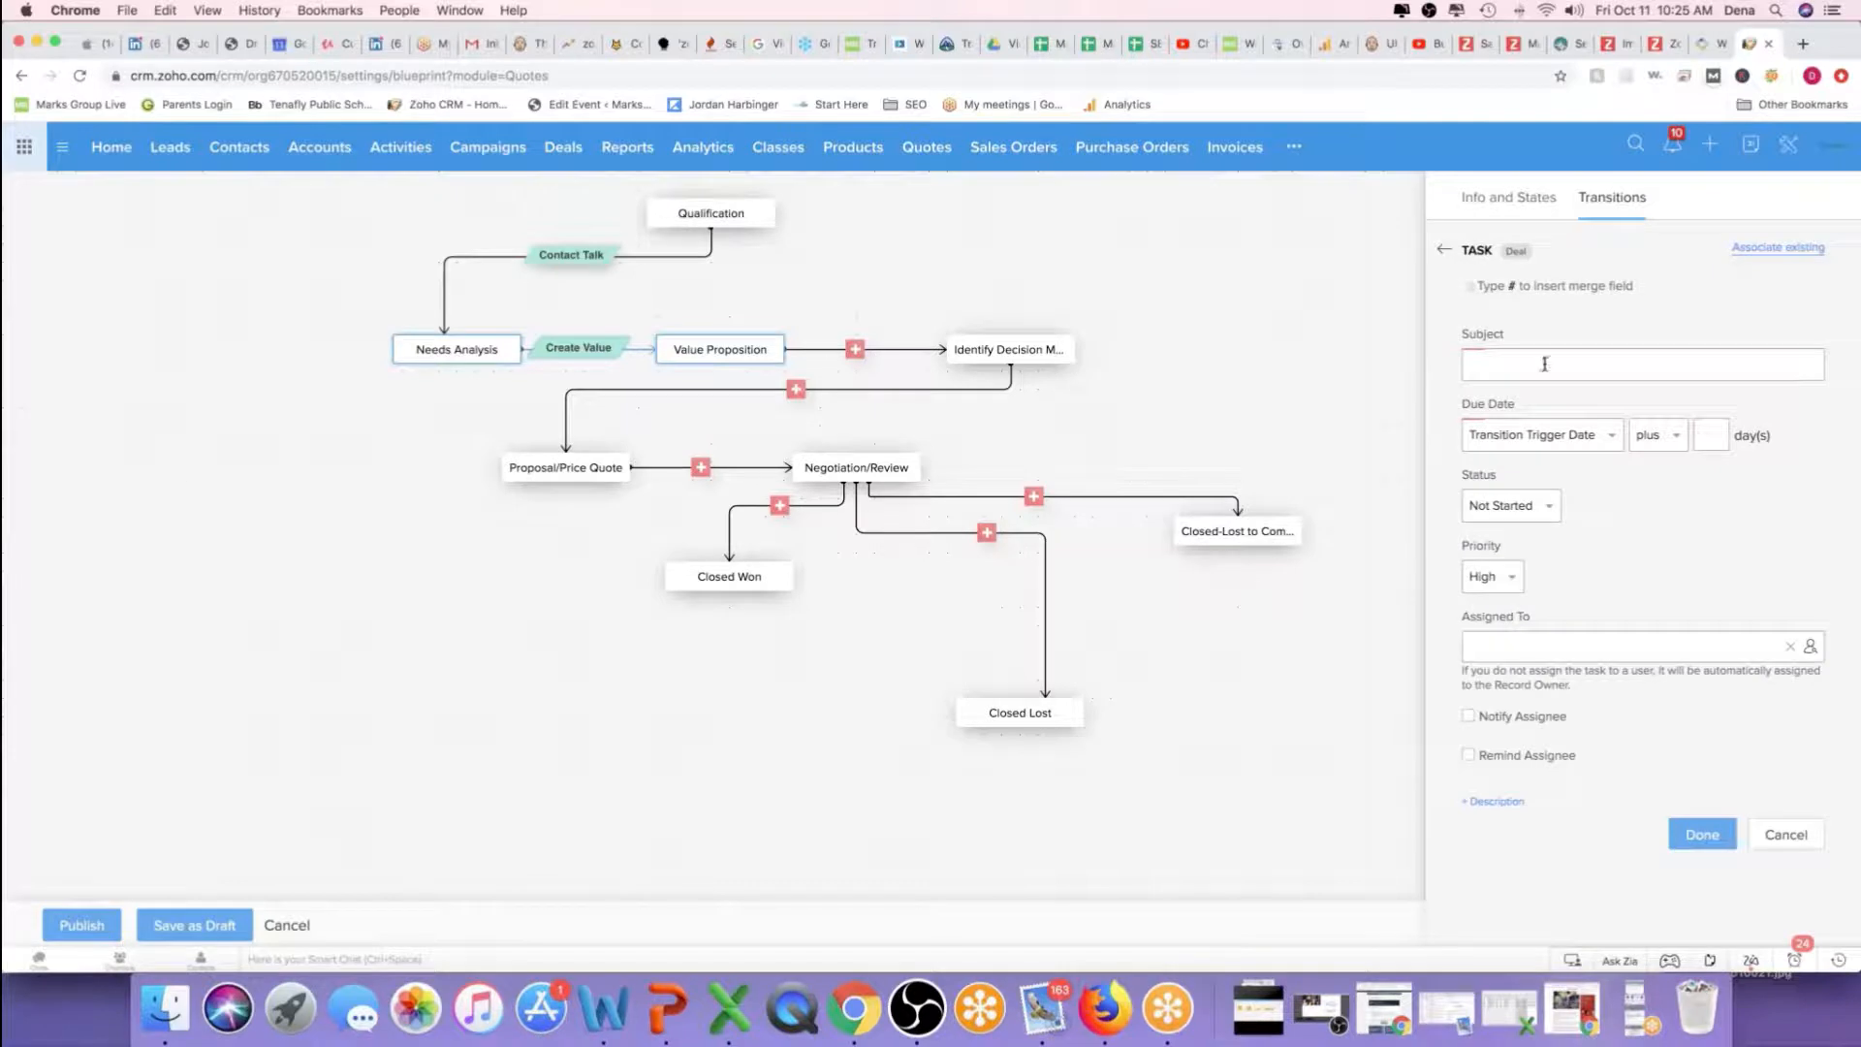
text(Create Value Proposition)
click(1708, 433)
click(1468, 755)
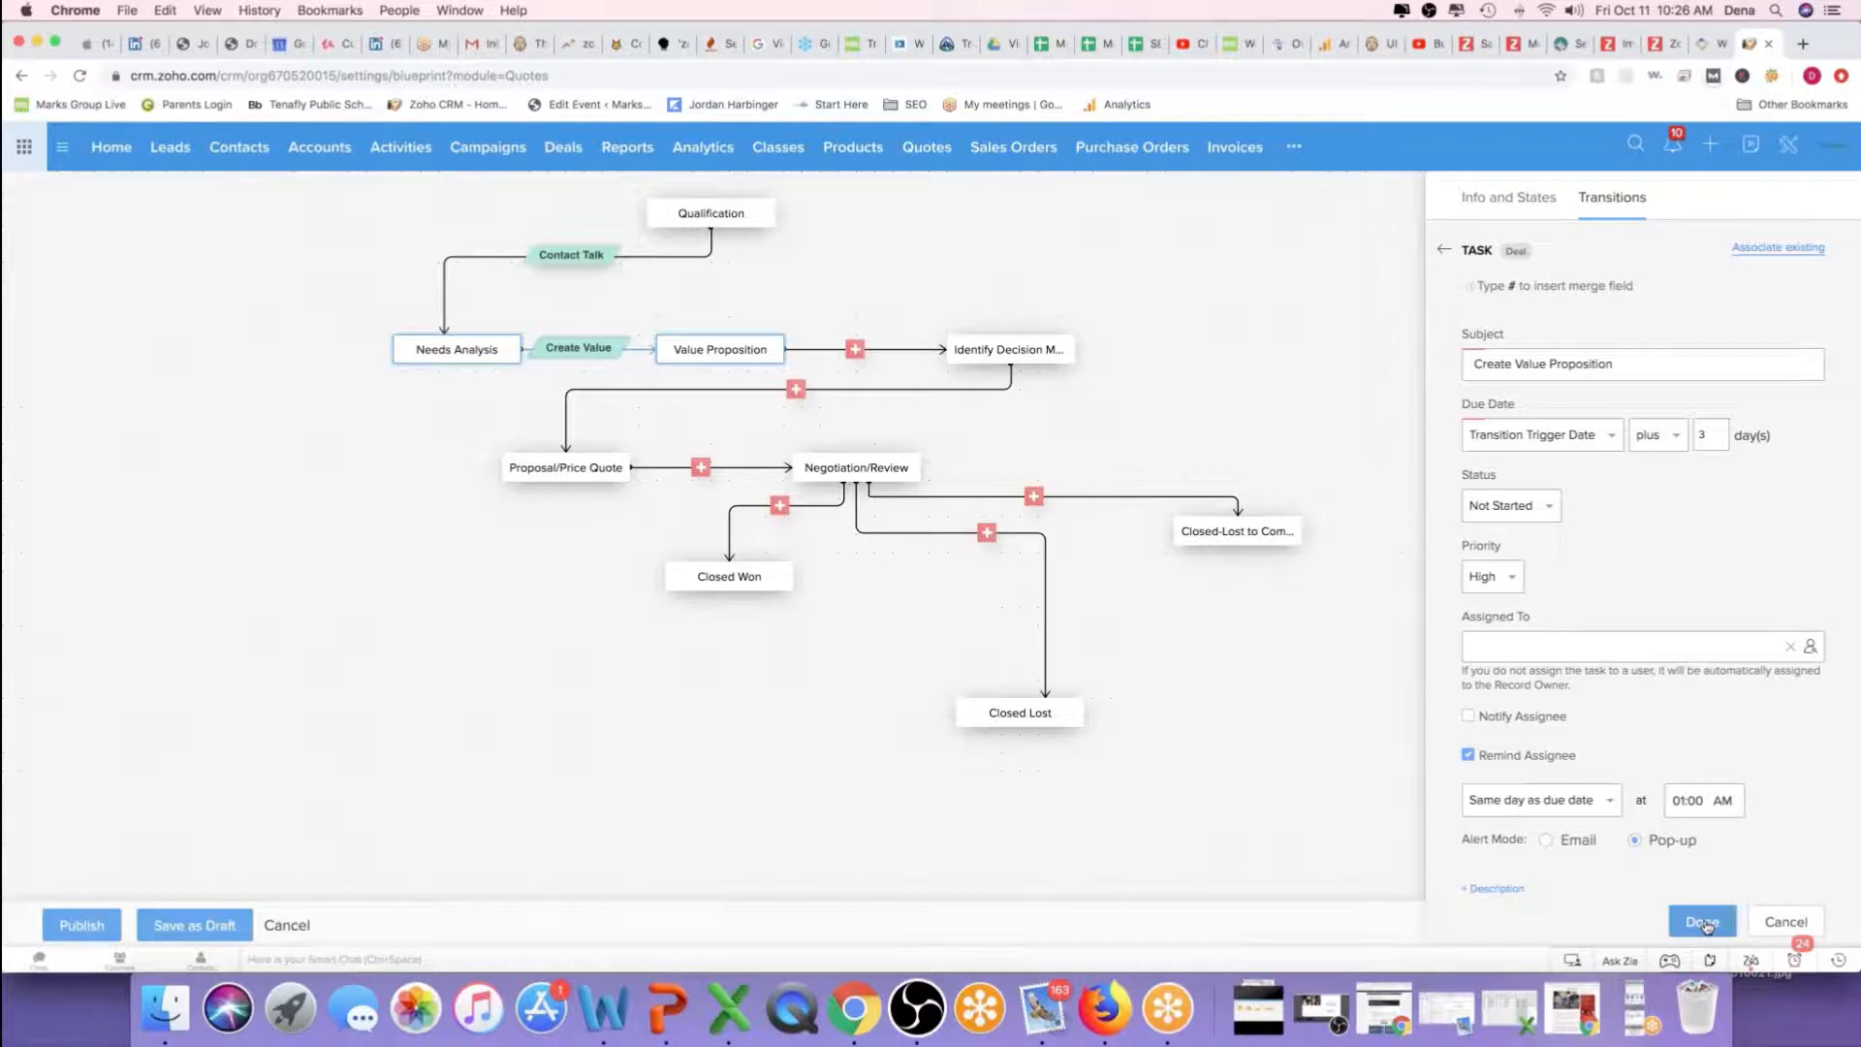
click(1704, 923)
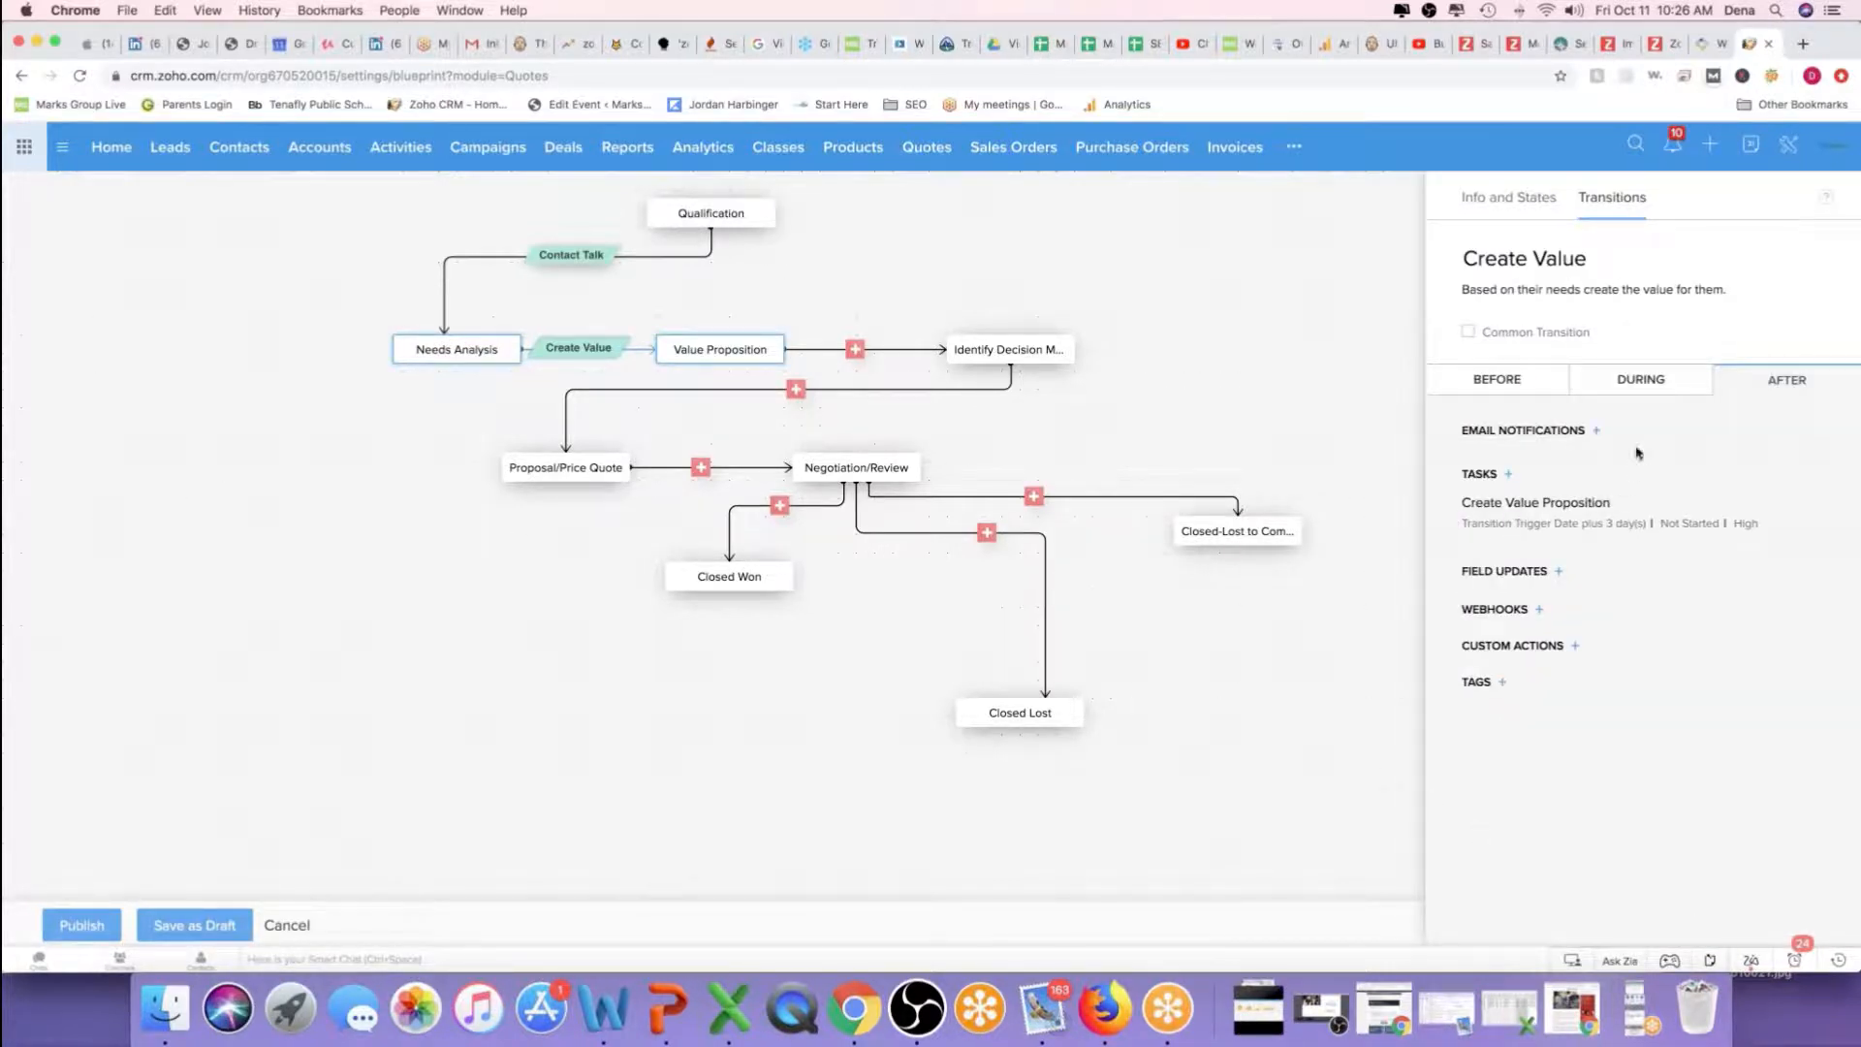
click(1638, 380)
click(1783, 381)
Create the "Find decision maker" transition between Value Proposition and Identify Decision Makers, and move the Identify Decision Makers state farther from Value Proposition
click(855, 349)
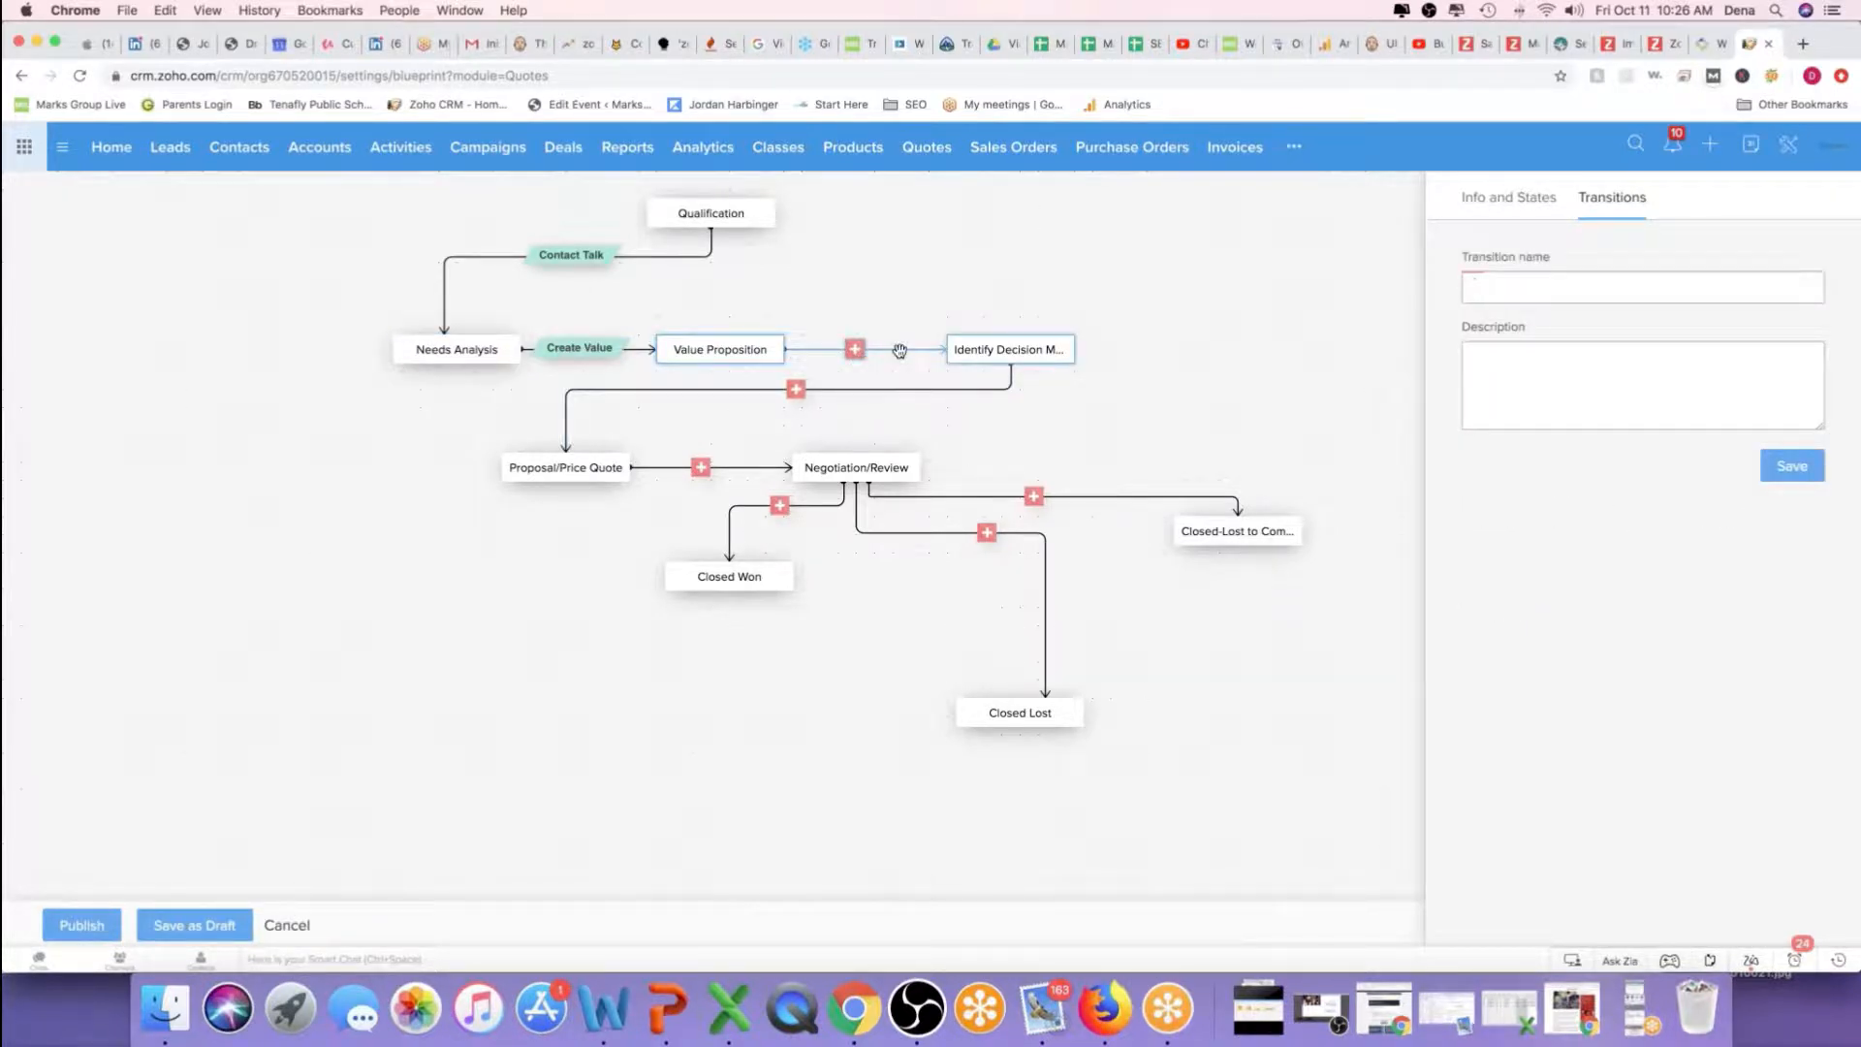
text(IDen)
key(BackSpace)
key(BackSpace)
key(BackSpace)
key(BackSpace)
text(Fin)
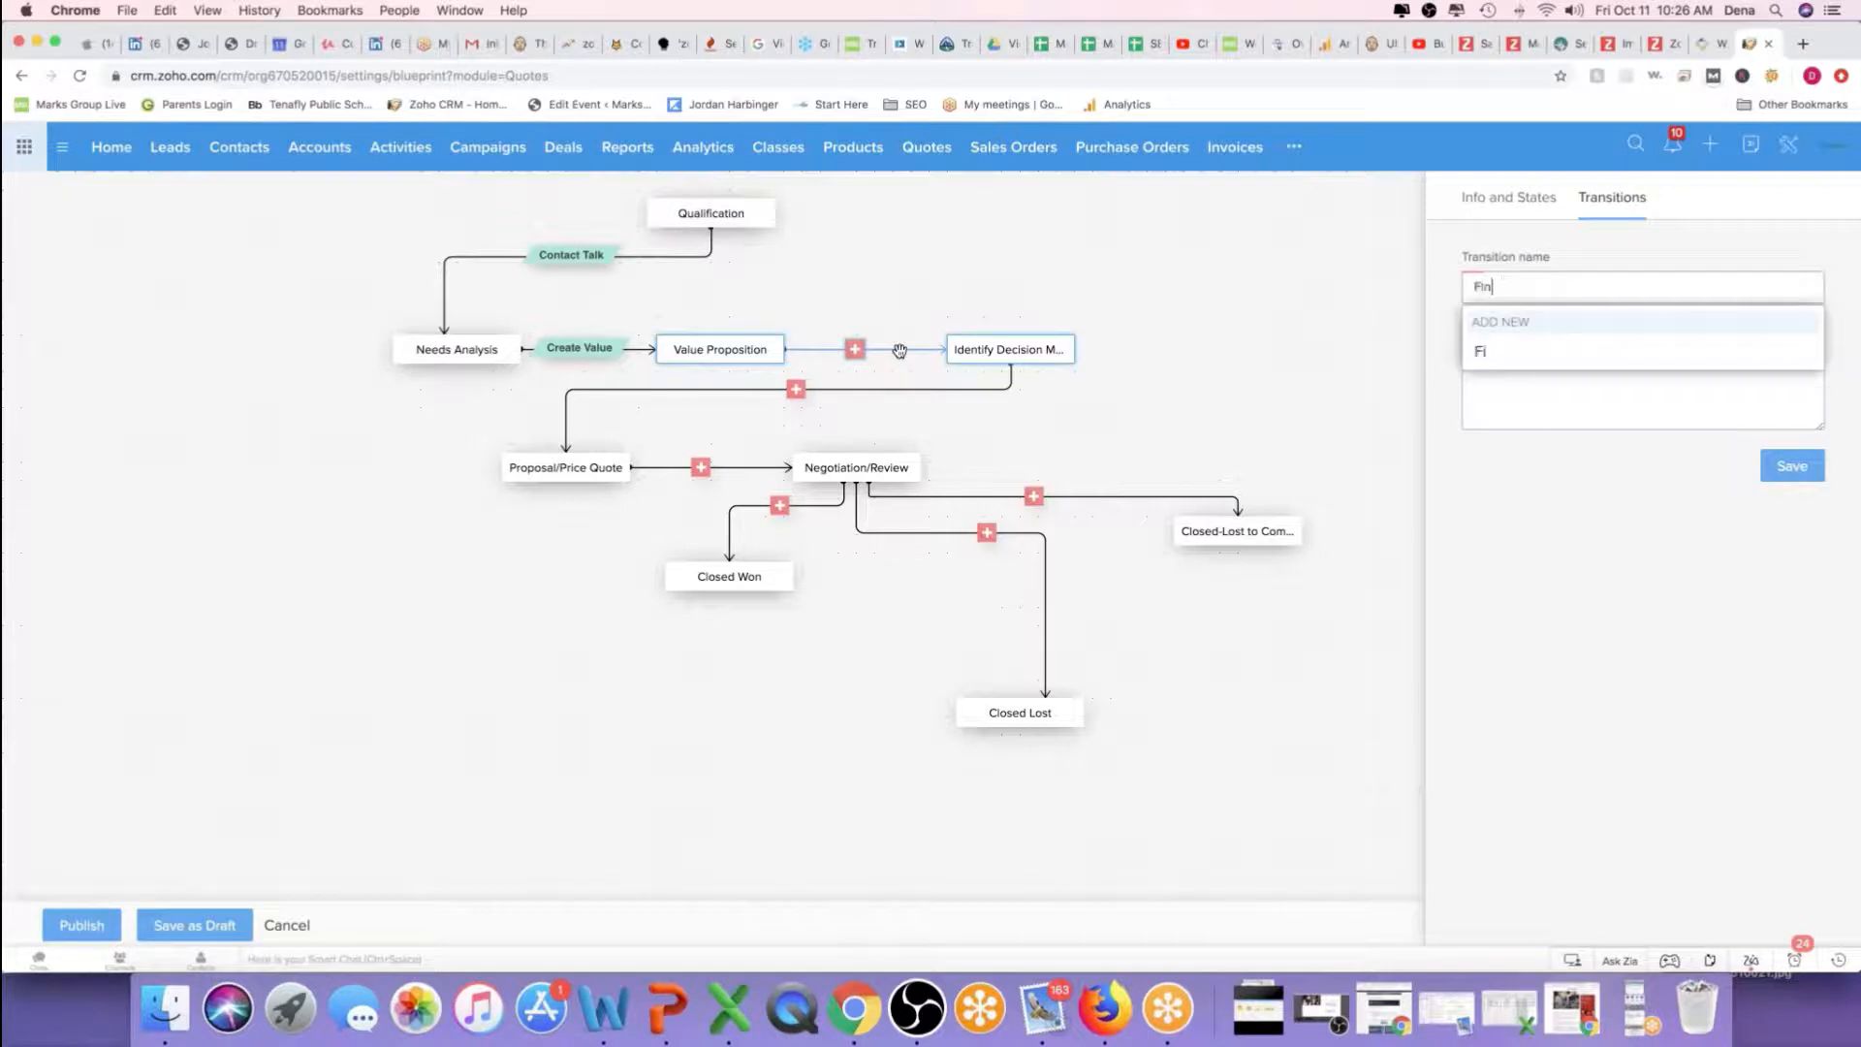
text(d decision maker)
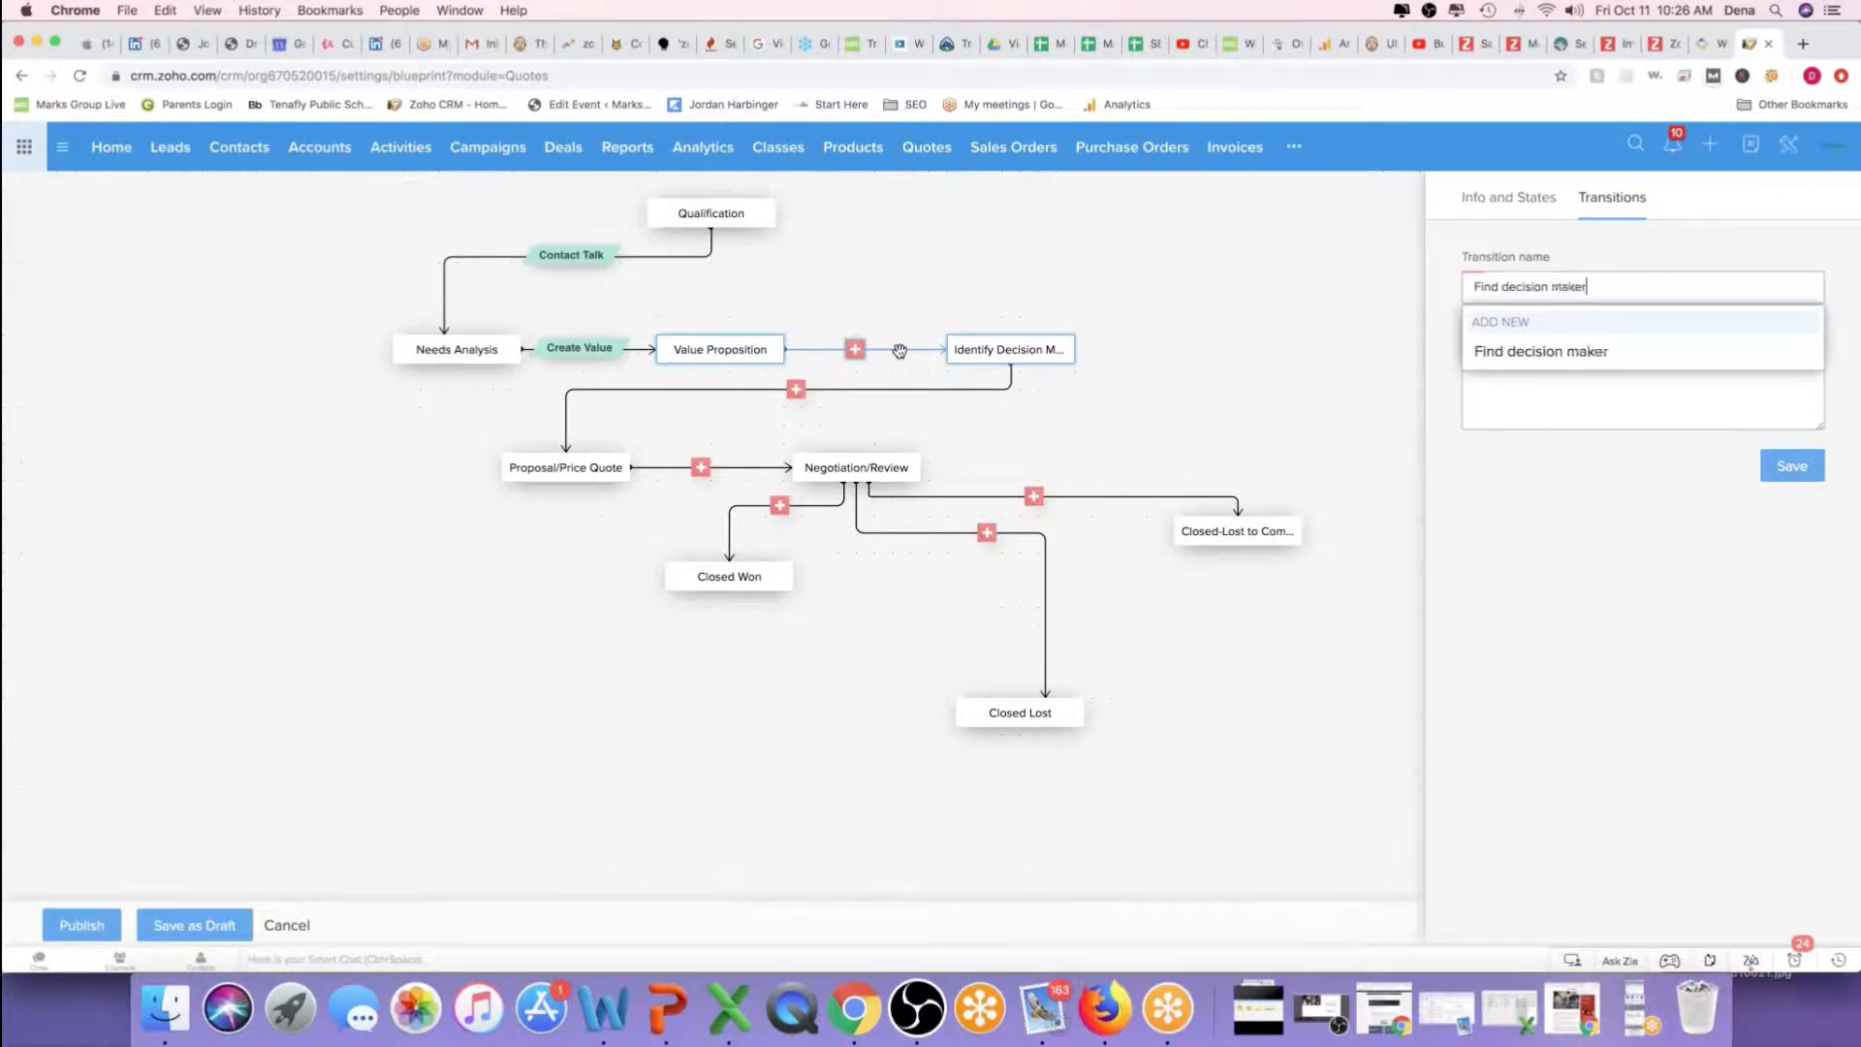
click(1634, 421)
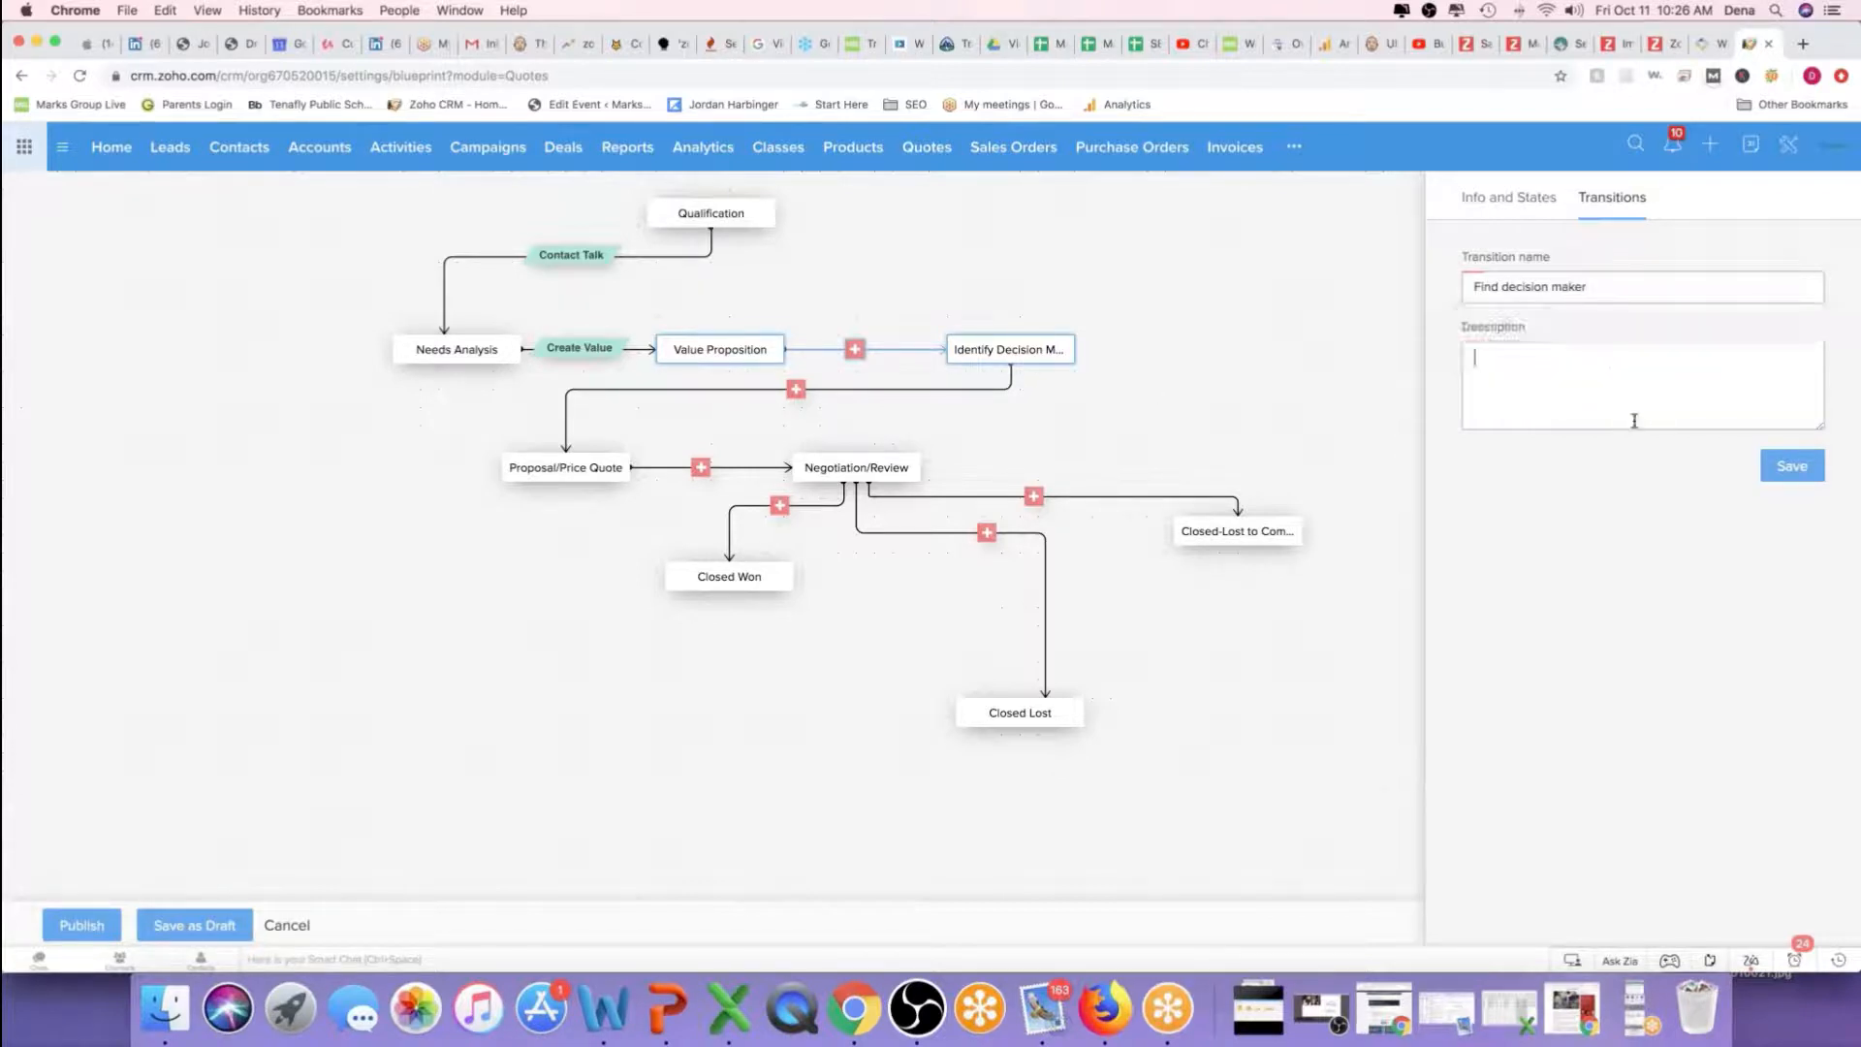
click(1795, 467)
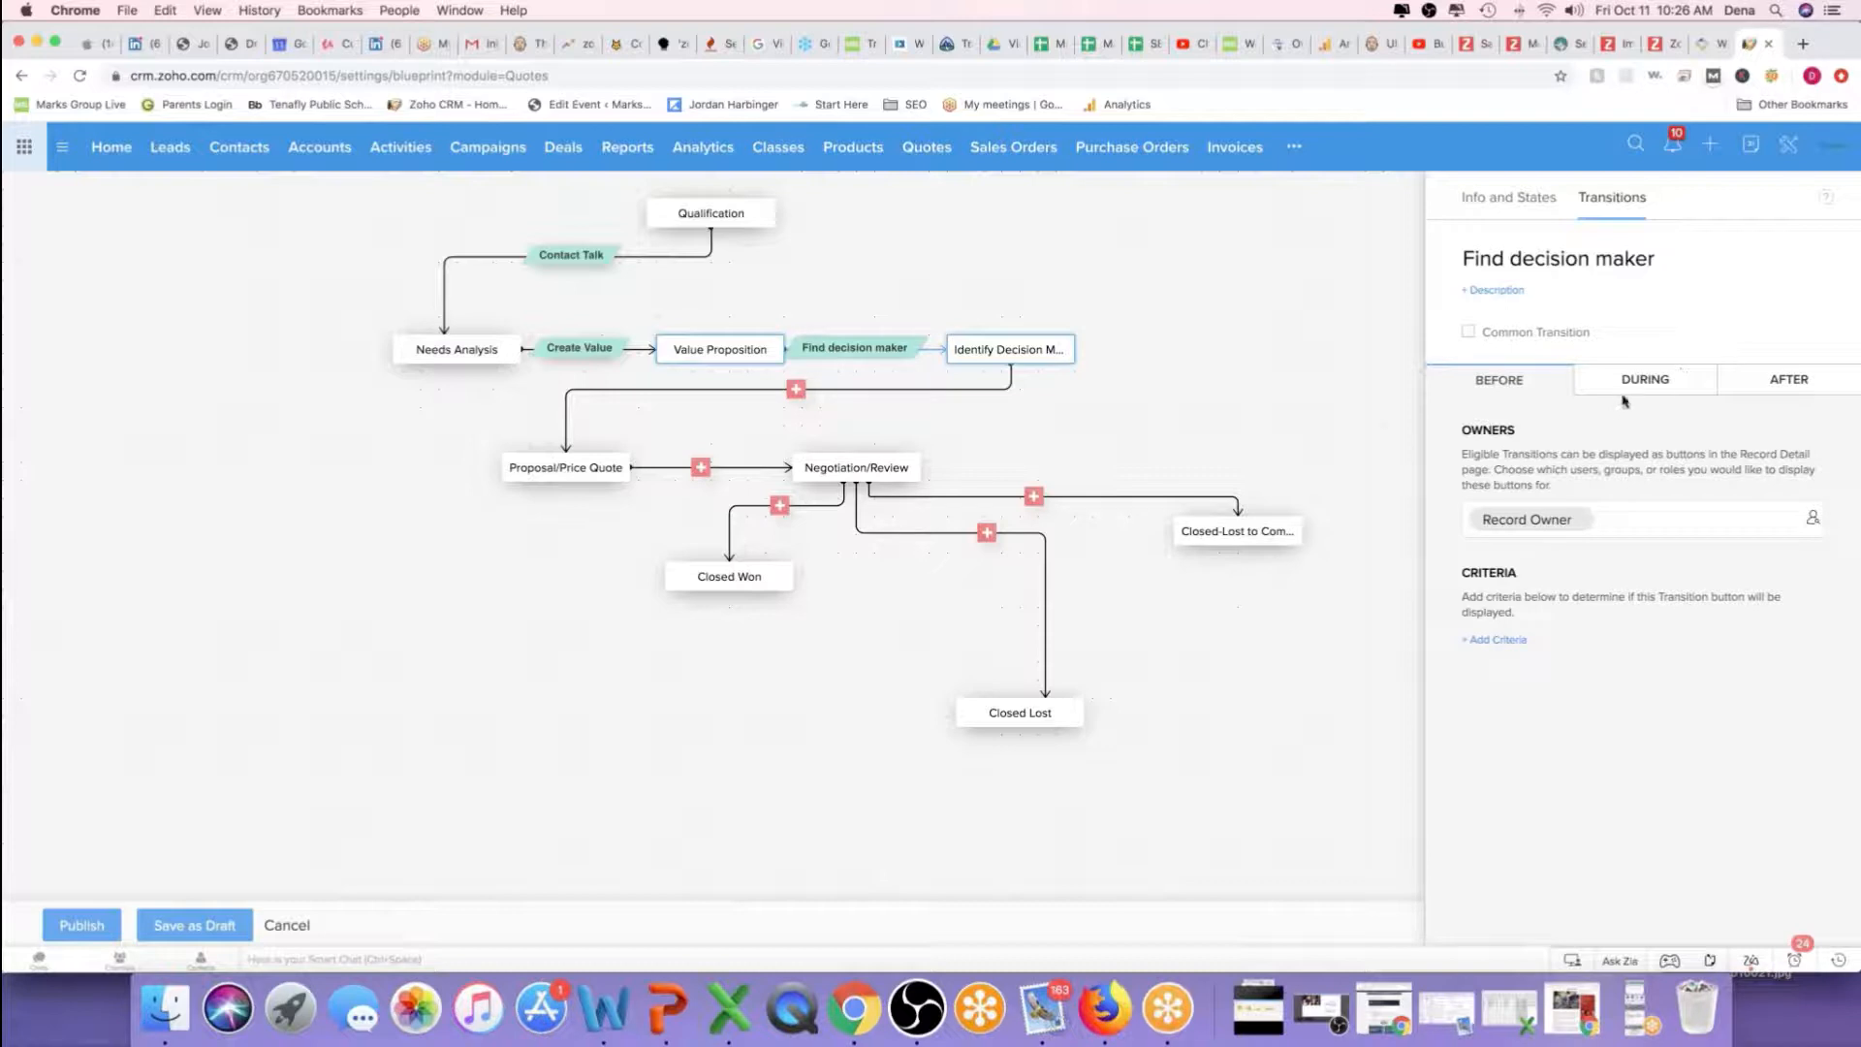
drag(1060, 351, 1206, 354)
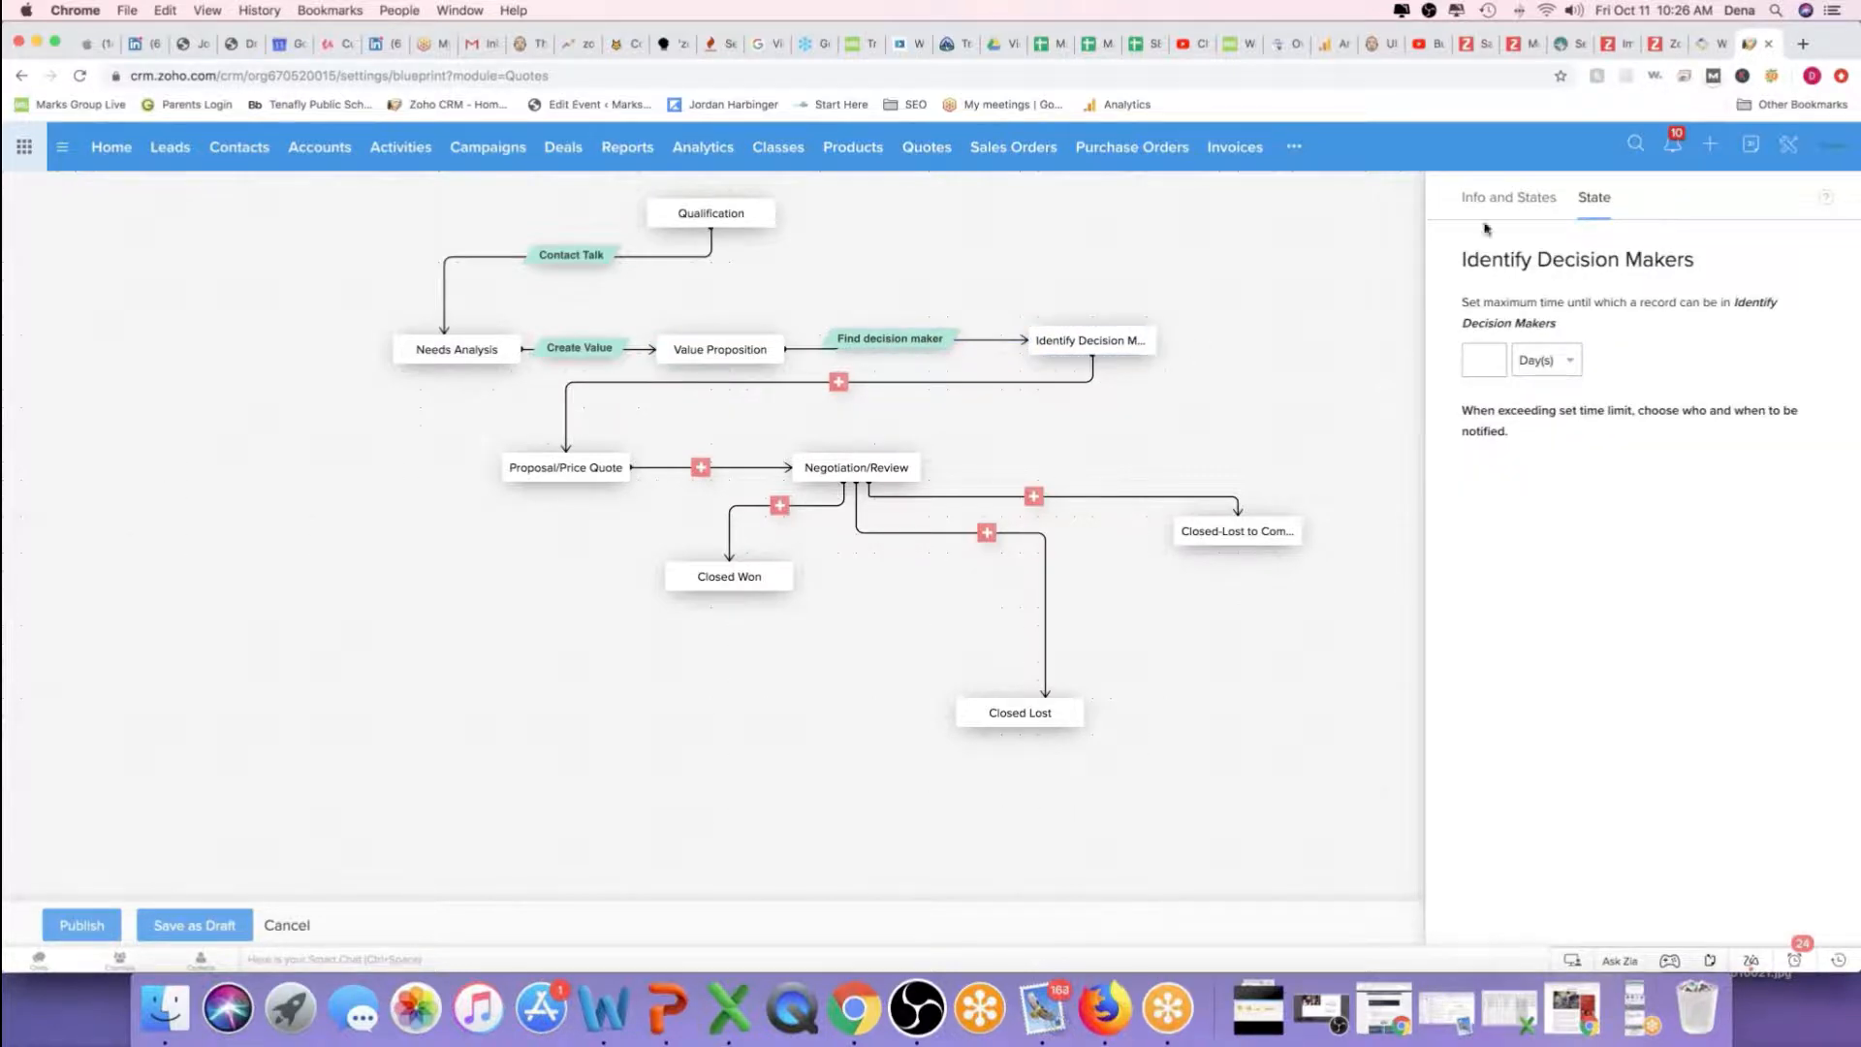
Make notes mandatory during Find decision maker and add the message "Make sure to find out who the decision makers are."
click(911, 343)
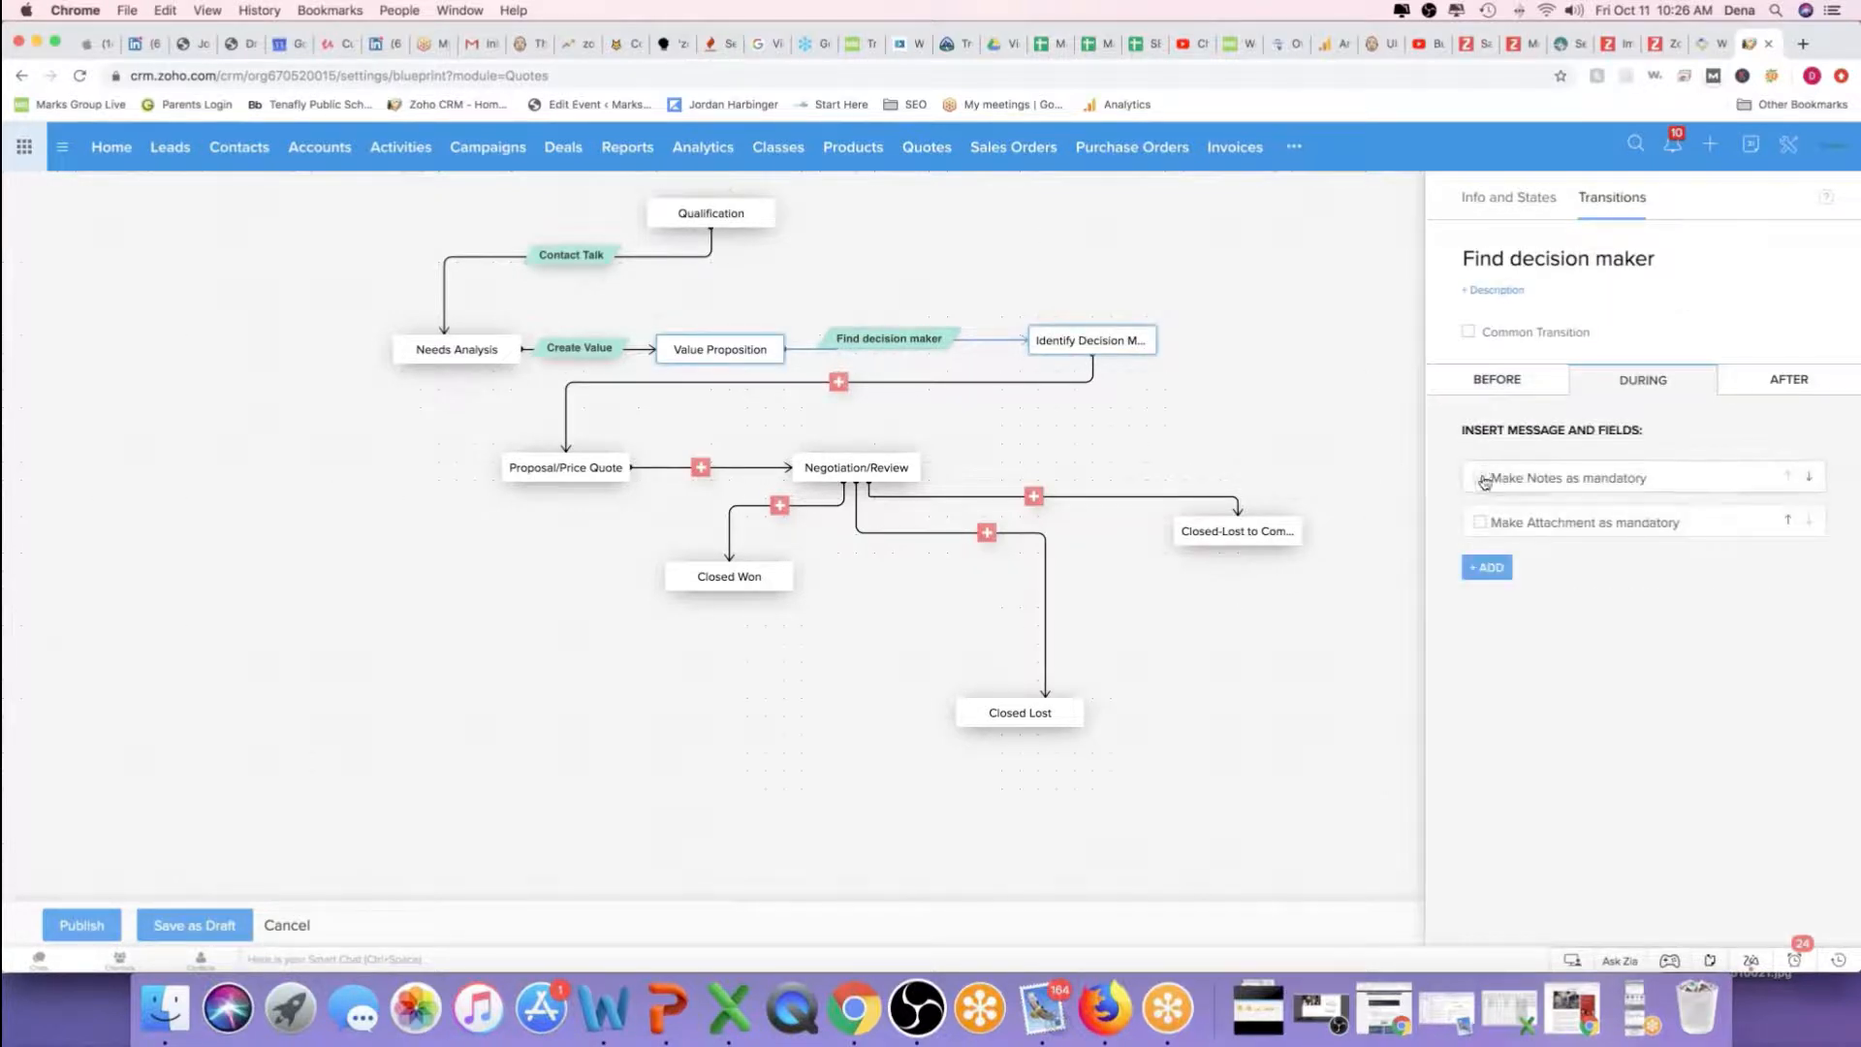
click(1479, 478)
click(1490, 568)
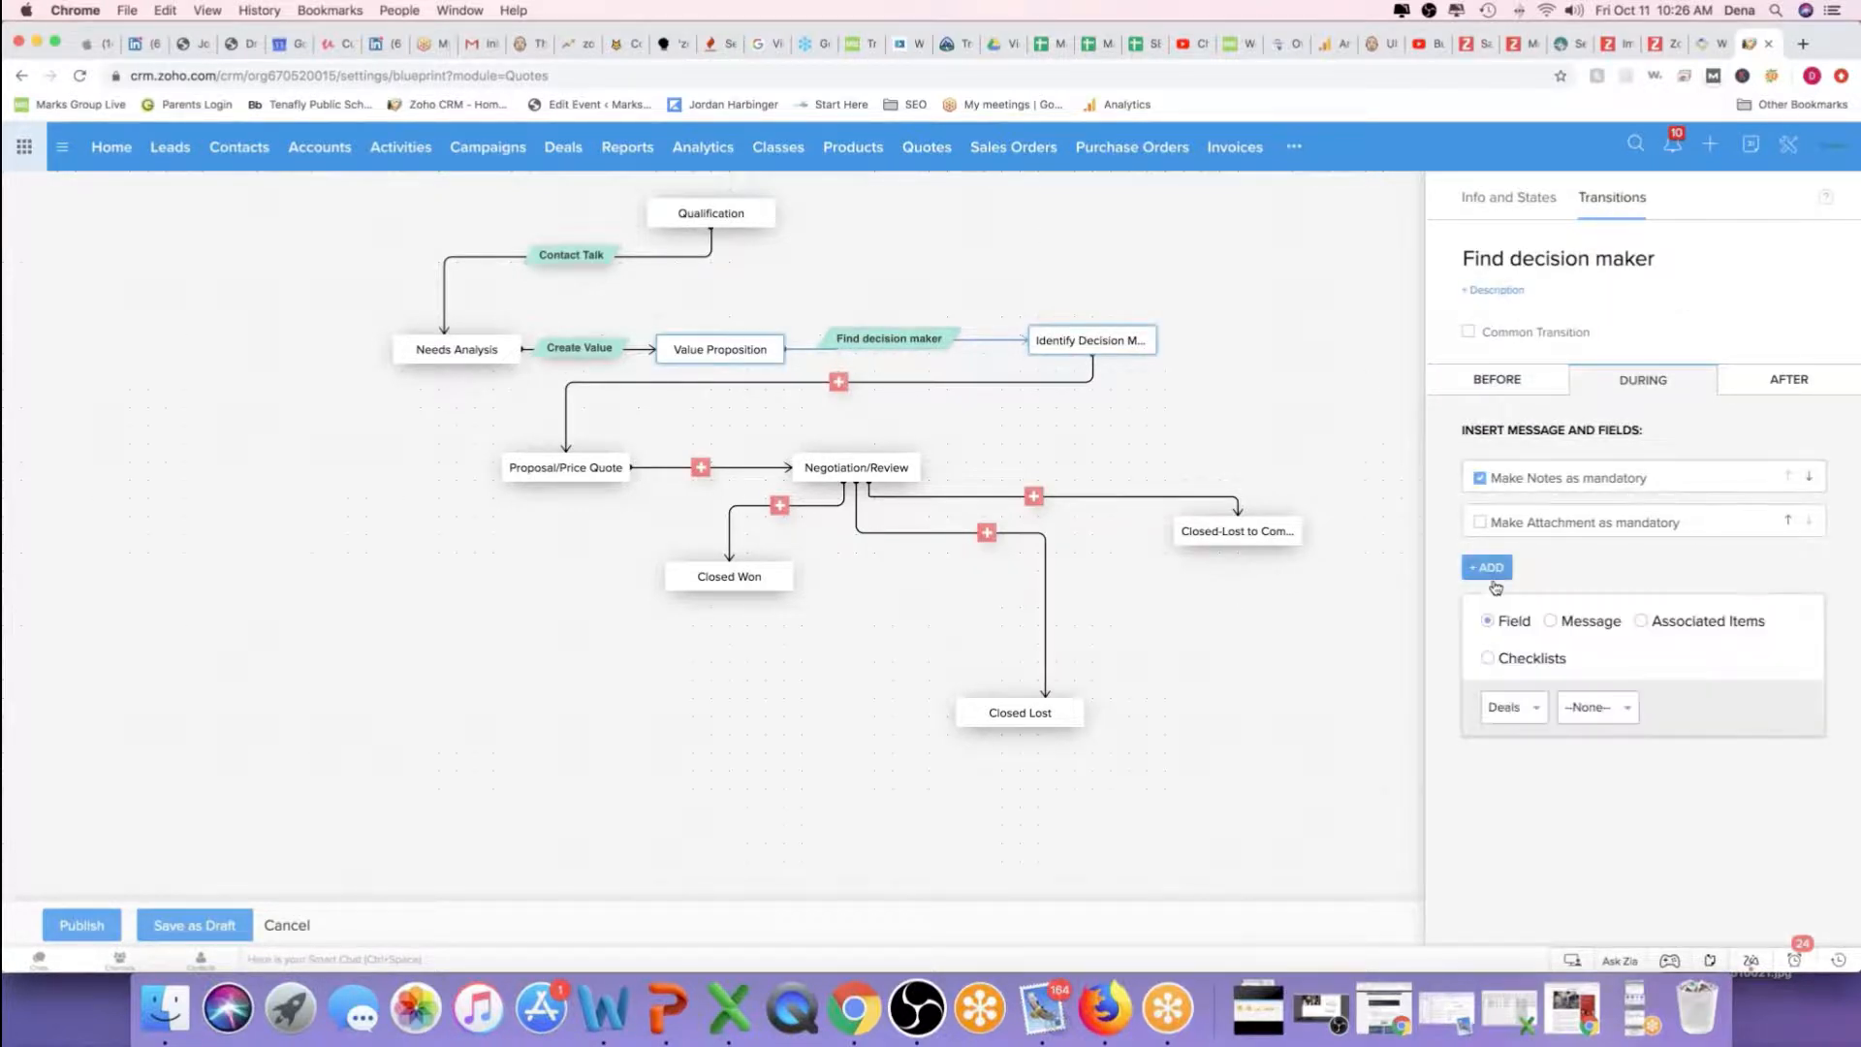
click(1550, 622)
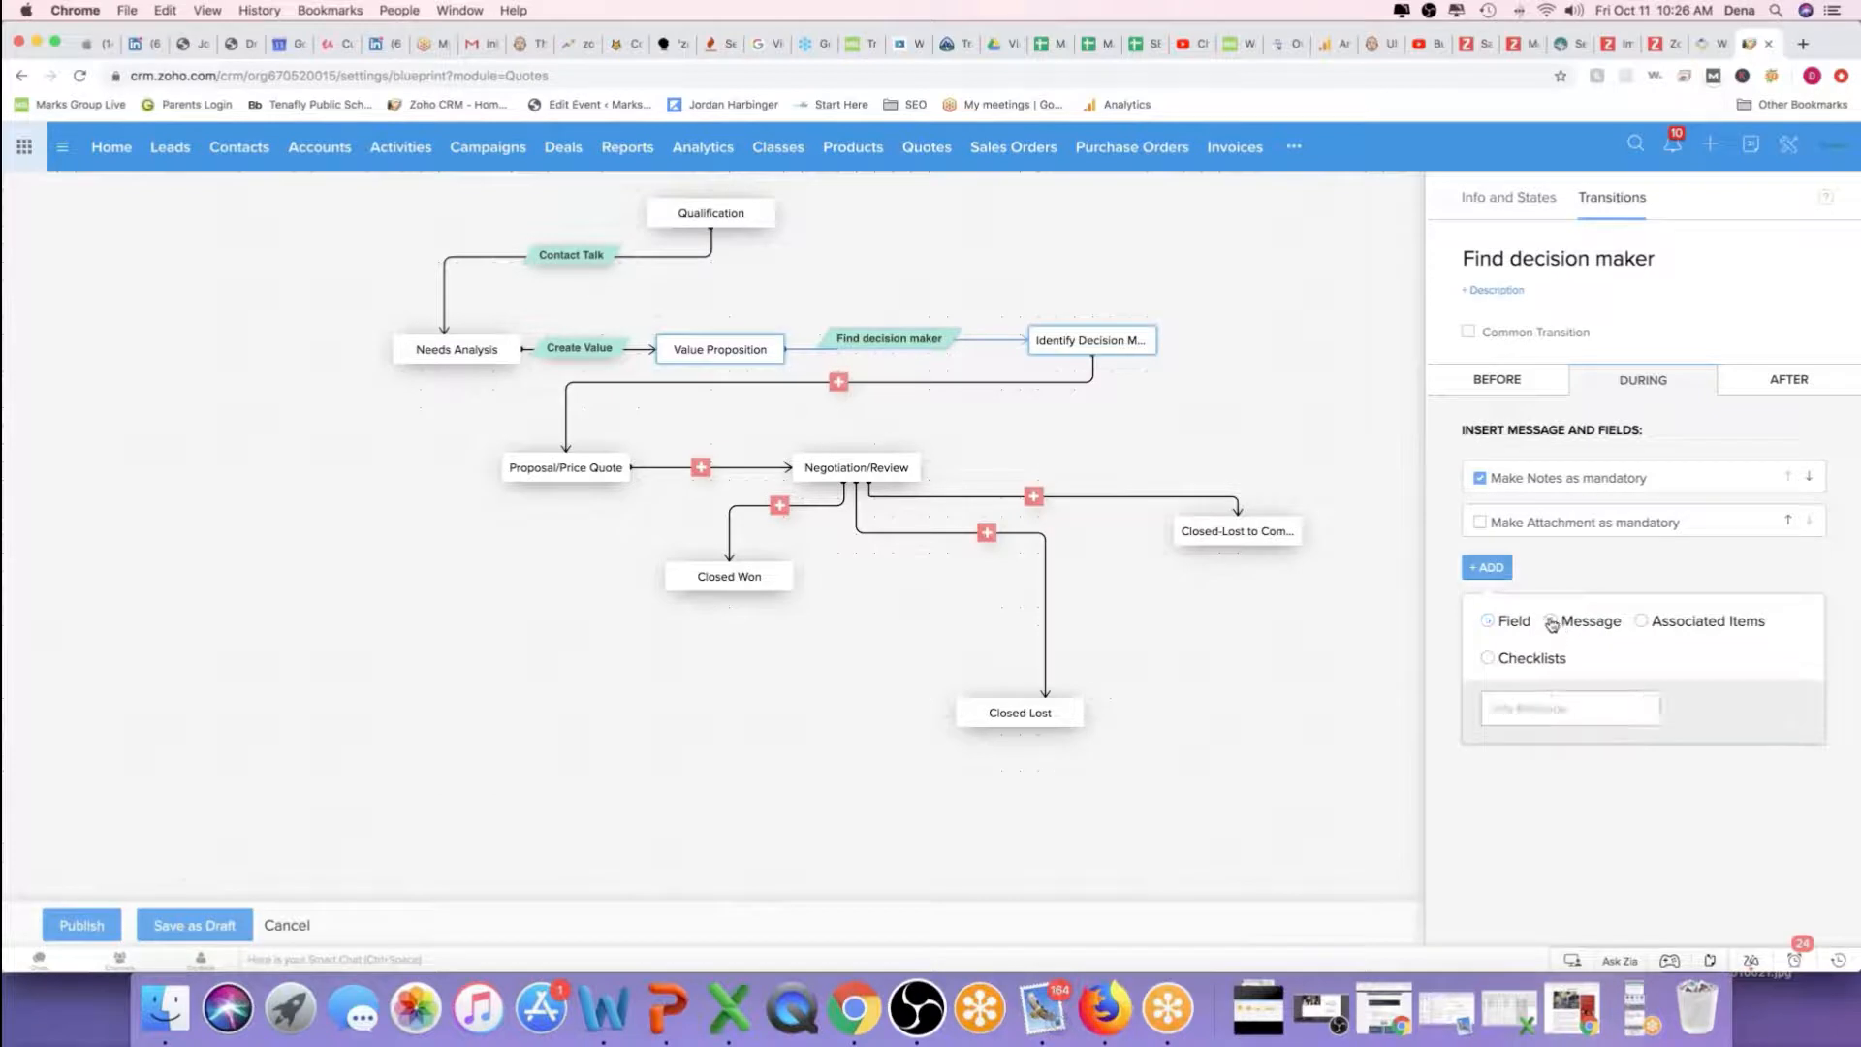
click(1543, 706)
text(Make)
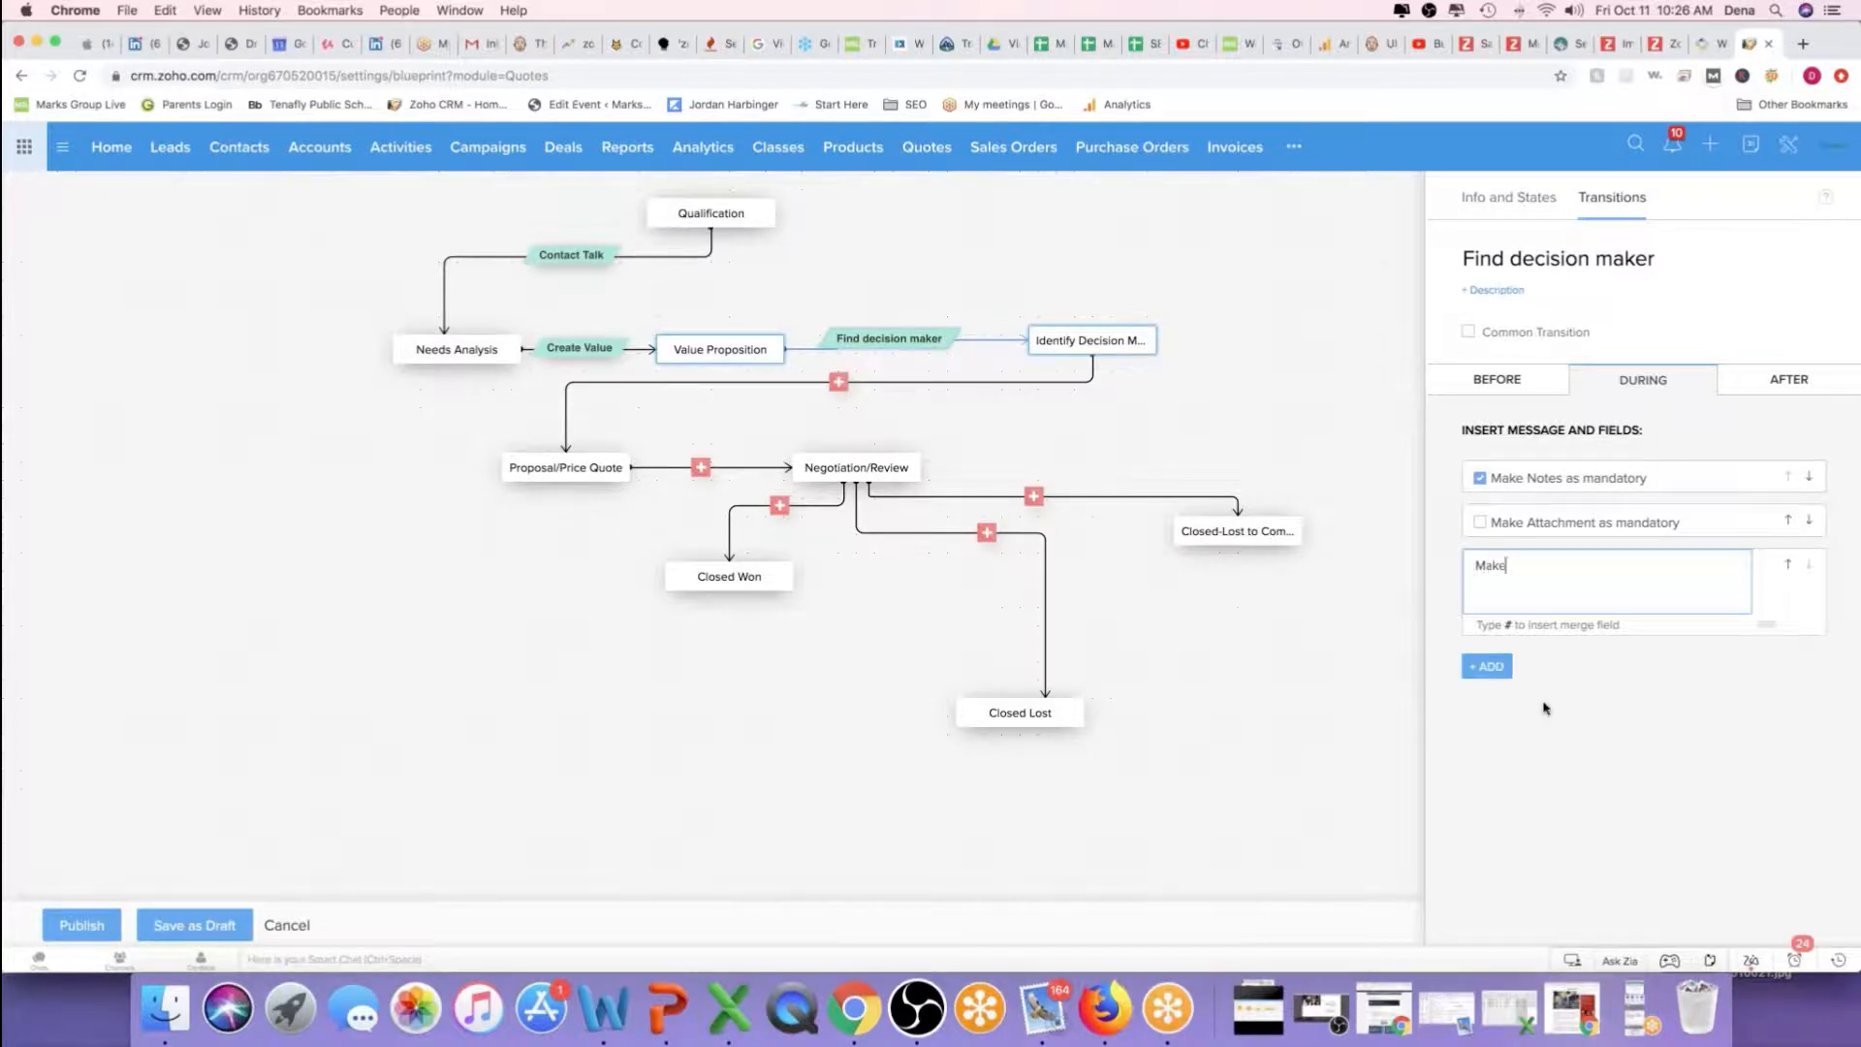
text( sure to find out who the decision makesr)
key(BackSpace)
key(BackSpace)
text(r)
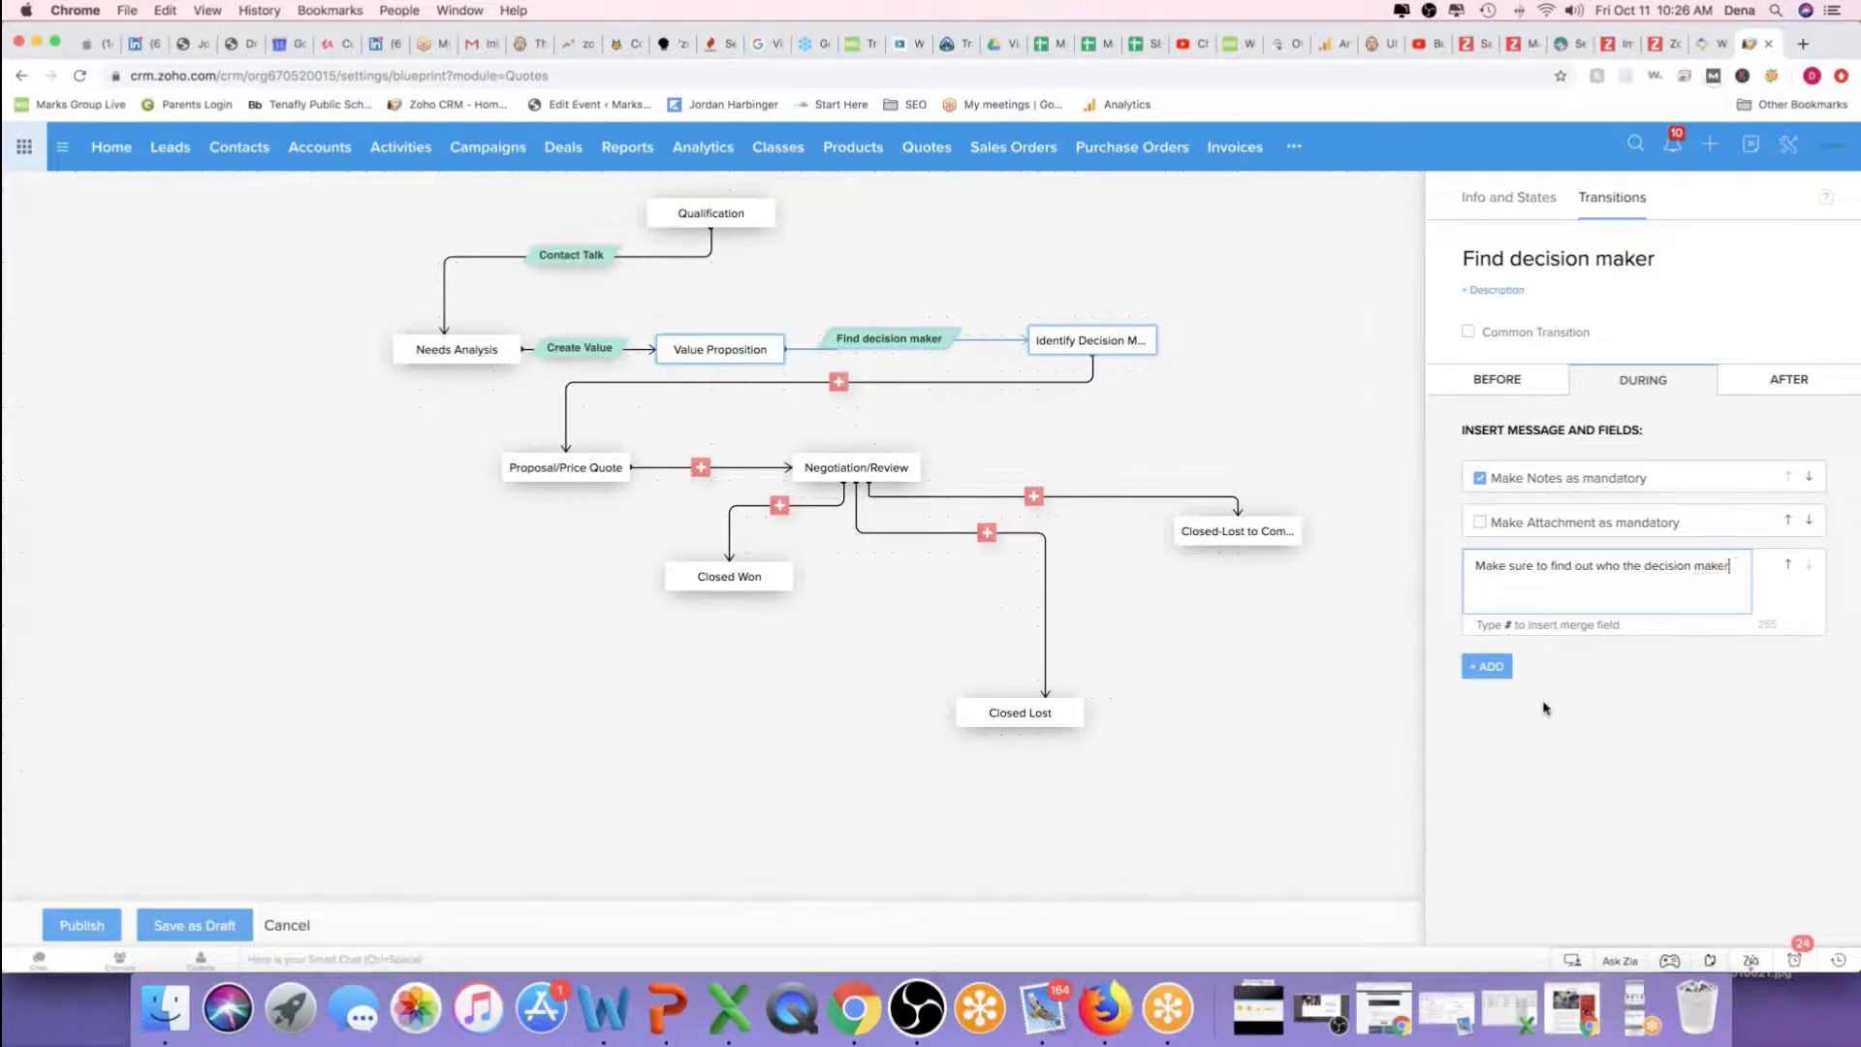
text(s are.)
Move the Find decision maker message above the mandatory attachment and notes options
click(1494, 668)
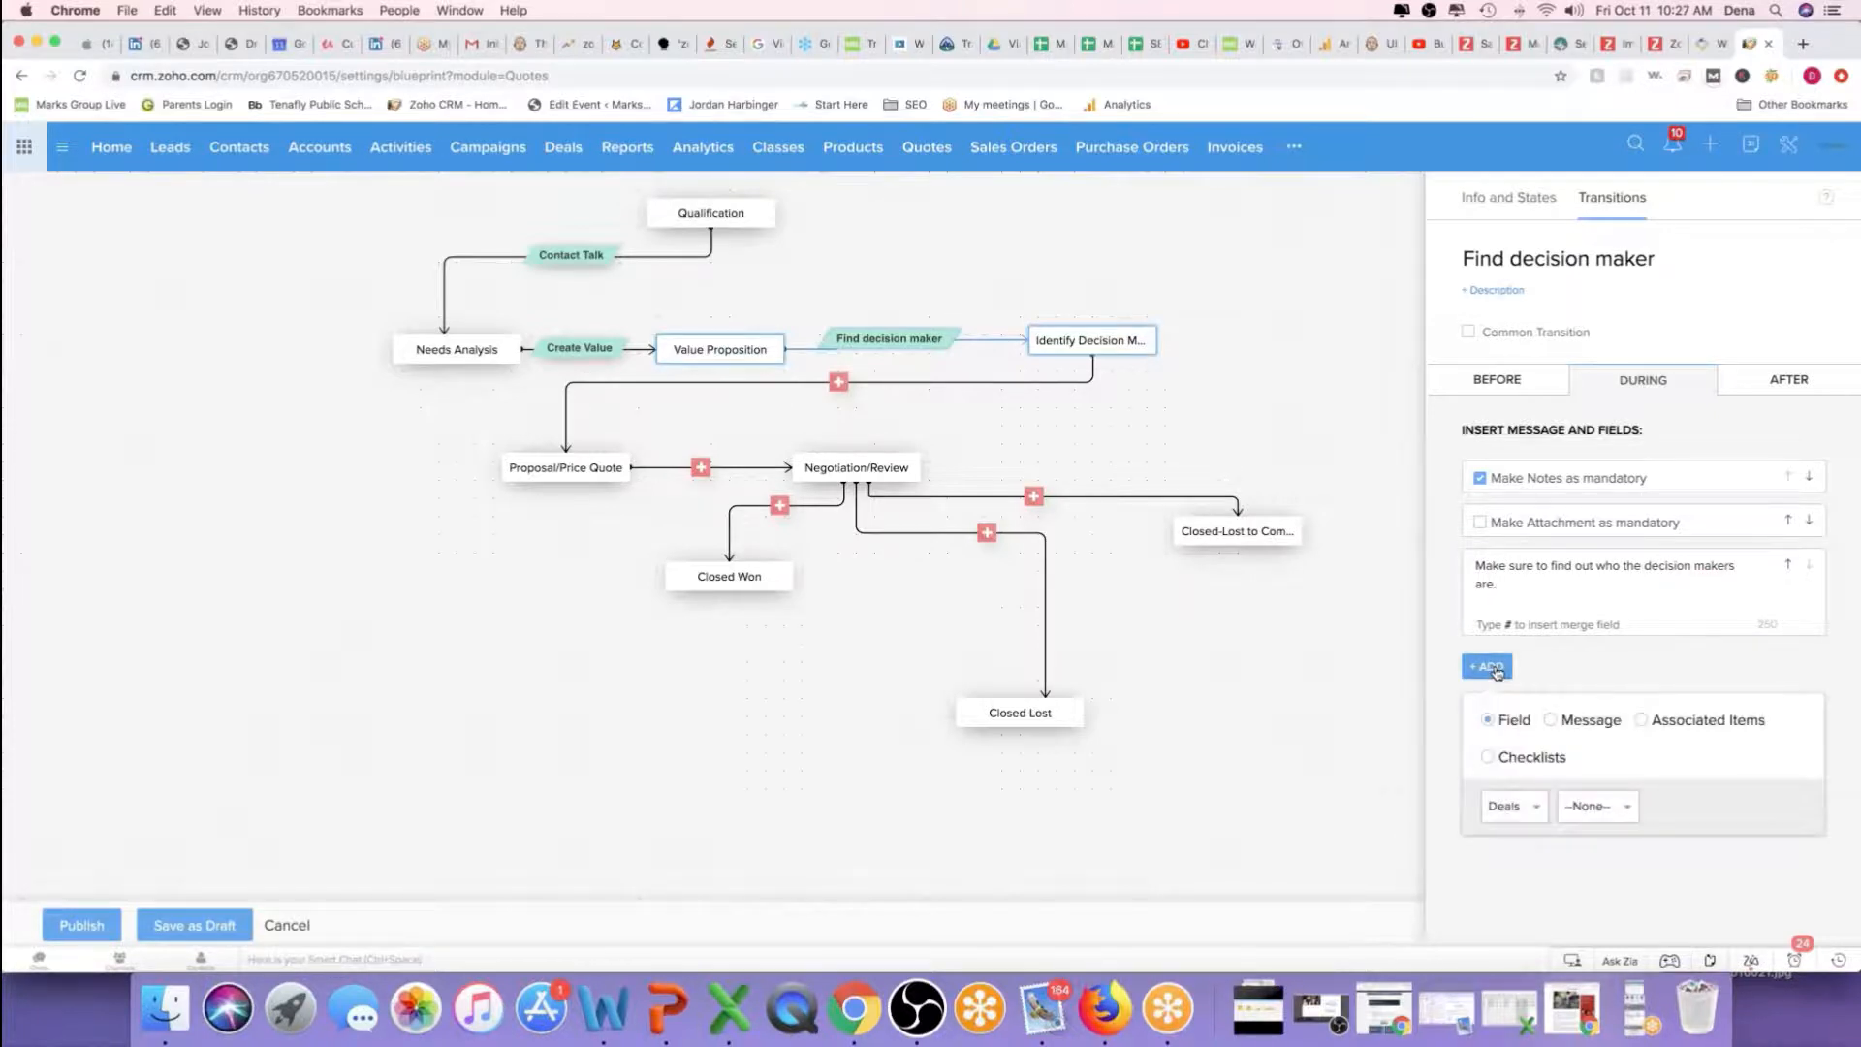
click(1789, 566)
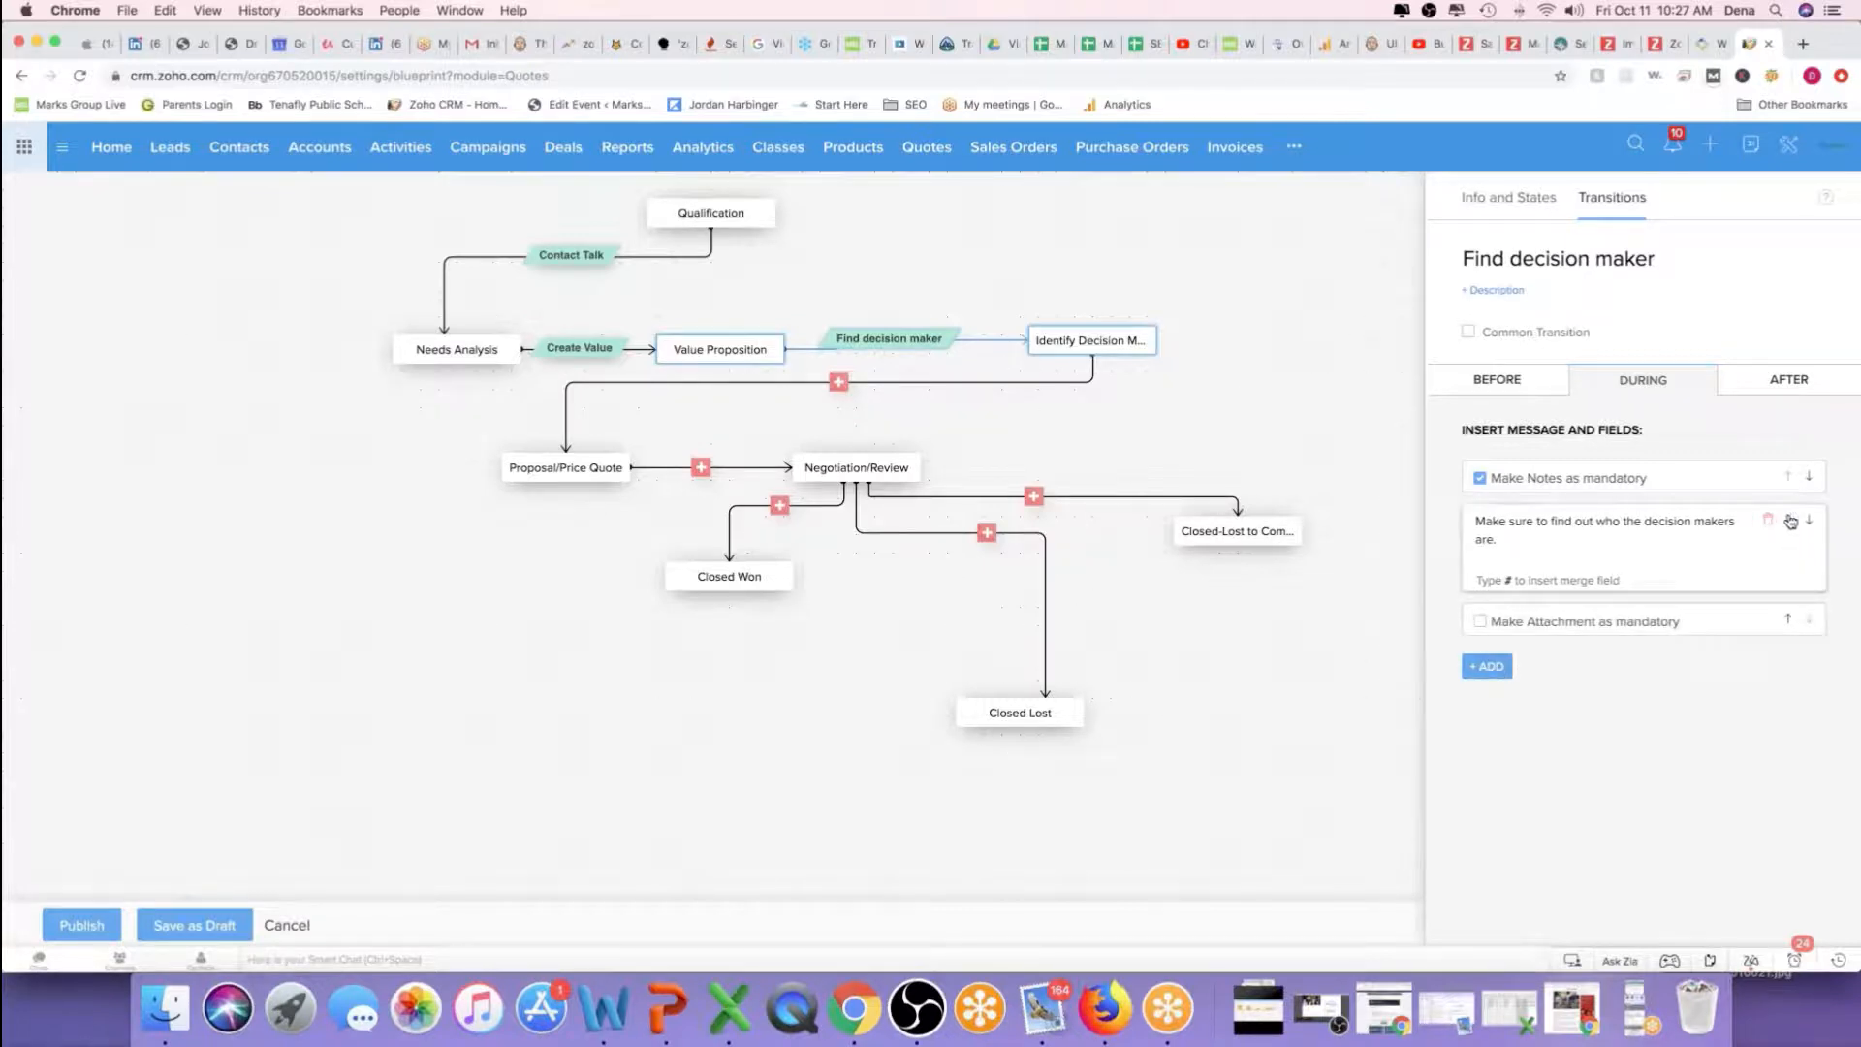
click(1788, 516)
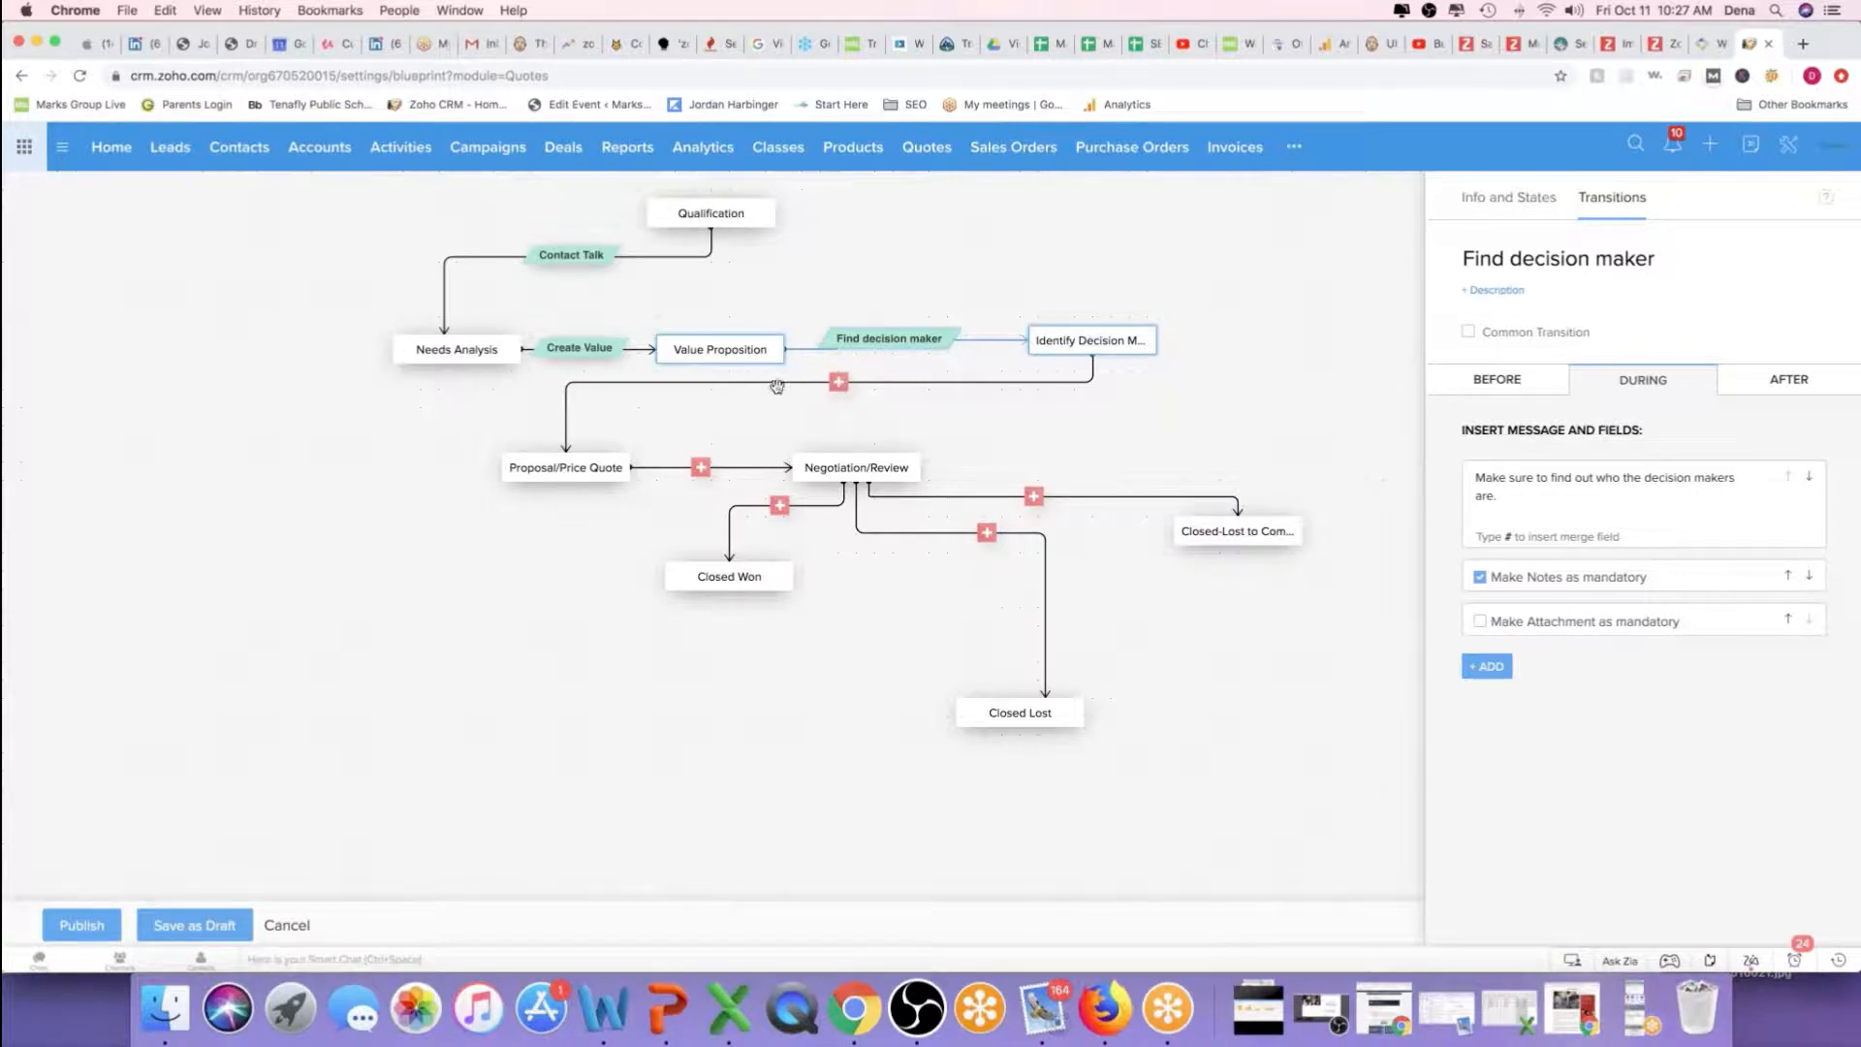
Create a transition named "Create quote" between Identify Decision Makers and Proposal/Price Quote
click(839, 383)
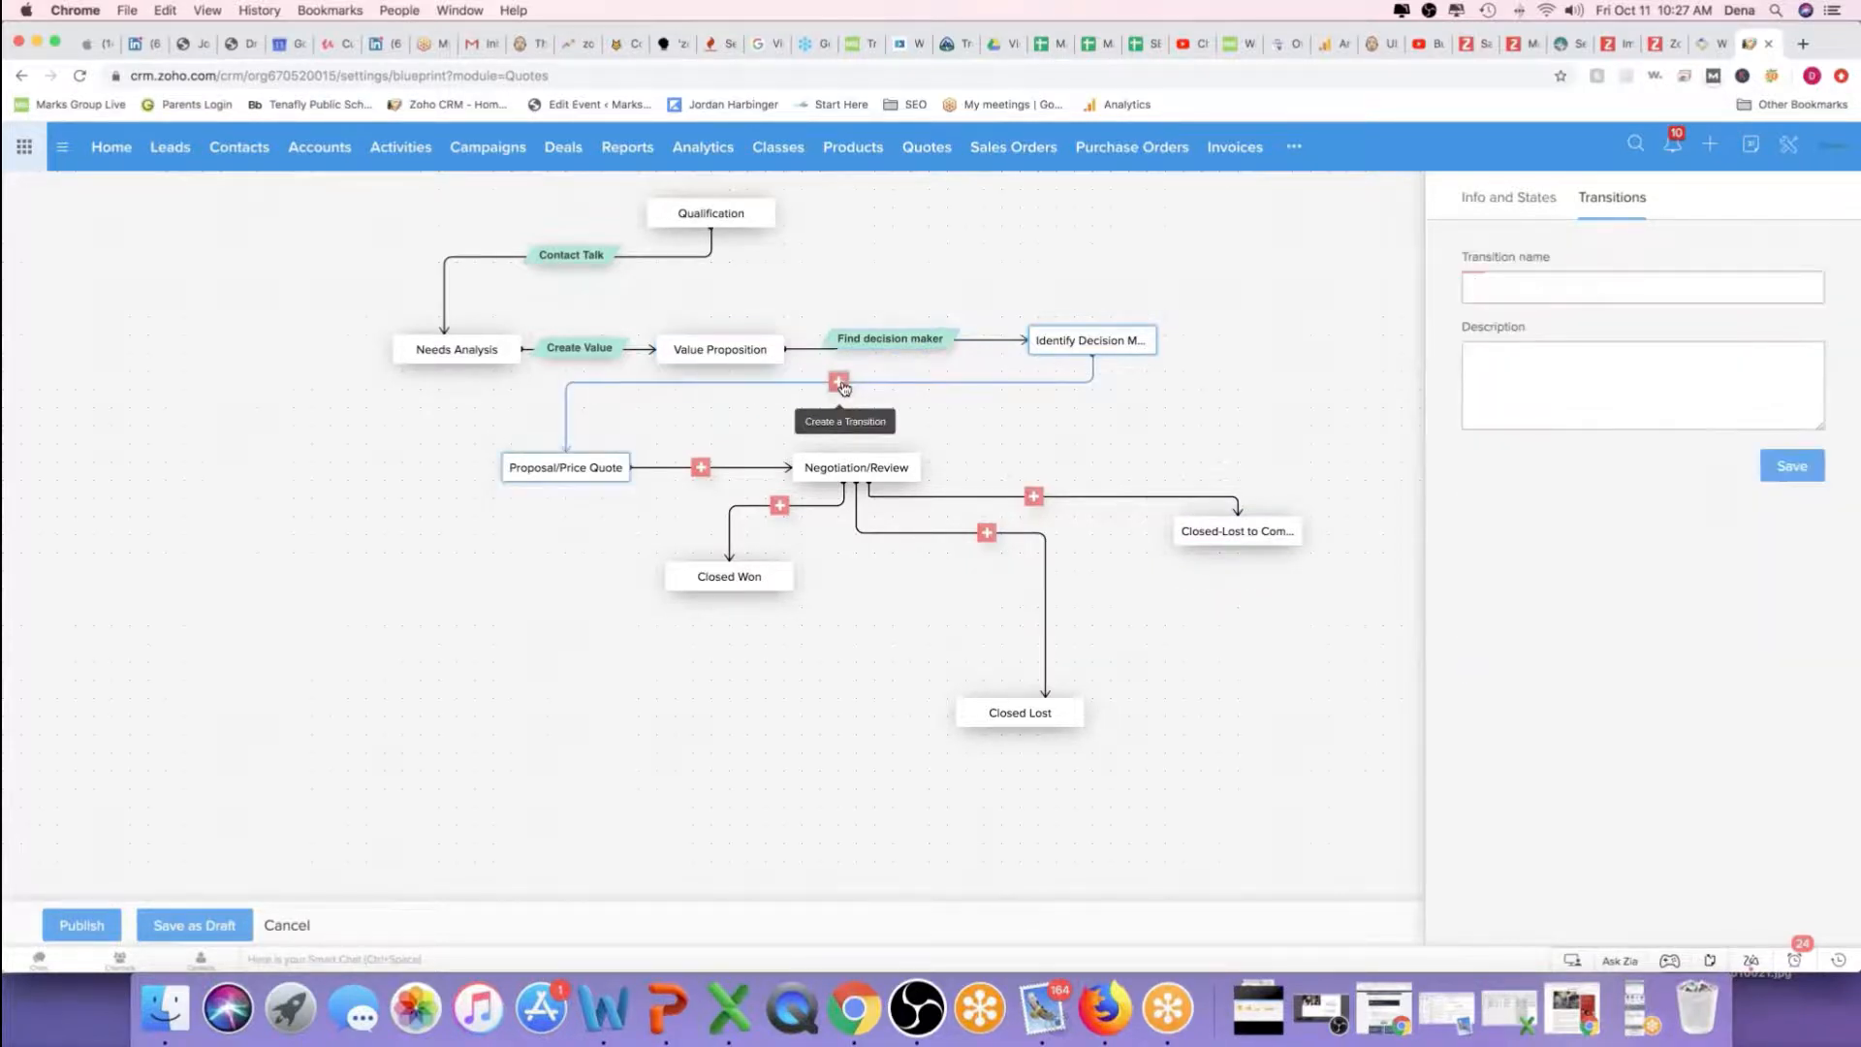
text(Crea)
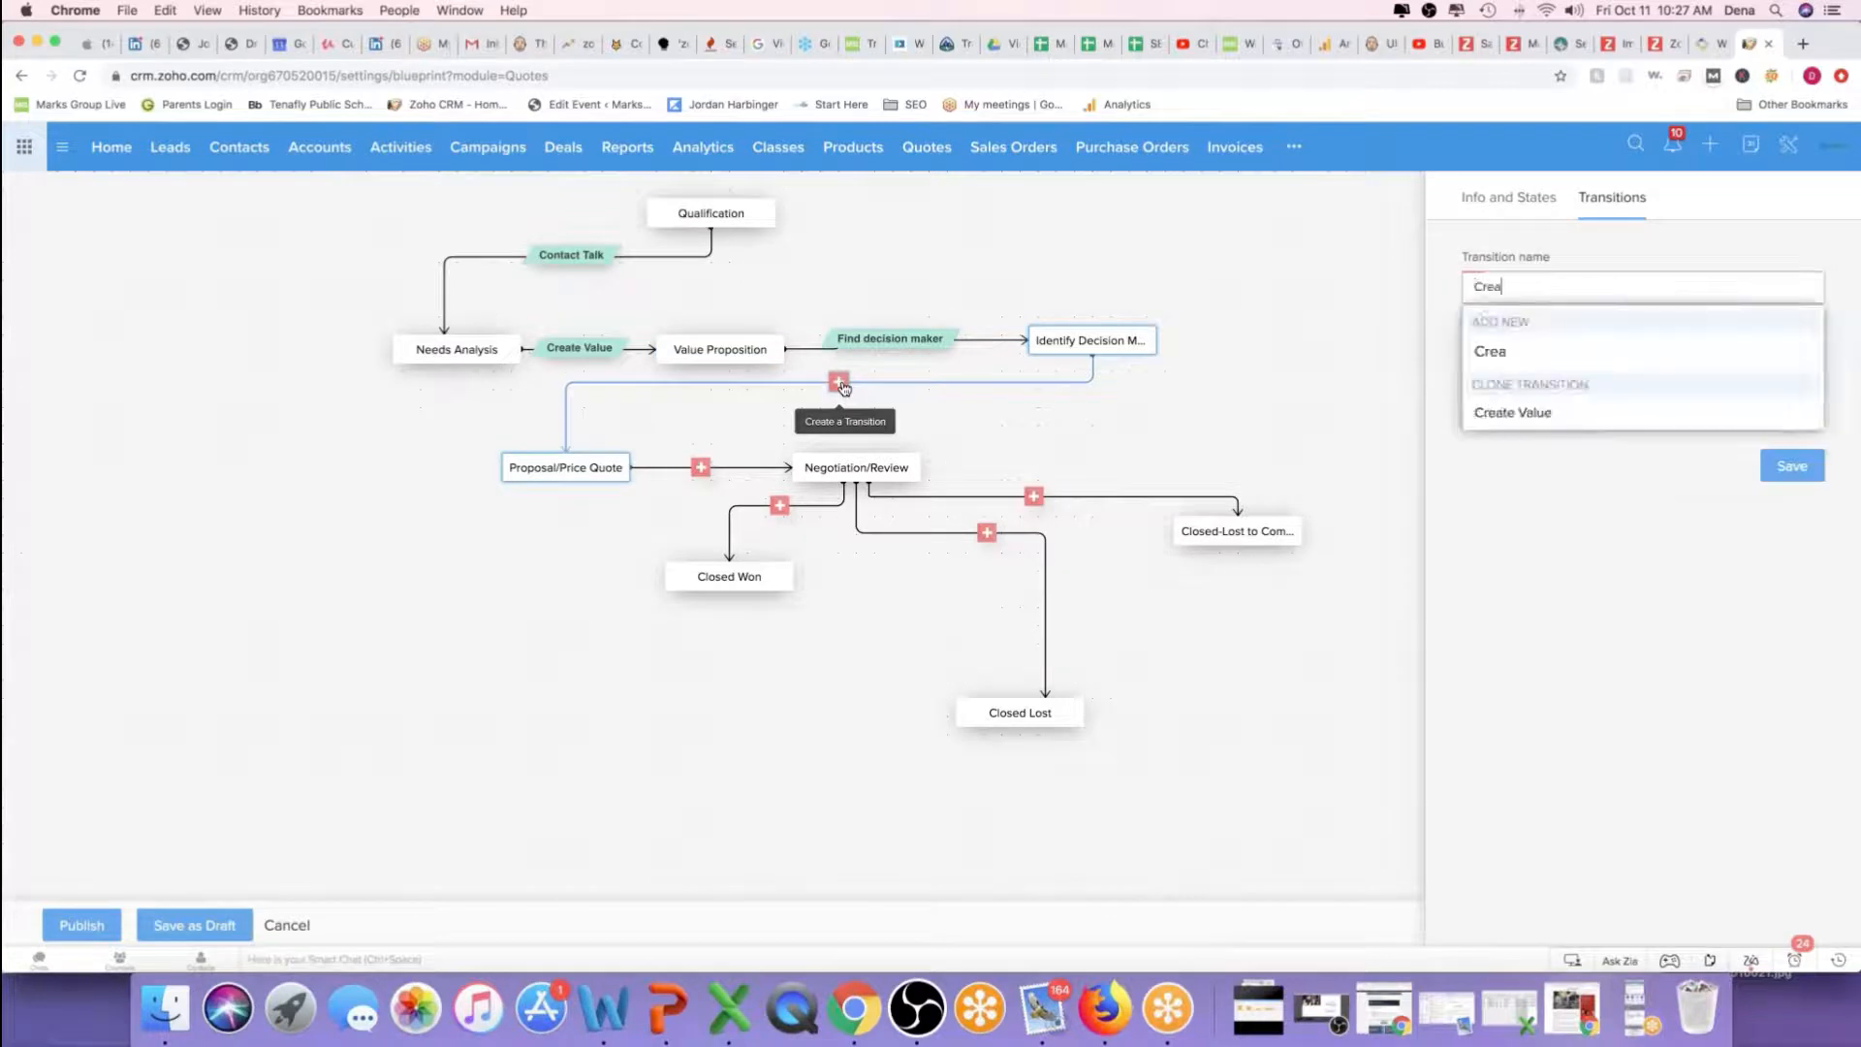
text(te quot)
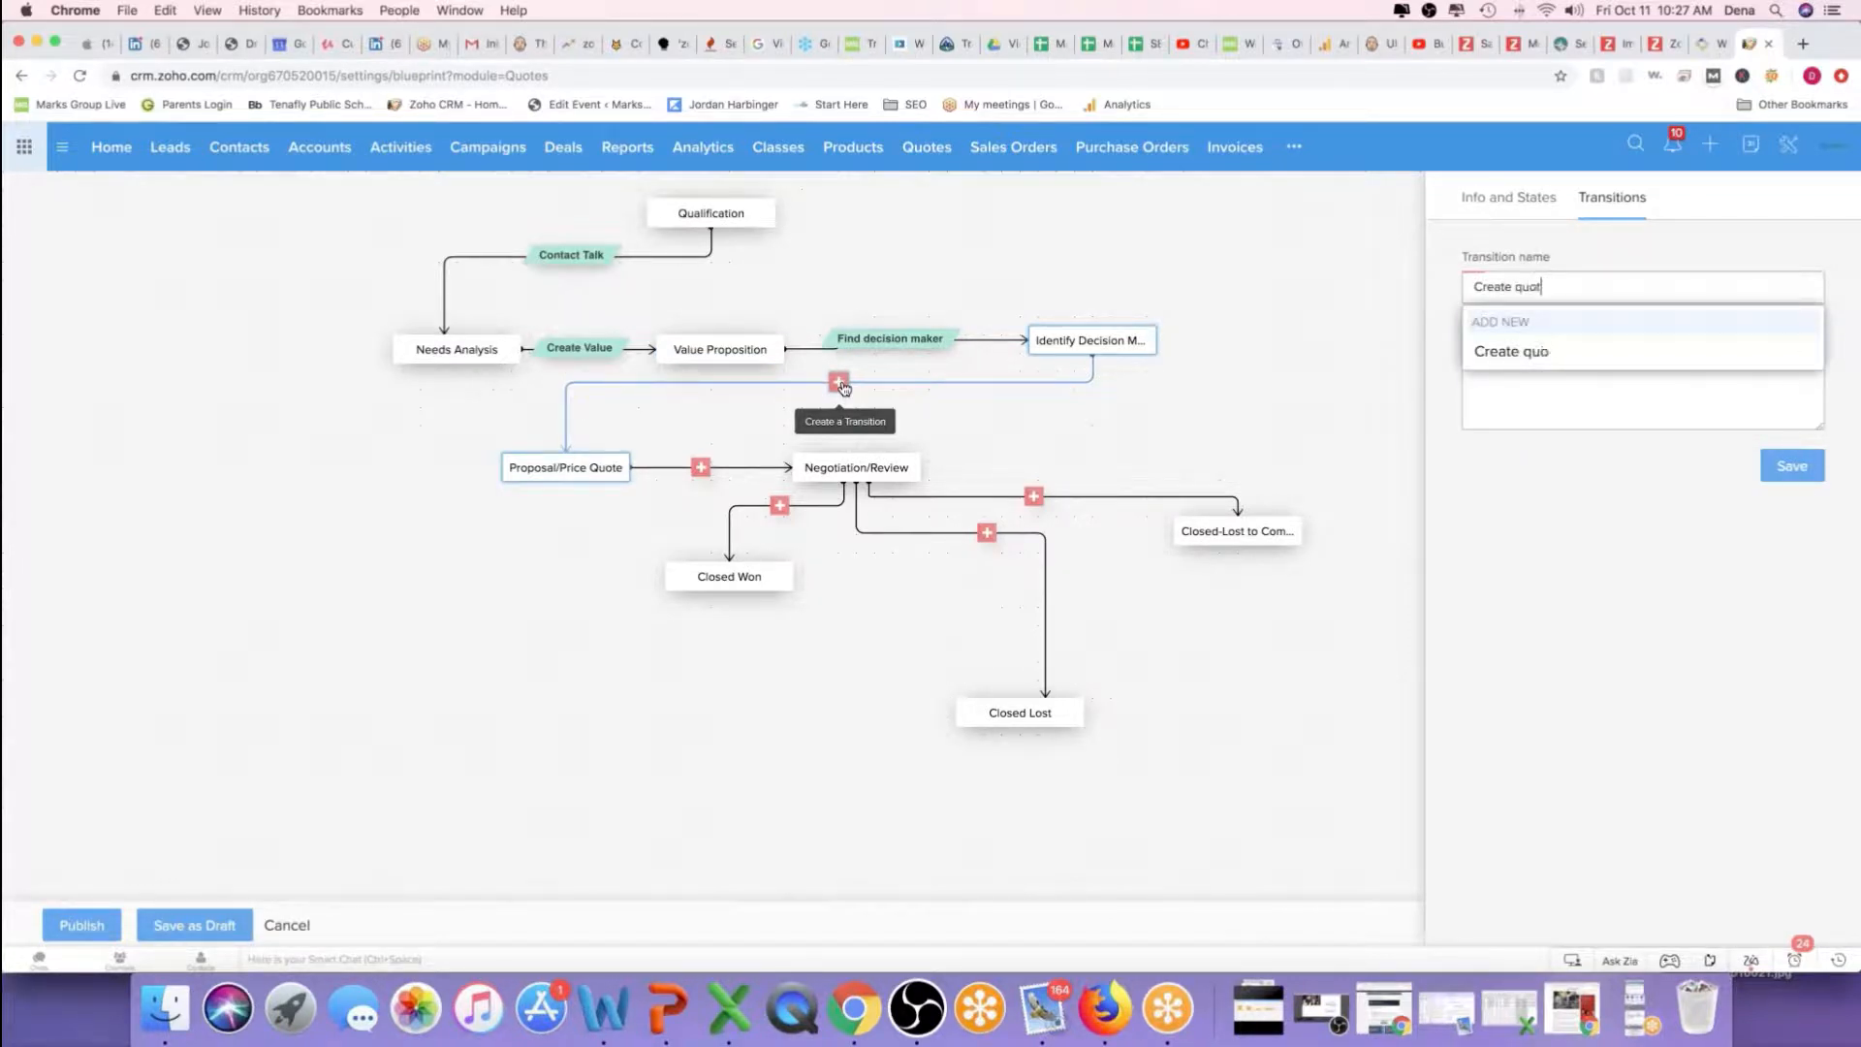
text(e)
click(1780, 473)
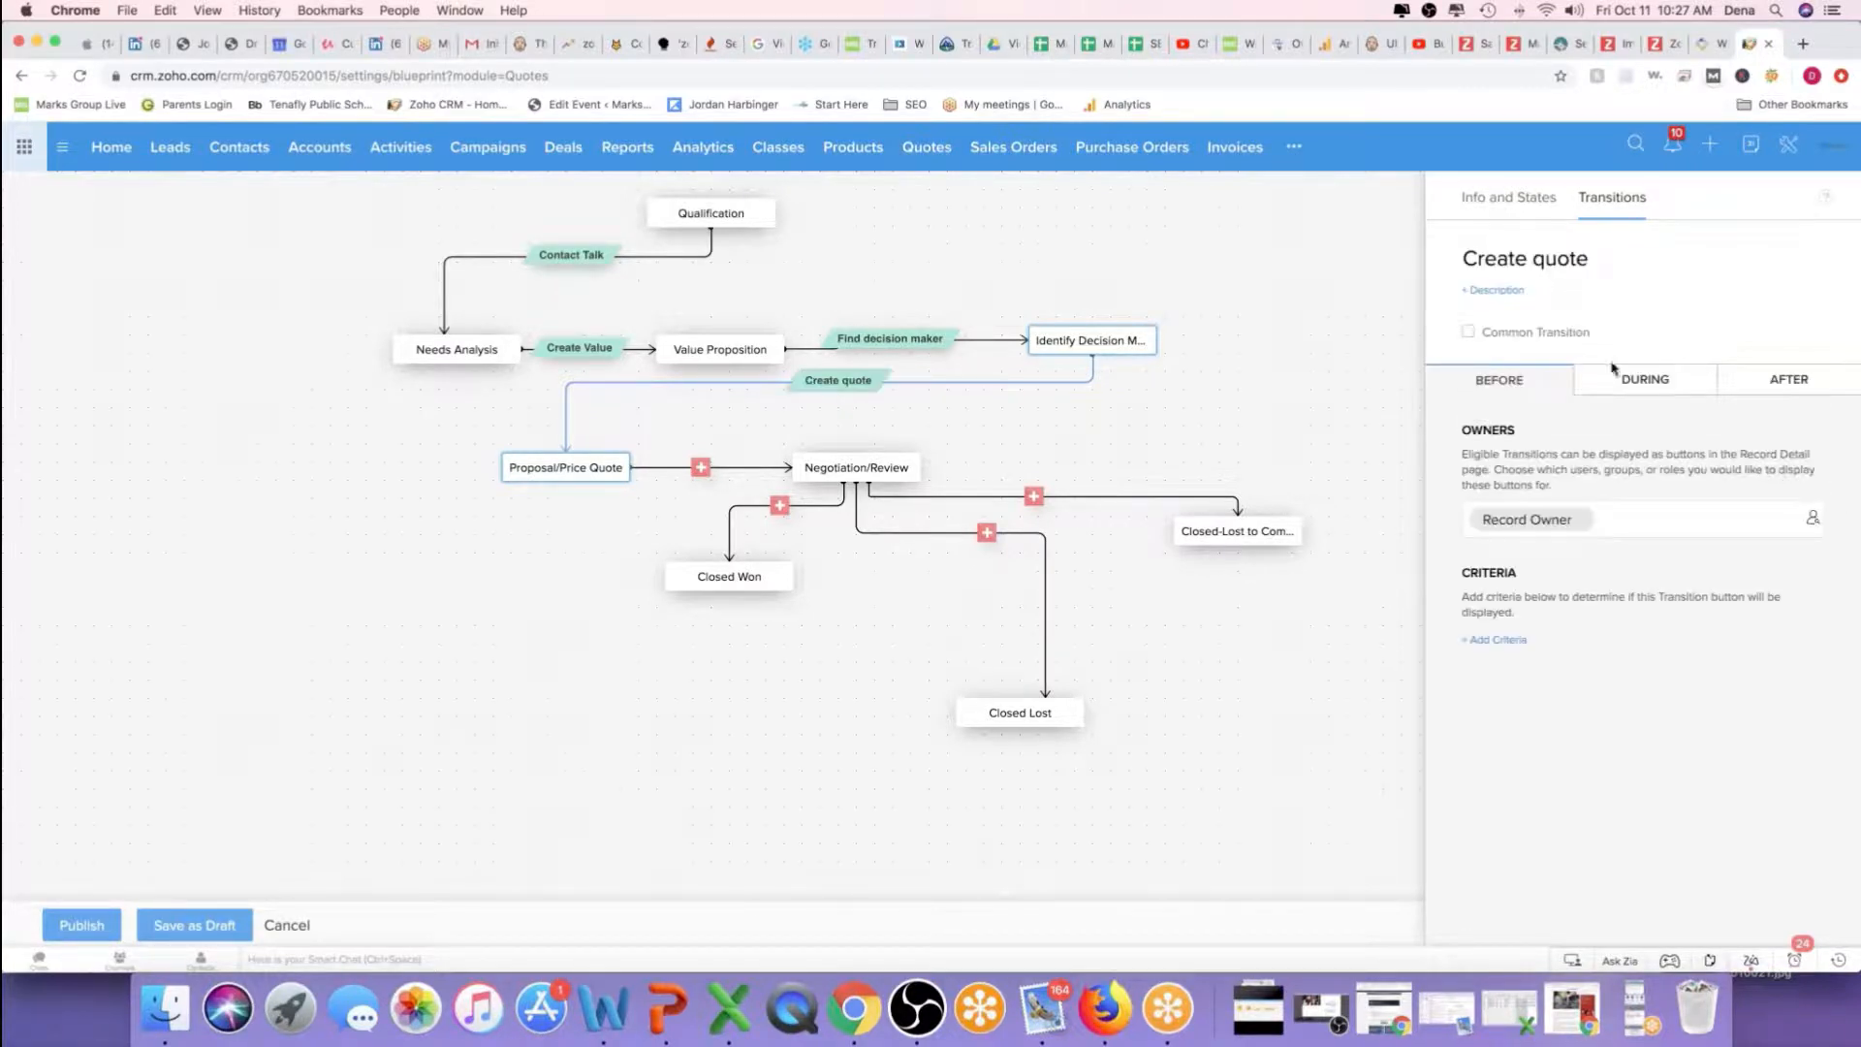
Add a "Create Quote" task after the Create quote transition, due 3 days after the trigger date, with an email reminder to the assignee
click(1638, 378)
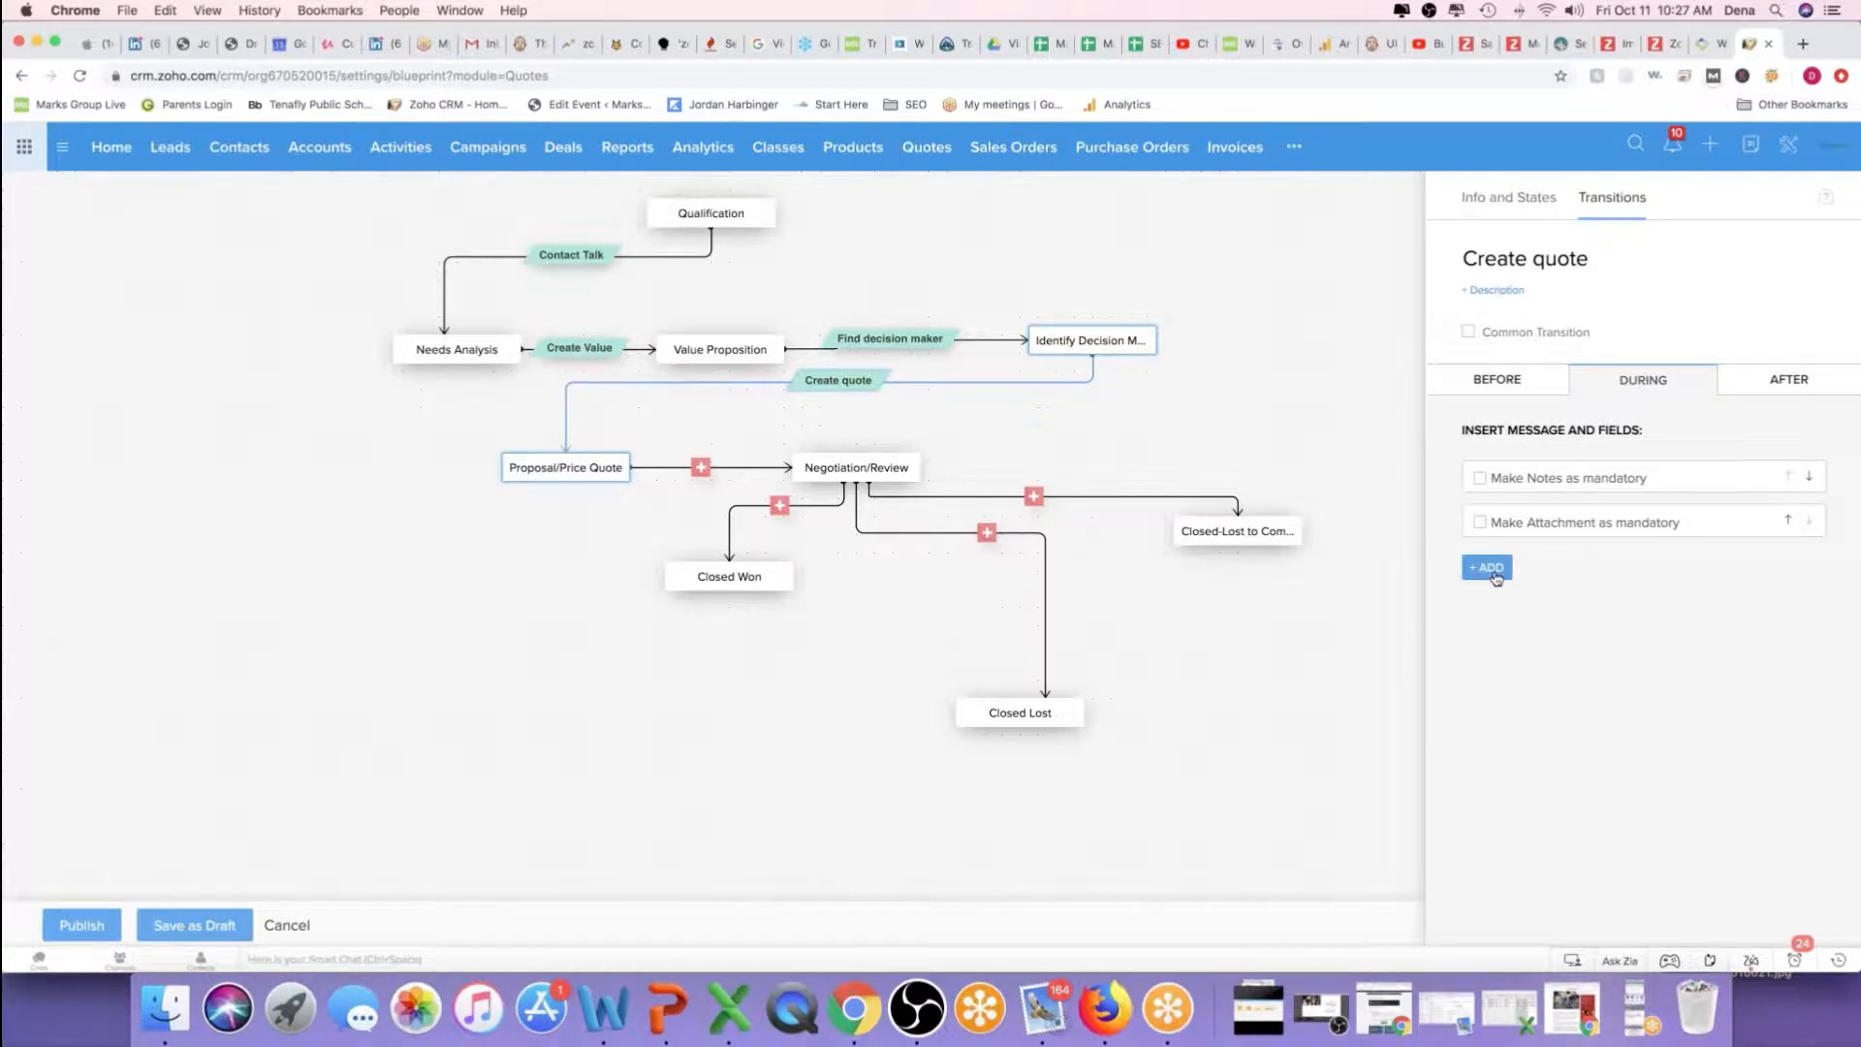
click(1792, 383)
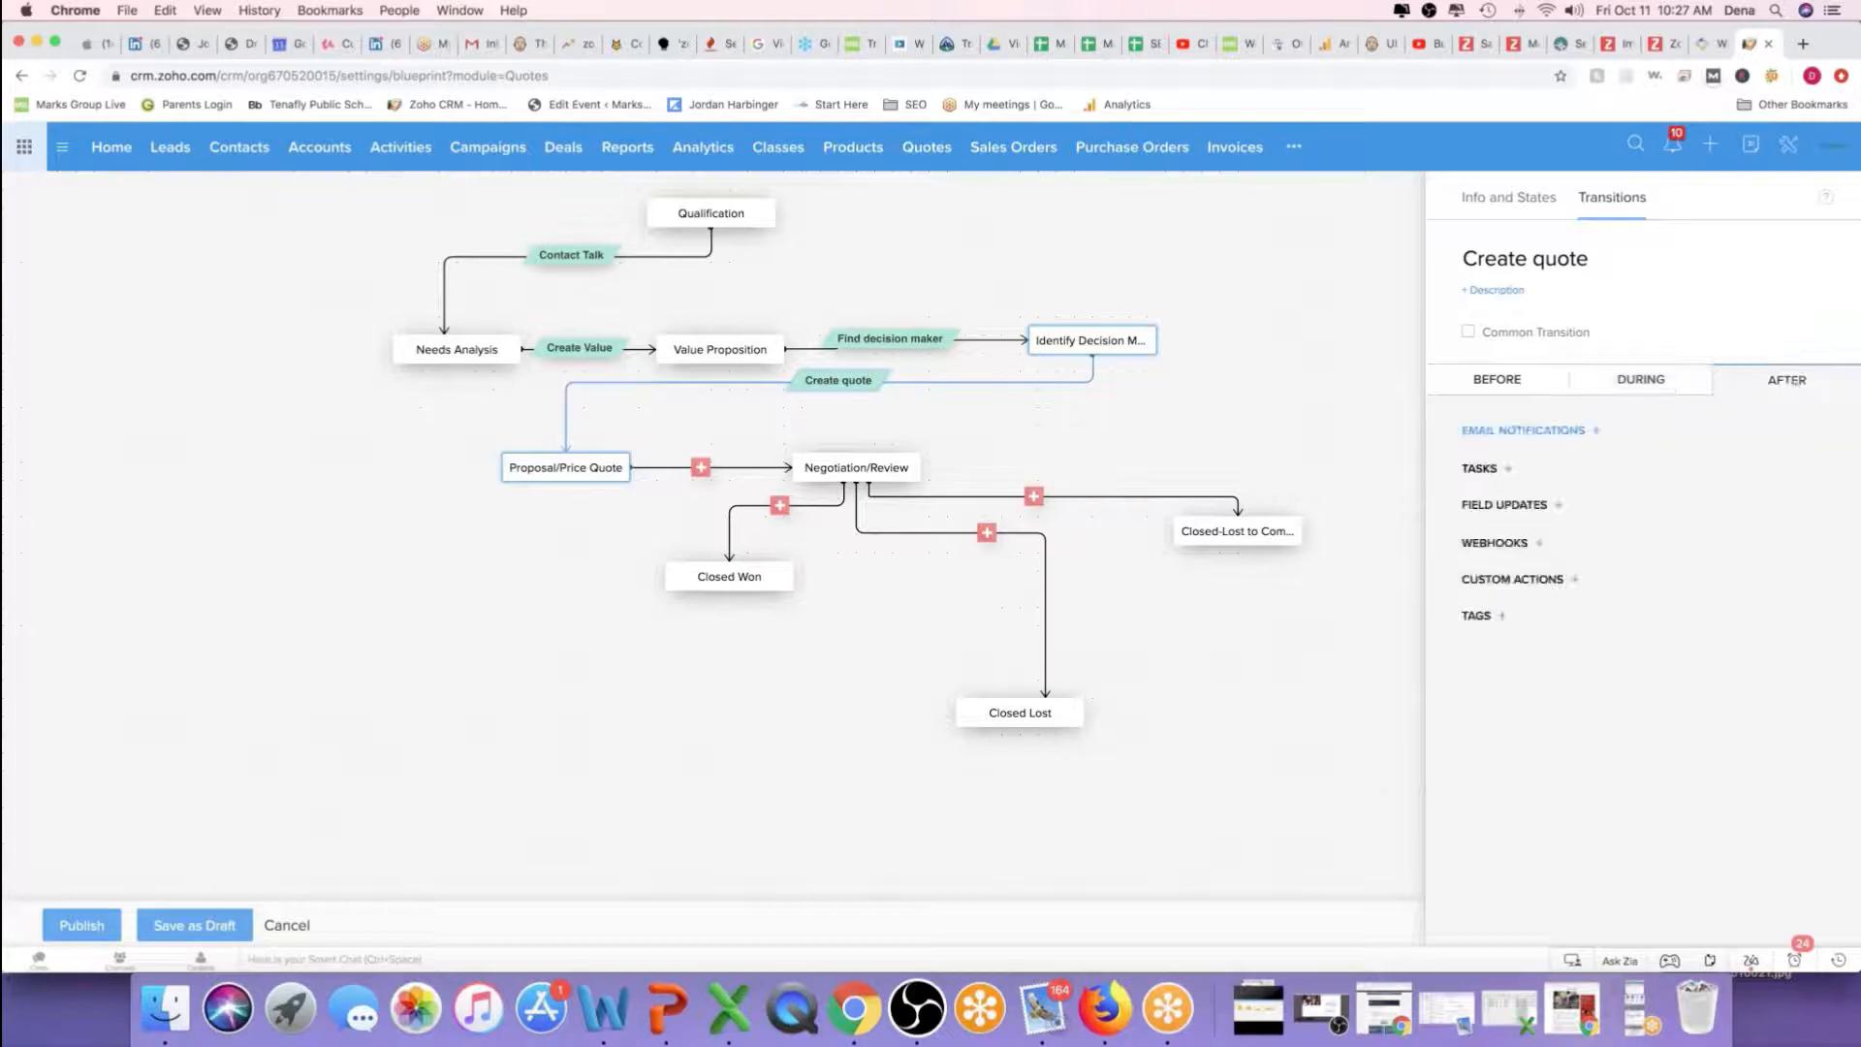
click(1480, 470)
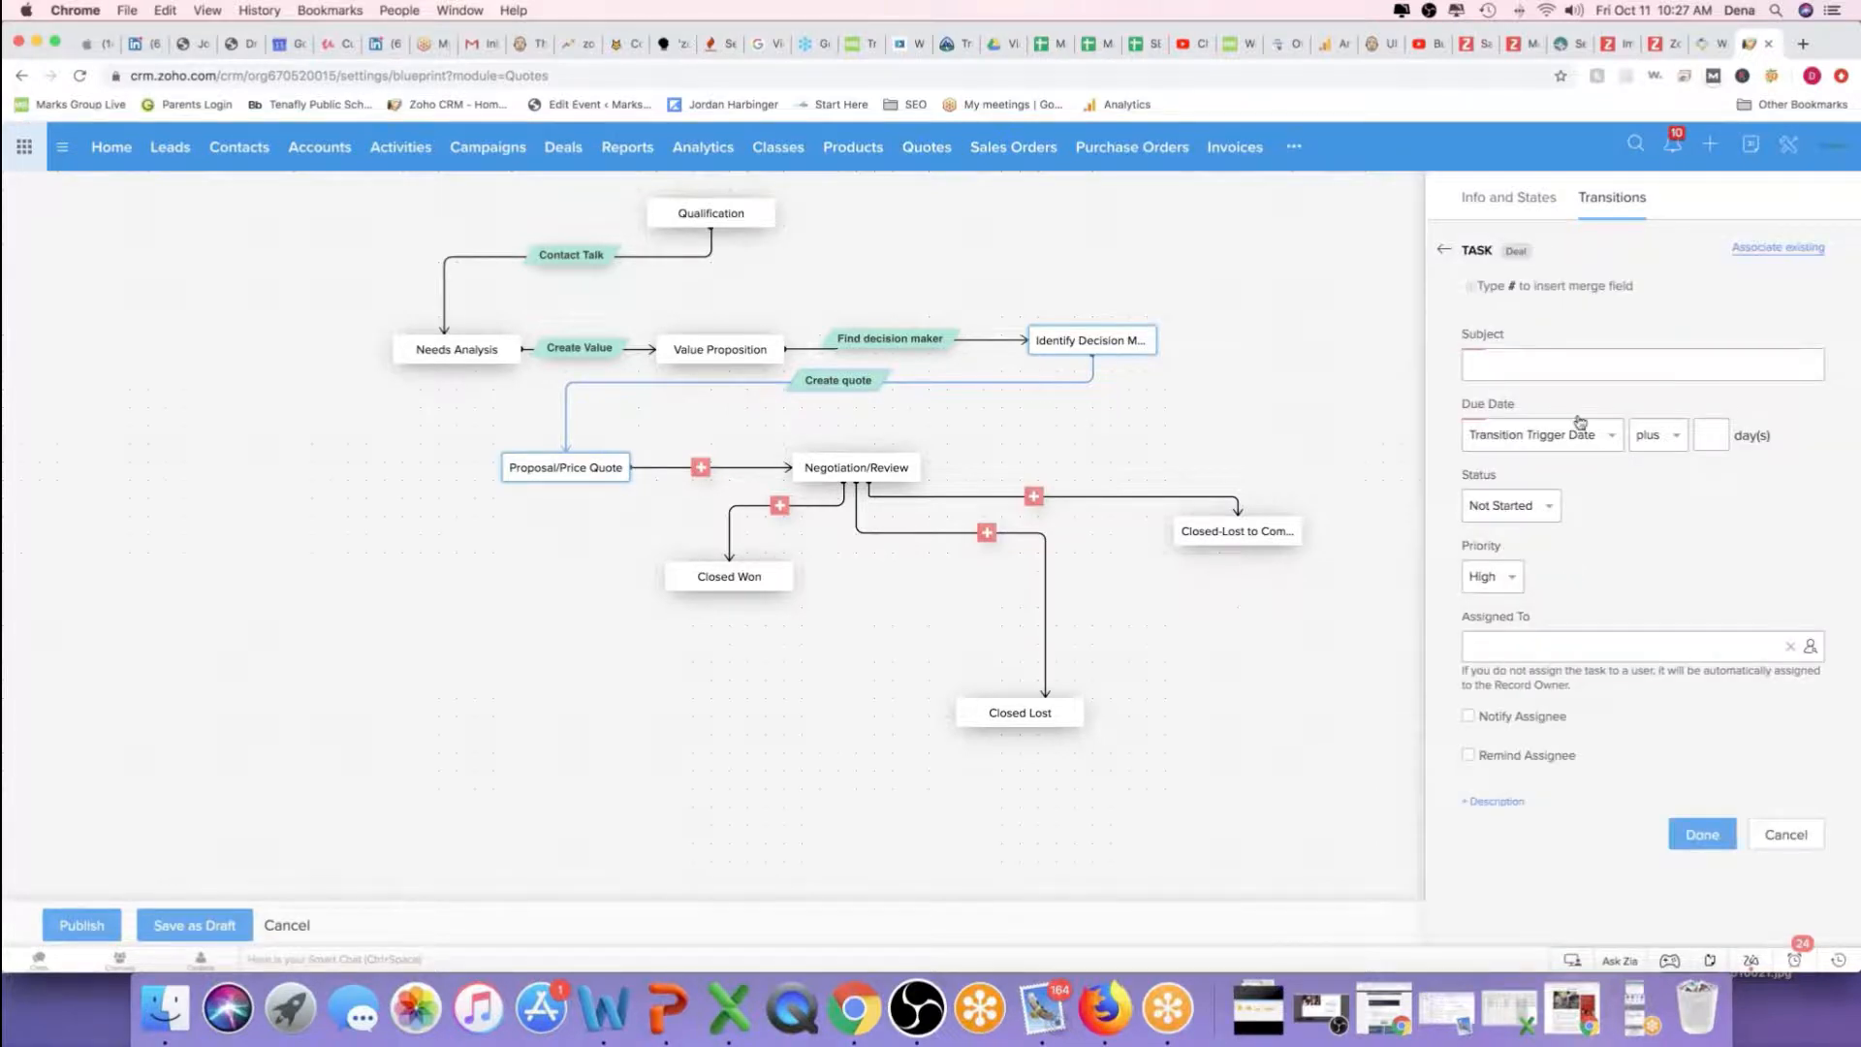
text(Create Quote)
click(1468, 754)
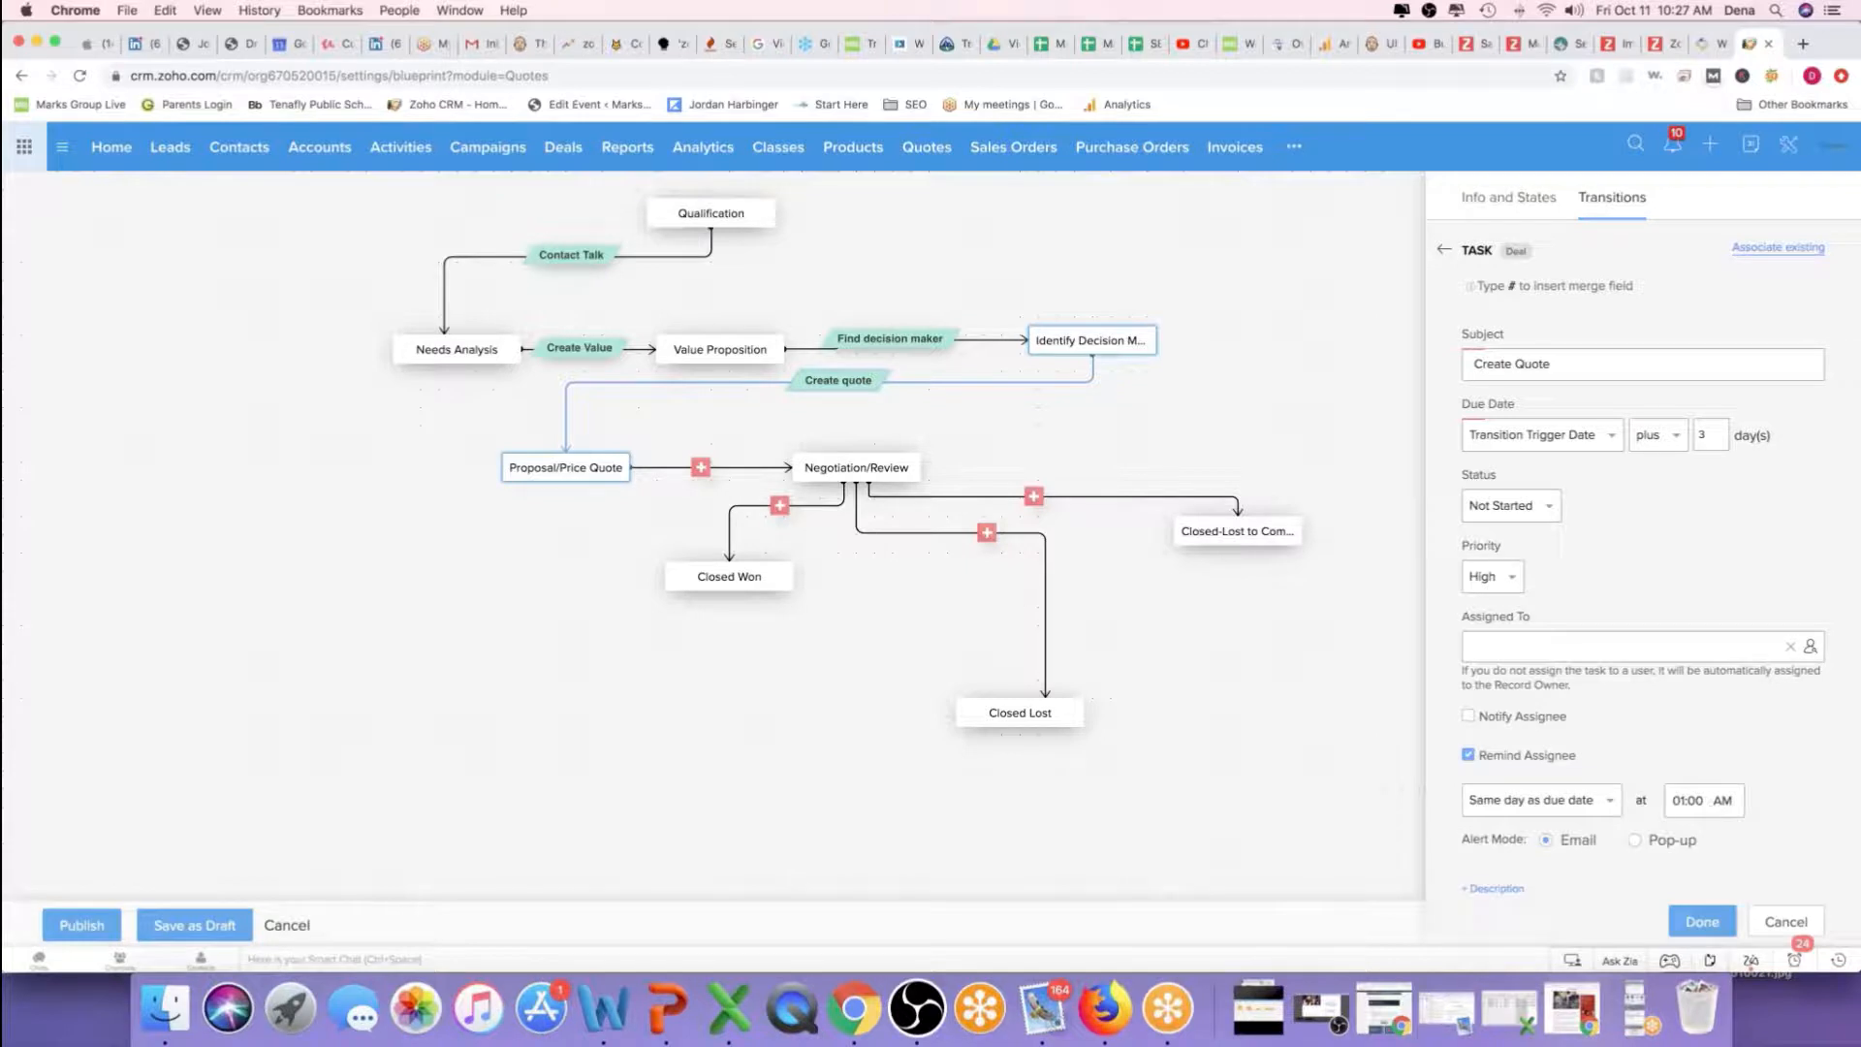
click(1703, 926)
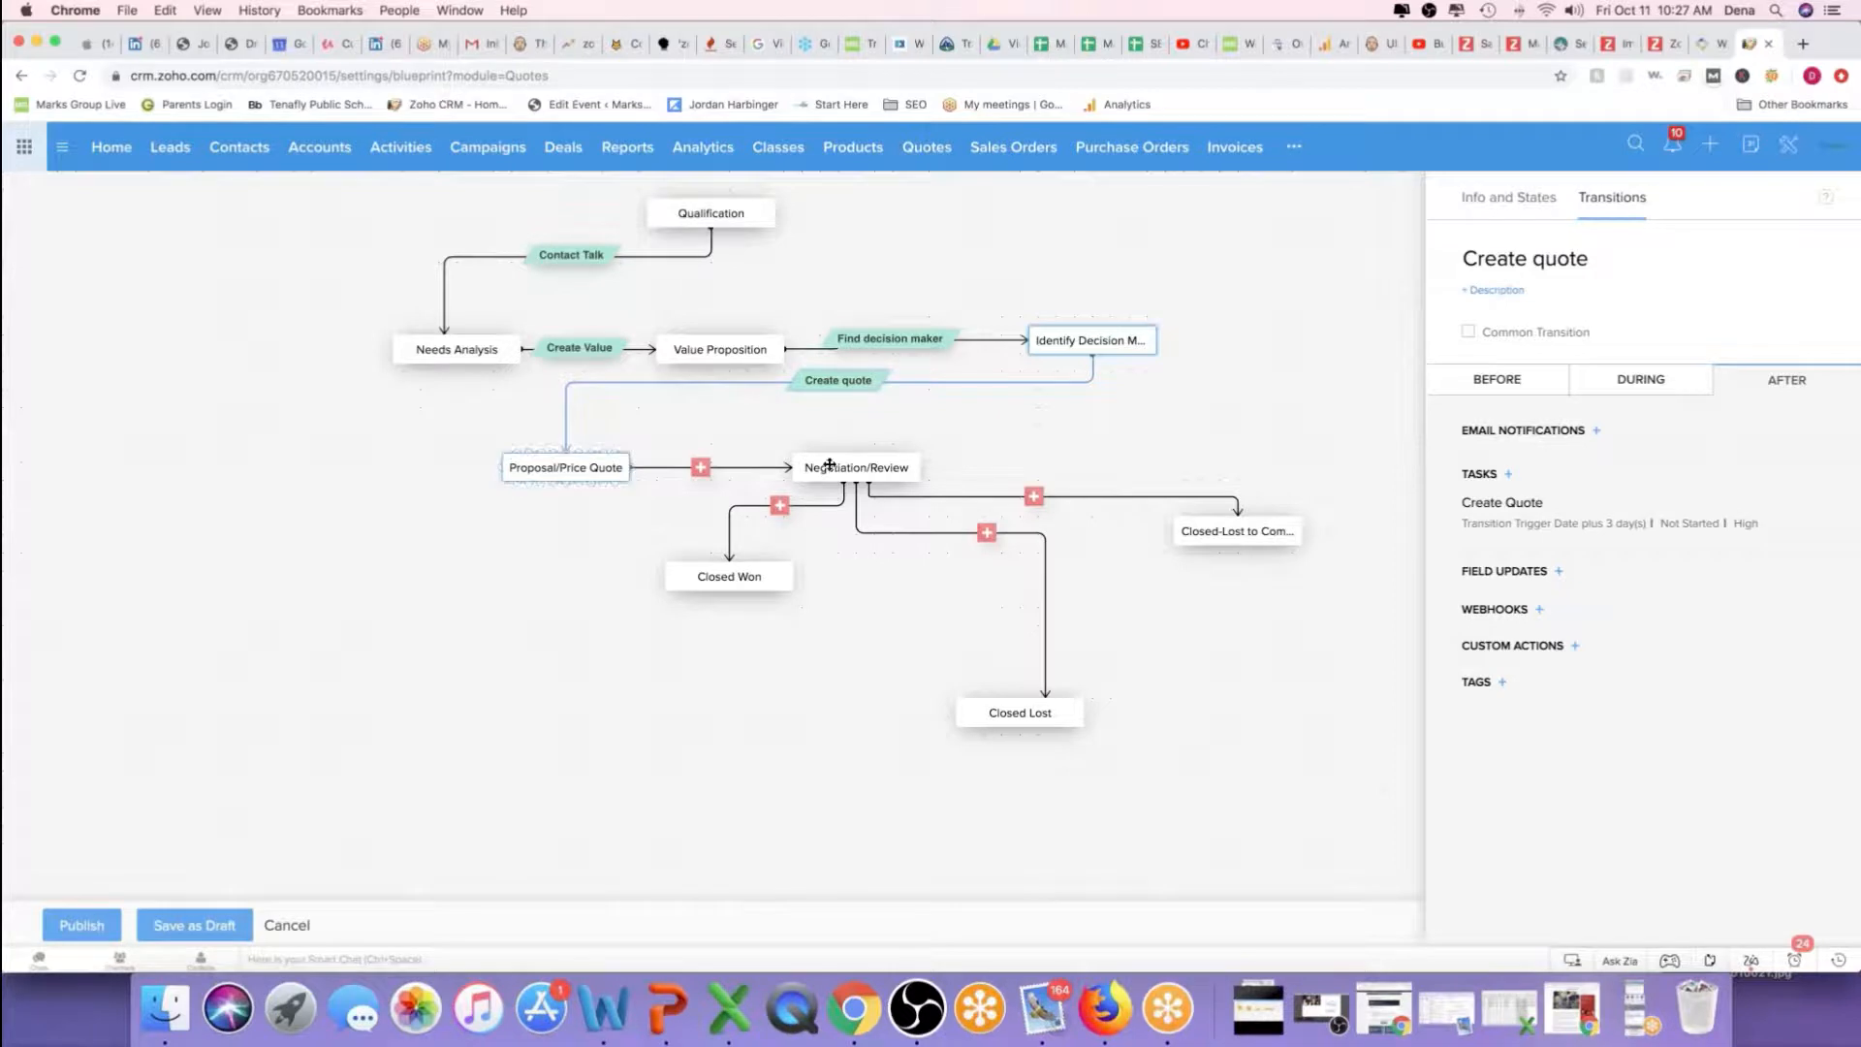
Create a transition named "Answer questions" between Proposal/Price Quote and Negotiation/Review
click(701, 467)
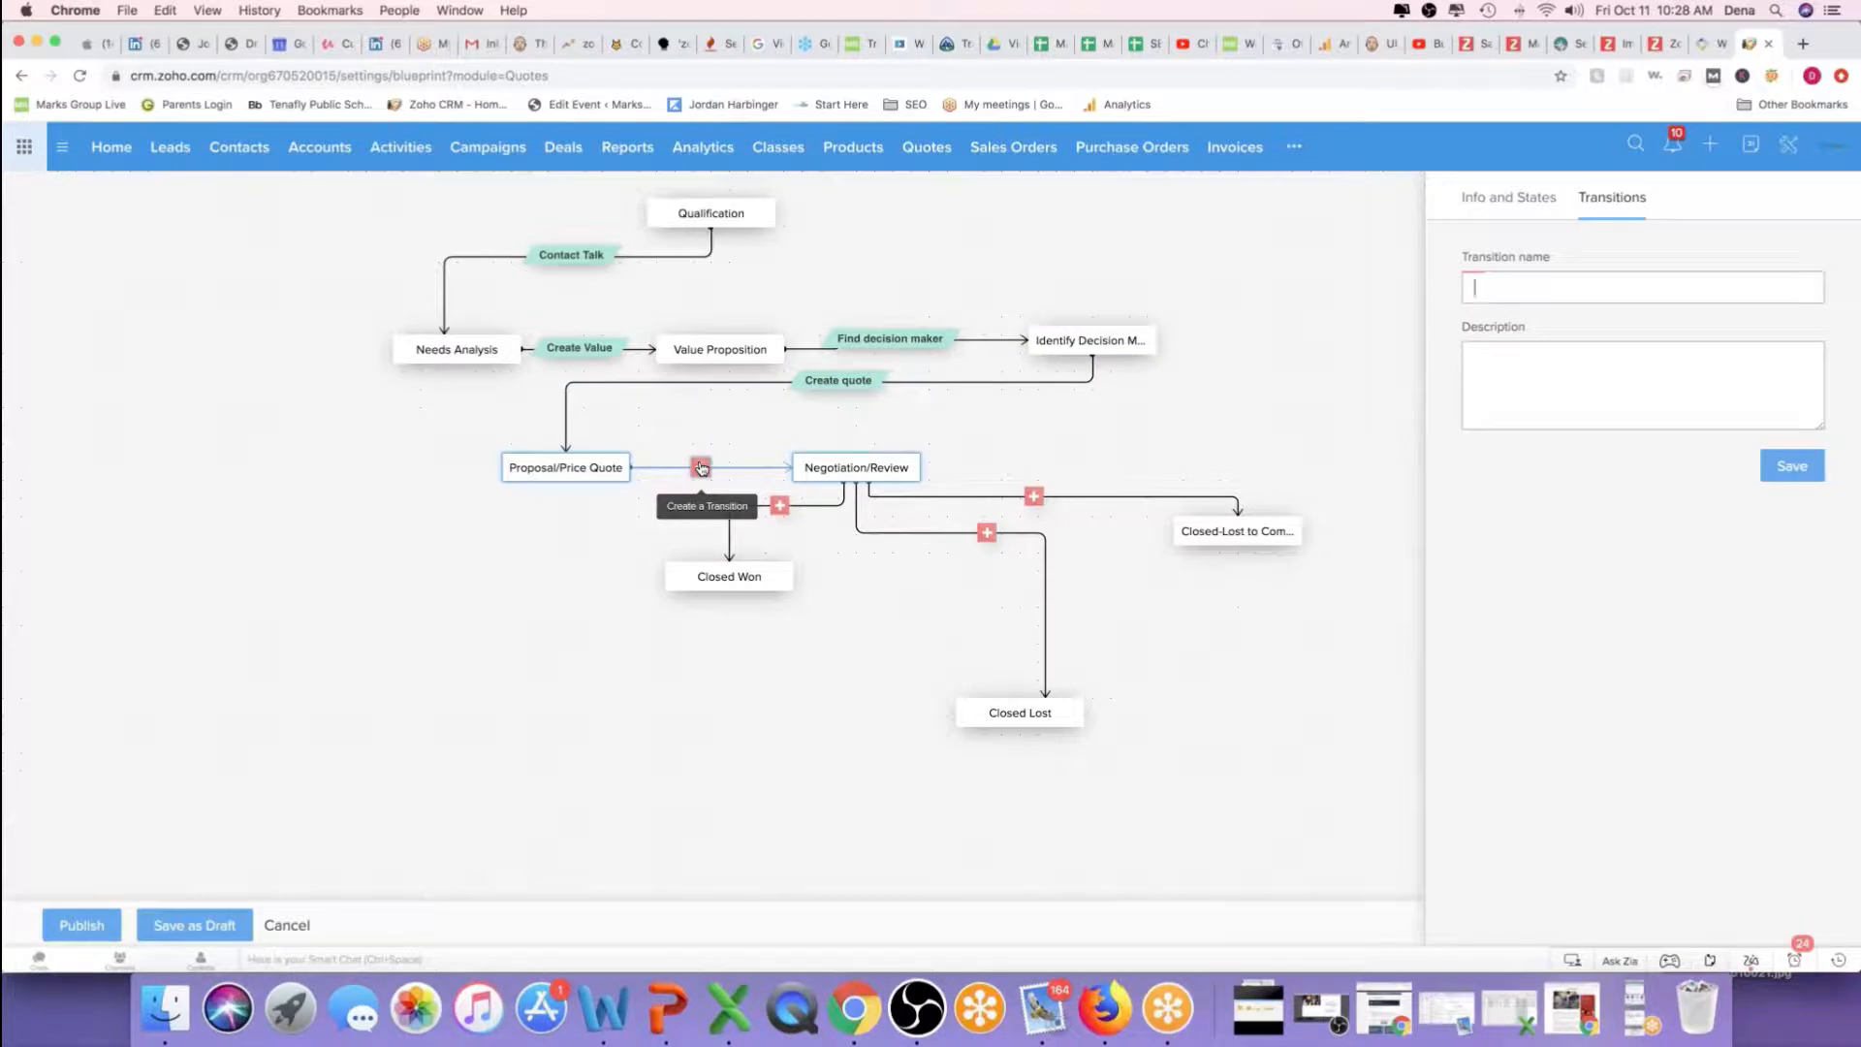
text(Be)
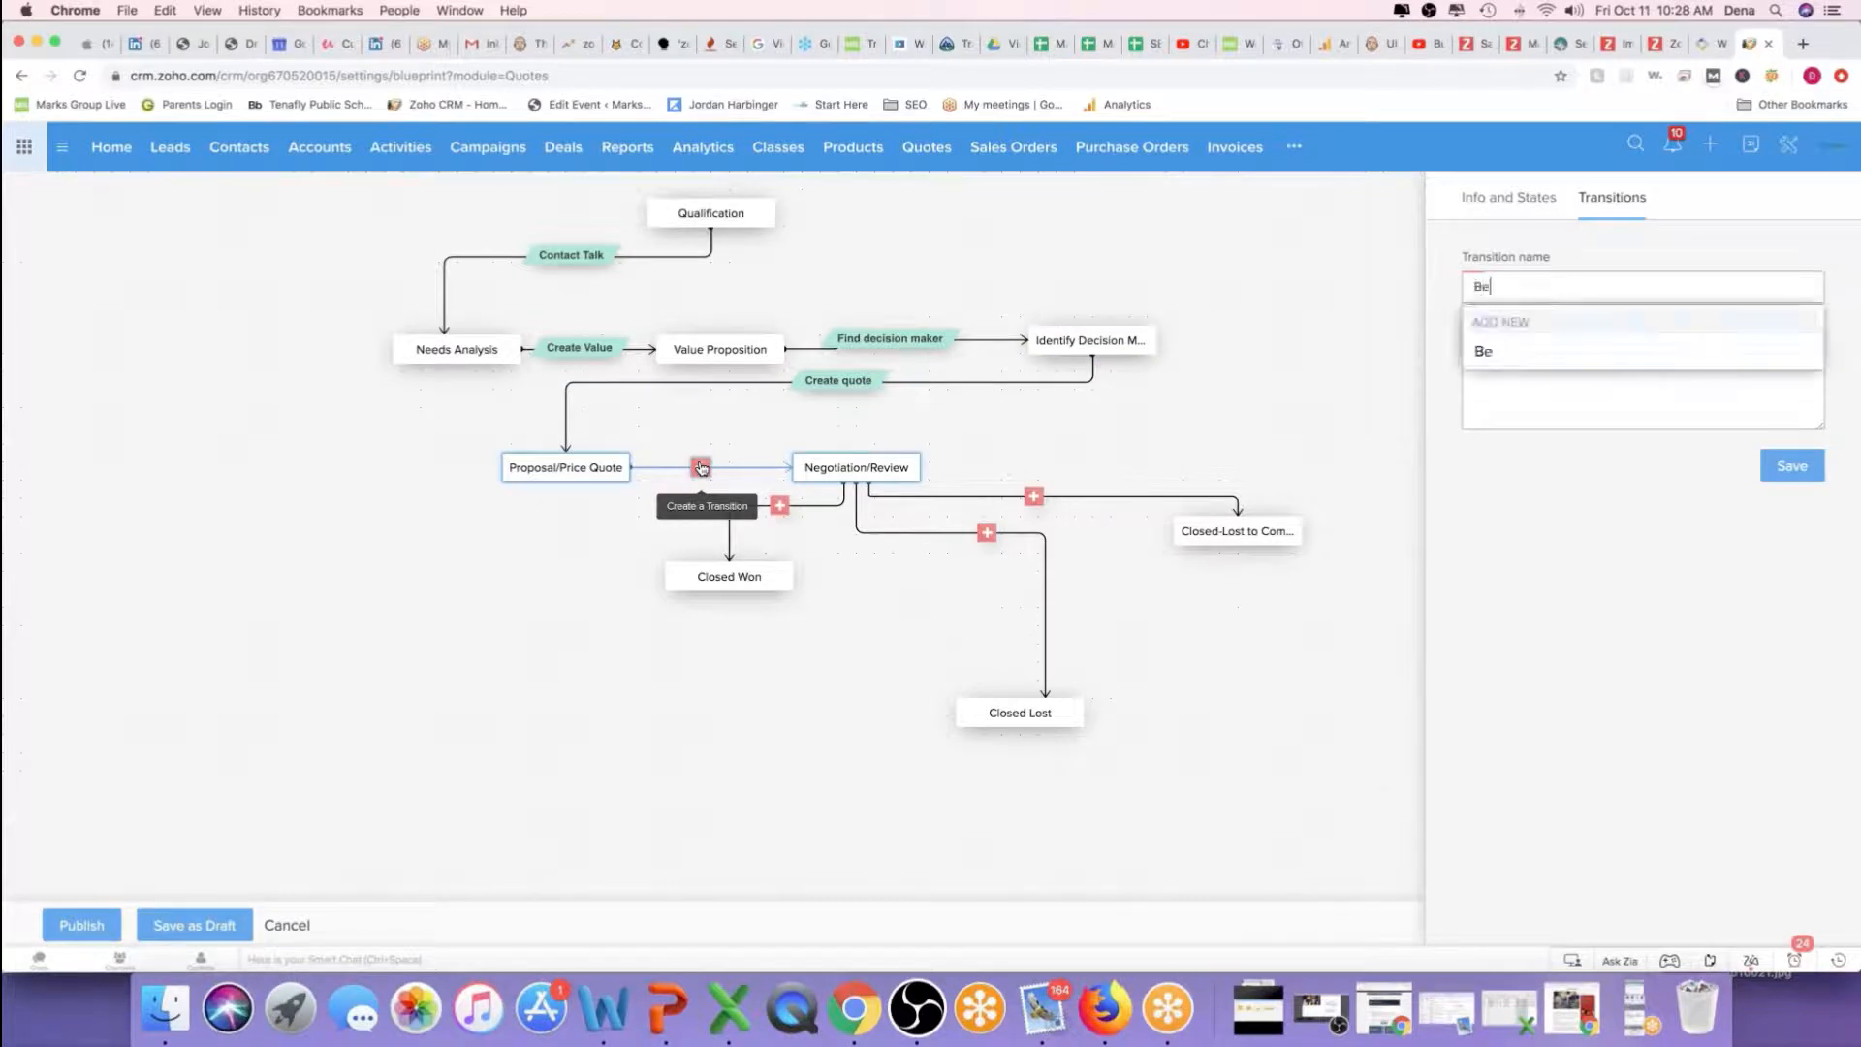
key(BackSpace)
key(BackSpace)
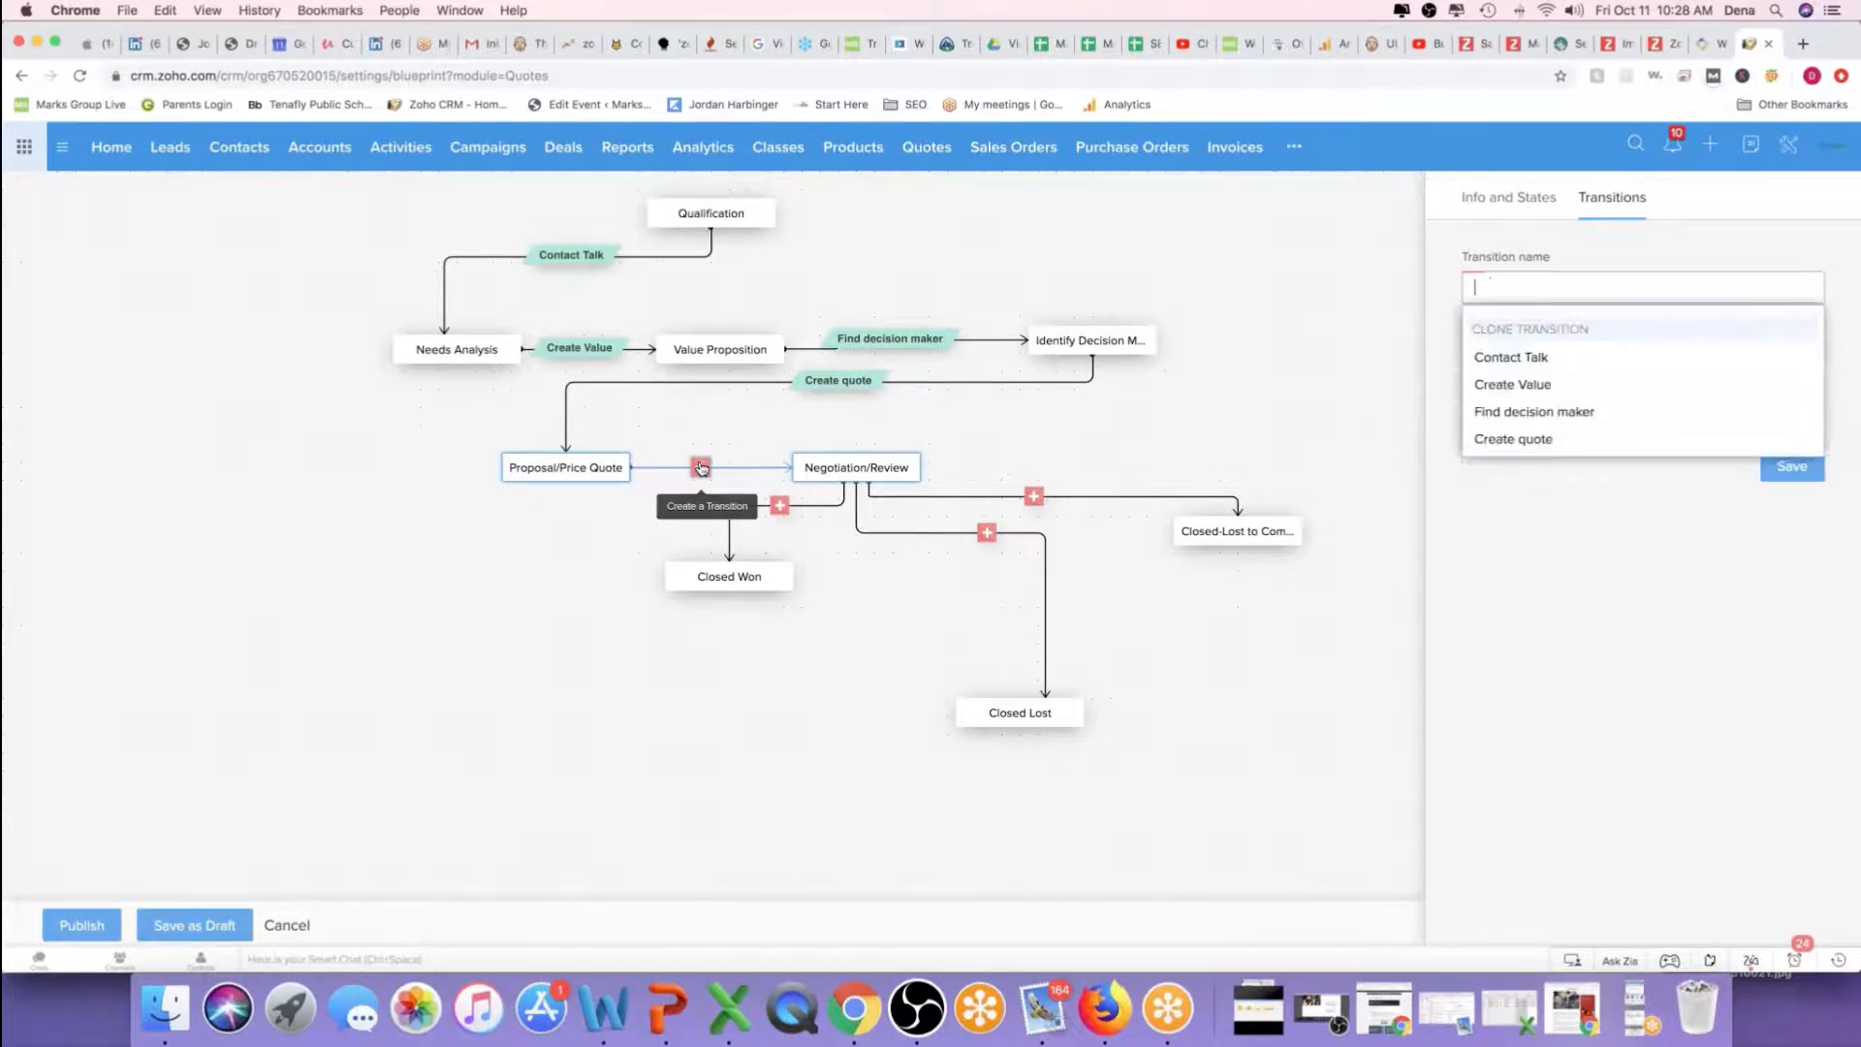
text(Answer questions)
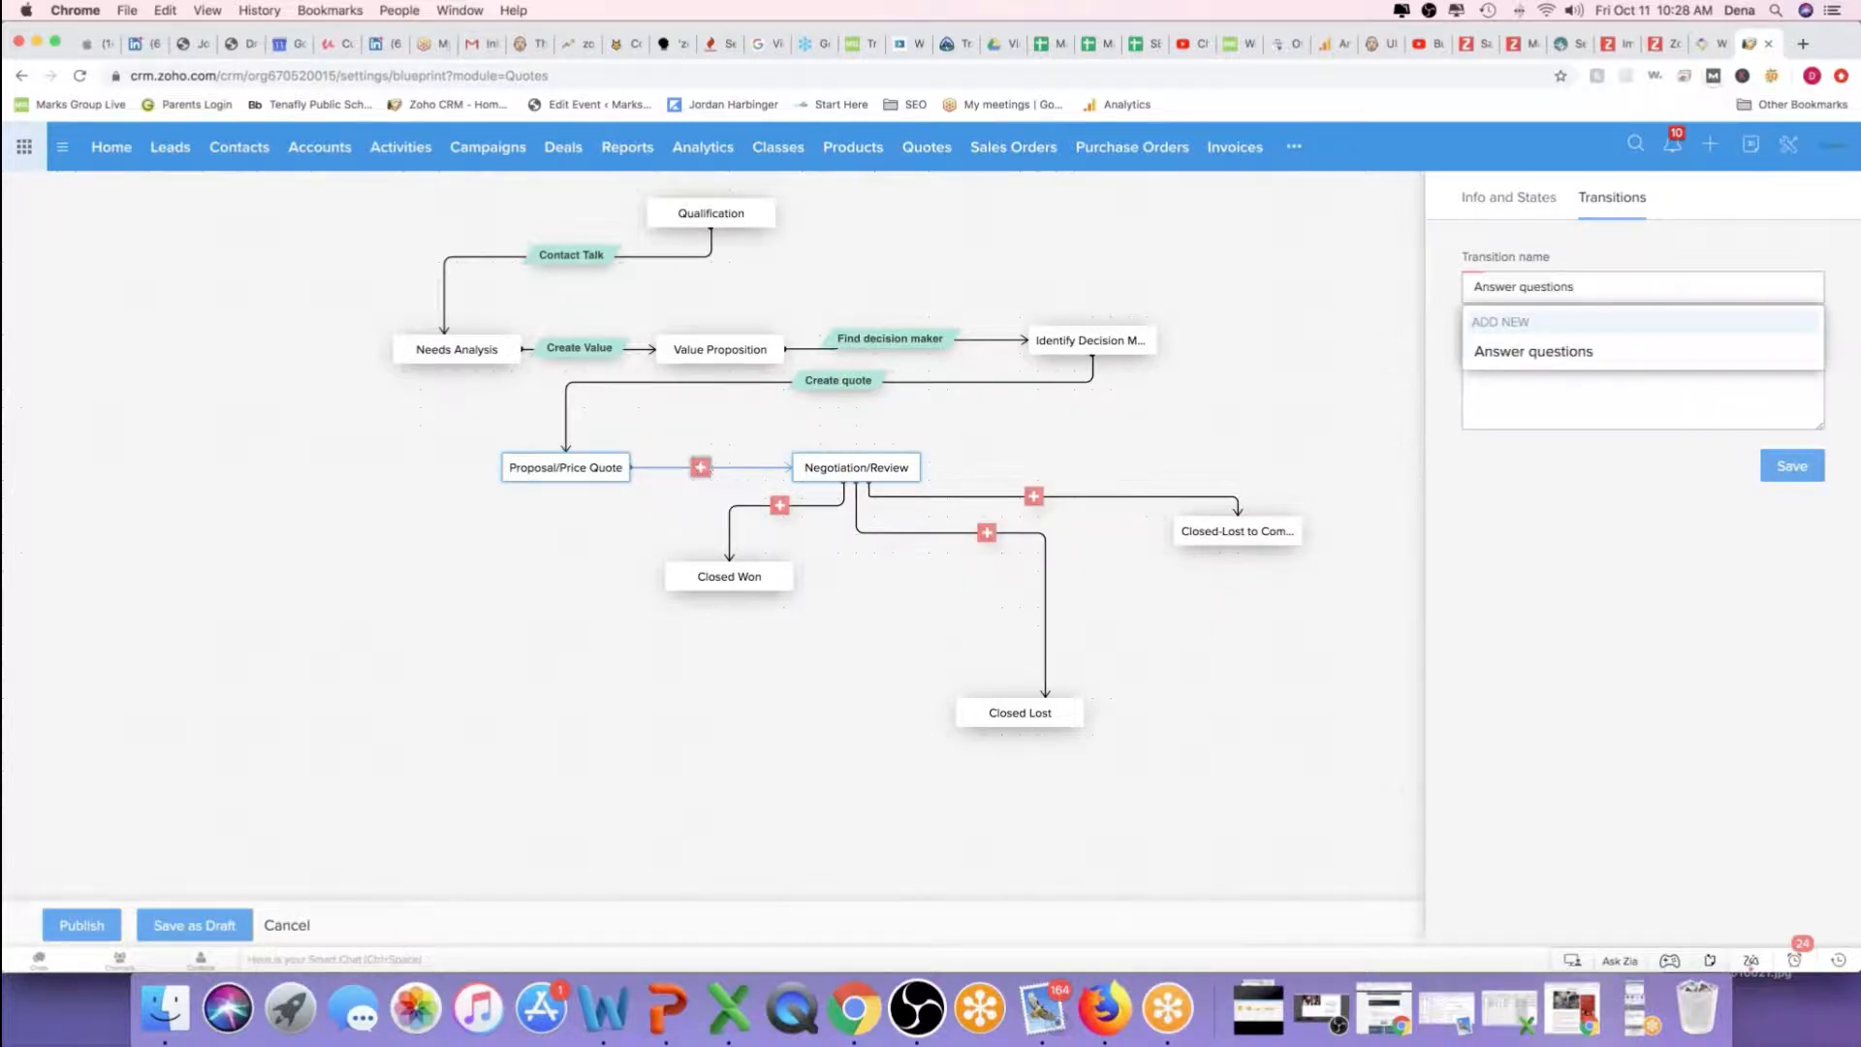
click(1795, 466)
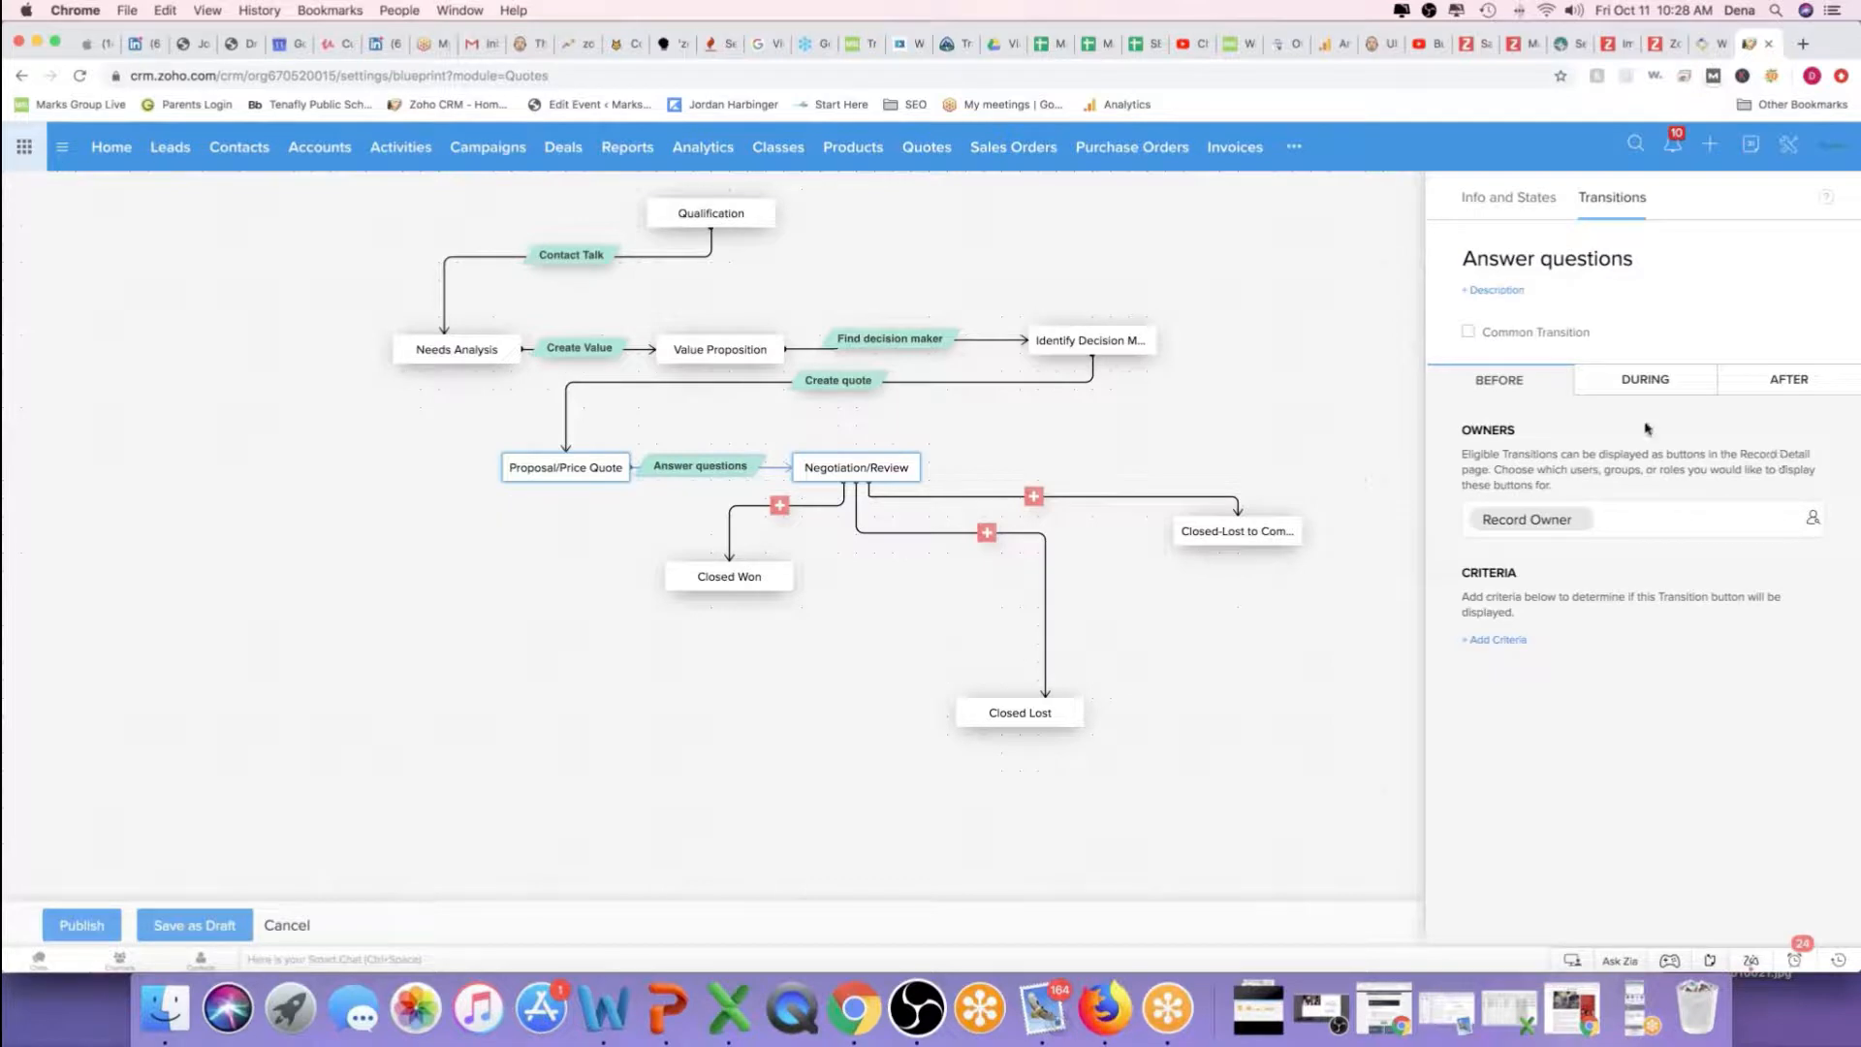
Add a "Check in on quote" task after Answer questions, due 3 days after the trigger date, with a pop-up reminder to the assignee
click(1790, 382)
click(1478, 468)
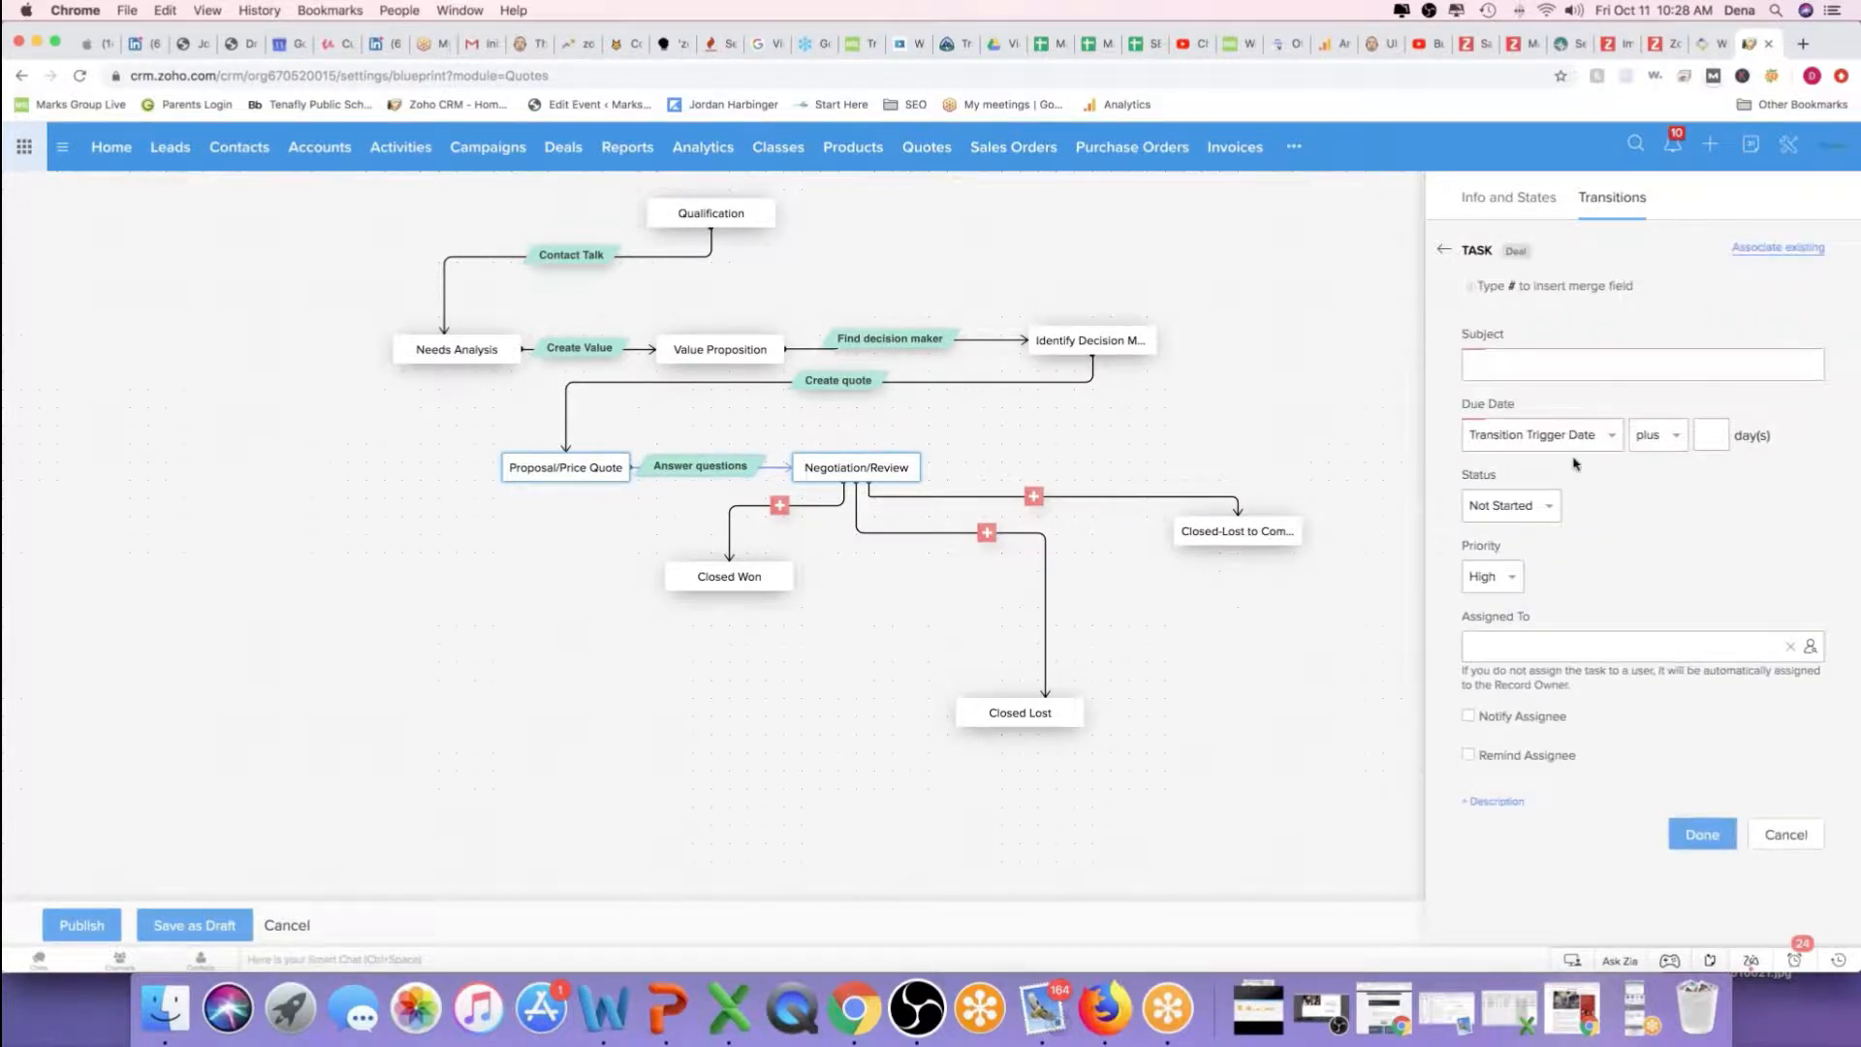
text(Check in on quote)
click(1467, 755)
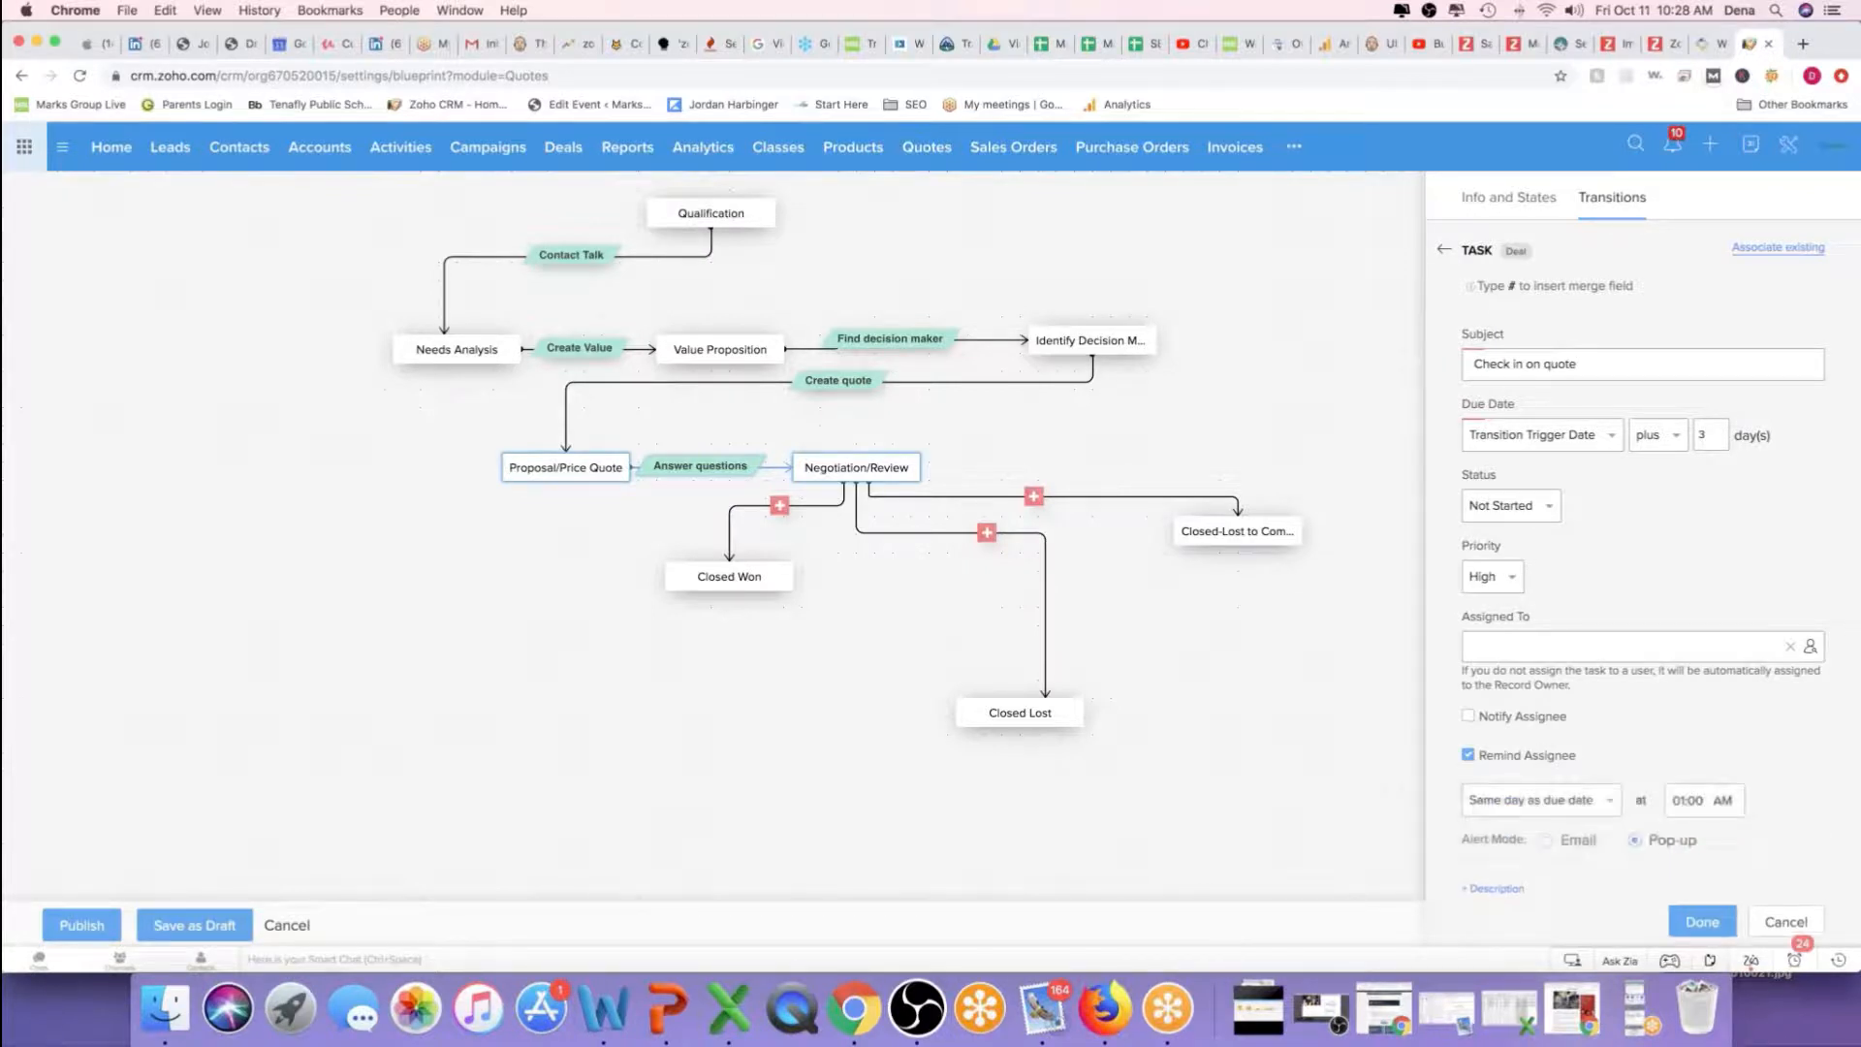
click(1702, 922)
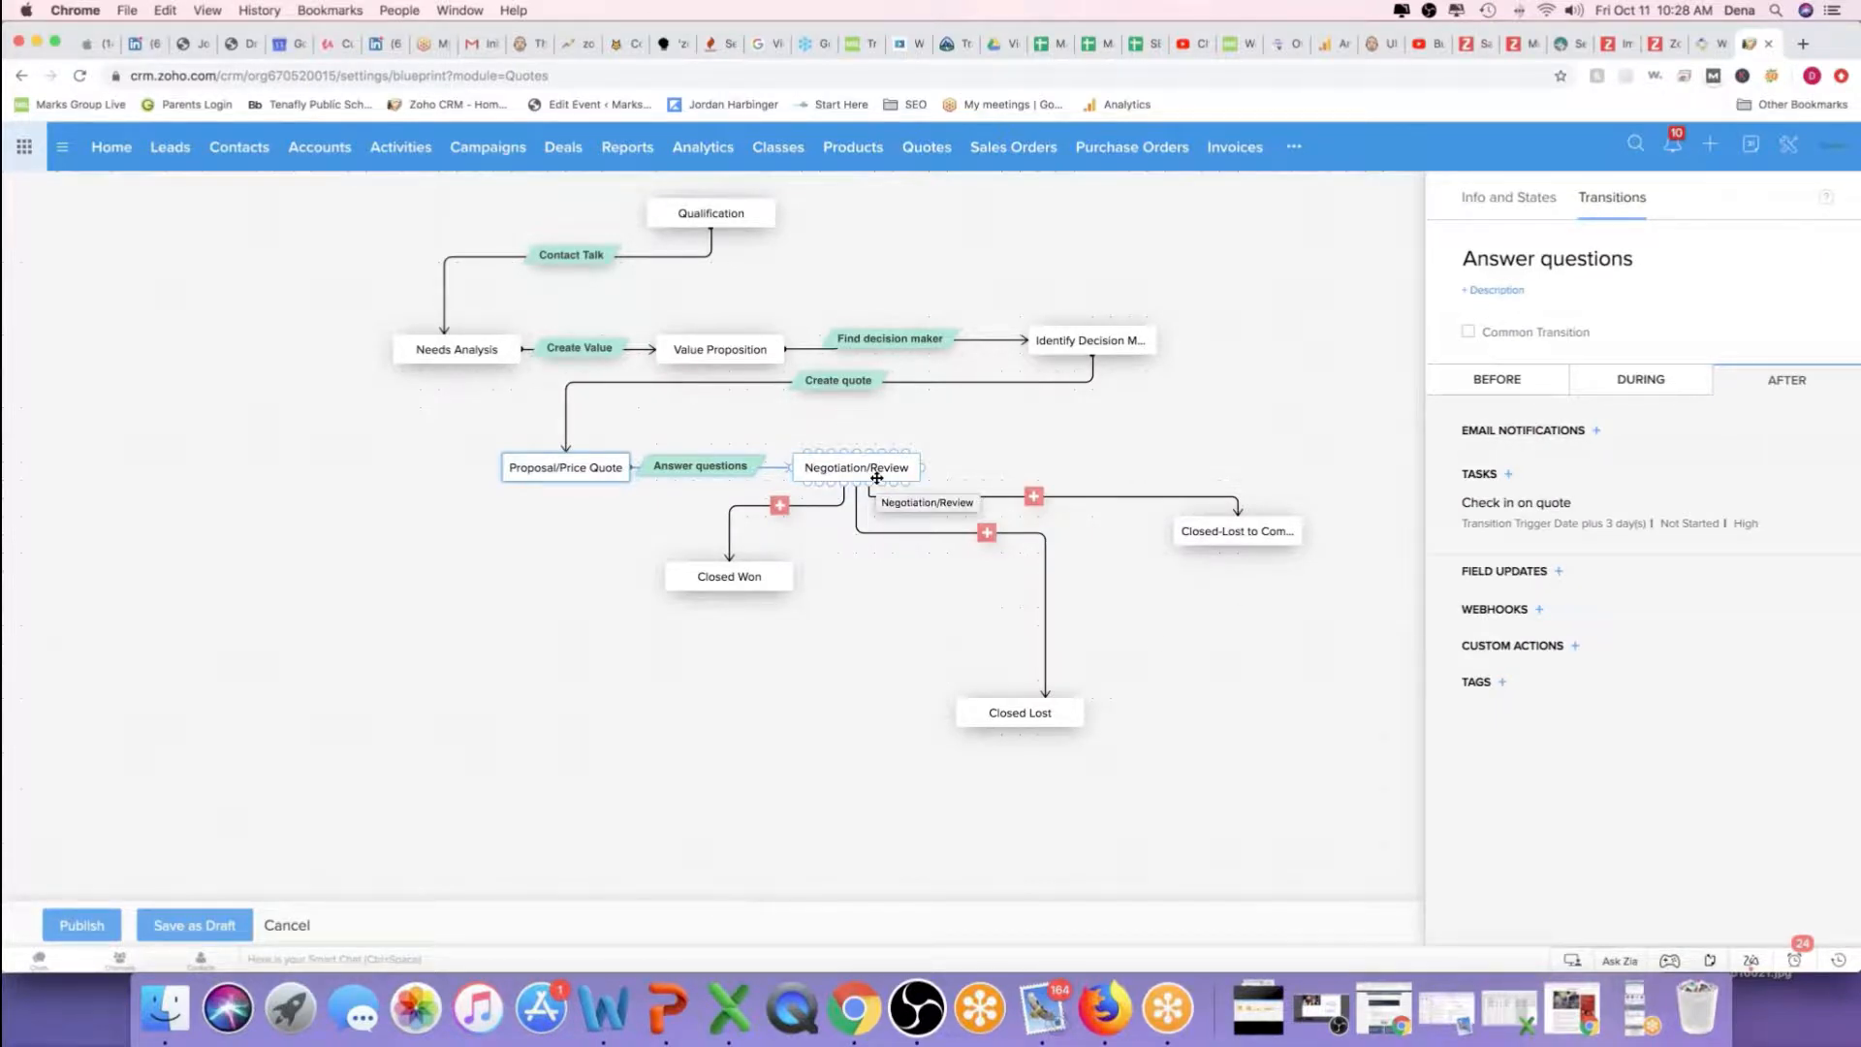
Create a transition named "Contact Finance" between Negotiation/Review and Closed Won
click(780, 508)
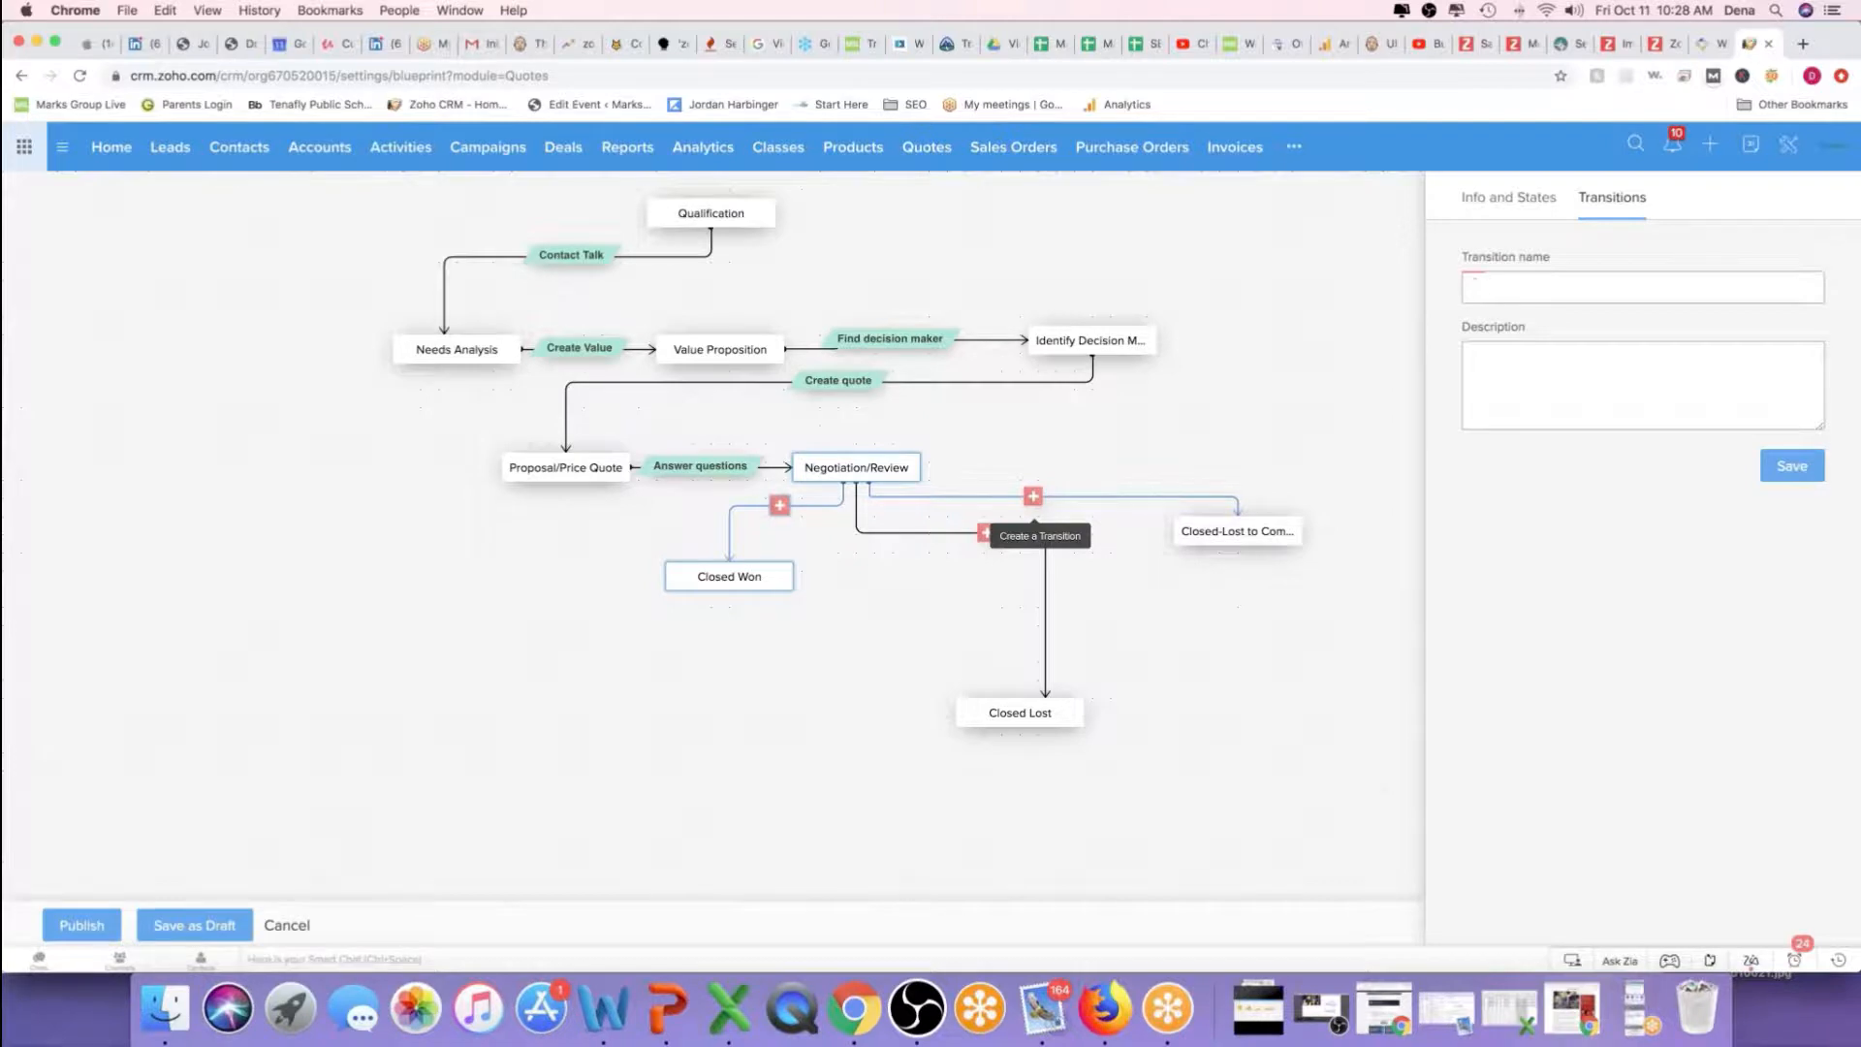
text(WOn)
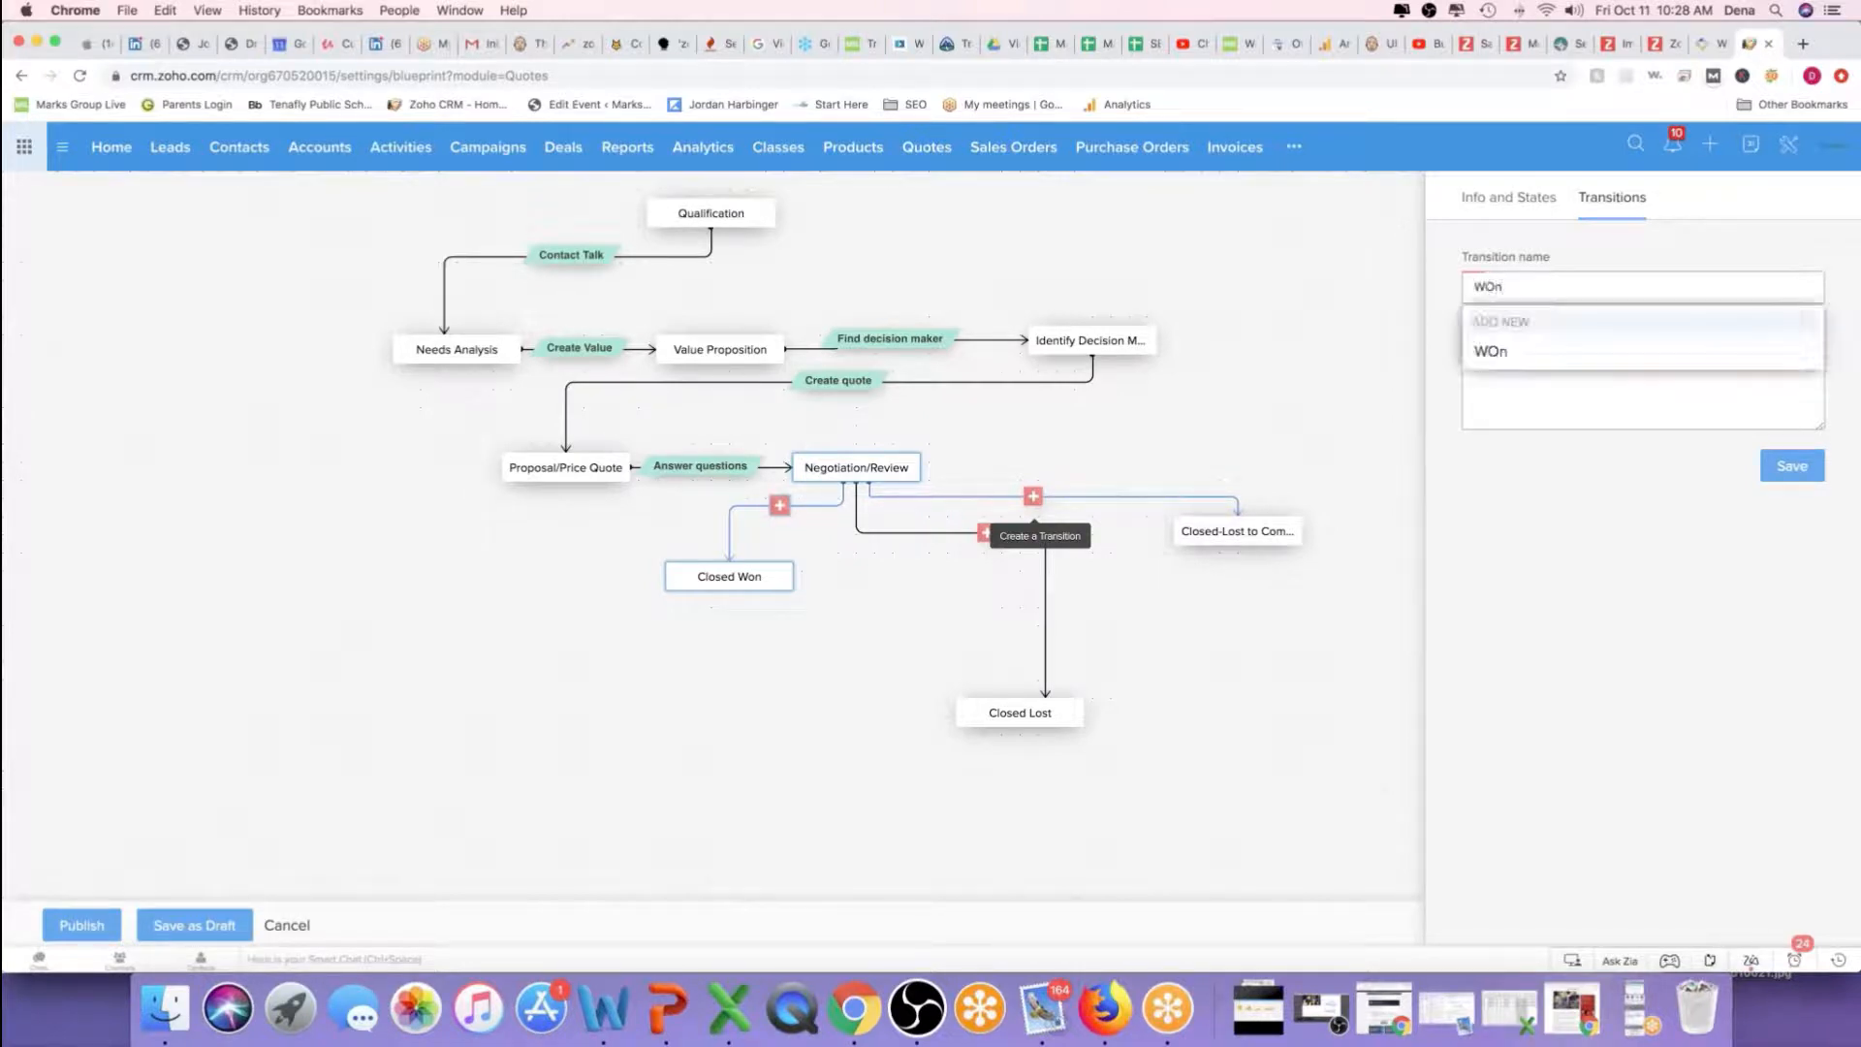
key(BackSpace)
key(BackSpace)
text(on the deal)
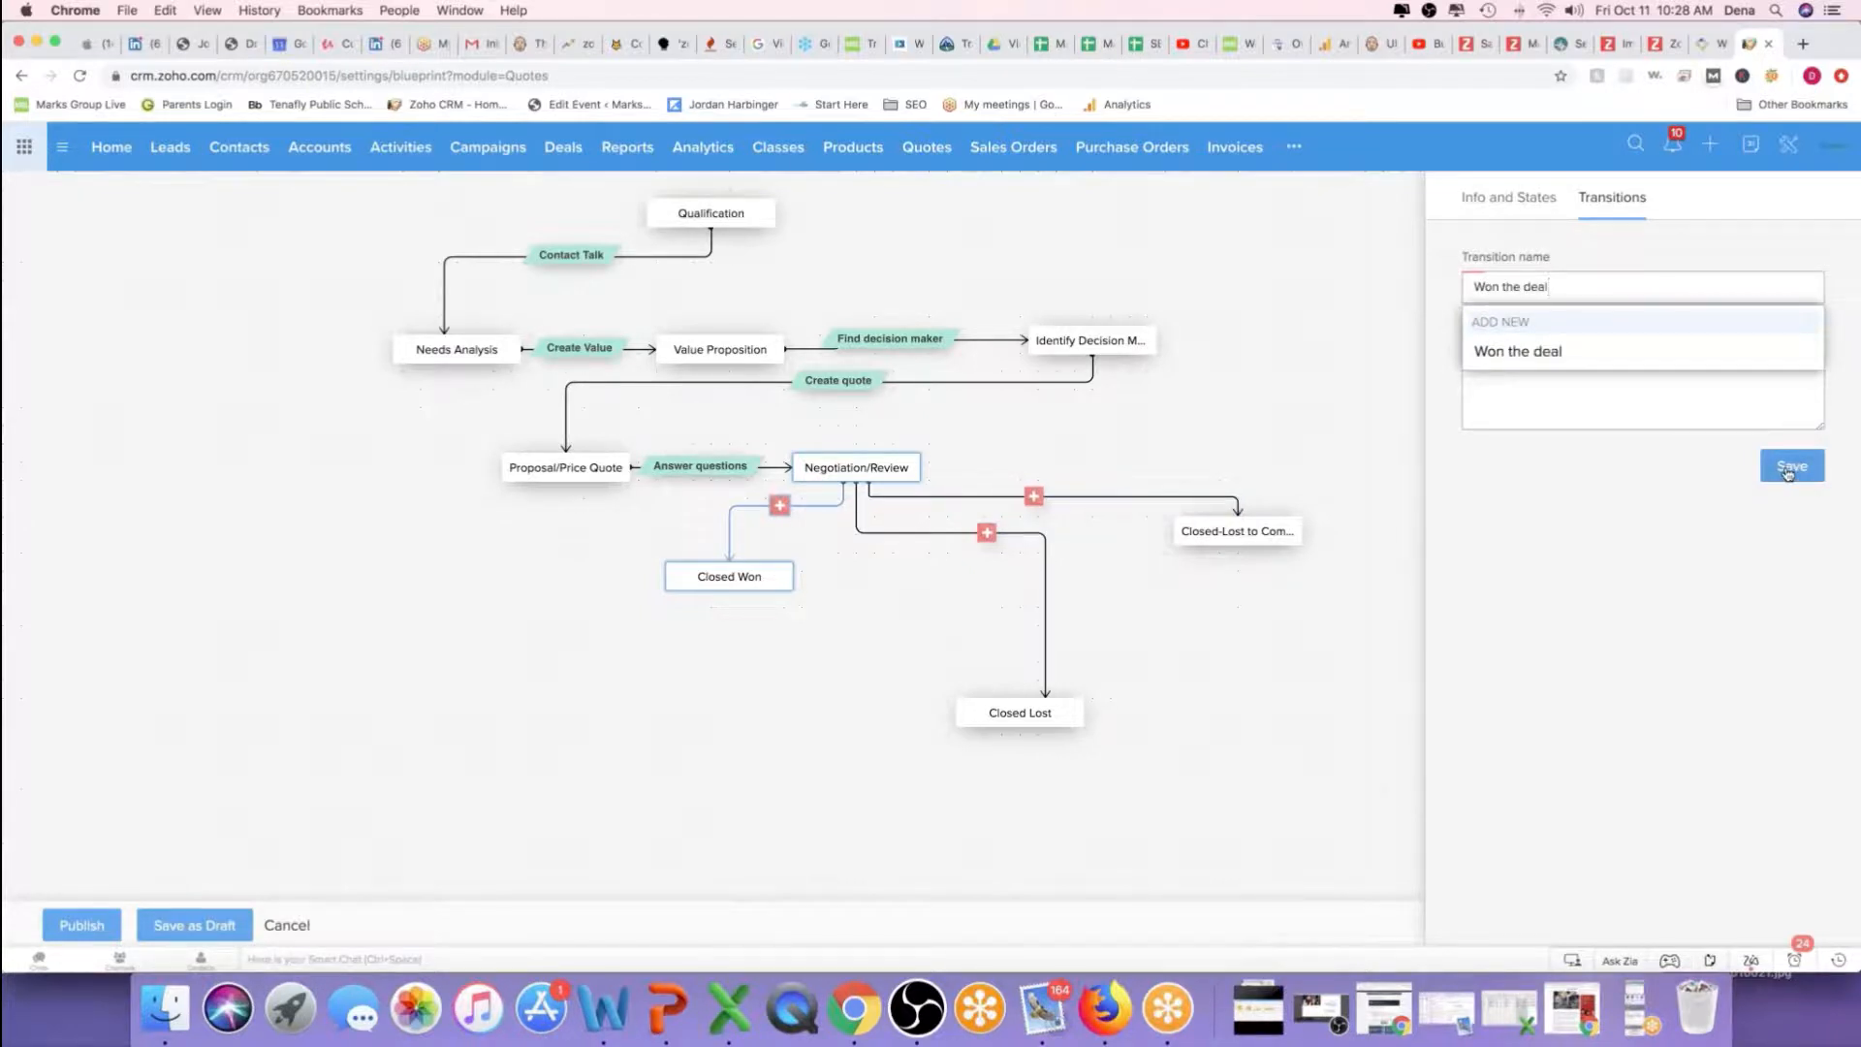
key(BackSpace)
key(BackSpace)
key(BackSpace)
key(BackSpace)
key(BackSpace)
key(BackSpace)
key(BackSpace)
key(BackSpace)
key(BackSpace)
key(BackSpace)
key(BackSpace)
key(BackSpace)
text(Cib)
key(BackSpace)
key(BackSpace)
text(ontact Fianc)
key(BackSpace)
key(BackSpace)
key(BackSpace)
text(nance)
click(1791, 470)
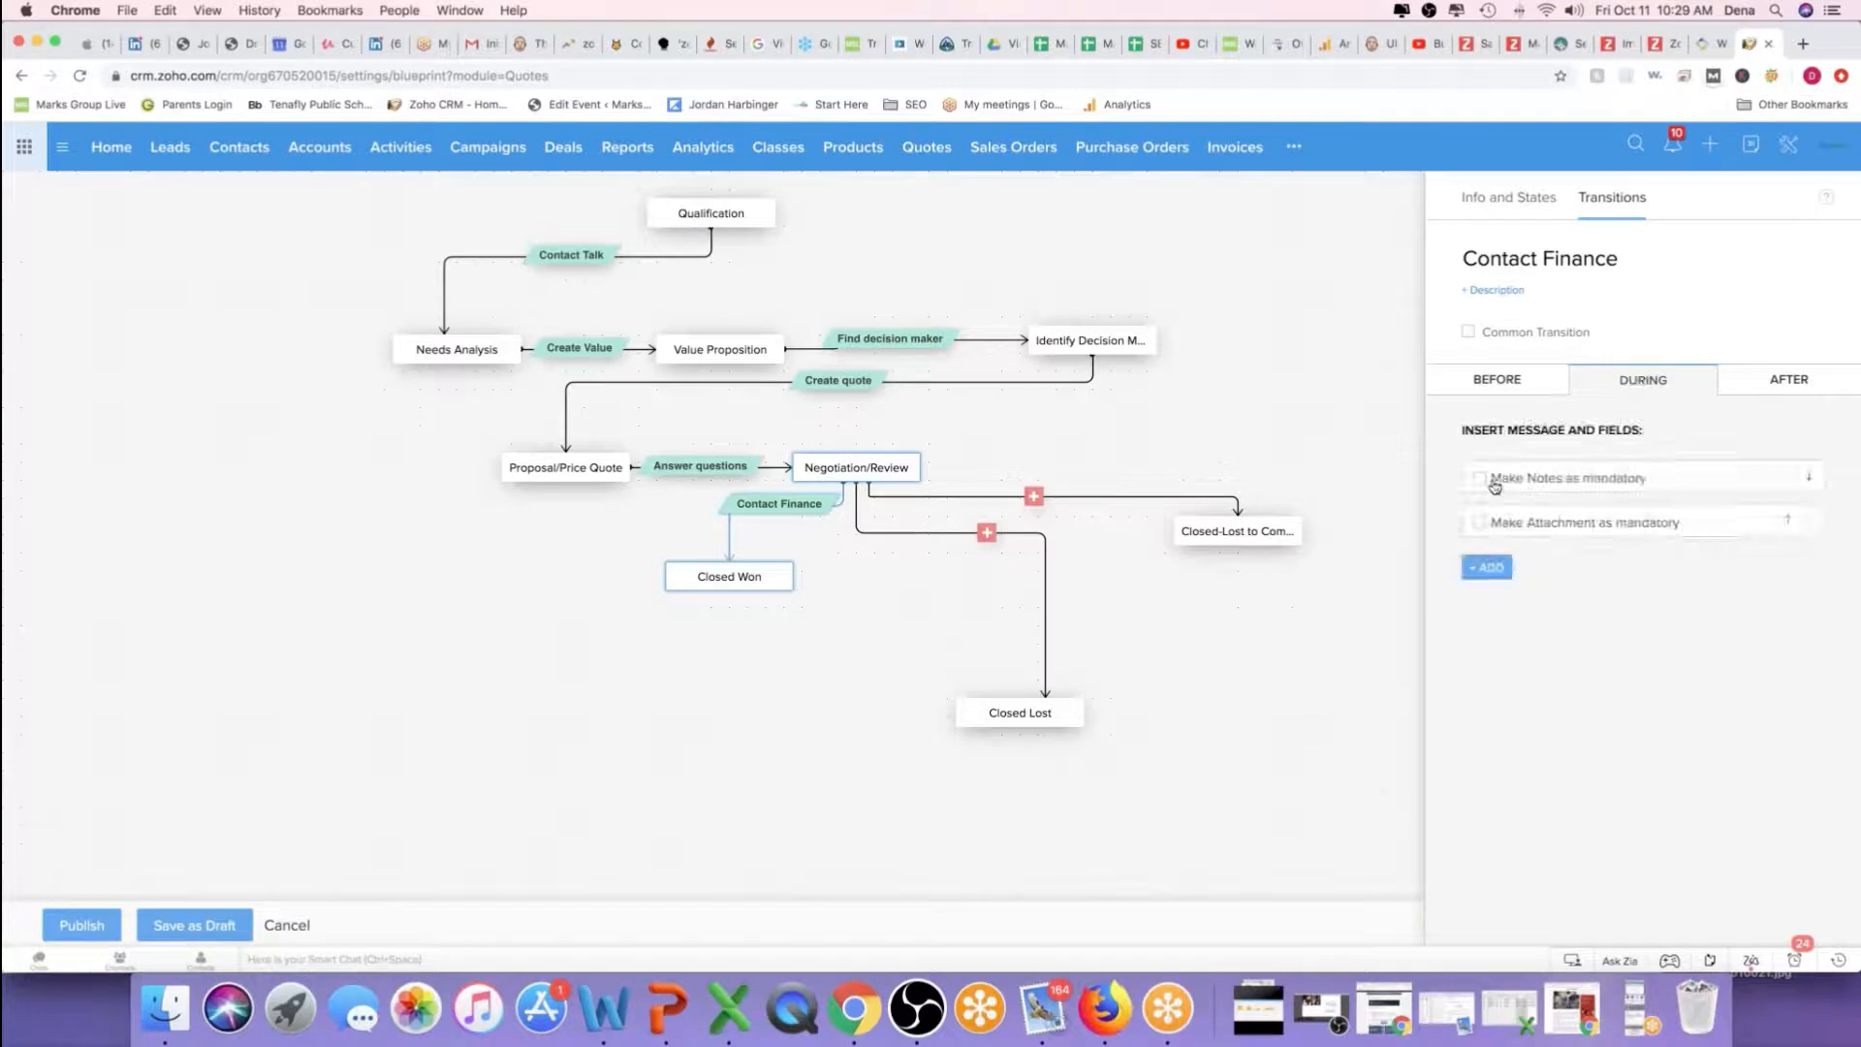
Add the deal's Amount and Closing Date fields to be filled in during the Contact Finance transition
click(1488, 569)
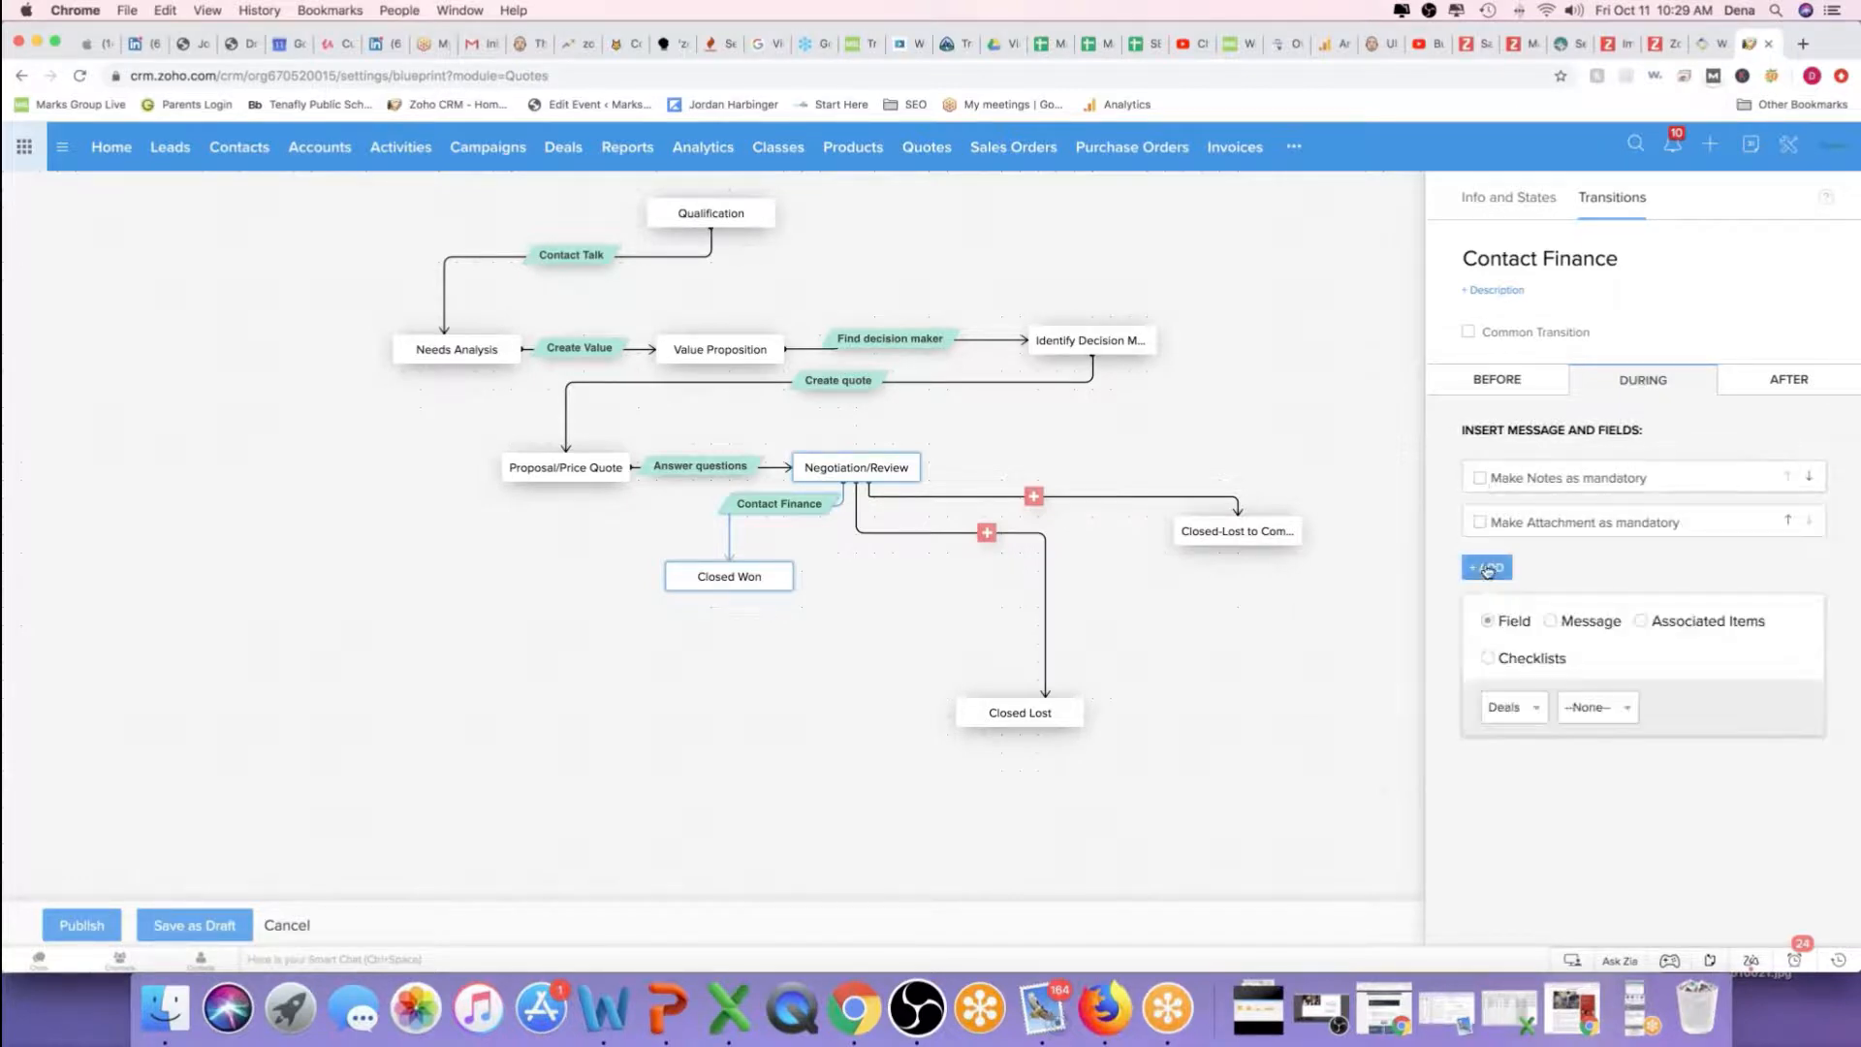
click(1618, 708)
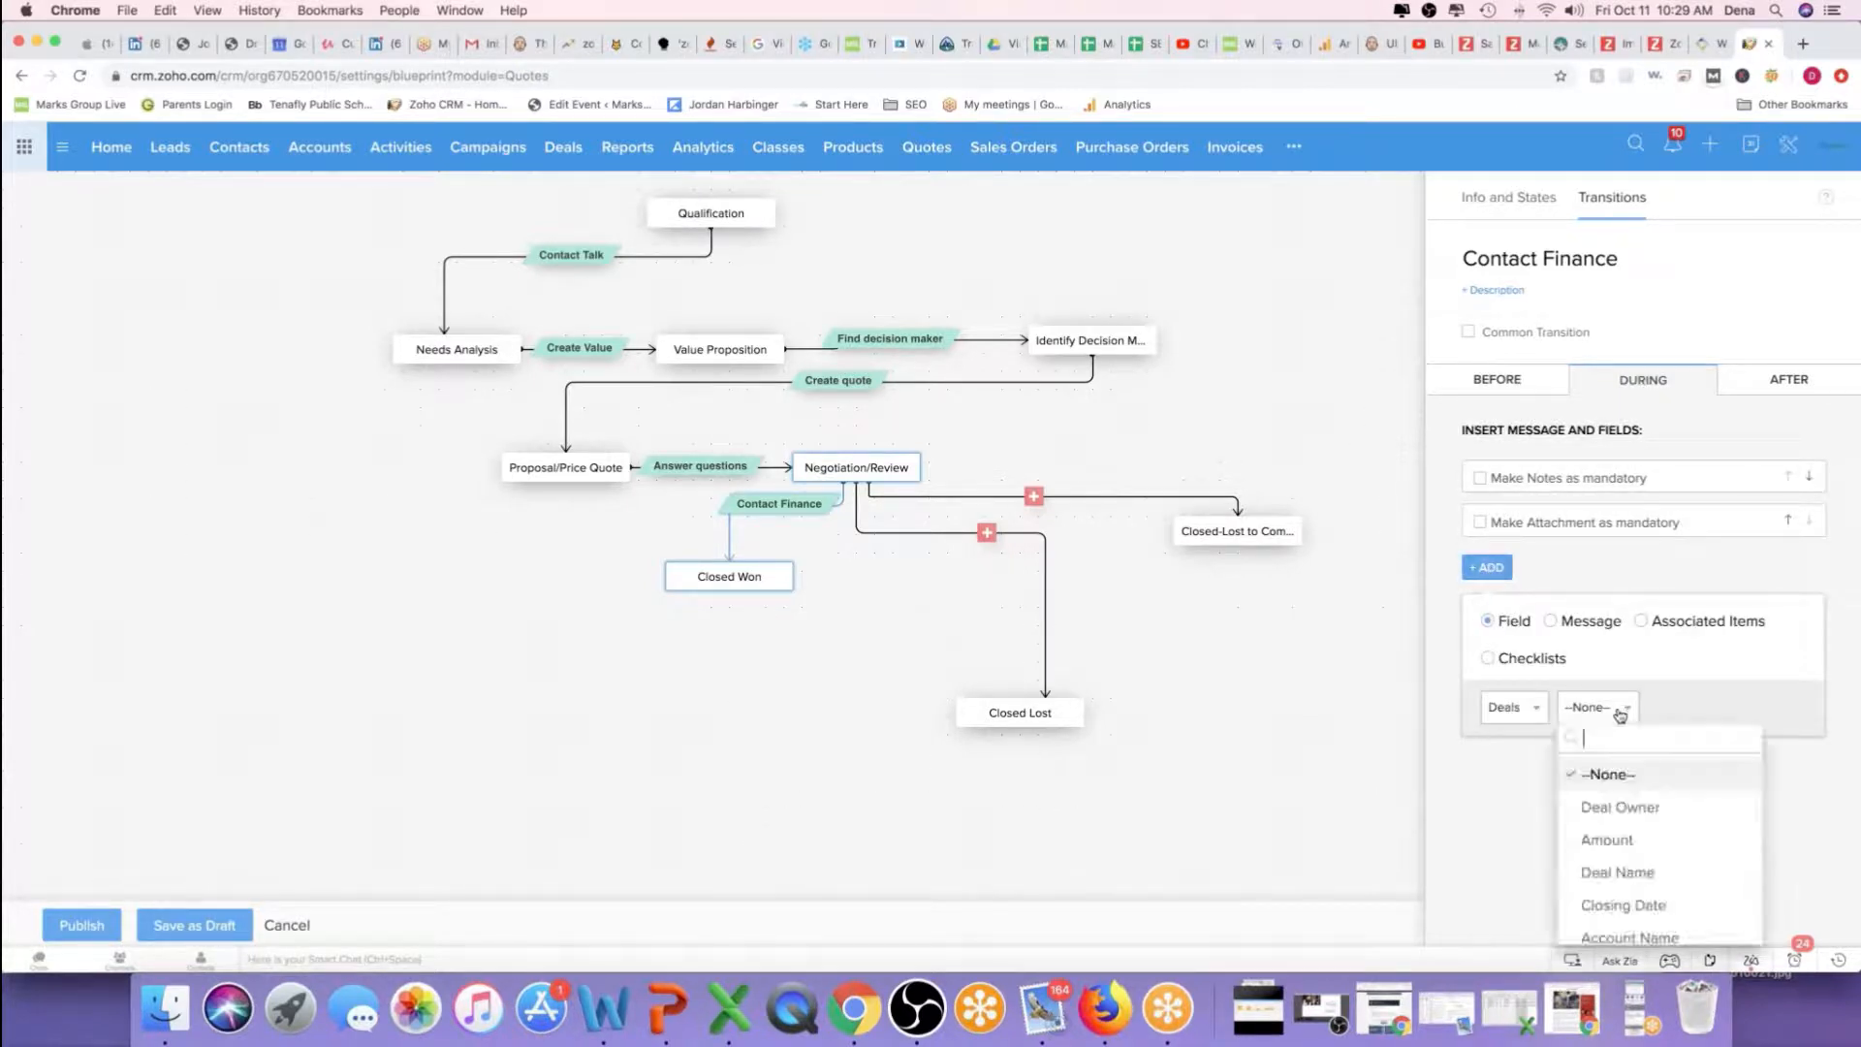
scroll(1615, 775, down, 2)
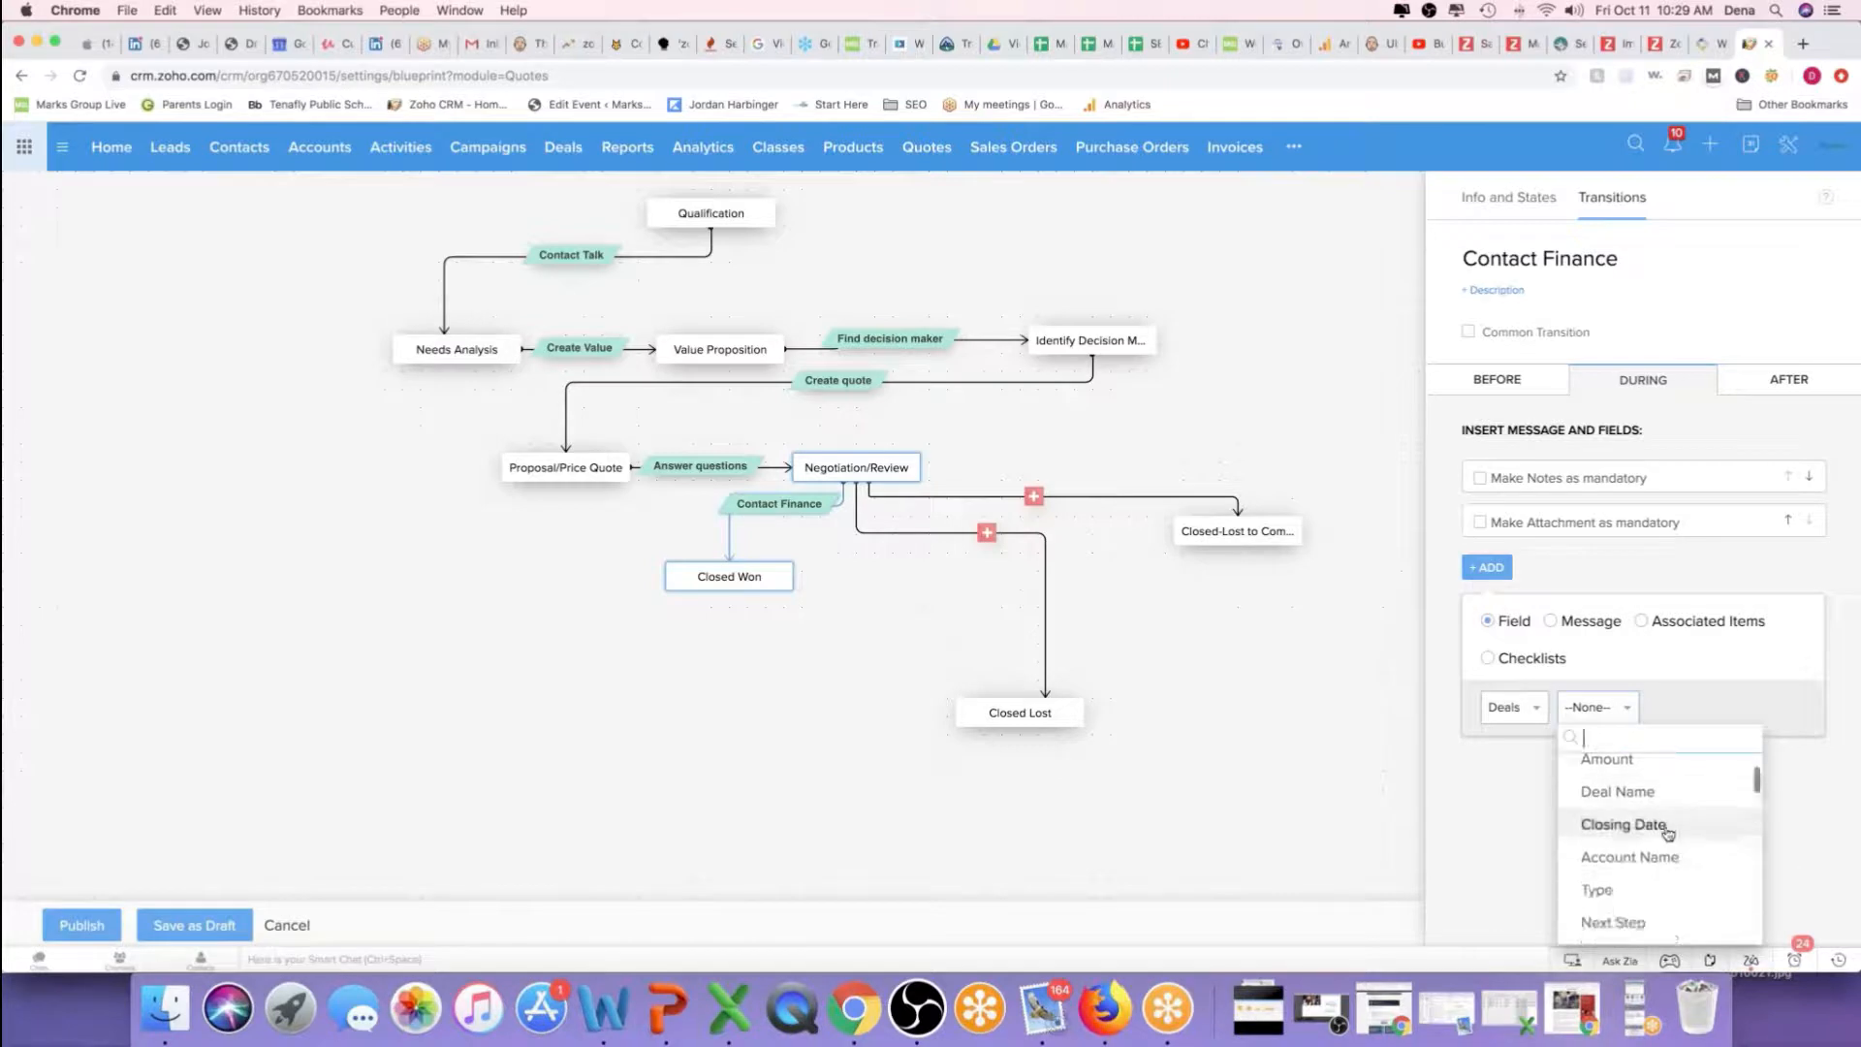
click(1611, 761)
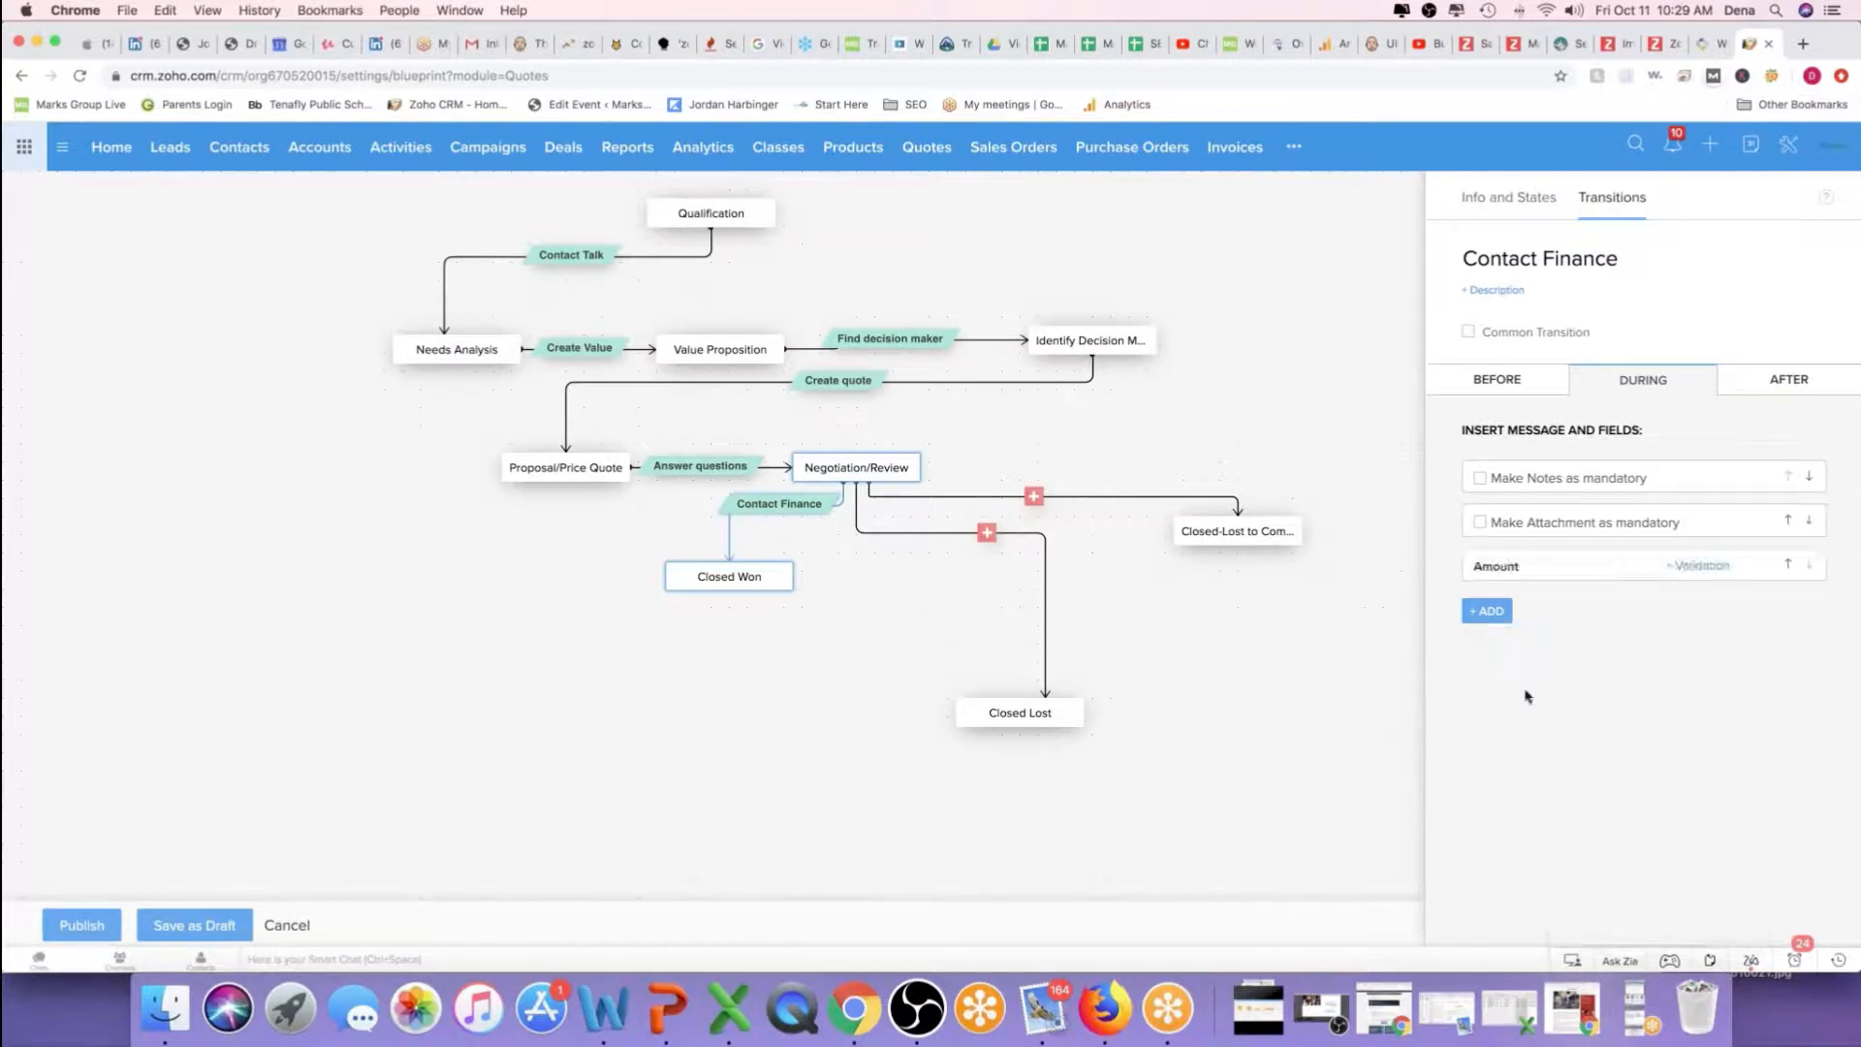
click(1483, 611)
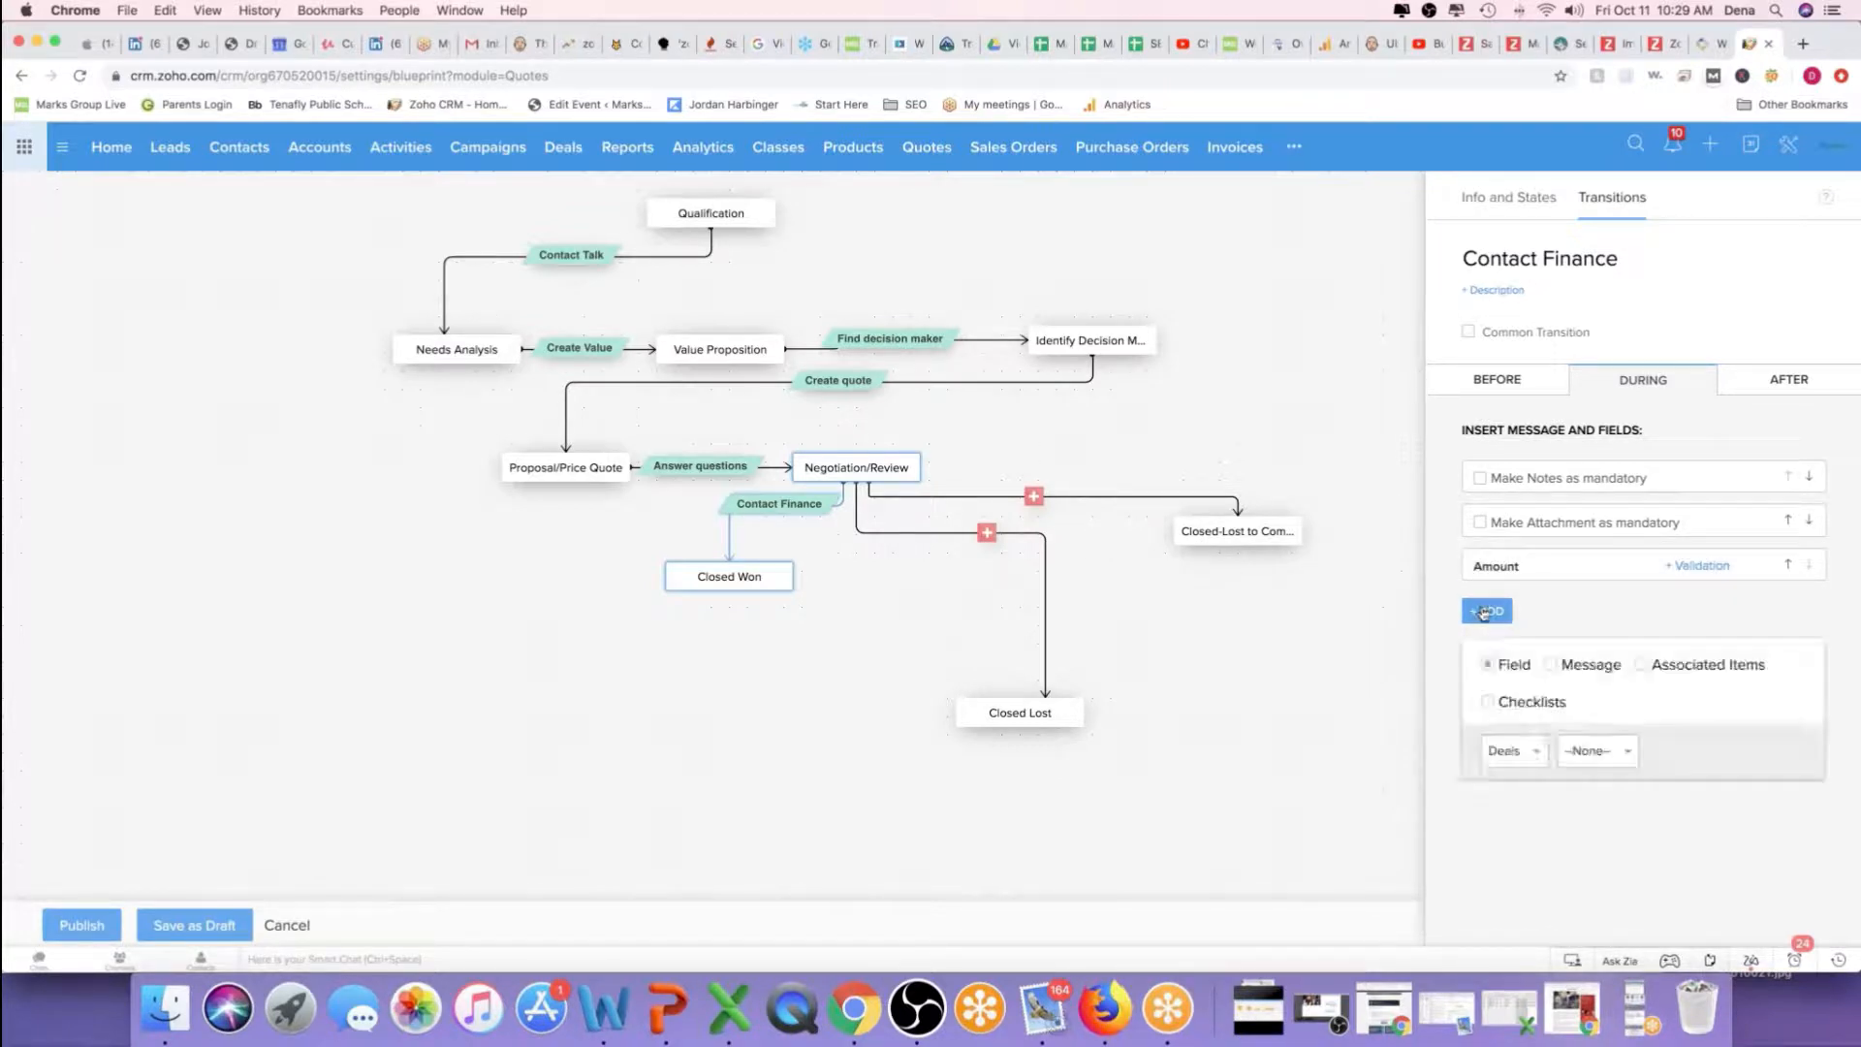
click(1619, 752)
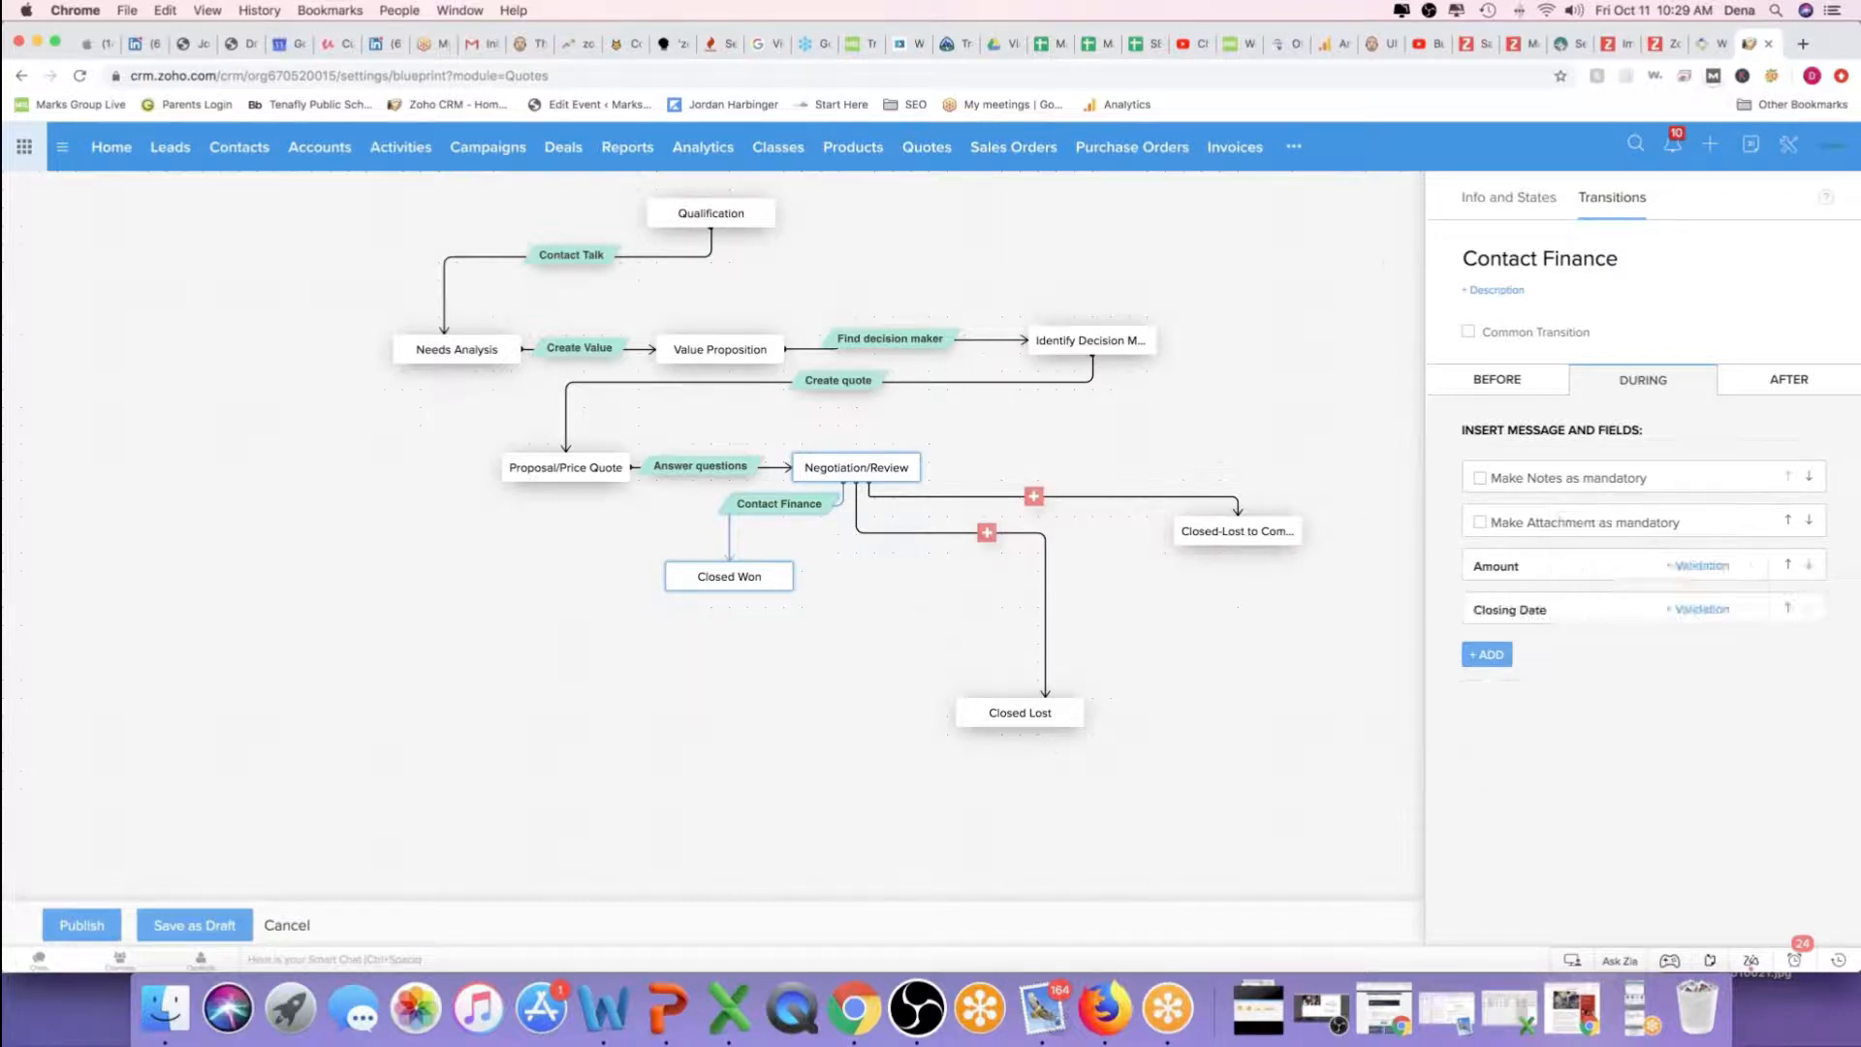
click(1612, 667)
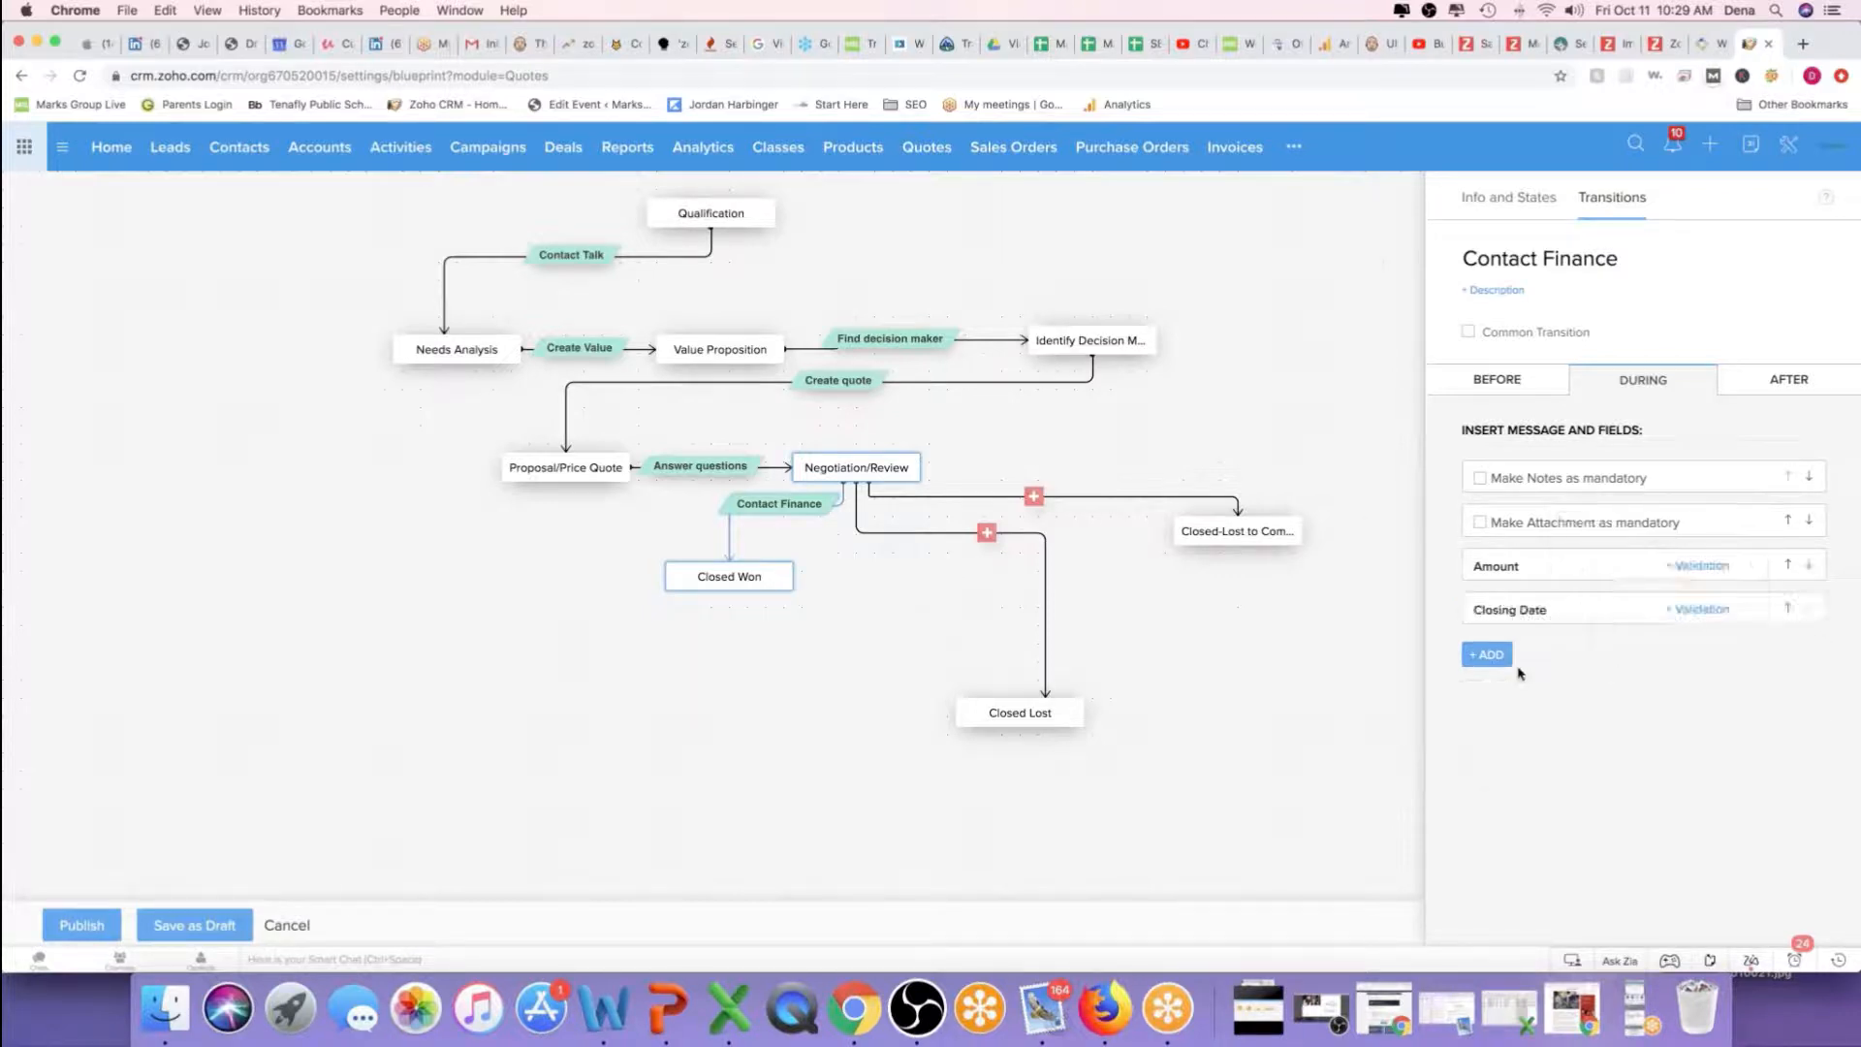
Add a "Finance Notification" email after the Contact Finance transition, sent to the deal owner with the "Deal has been Approved" template
click(1789, 380)
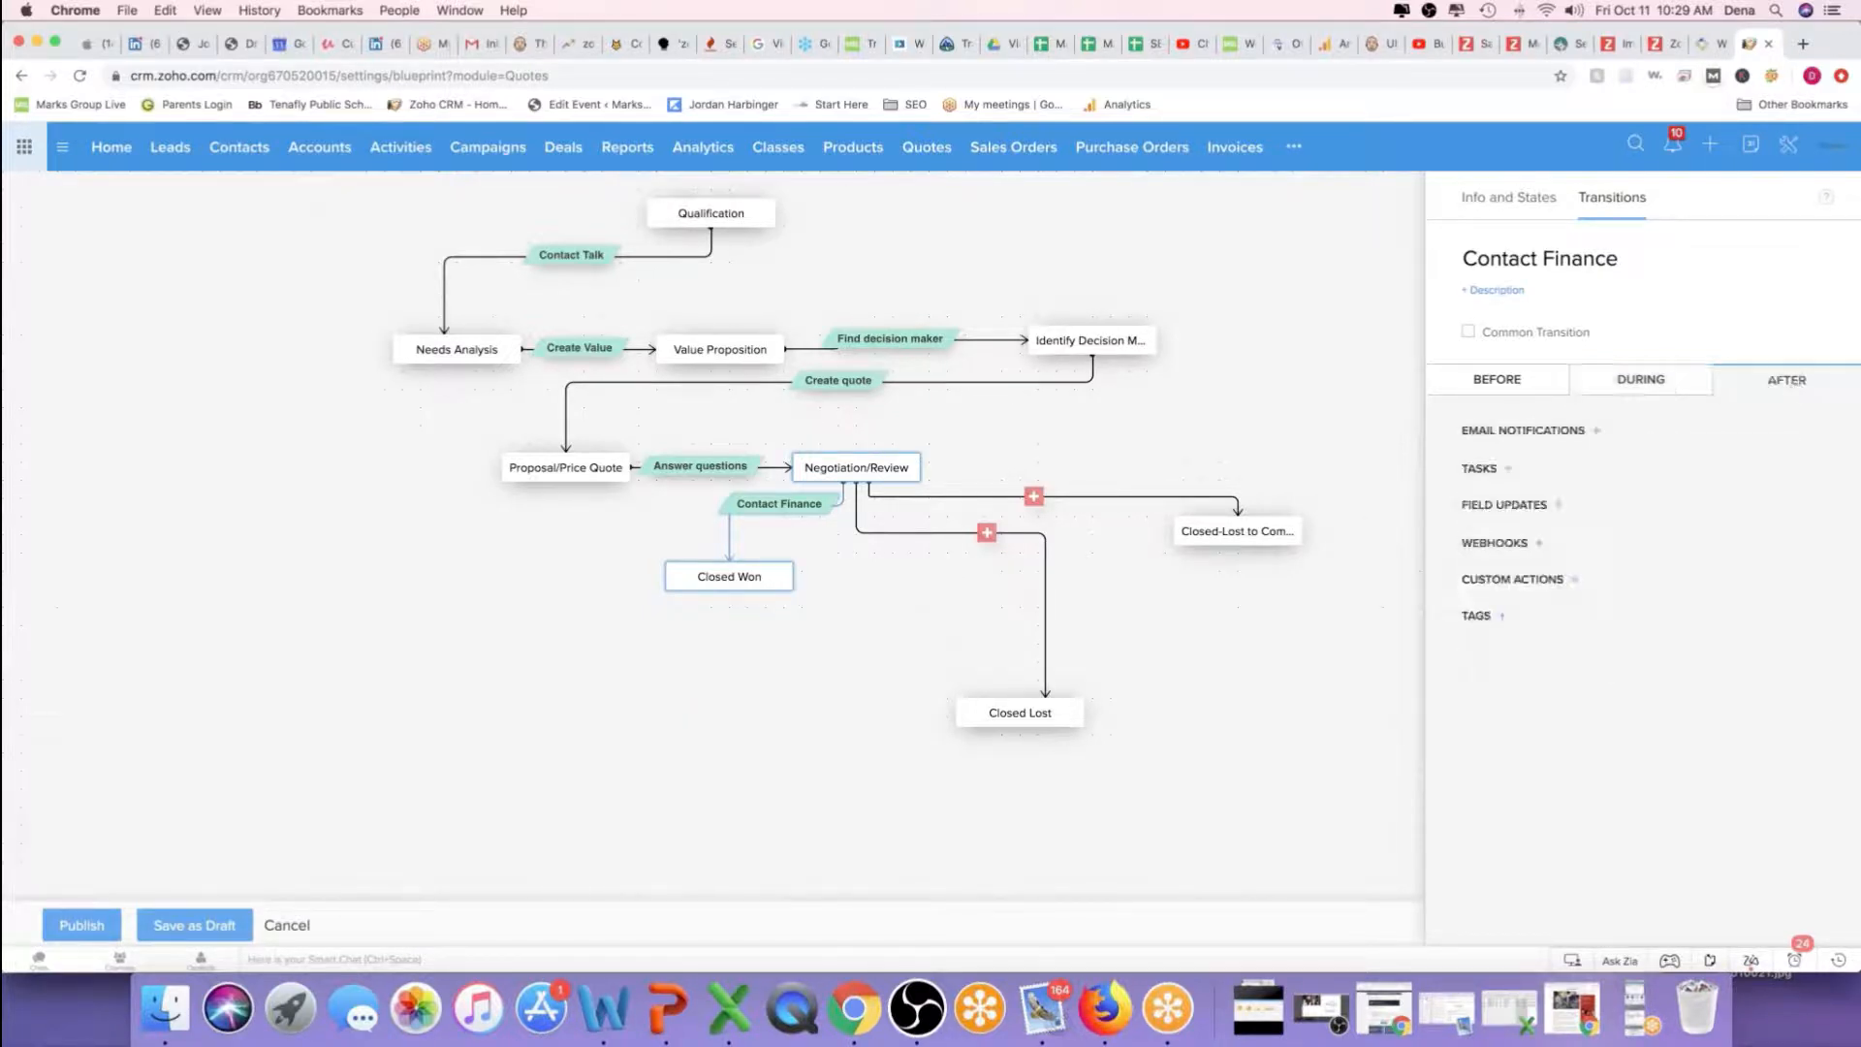
click(1508, 433)
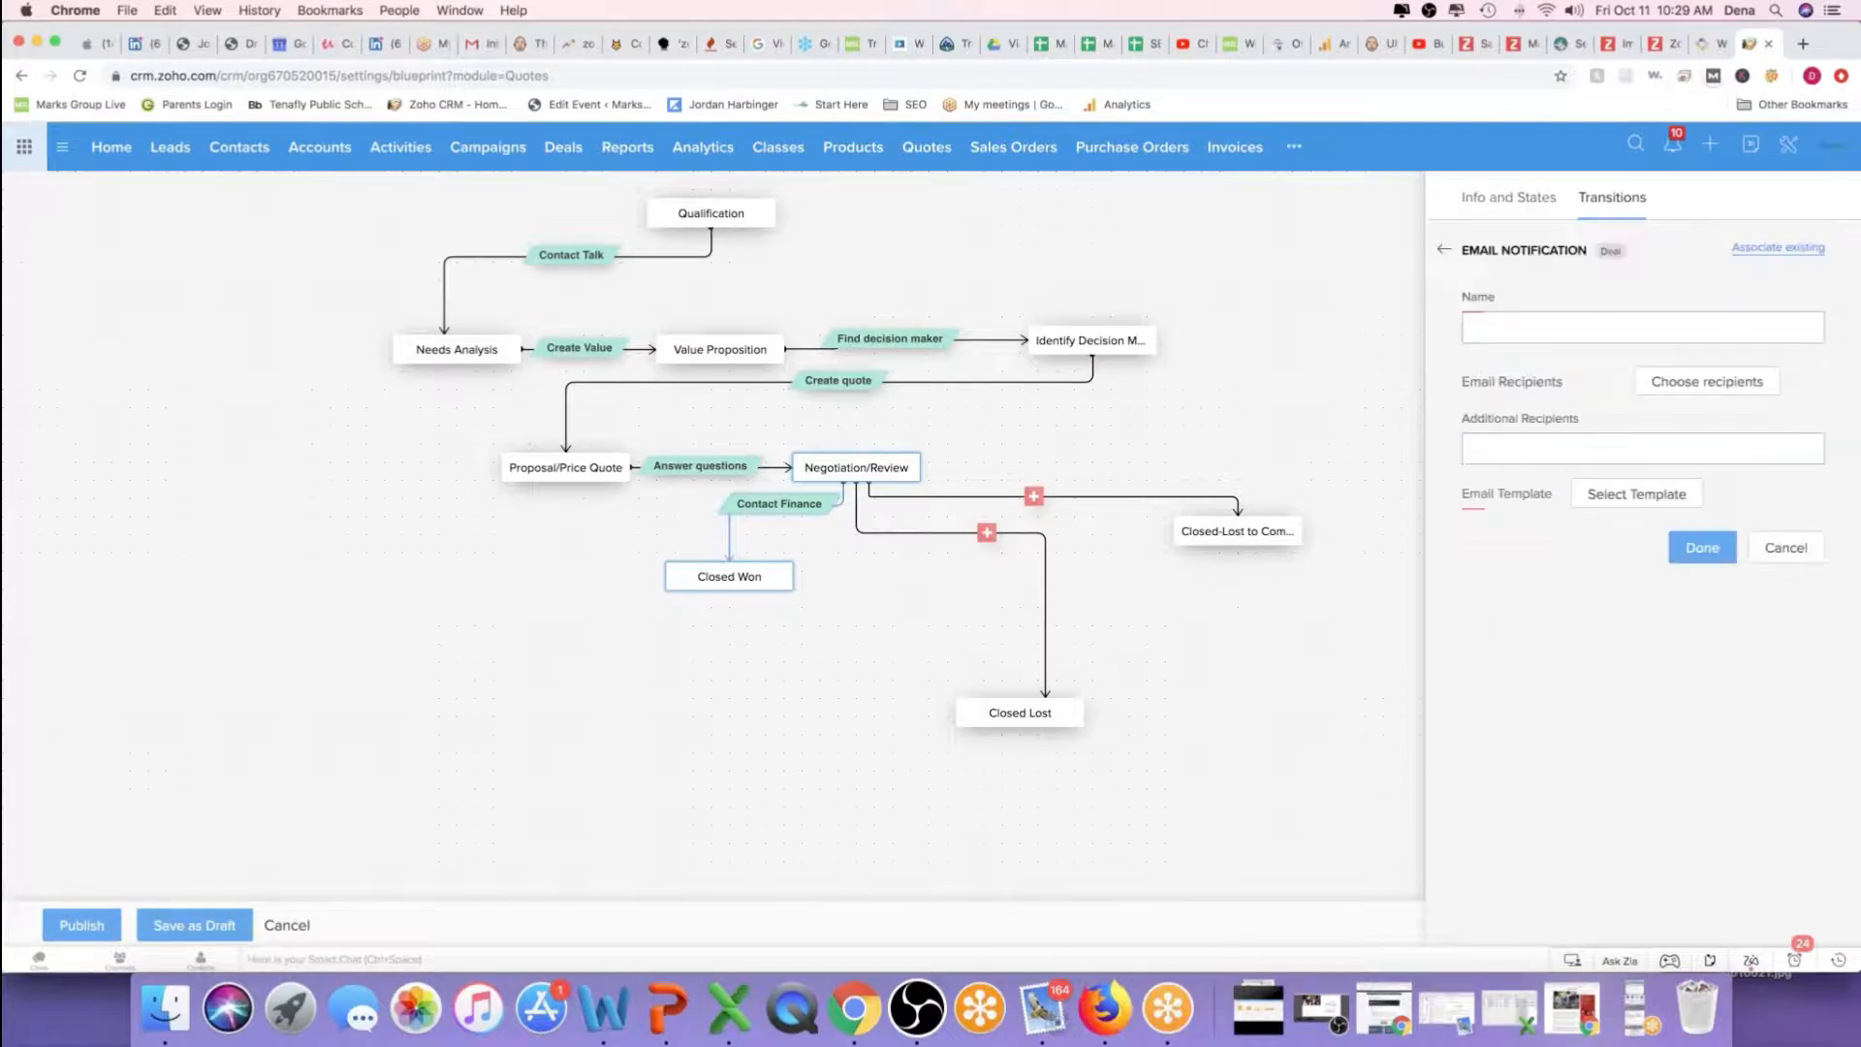
click(1525, 328)
text(Finance Notification)
click(1687, 387)
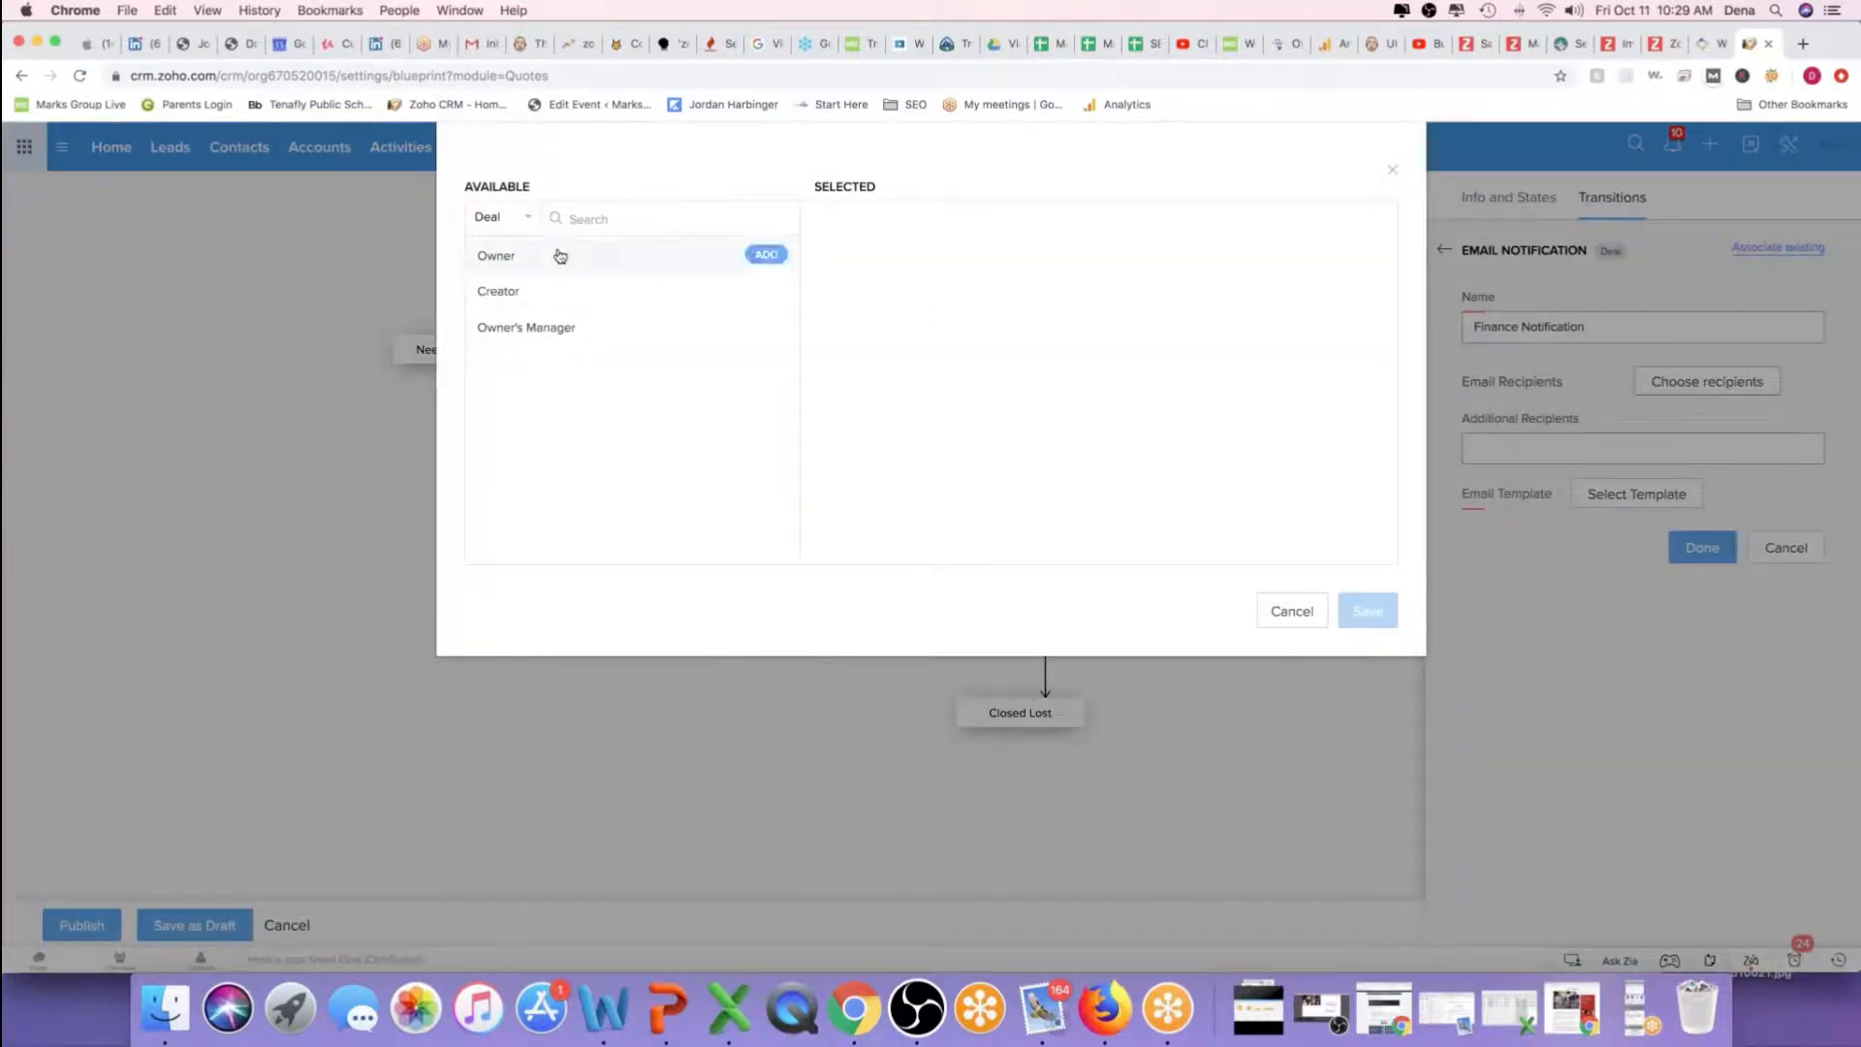
click(496, 259)
click(1368, 611)
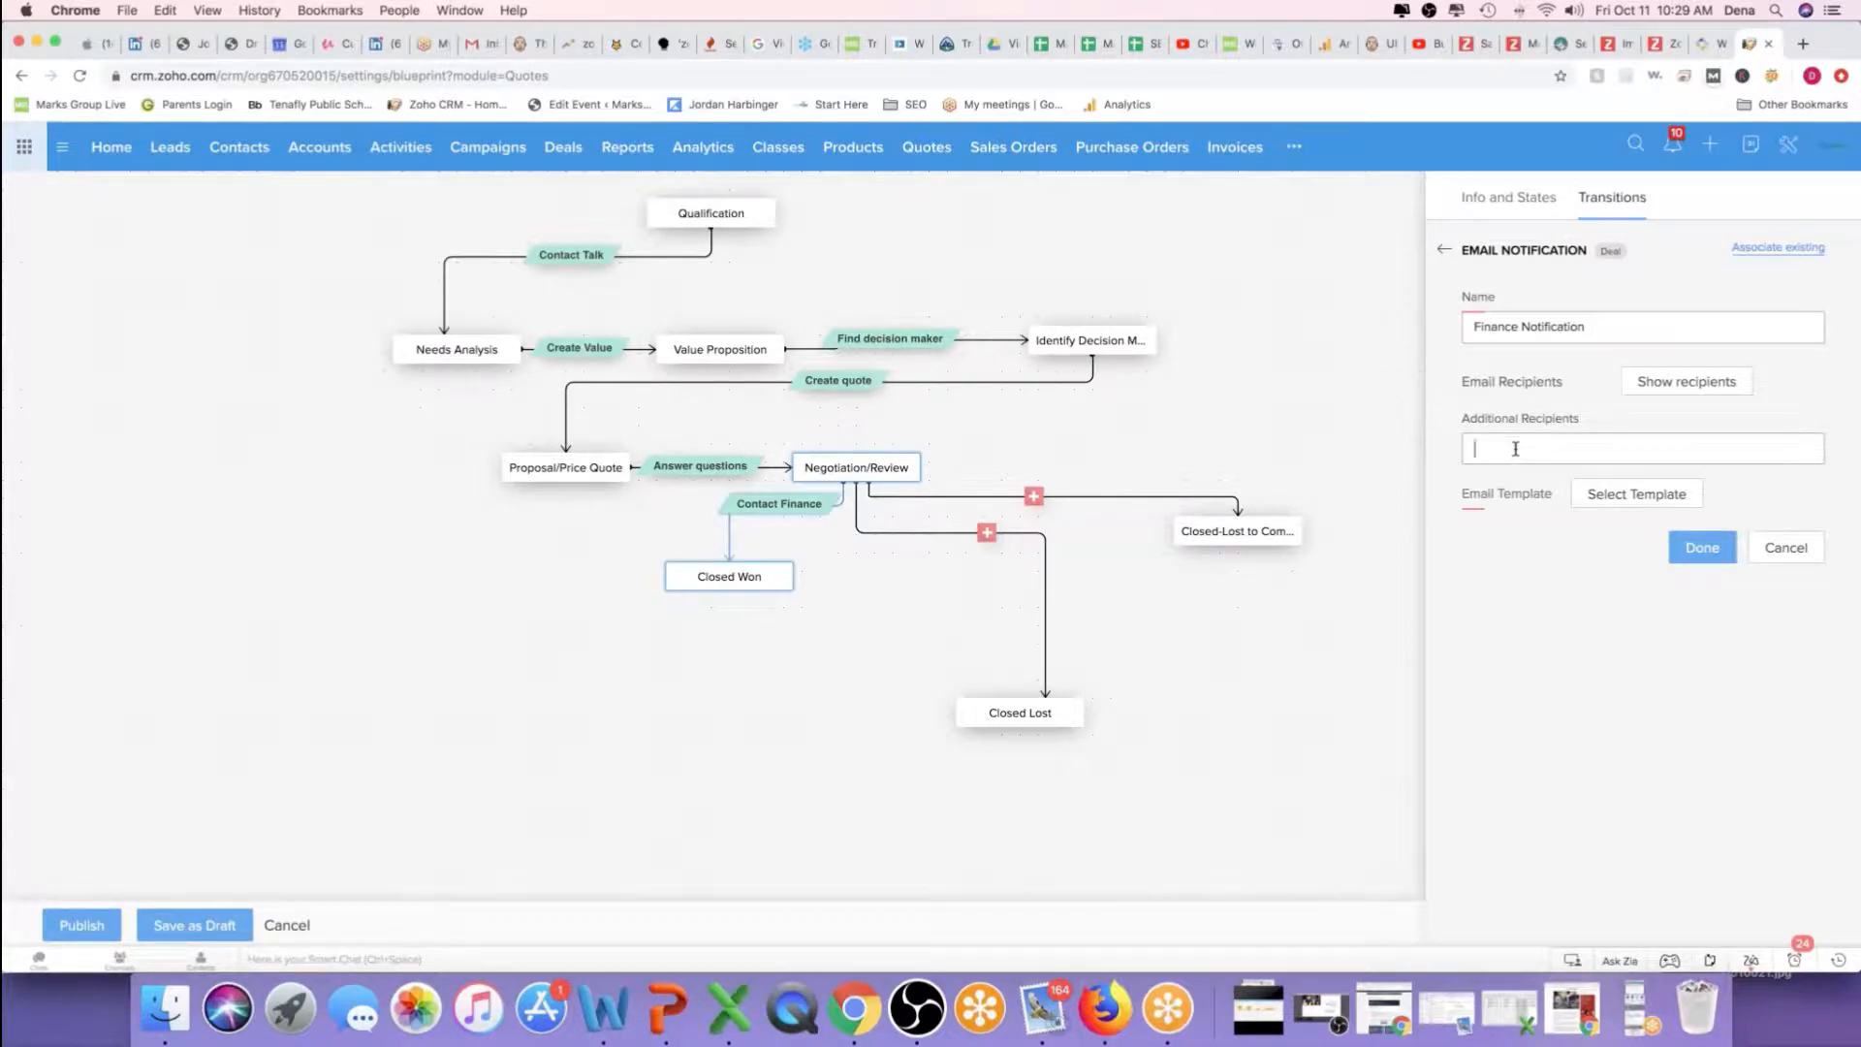
click(1632, 497)
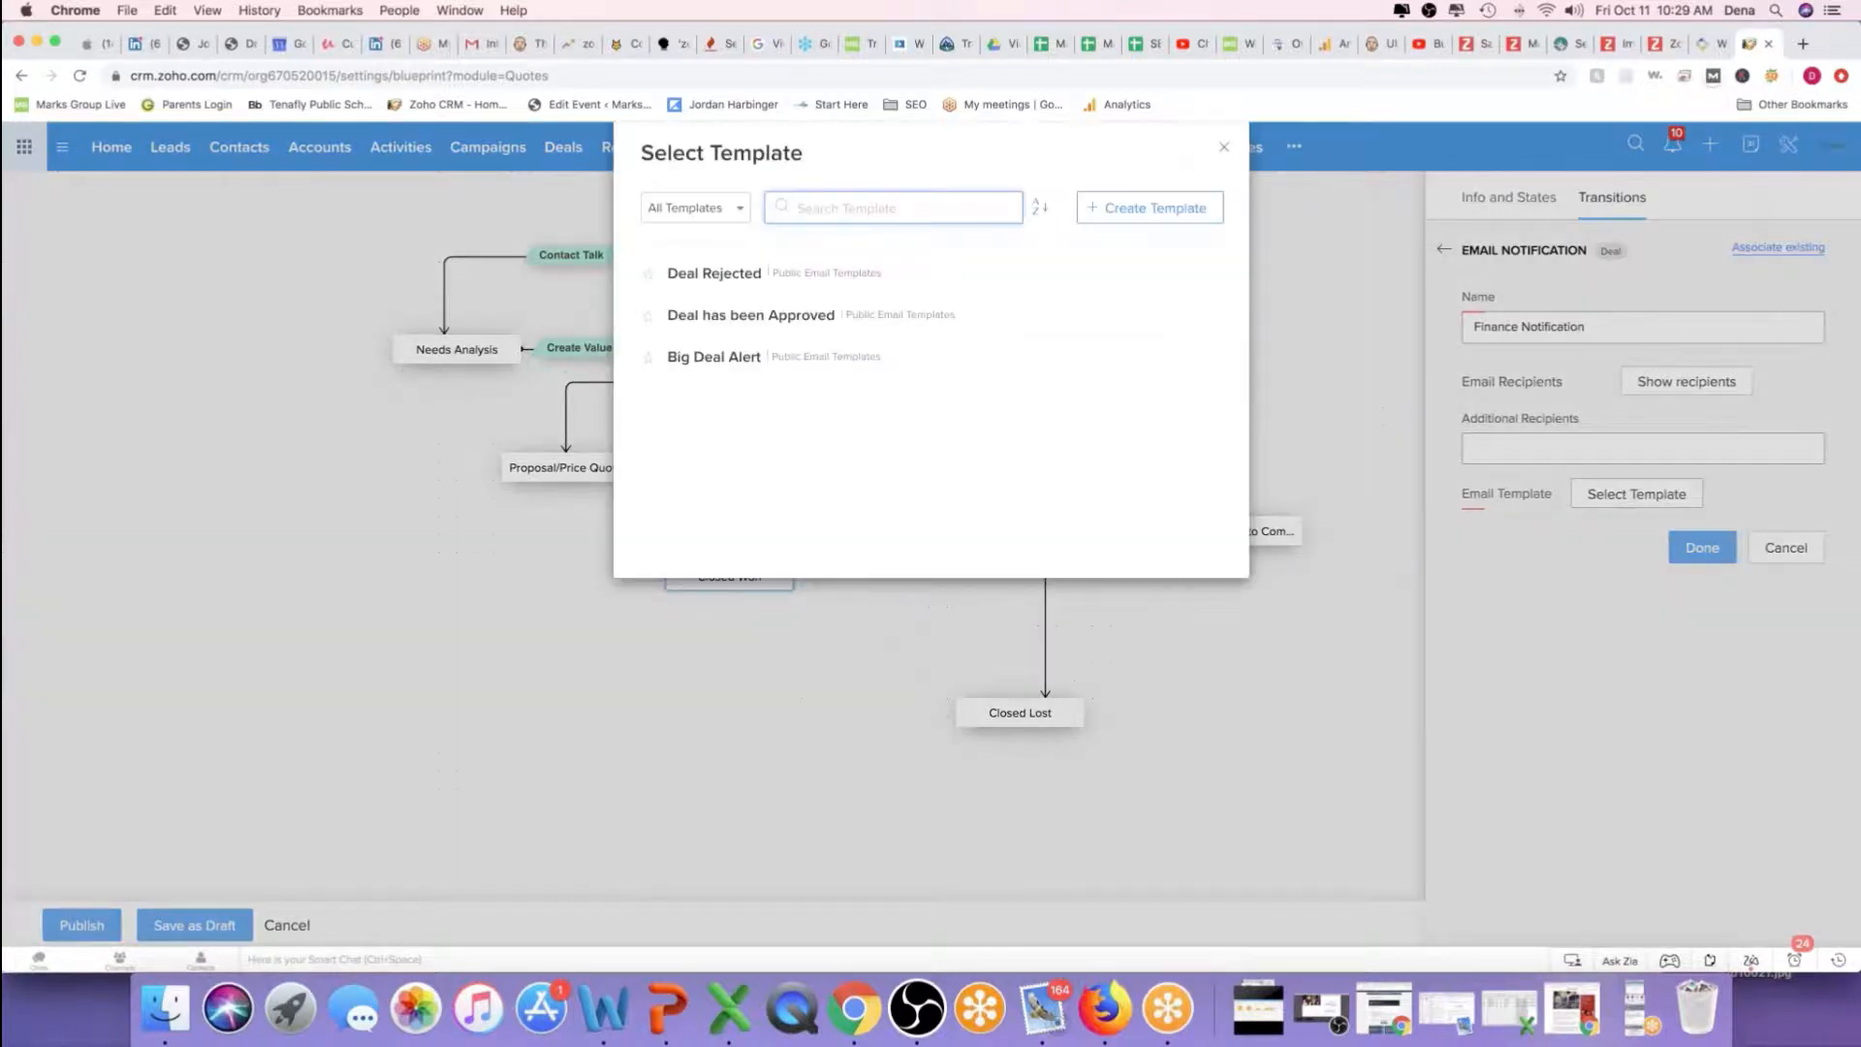
click(742, 320)
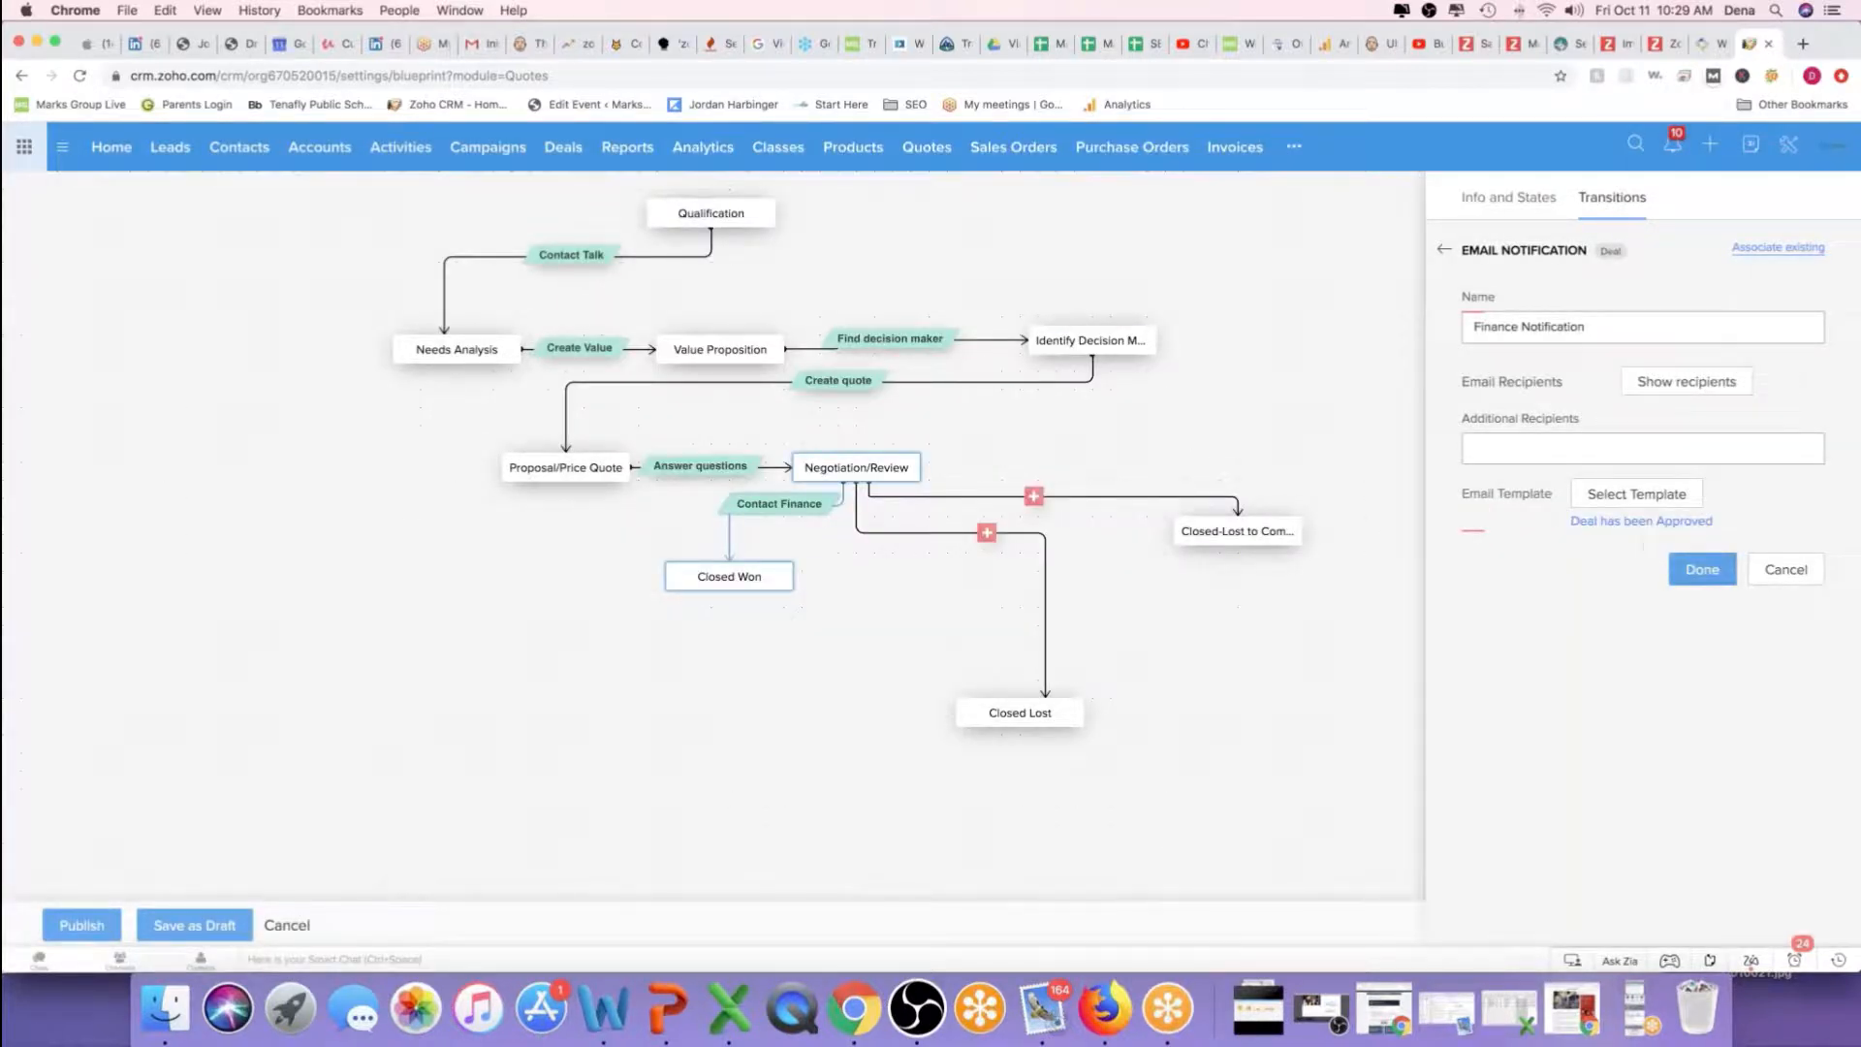
click(1703, 572)
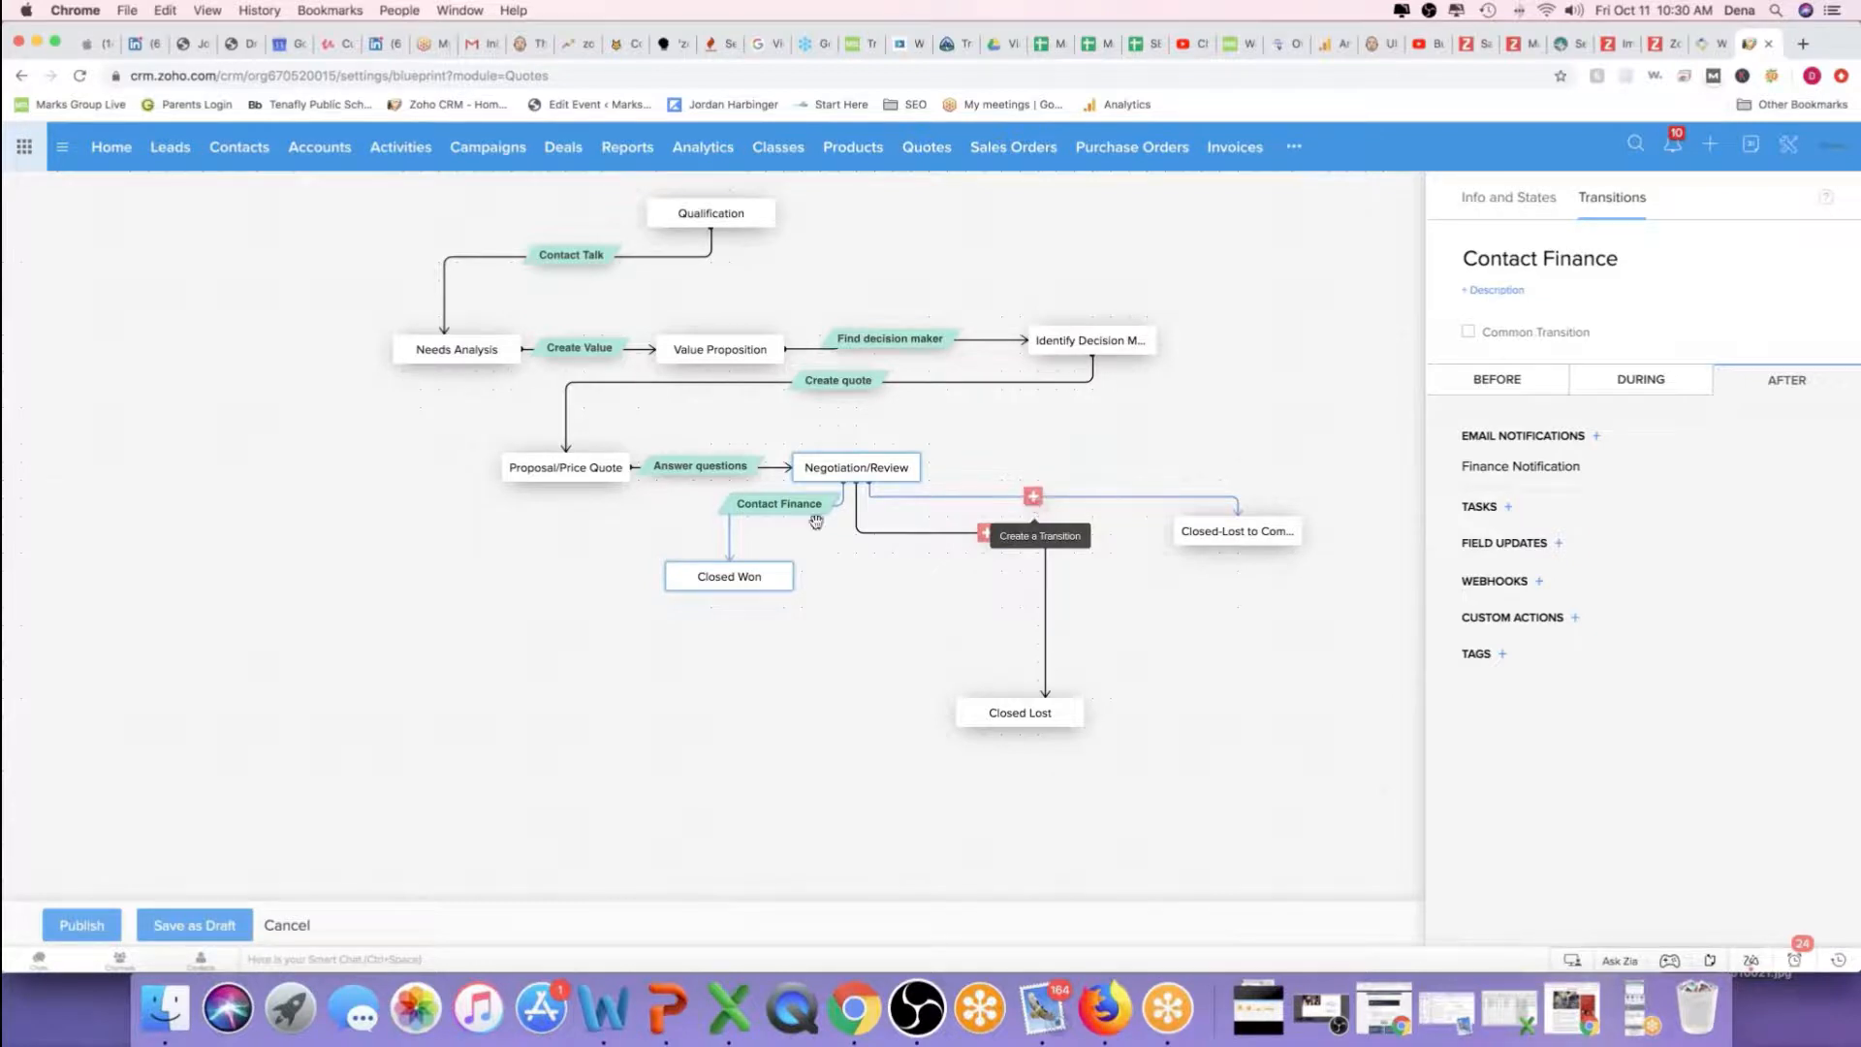
Move the Closed Won state farther down and away from Negotiation/Review, and deselect the current transition
drag(727, 574, 591, 647)
click(937, 563)
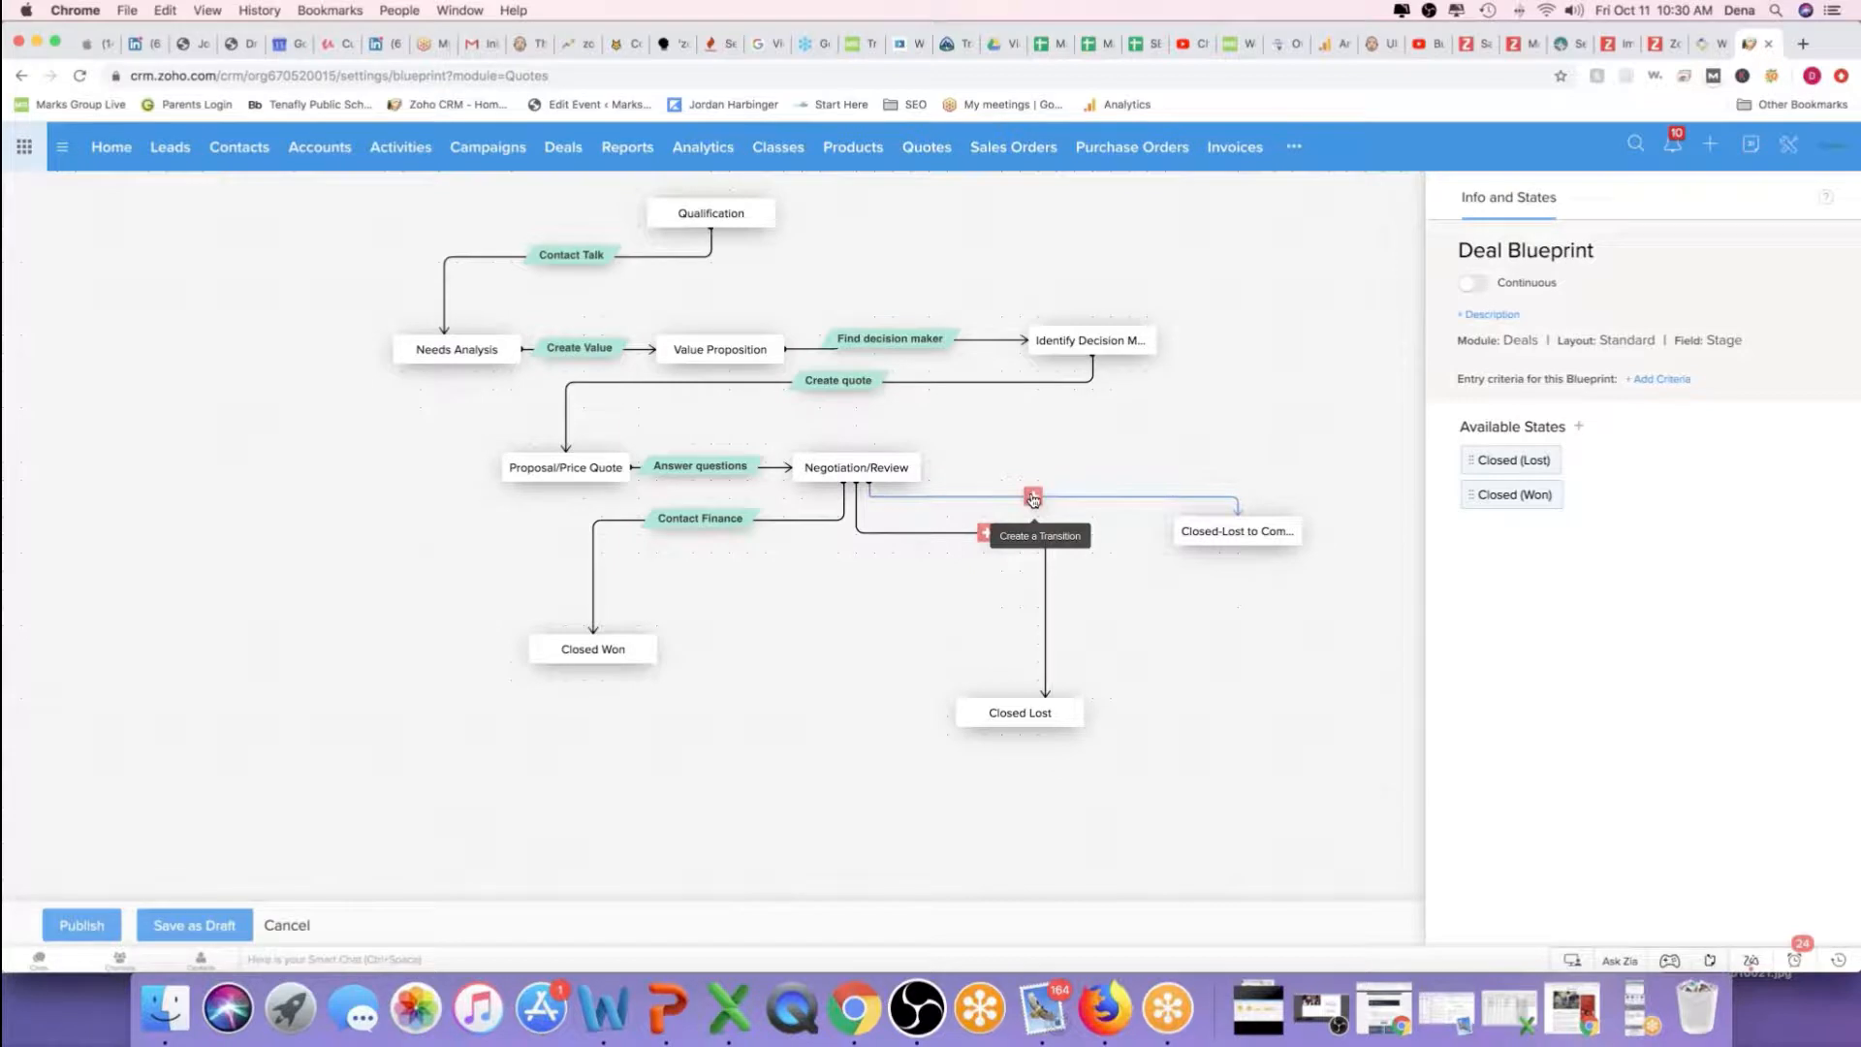
Create a transition named "Update Reason" between Negotiation/Review and Closed-Lost to Competition
click(1034, 497)
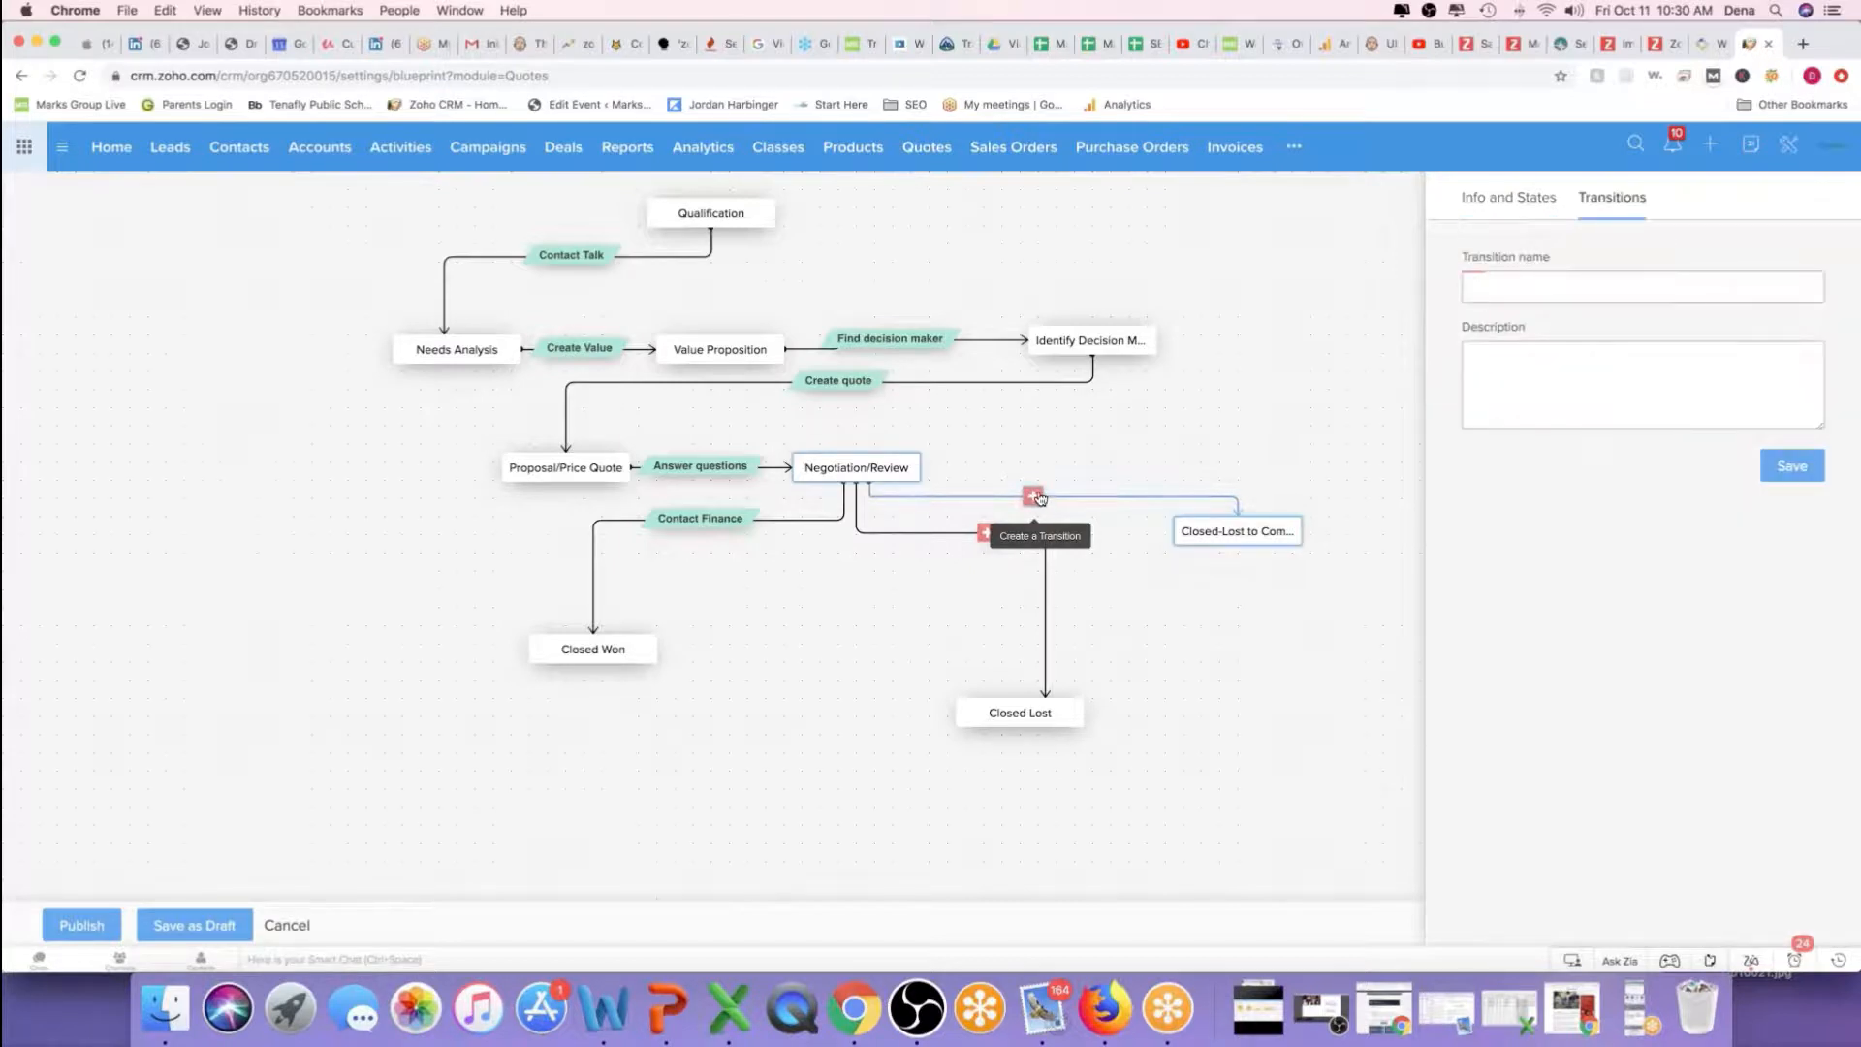
text(Upda)
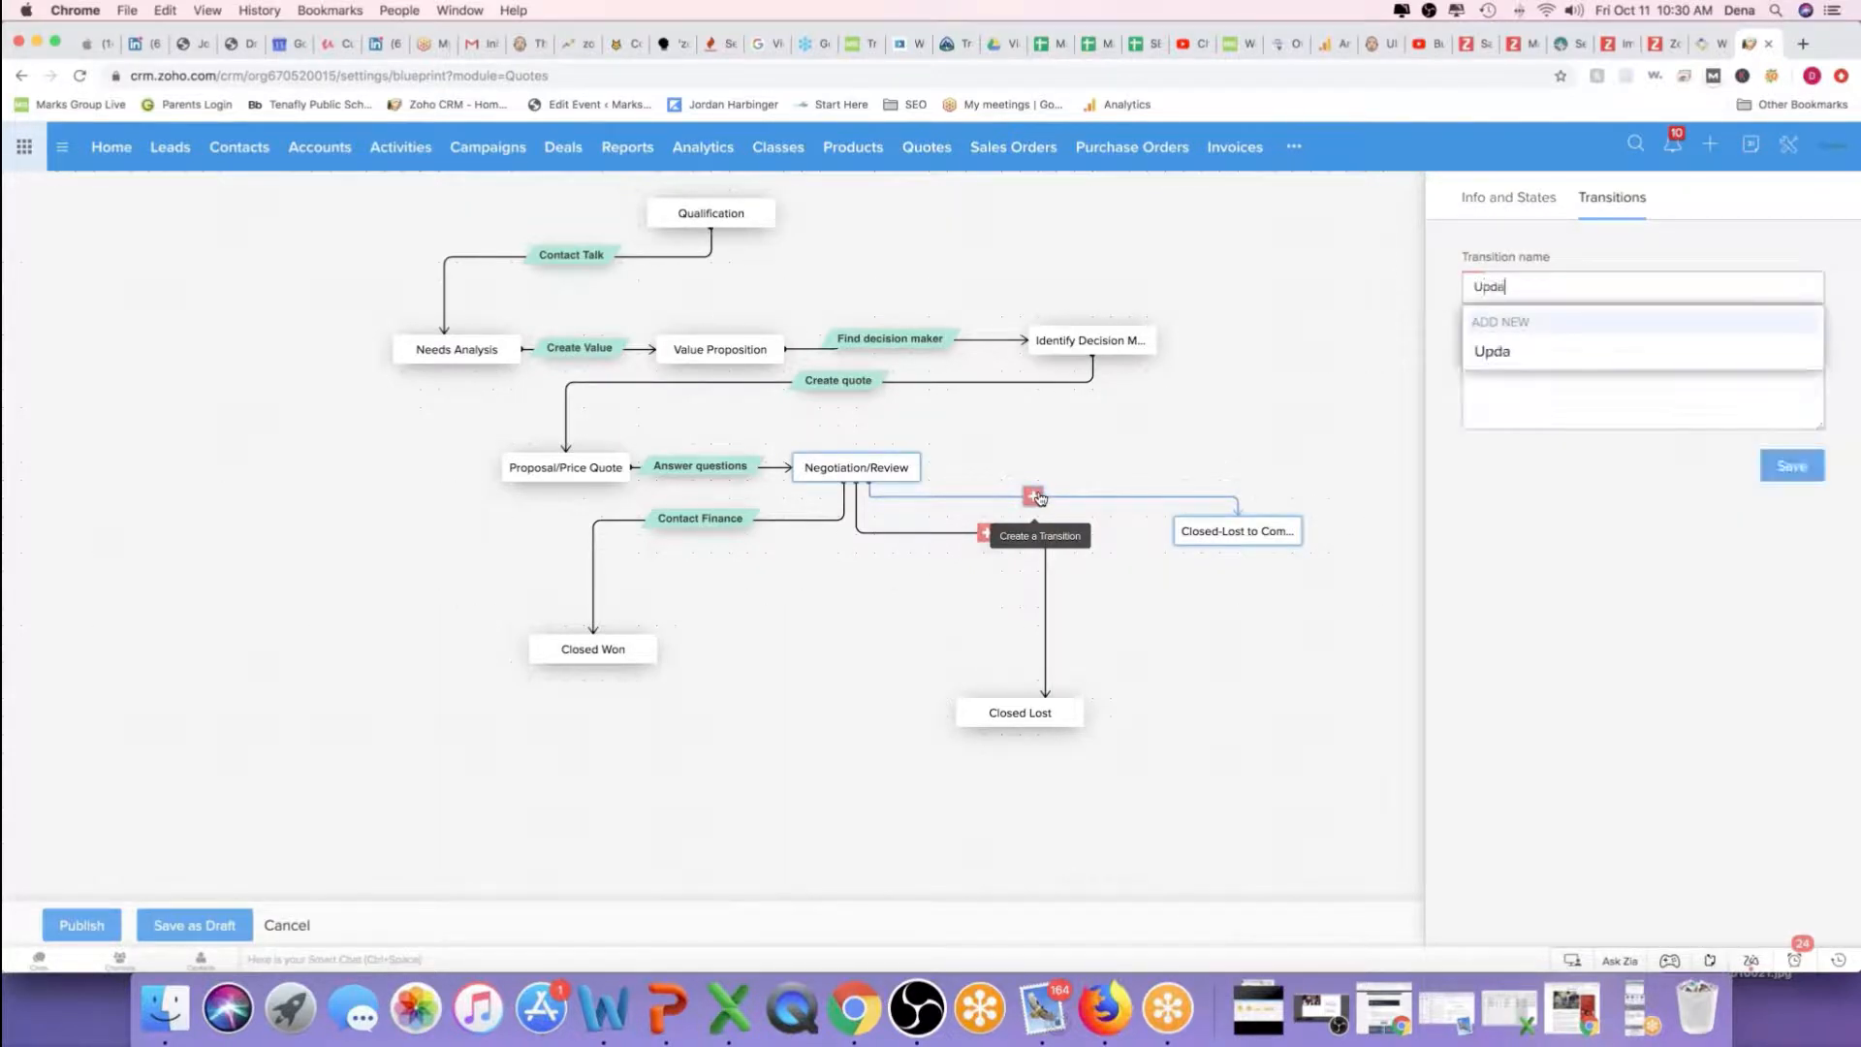
text(te Competito)
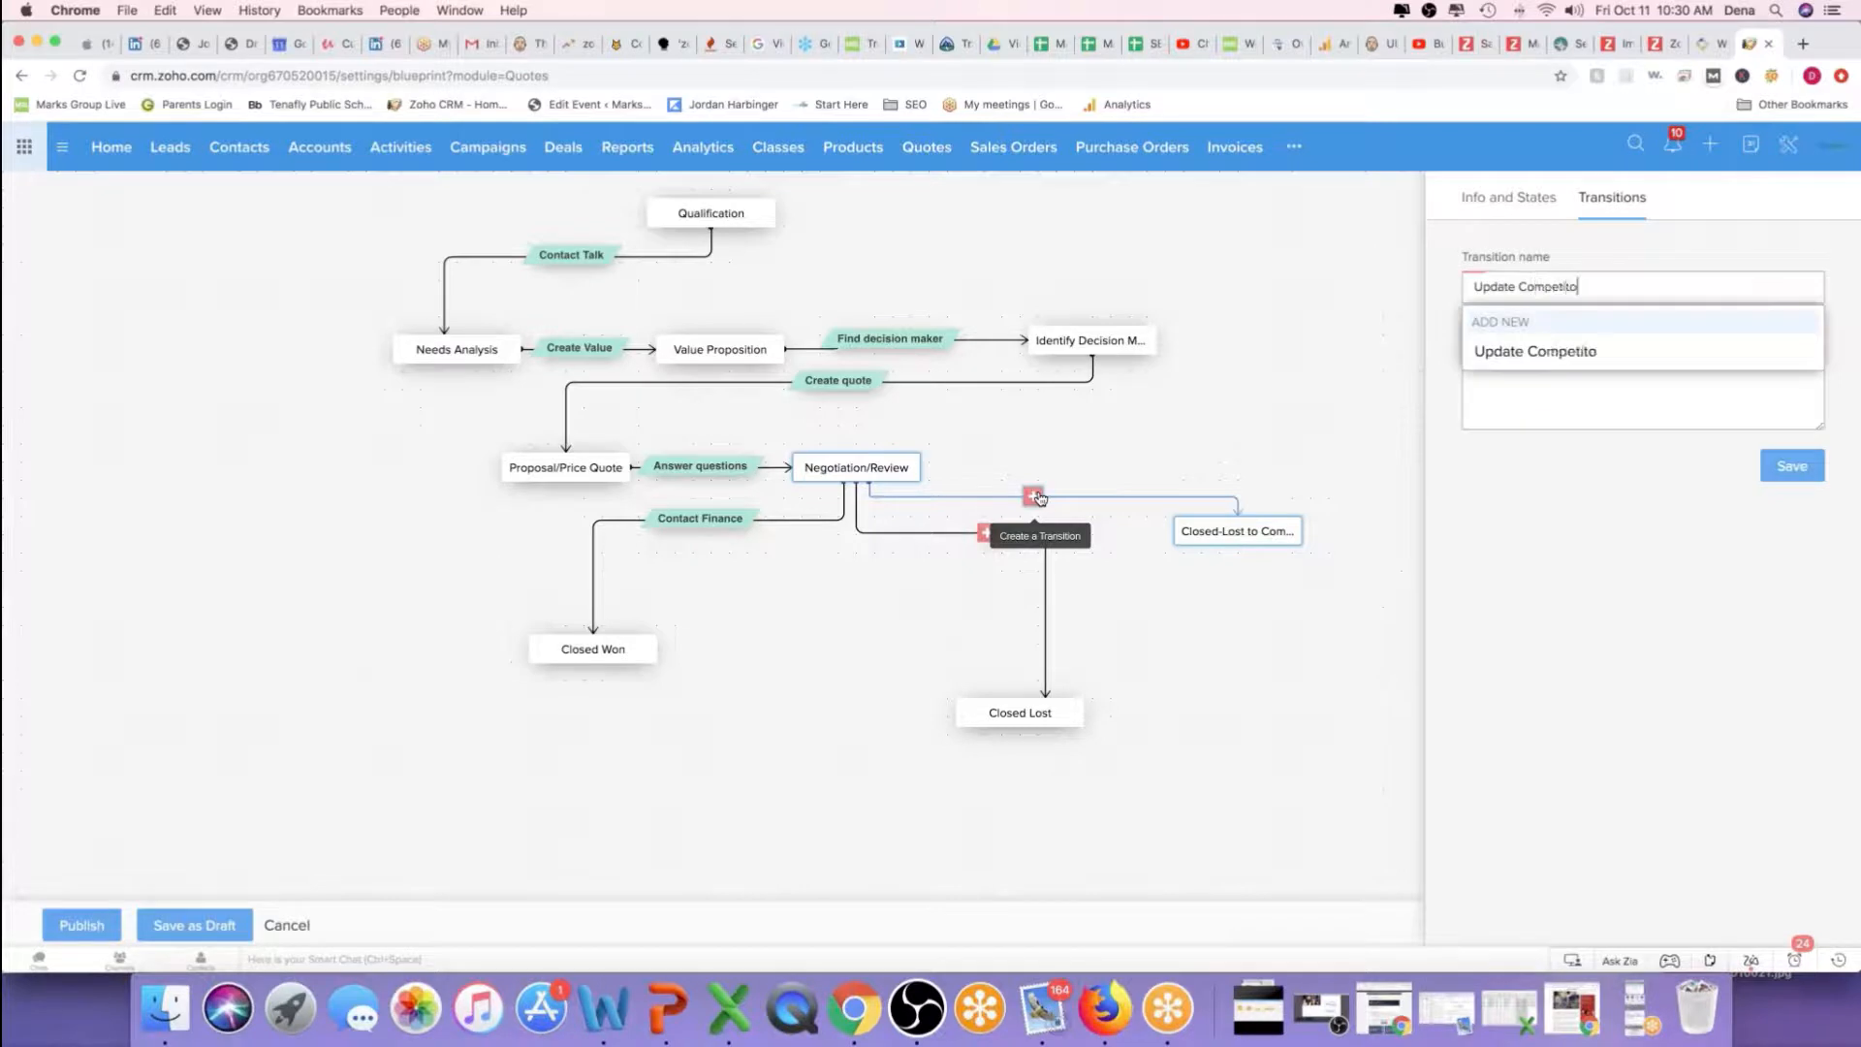
key(BackSpace)
key(BackSpace)
text(ionn an)
key(BackSpace)
key(BackSpace)
key(BackSpace)
key(BackSpace)
key(BackSpace)
key(BackSpace)
key(BackSpace)
key(BackSpace)
key(BackSpace)
key(BackSpace)
key(BackSpace)
key(BackSpace)
key(BackSpace)
key(BackSpace)
text(Reason)
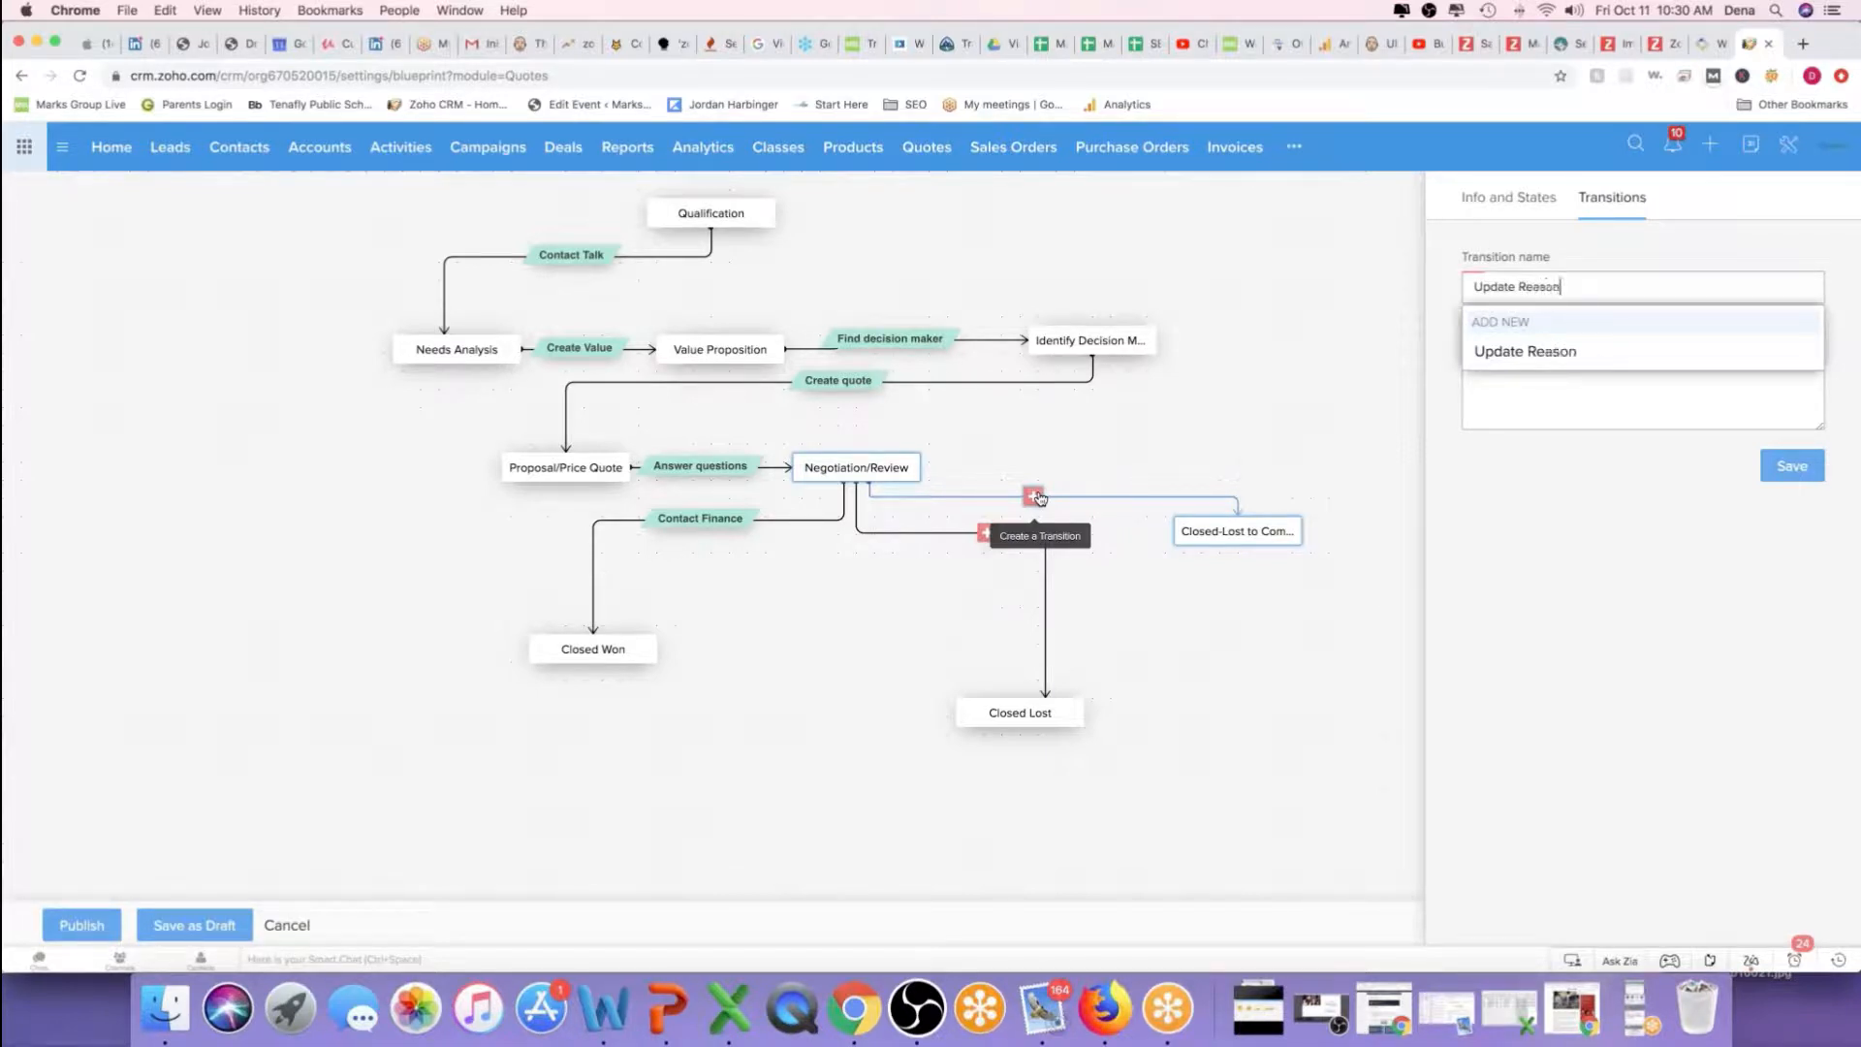
click(1792, 466)
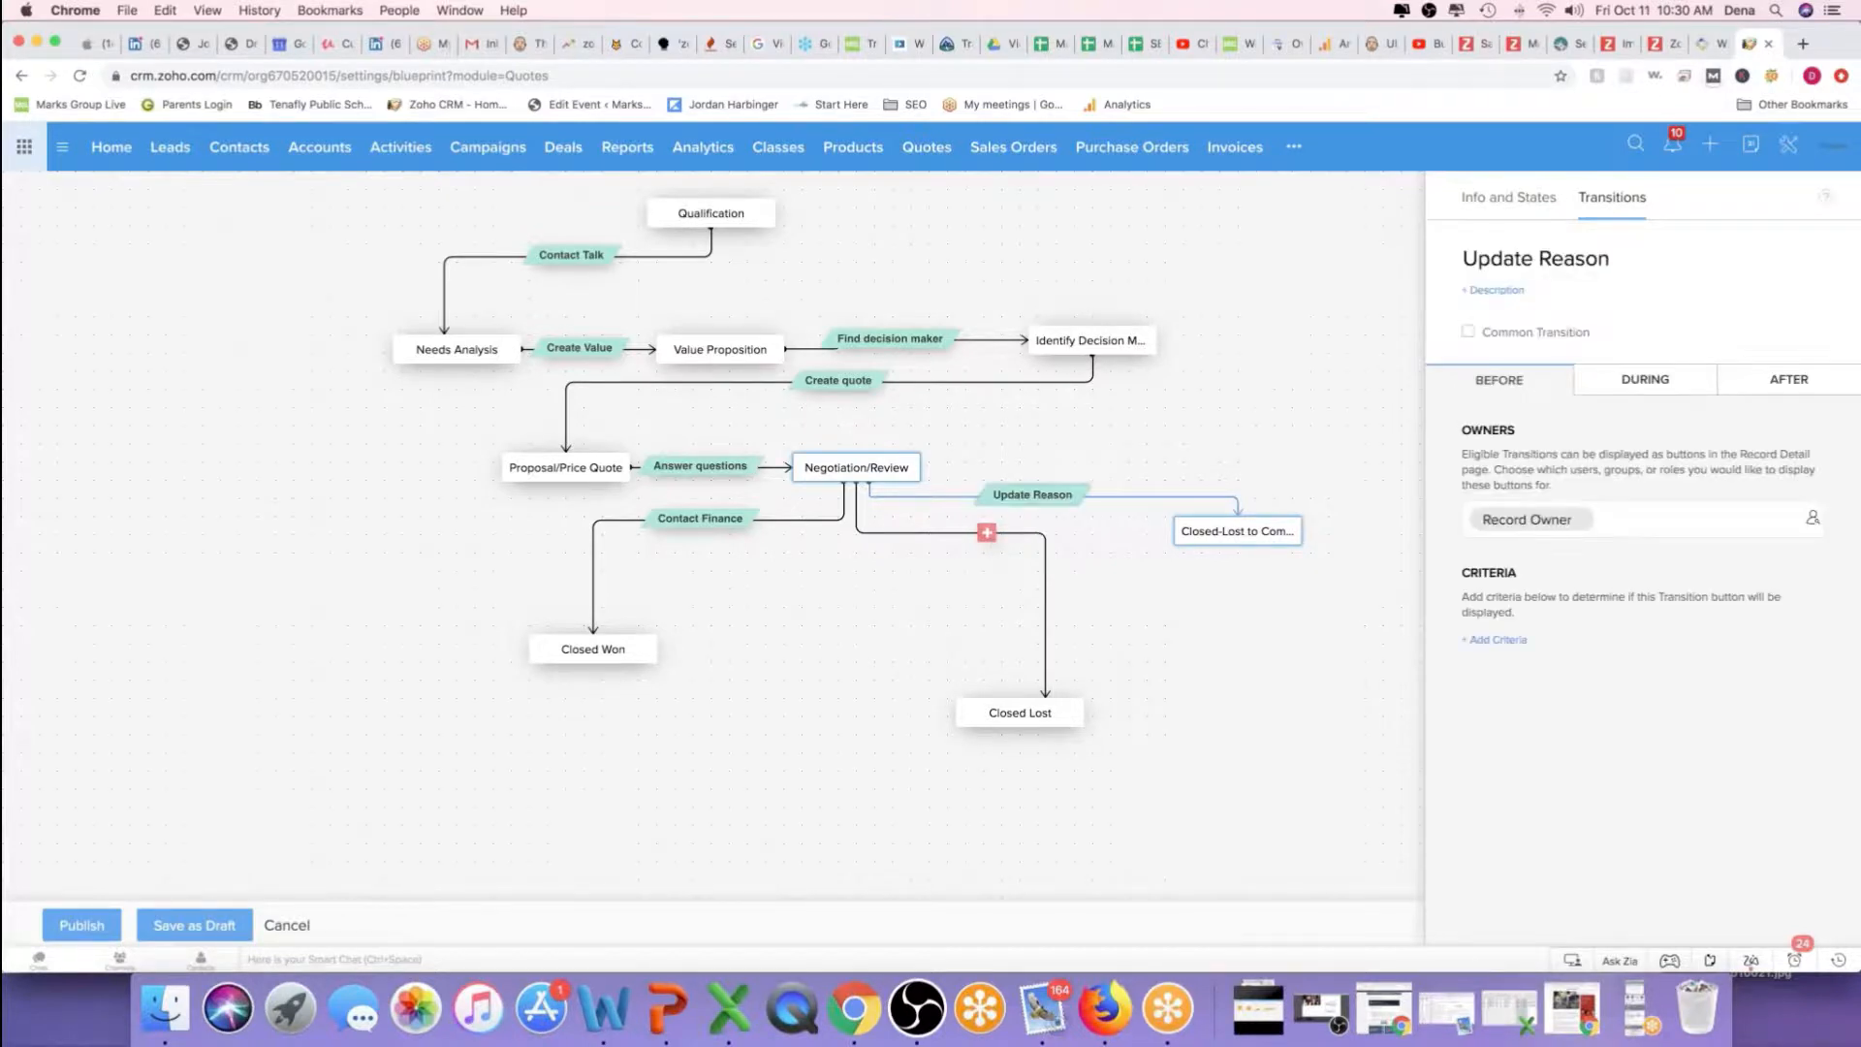
Make notes mandatory during the Update Reason transition and add the message "Please explain which competitor won the deal and why."
click(1638, 379)
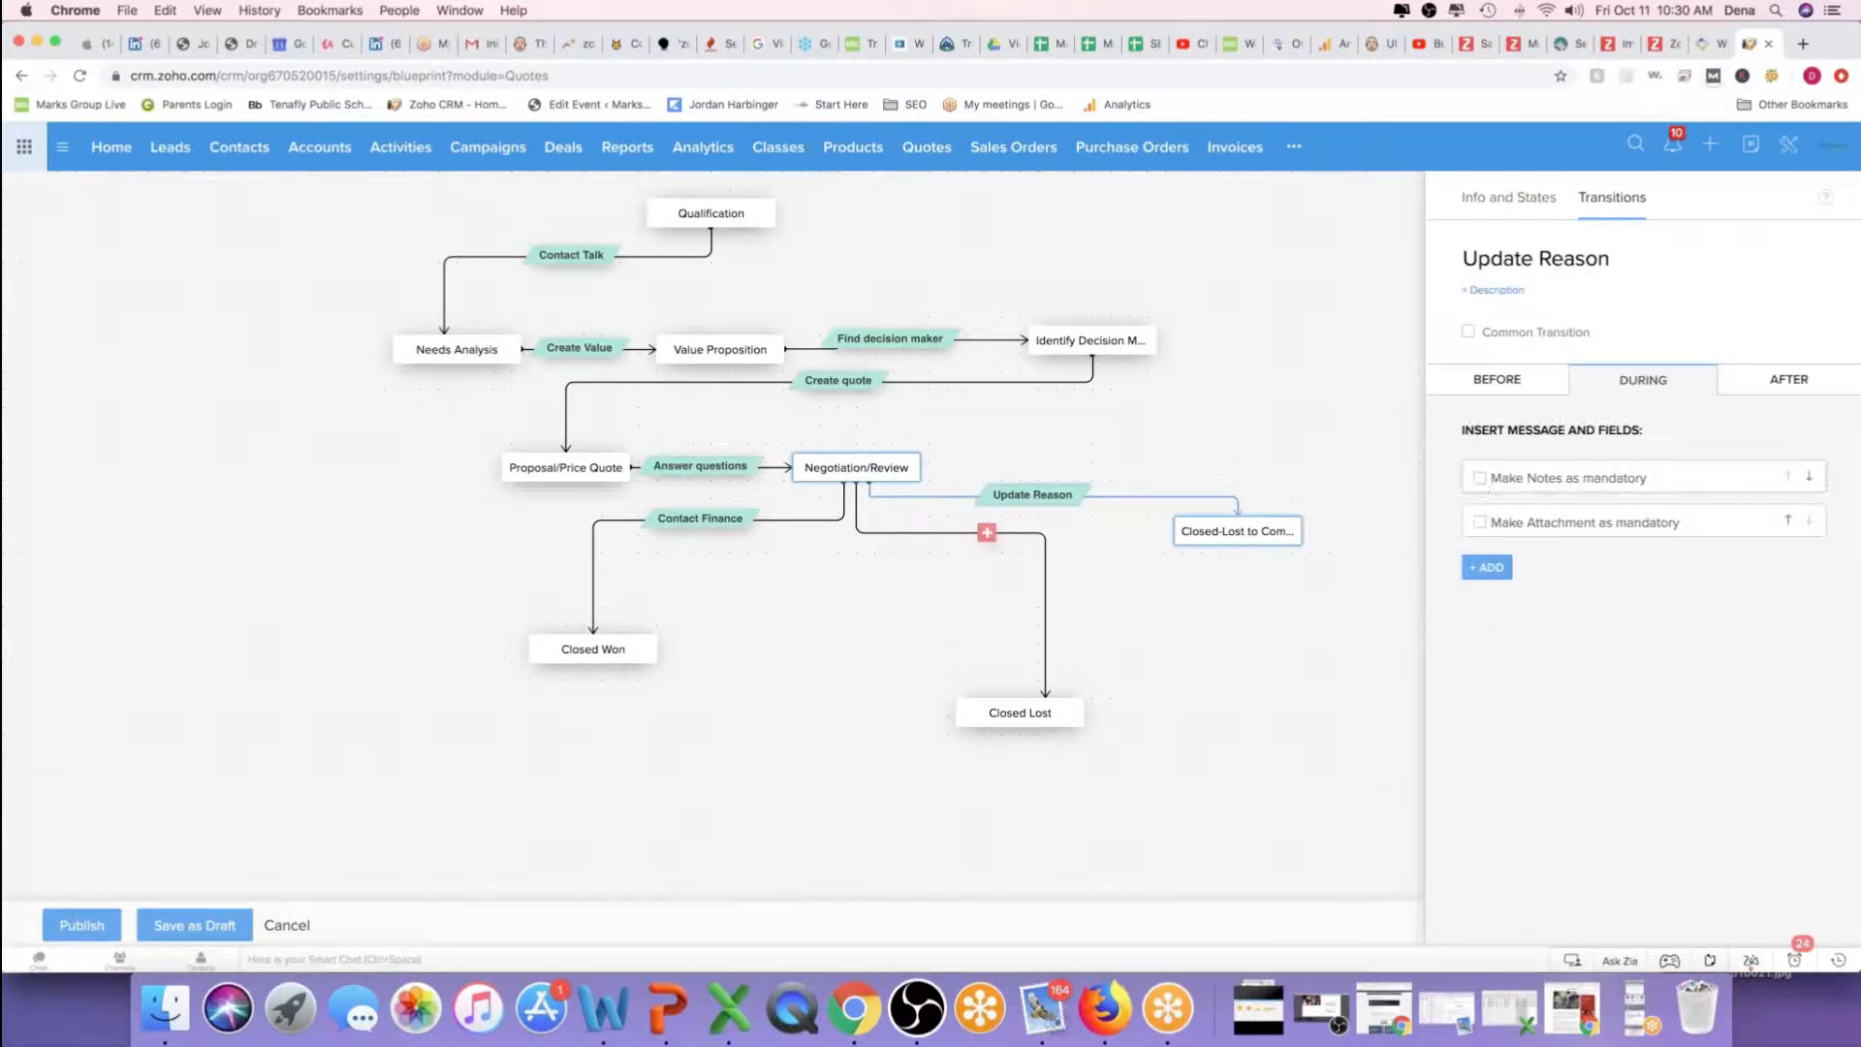
click(1477, 479)
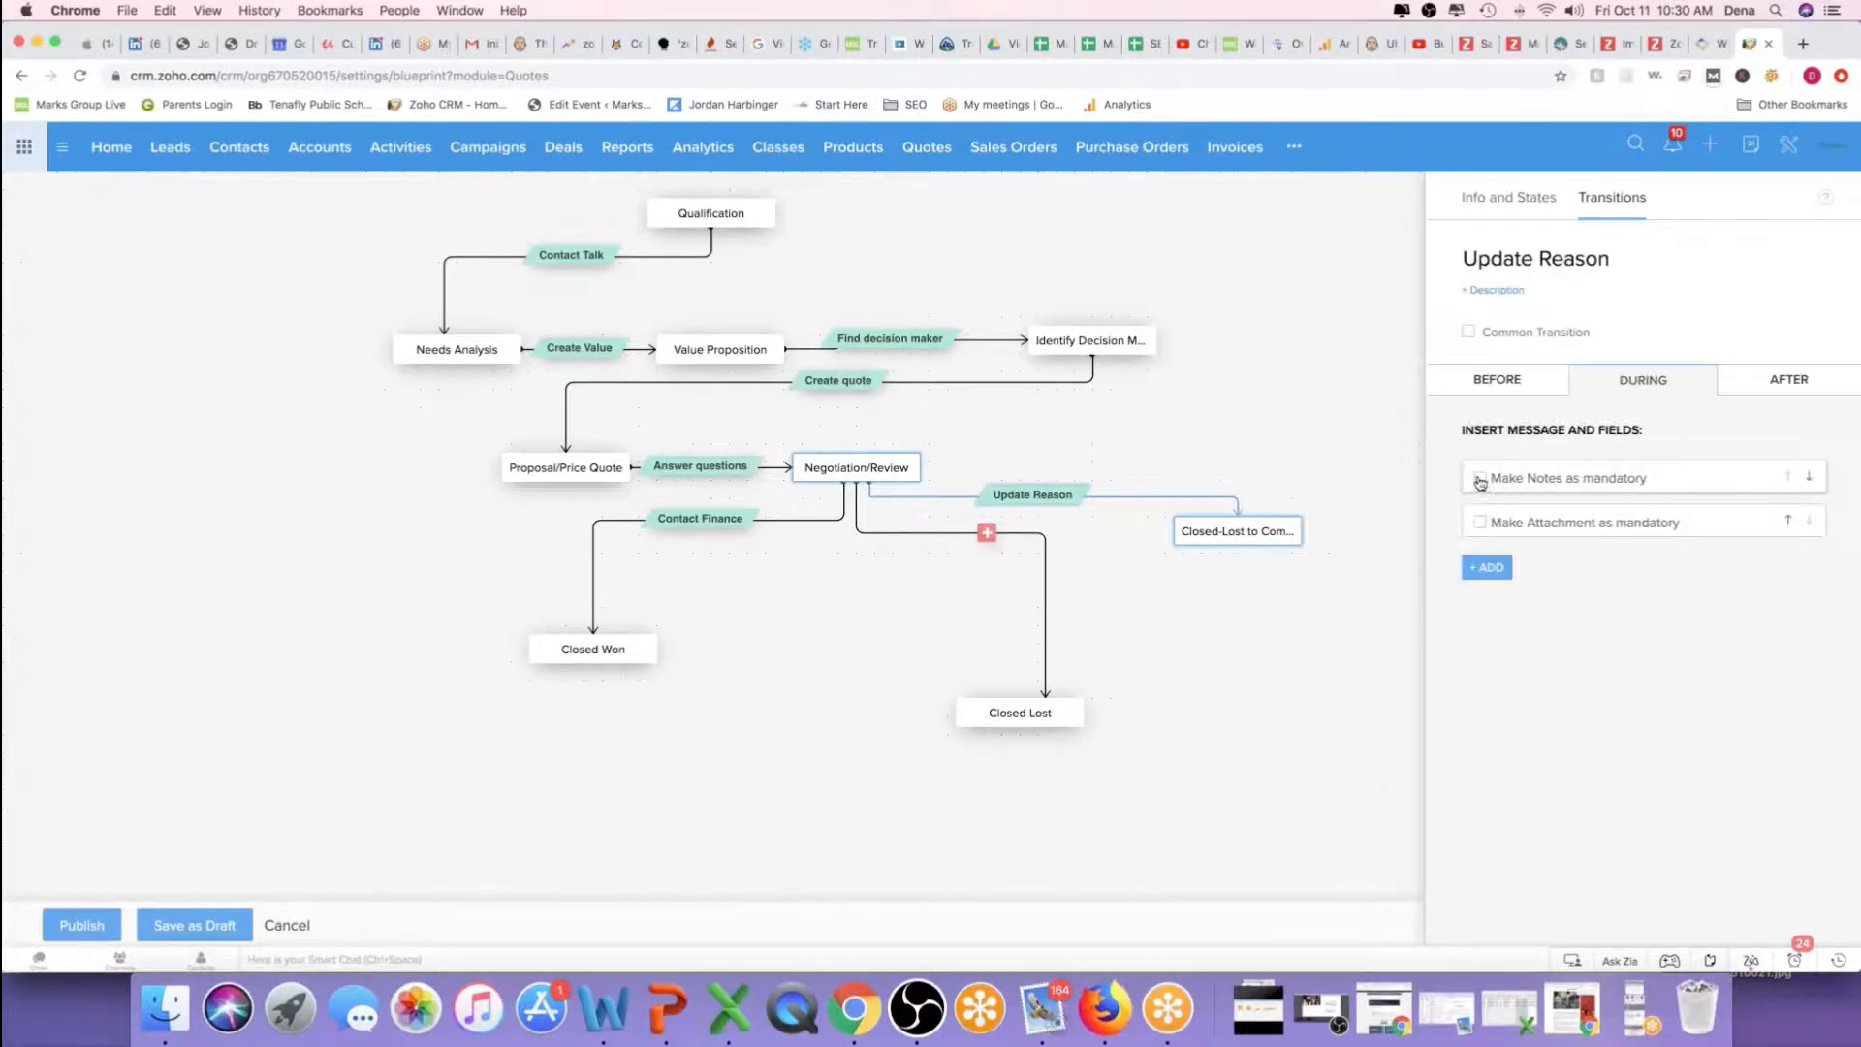
click(1489, 570)
click(1550, 621)
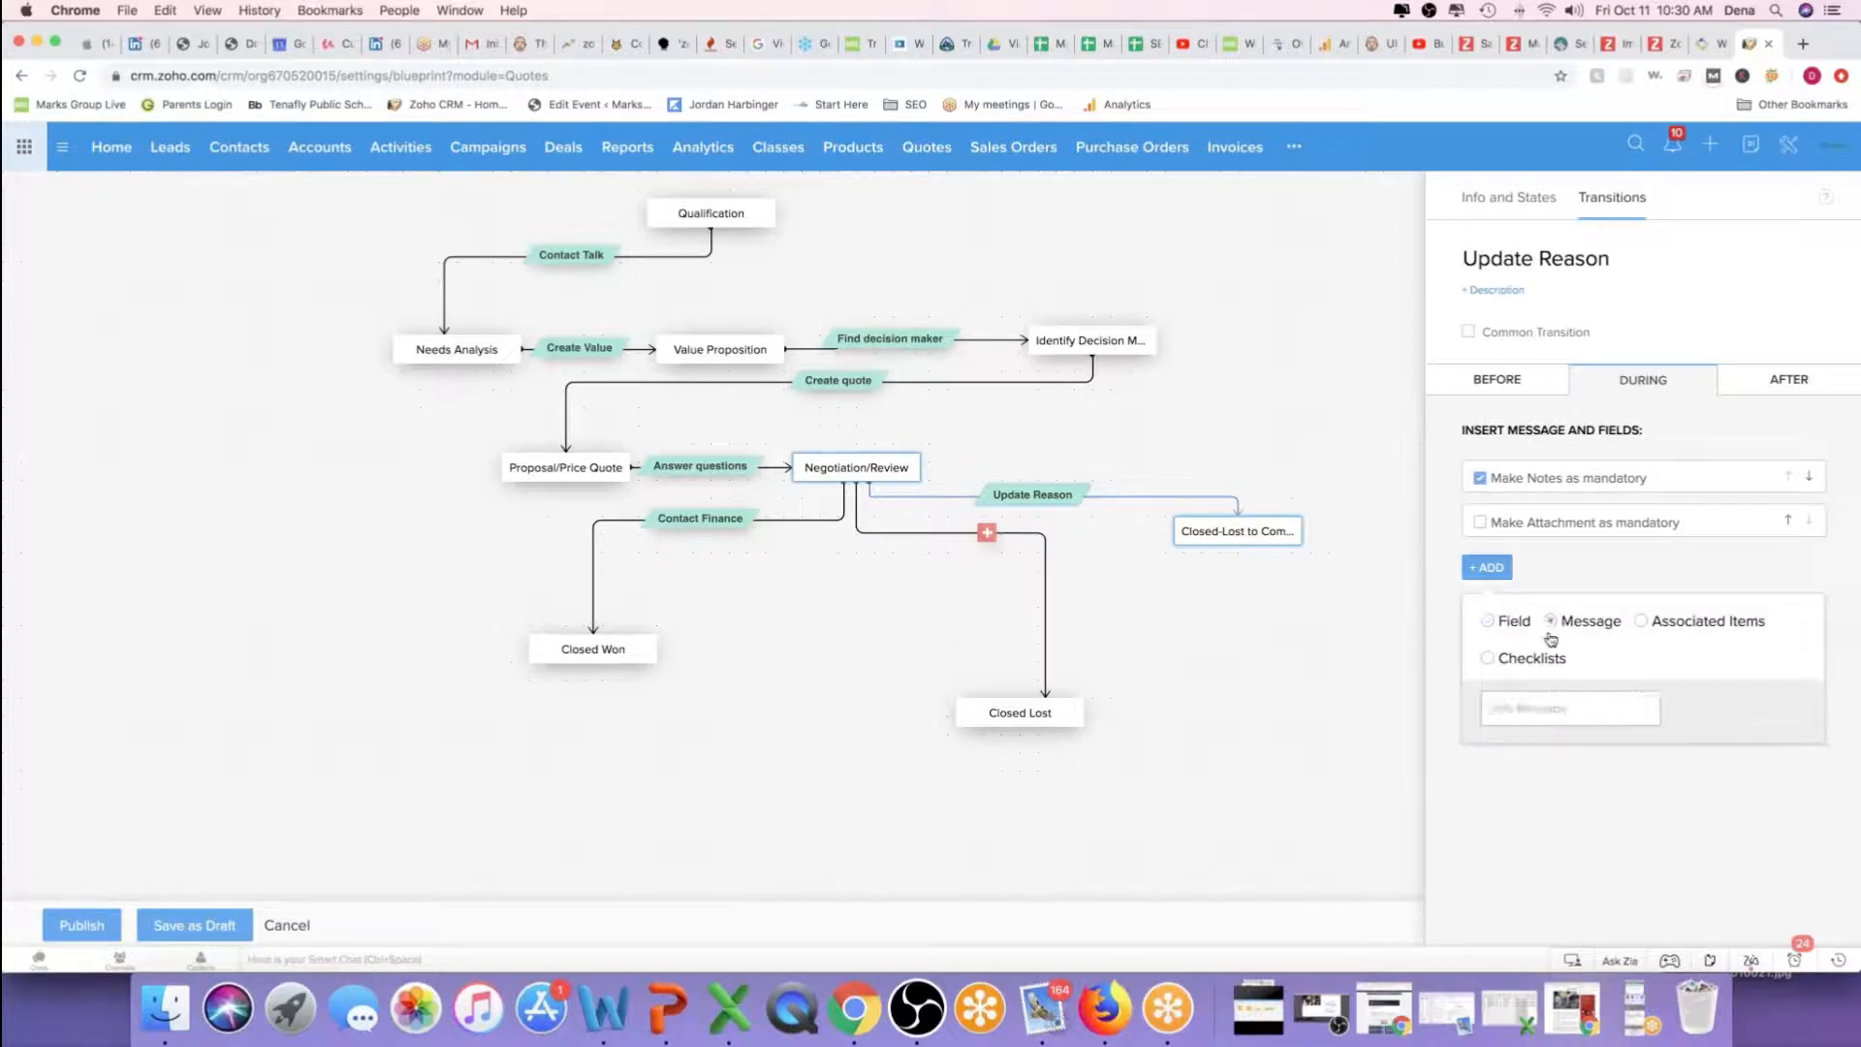
click(1544, 717)
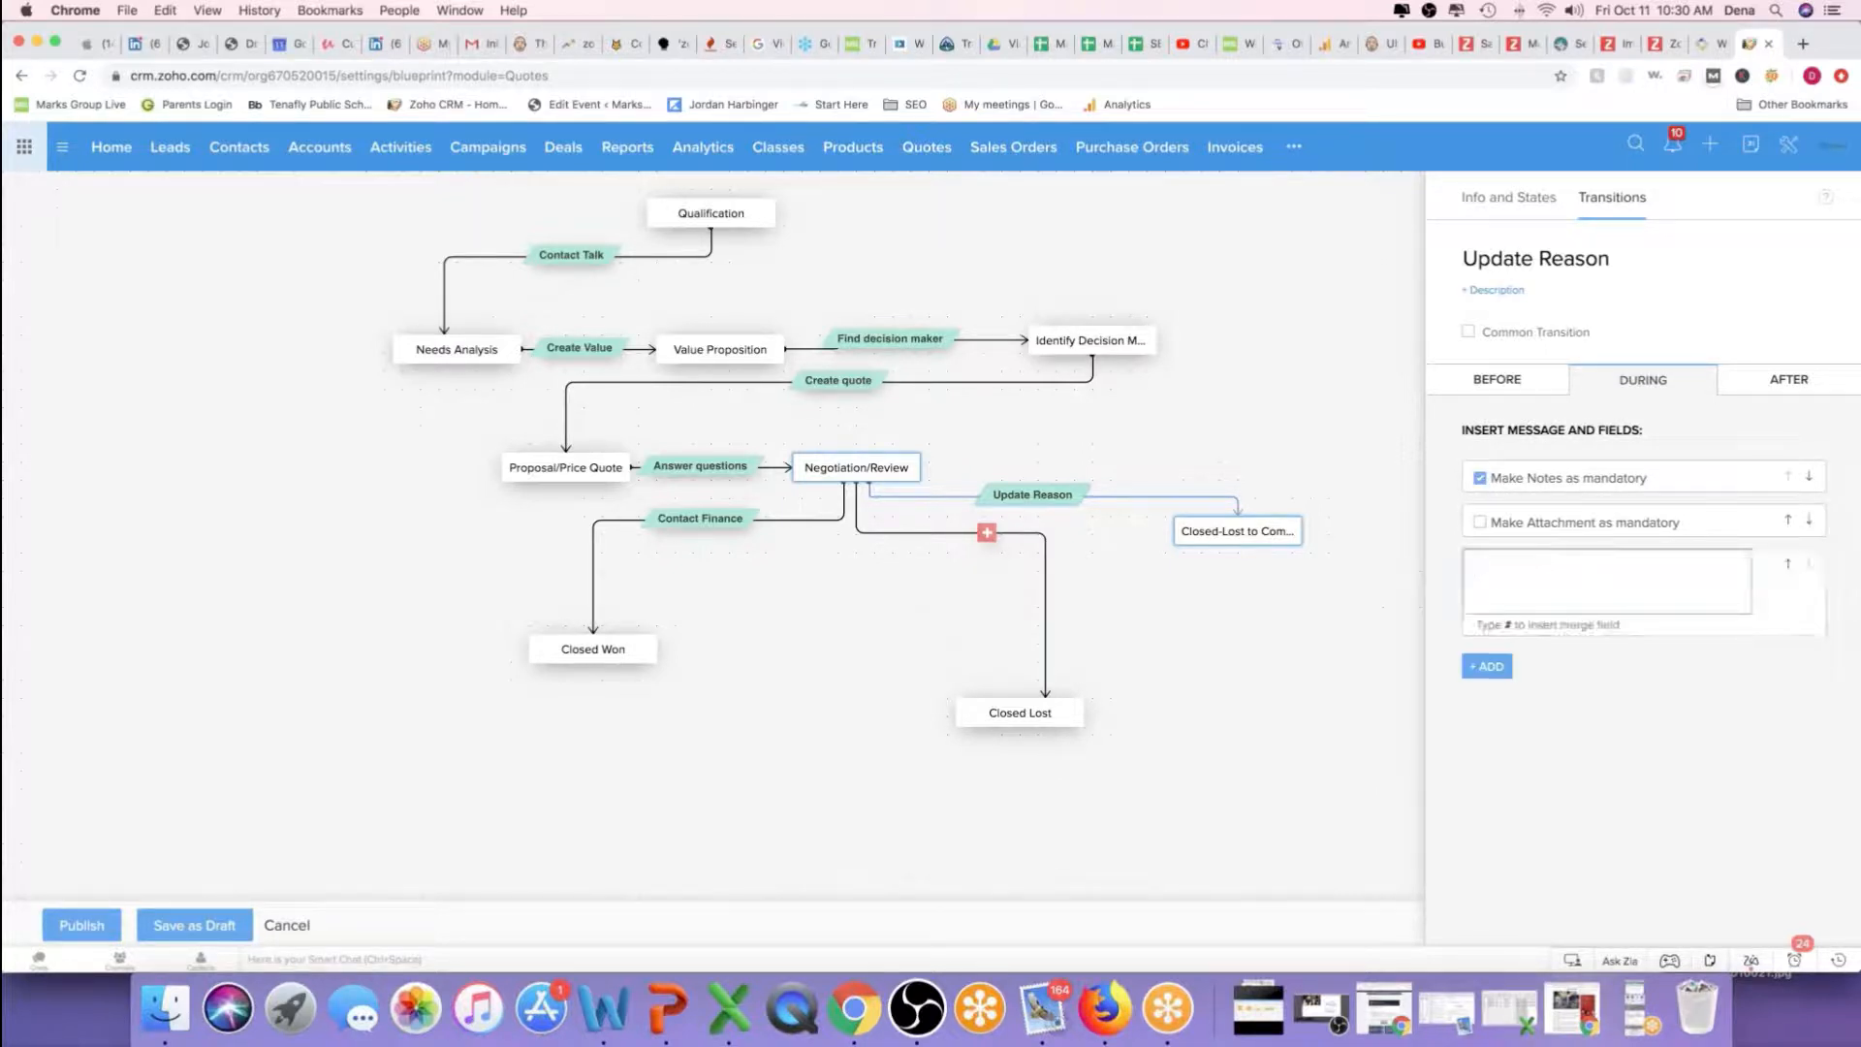
text(Please let)
key(BackSpace)
text(explain which e)
key(BackSpace)
text(competitor won t)
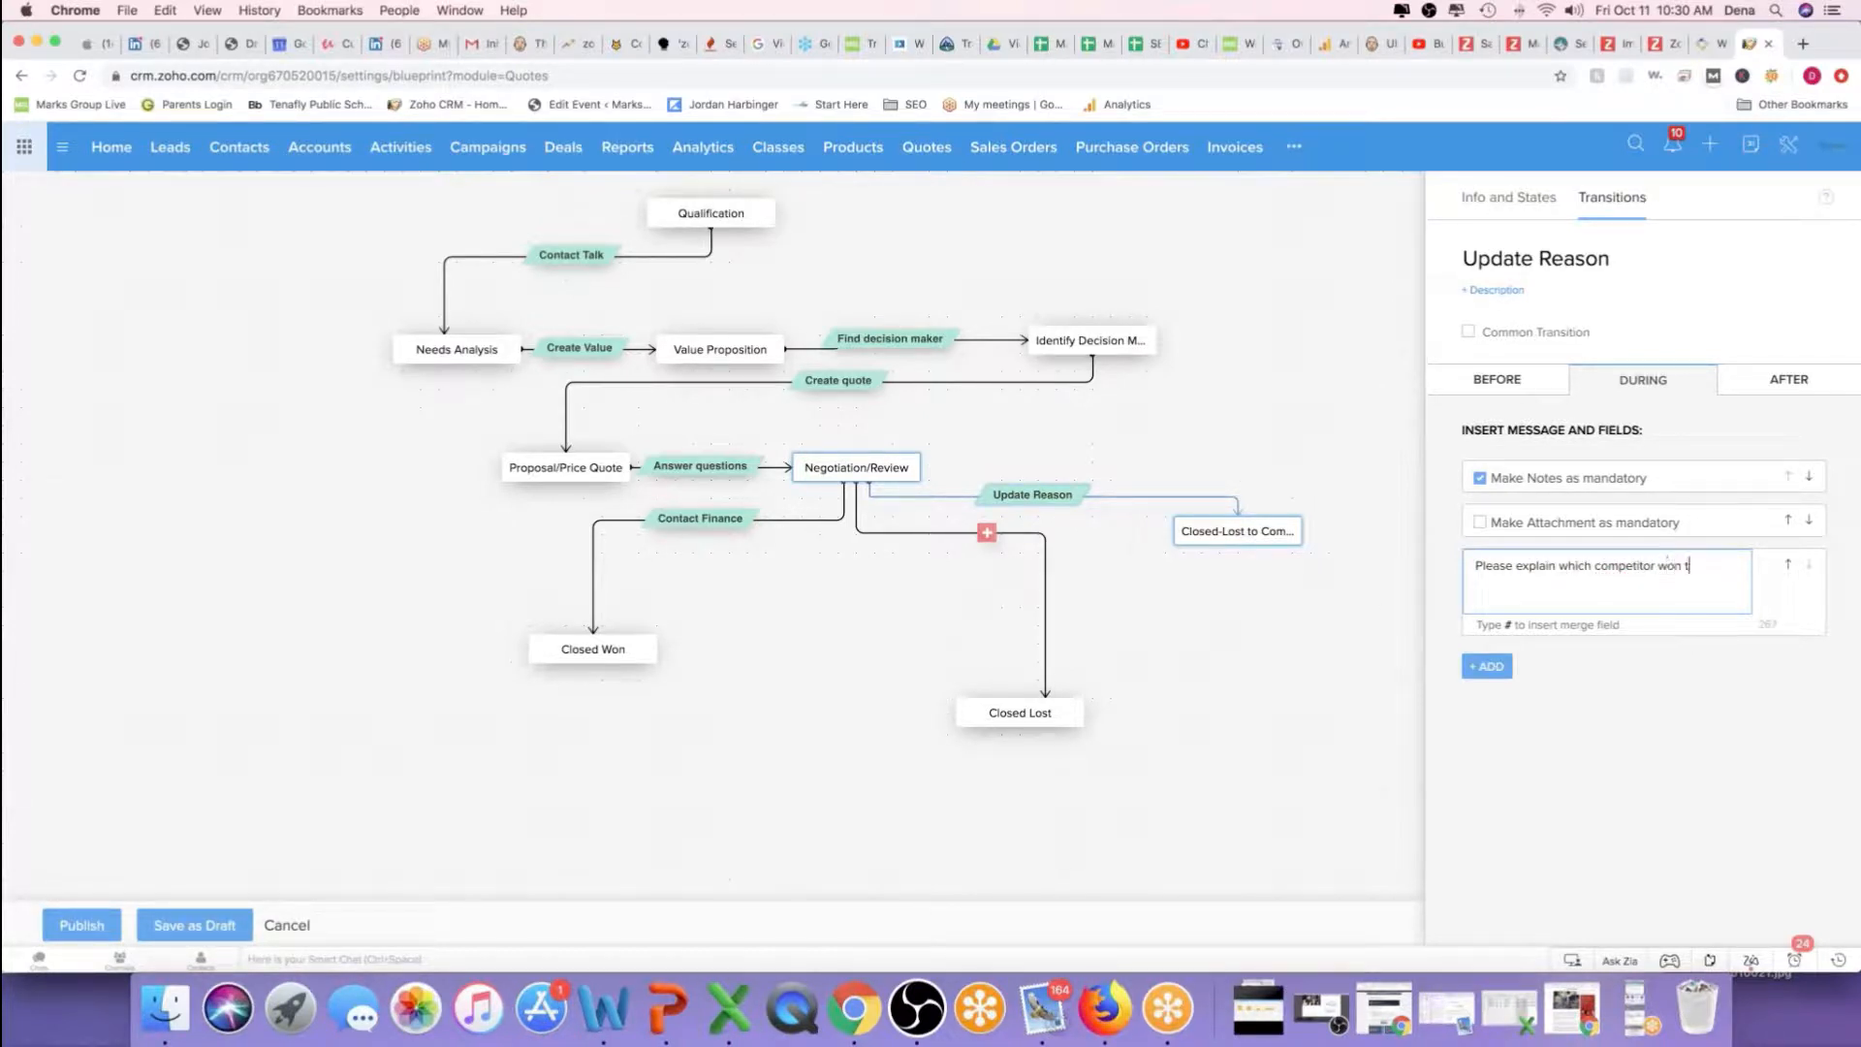
text(he deal and why.)
Move the competitor message above the mandatory notes and attachment items of the Update Reason transition
click(1487, 668)
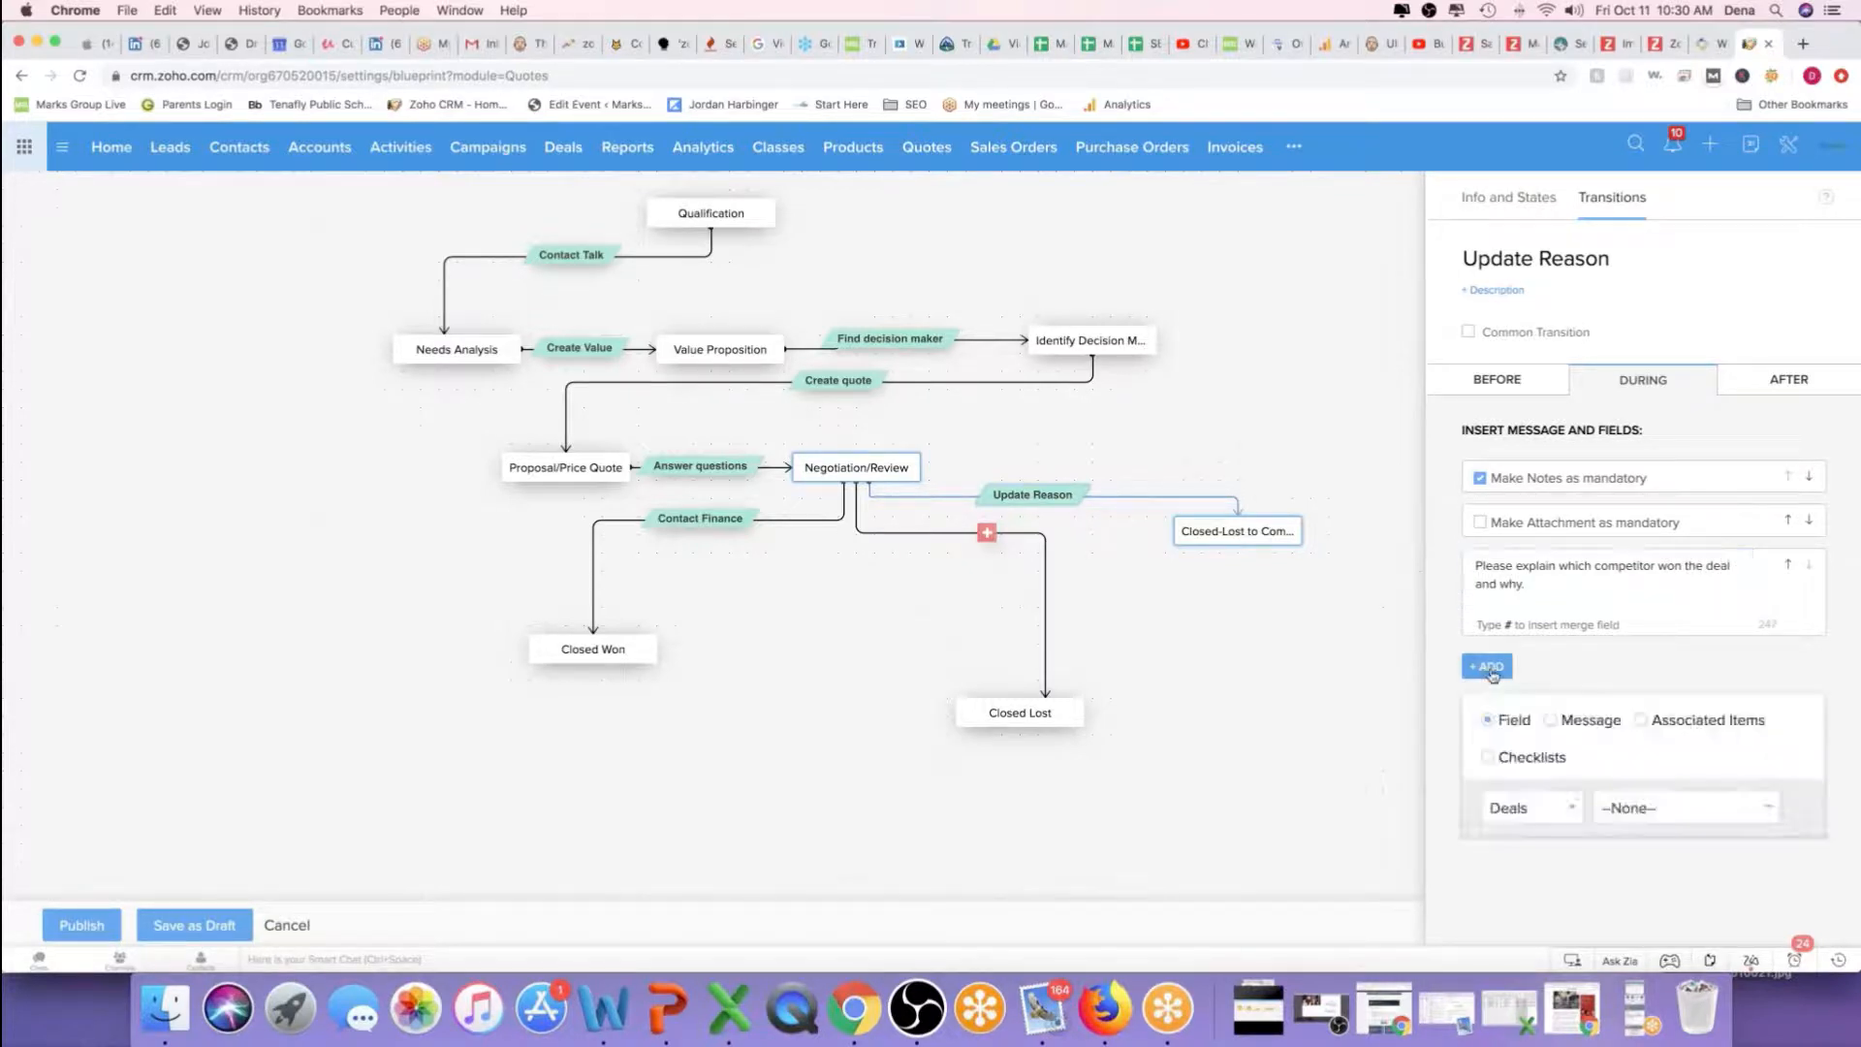
click(1792, 565)
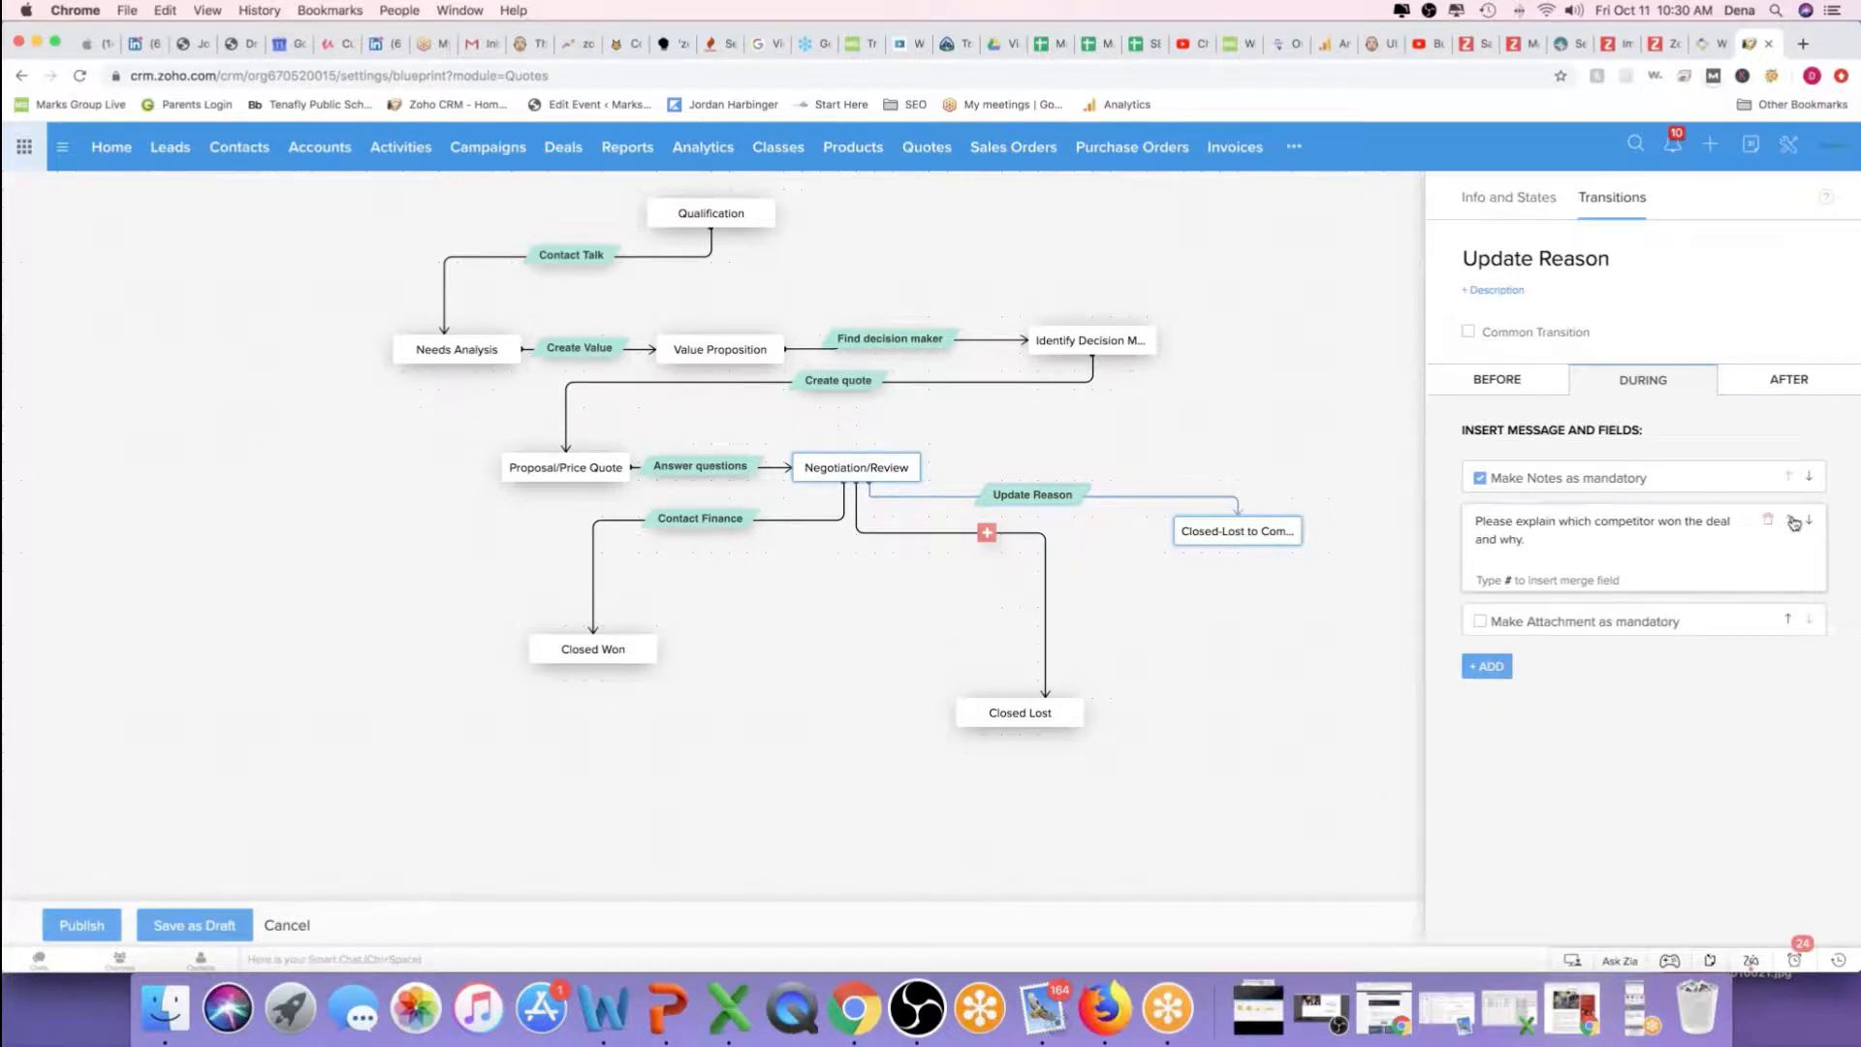
click(1791, 524)
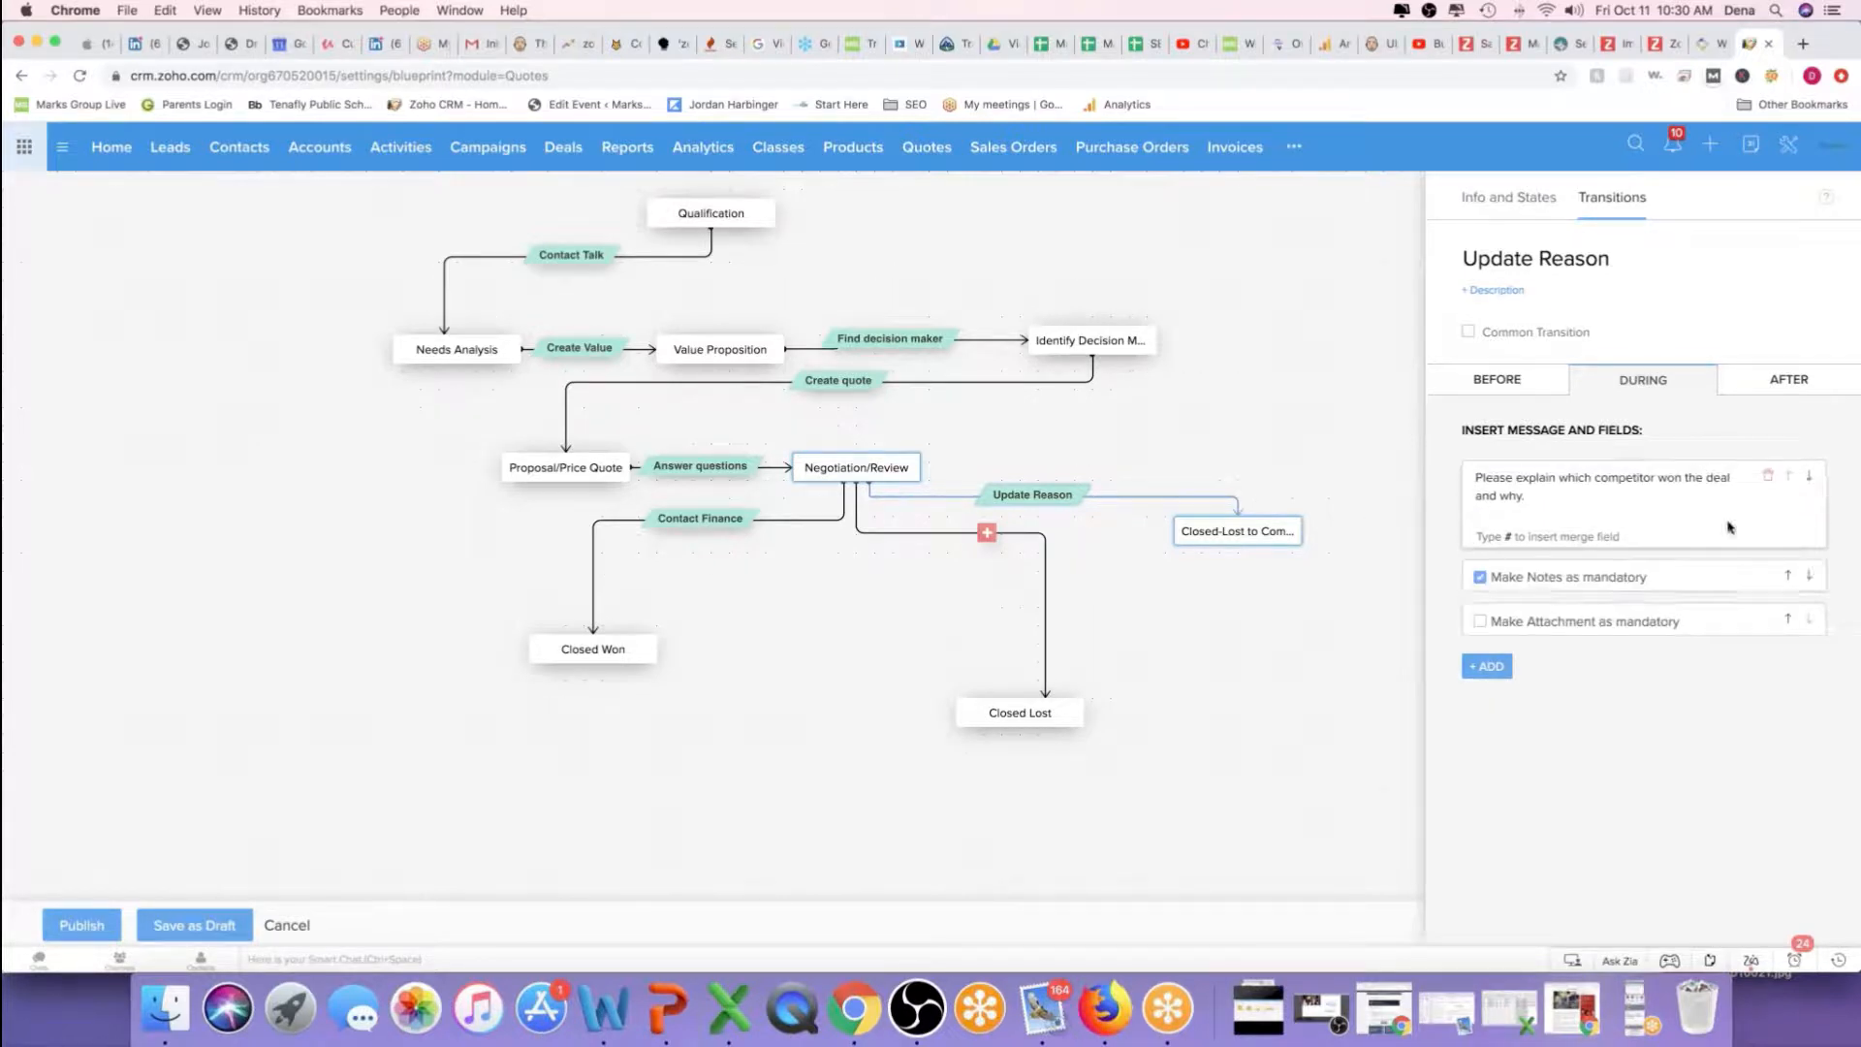
Create a transition named "Add Reason" between Negotiation/Review and Closed Lost
click(985, 534)
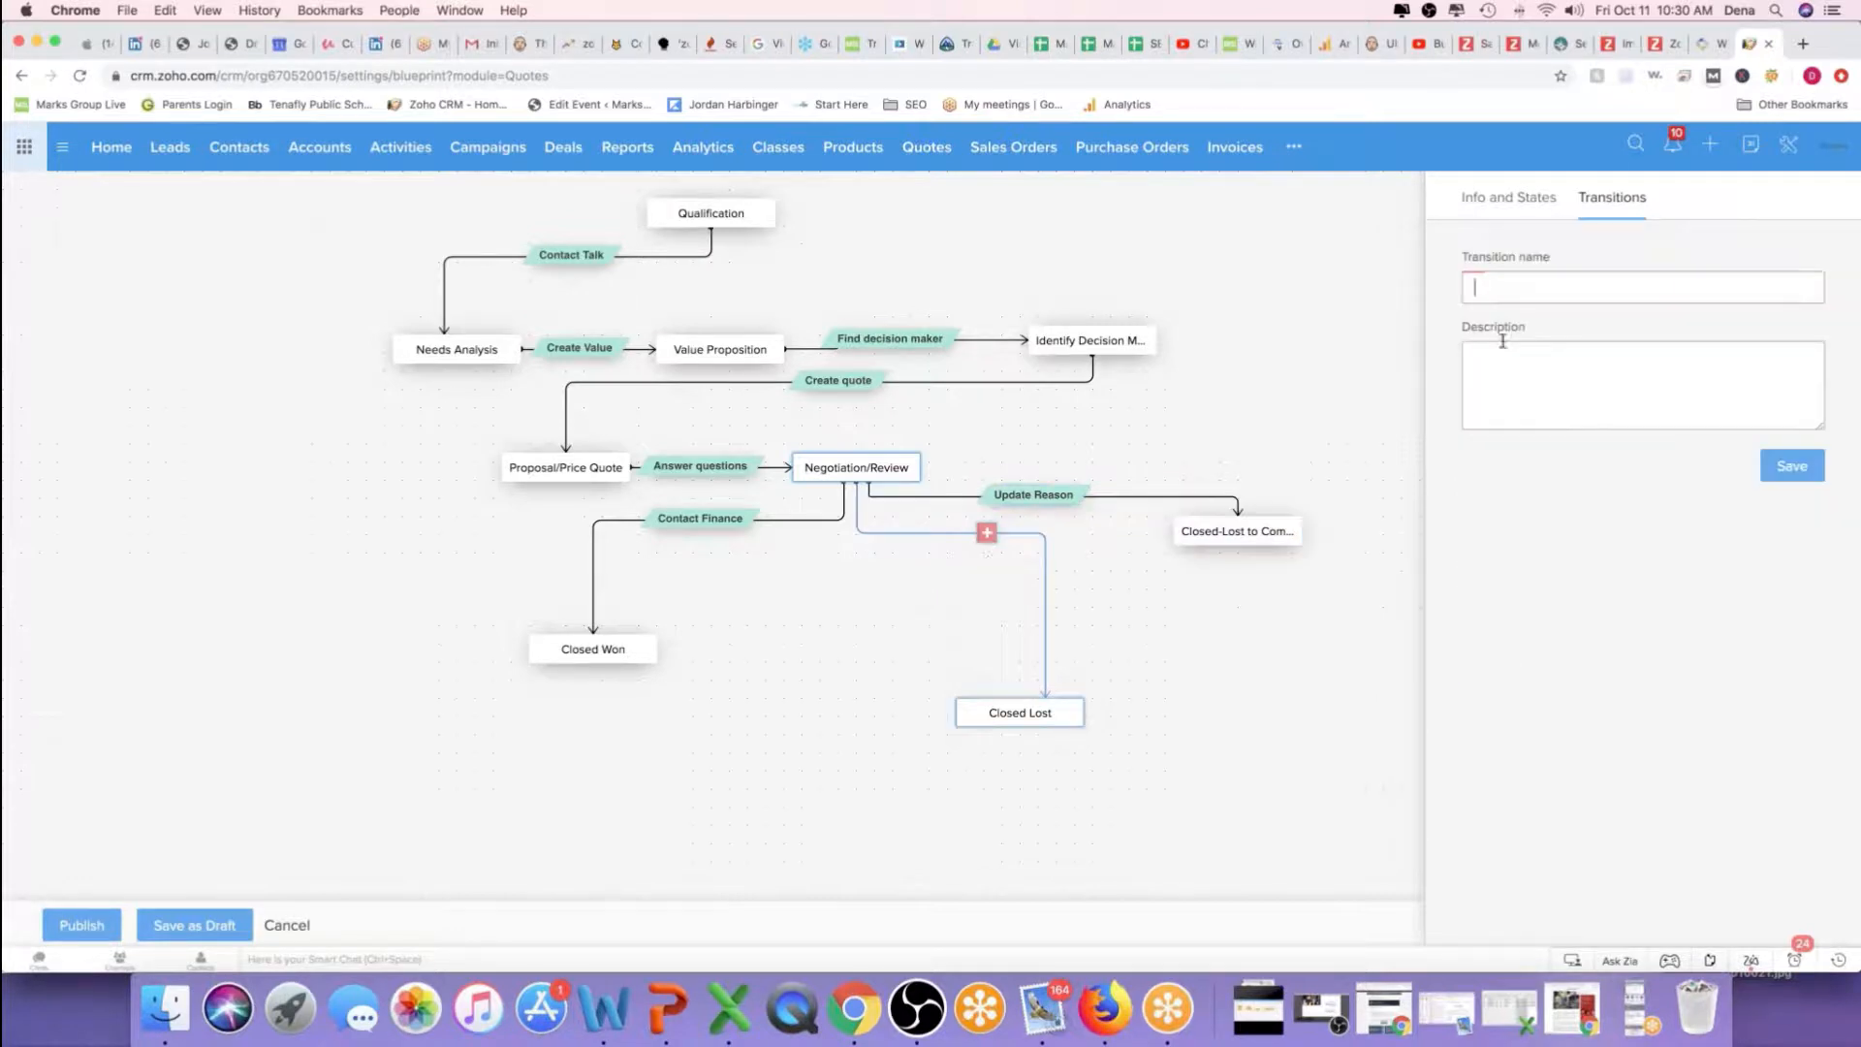
text(Add)
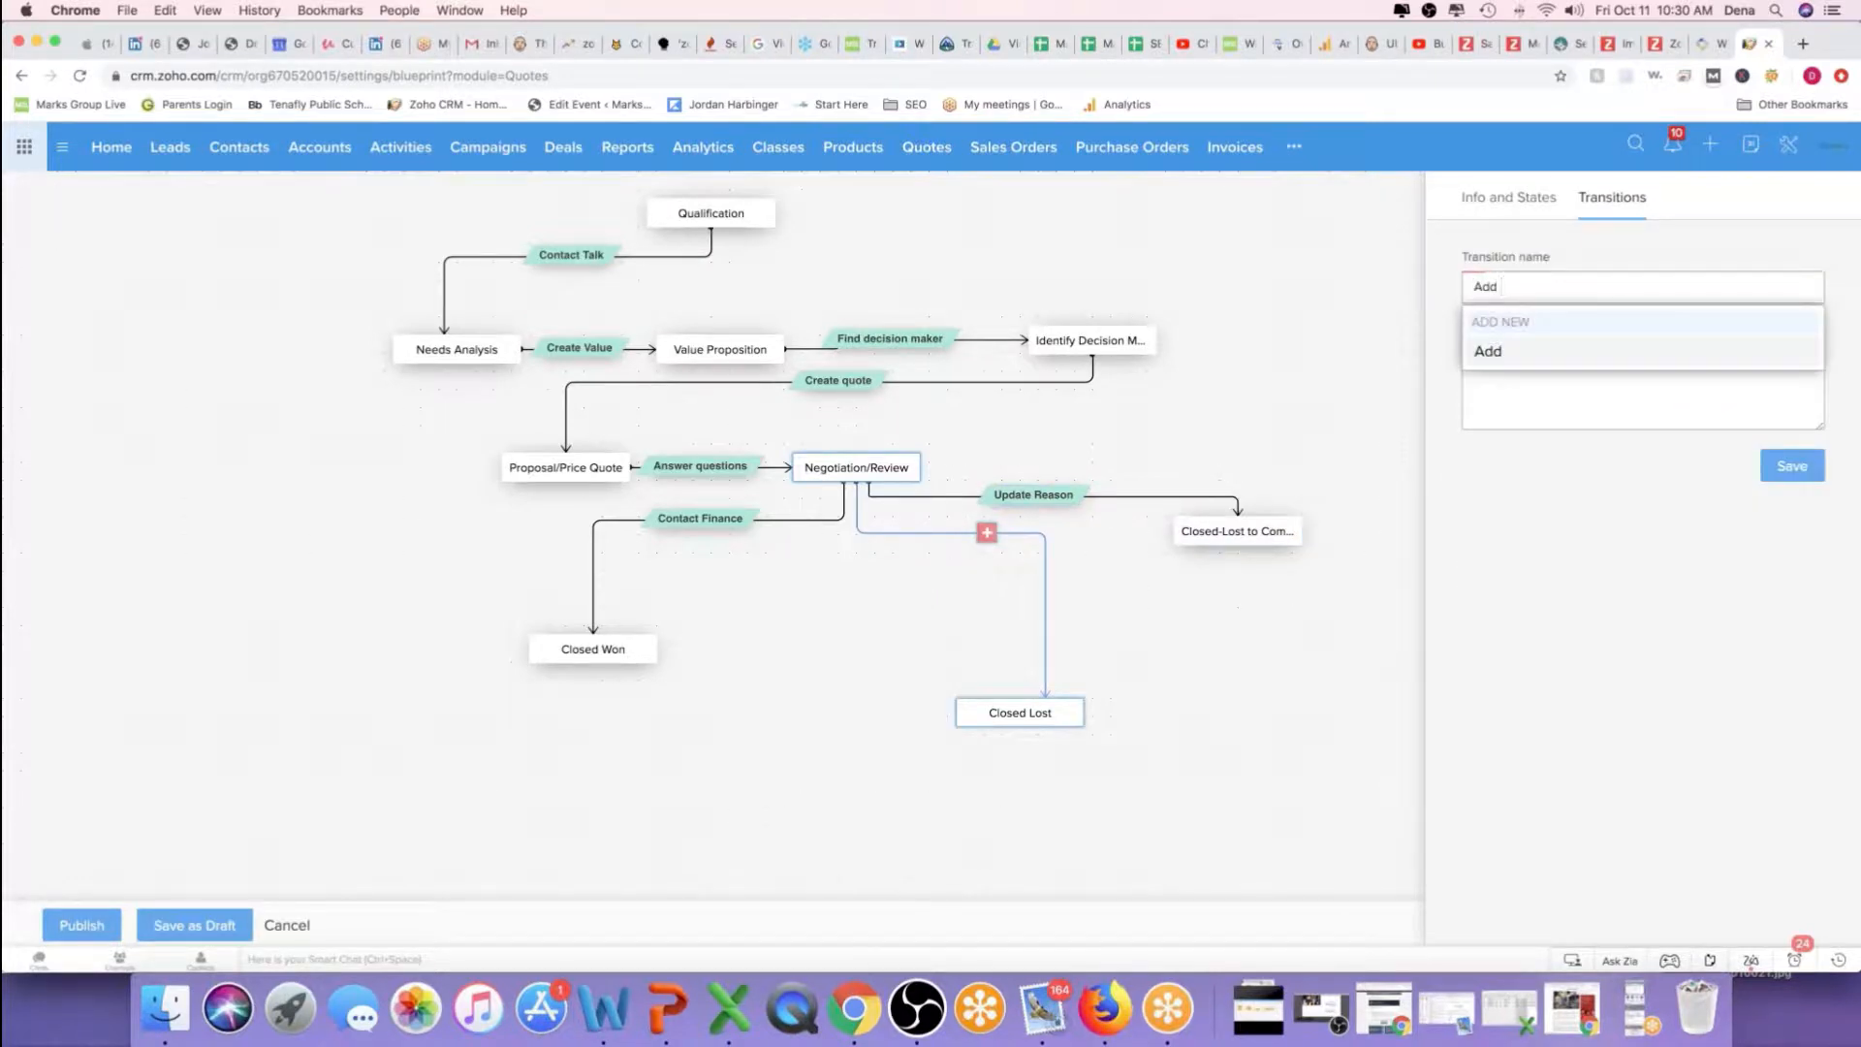
text( Reaso)
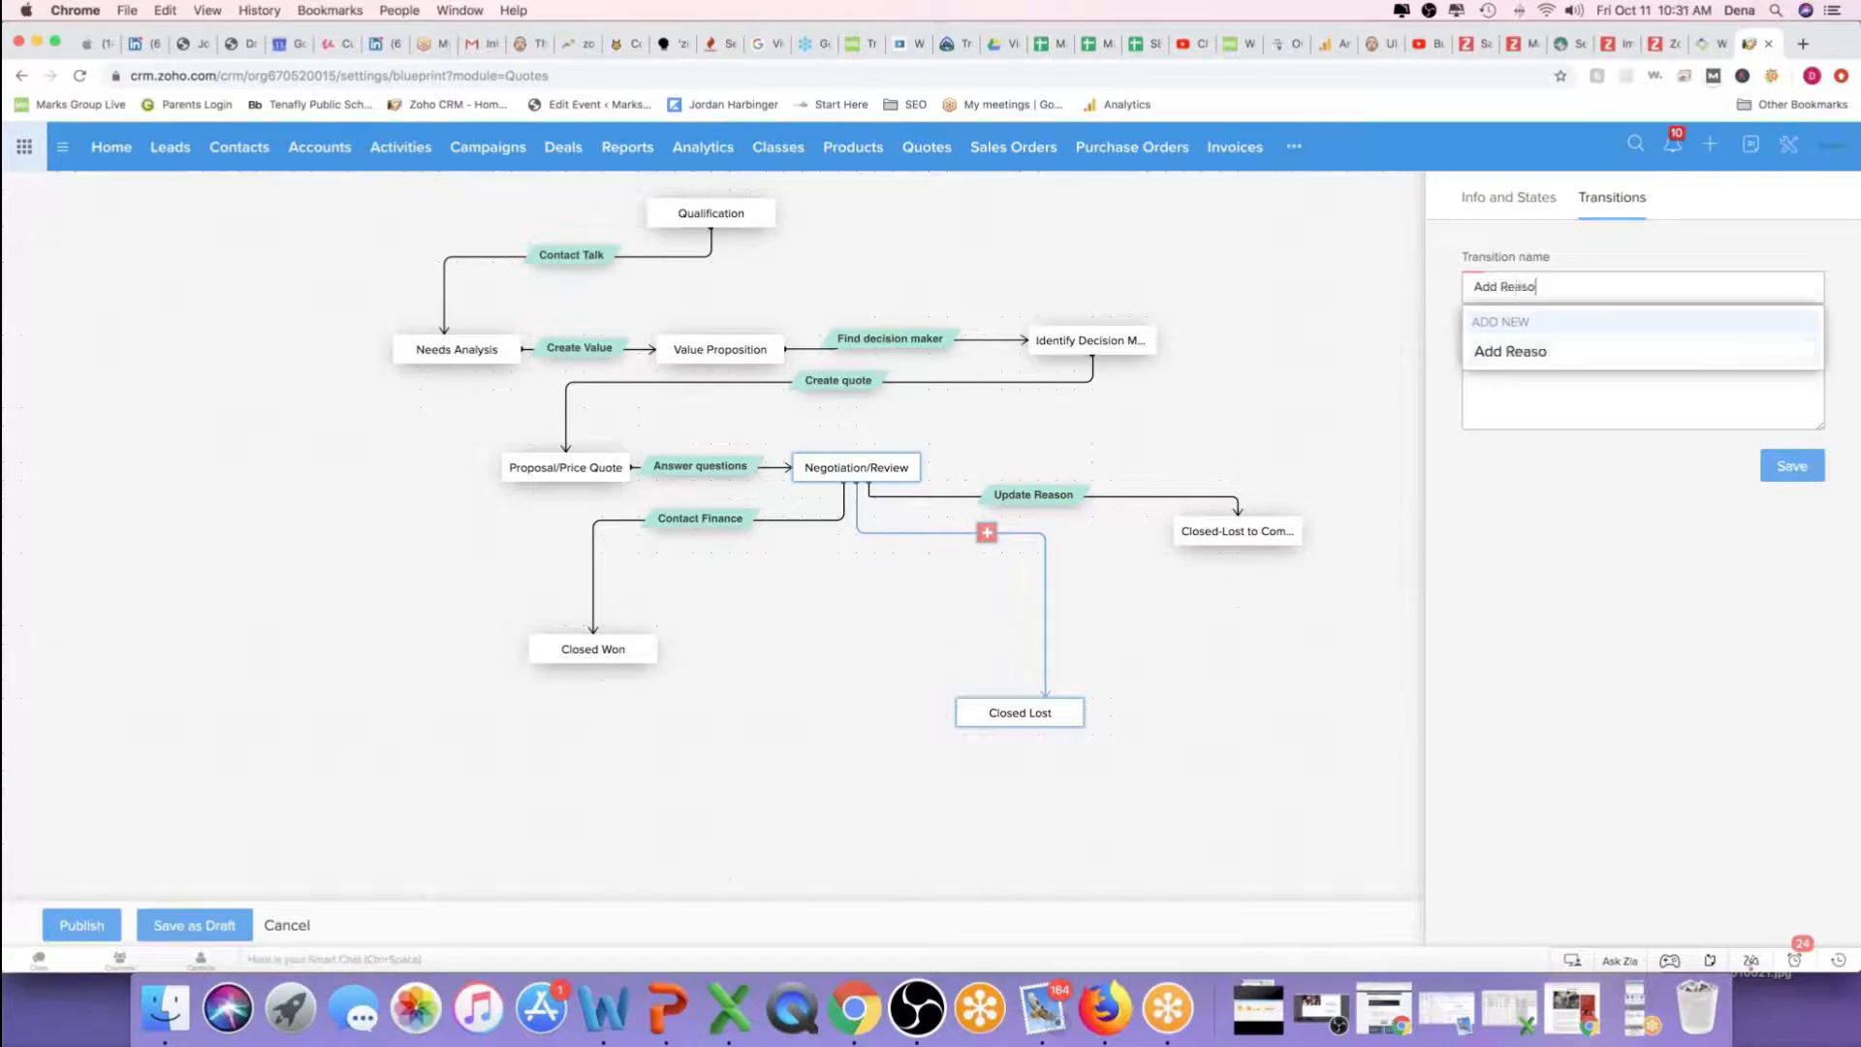
text(n)
click(1794, 468)
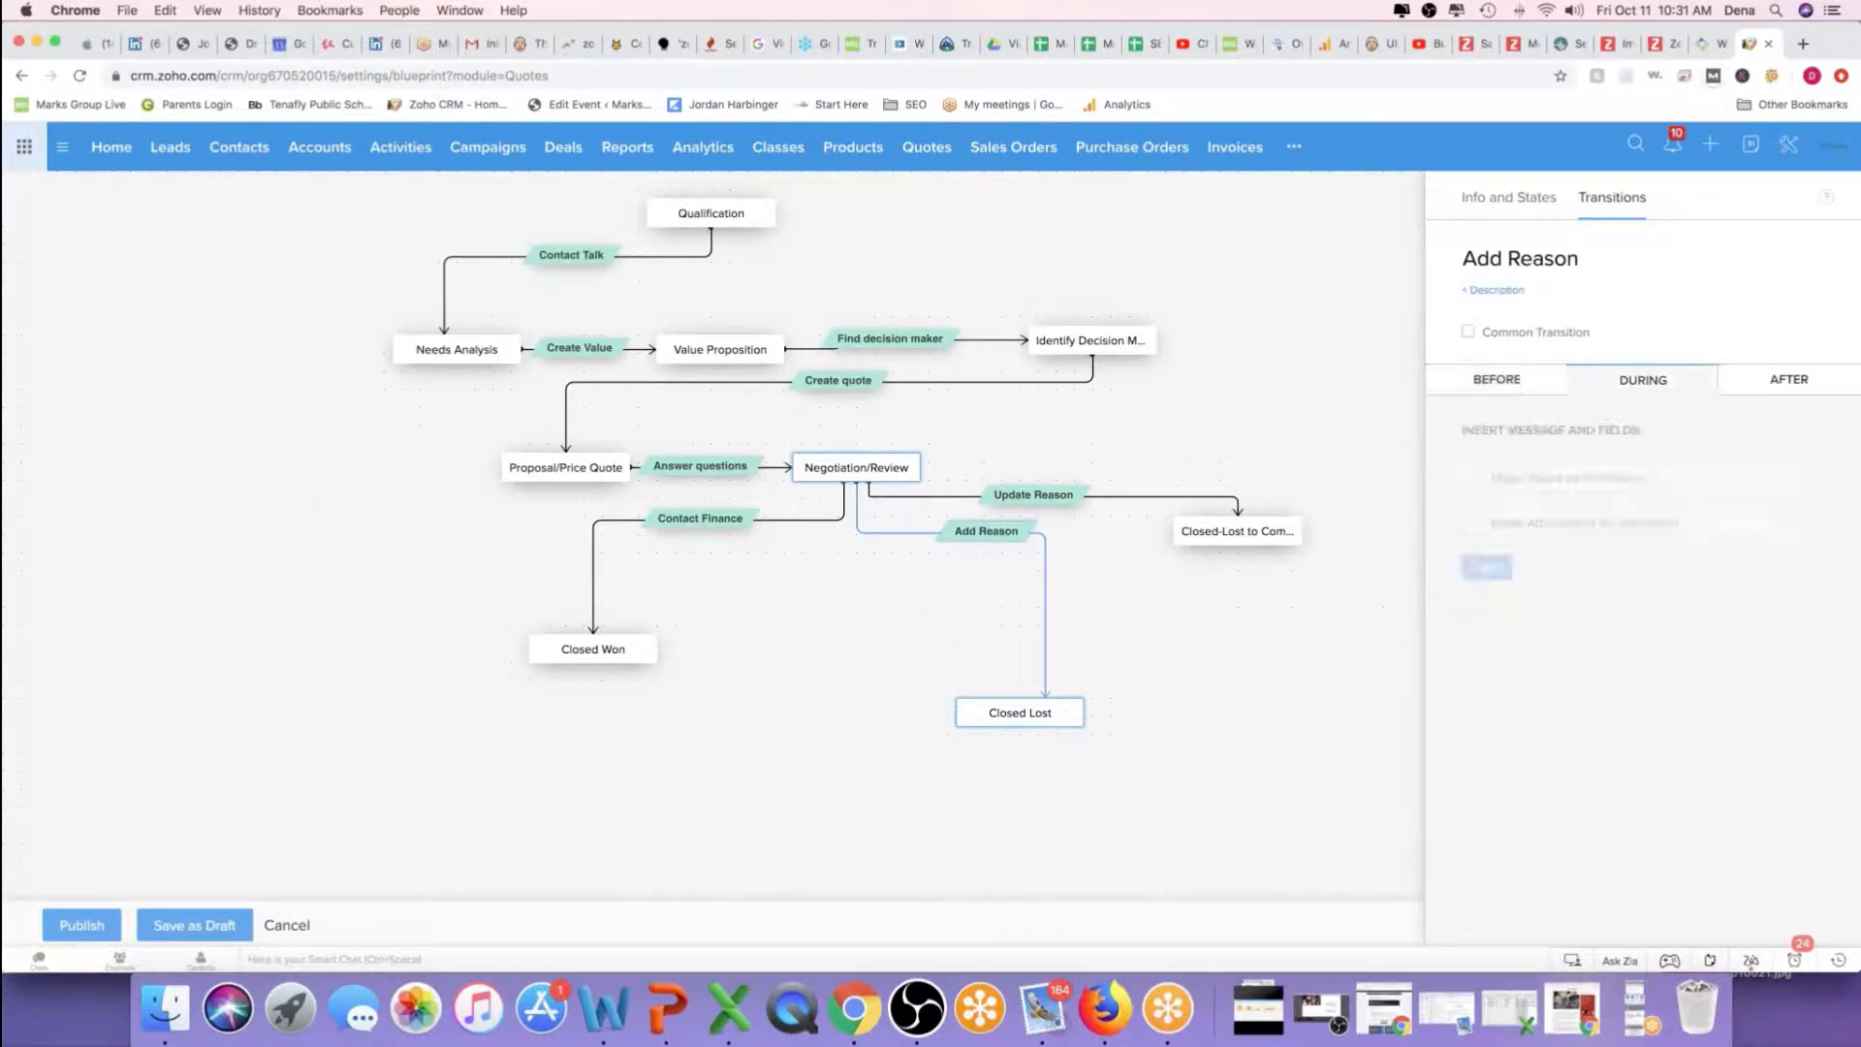
Make notes mandatory during the Add Reason transition and add the message "Please indicate lost reason."
click(1480, 478)
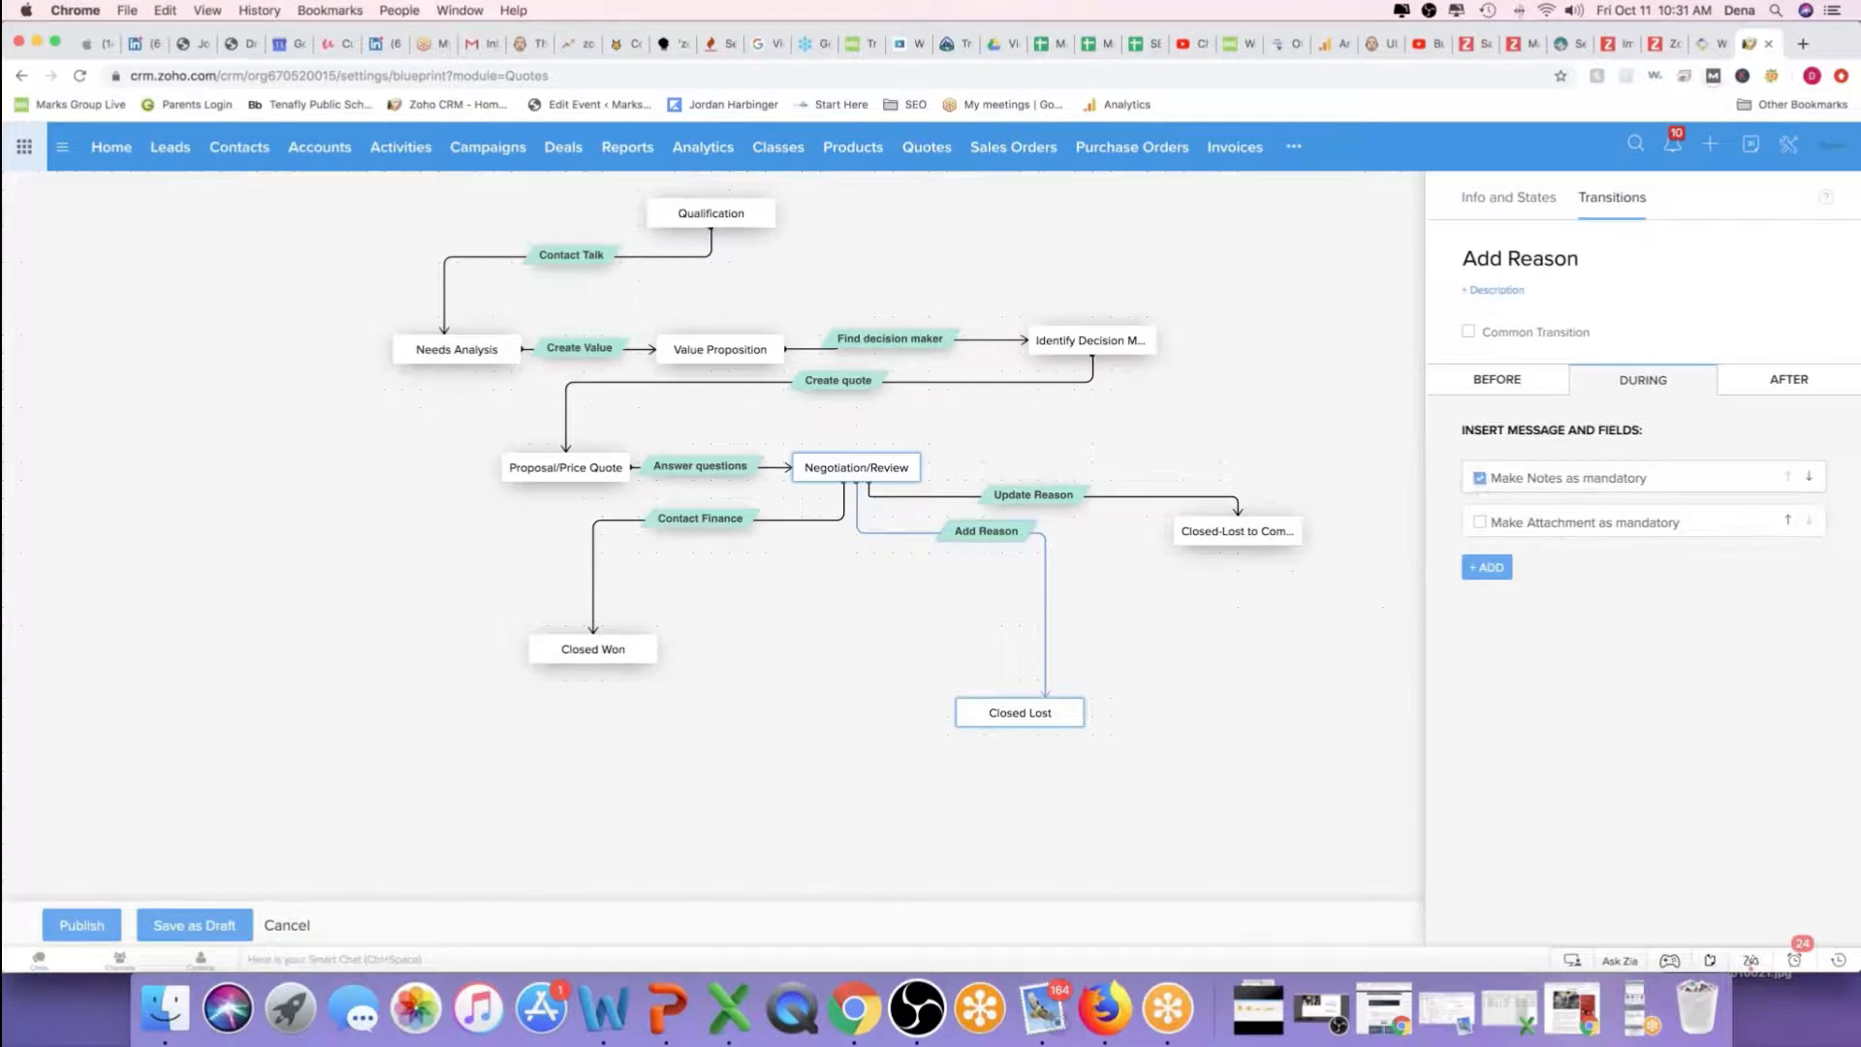
click(1503, 575)
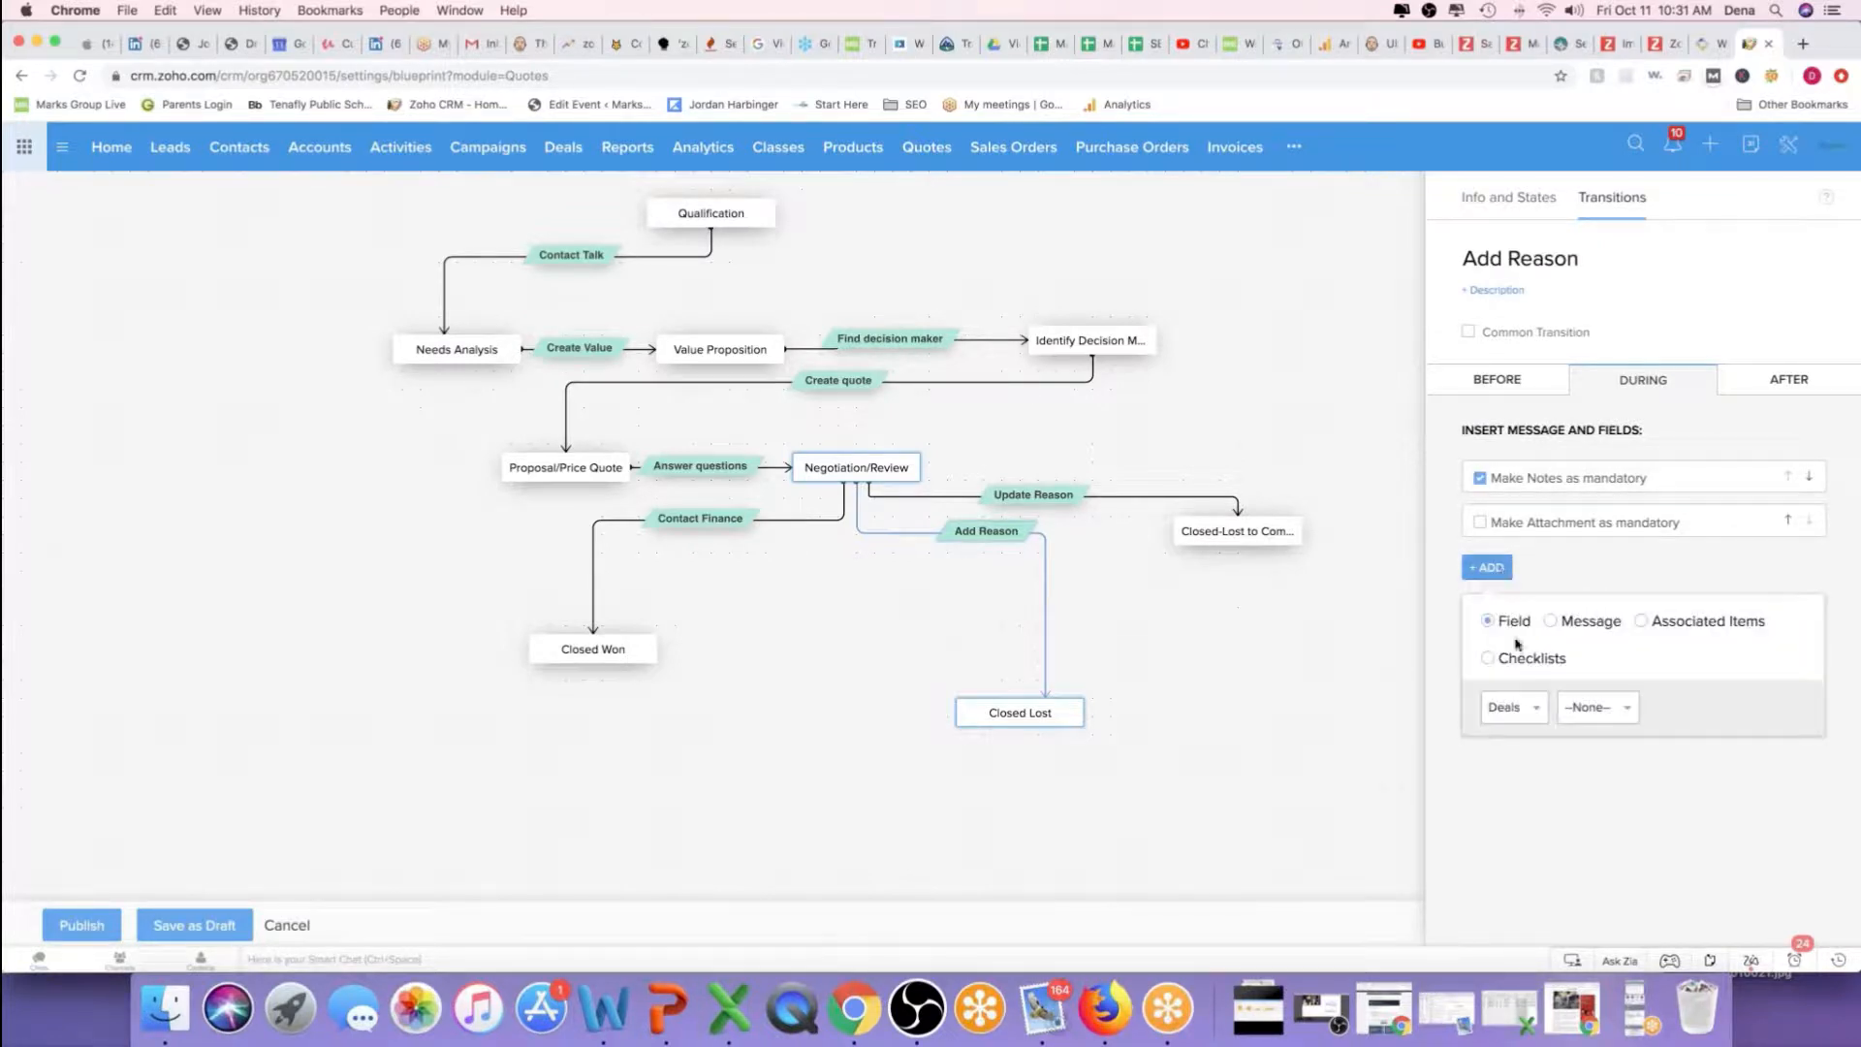
click(1550, 622)
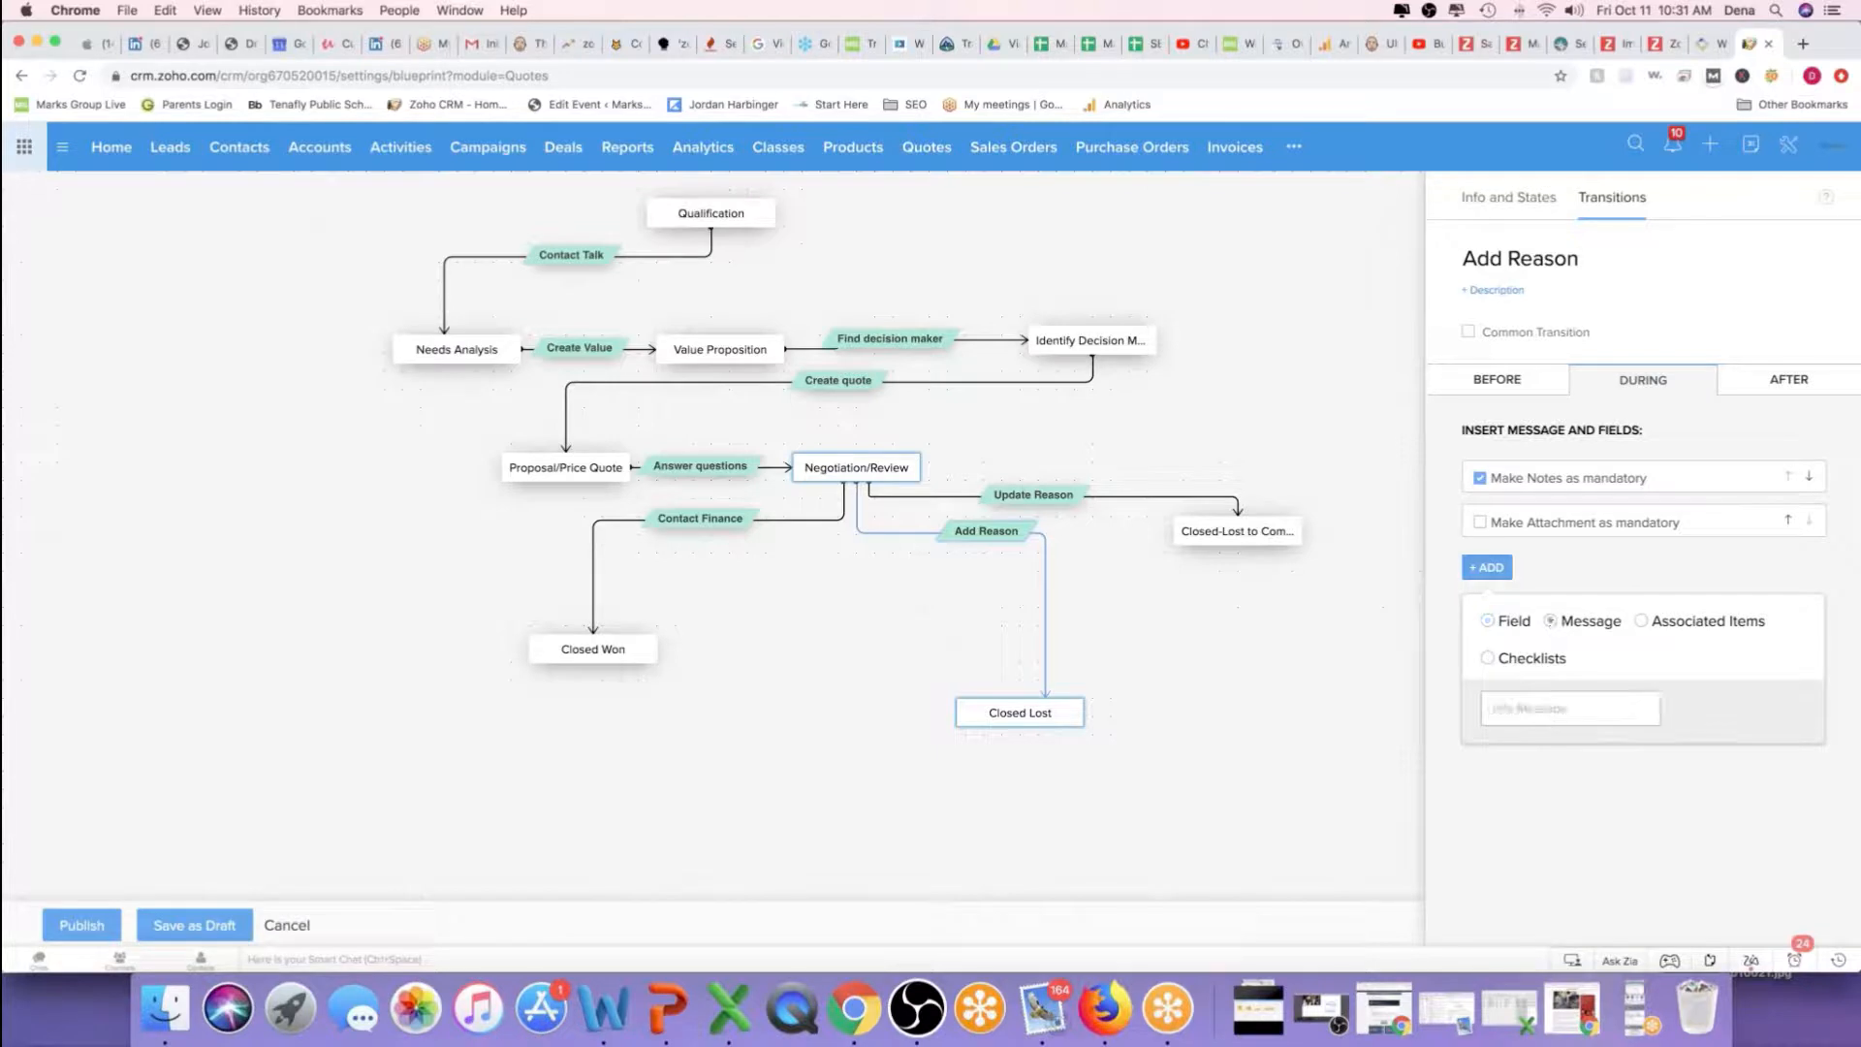
click(1547, 703)
text(Ple)
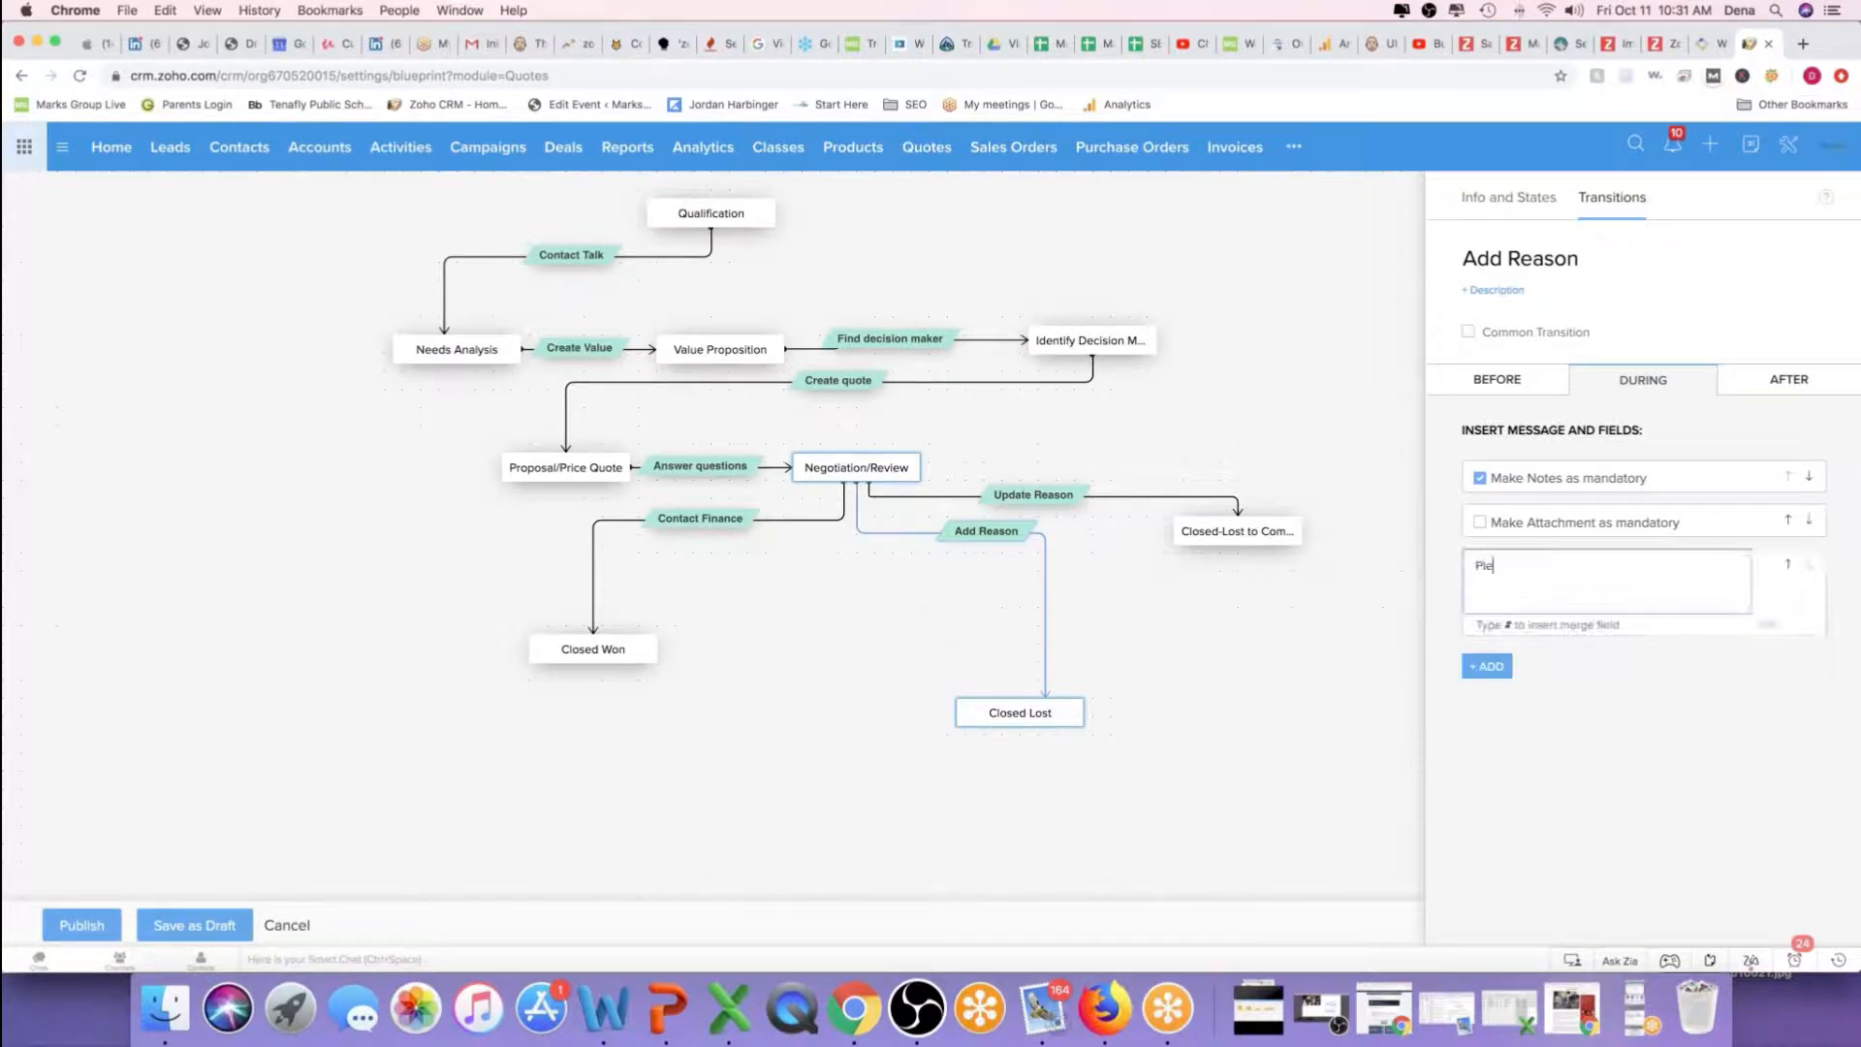
text(ase indicate loss re)
key(BackSpace)
key(BackSpace)
text(t reason.)
Move the lost reason message to the first place among the Add Reason transition's during items
click(1490, 668)
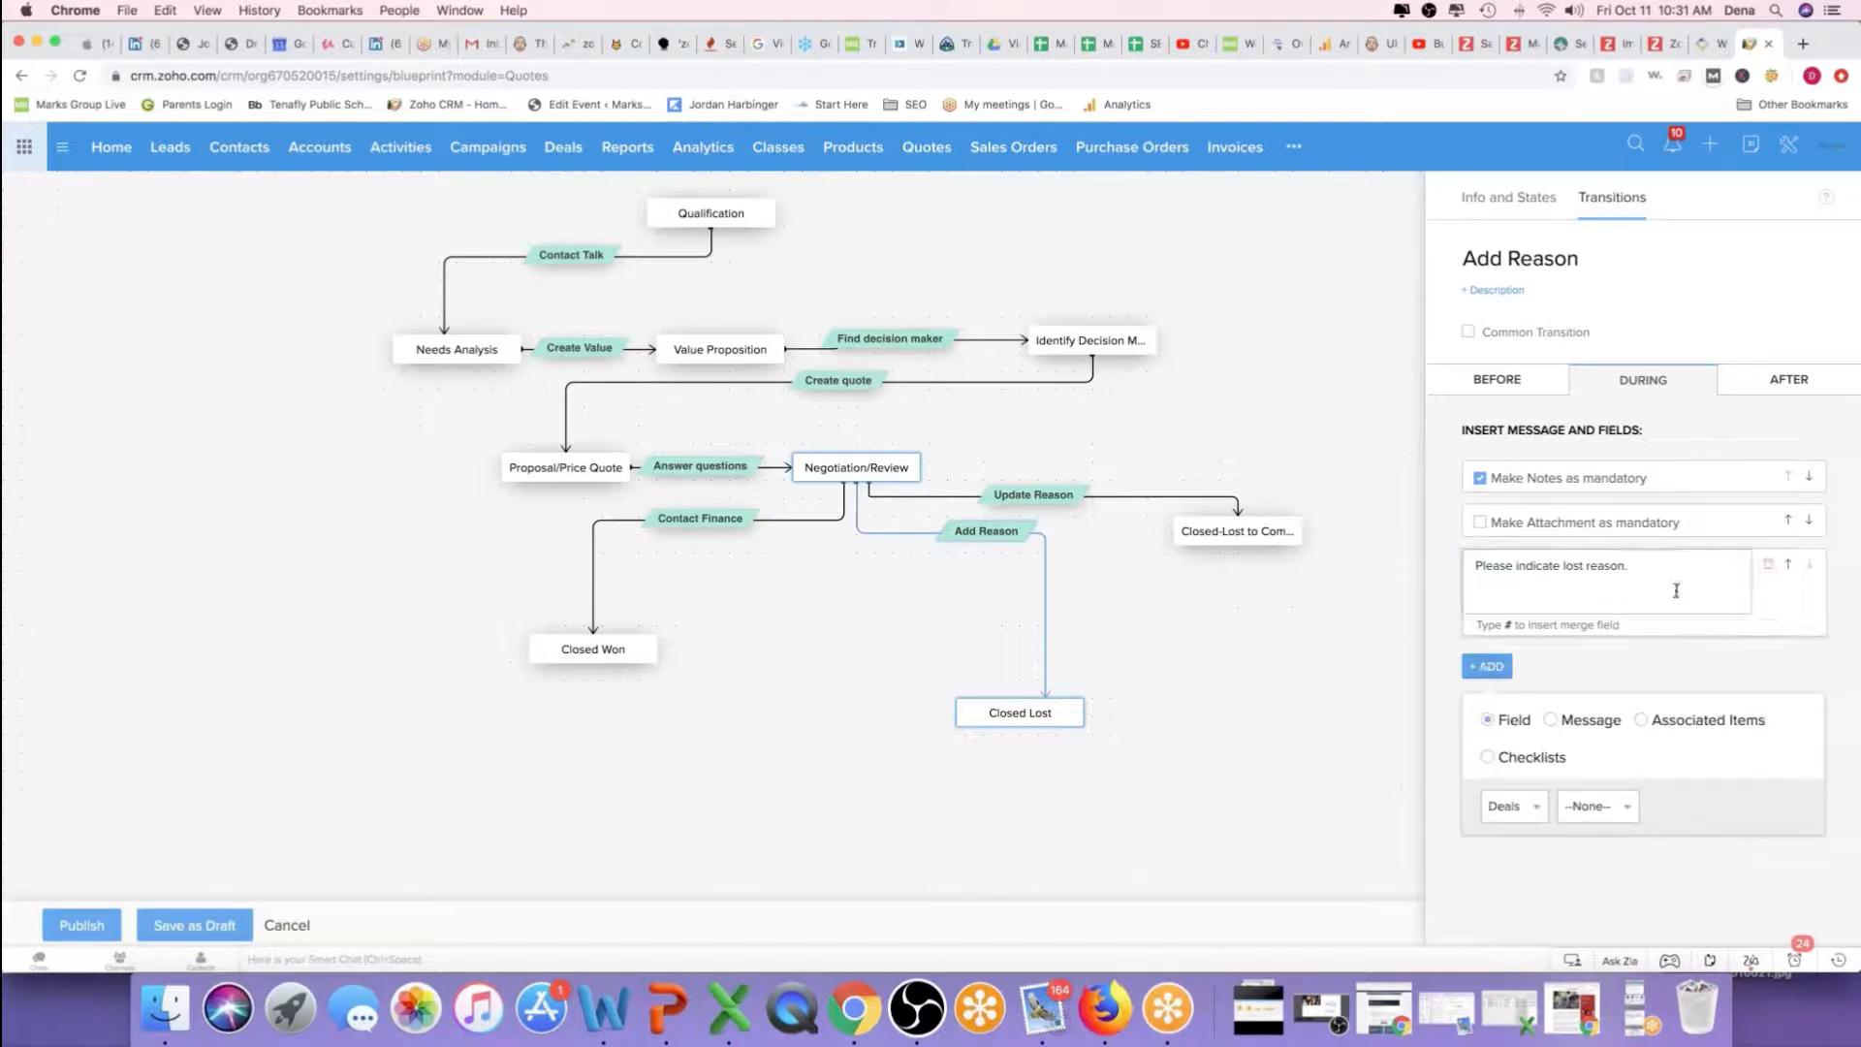
click(1788, 564)
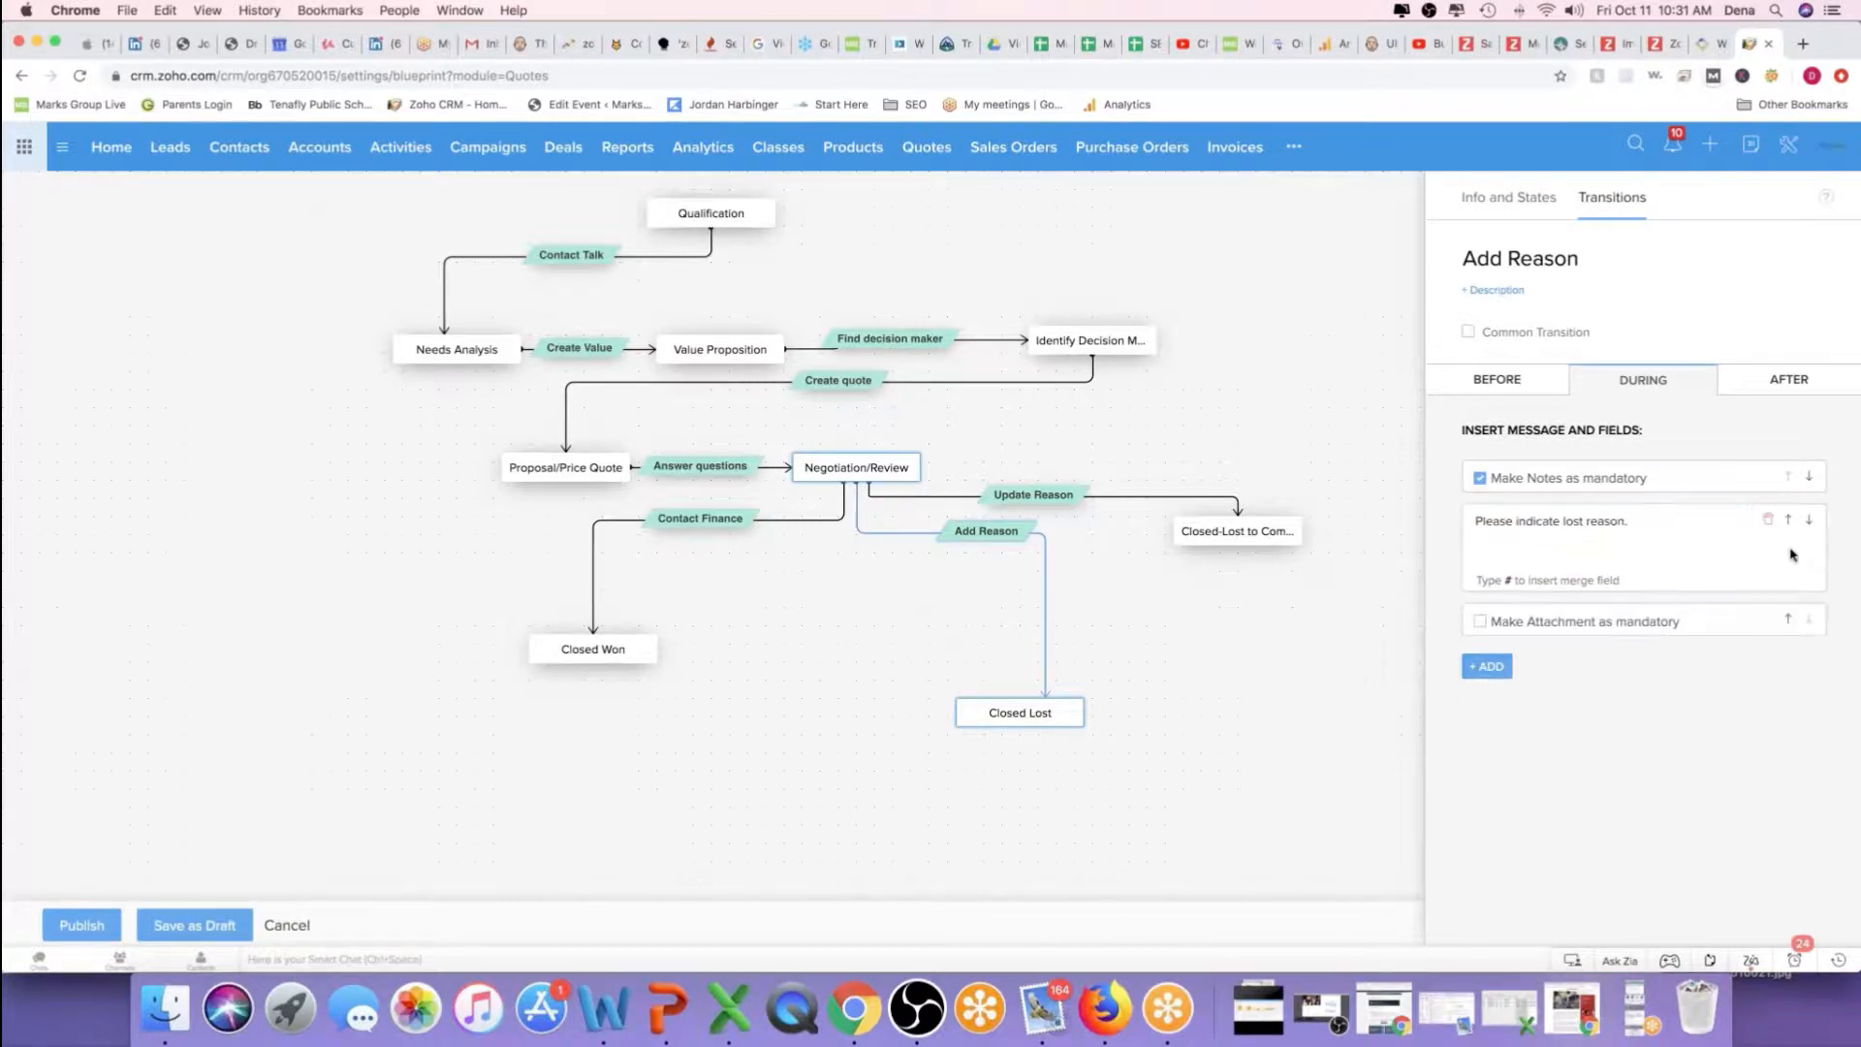
click(1789, 520)
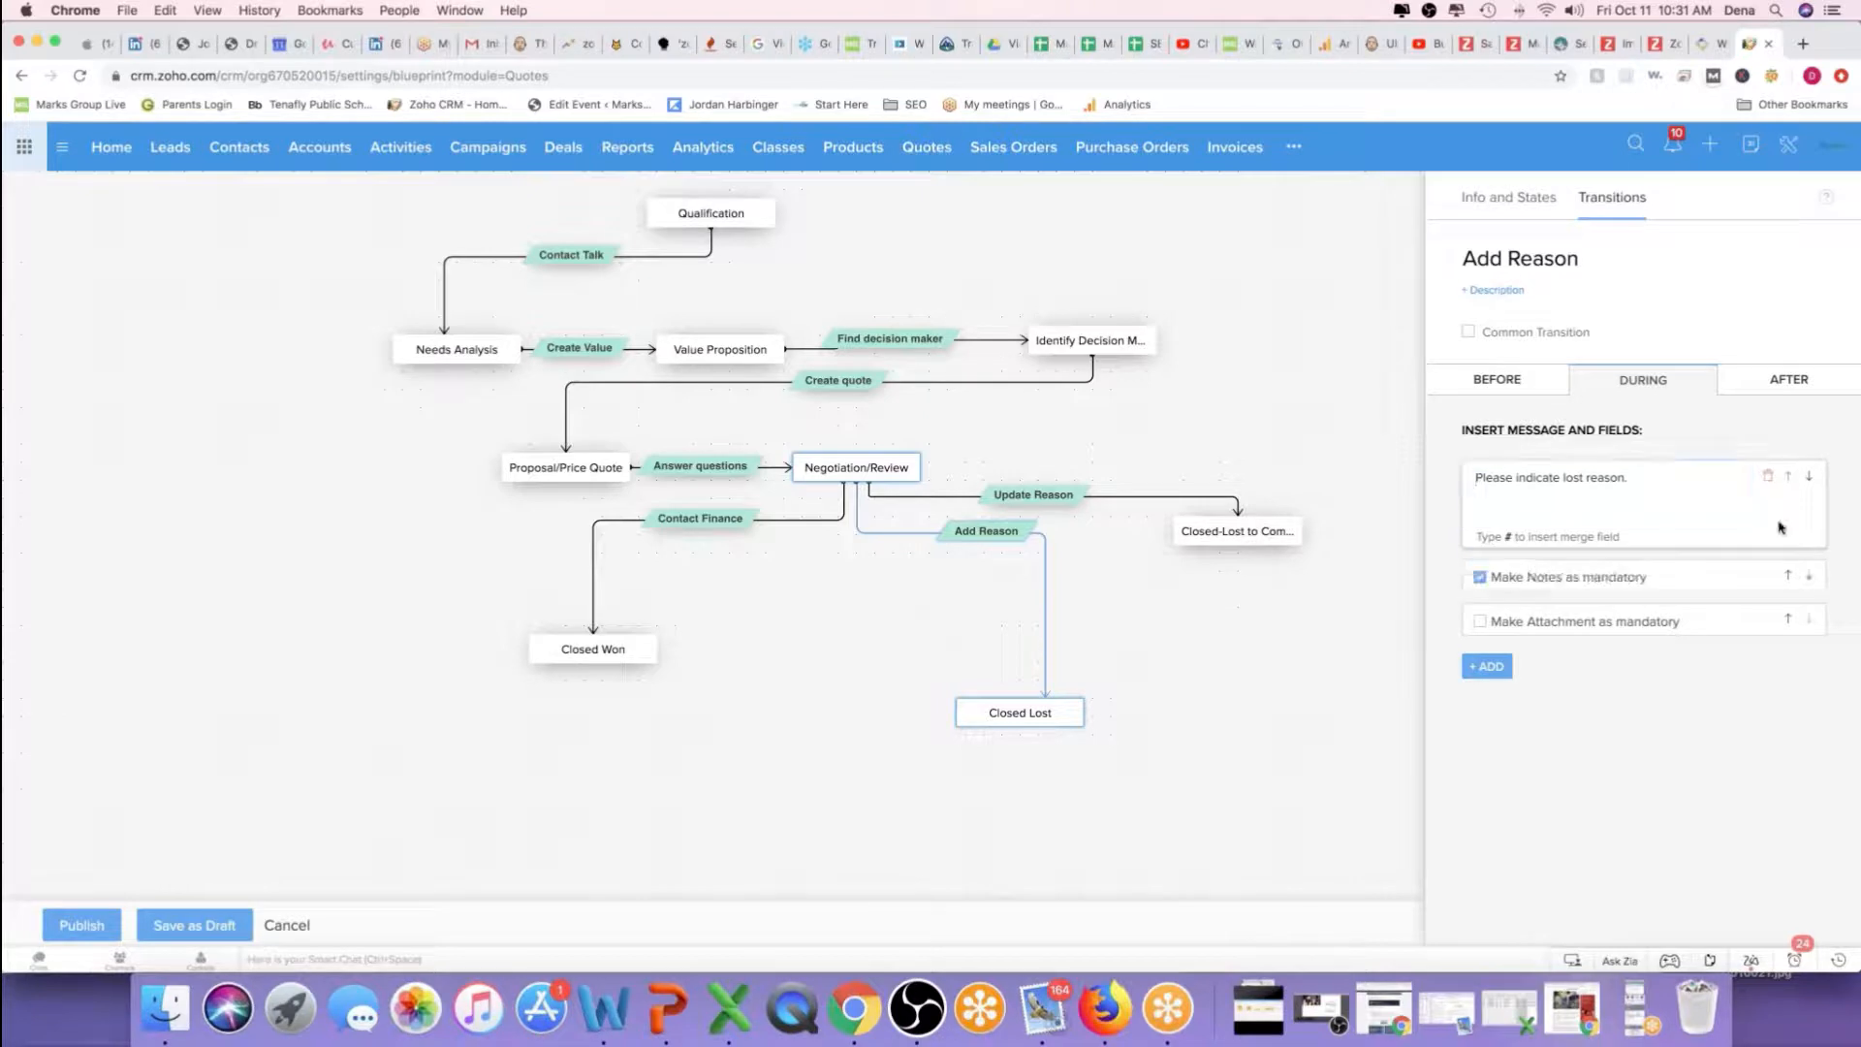
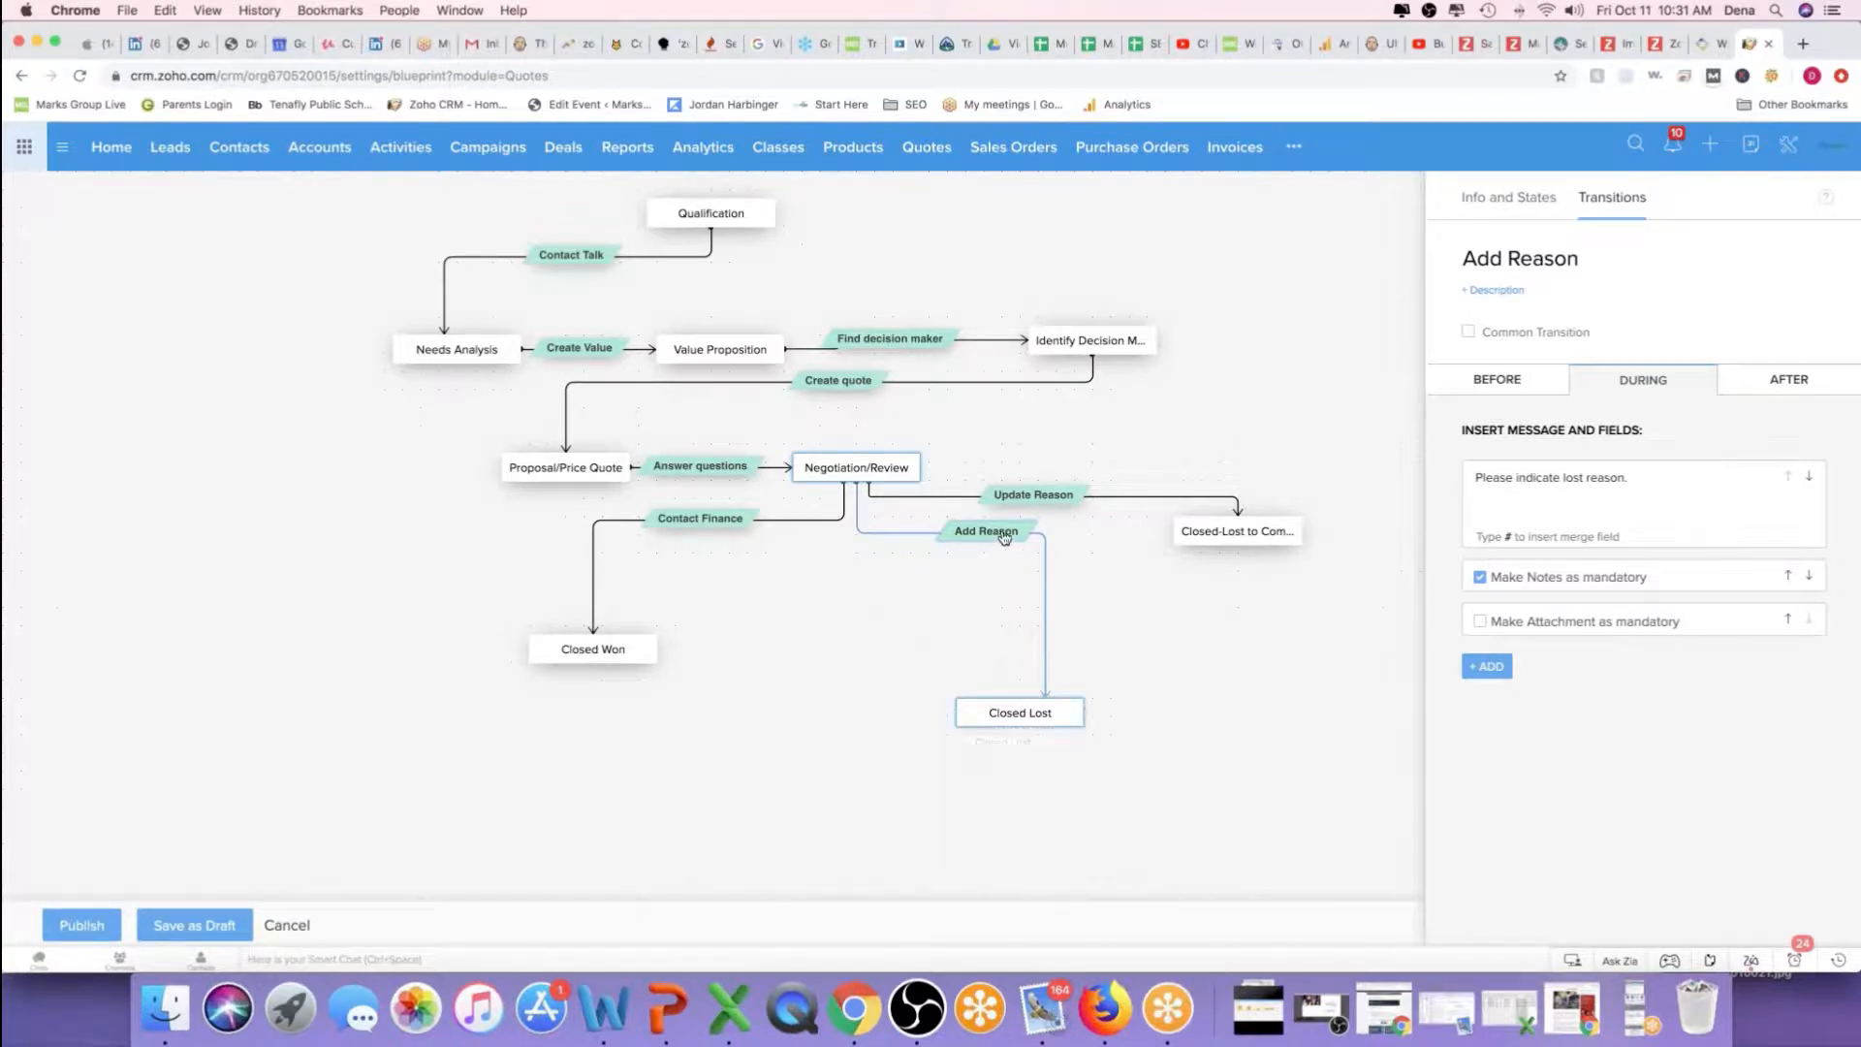
Make Add Reason a common transition for all states except Closed-Lost to Competition and Identify Decision Makers, and deselect it
click(1468, 333)
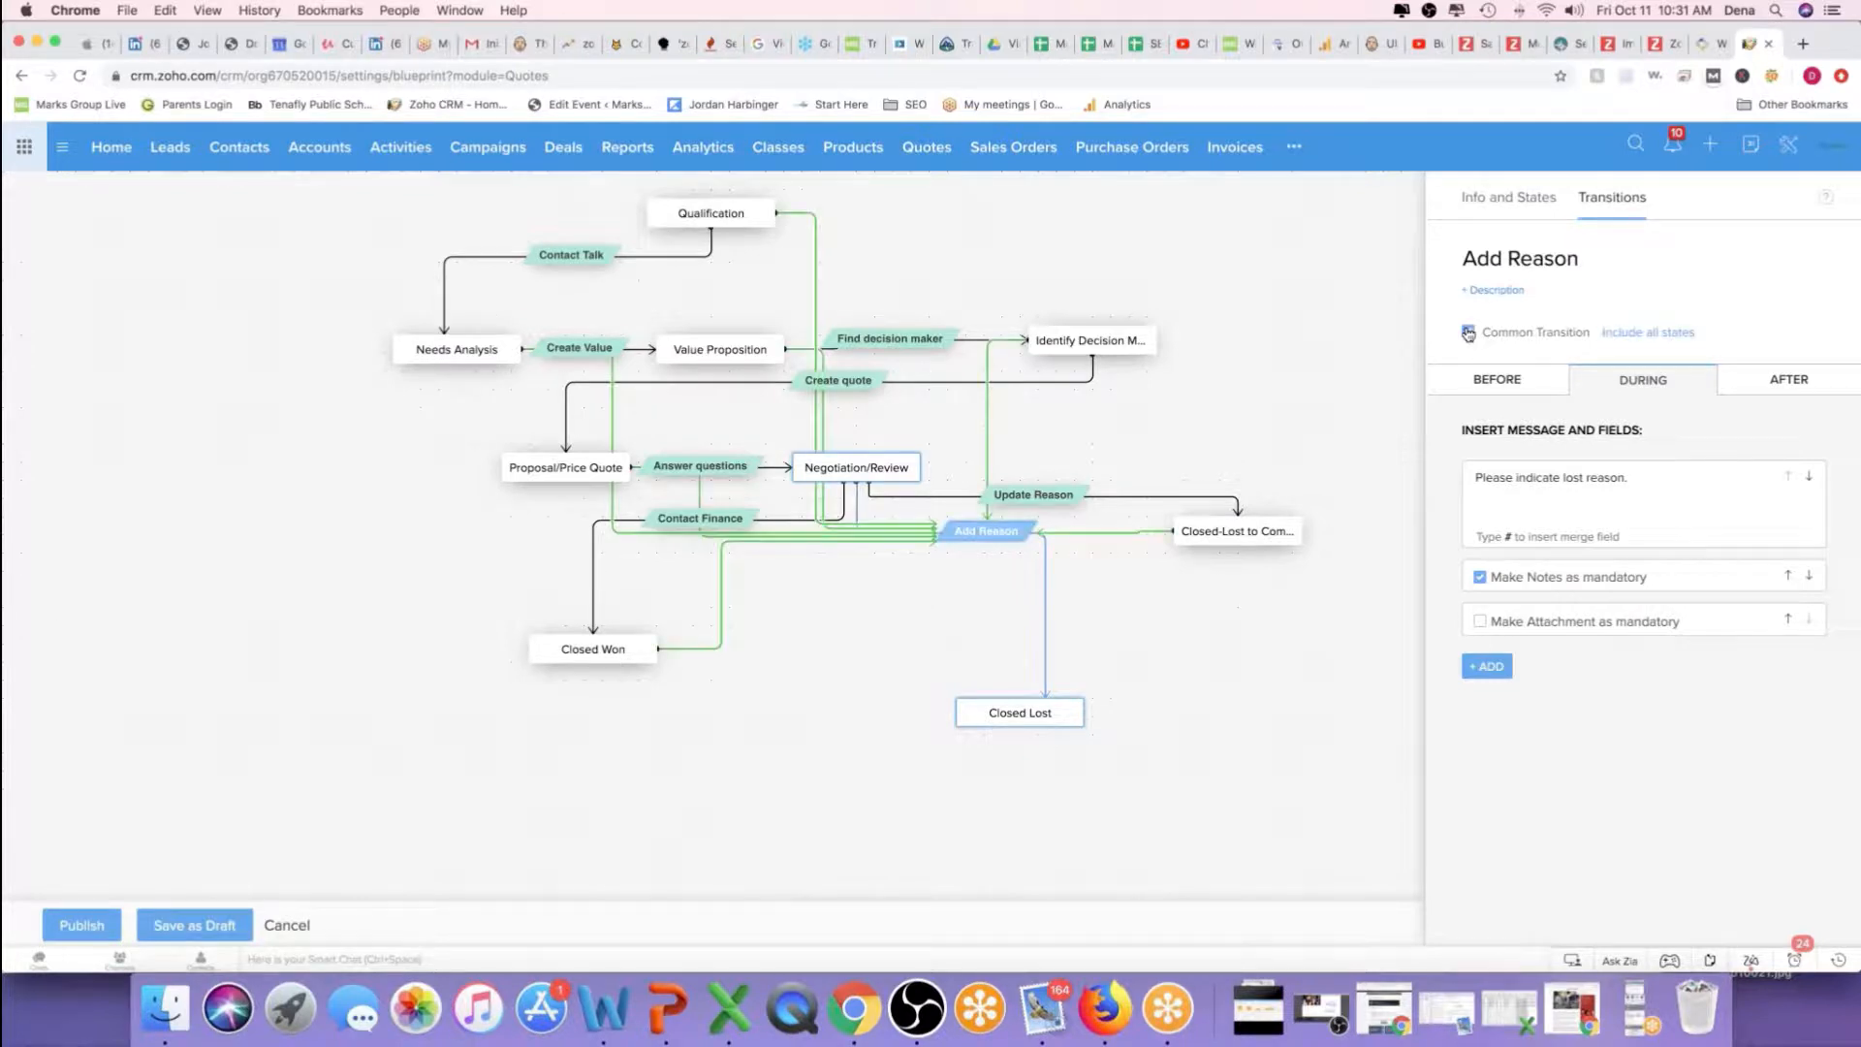
click(1470, 333)
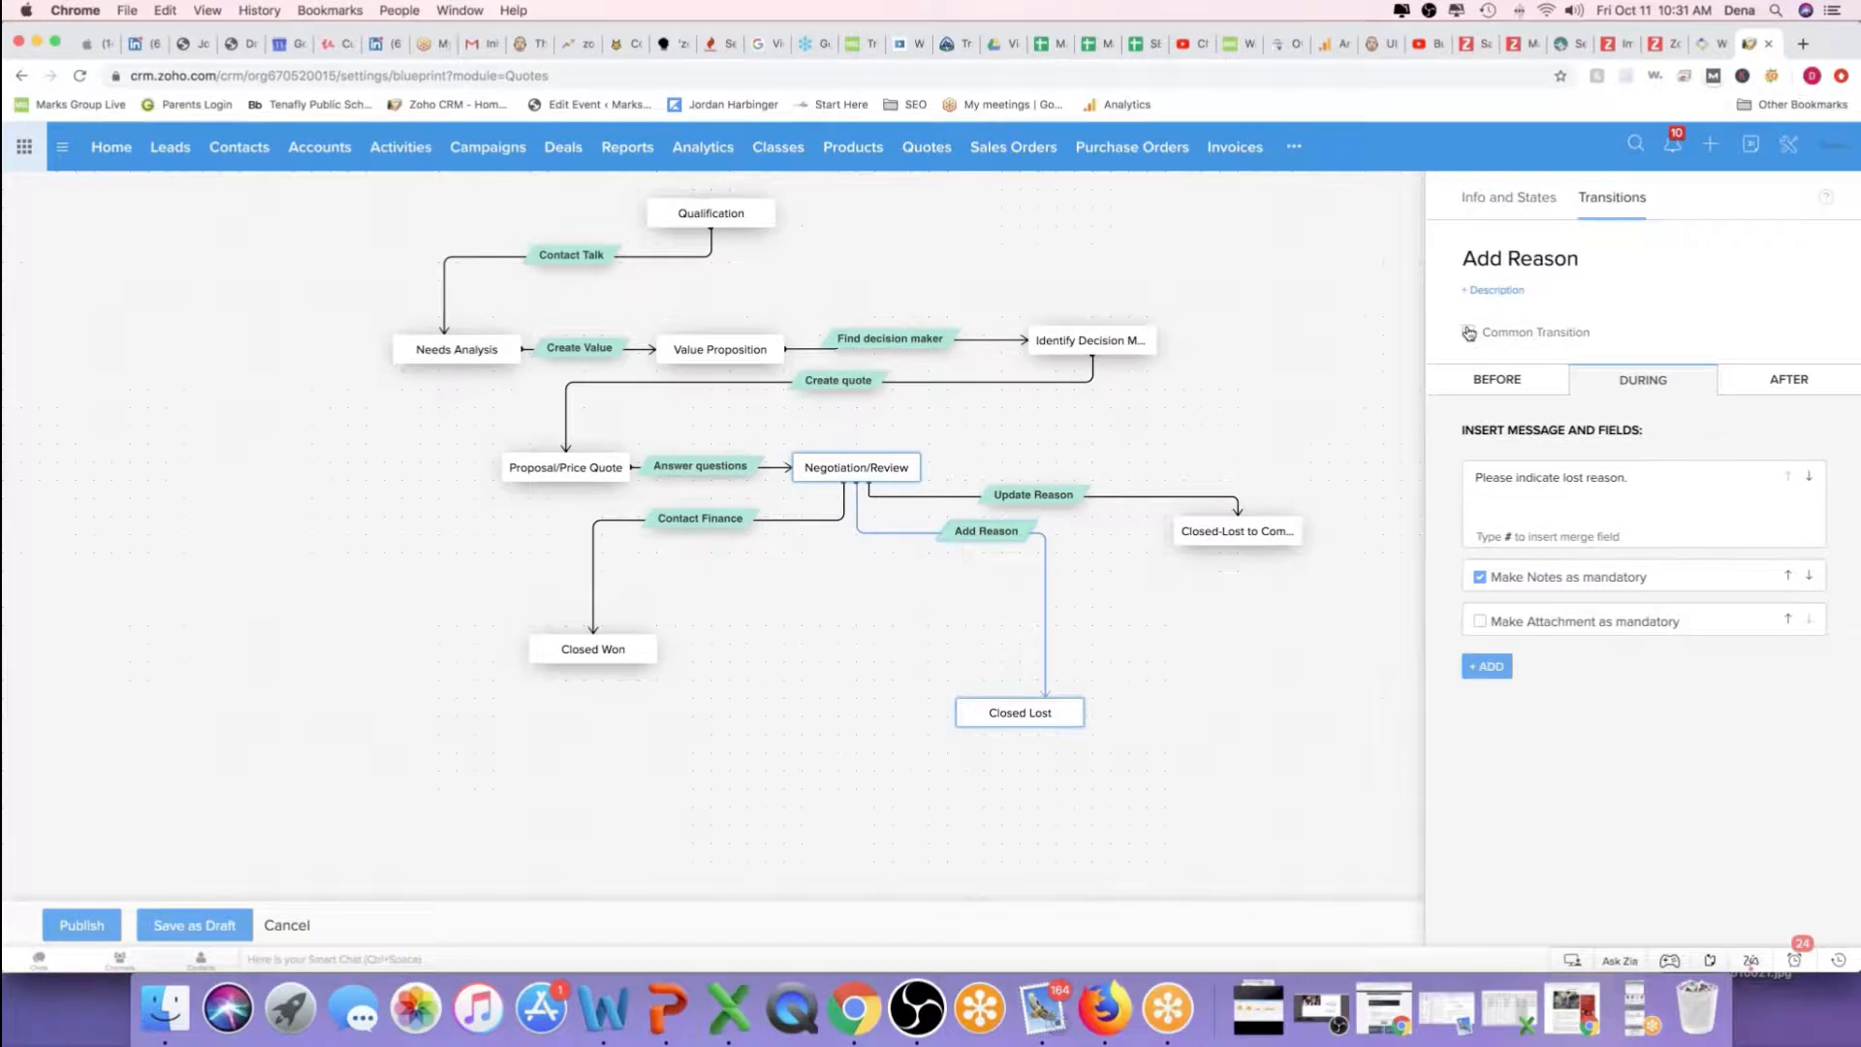
click(1469, 334)
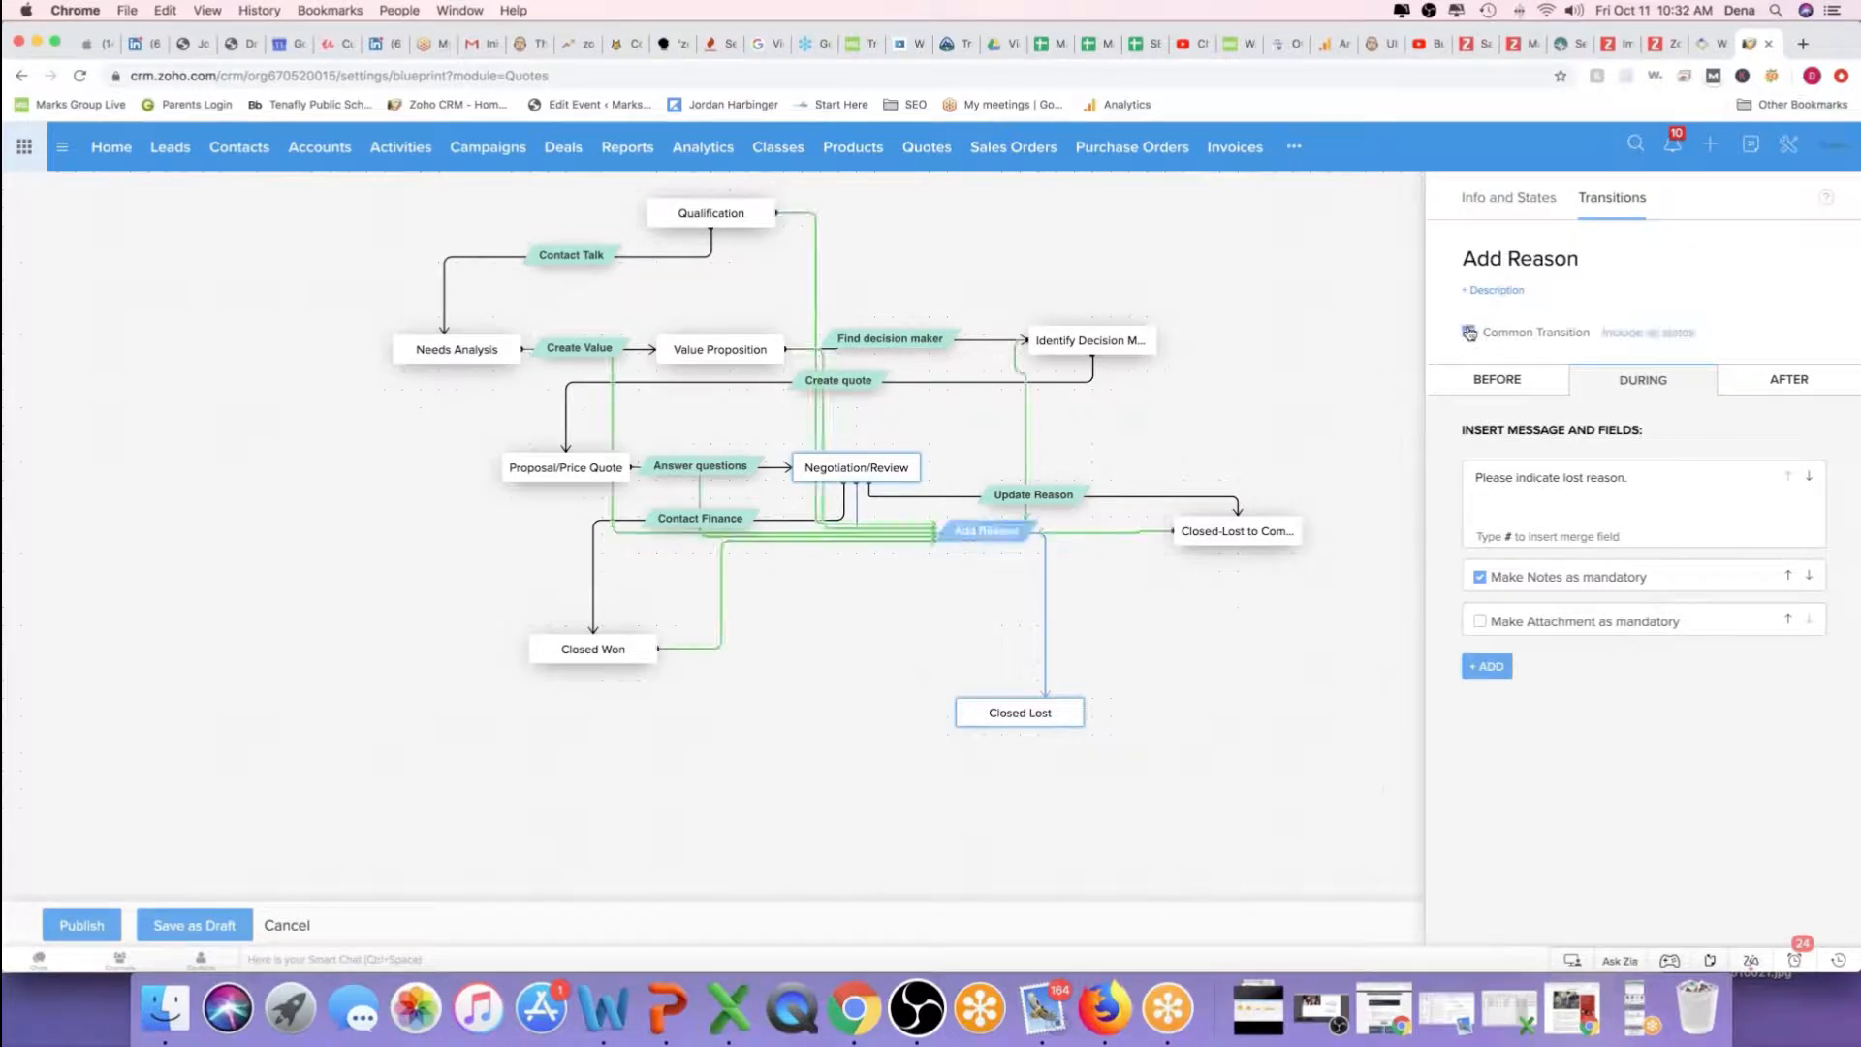
click(1469, 334)
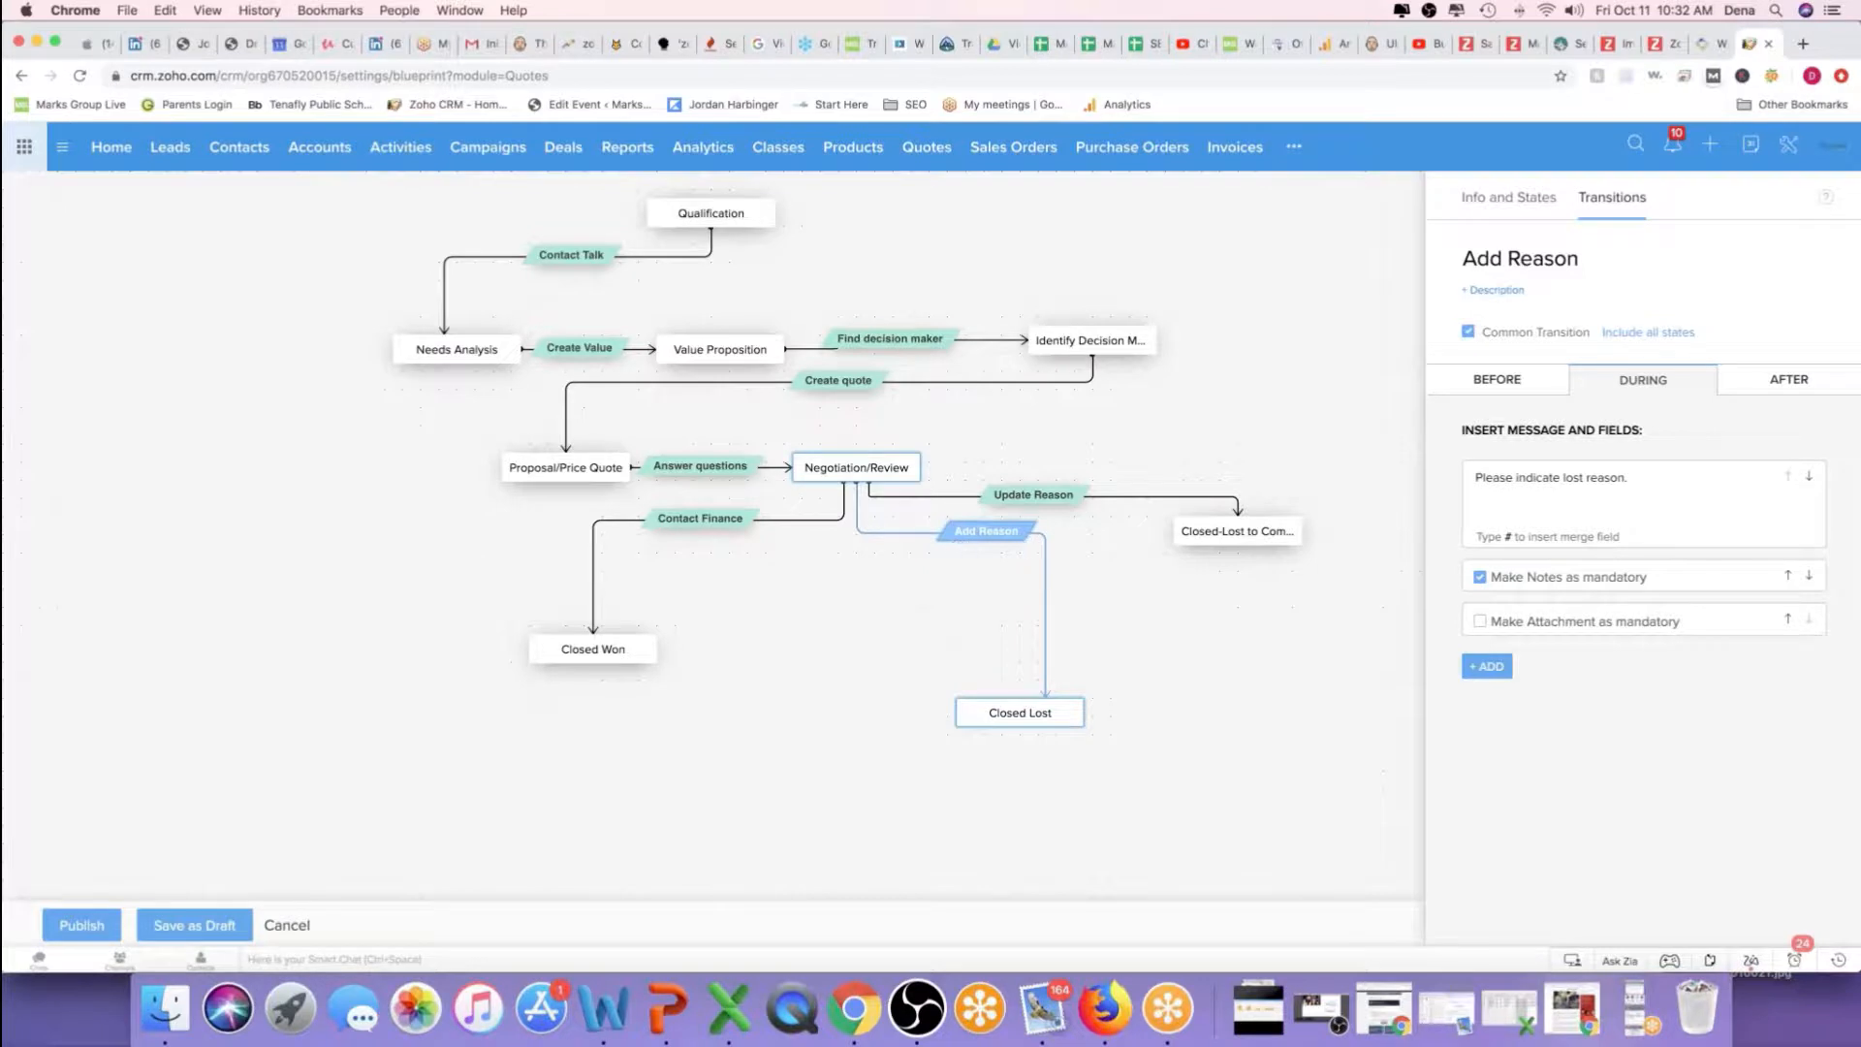
click(1640, 336)
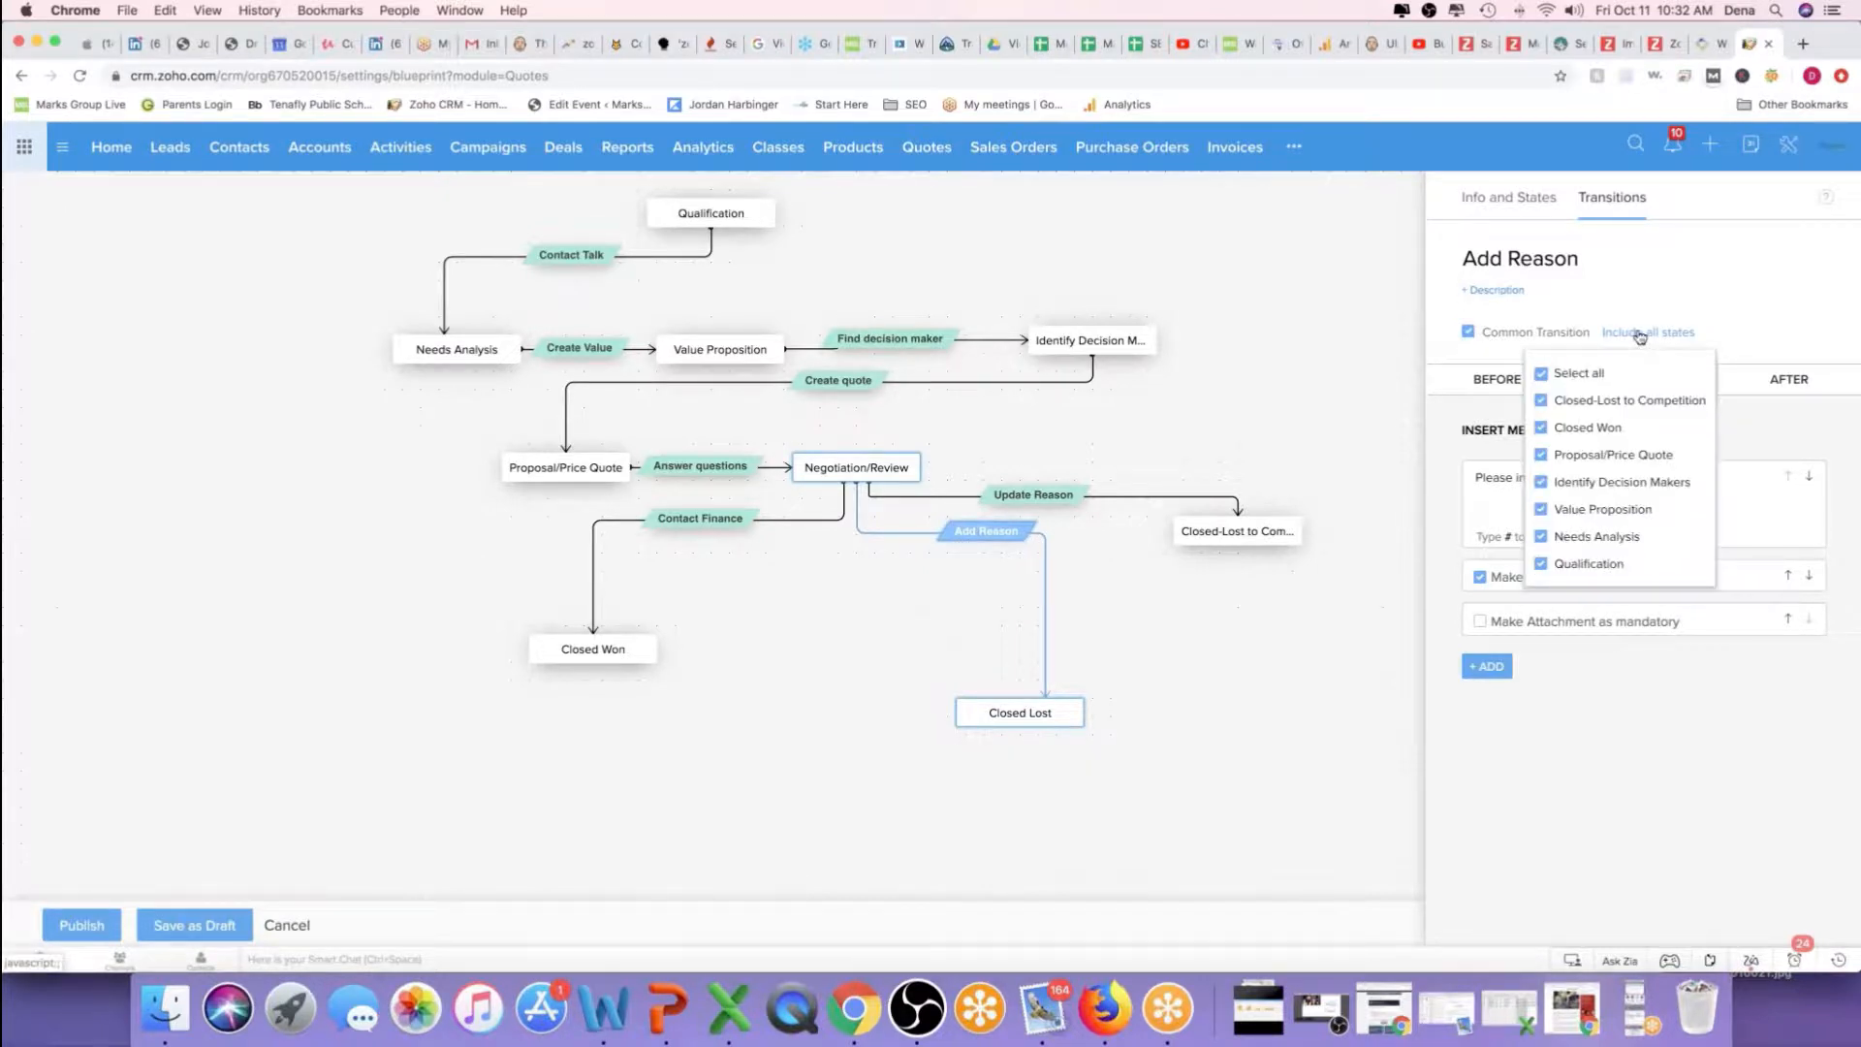
click(1541, 402)
click(1541, 484)
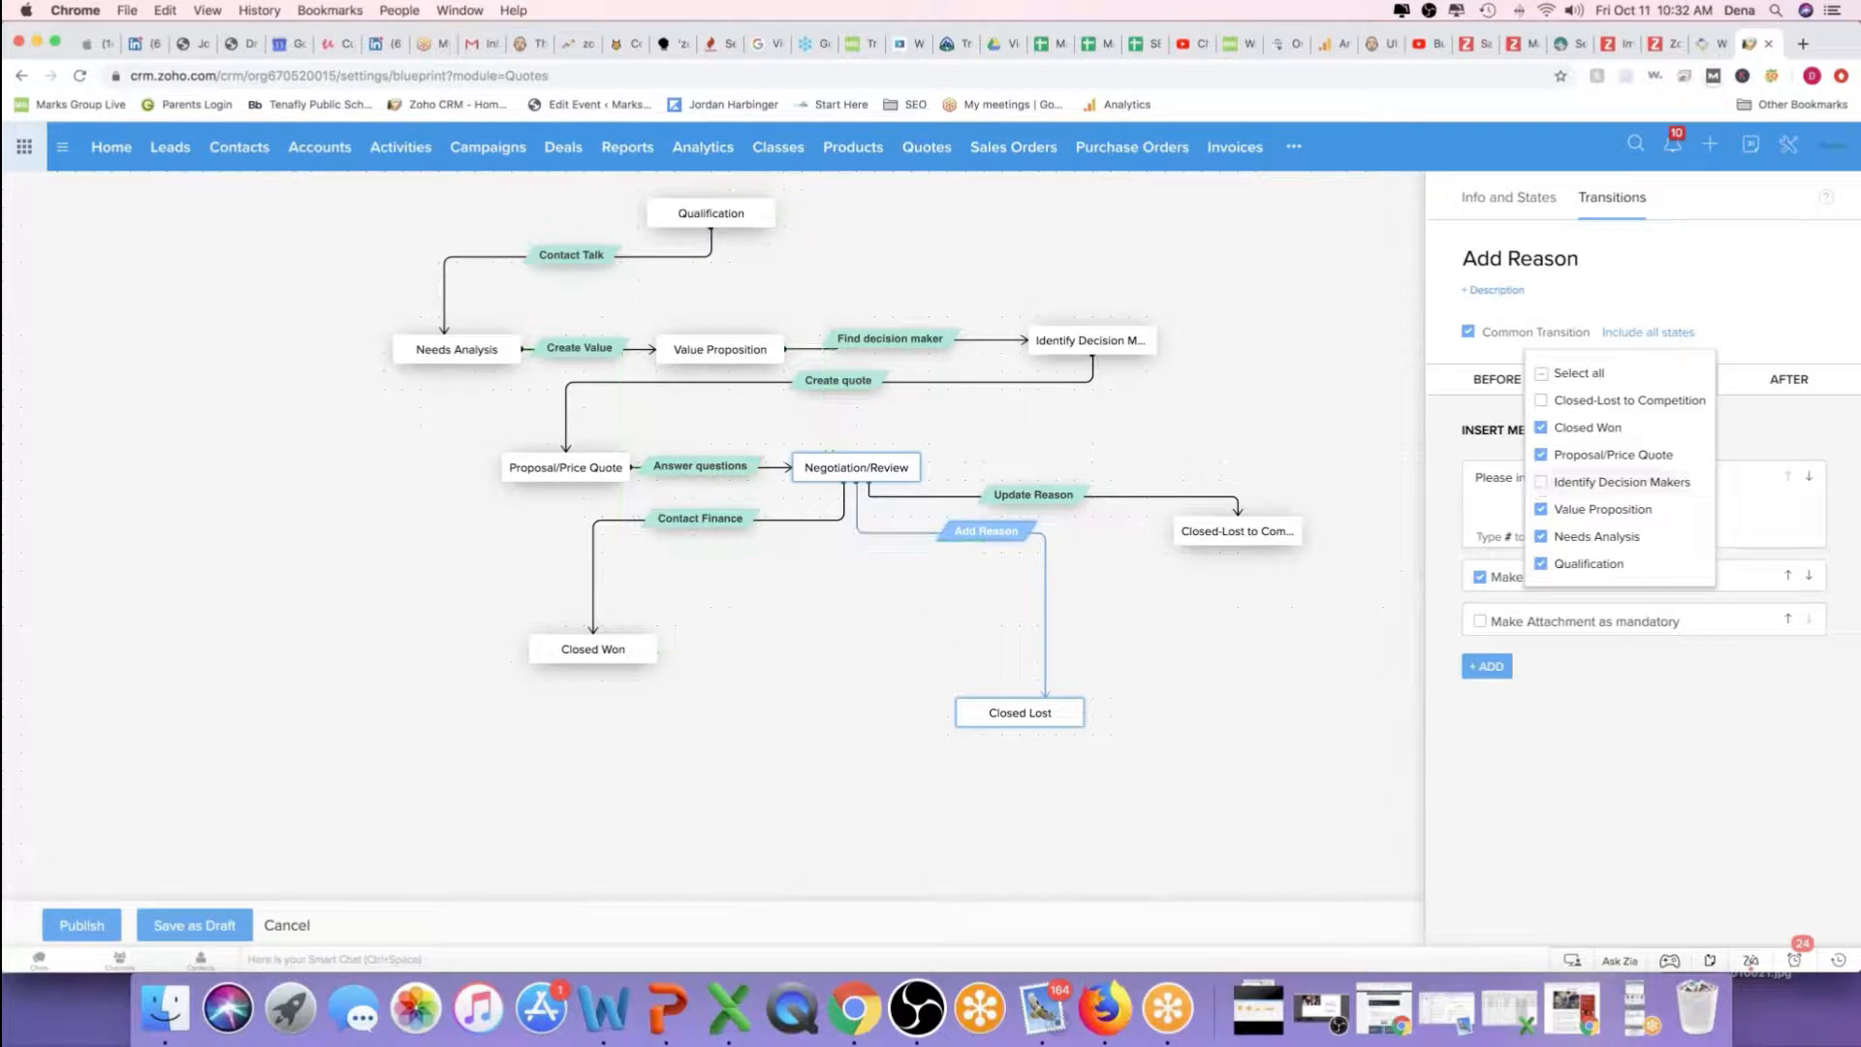
click(1260, 679)
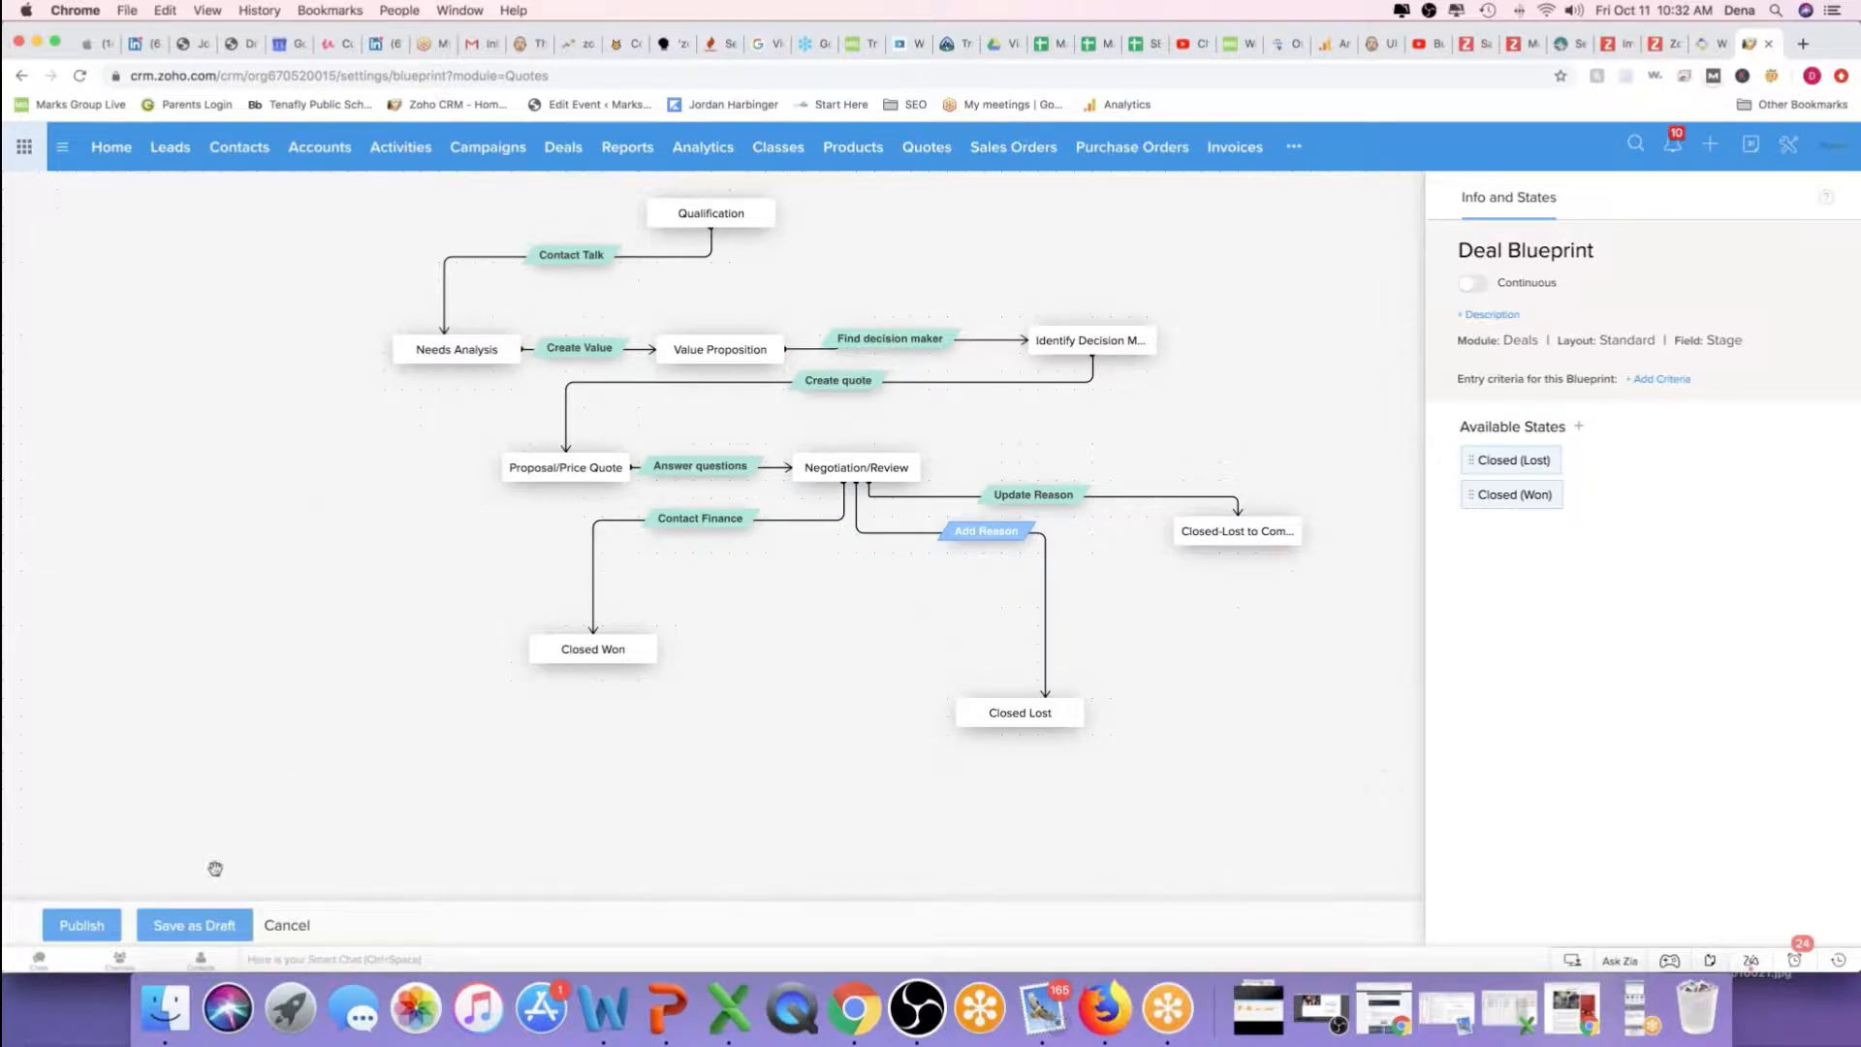
Save the Deal Blueprint as a draft, reopen it from the blueprint list and publish it
click(176, 930)
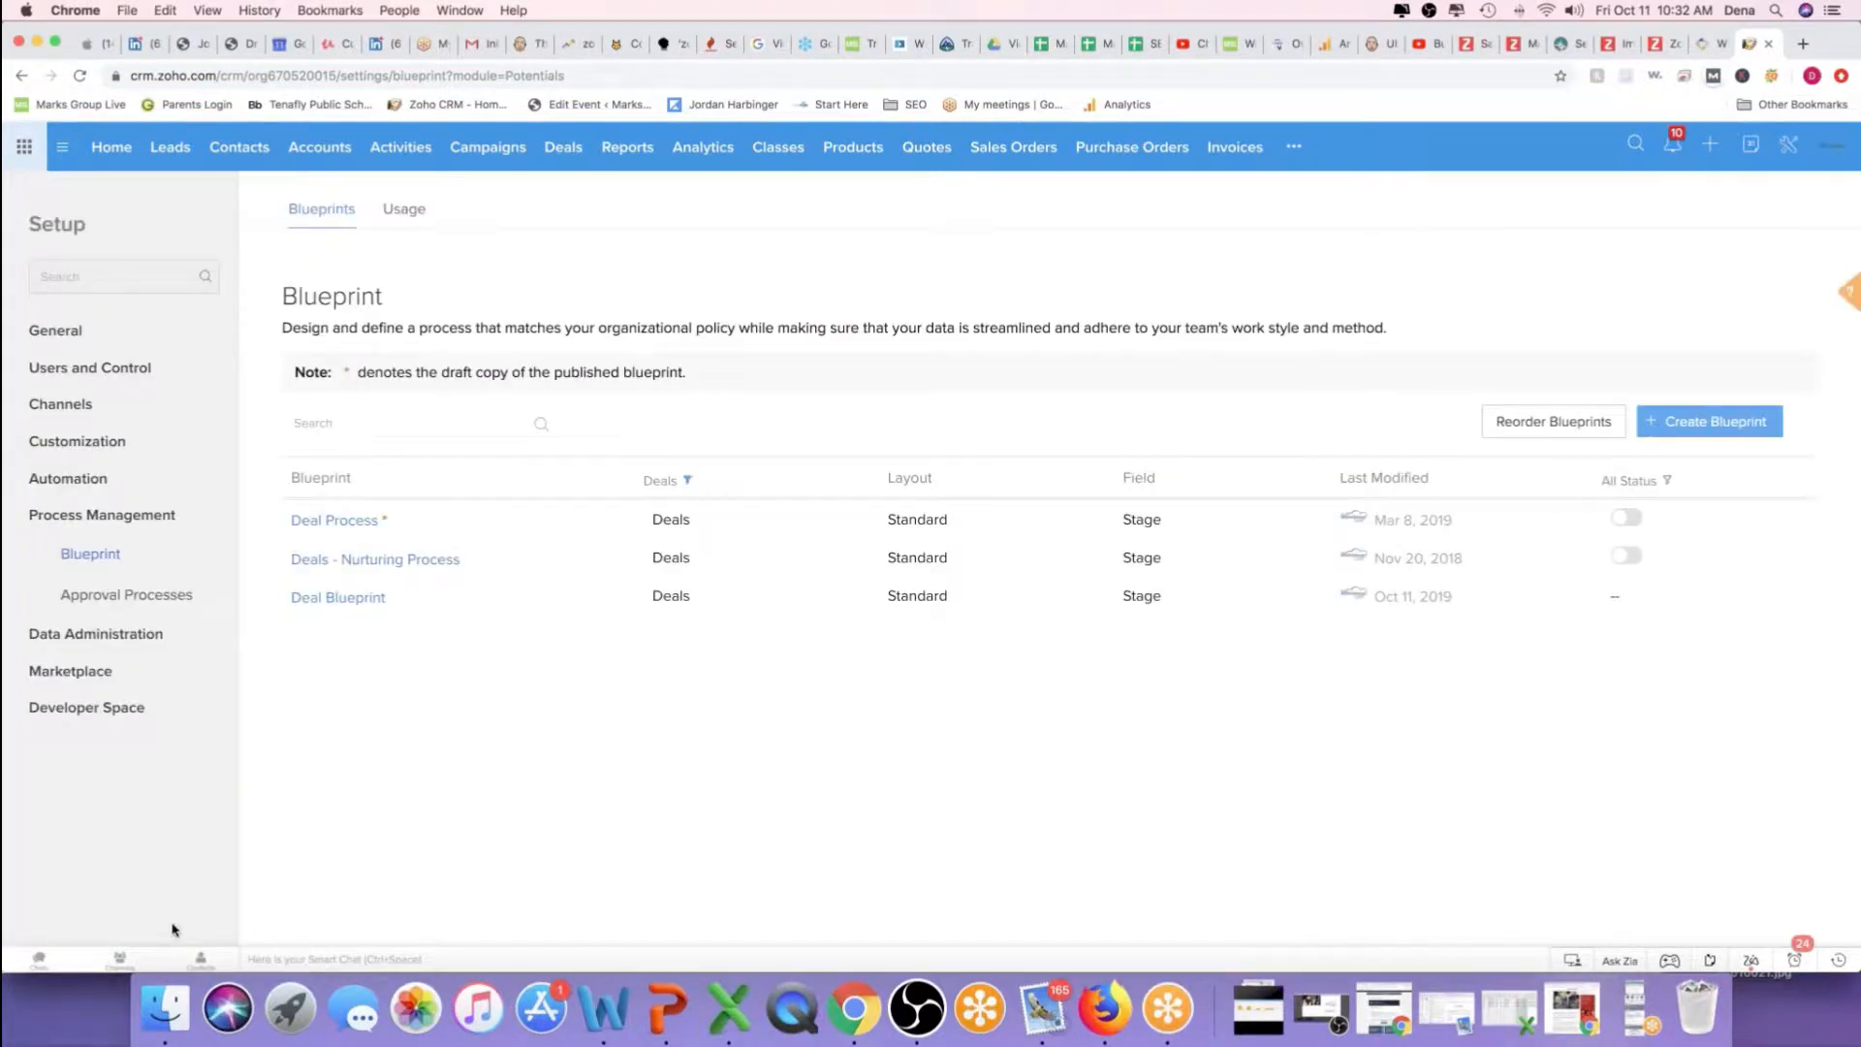
click(333, 603)
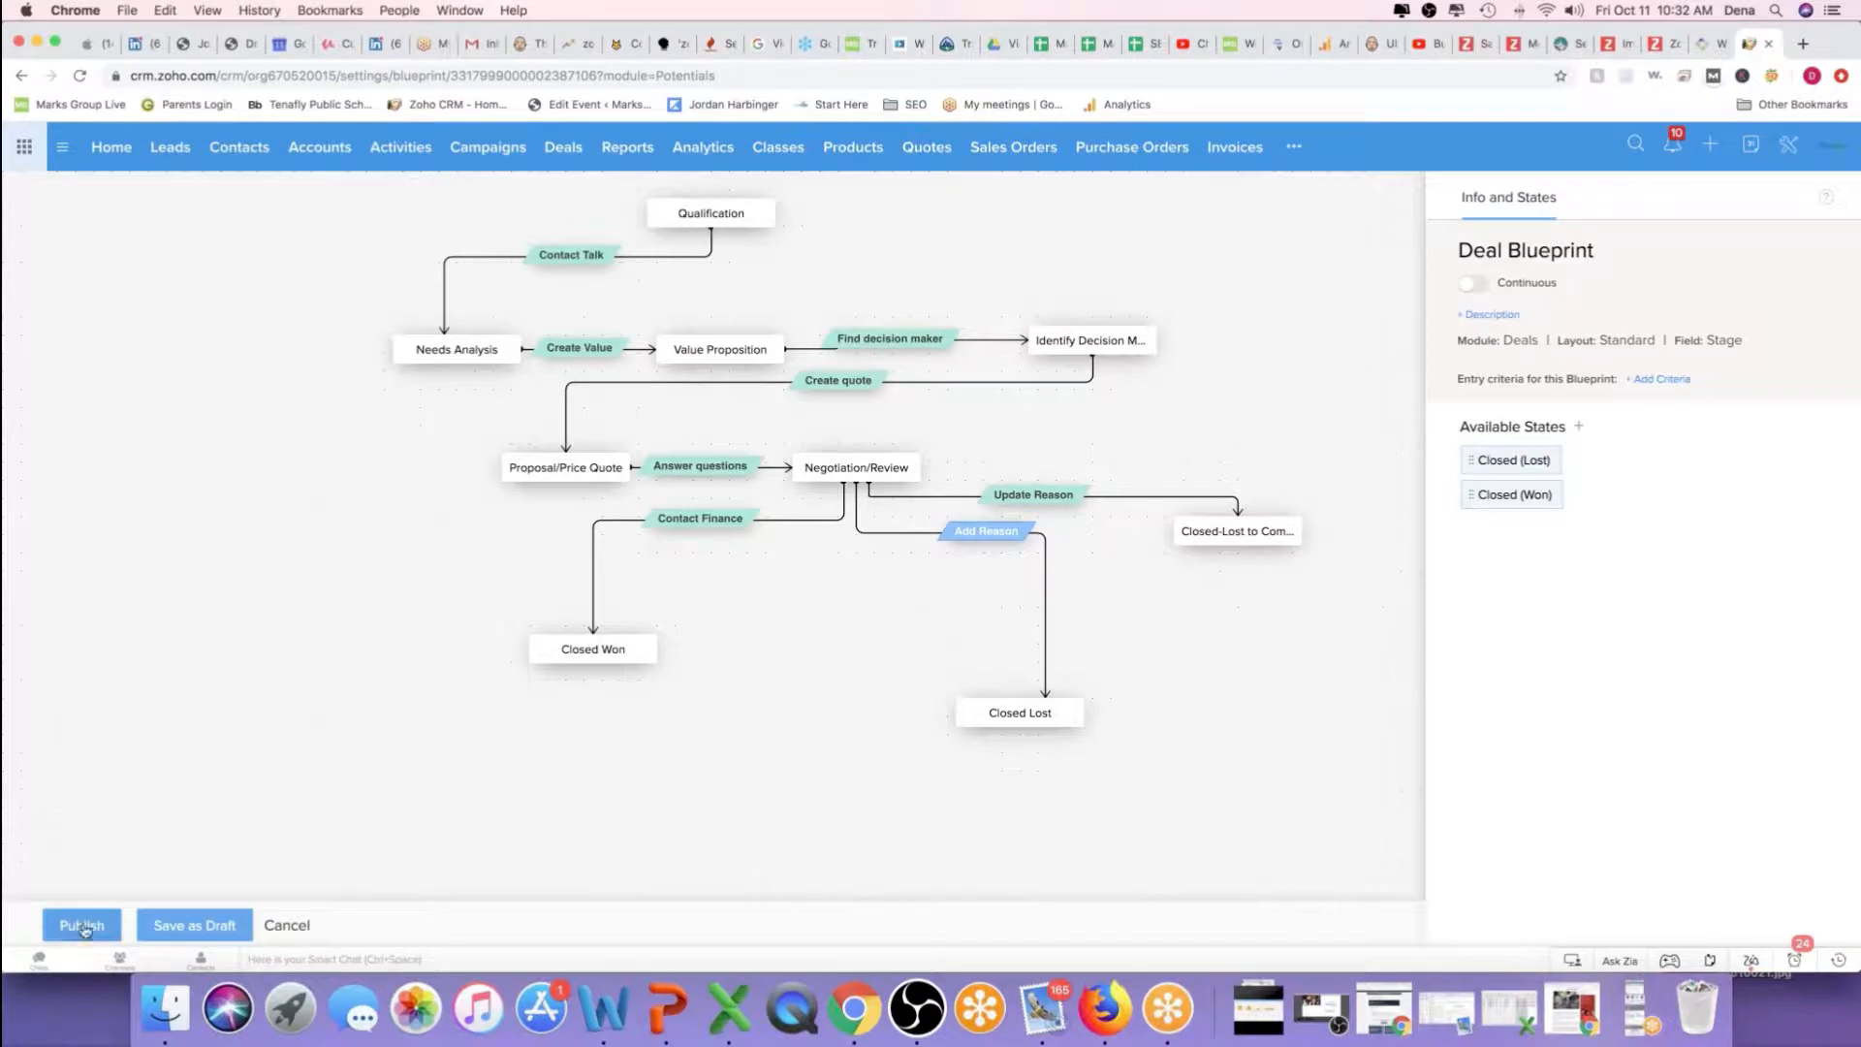
click(82, 926)
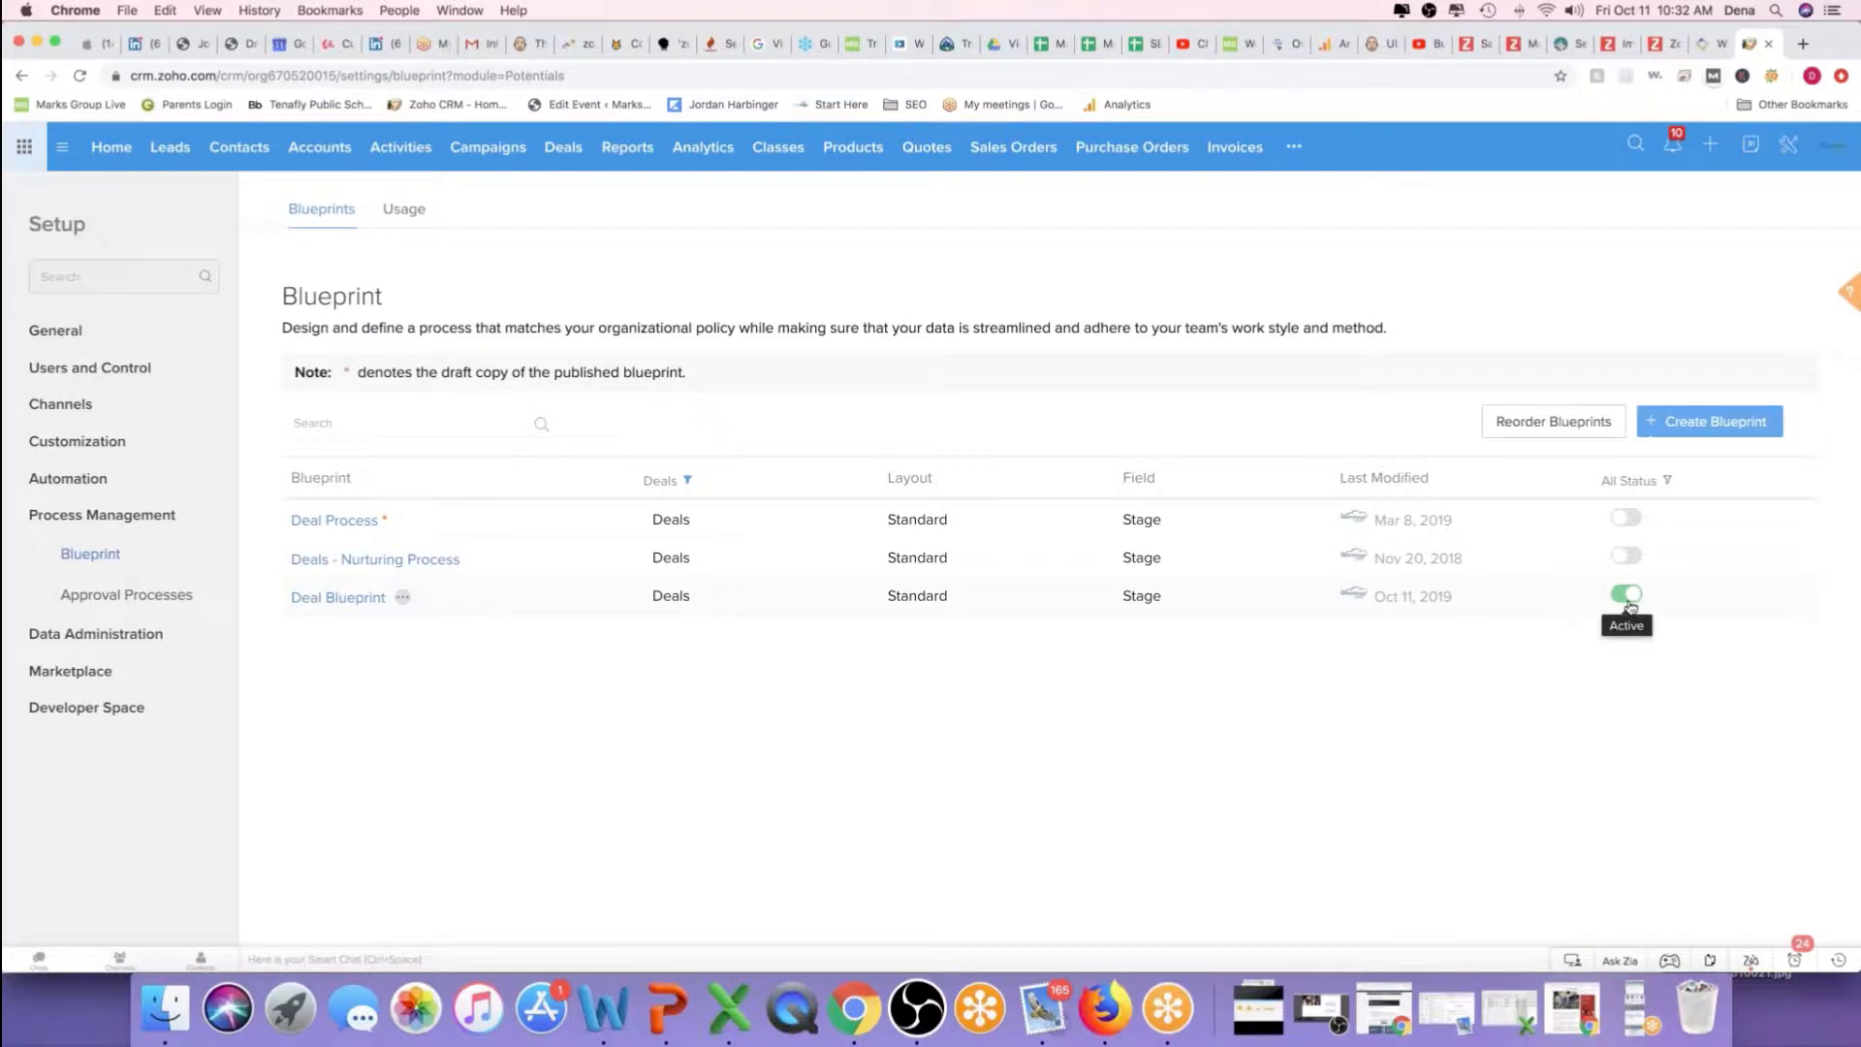
click(1638, 1005)
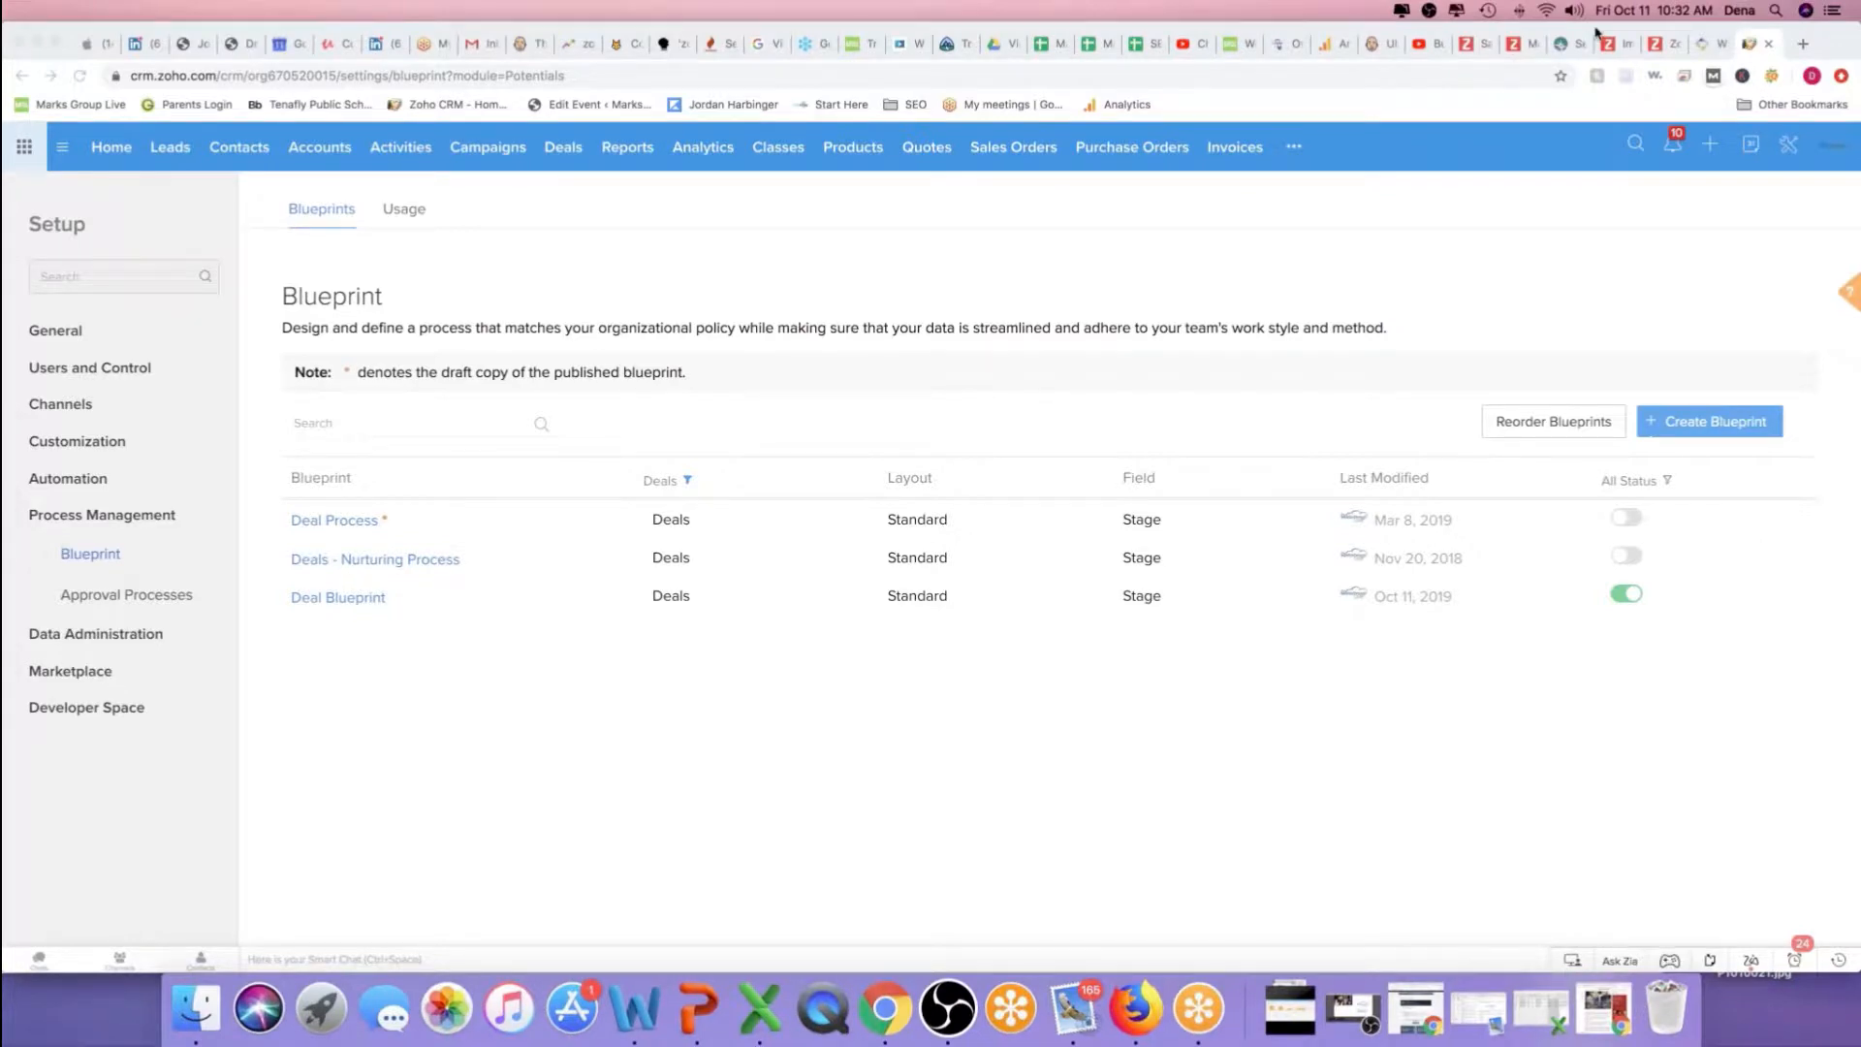
click(566, 151)
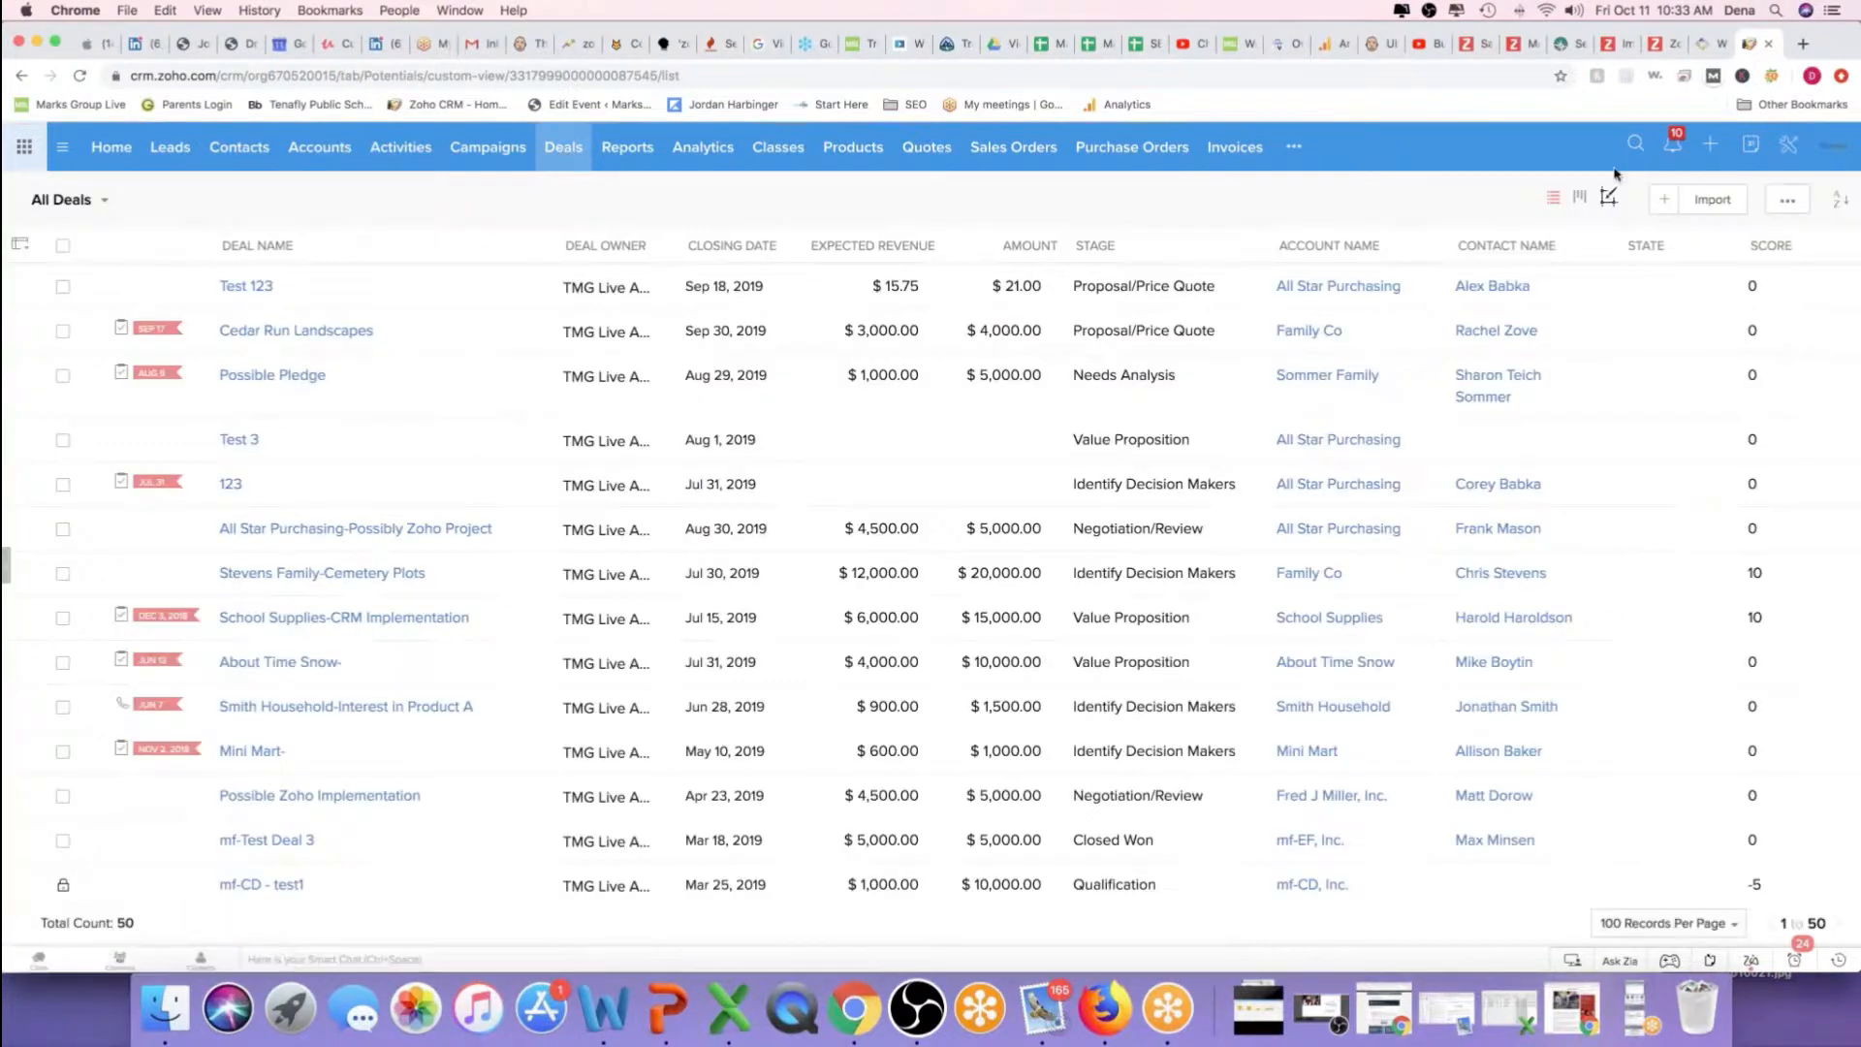
click(1665, 200)
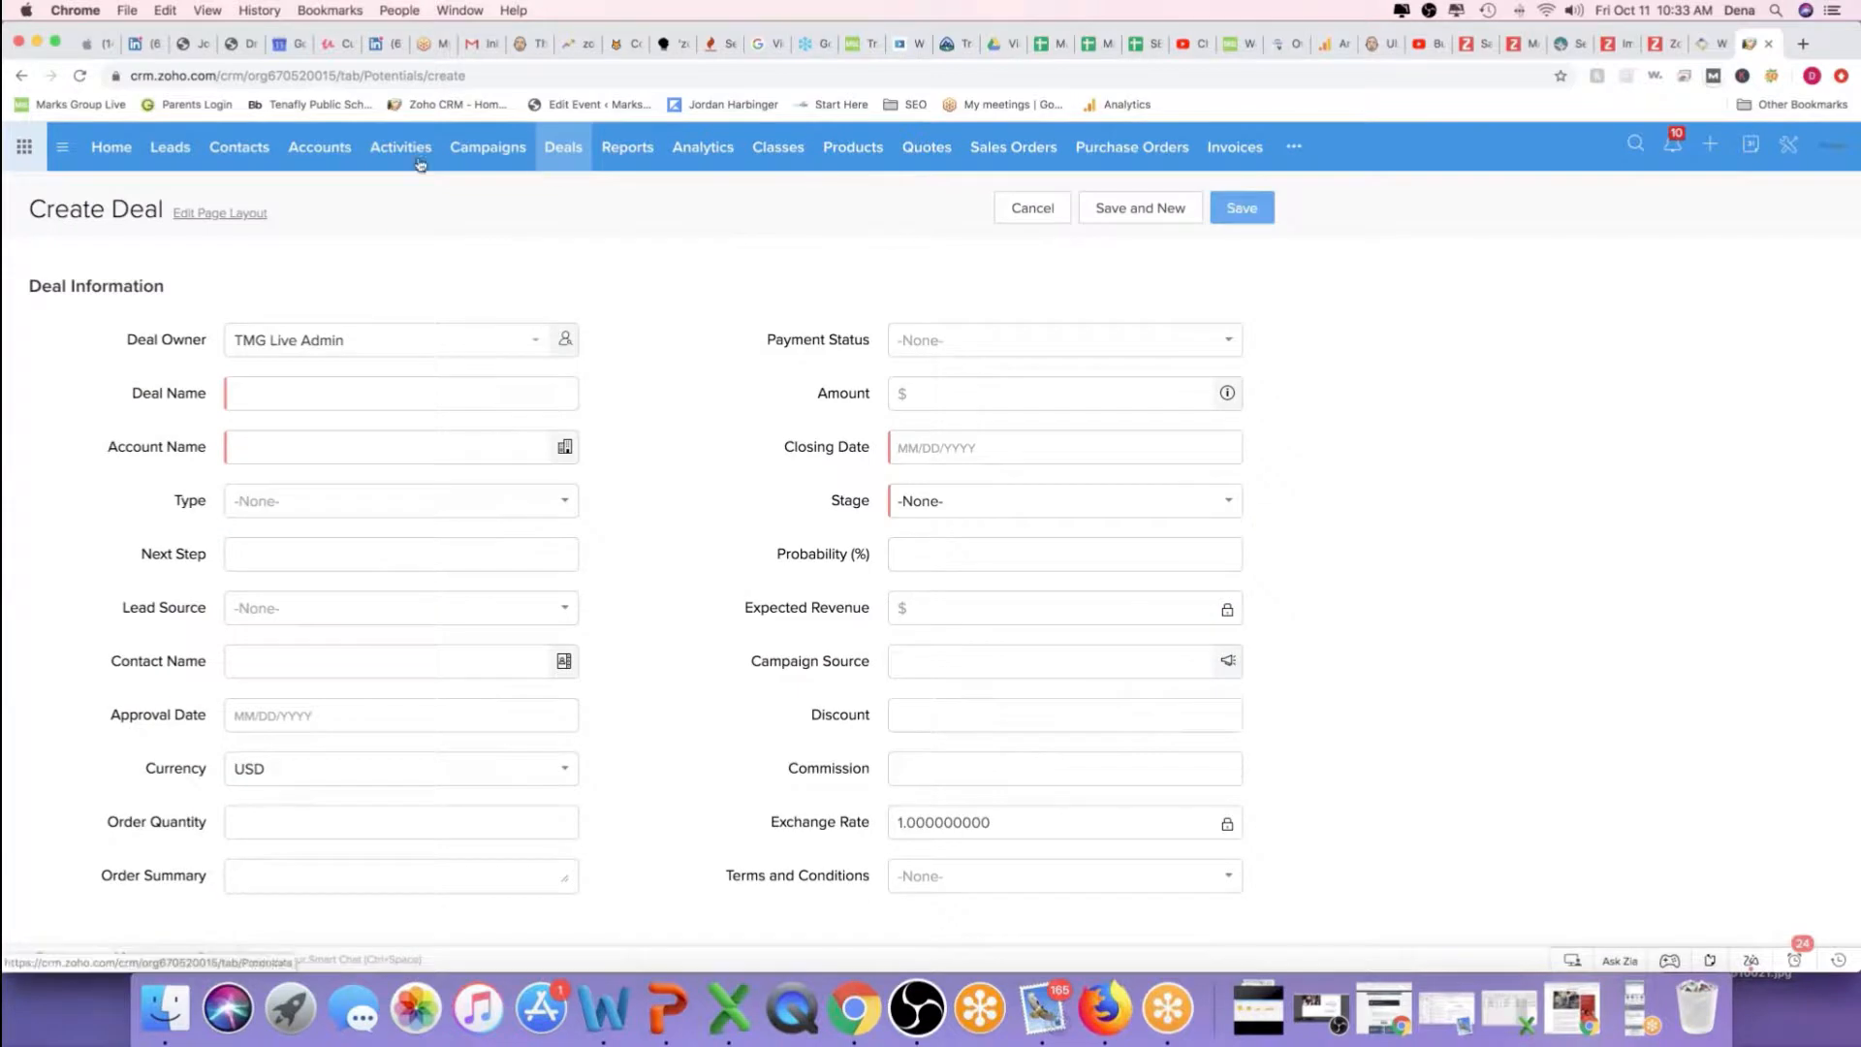
Open the Family Co account and start a new deal from its related deals
click(328, 149)
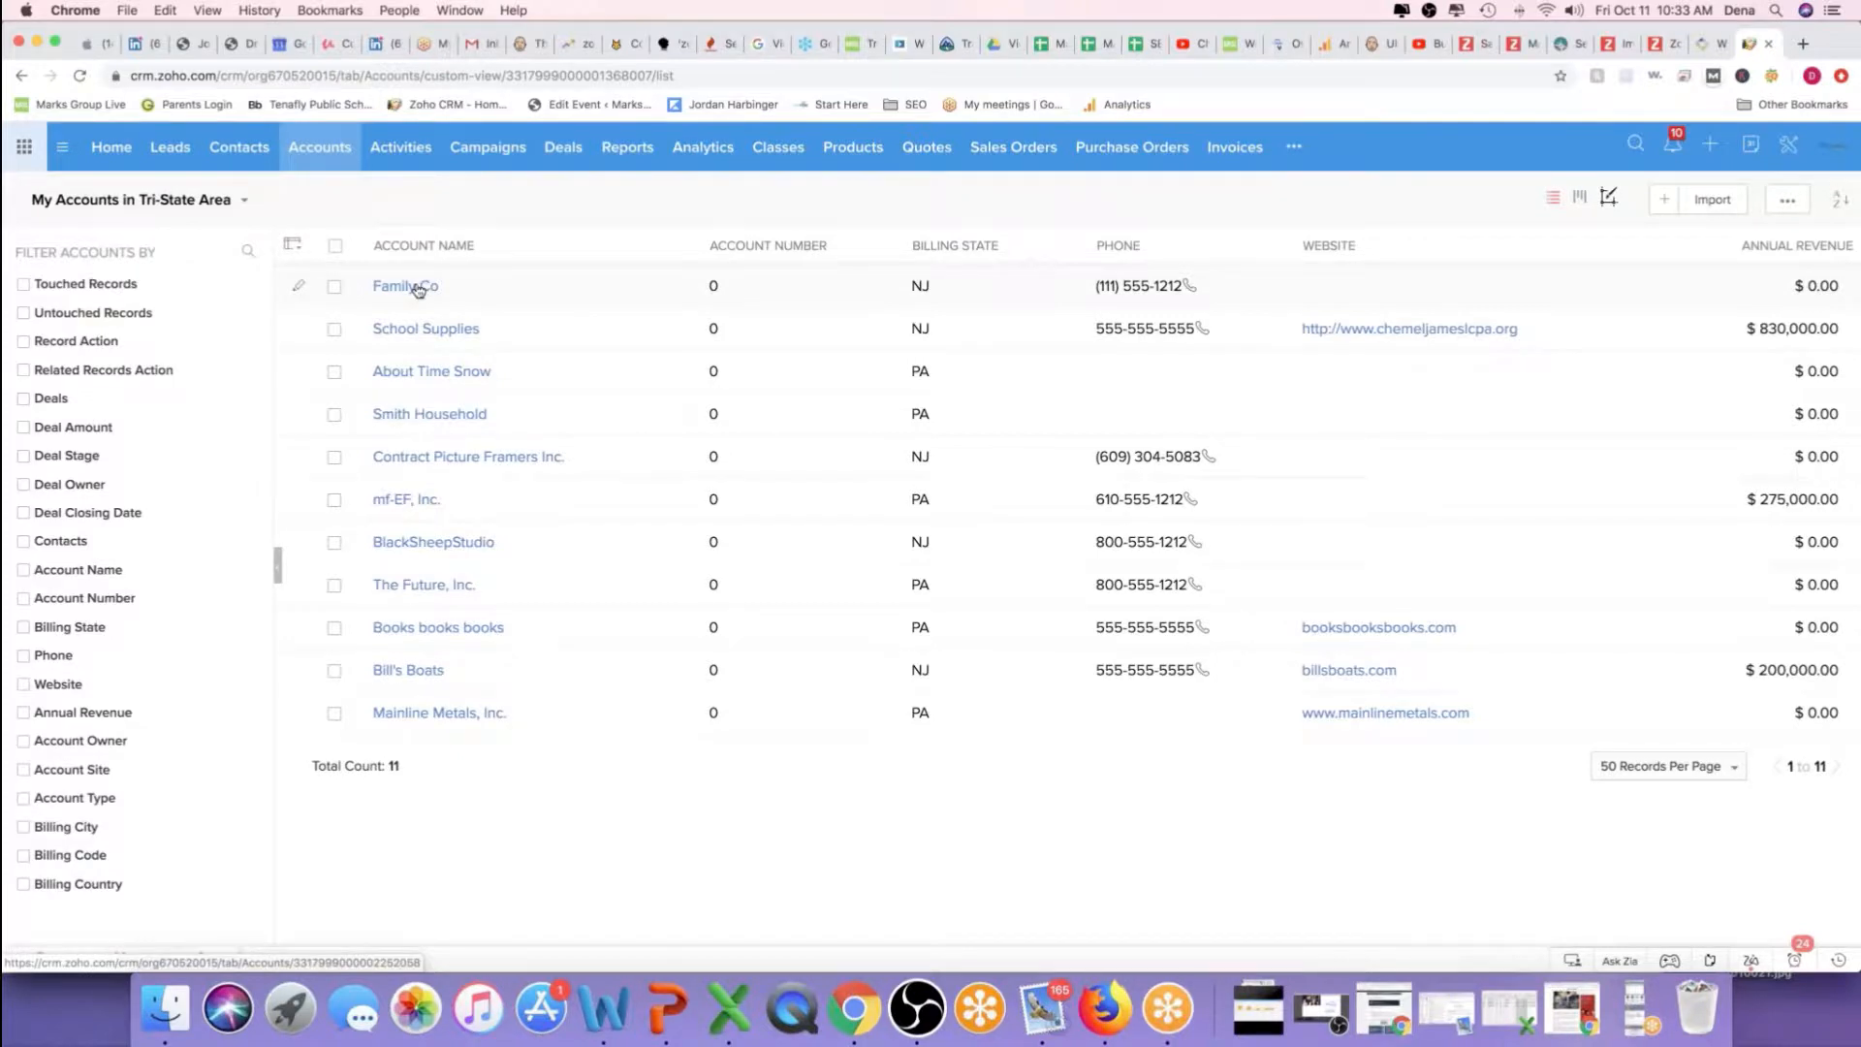
click(417, 286)
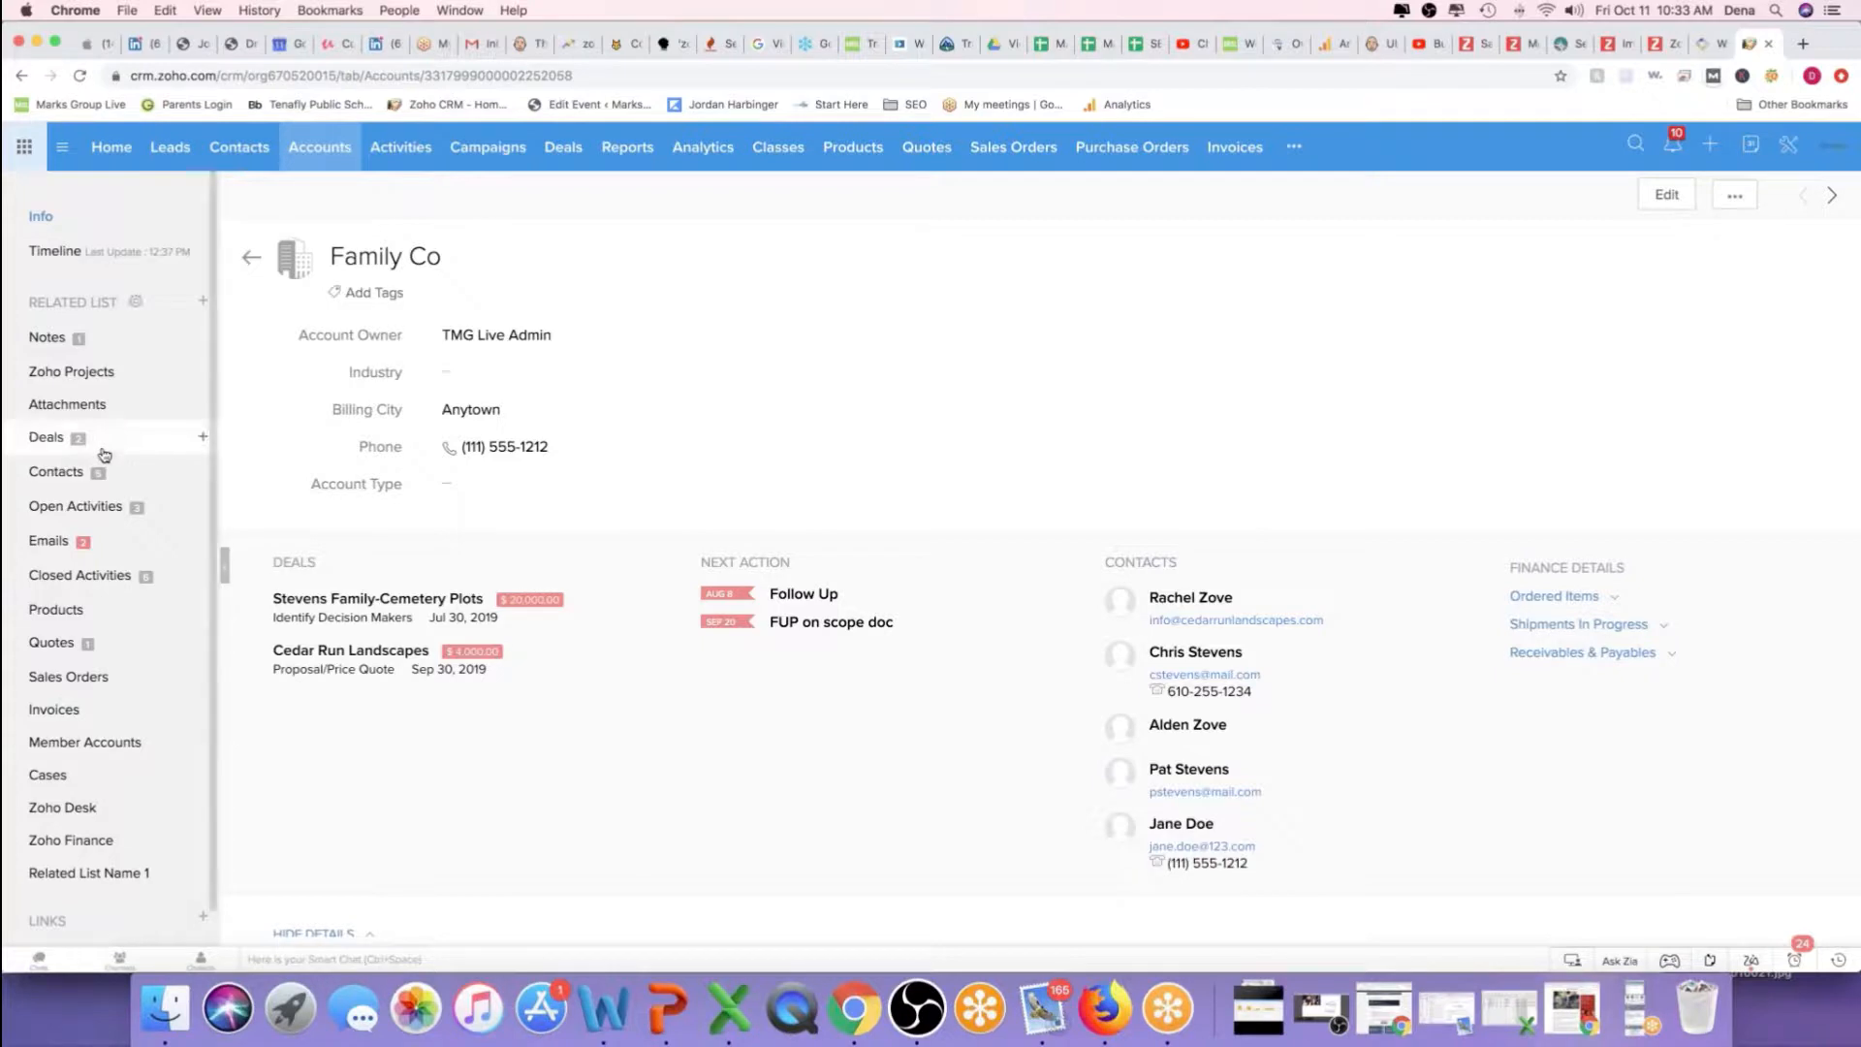
click(203, 441)
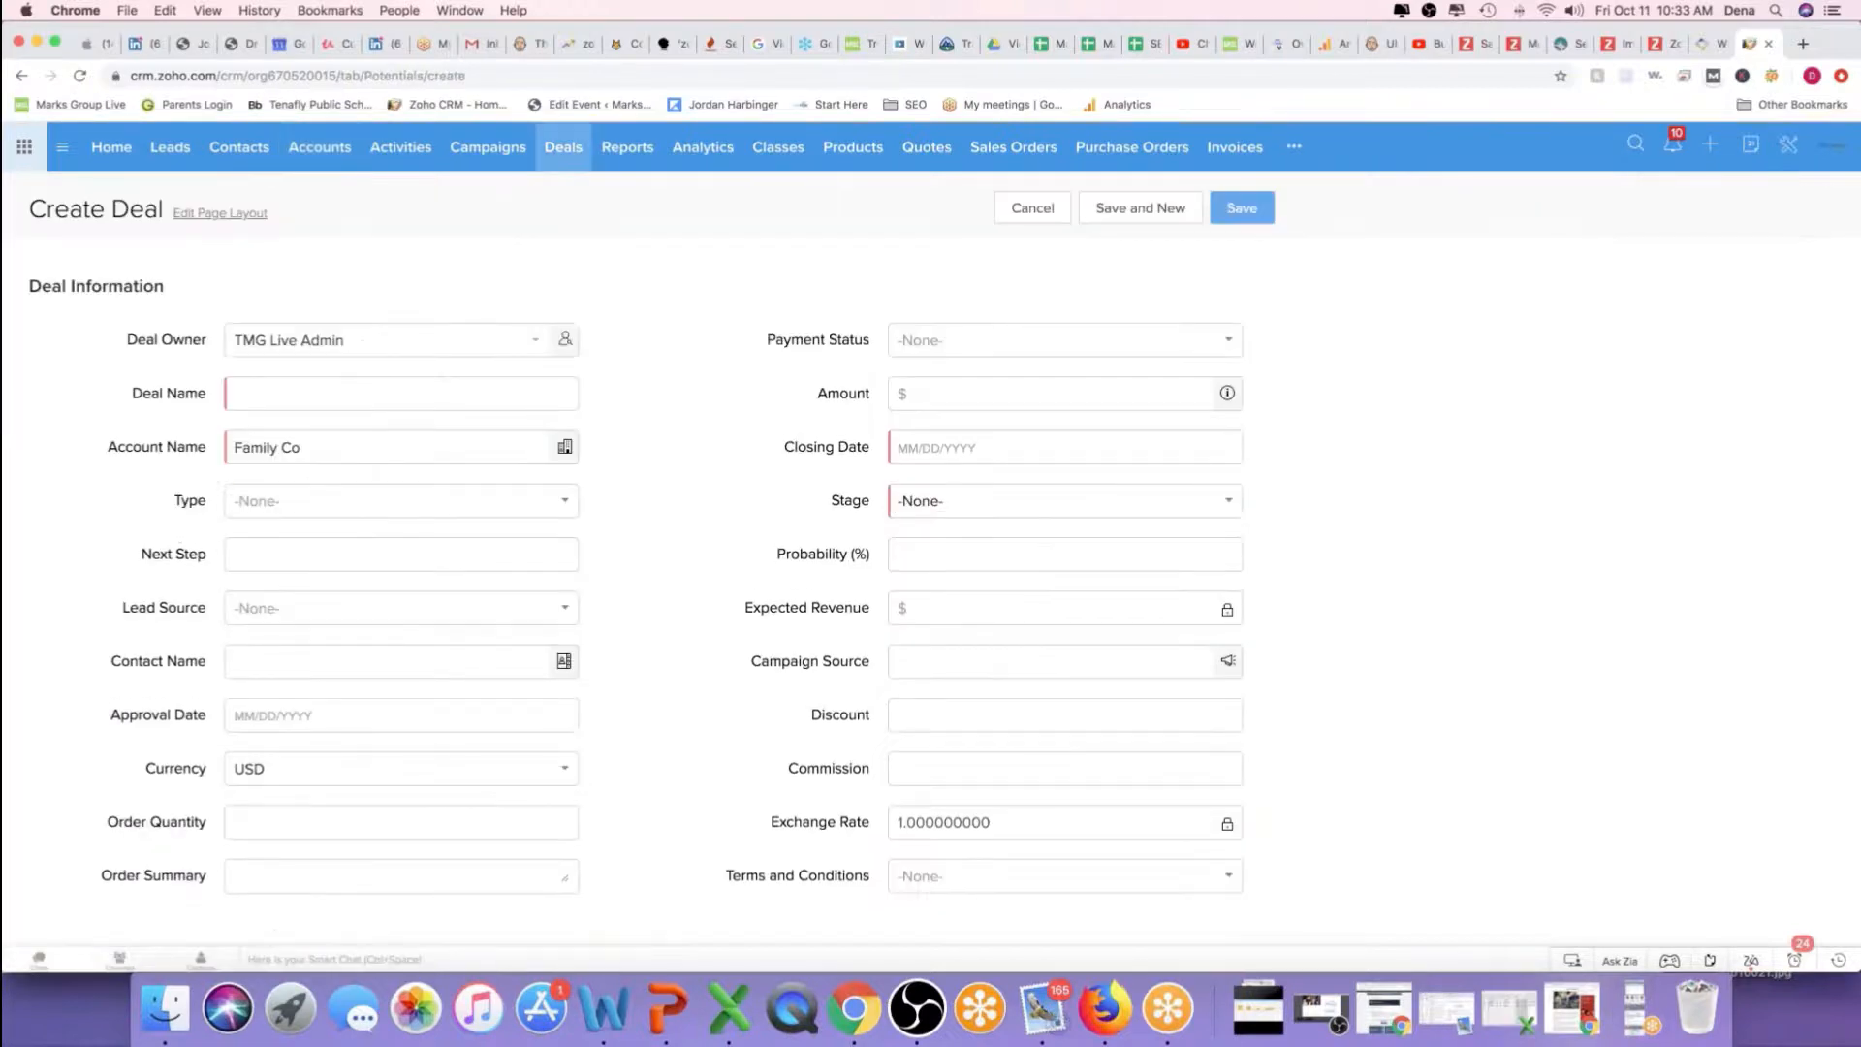
Name the deal Sample Deal, set its closing date to 10/17/2019 and its stage to Qualification, and save it
click(301, 391)
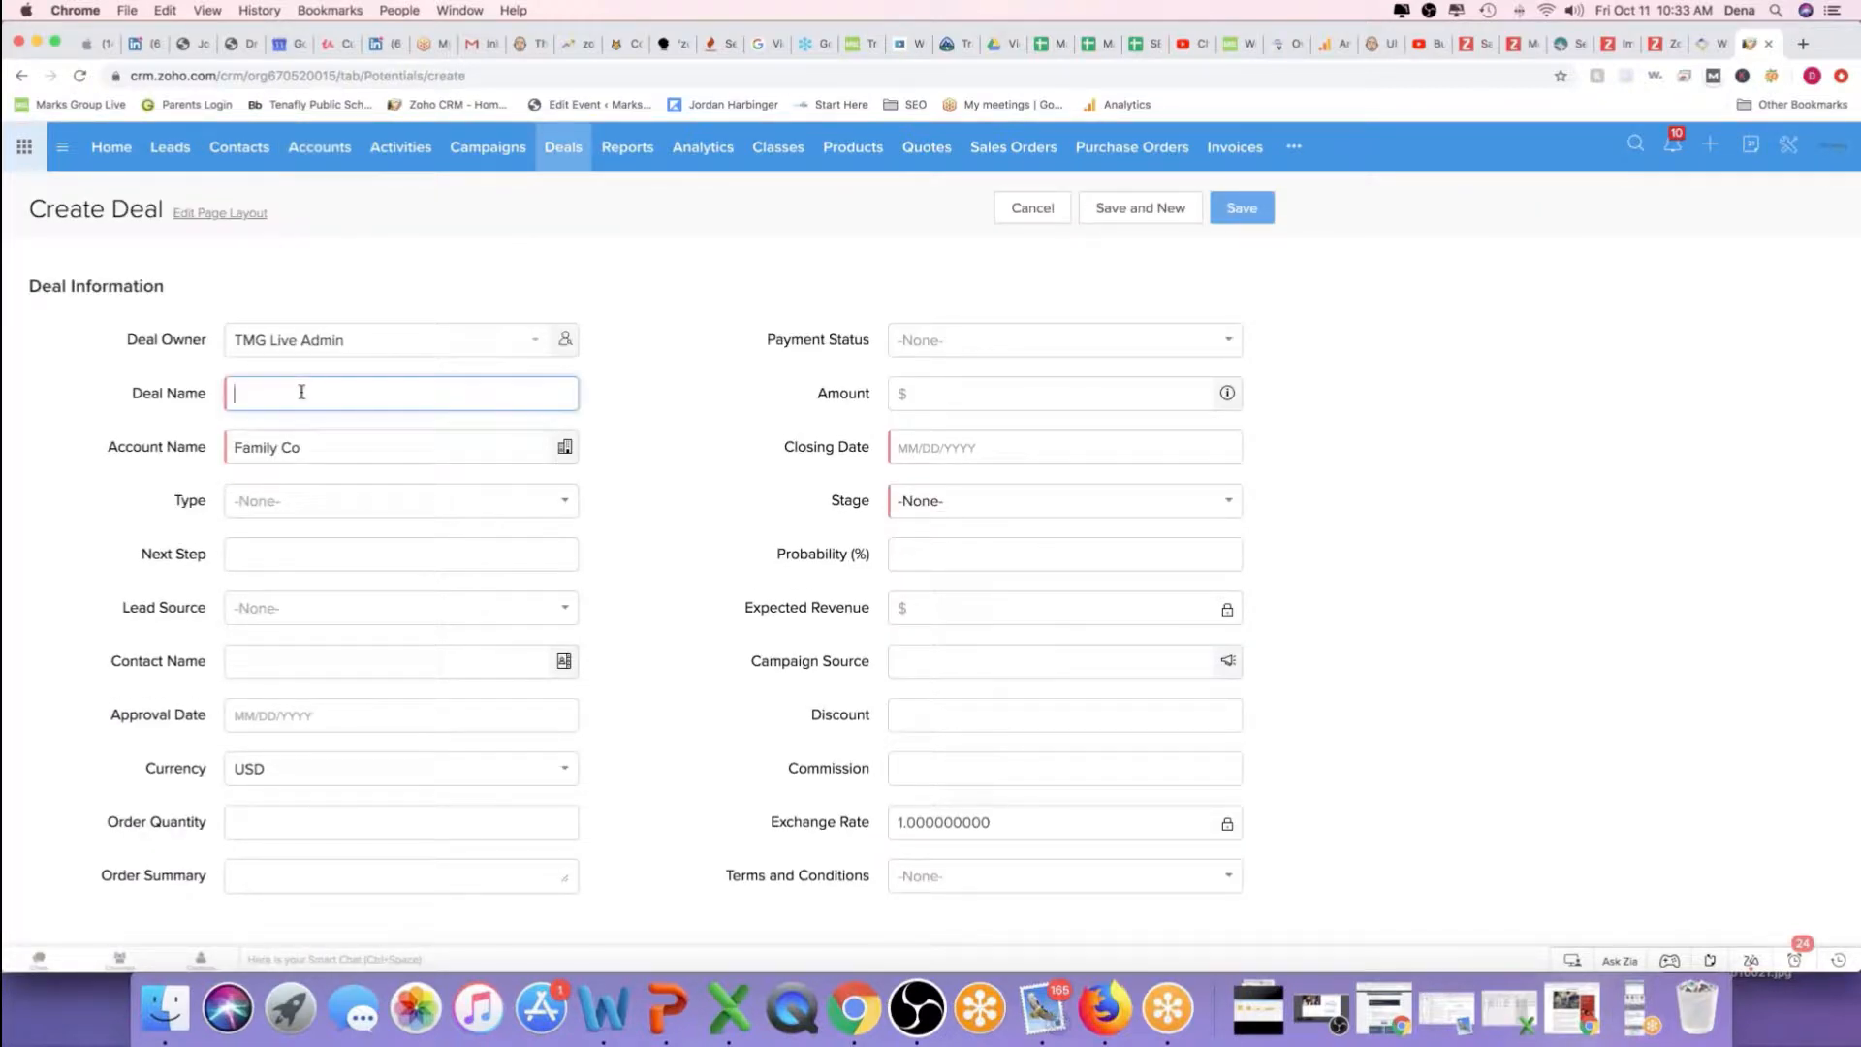
text(Sample Deal)
click(1031, 445)
click(1010, 596)
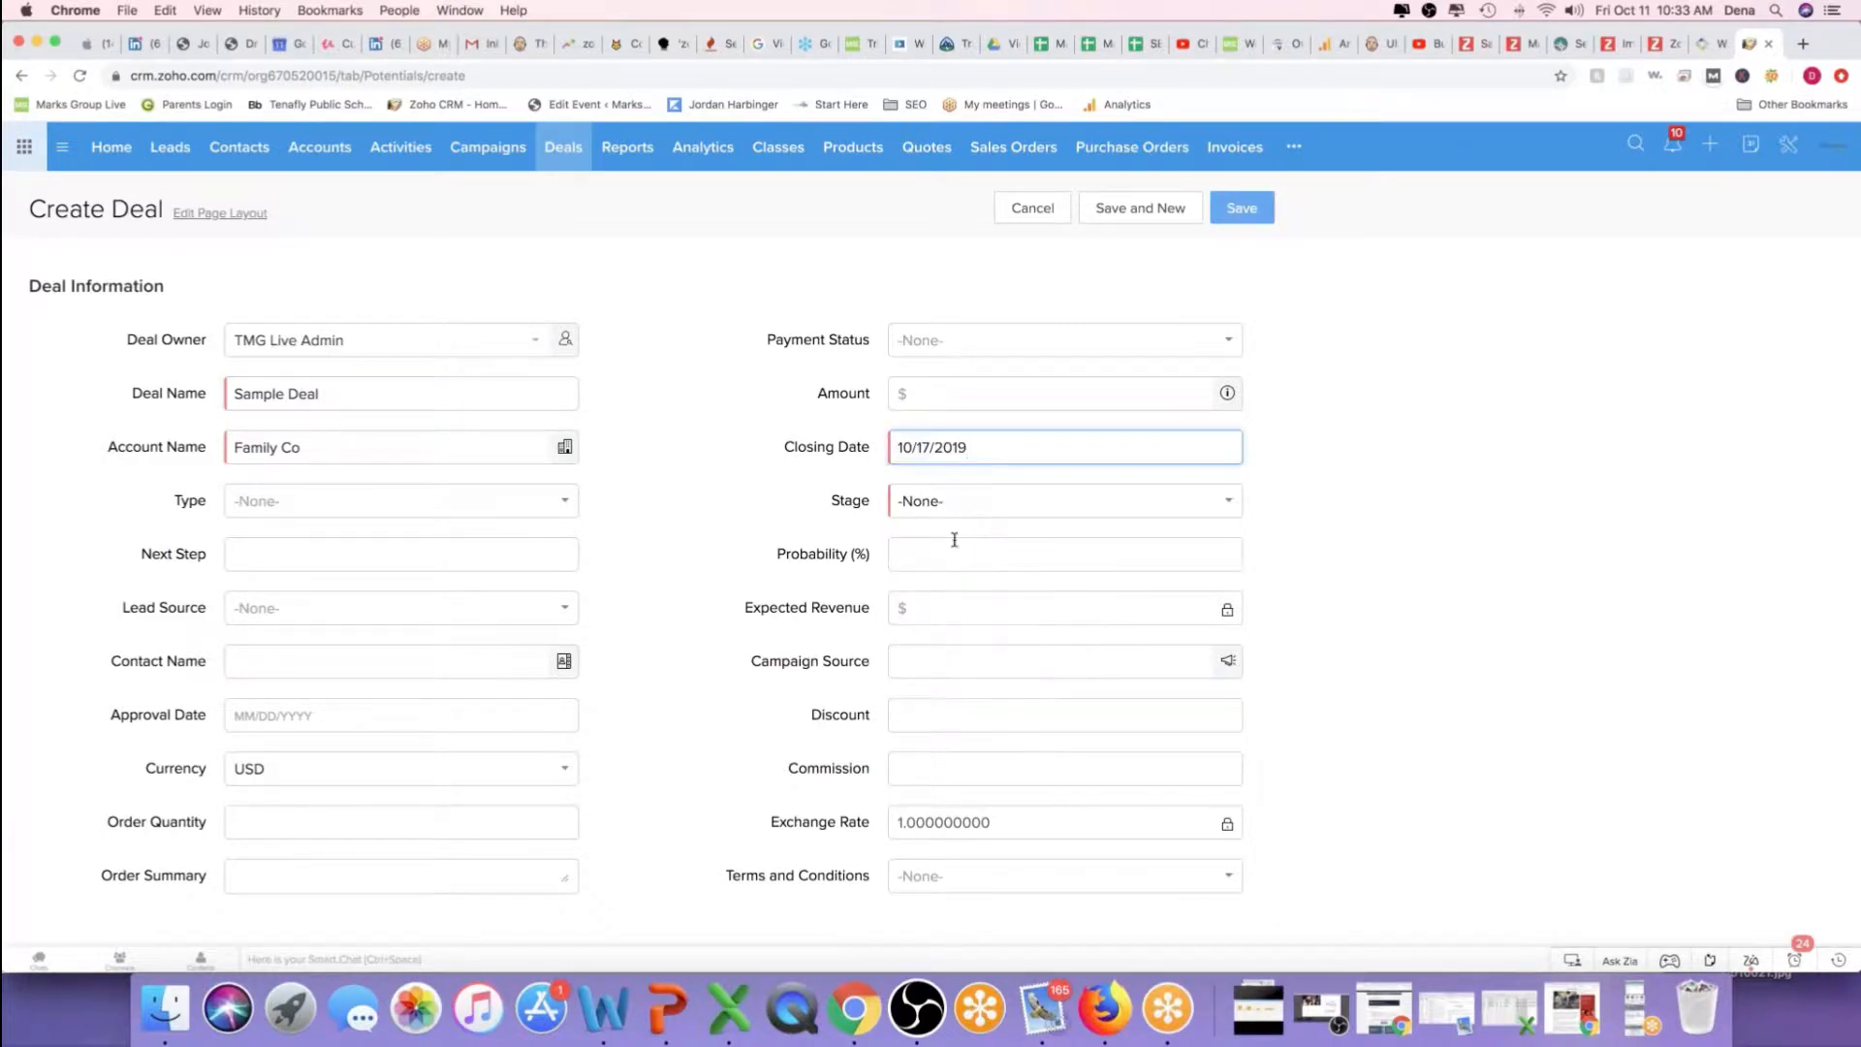
click(954, 501)
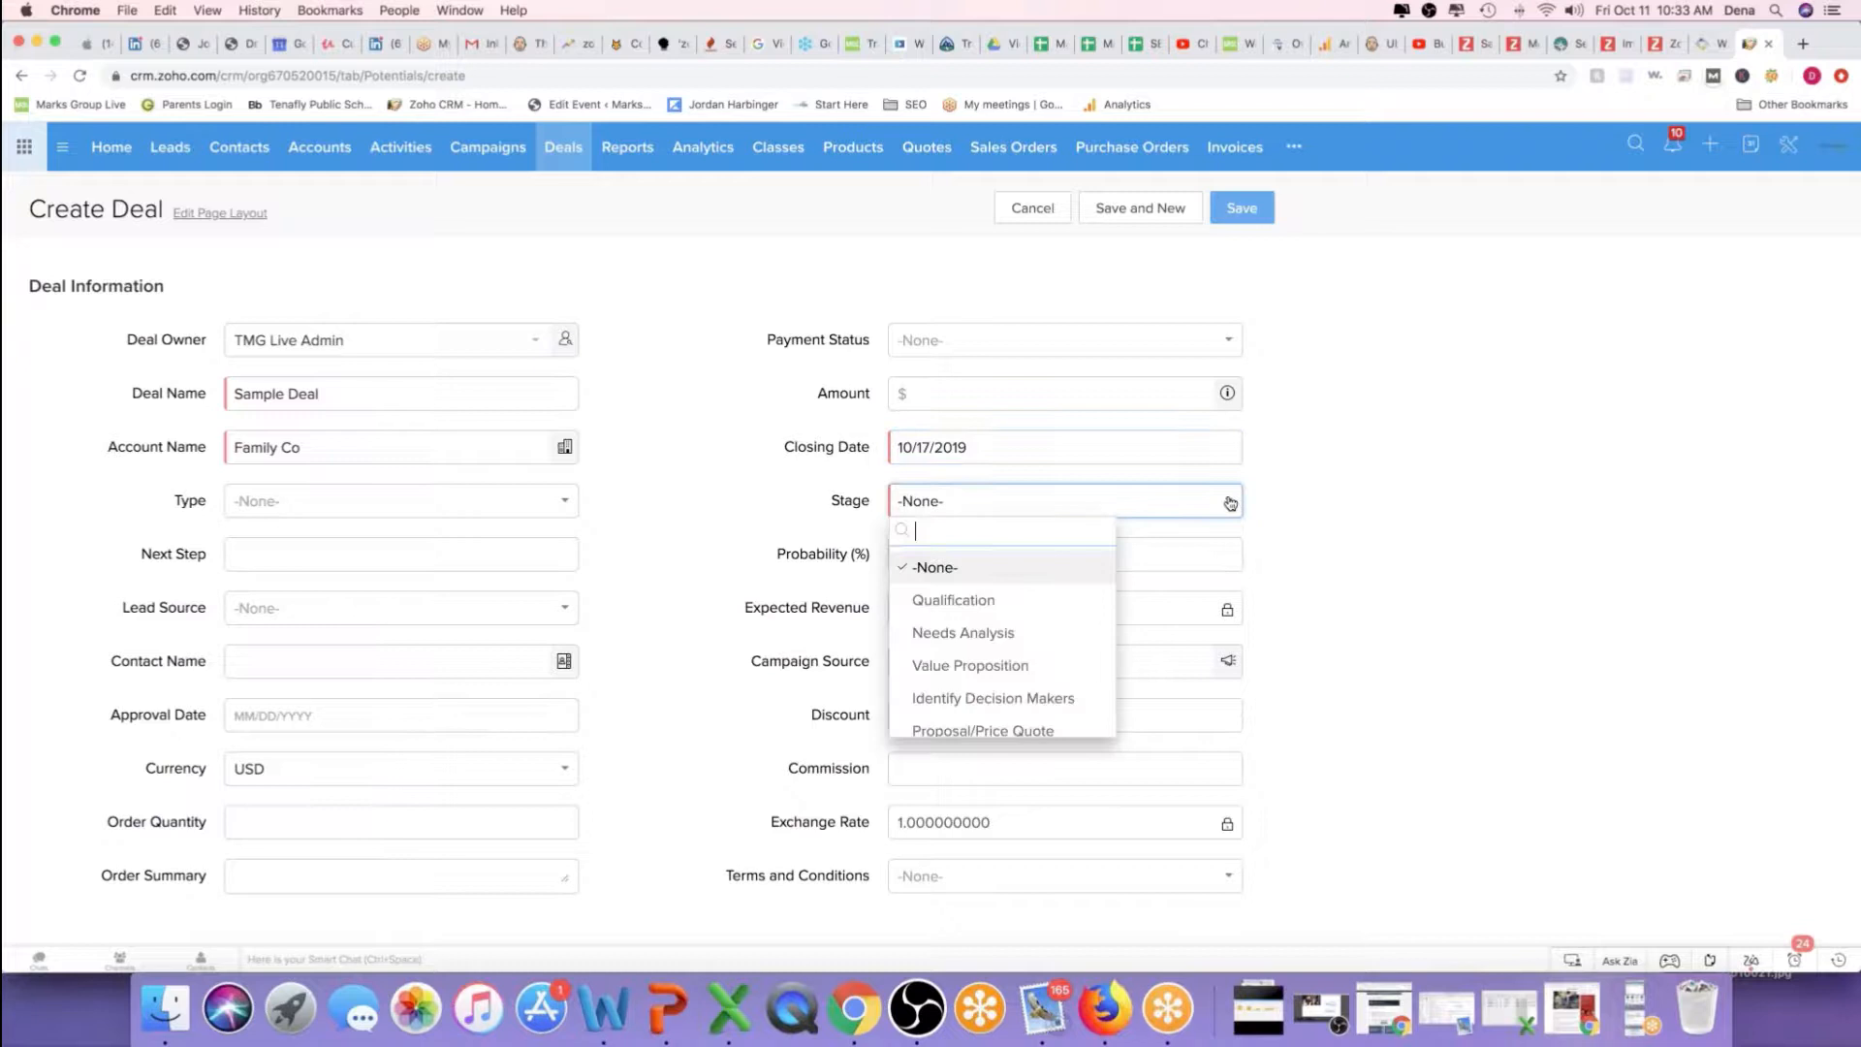
click(1078, 600)
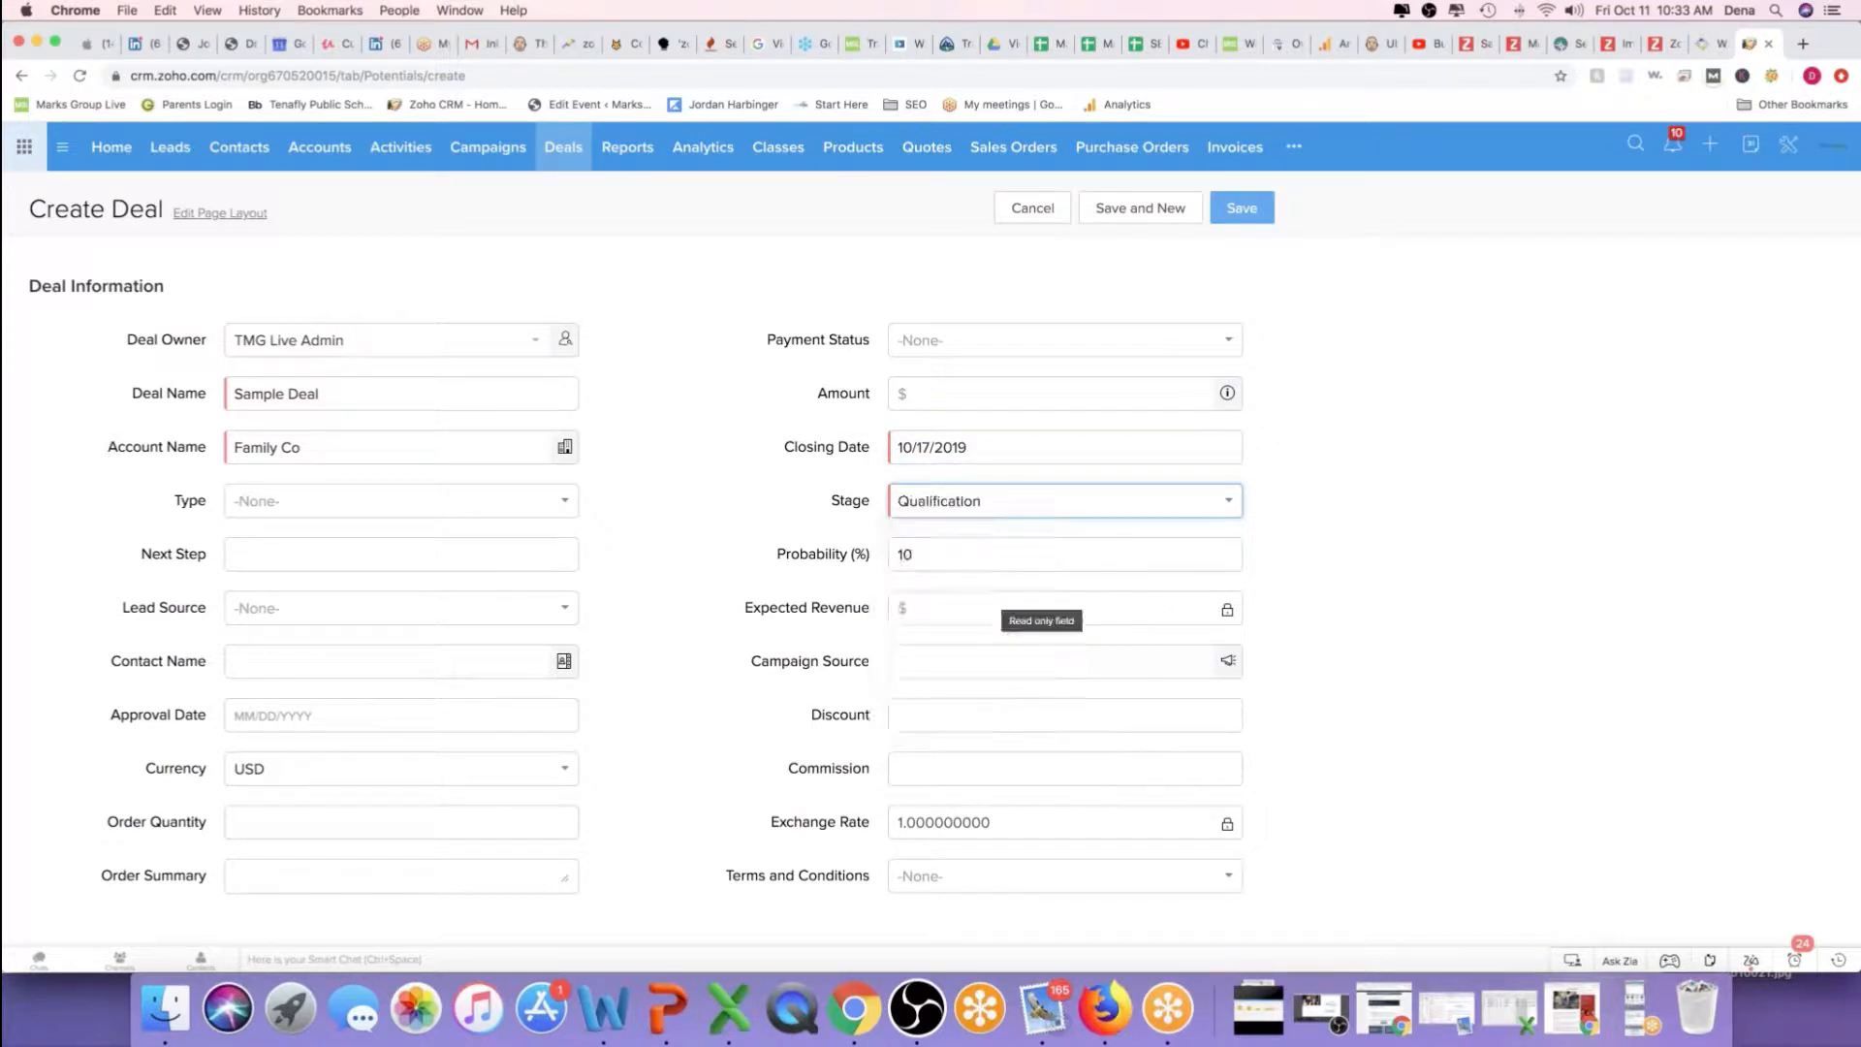
click(1241, 209)
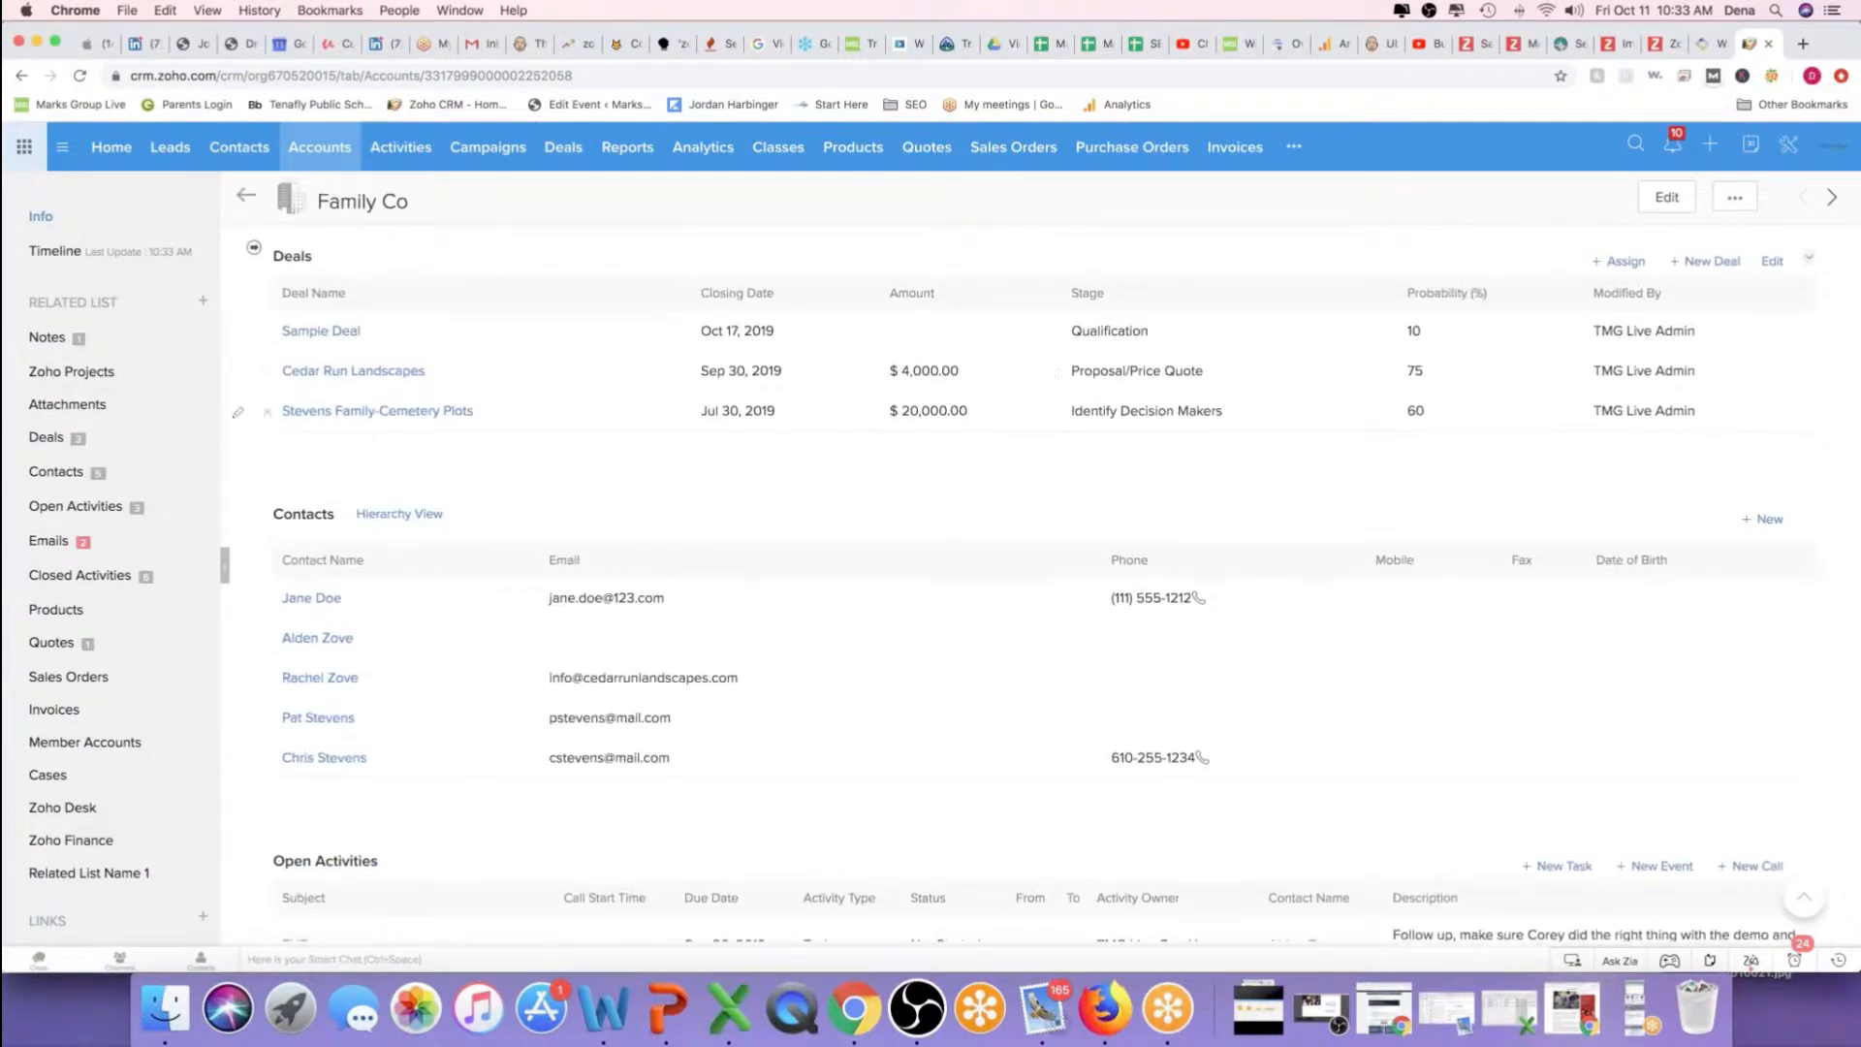
Open Sample Deal from the Family Co account to examine its current state and available transitions
scroll(336, 351, up, 1)
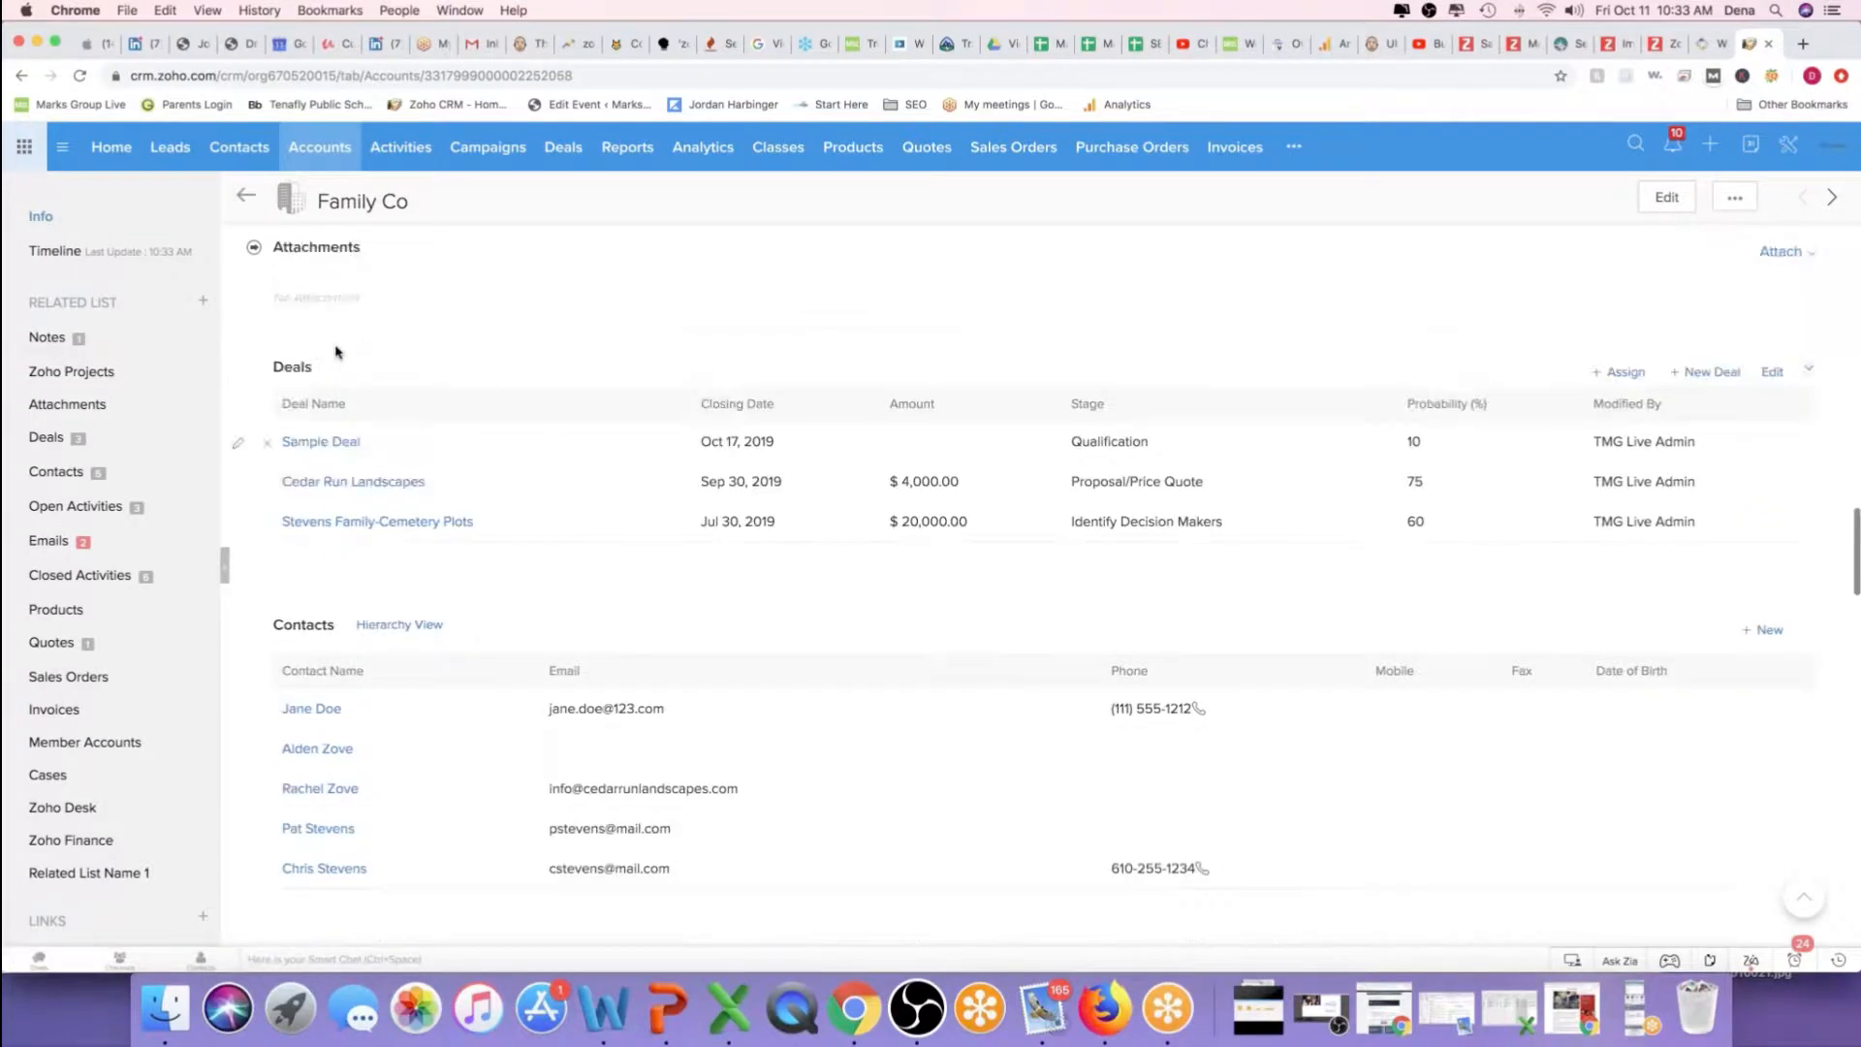
scroll(337, 351, up, 10)
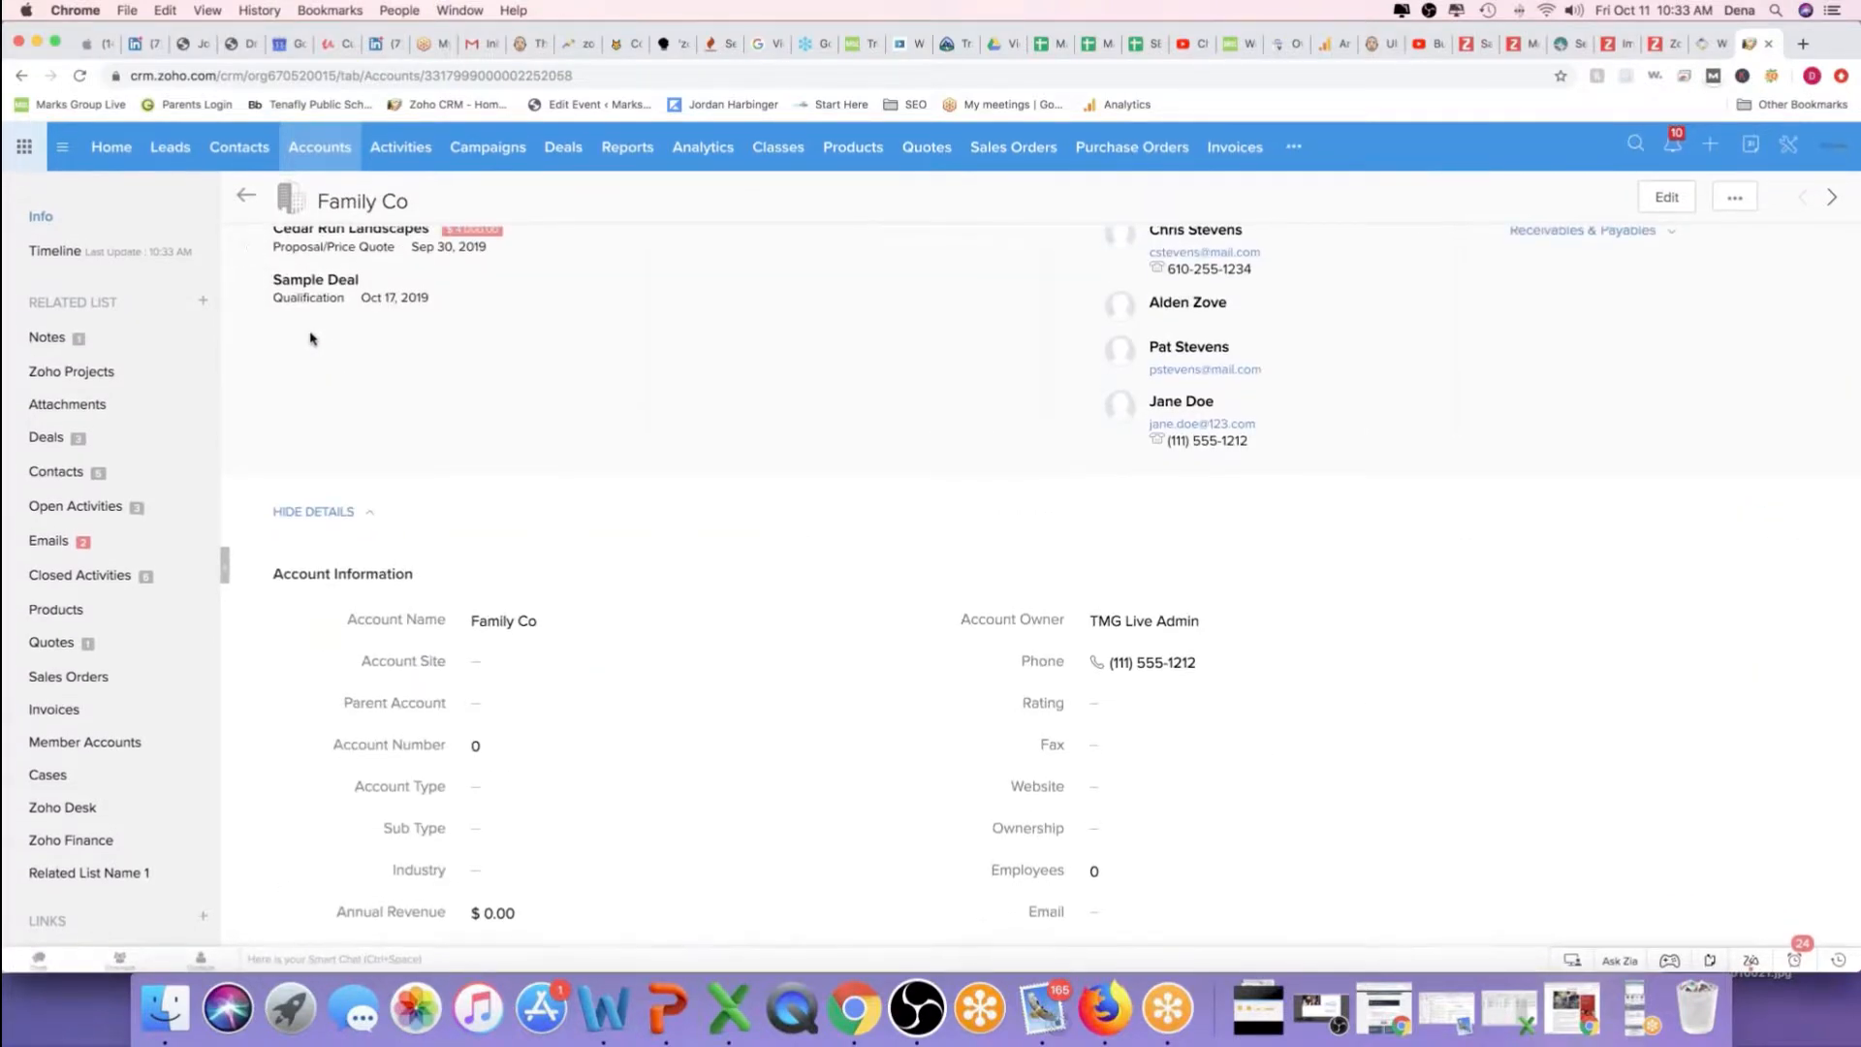
click(313, 280)
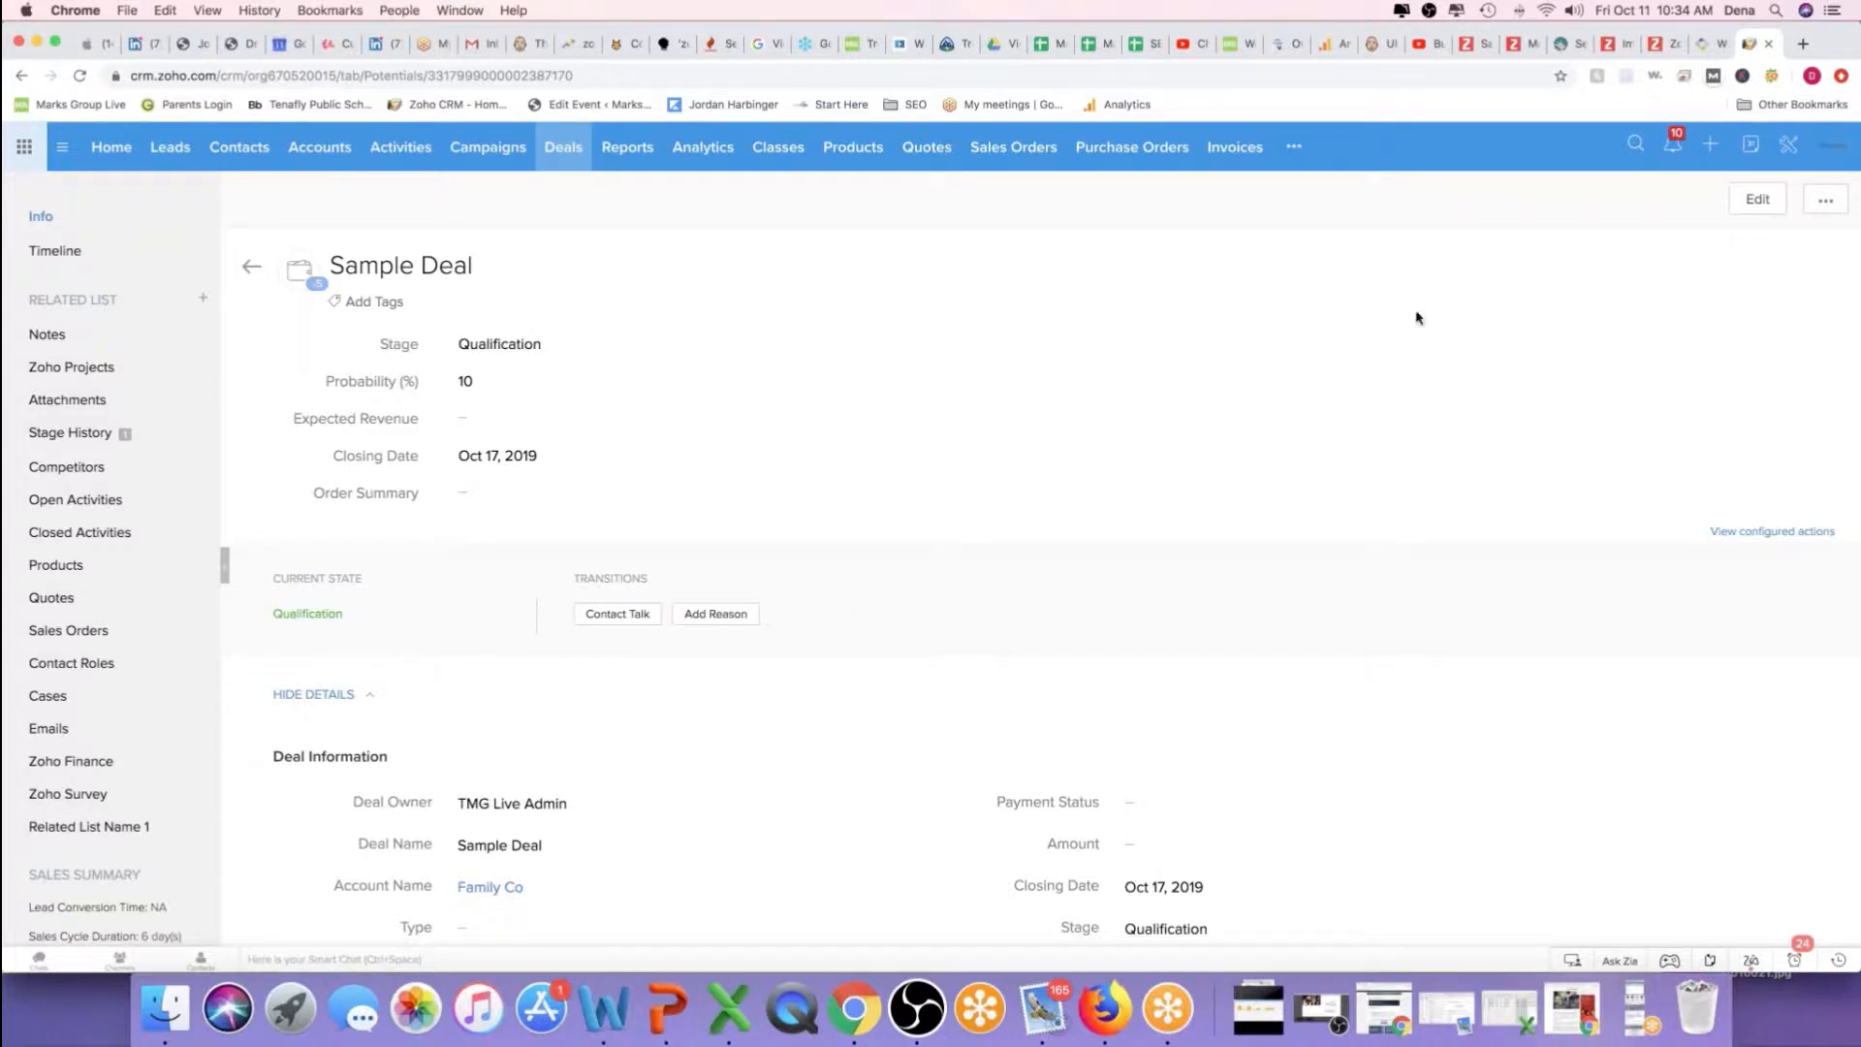
Rename the Deal Blueprint's Add Reason transition to Lost Deal and republish the blueprint
click(1786, 146)
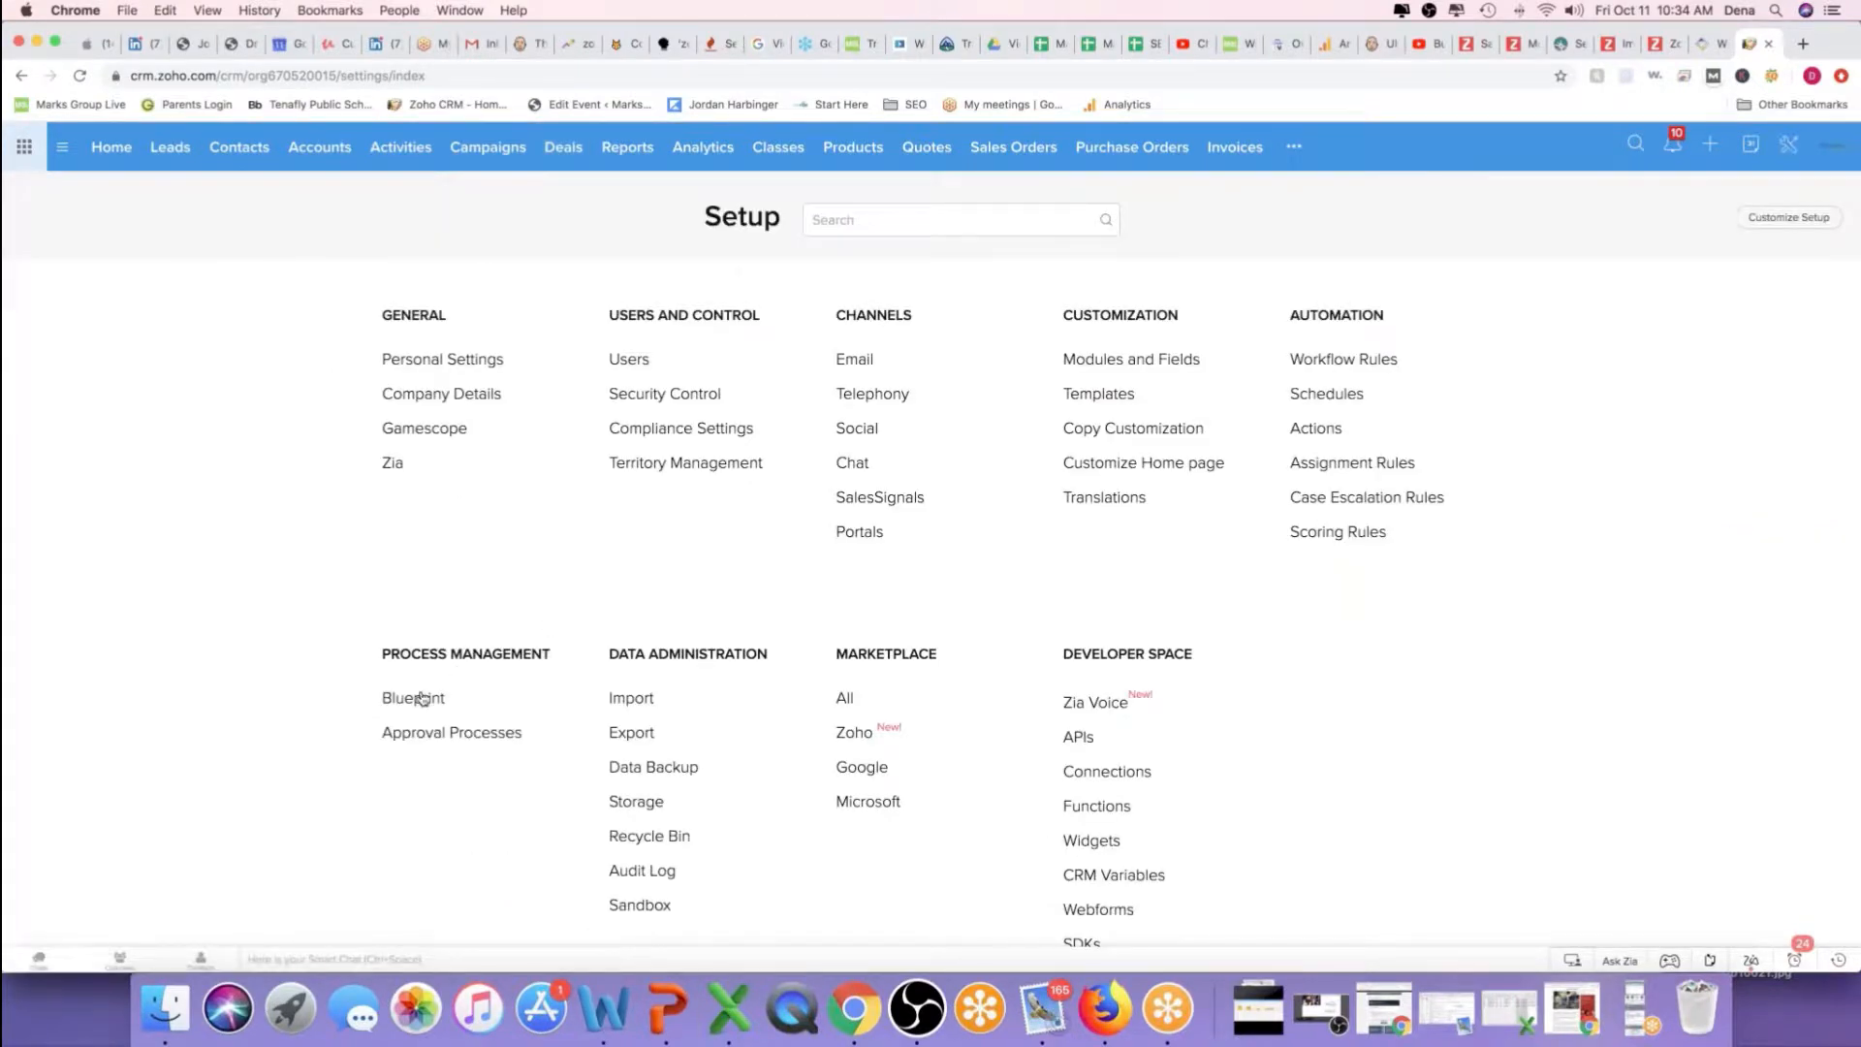
click(421, 698)
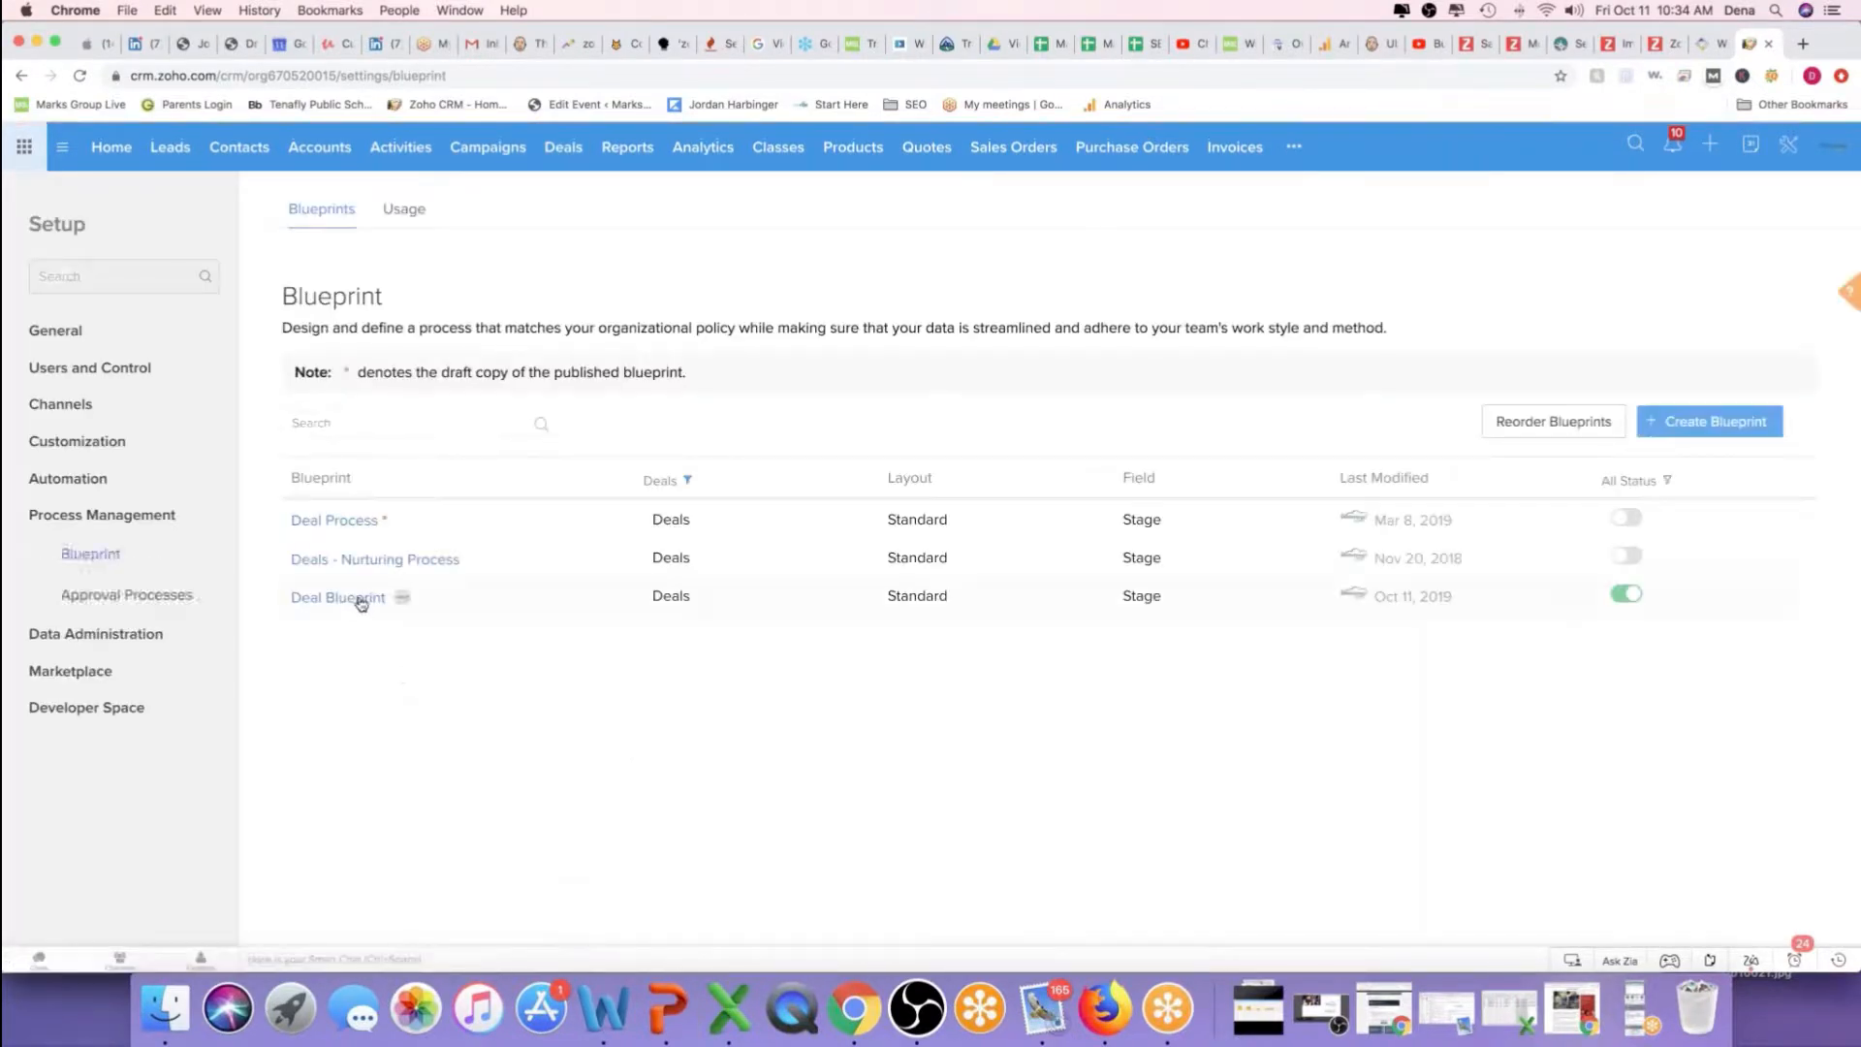
click(359, 600)
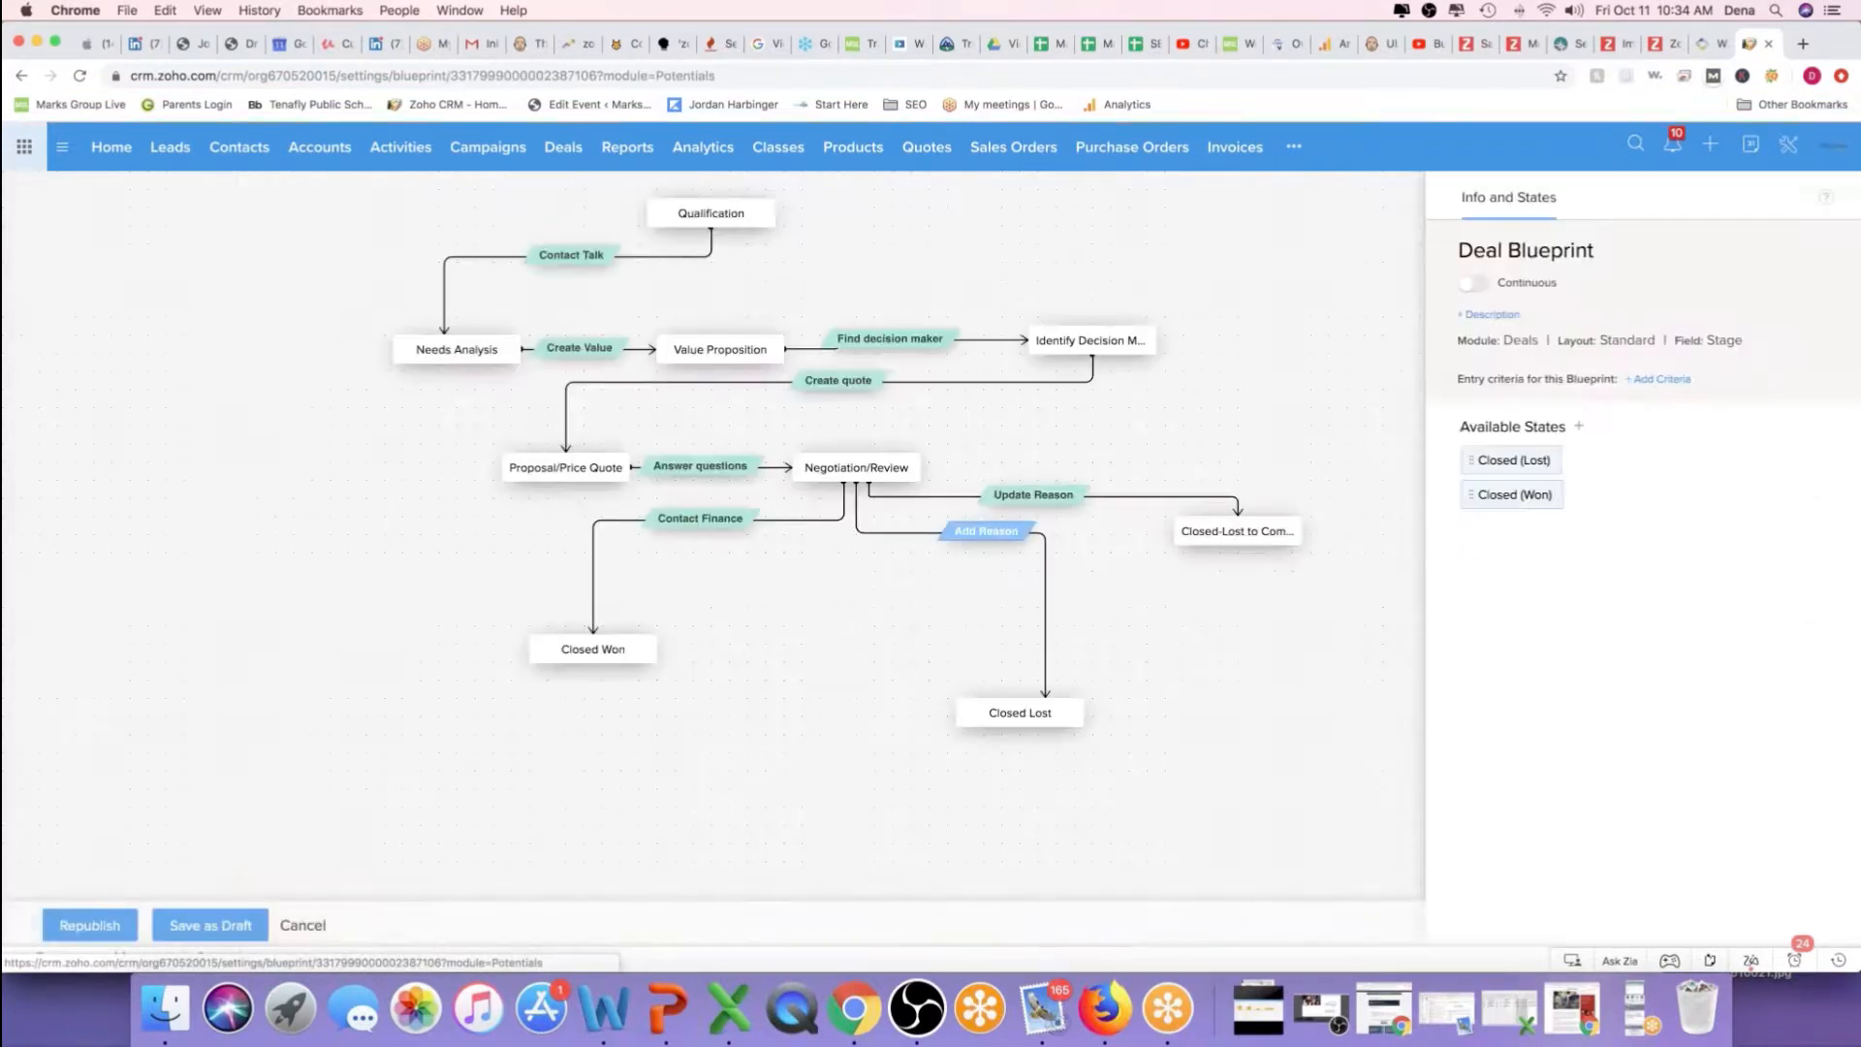
click(980, 536)
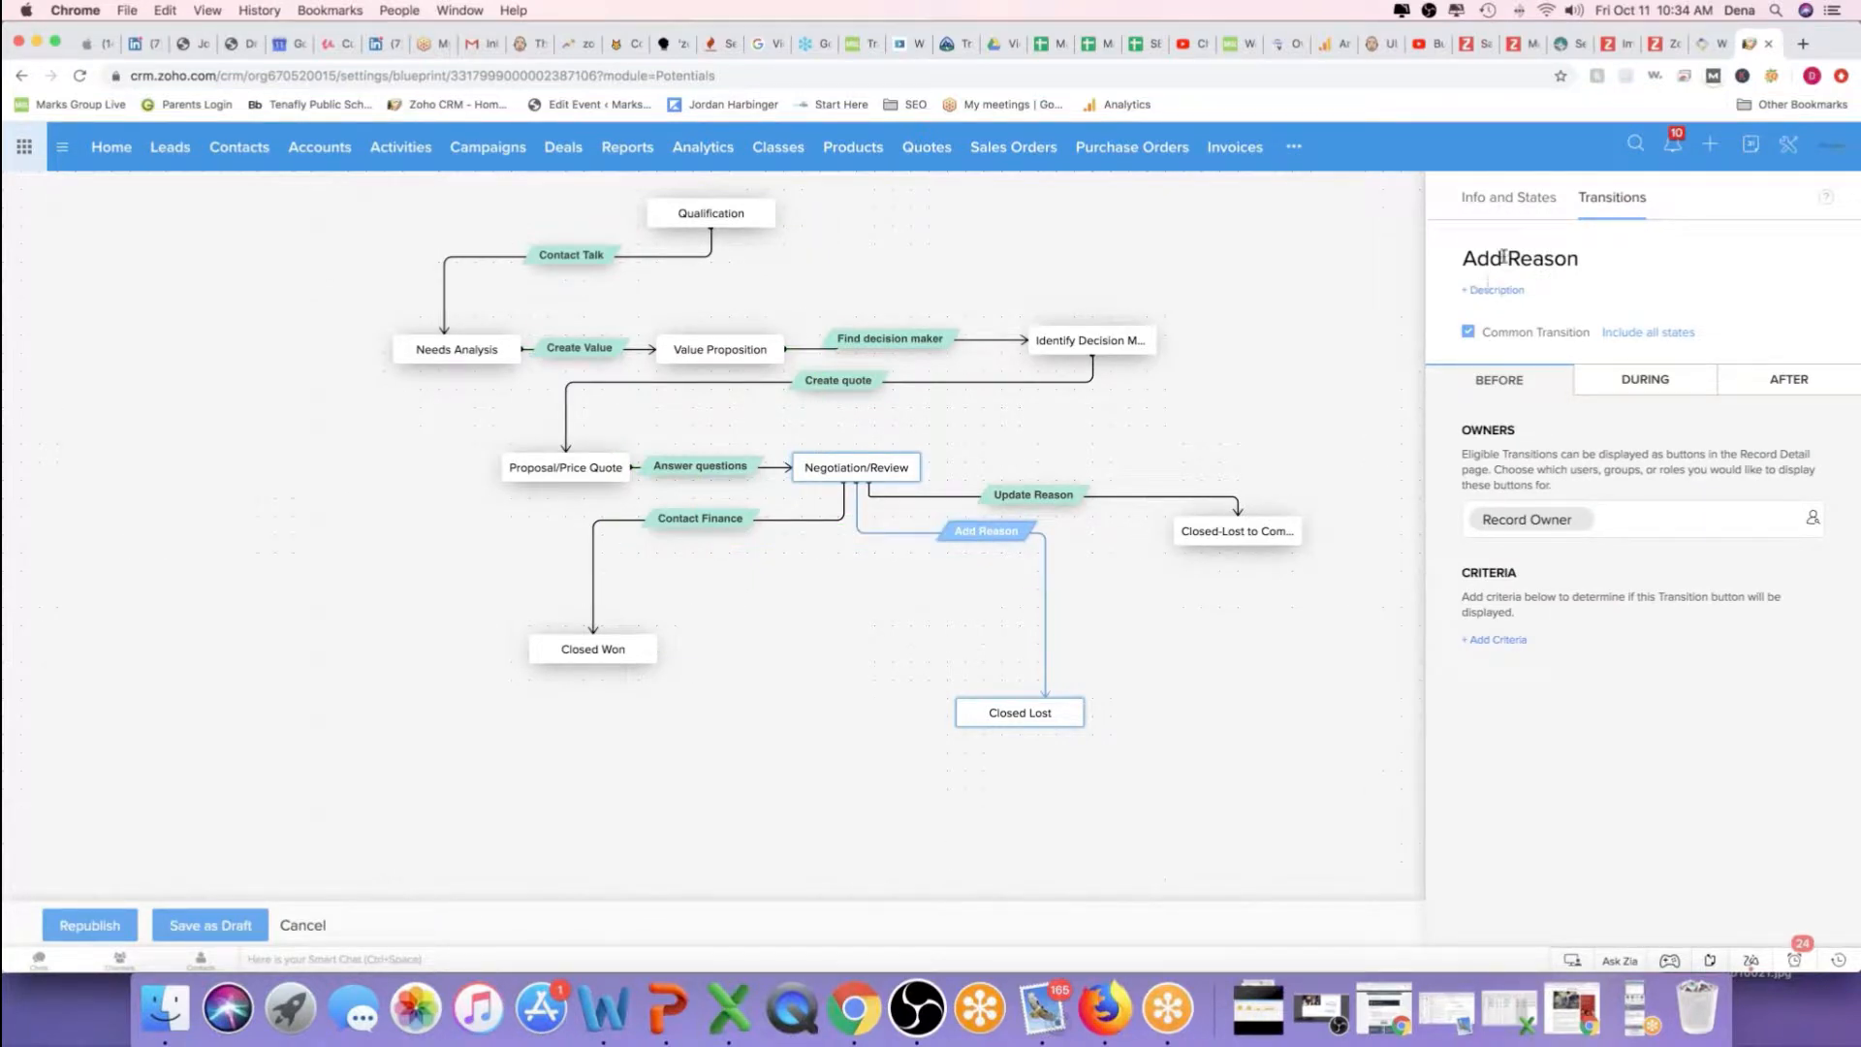
click(1501, 258)
drag(1463, 258, 1592, 255)
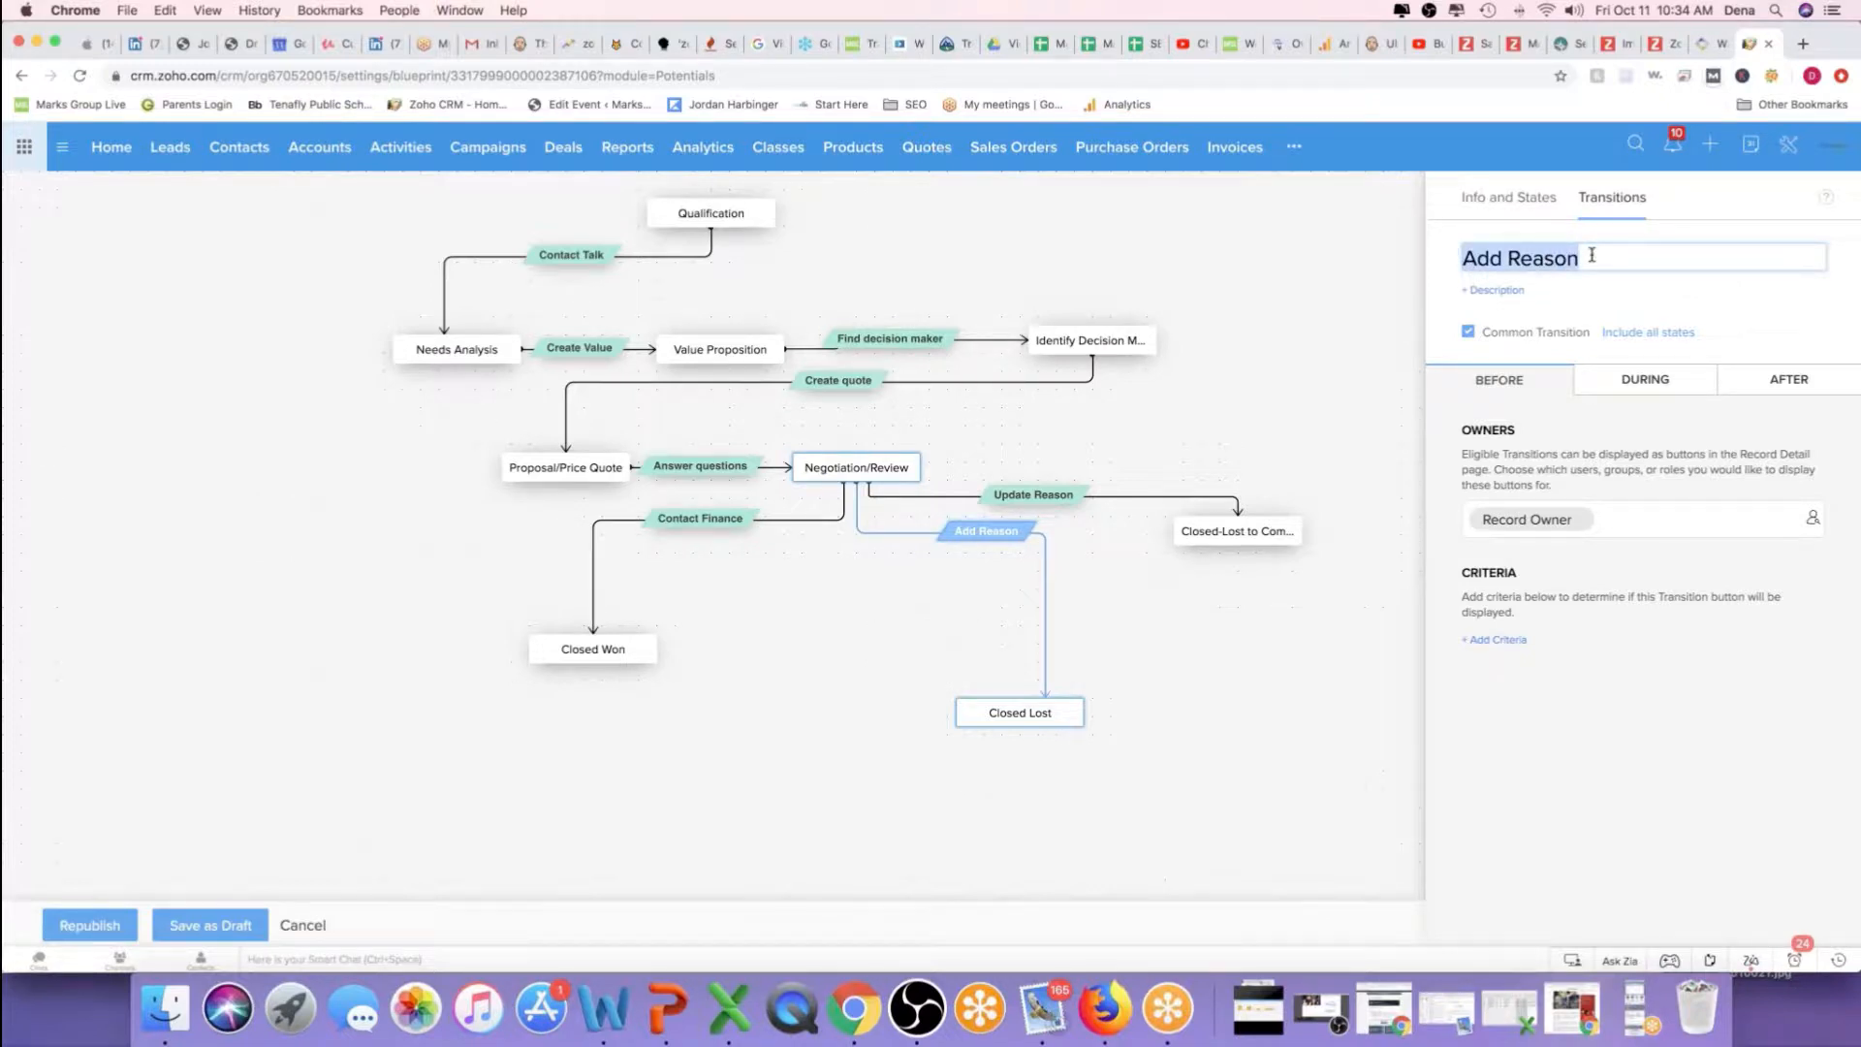
text(Lost Deal)
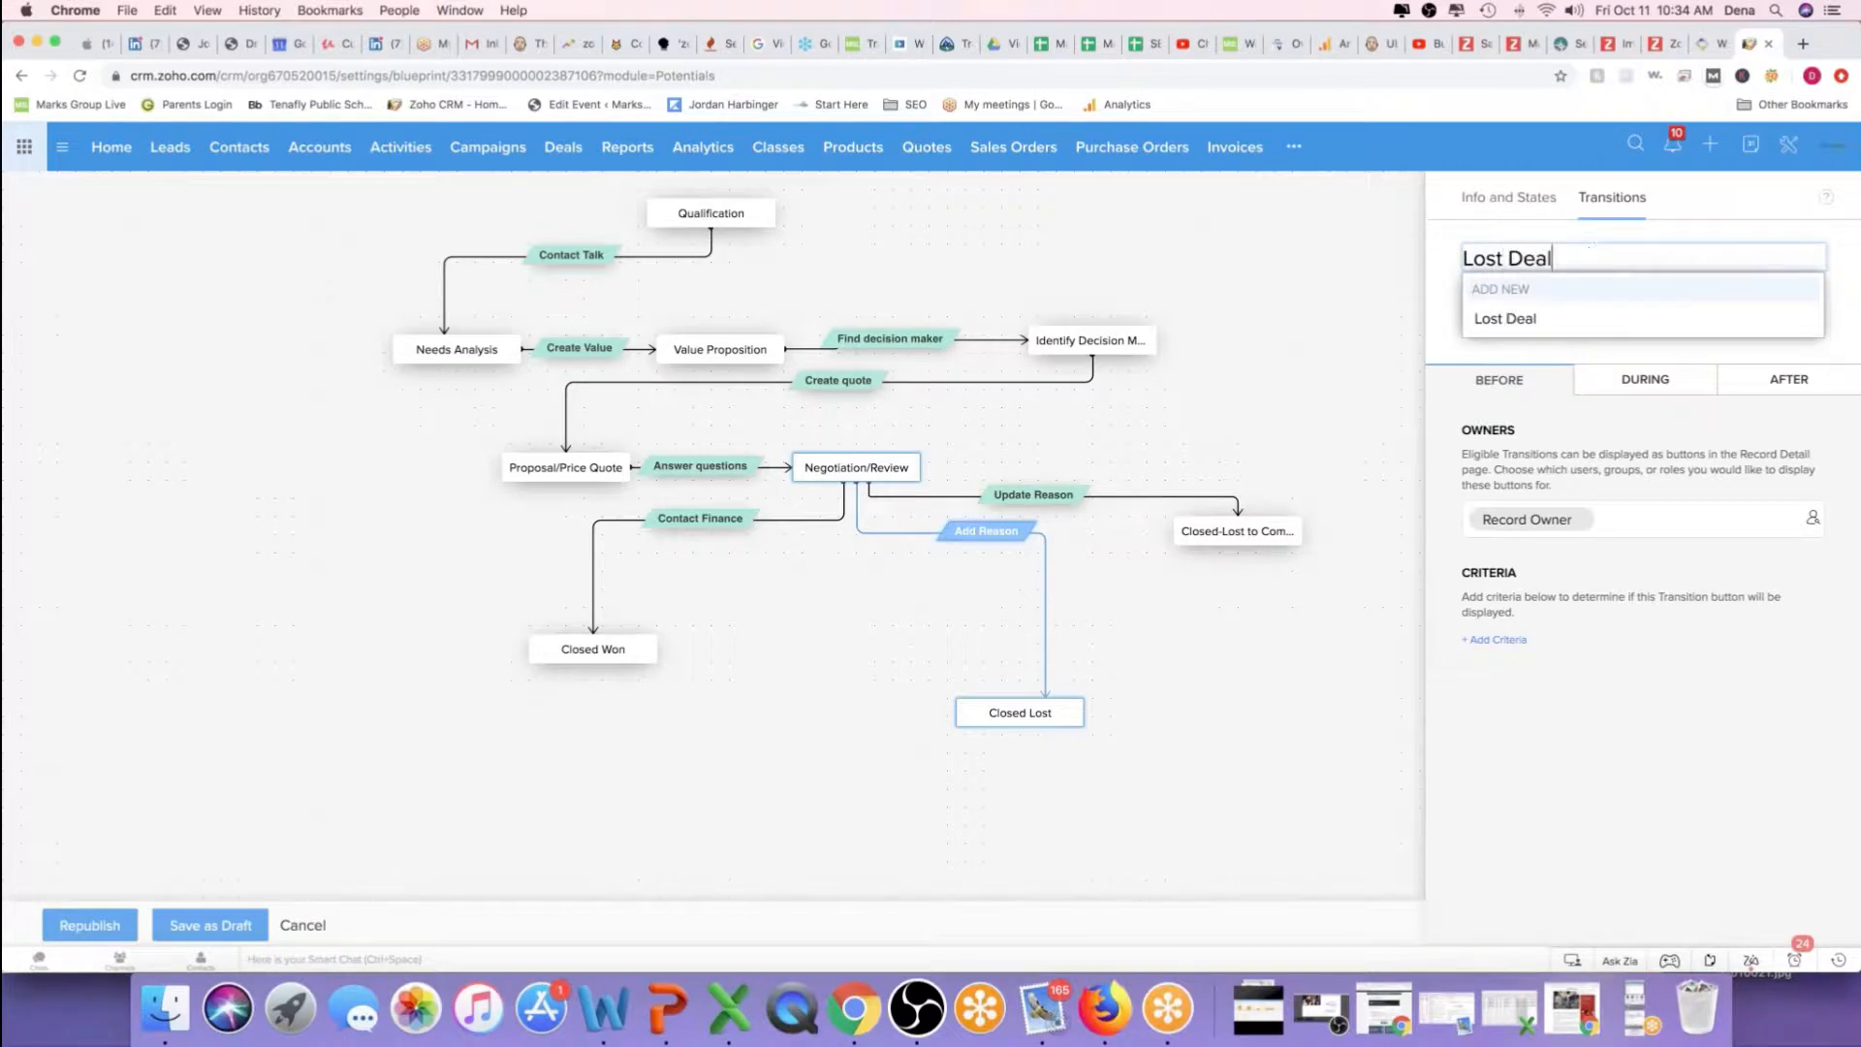
click(1443, 349)
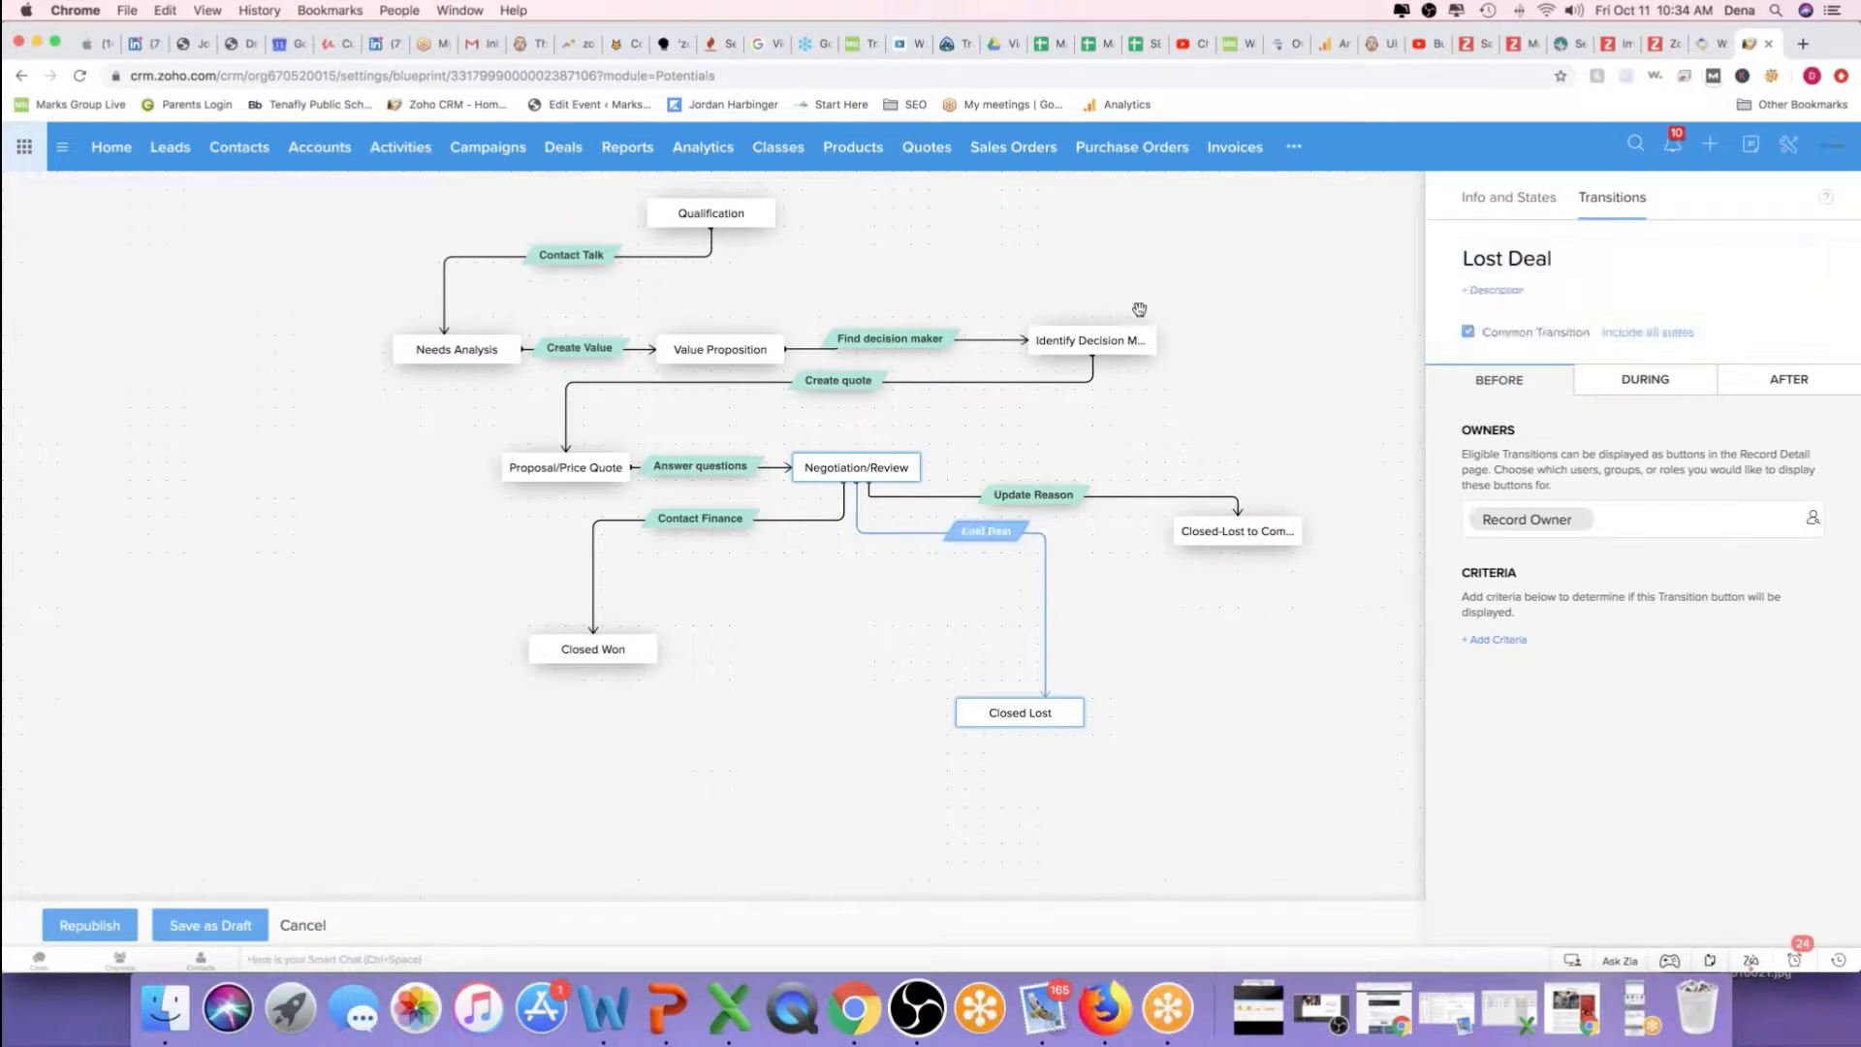
click(111, 934)
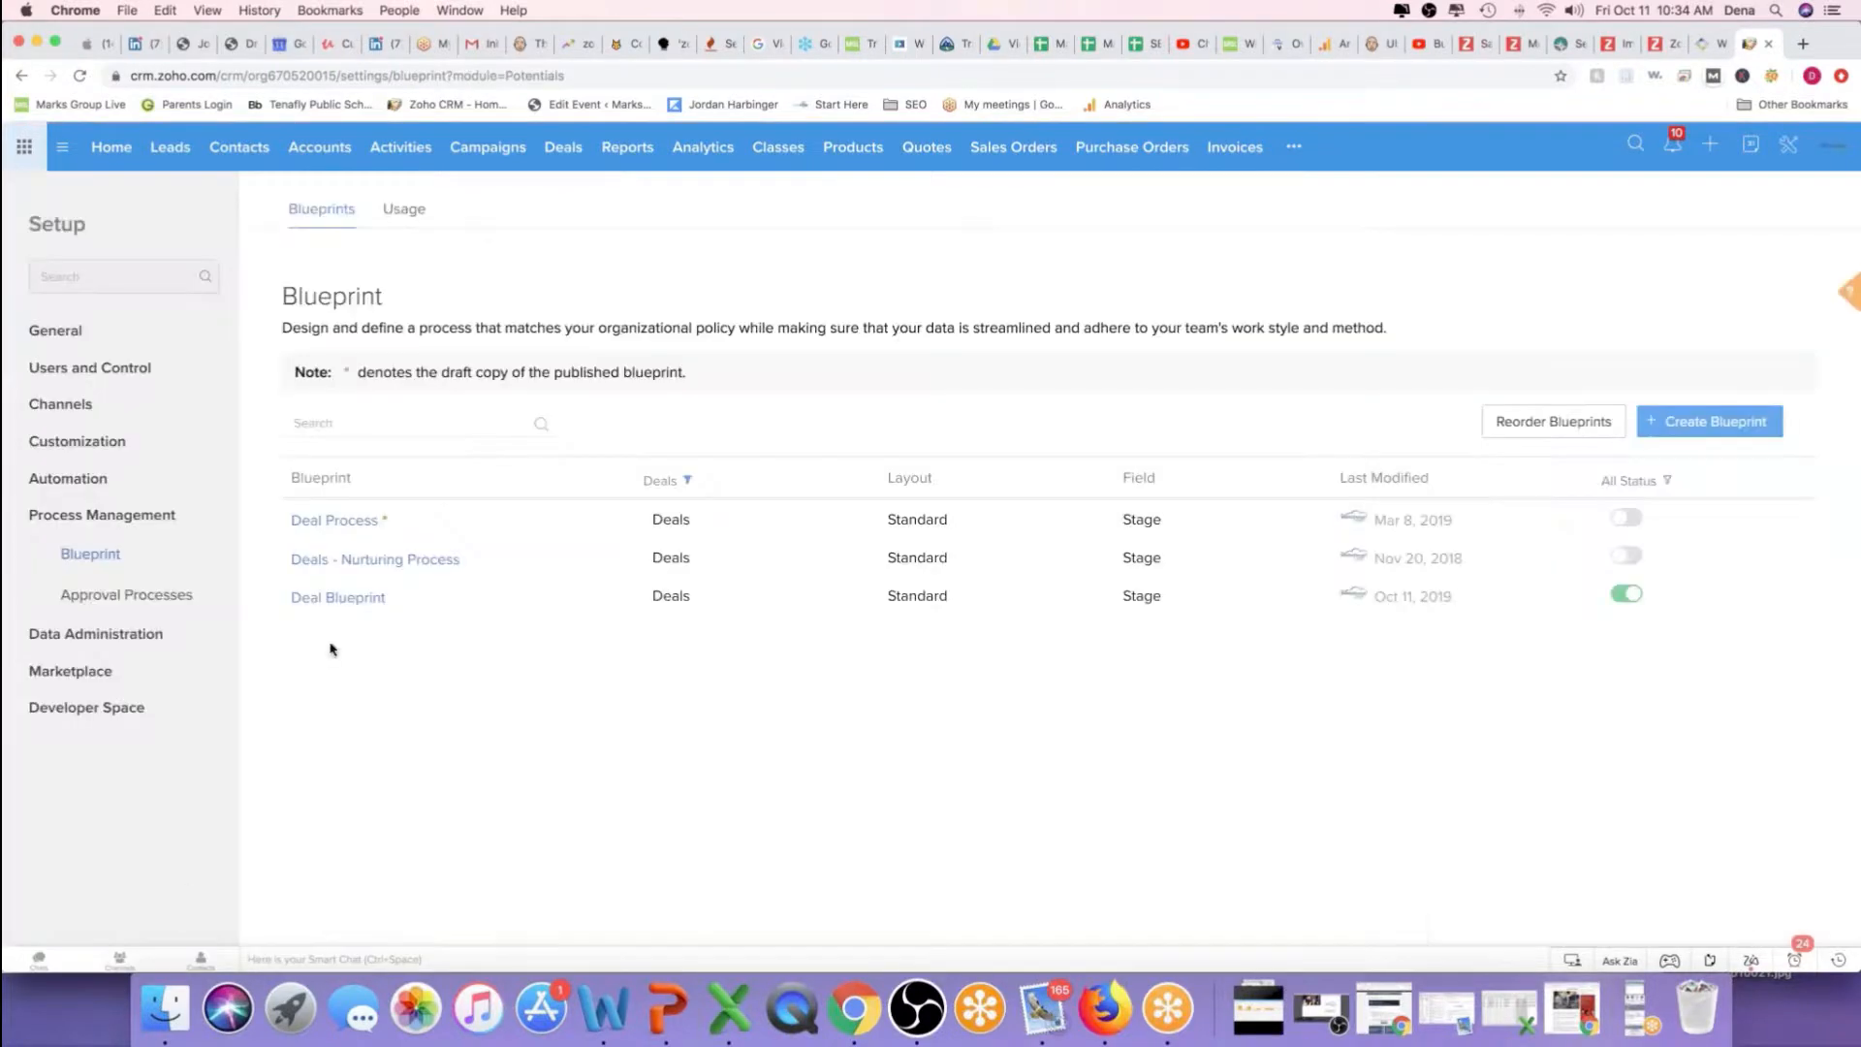
Reopen Sample Deal and complete its Contact Talk transition with the note "They need to purchase 2 test products."
click(566, 151)
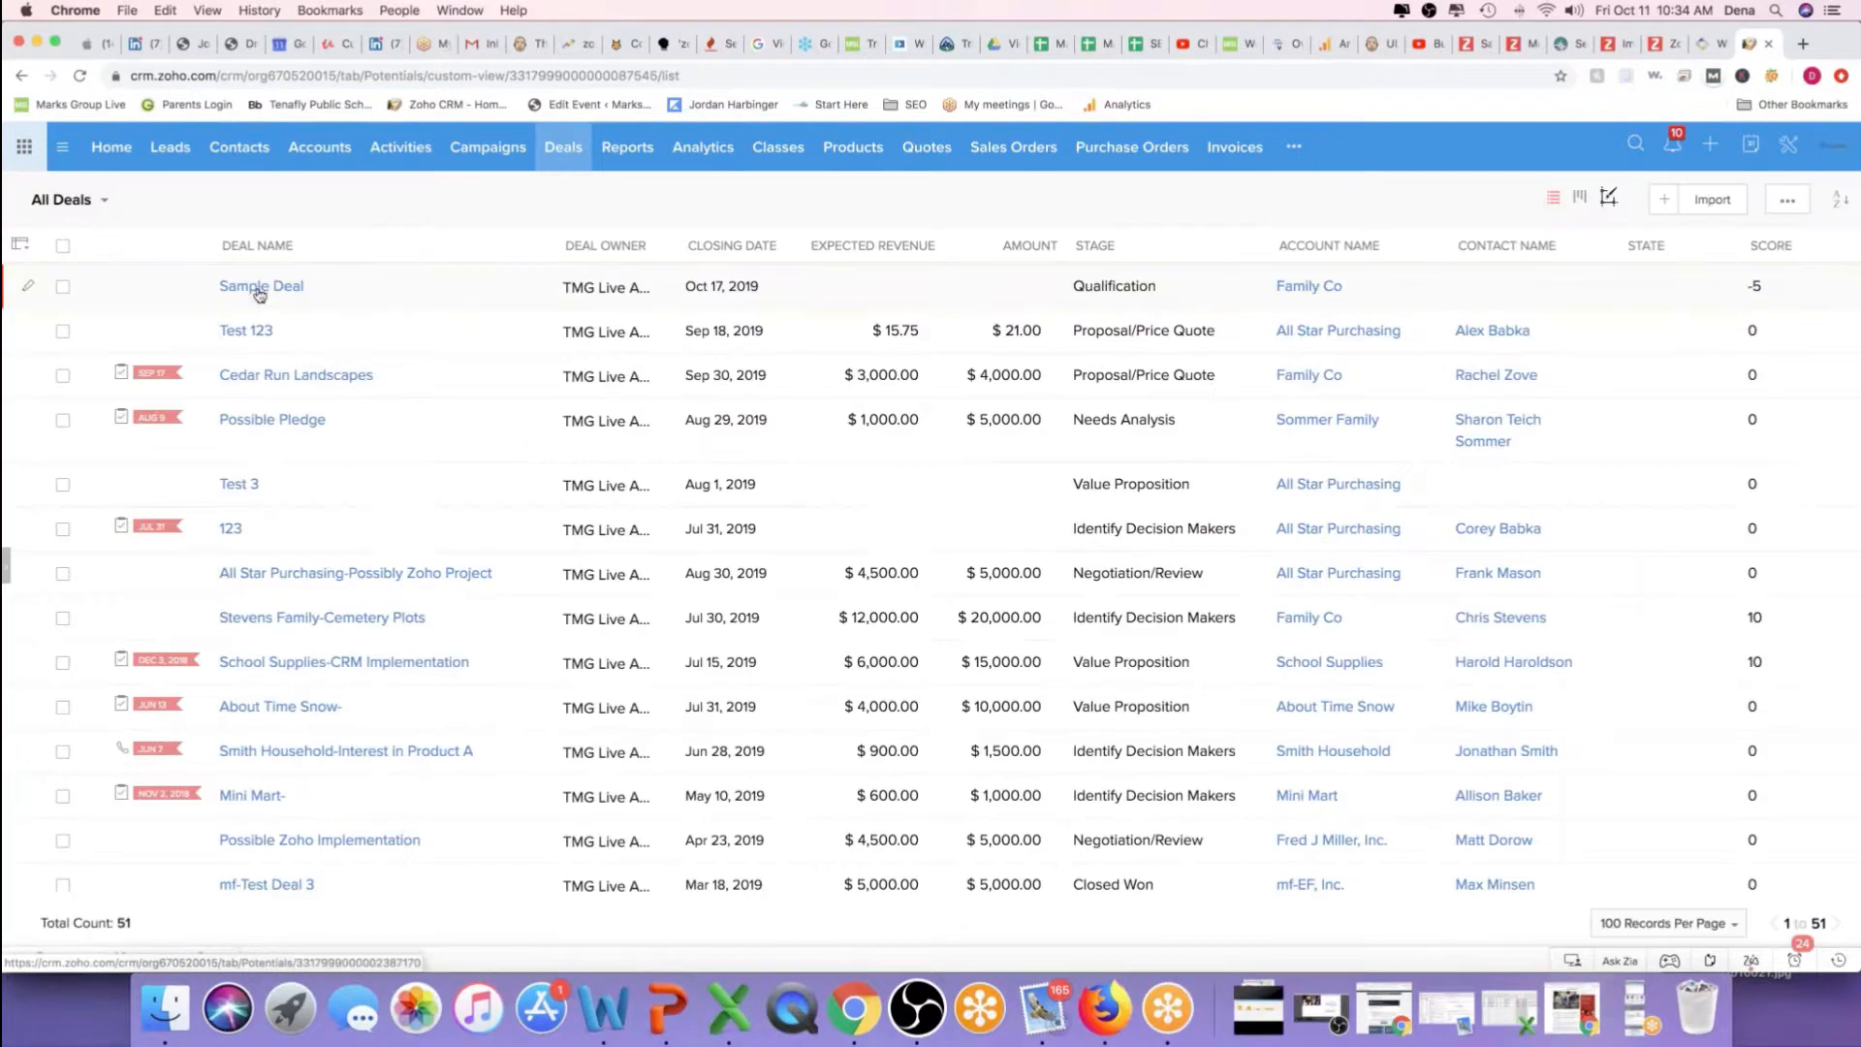
click(259, 289)
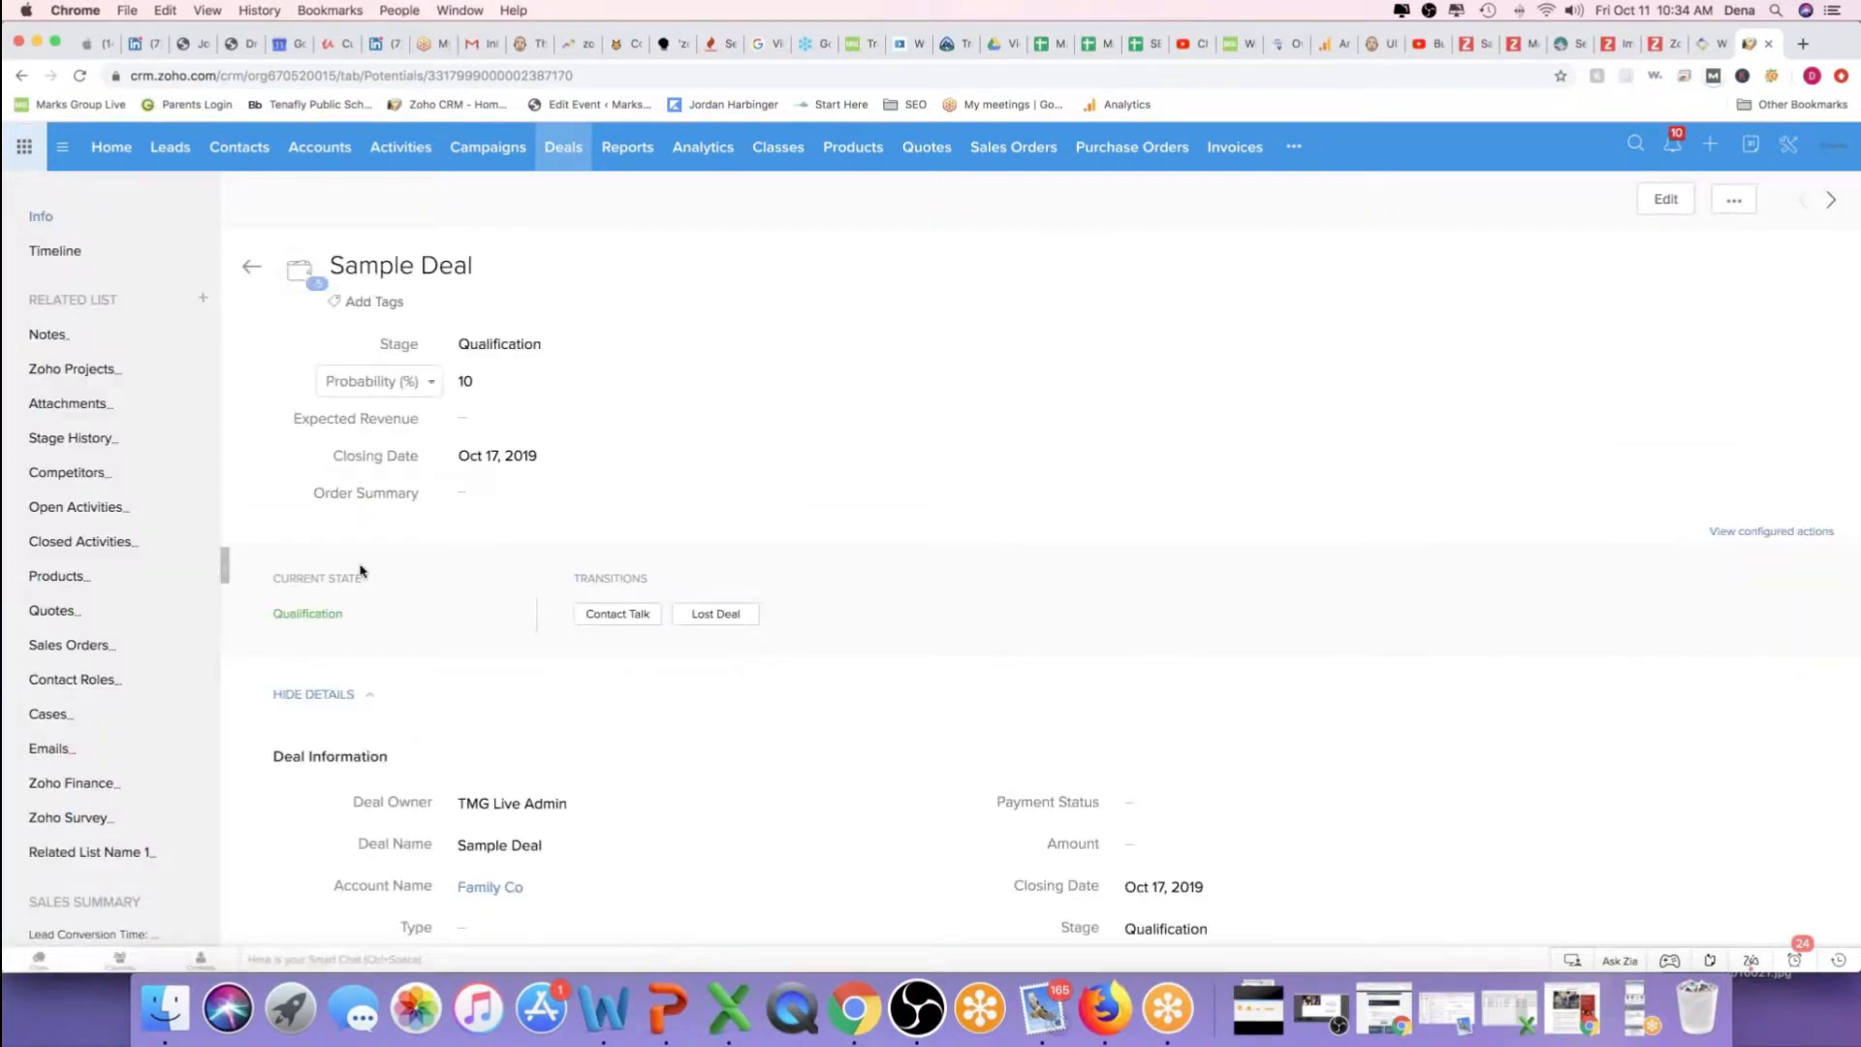
click(631, 621)
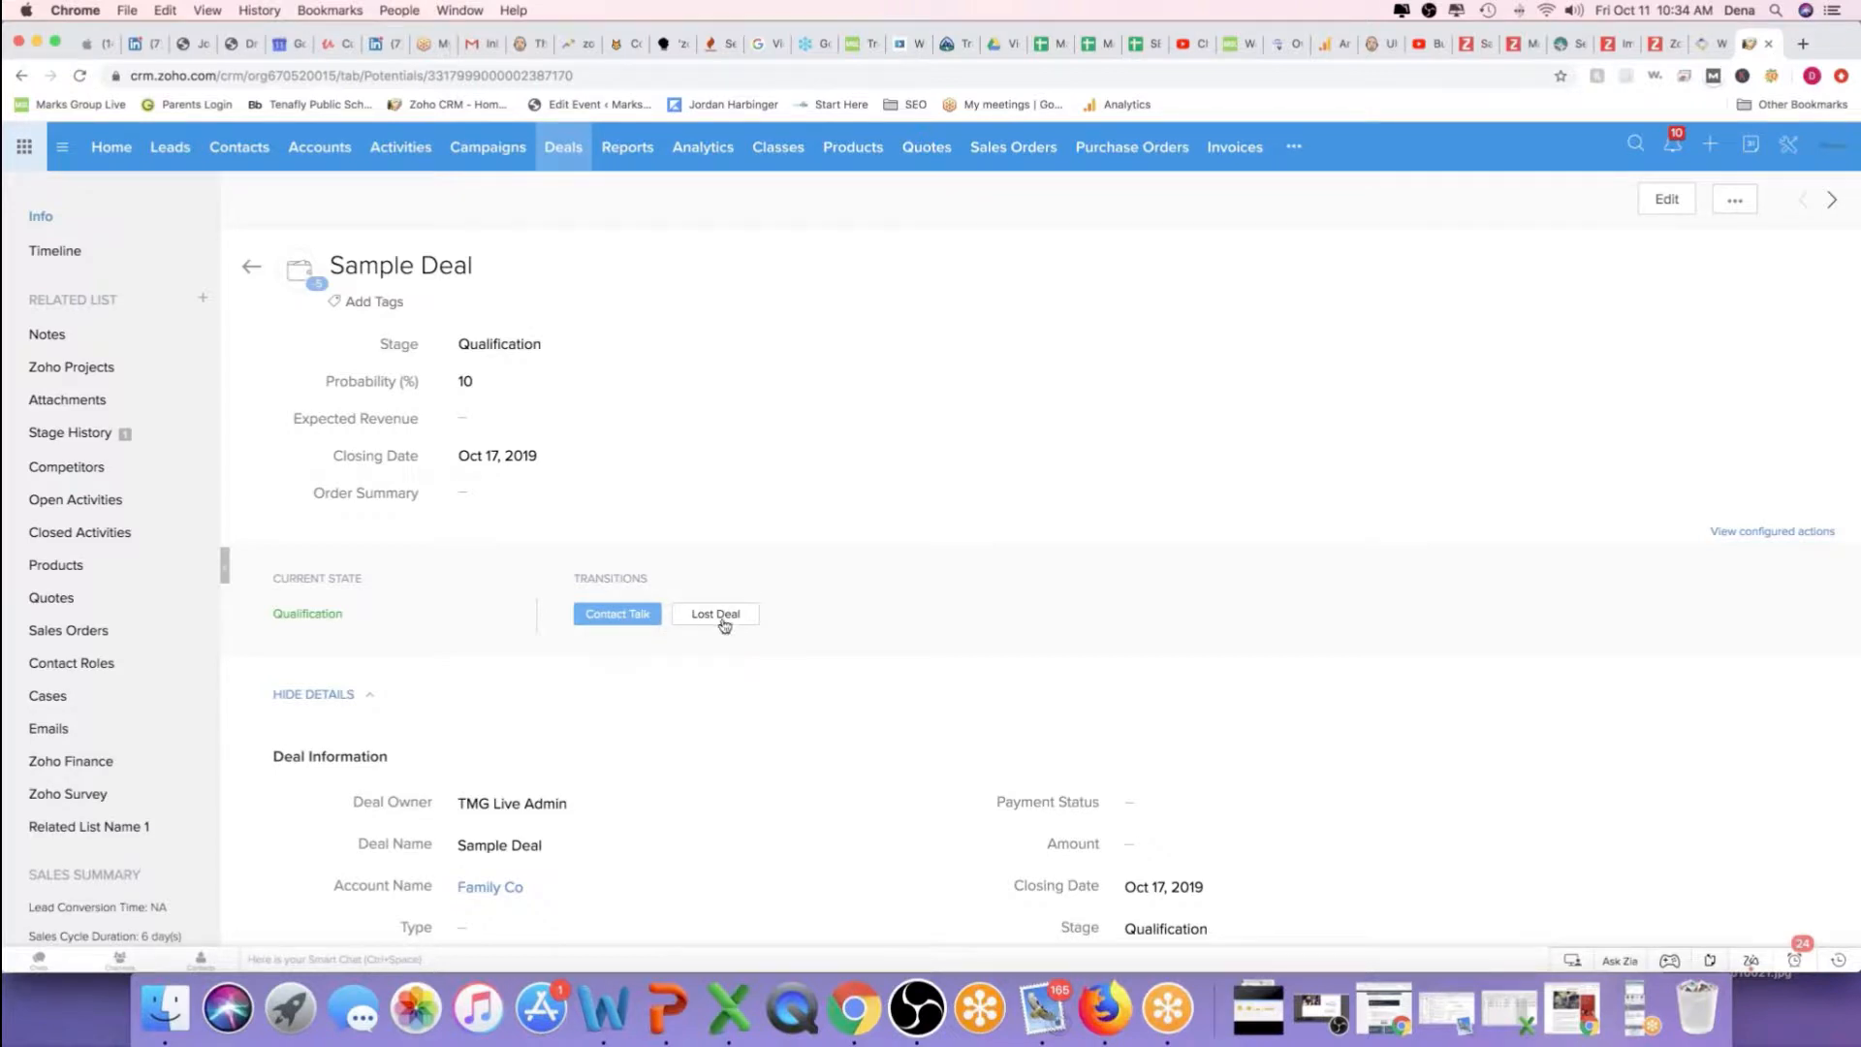
click(627, 625)
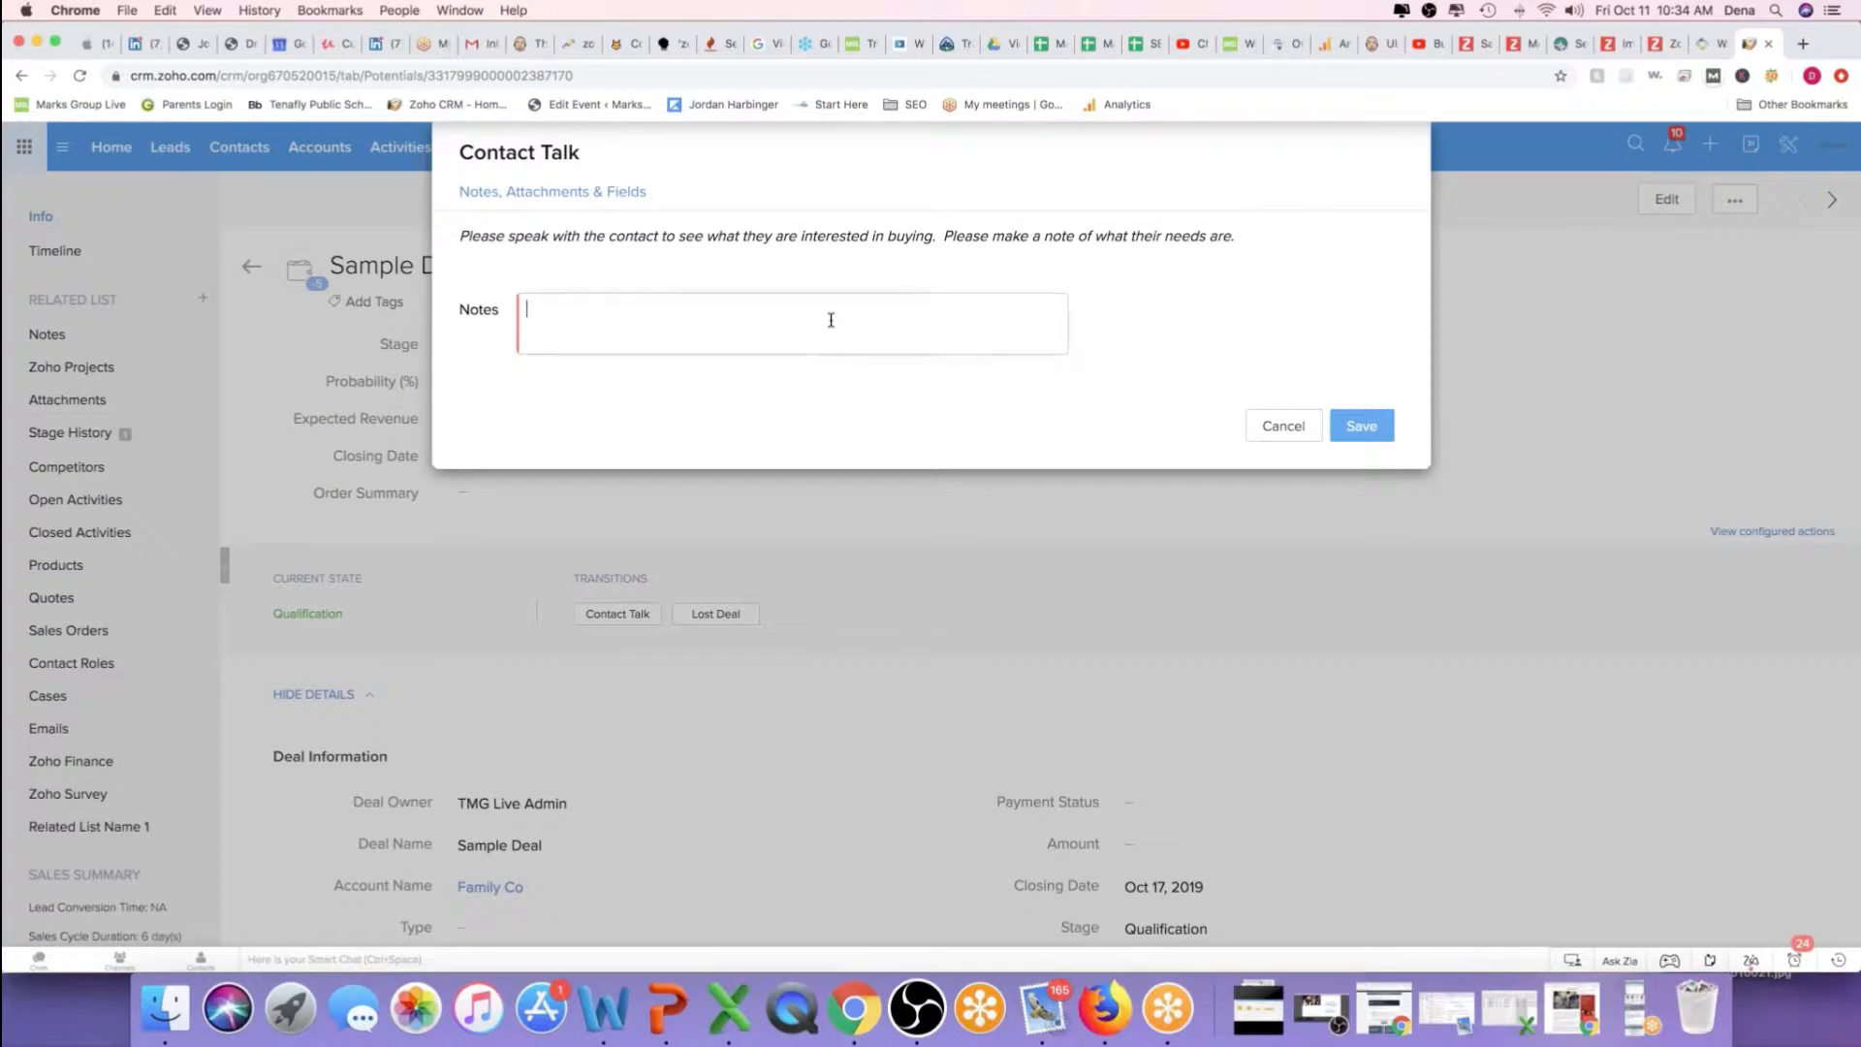
text(hey need to purchase 2 test products.)
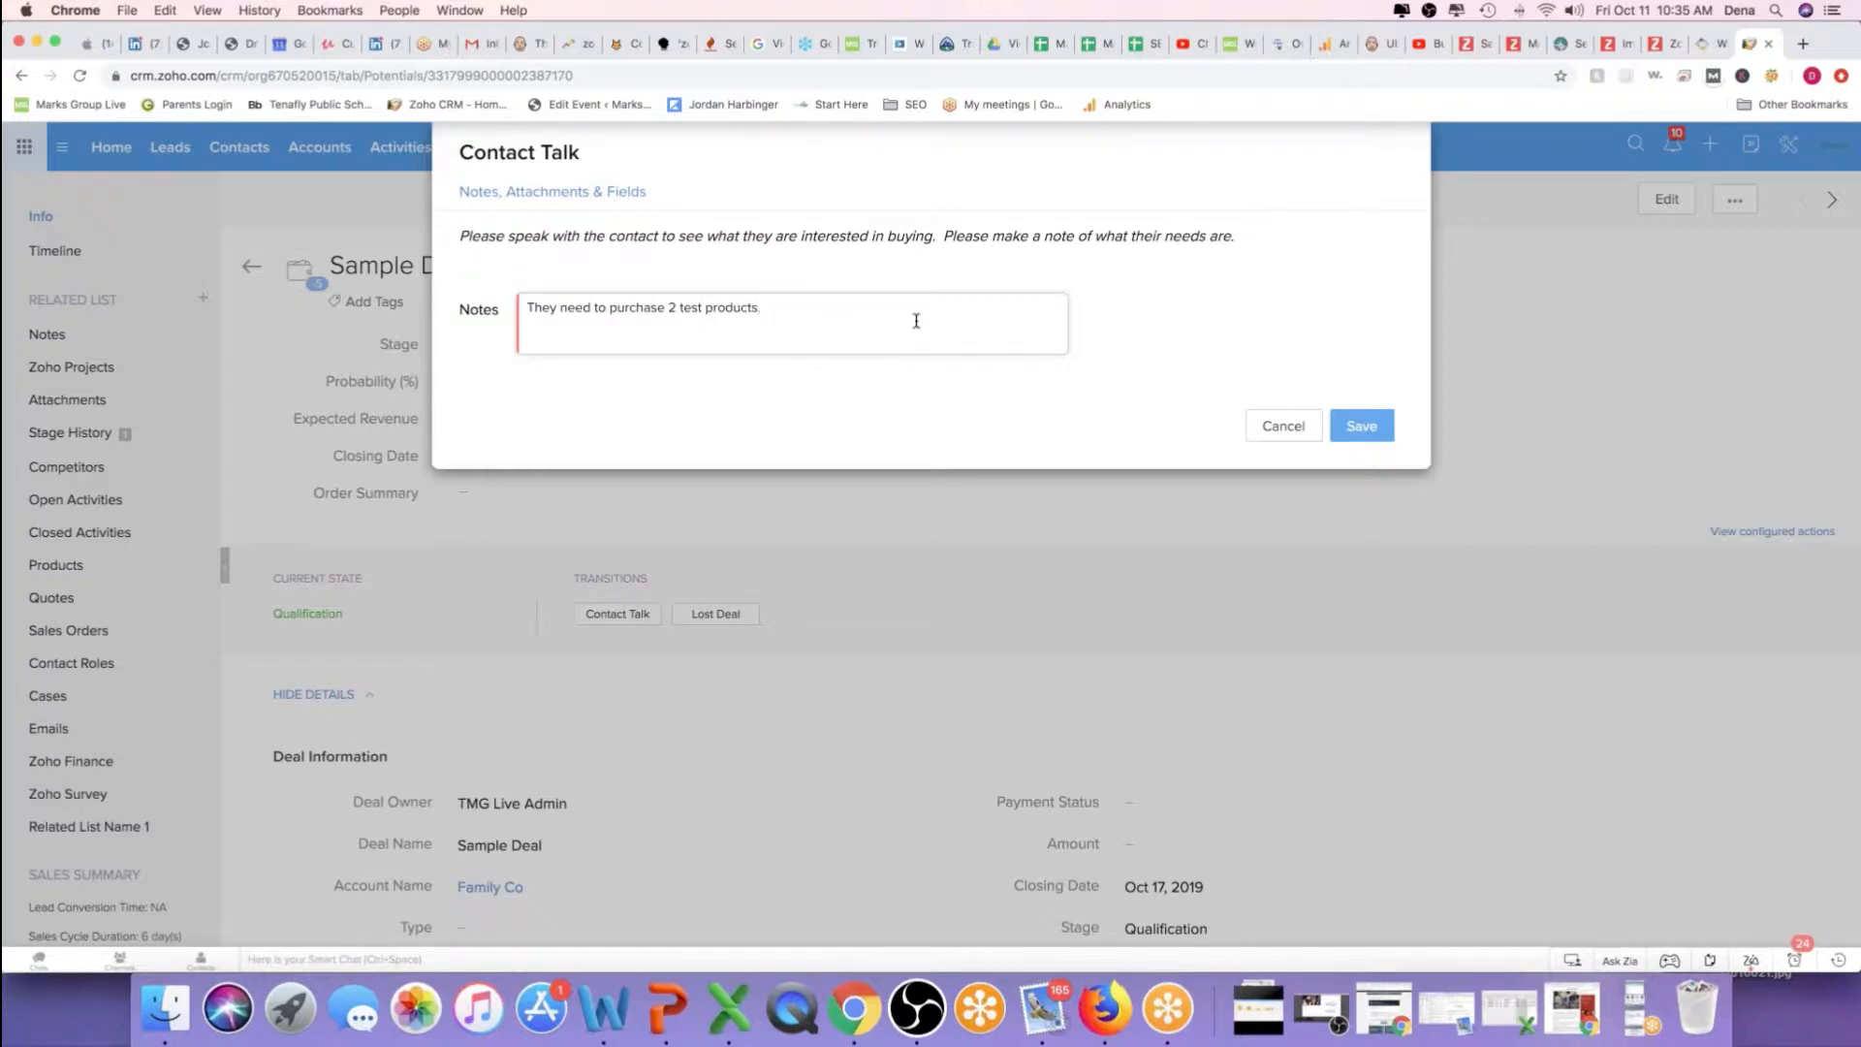
click(1364, 426)
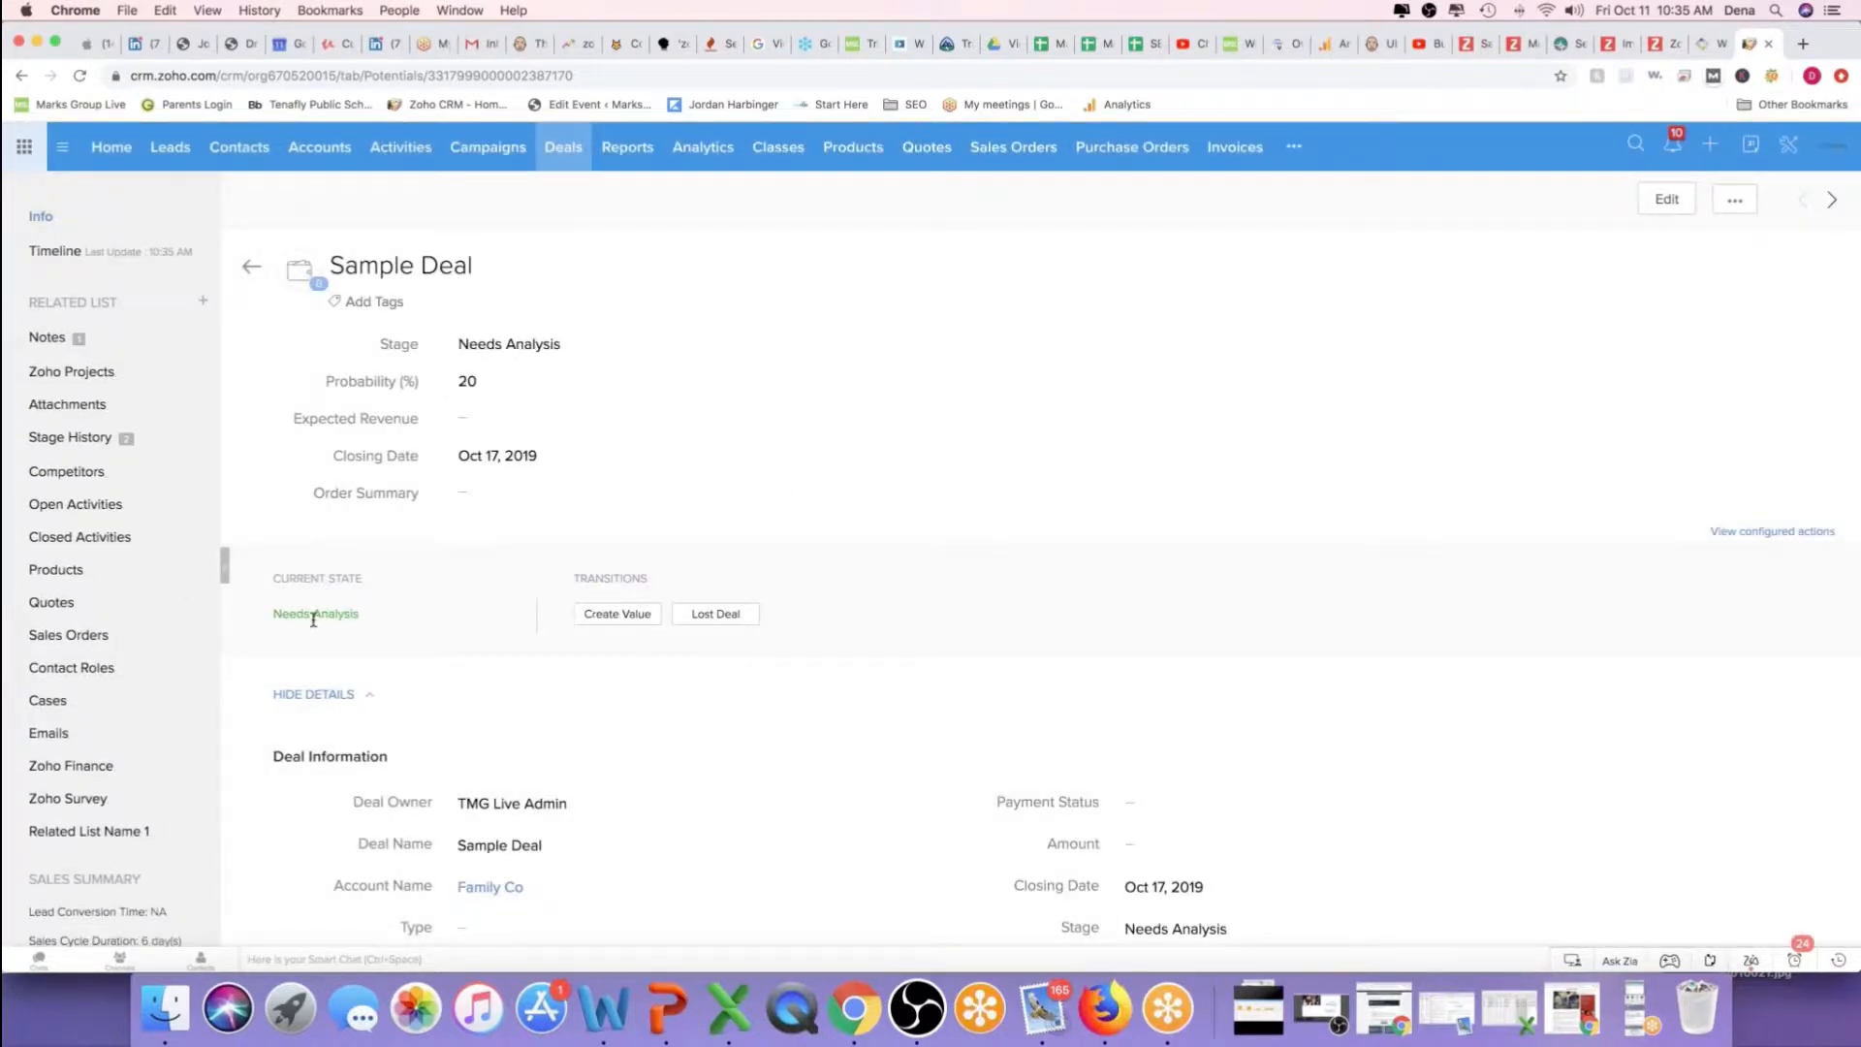
Complete Sample Deal's Lost Deal transition with a note giving too high a price as the lost reason
scroll(339, 640, down, 3)
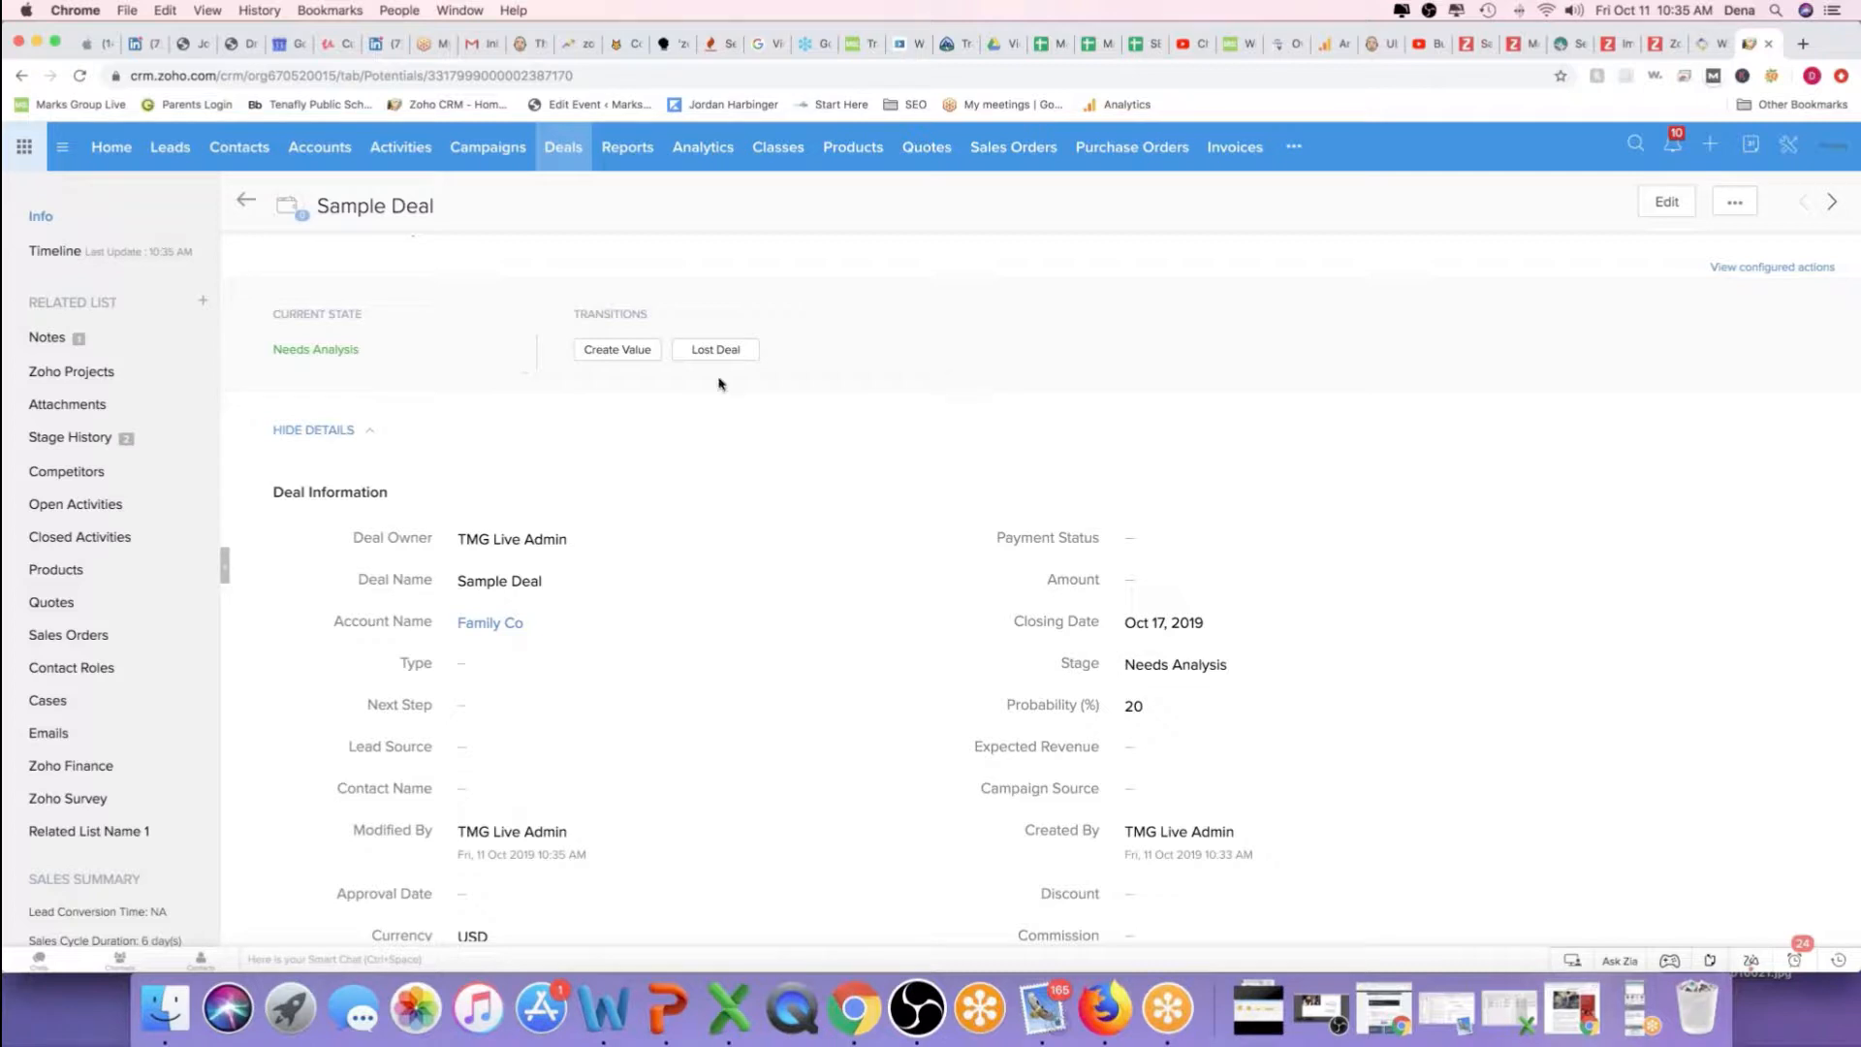
scroll(478, 345, up, 5)
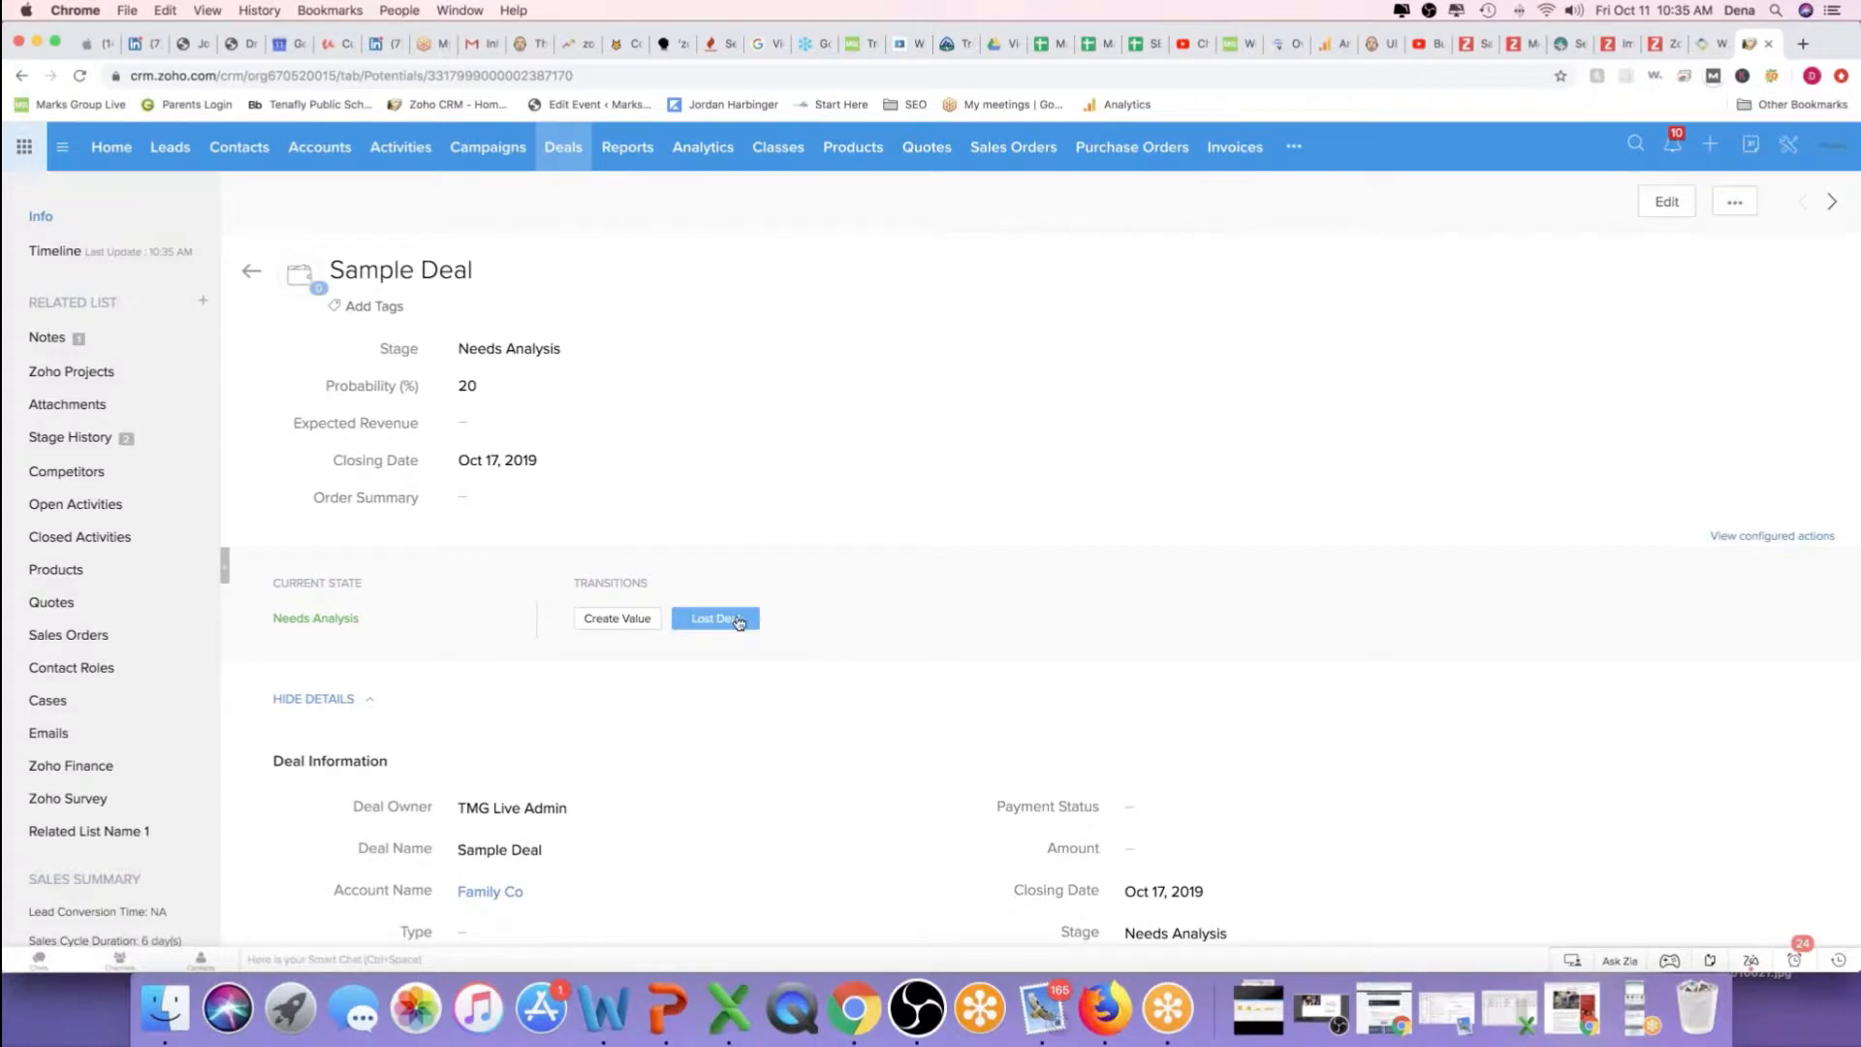
click(739, 621)
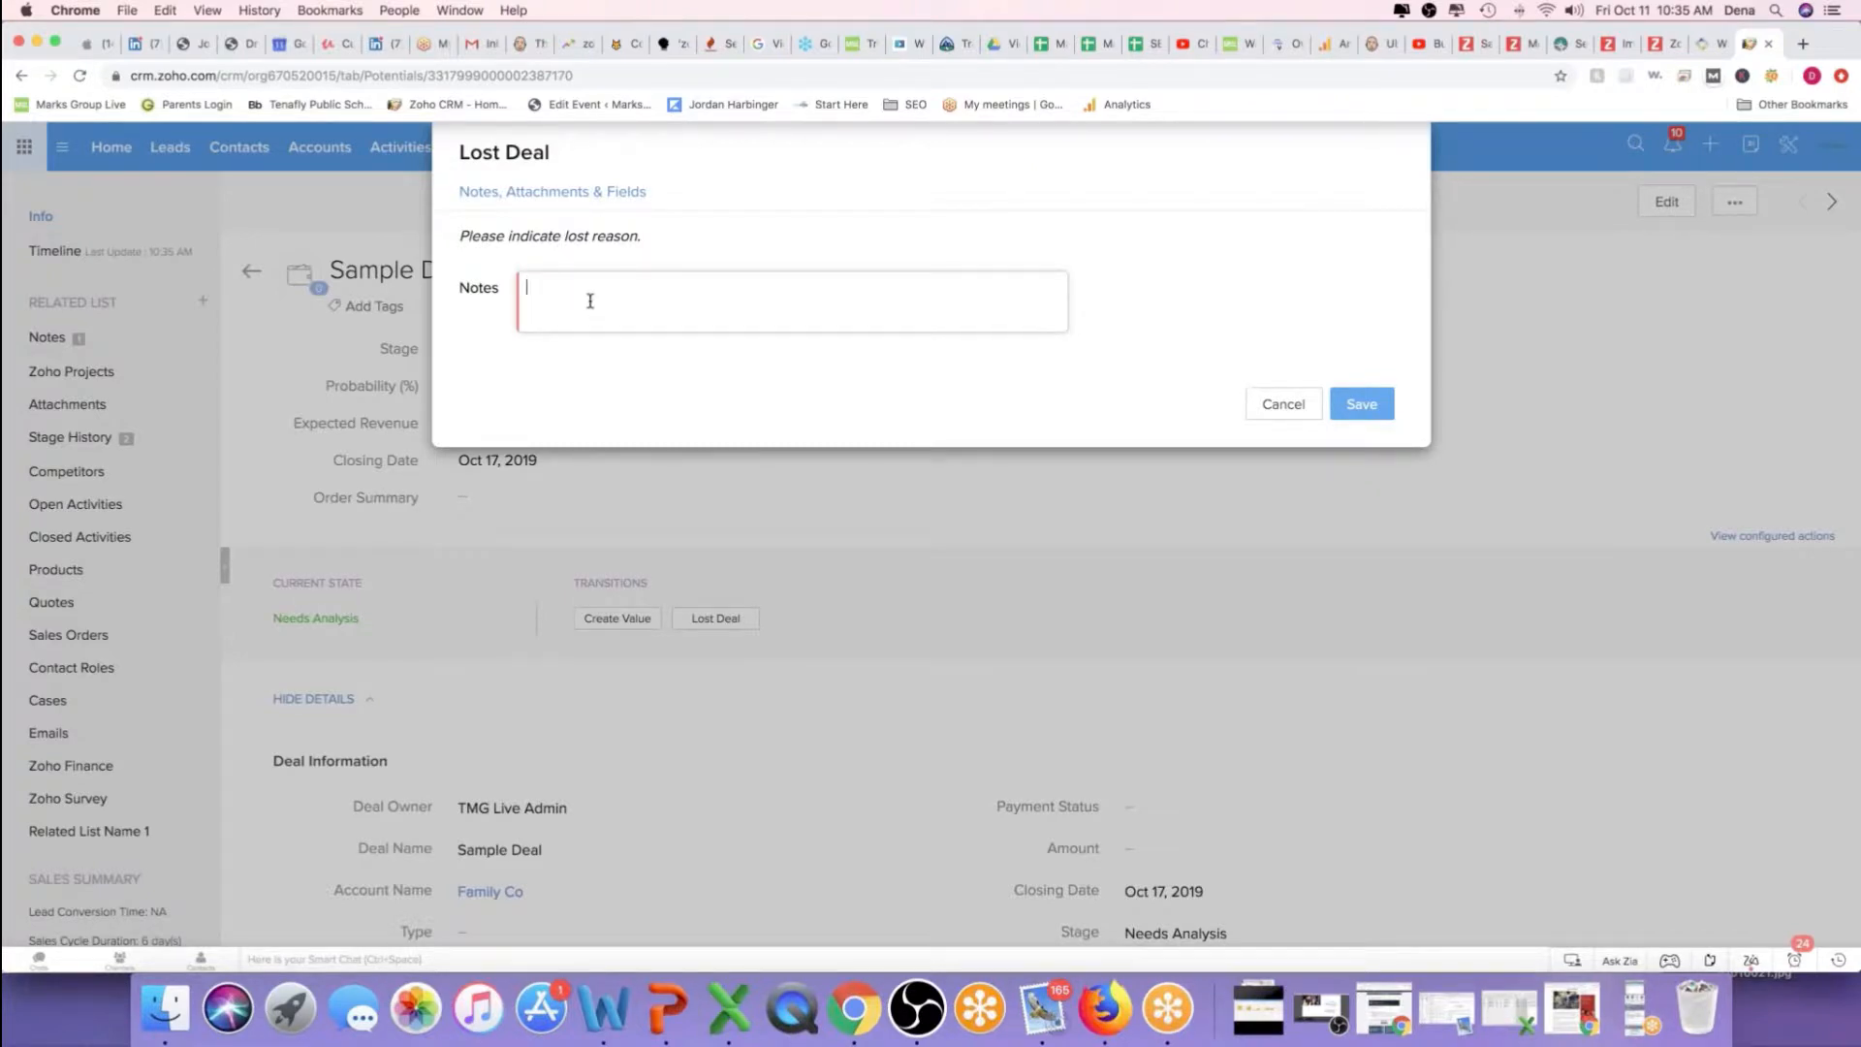
text(ice too high.)
click(1367, 406)
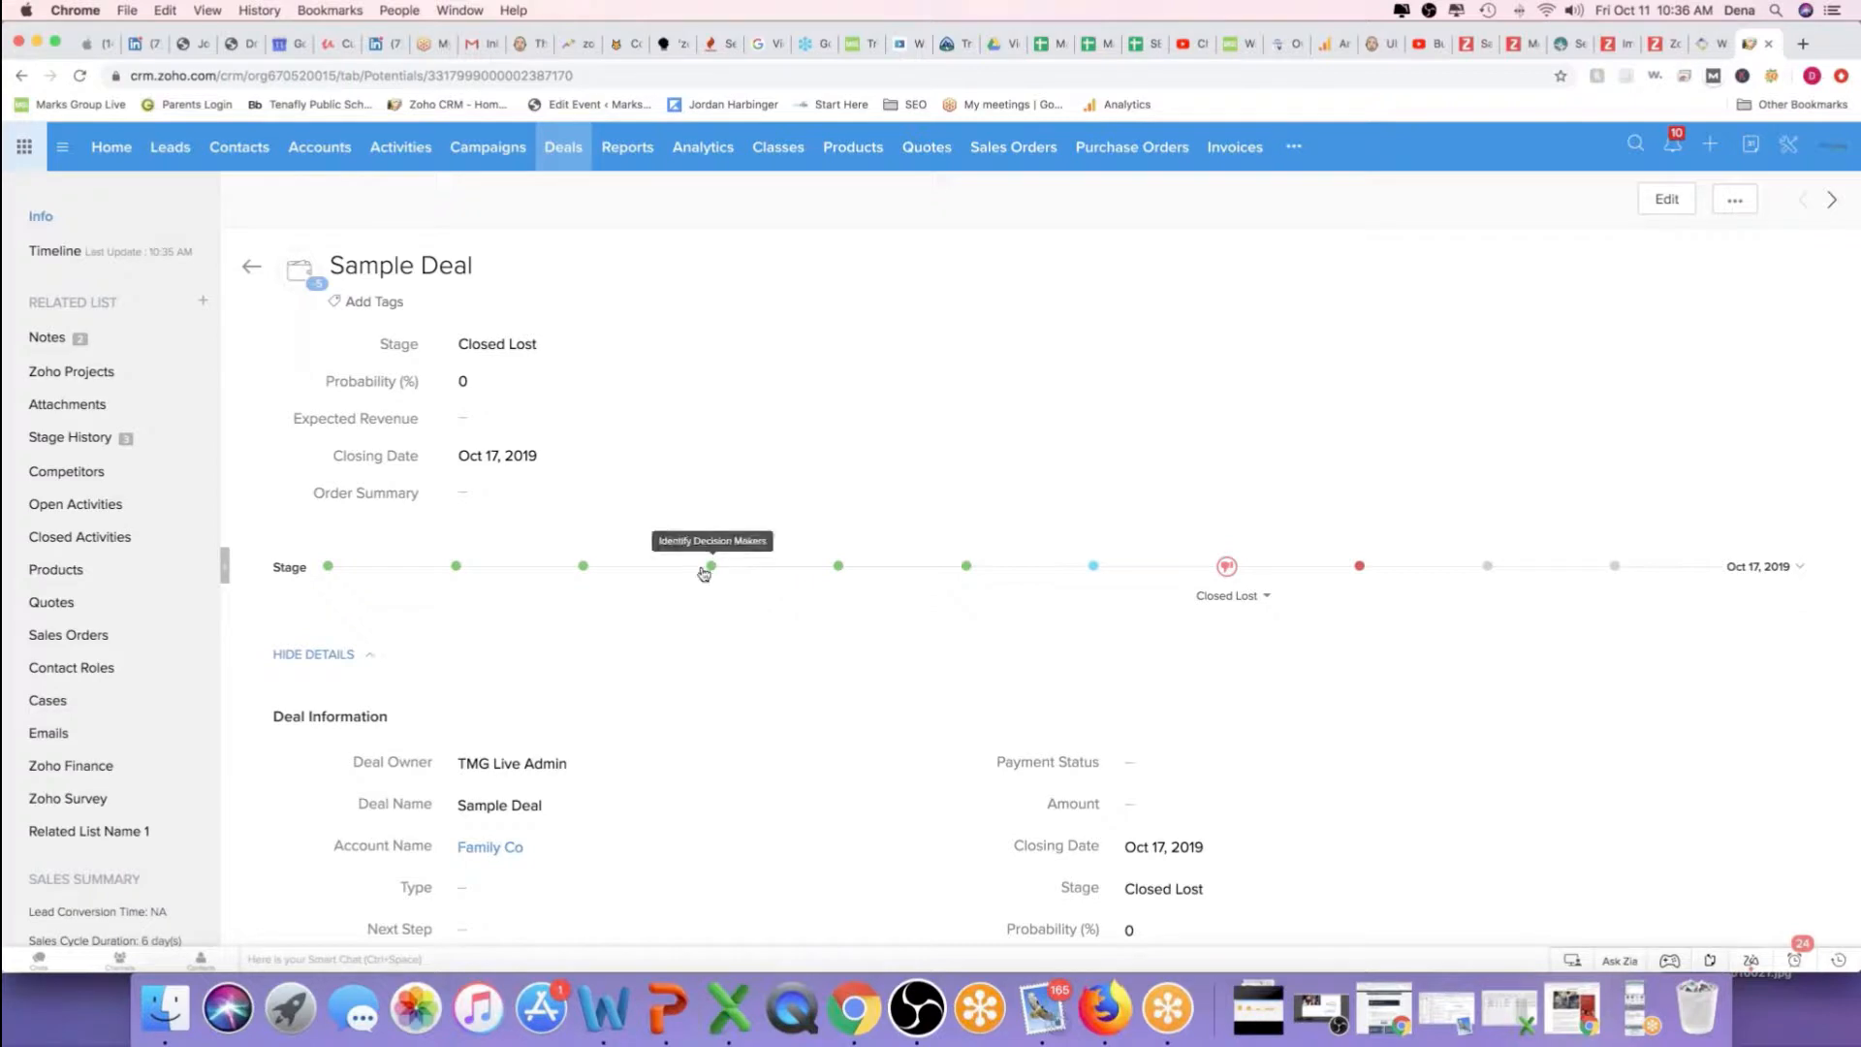
Set Sample Deal's stage to Value Proposition and complete the Find decision maker transition with the note "Contact 1"
click(583, 568)
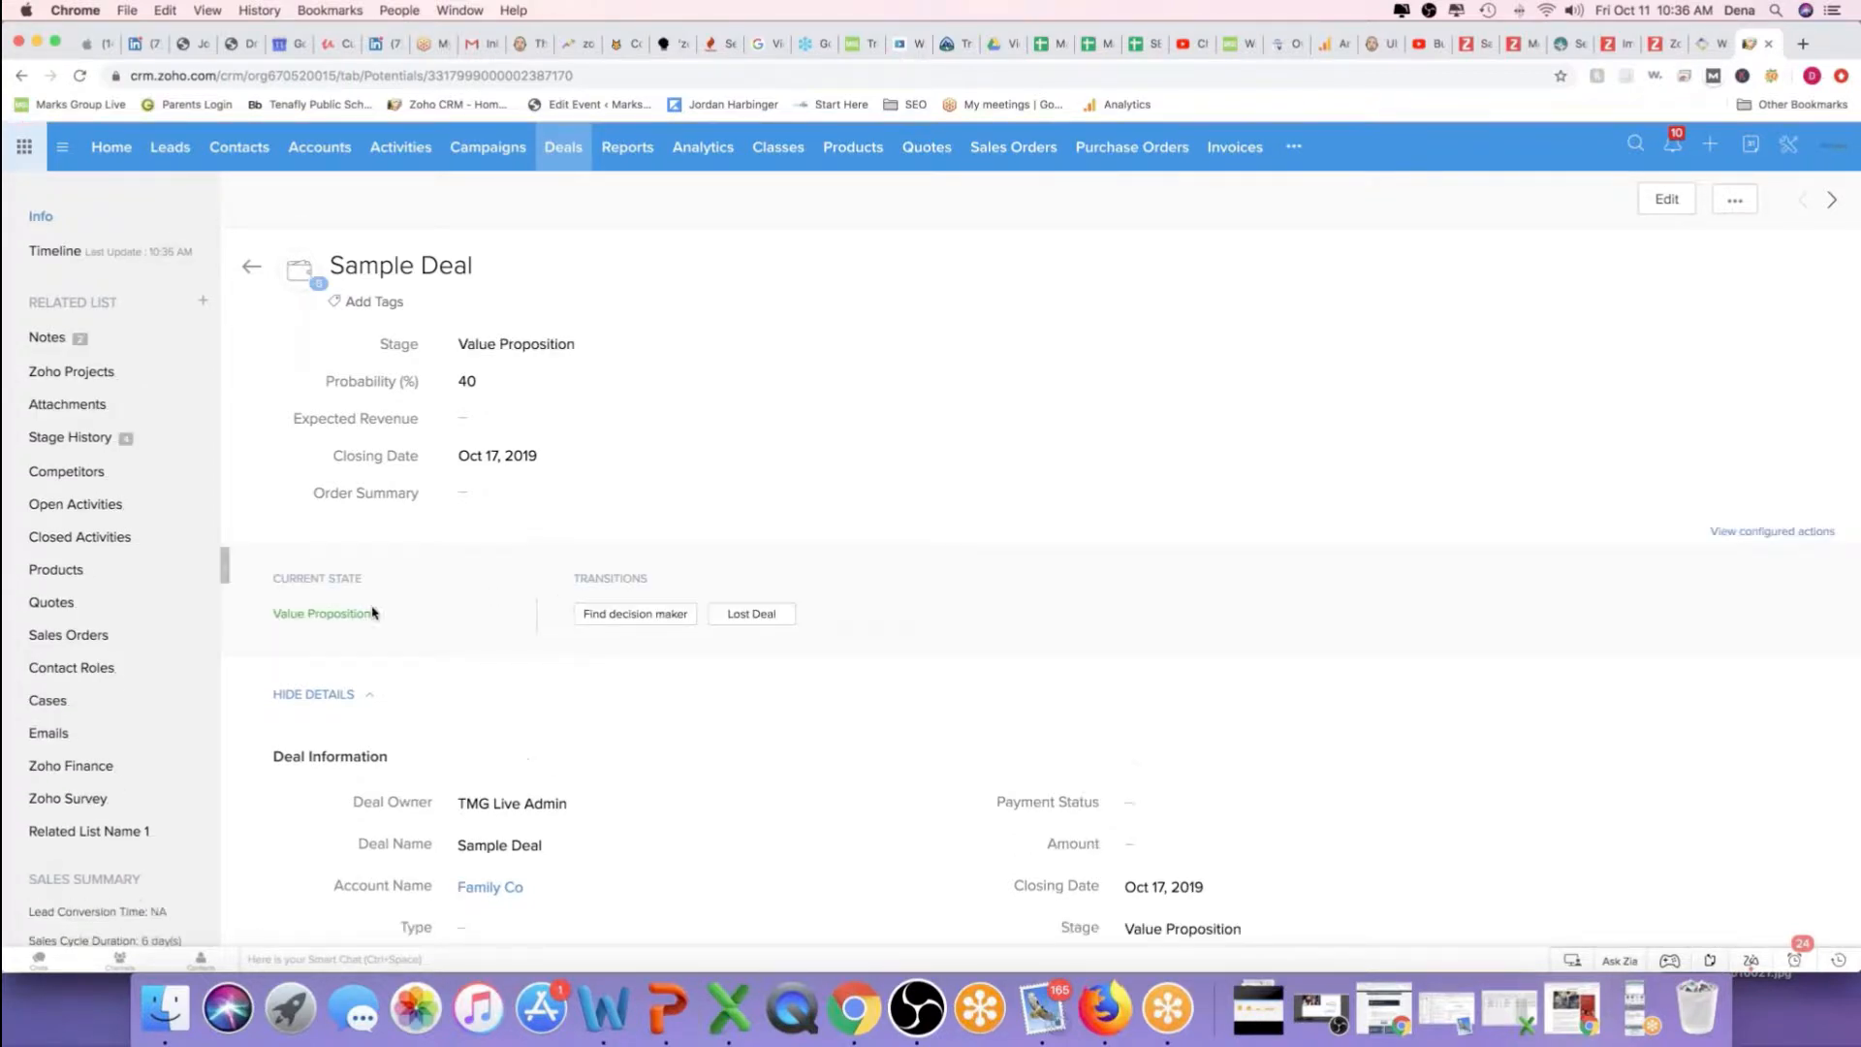
click(621, 625)
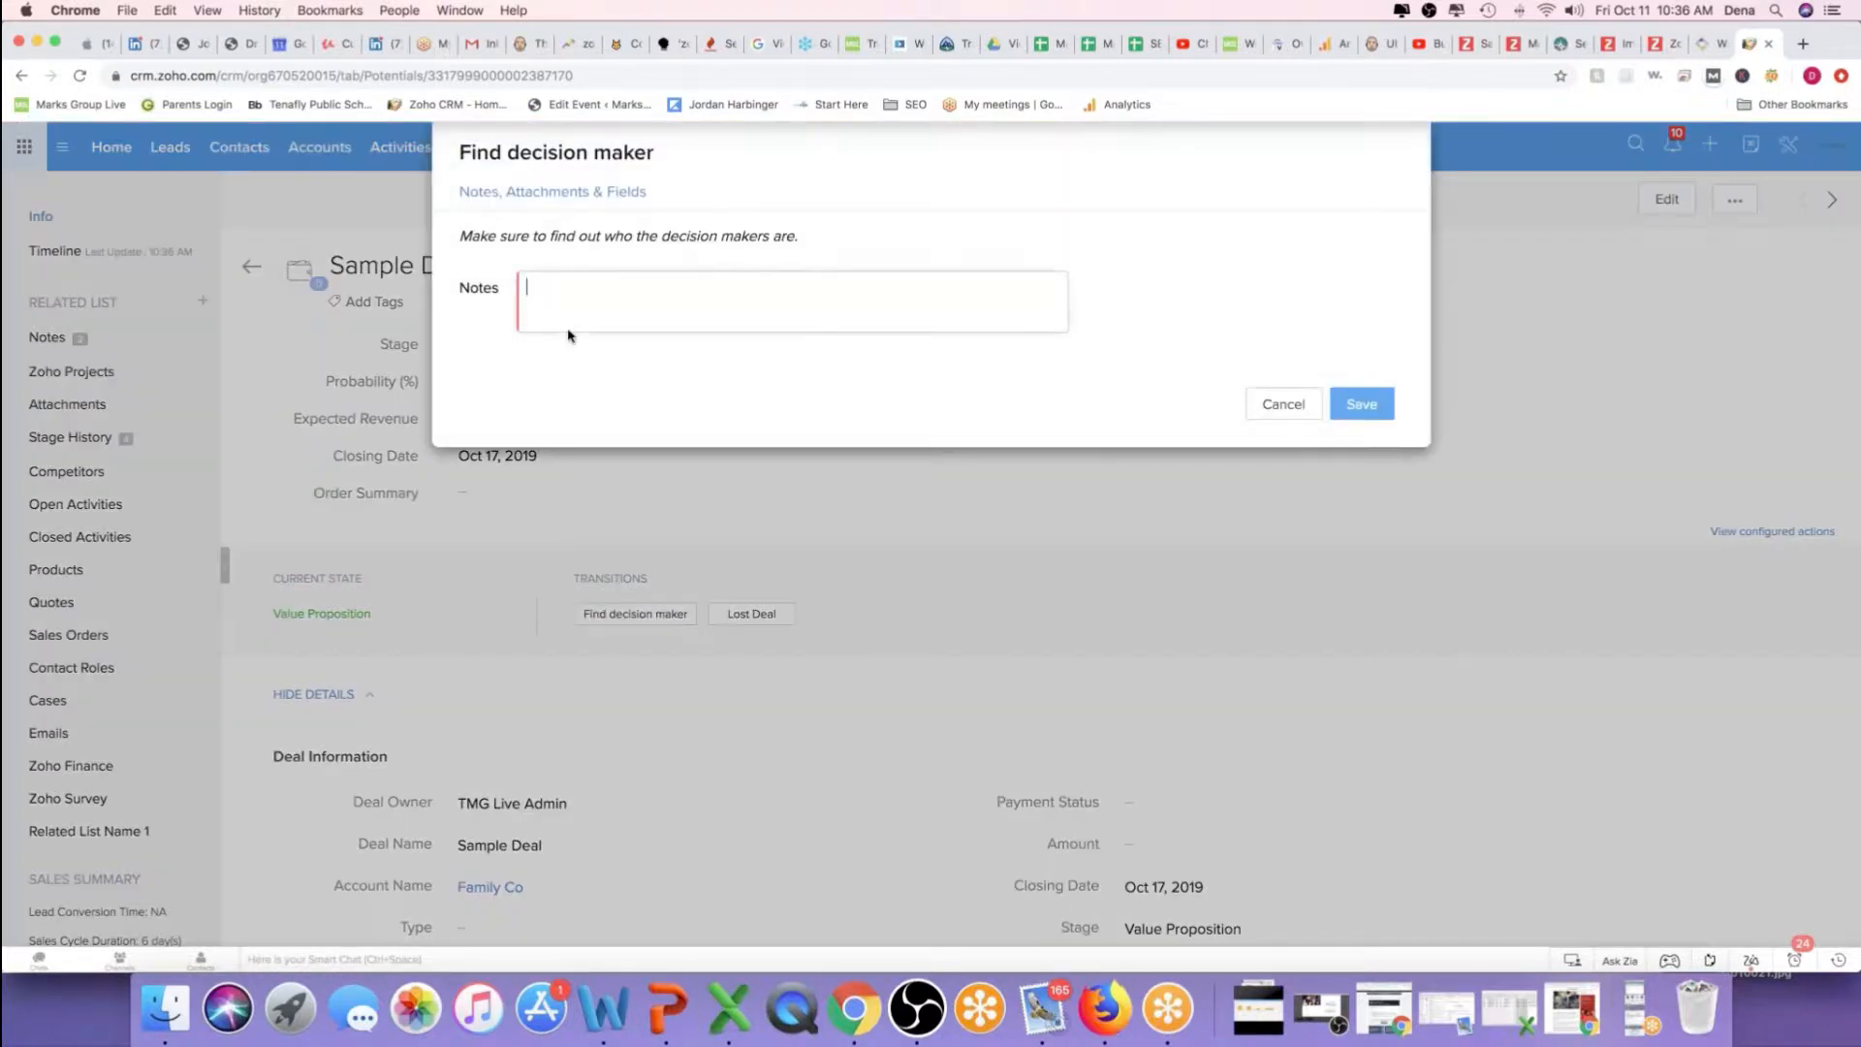
text(Contact 1)
click(1379, 405)
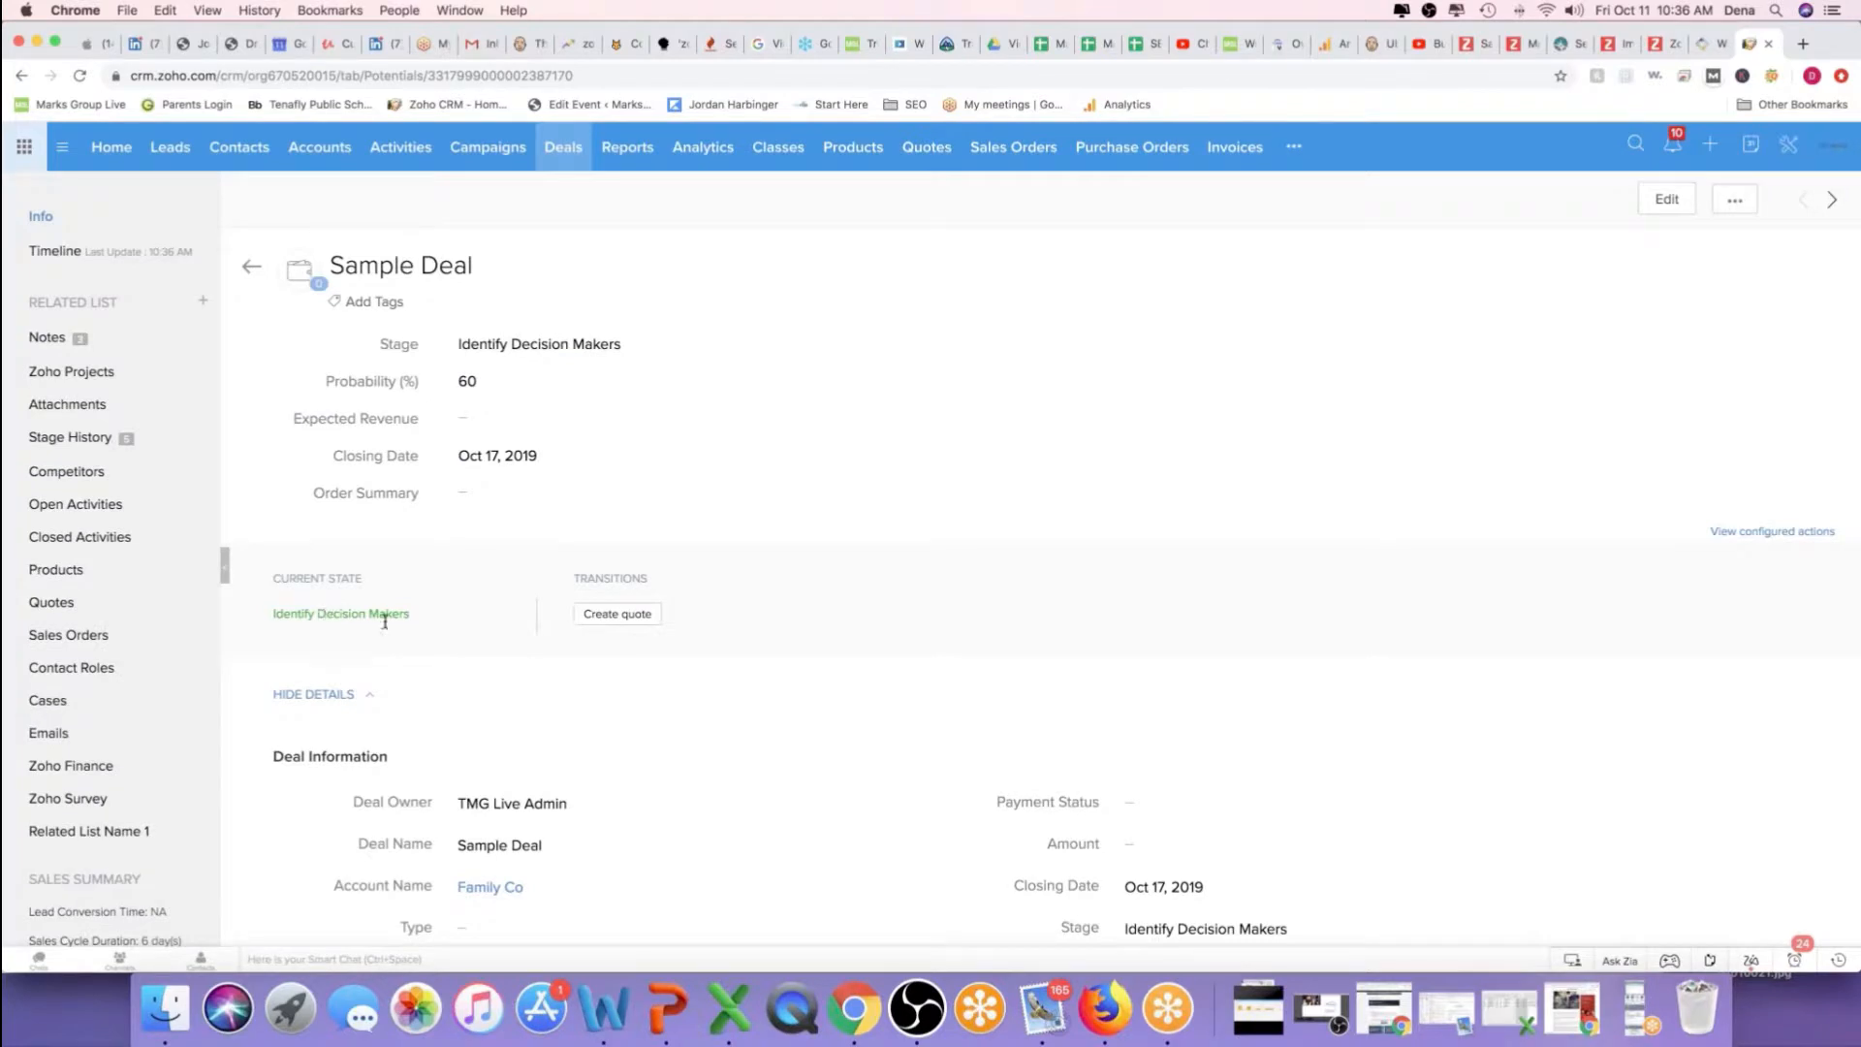
Run Sample Deal's Create quote transition and reopen the Deal Blueprint for editing in setup
click(630, 622)
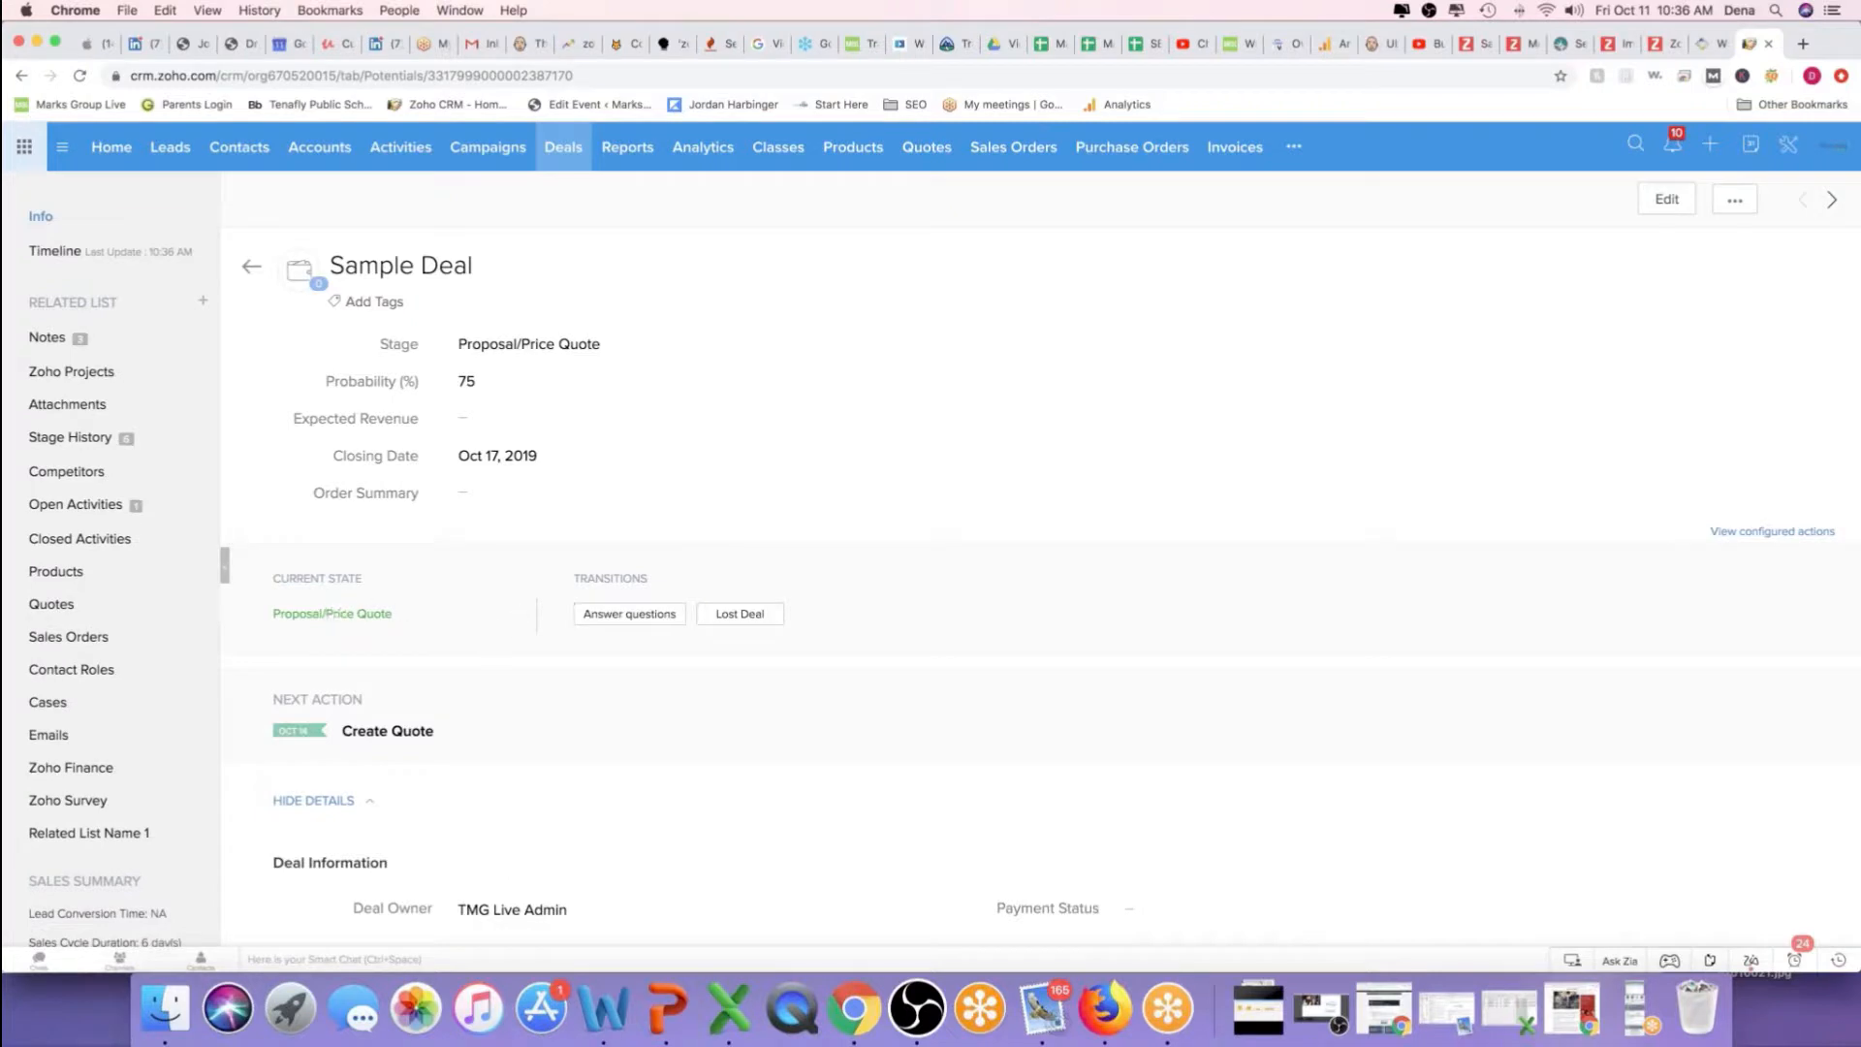
click(1789, 148)
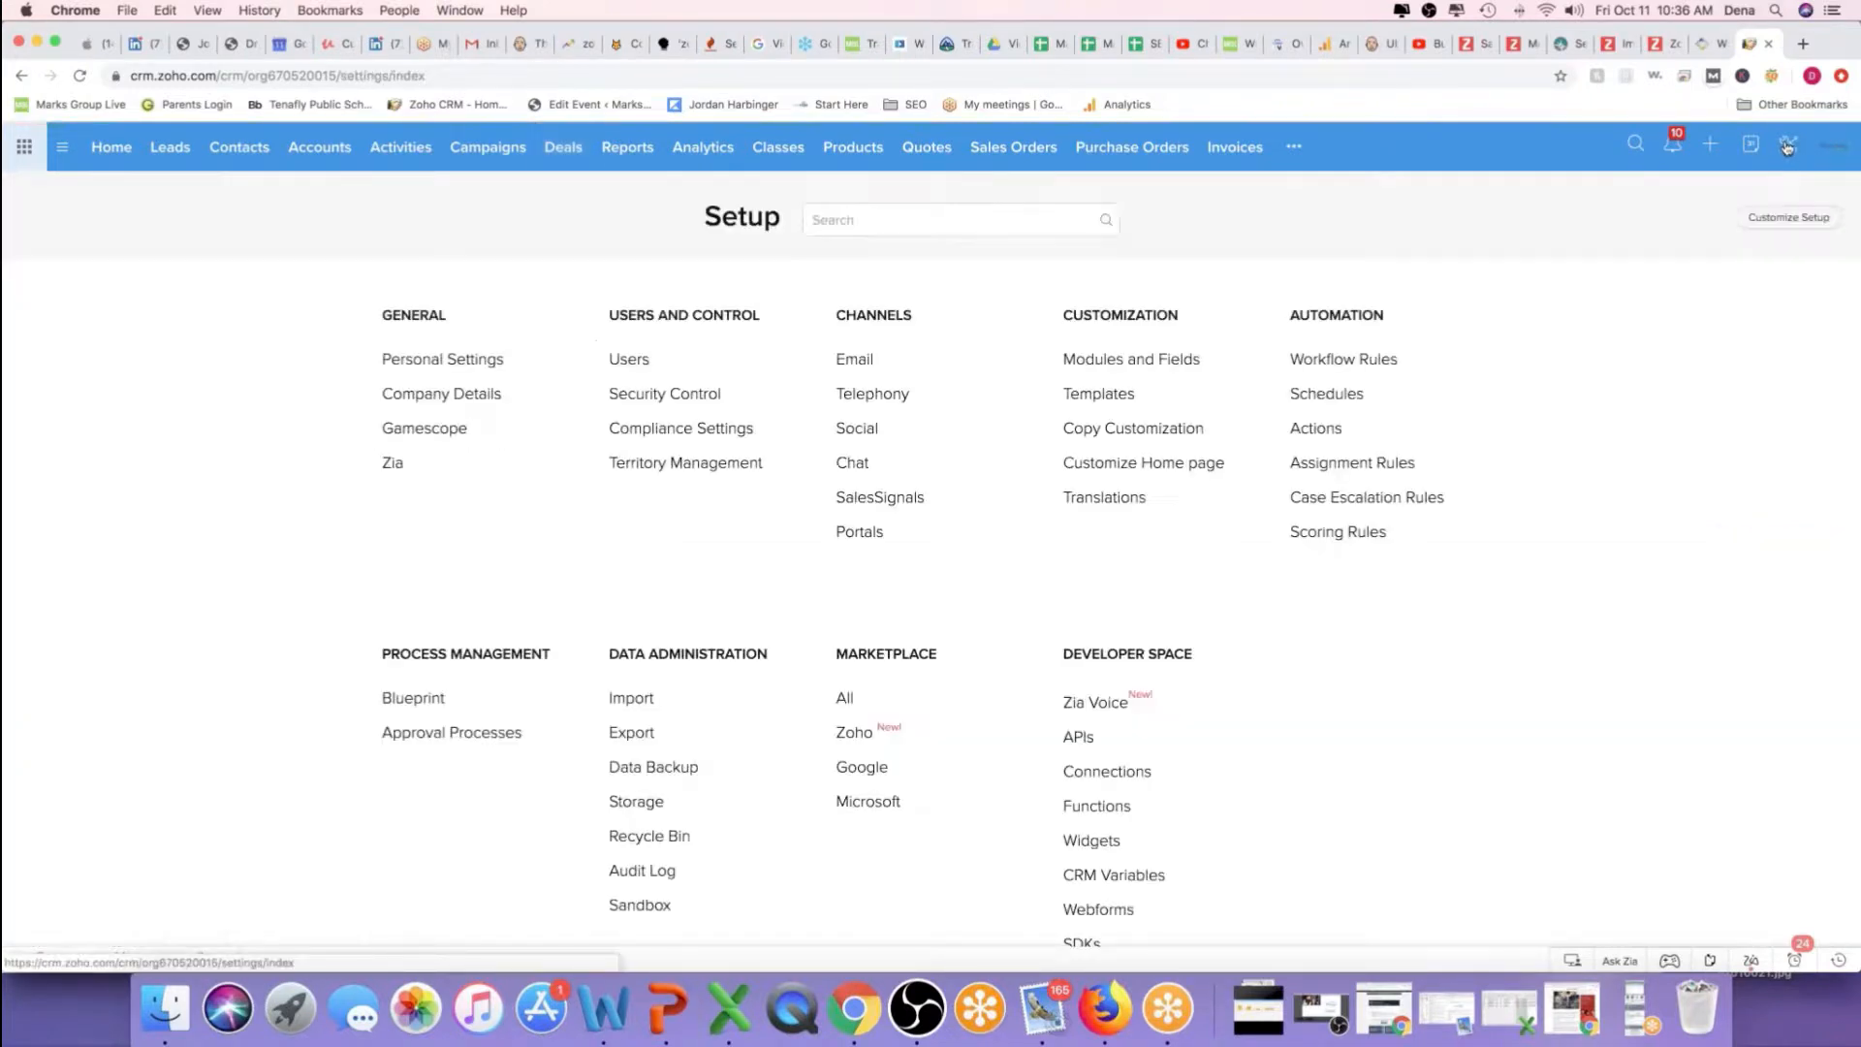
click(413, 698)
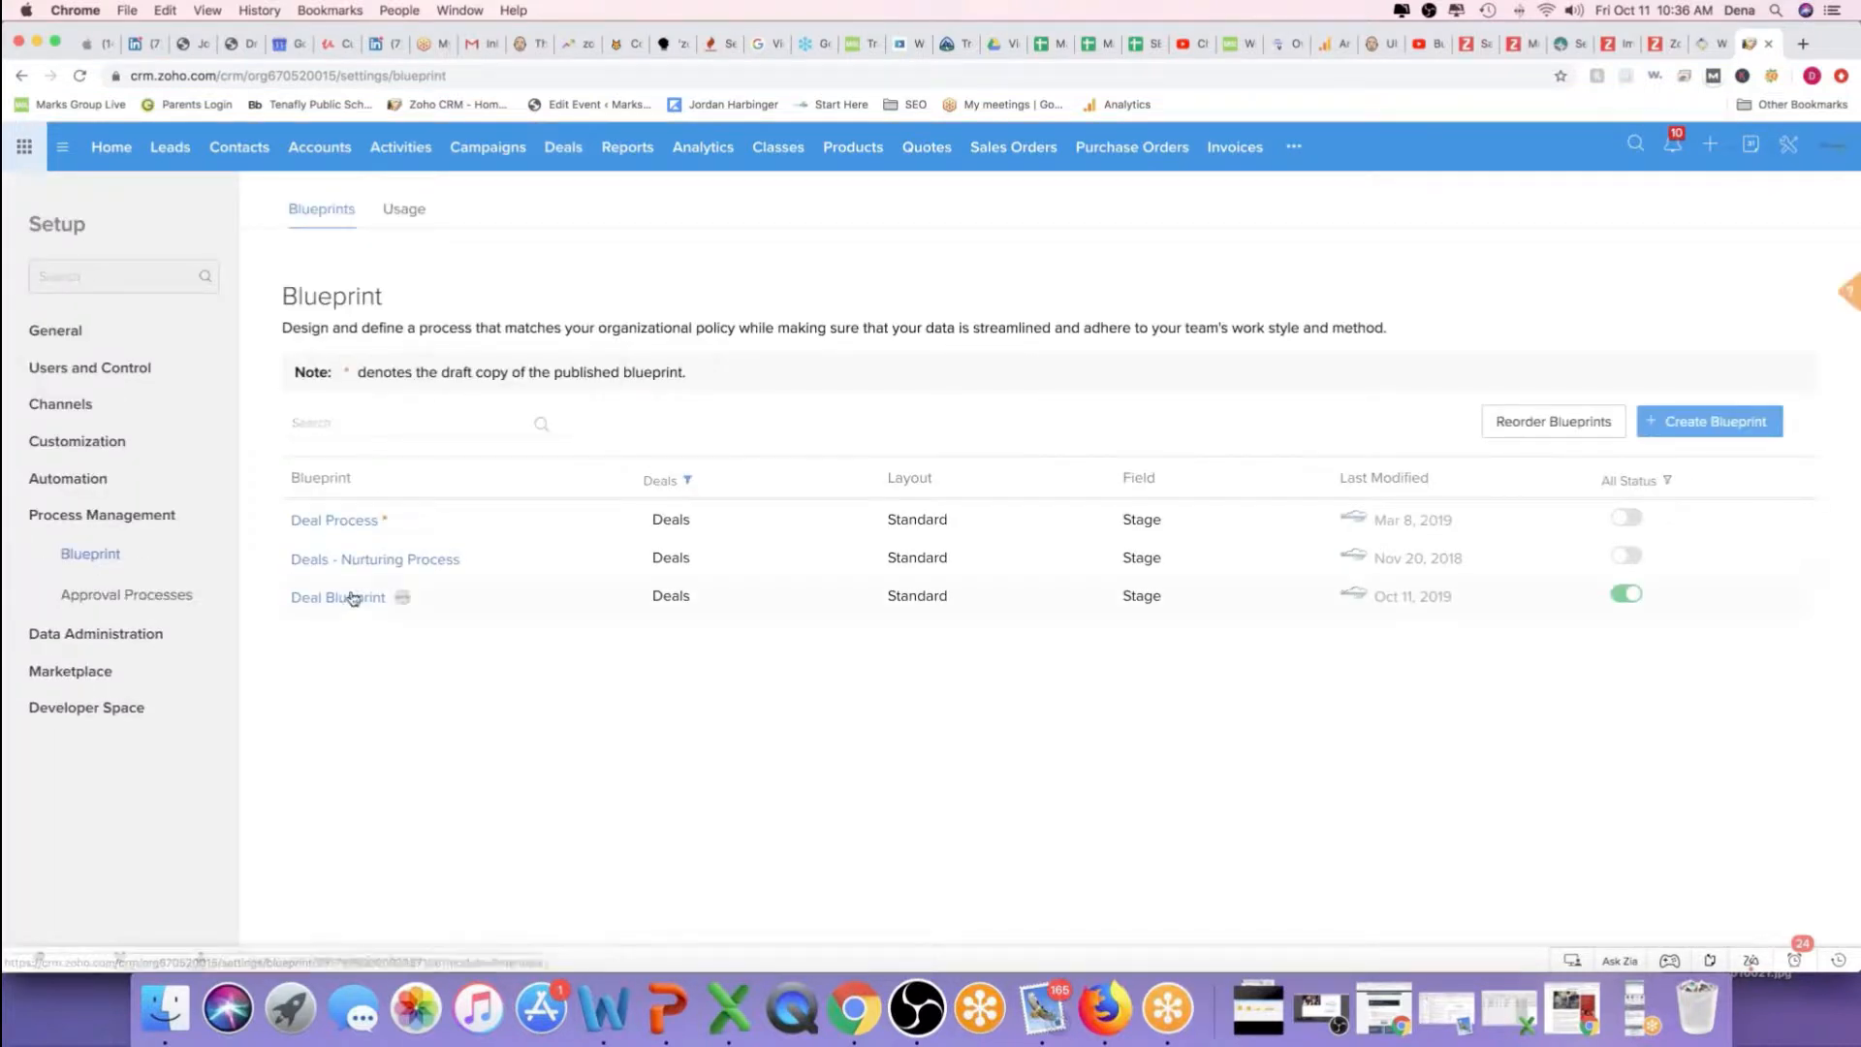
click(353, 595)
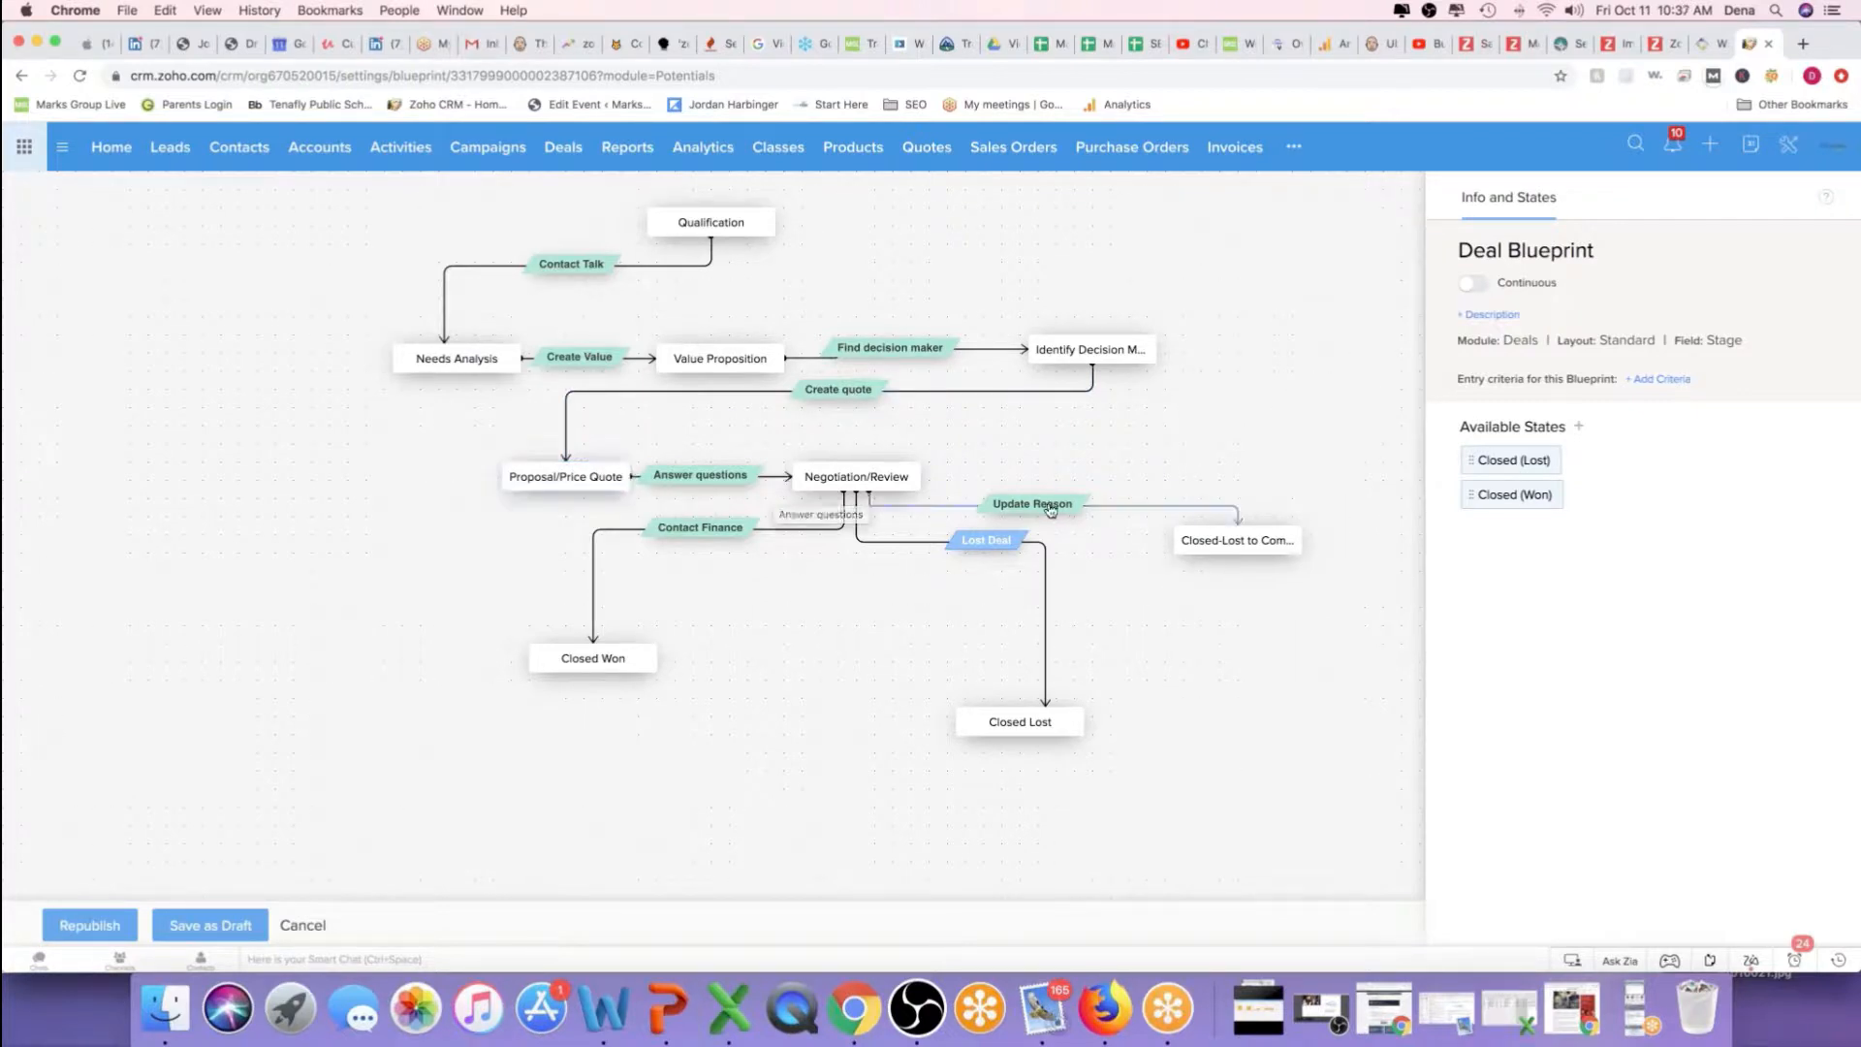
Require an attachment during the Create quote transition and place the message "Please attach the quote you want to send." above the other items
click(835, 391)
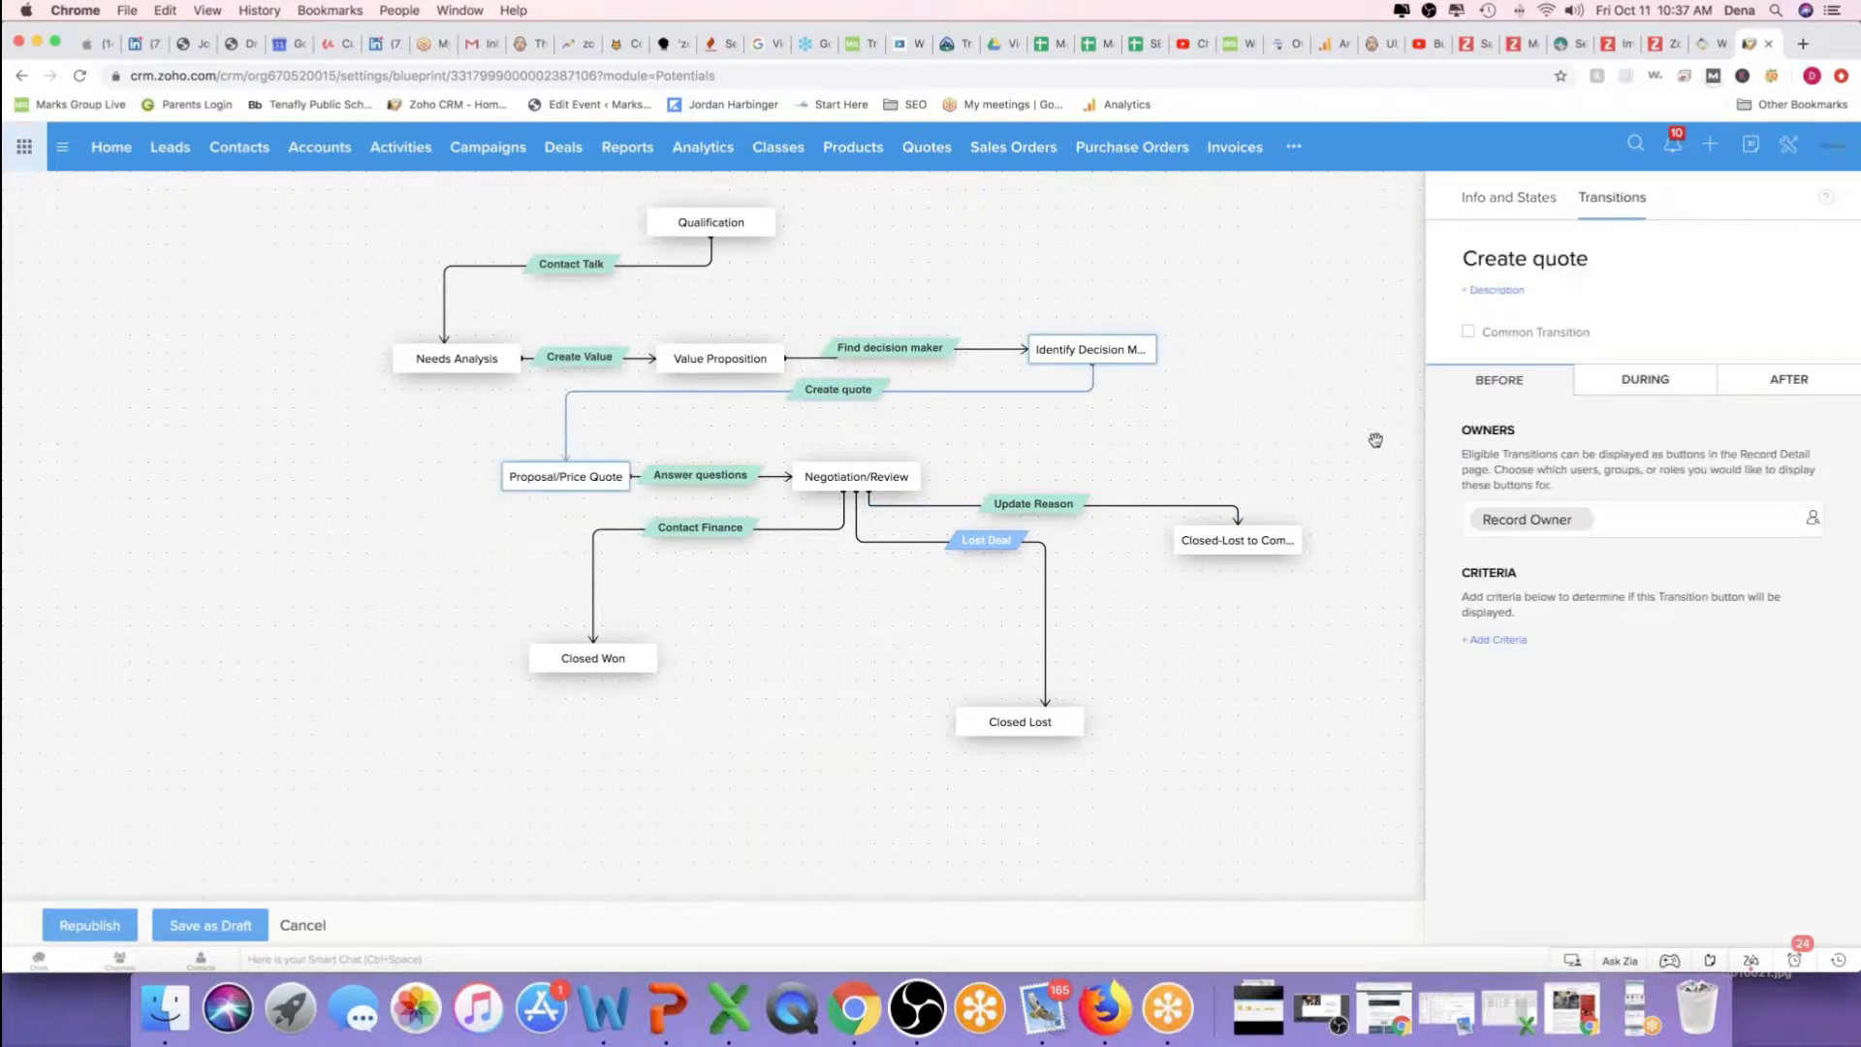
click(1633, 380)
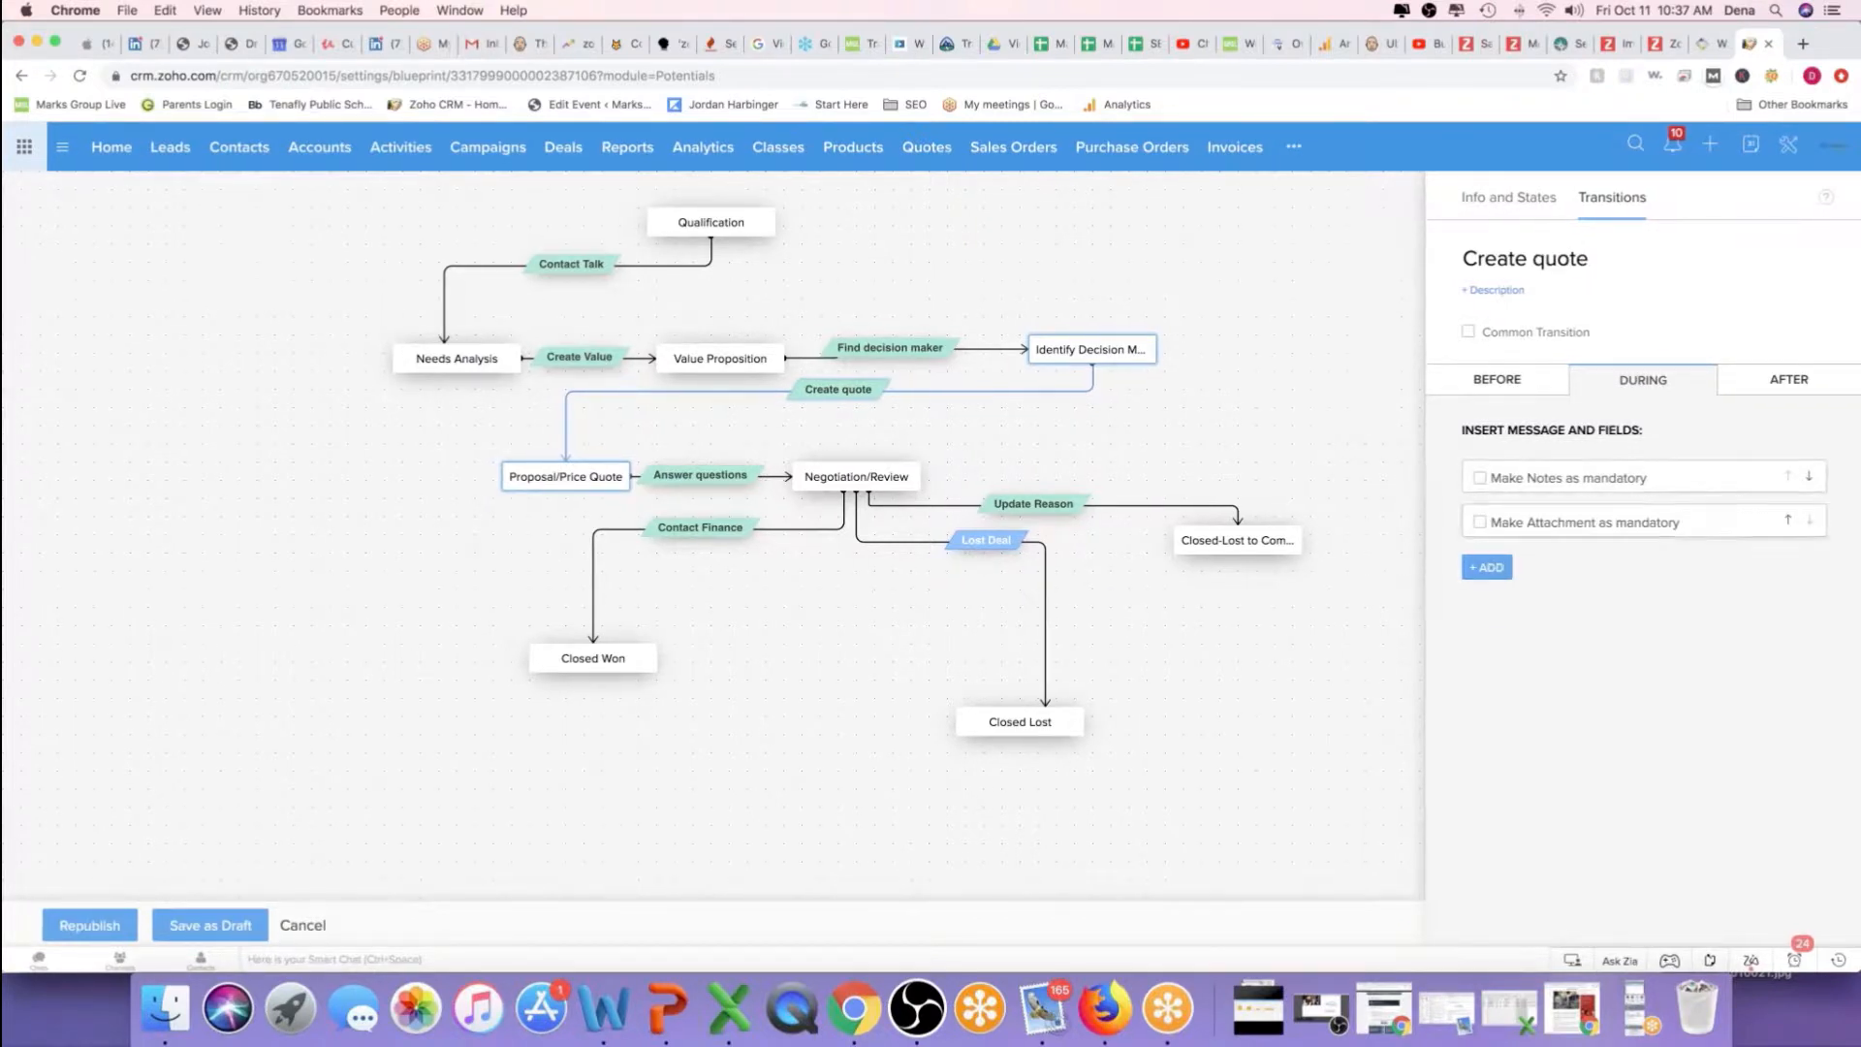
click(1480, 522)
click(1491, 567)
click(1550, 621)
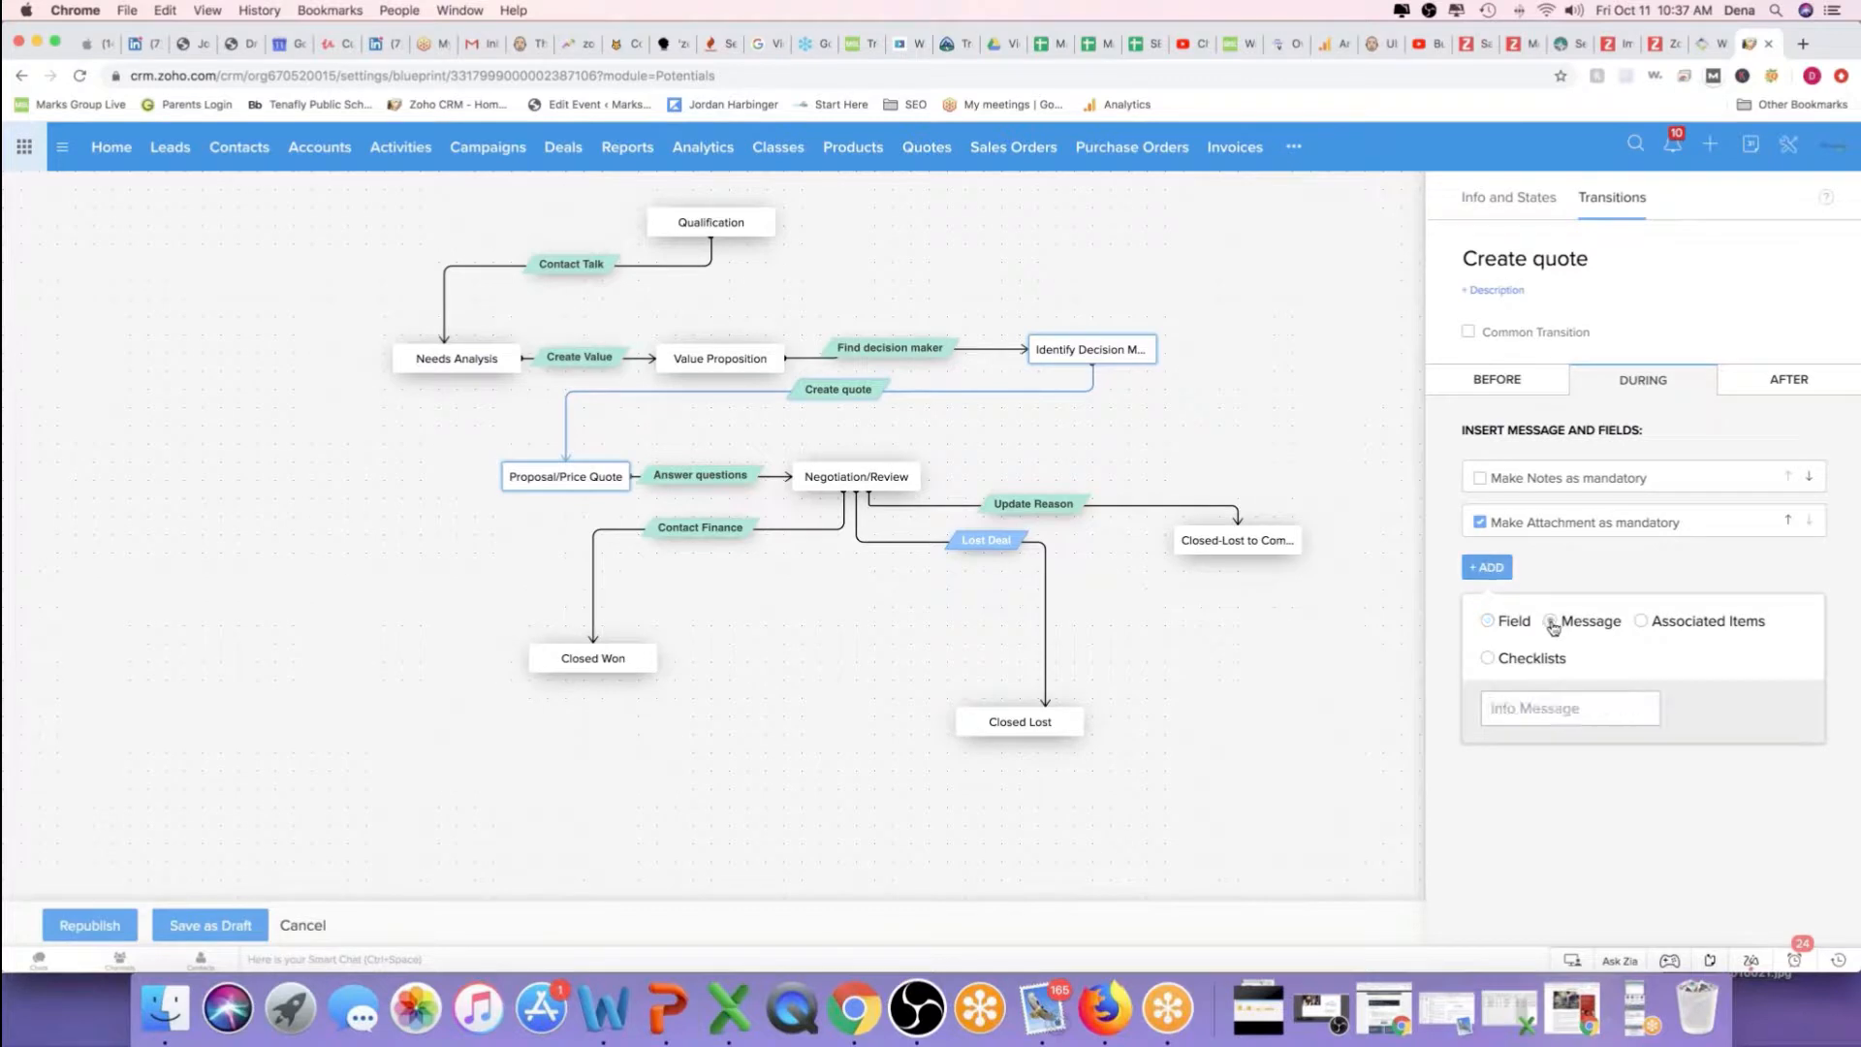
click(1539, 707)
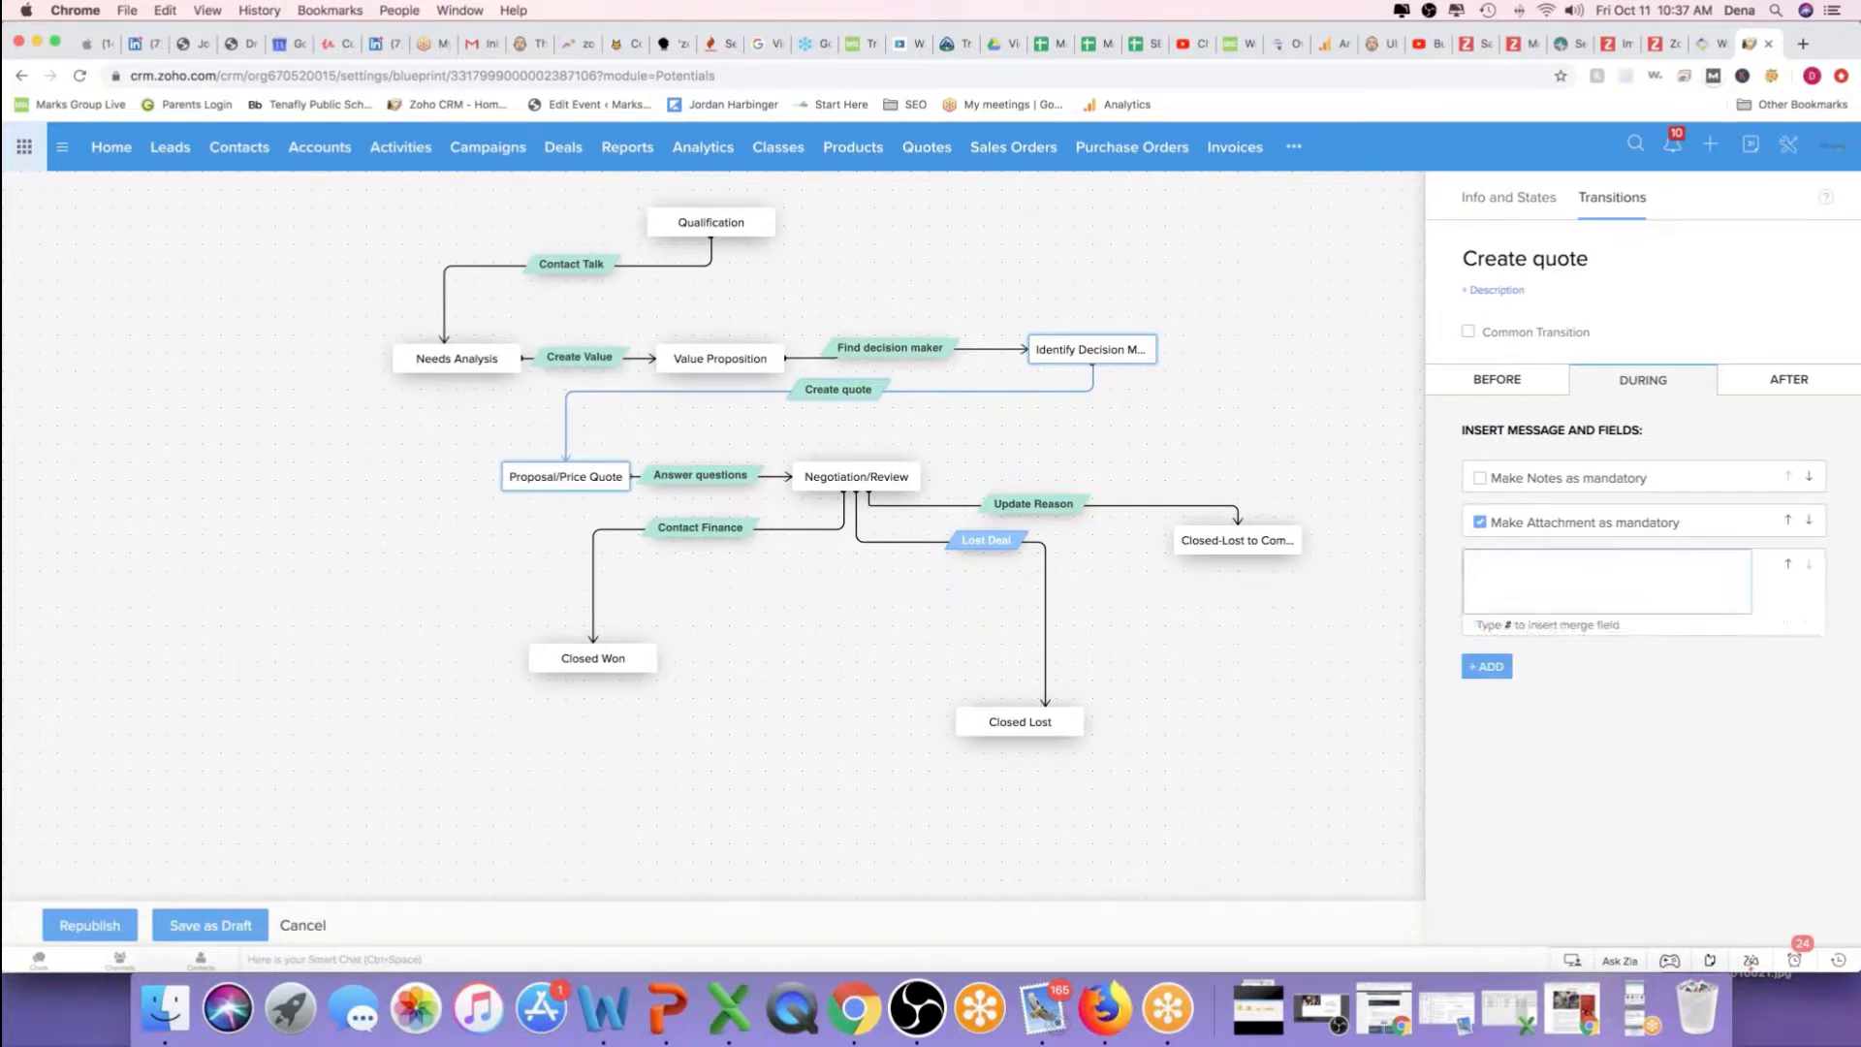
text(Please attach teh)
key(BackSpace)
key(BackSpace)
key(BackSpace)
key(BackSpace)
text(he quote you want to send)
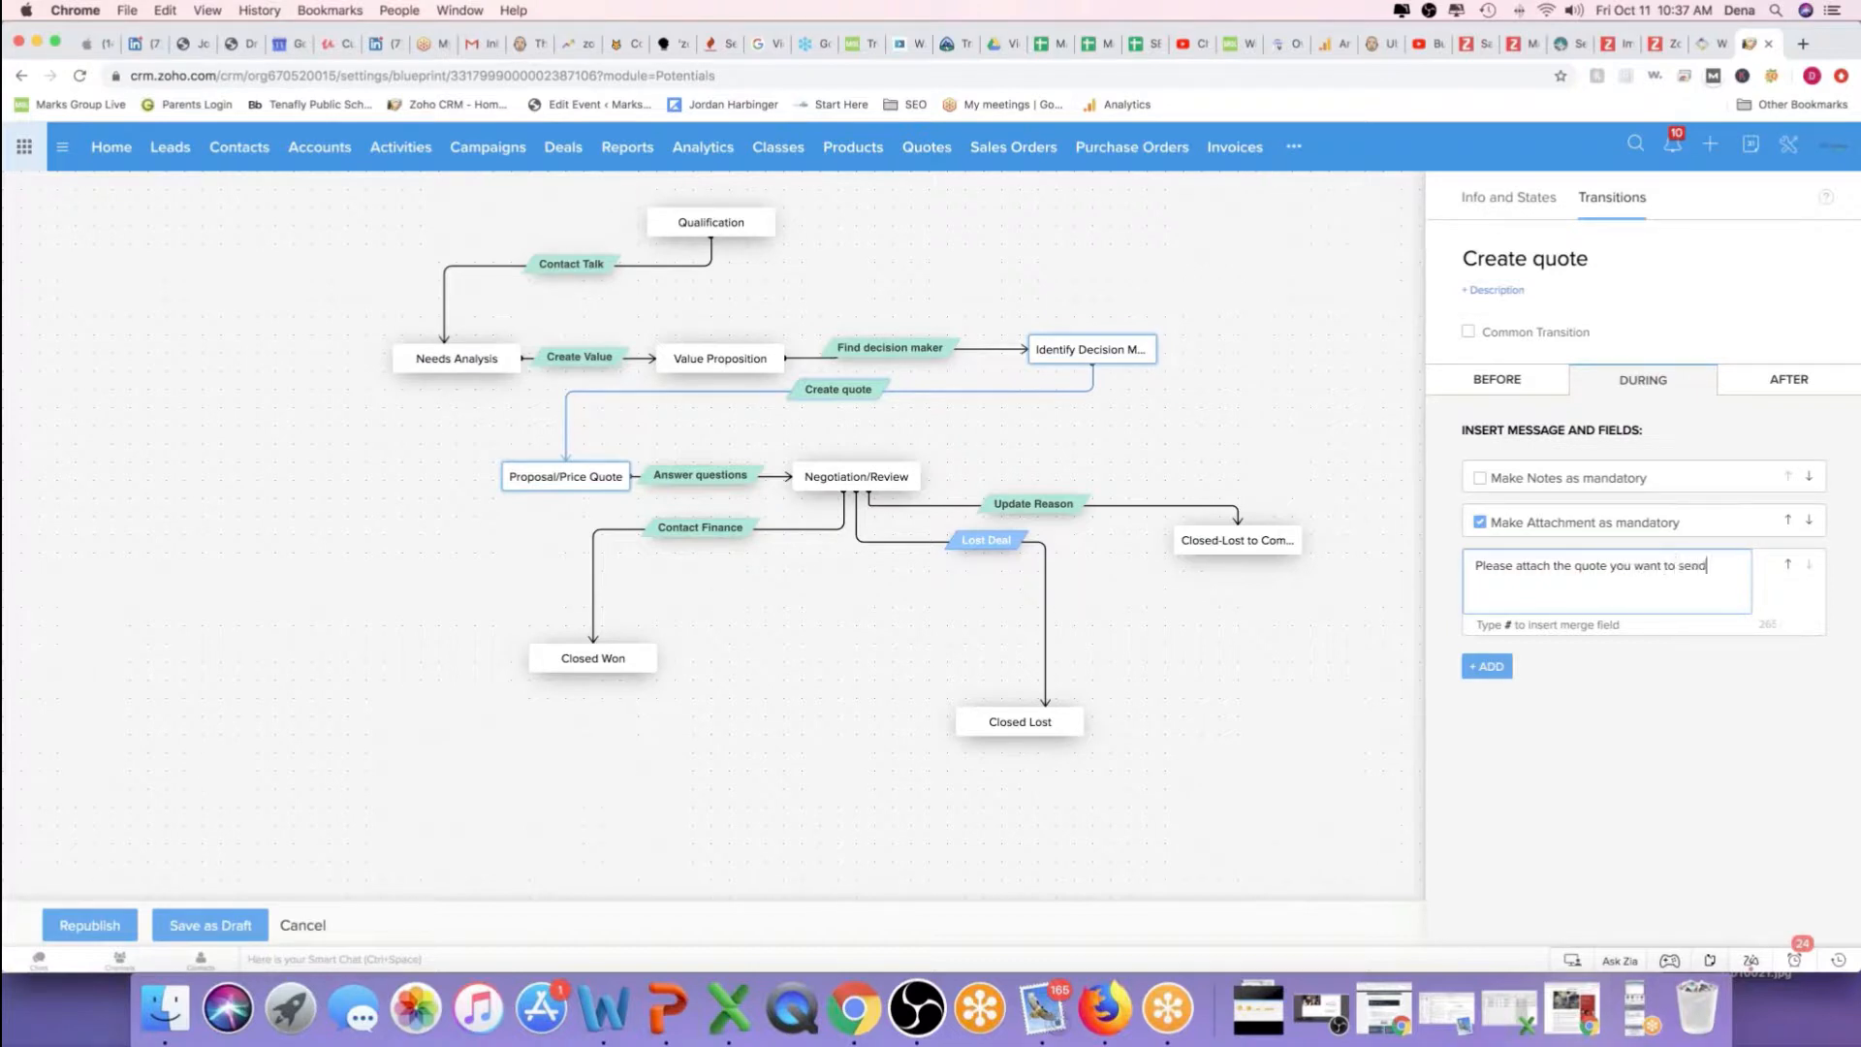
text(.)
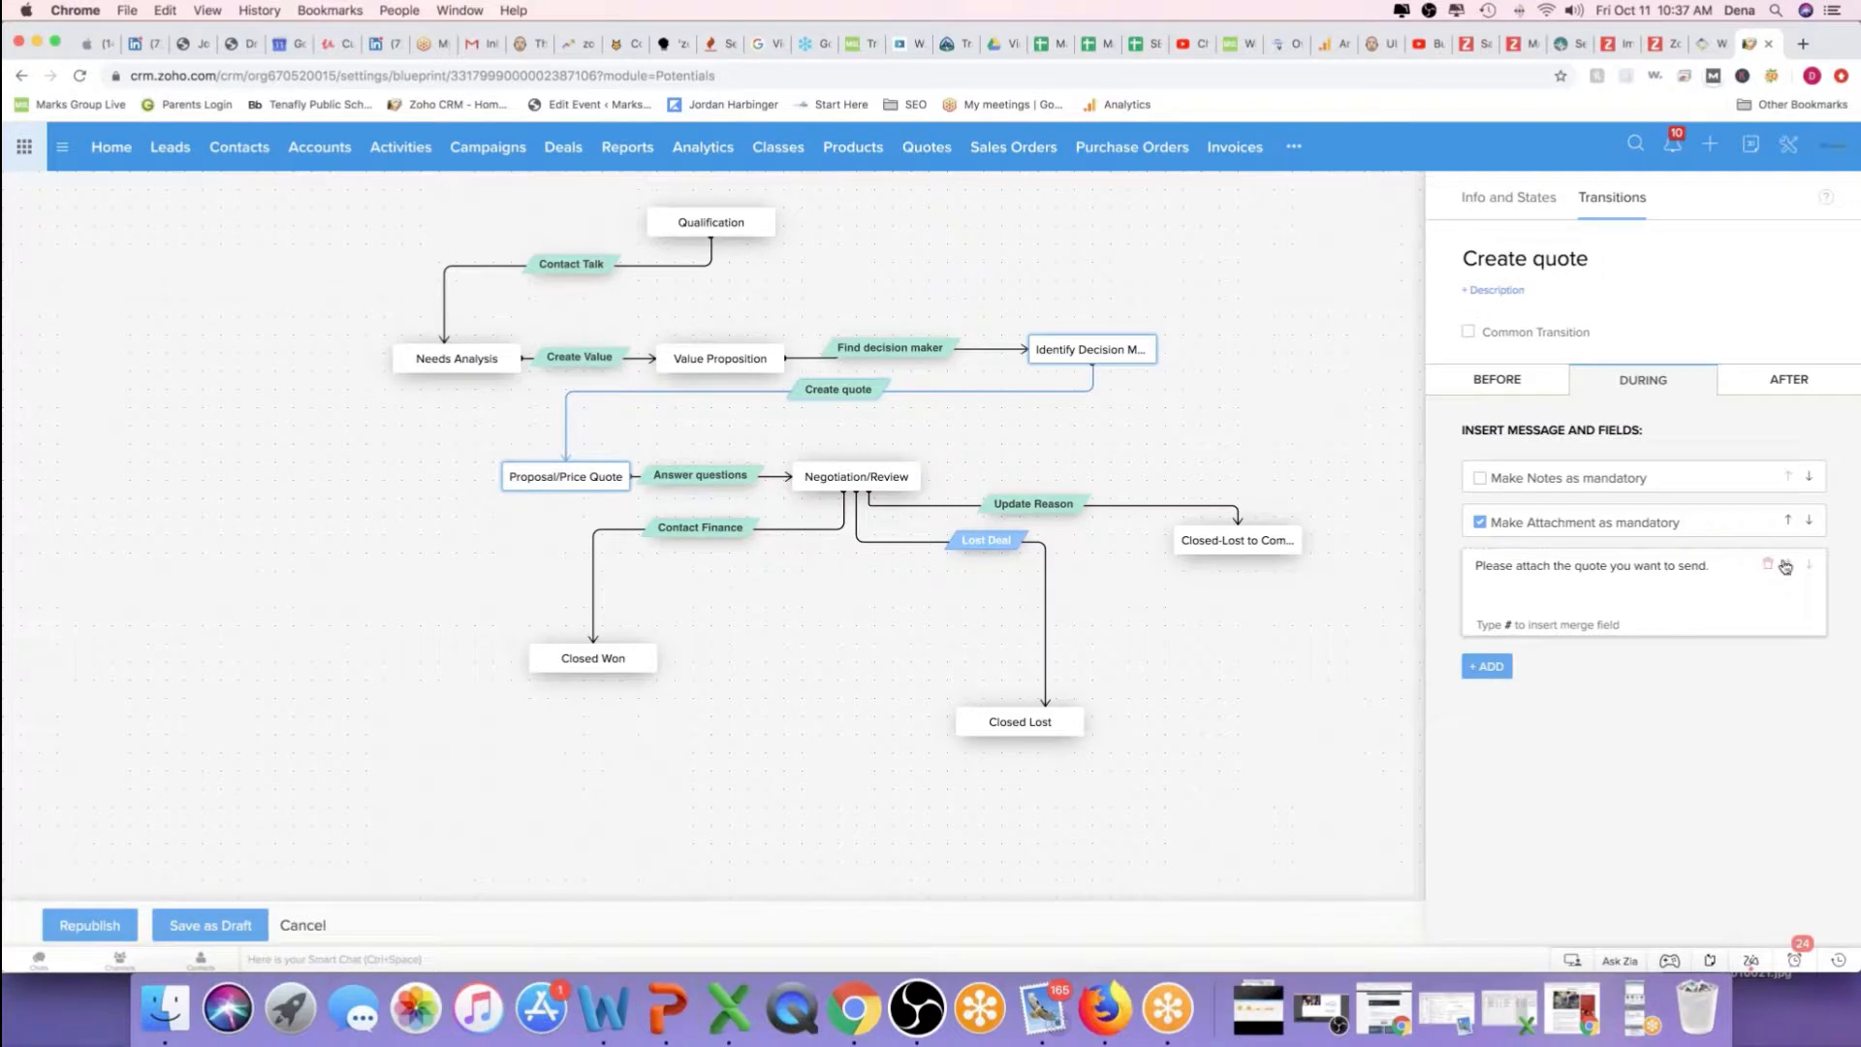
click(1788, 564)
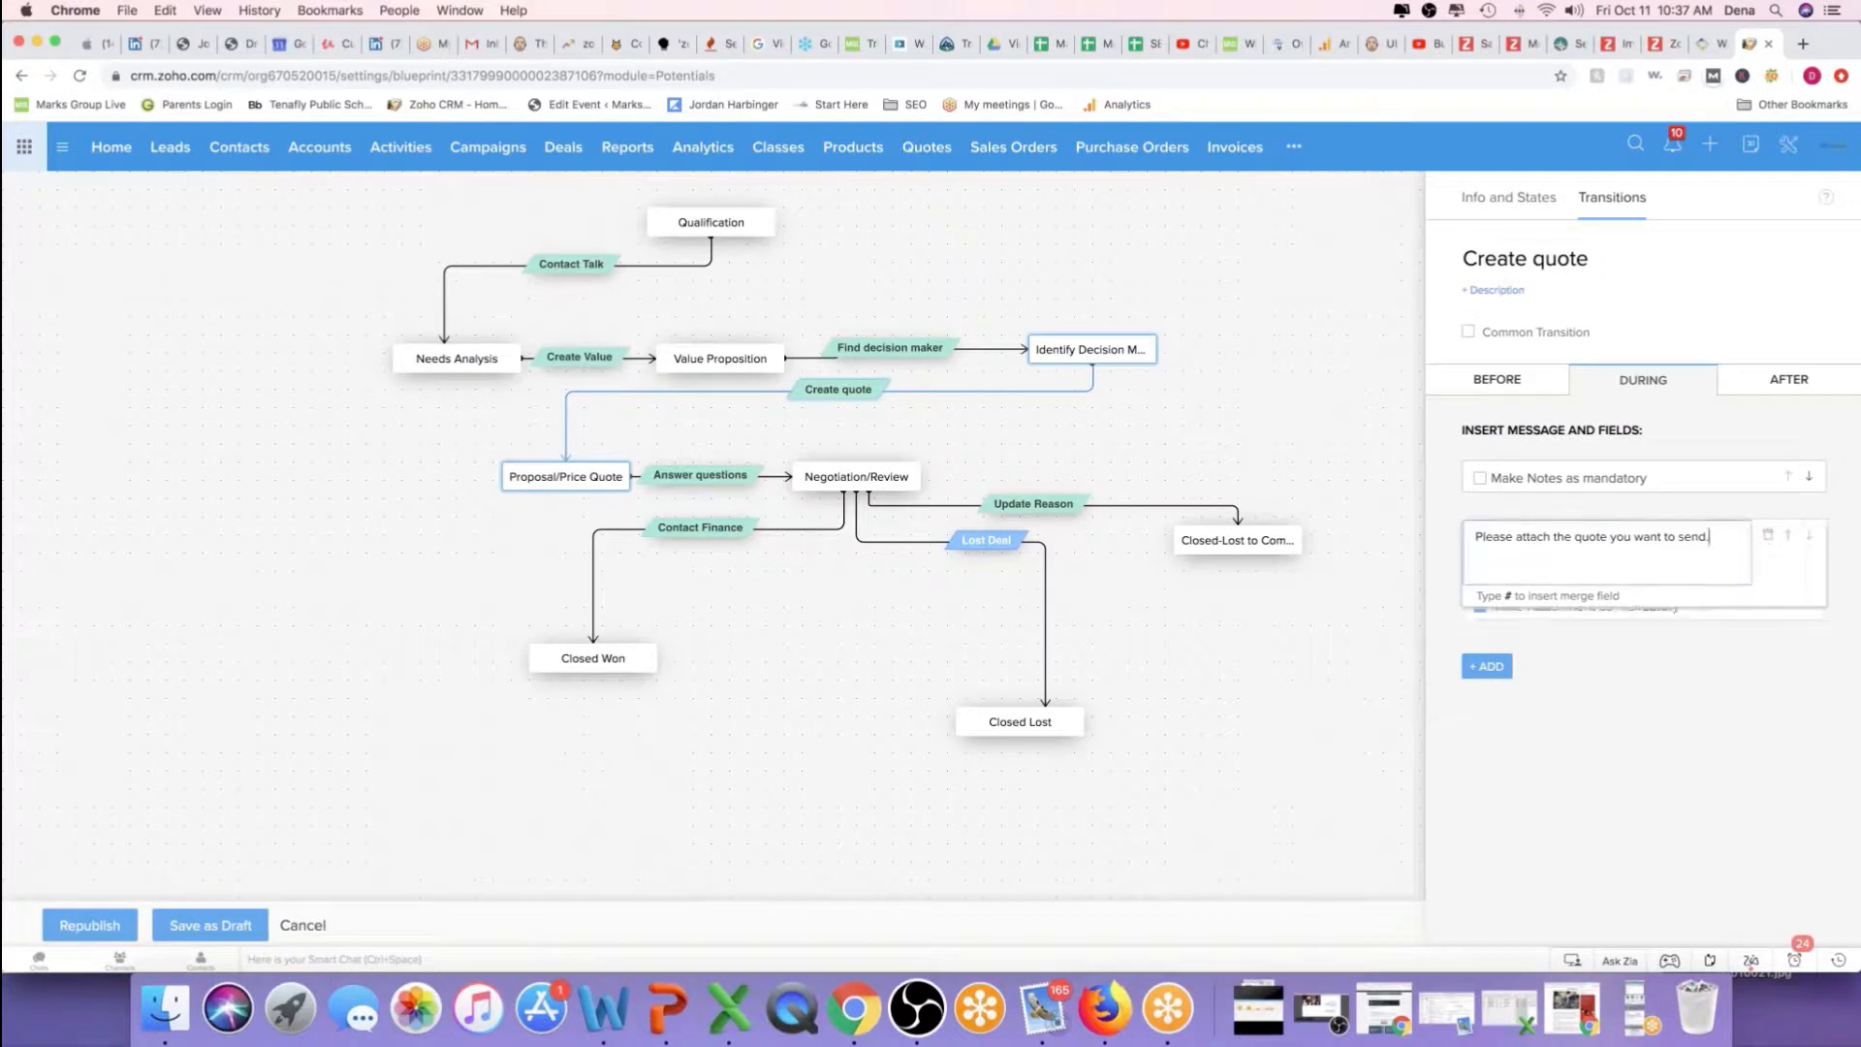
click(1786, 521)
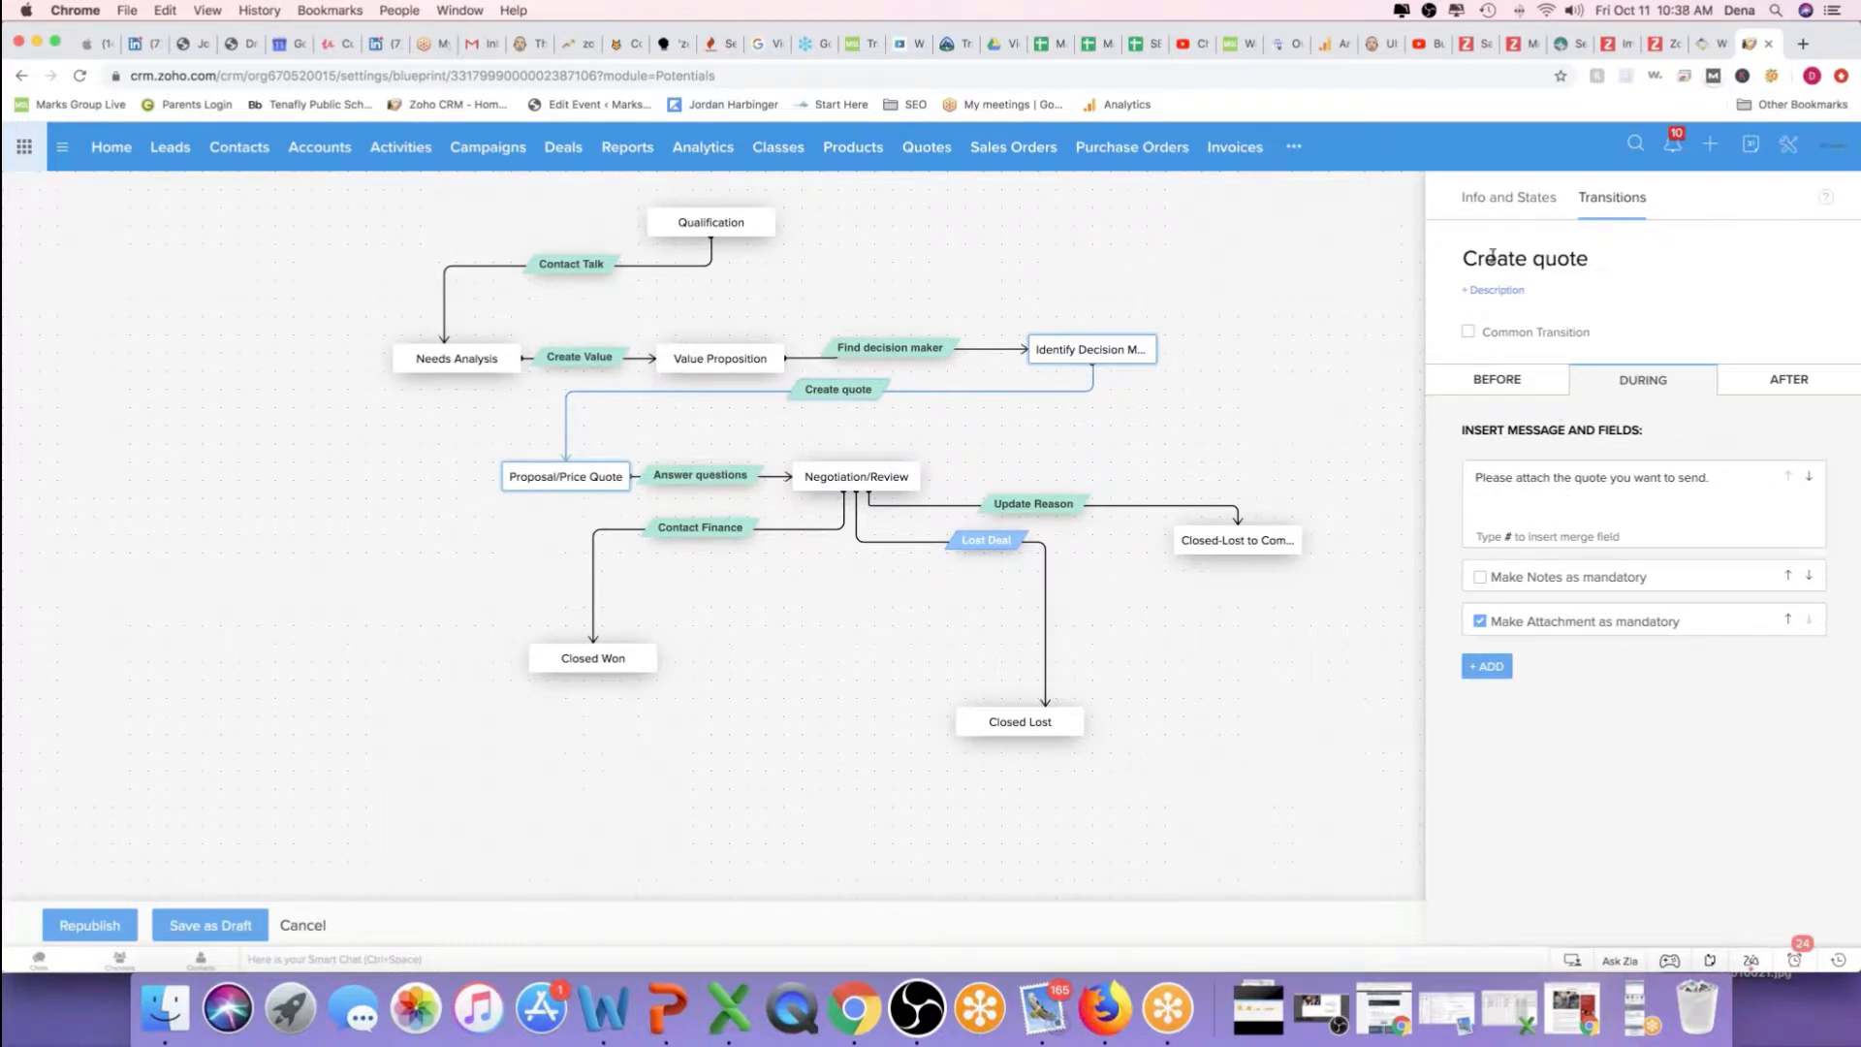
Rename the transition between Identify Decision Makers and Proposal/Price Quote to "Add decision makers"
triple_click(1532, 258)
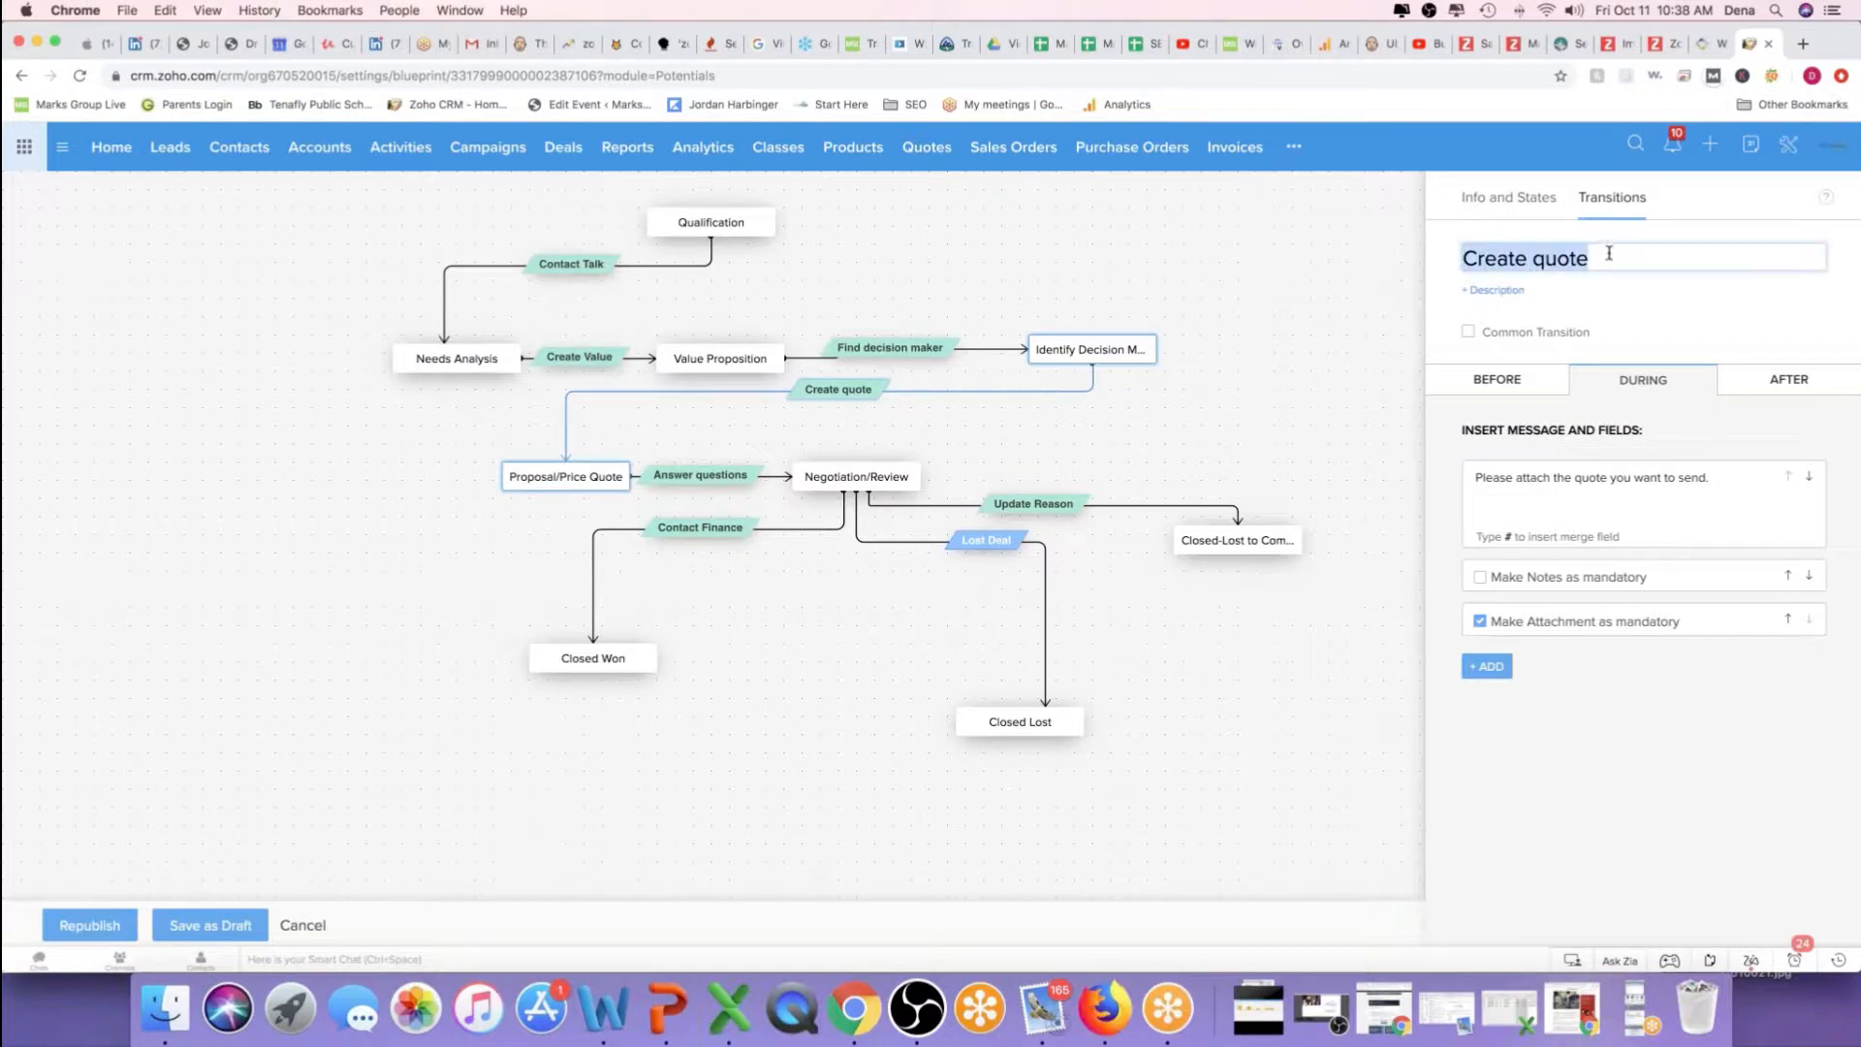
text(Add de)
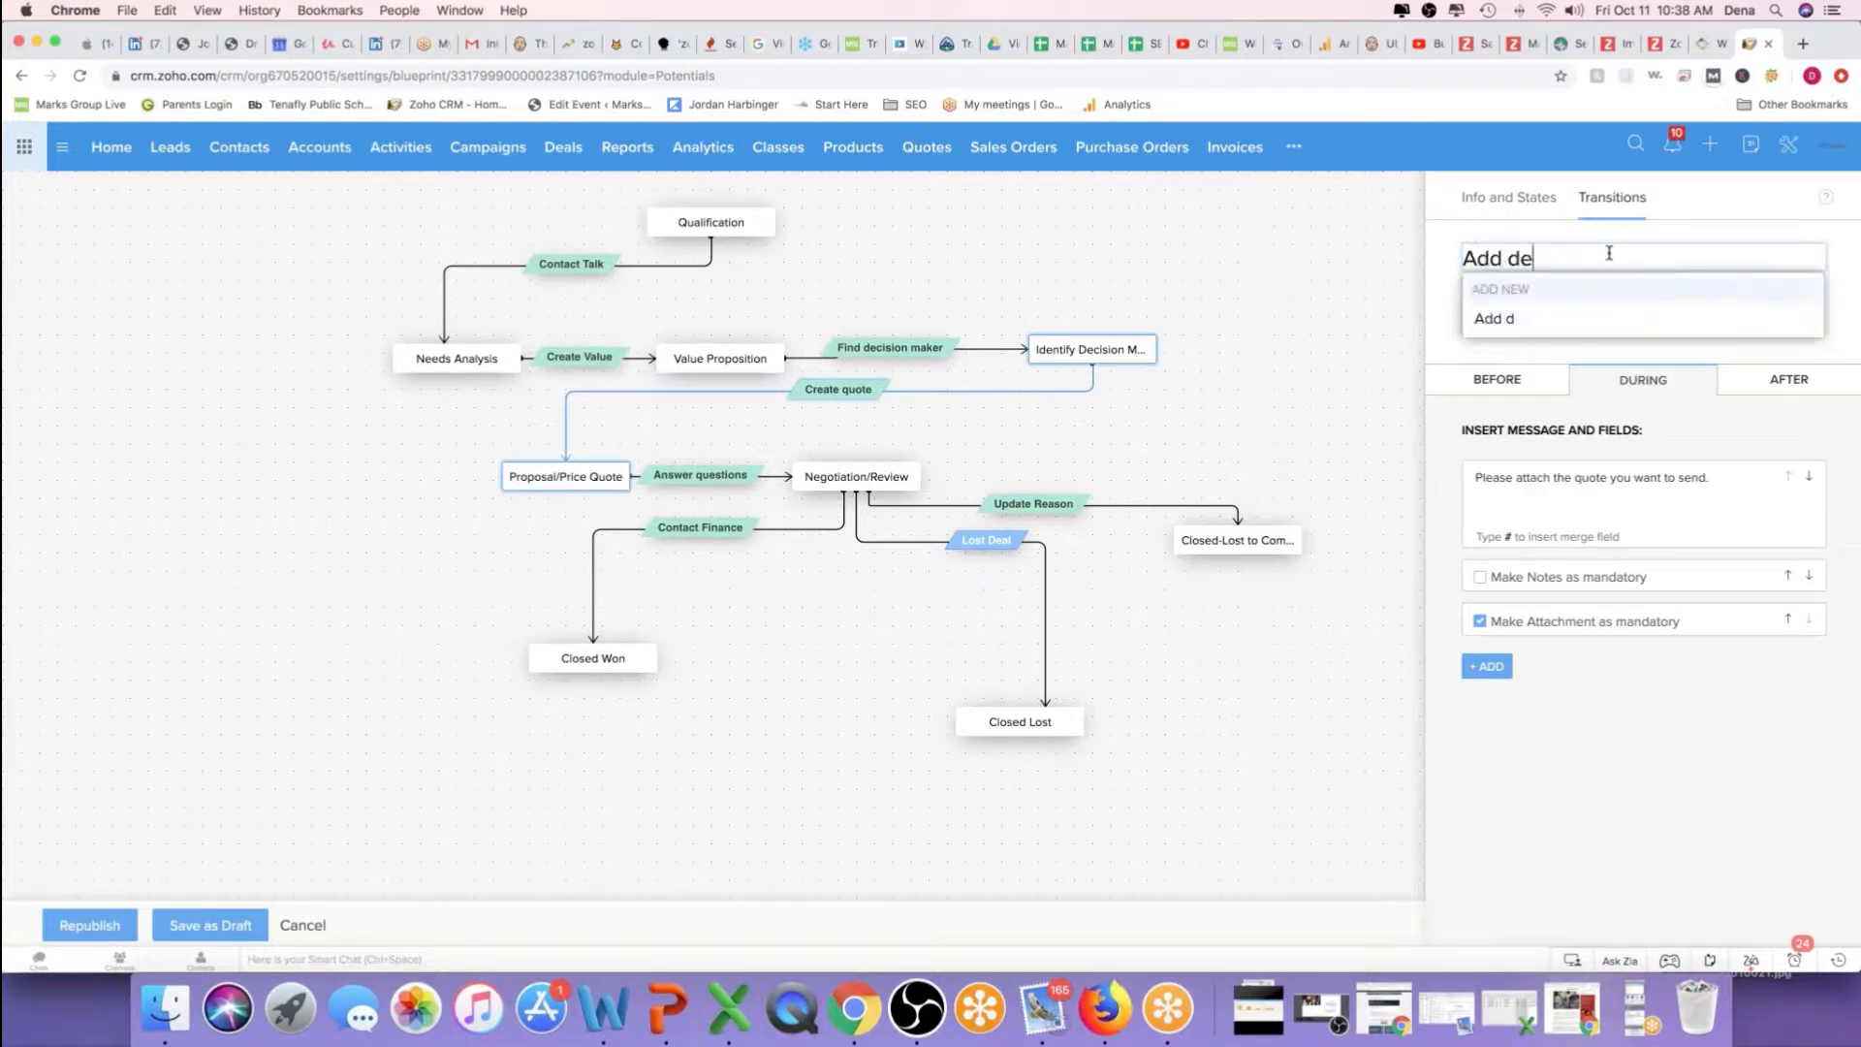
text(cision makers)
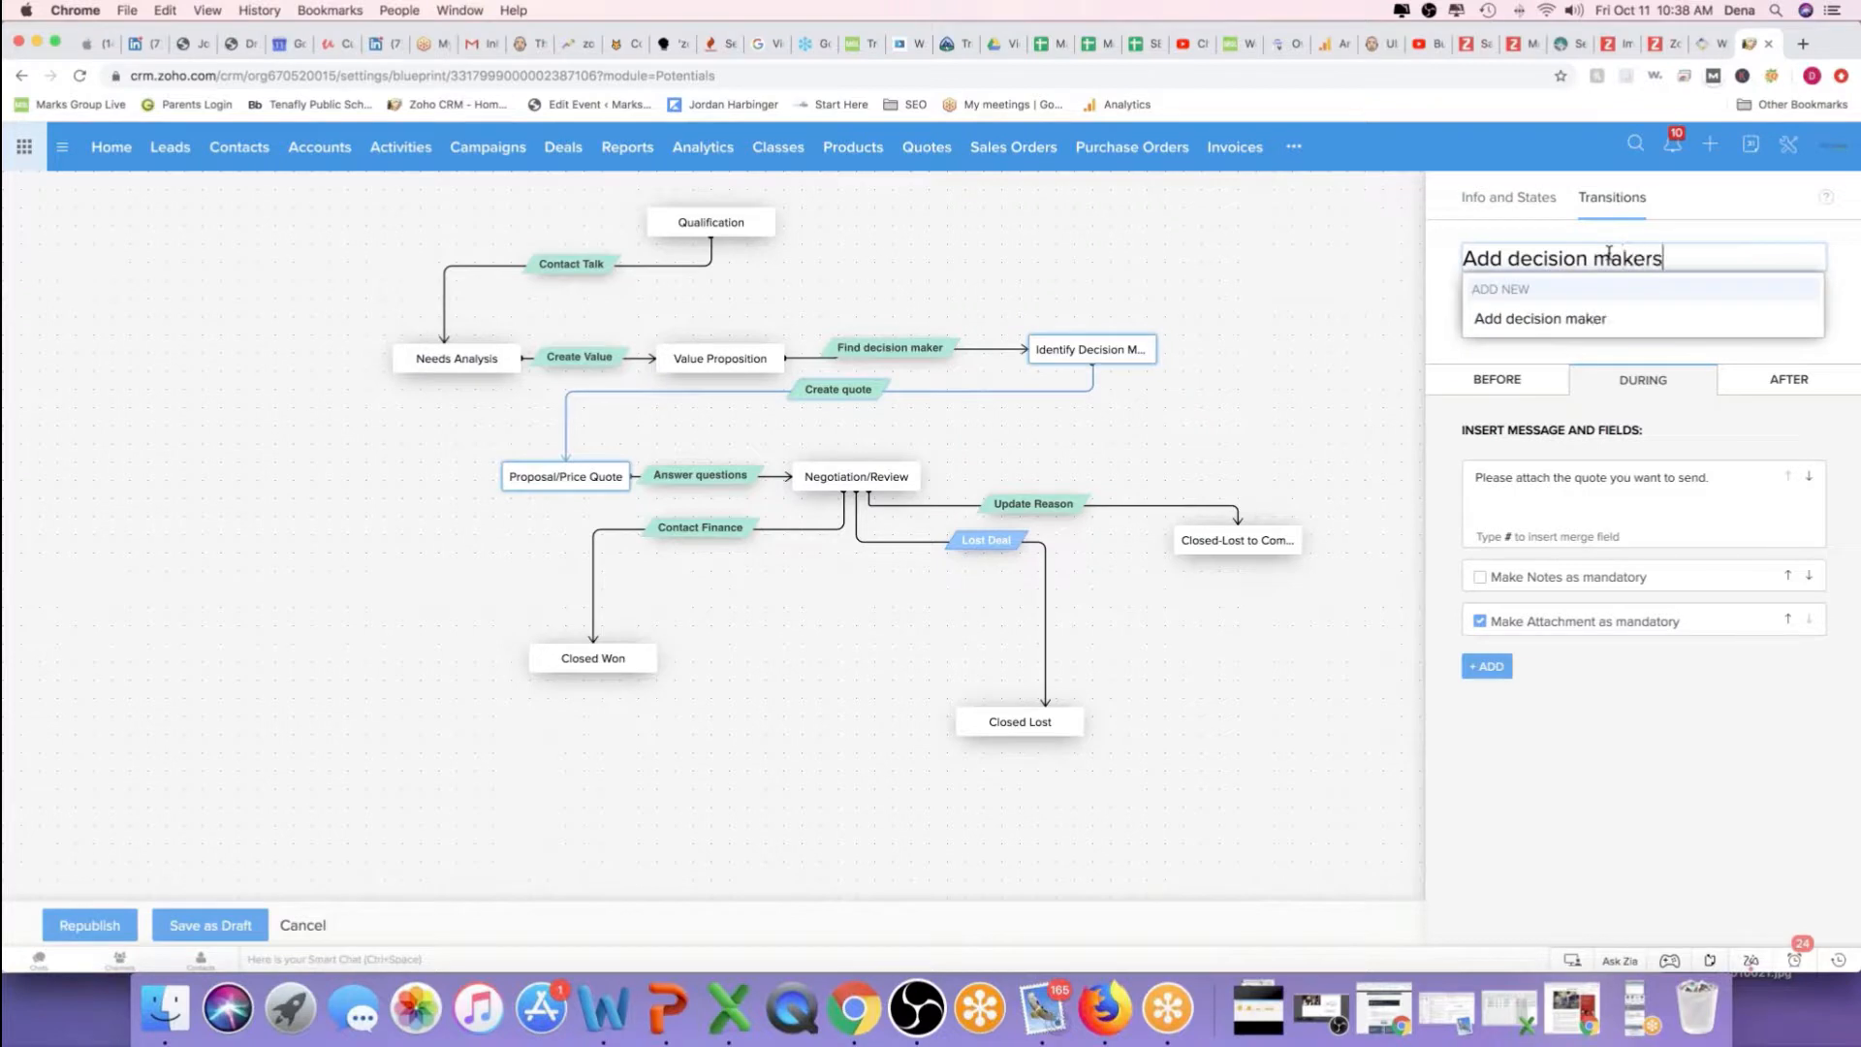
click(1626, 358)
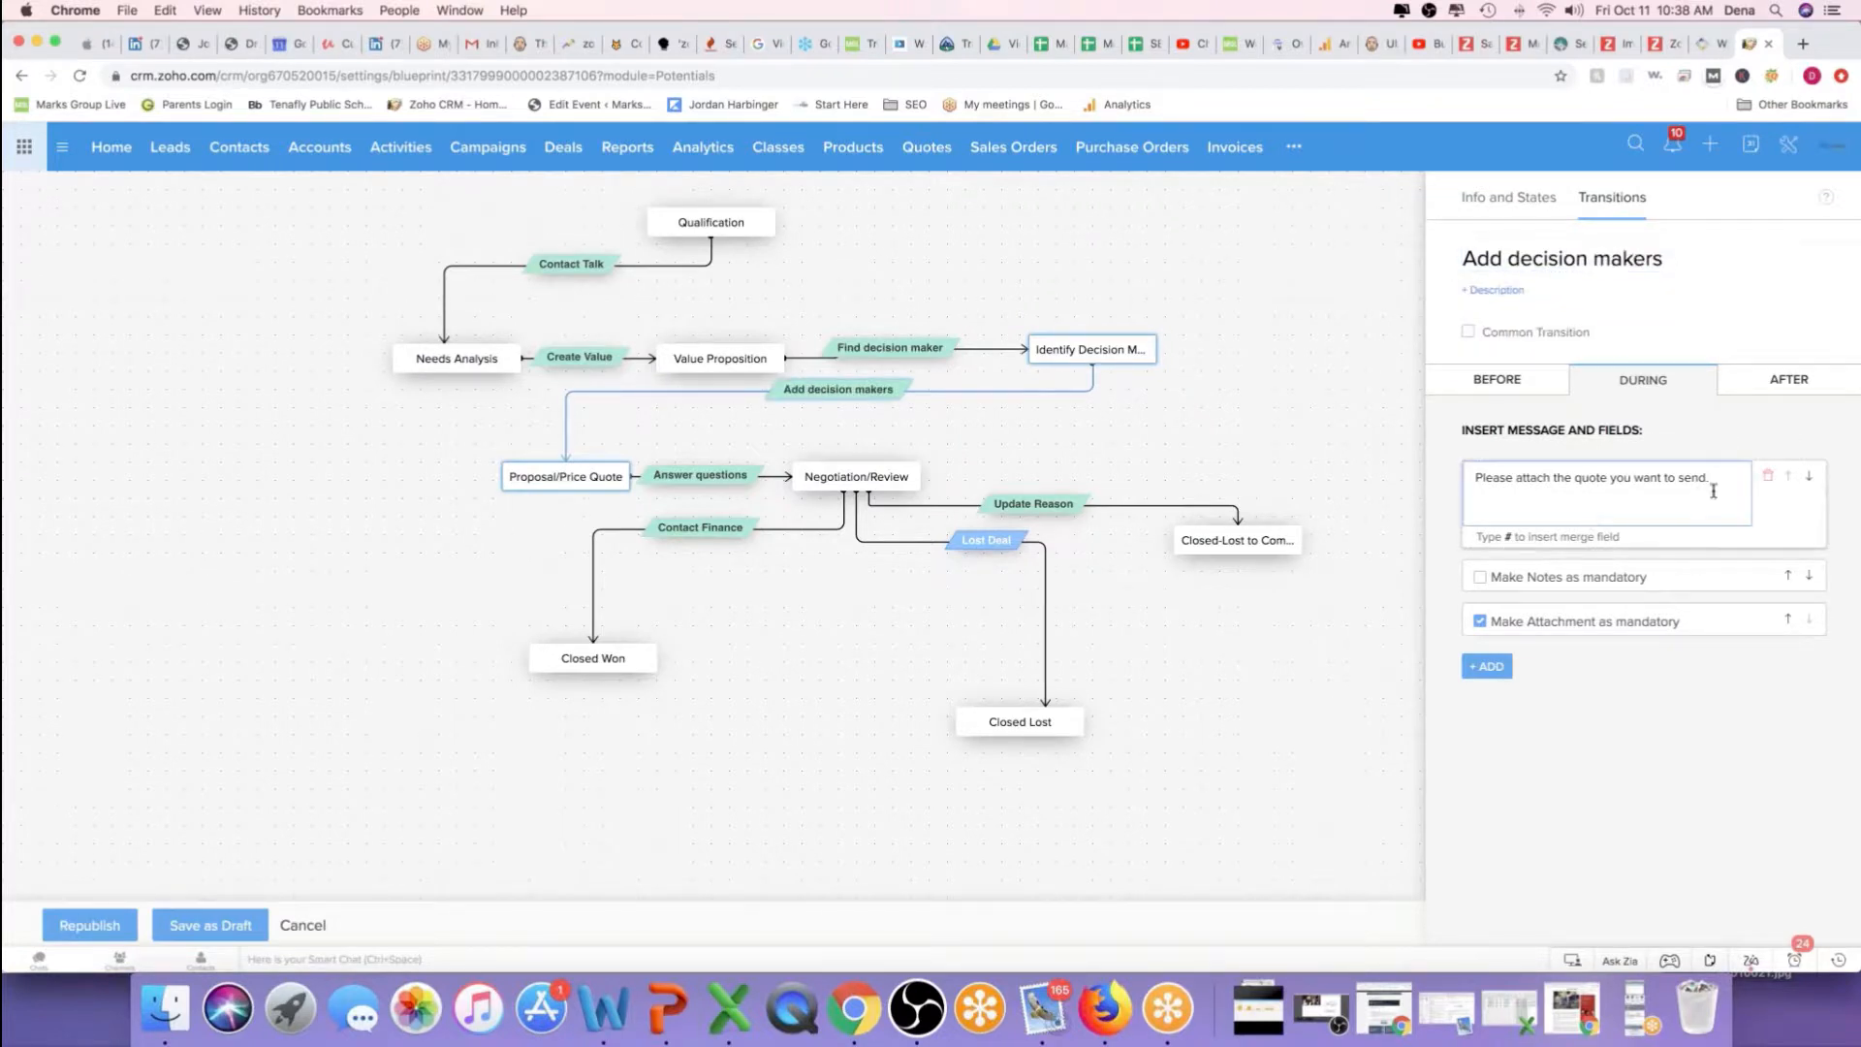
Change the Add decision makers message to "Make note of the decision makers" and make notes mandatory instead of attachments
click(1685, 477)
drag(1717, 477, 1467, 477)
text(E)
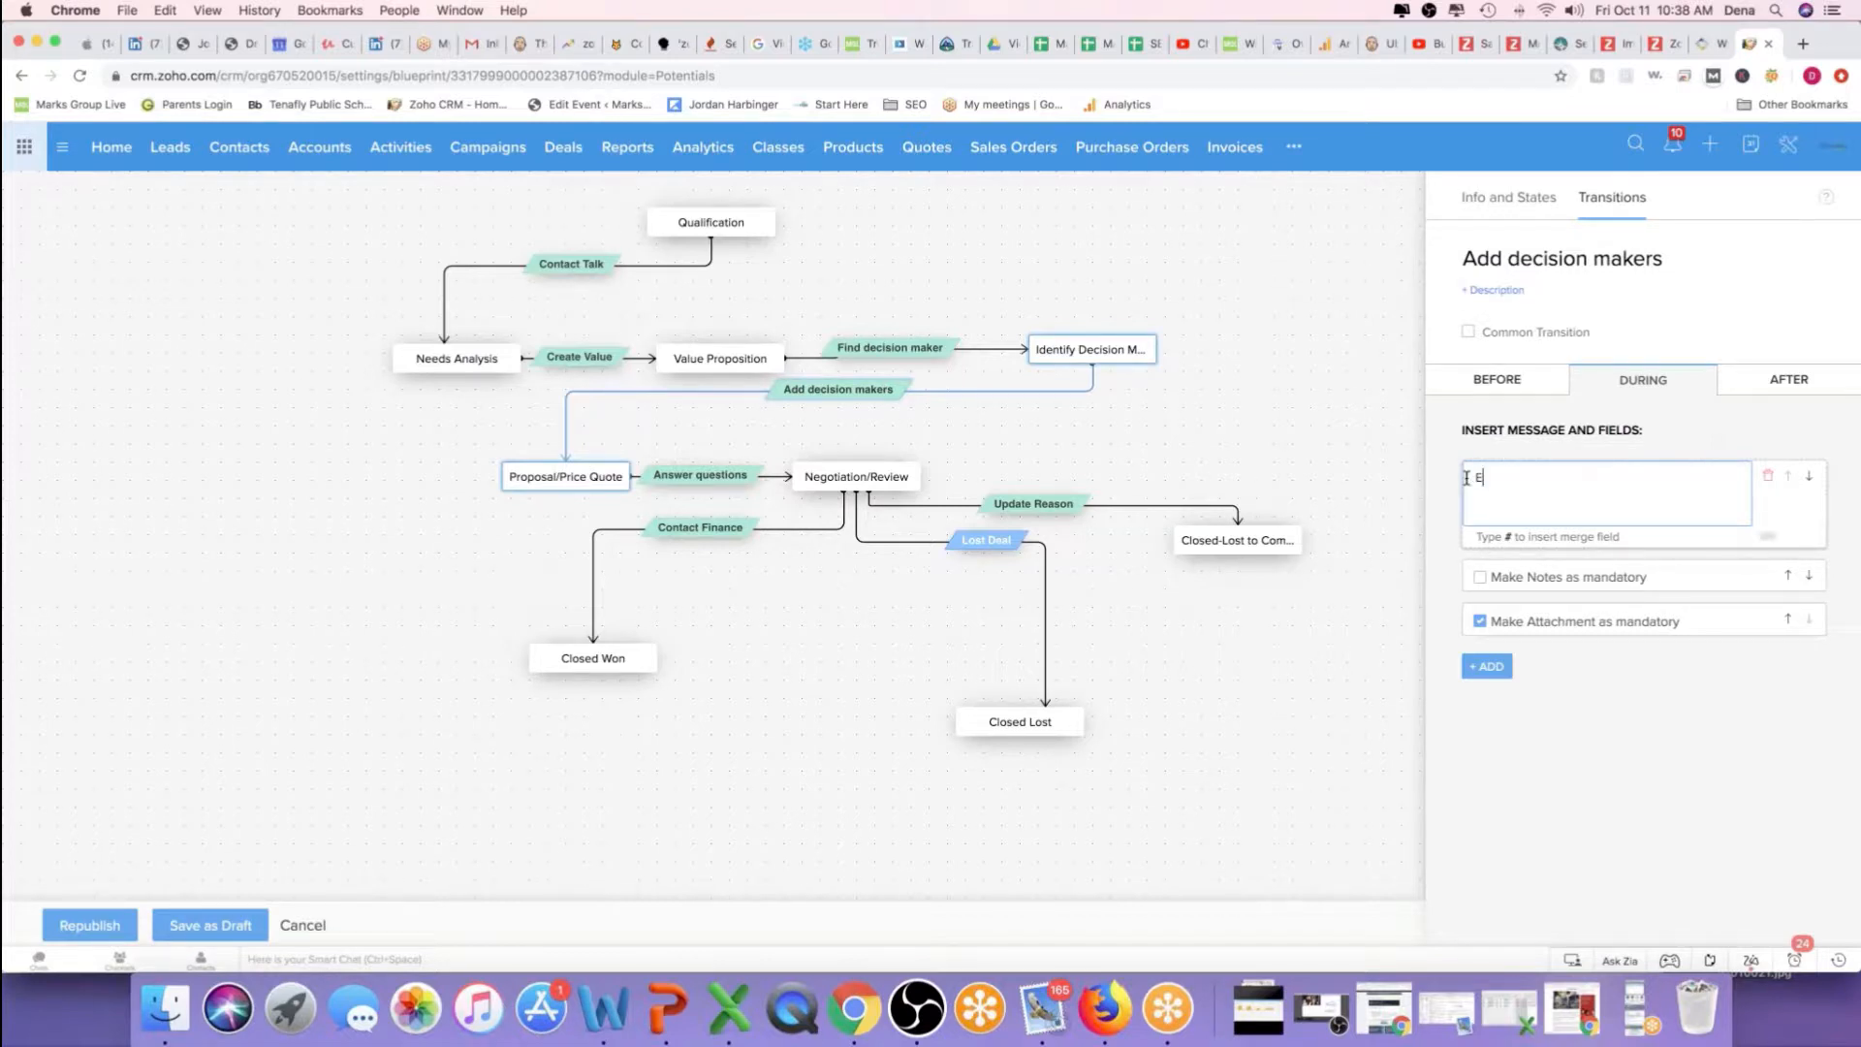
text(ake note of hte d)
key(BackSpace)
key(BackSpace)
key(BackSpace)
key(BackSpace)
key(BackSpace)
text(the decision makers)
click(1480, 576)
click(1480, 621)
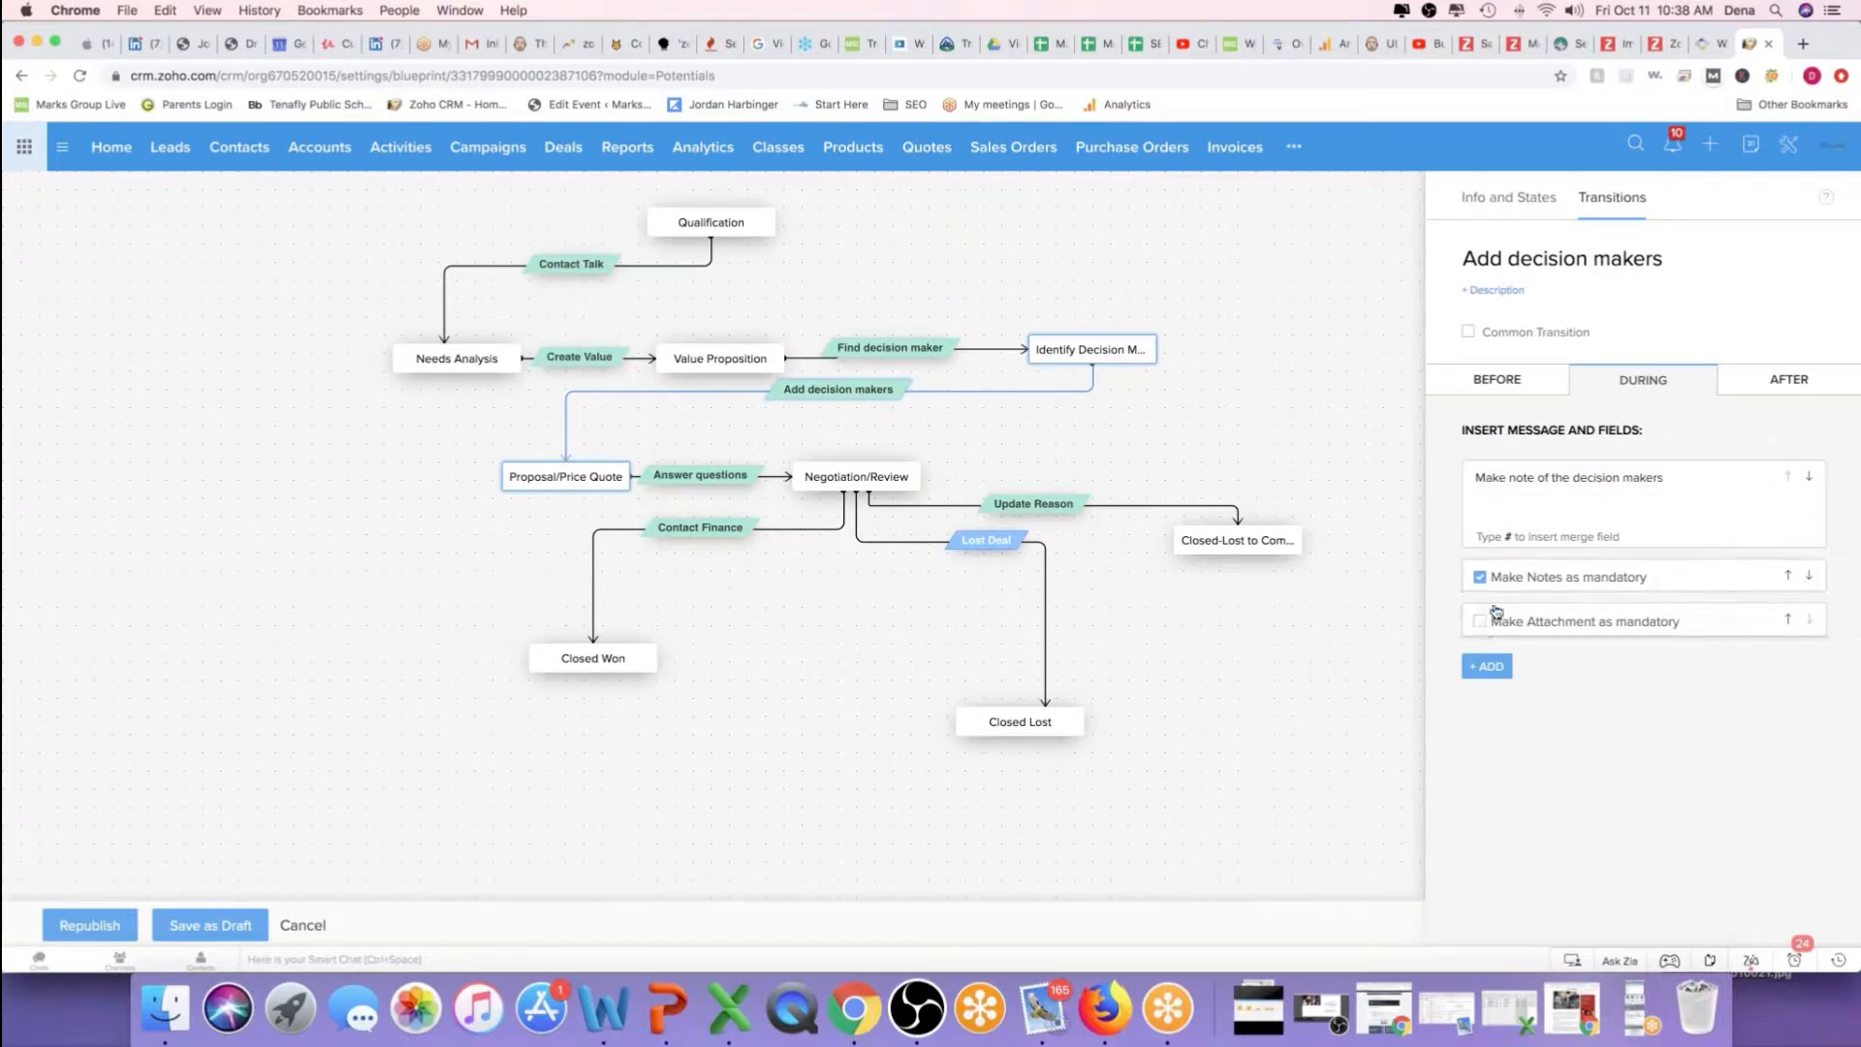
click(1494, 667)
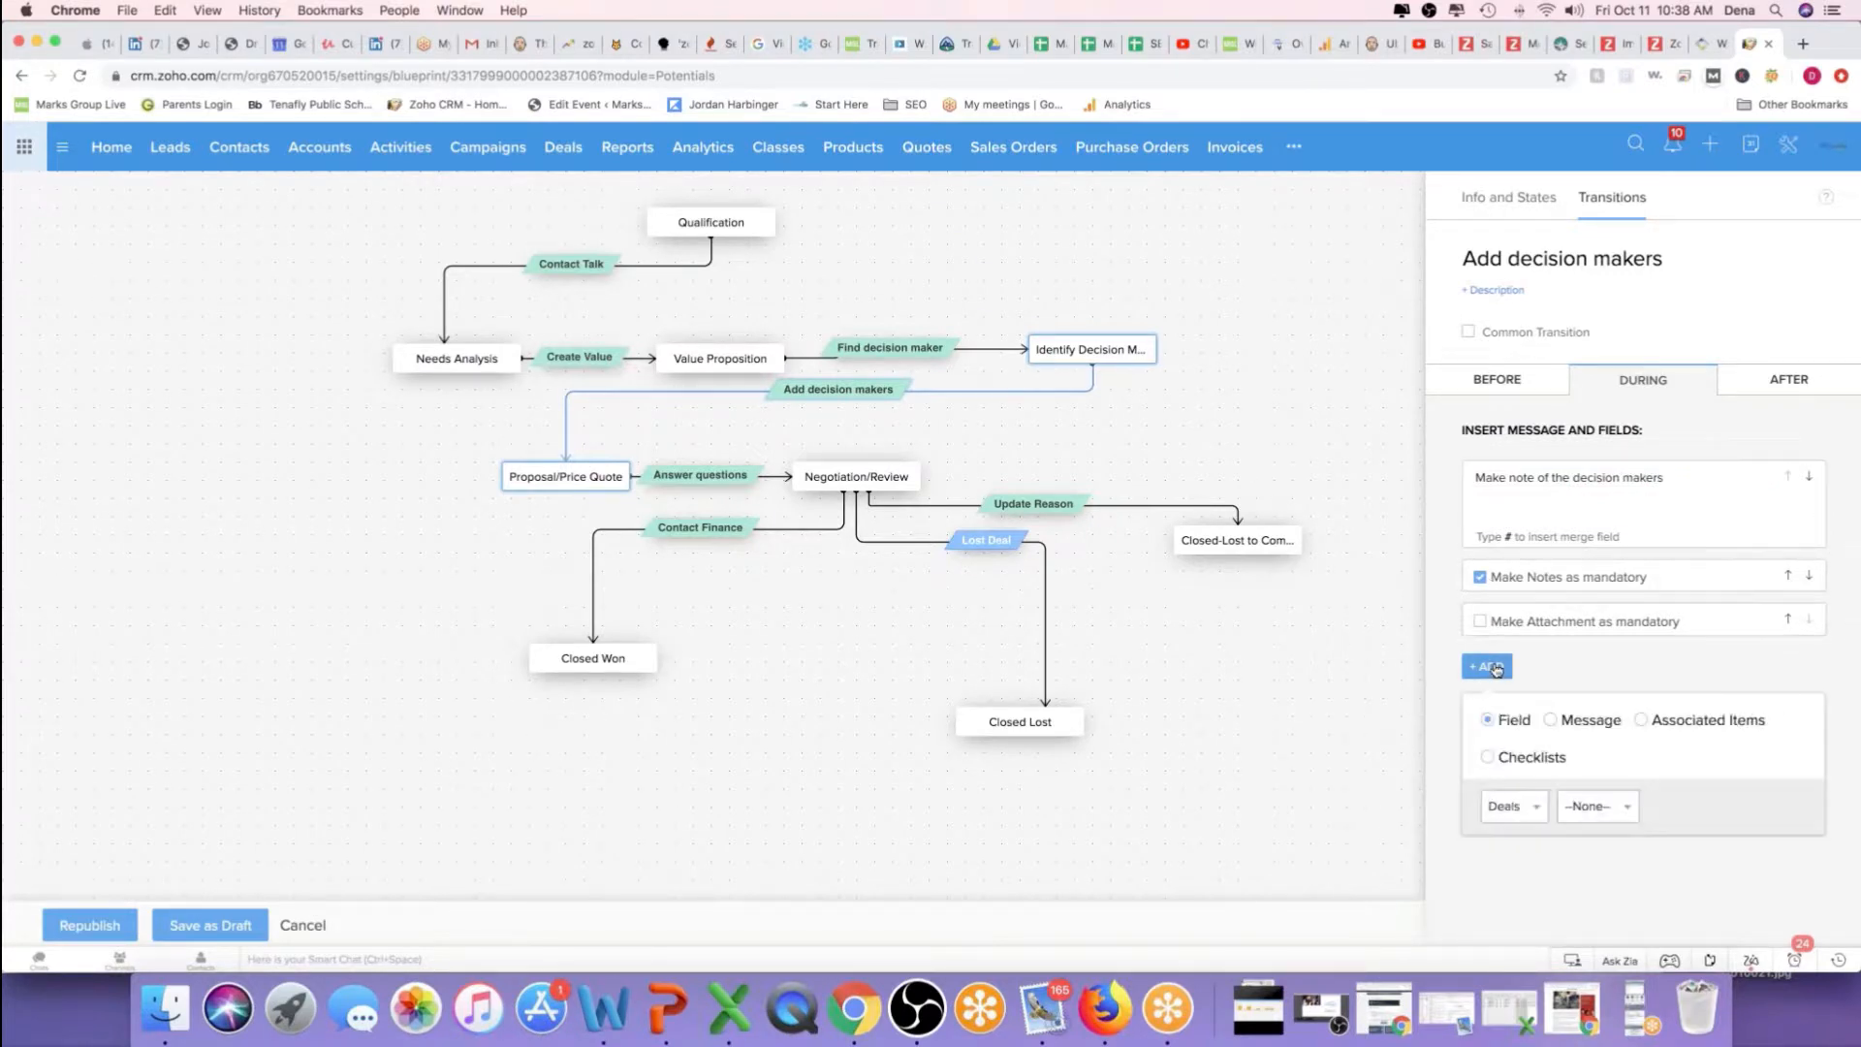
Rename the Answer questions transition to "Create Quote"
click(696, 482)
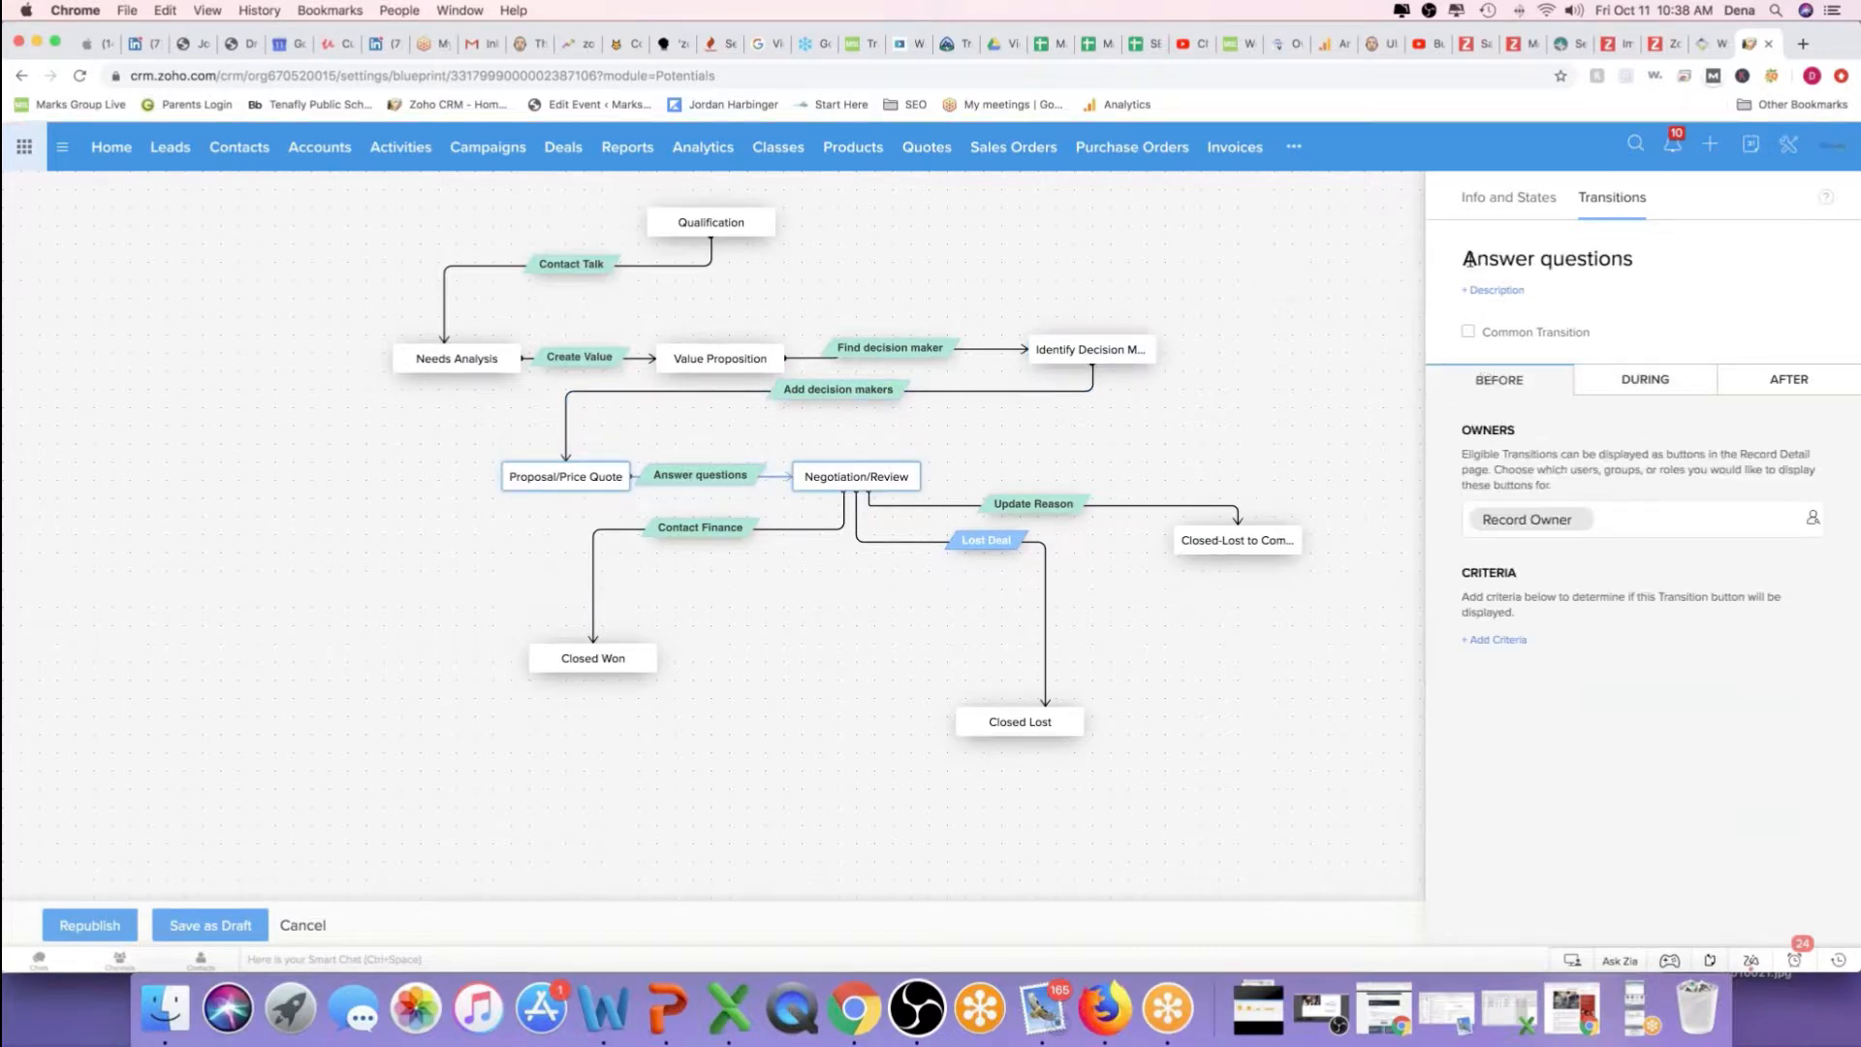
drag(1474, 258, 1689, 260)
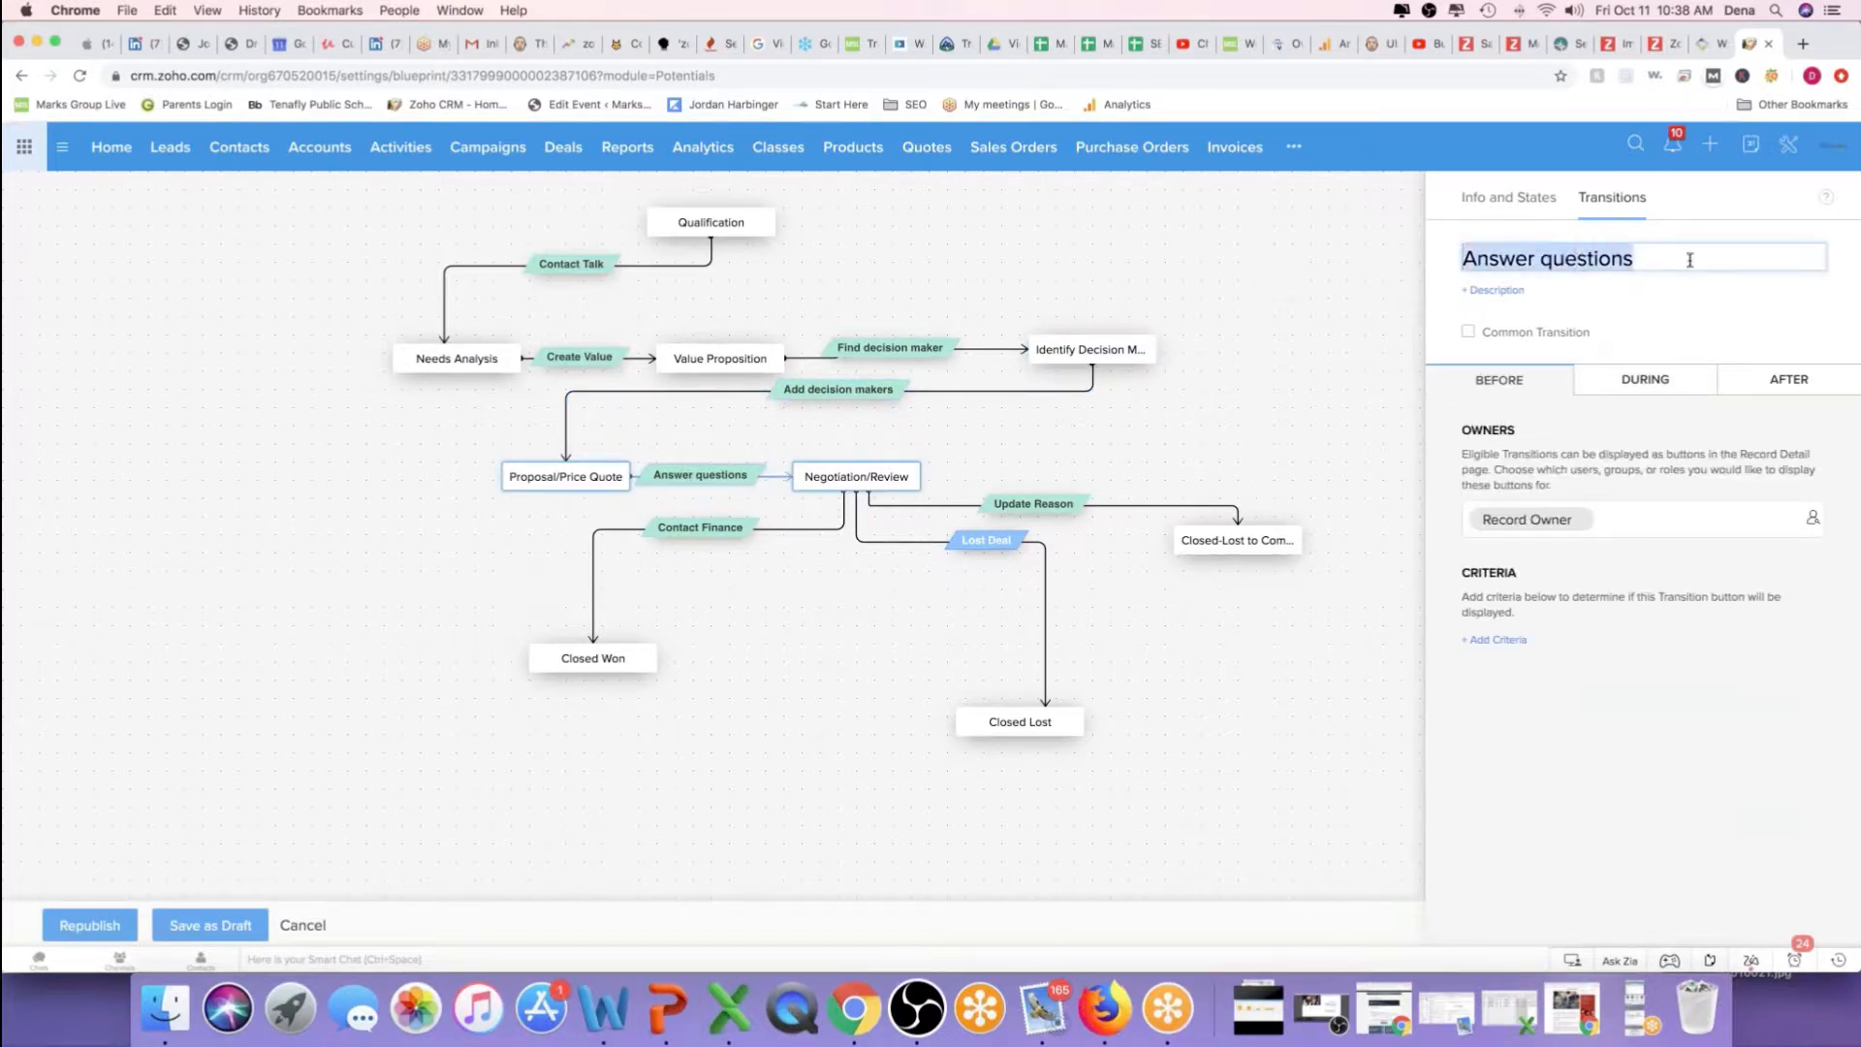
text(Create QUot)
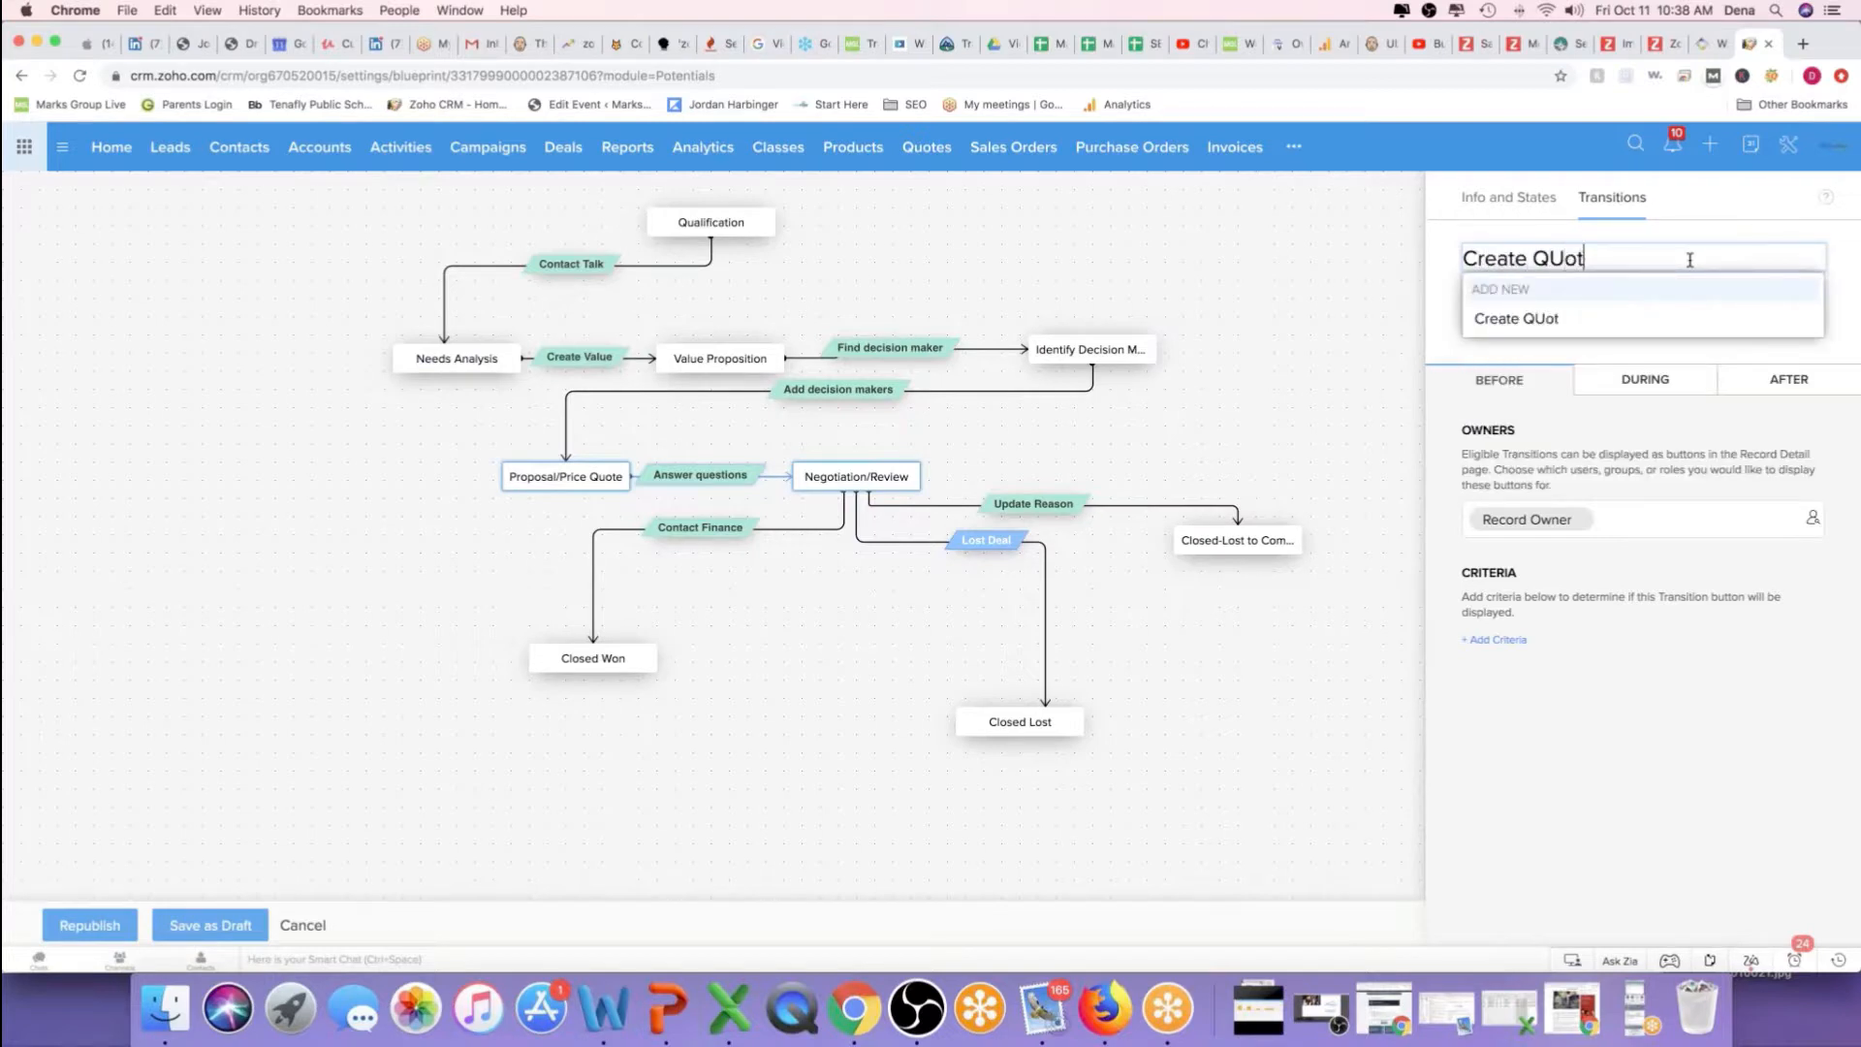
key(BackSpace)
key(BackSpace)
key(BackSpace)
text(uote)
Require an attachment during the Create Quote transition and place the message "Please attach quote" directly above it
click(1667, 378)
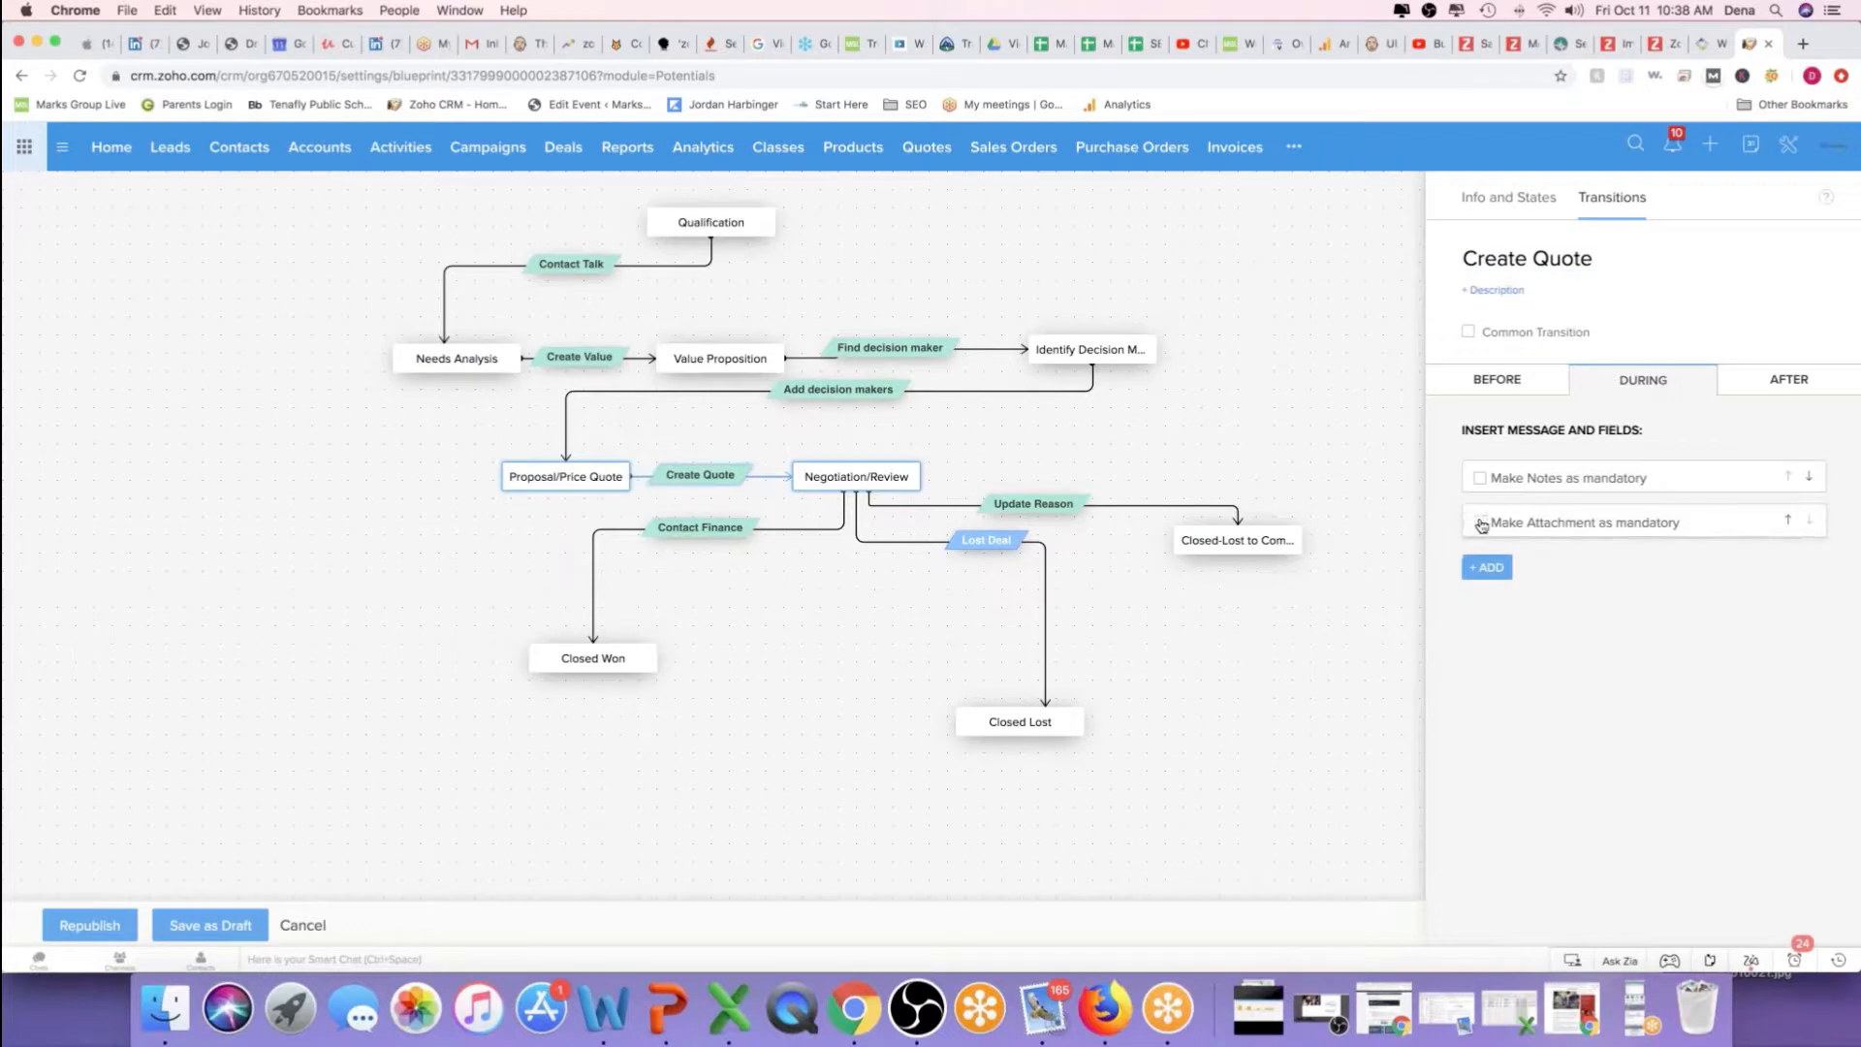
click(1480, 522)
click(1493, 571)
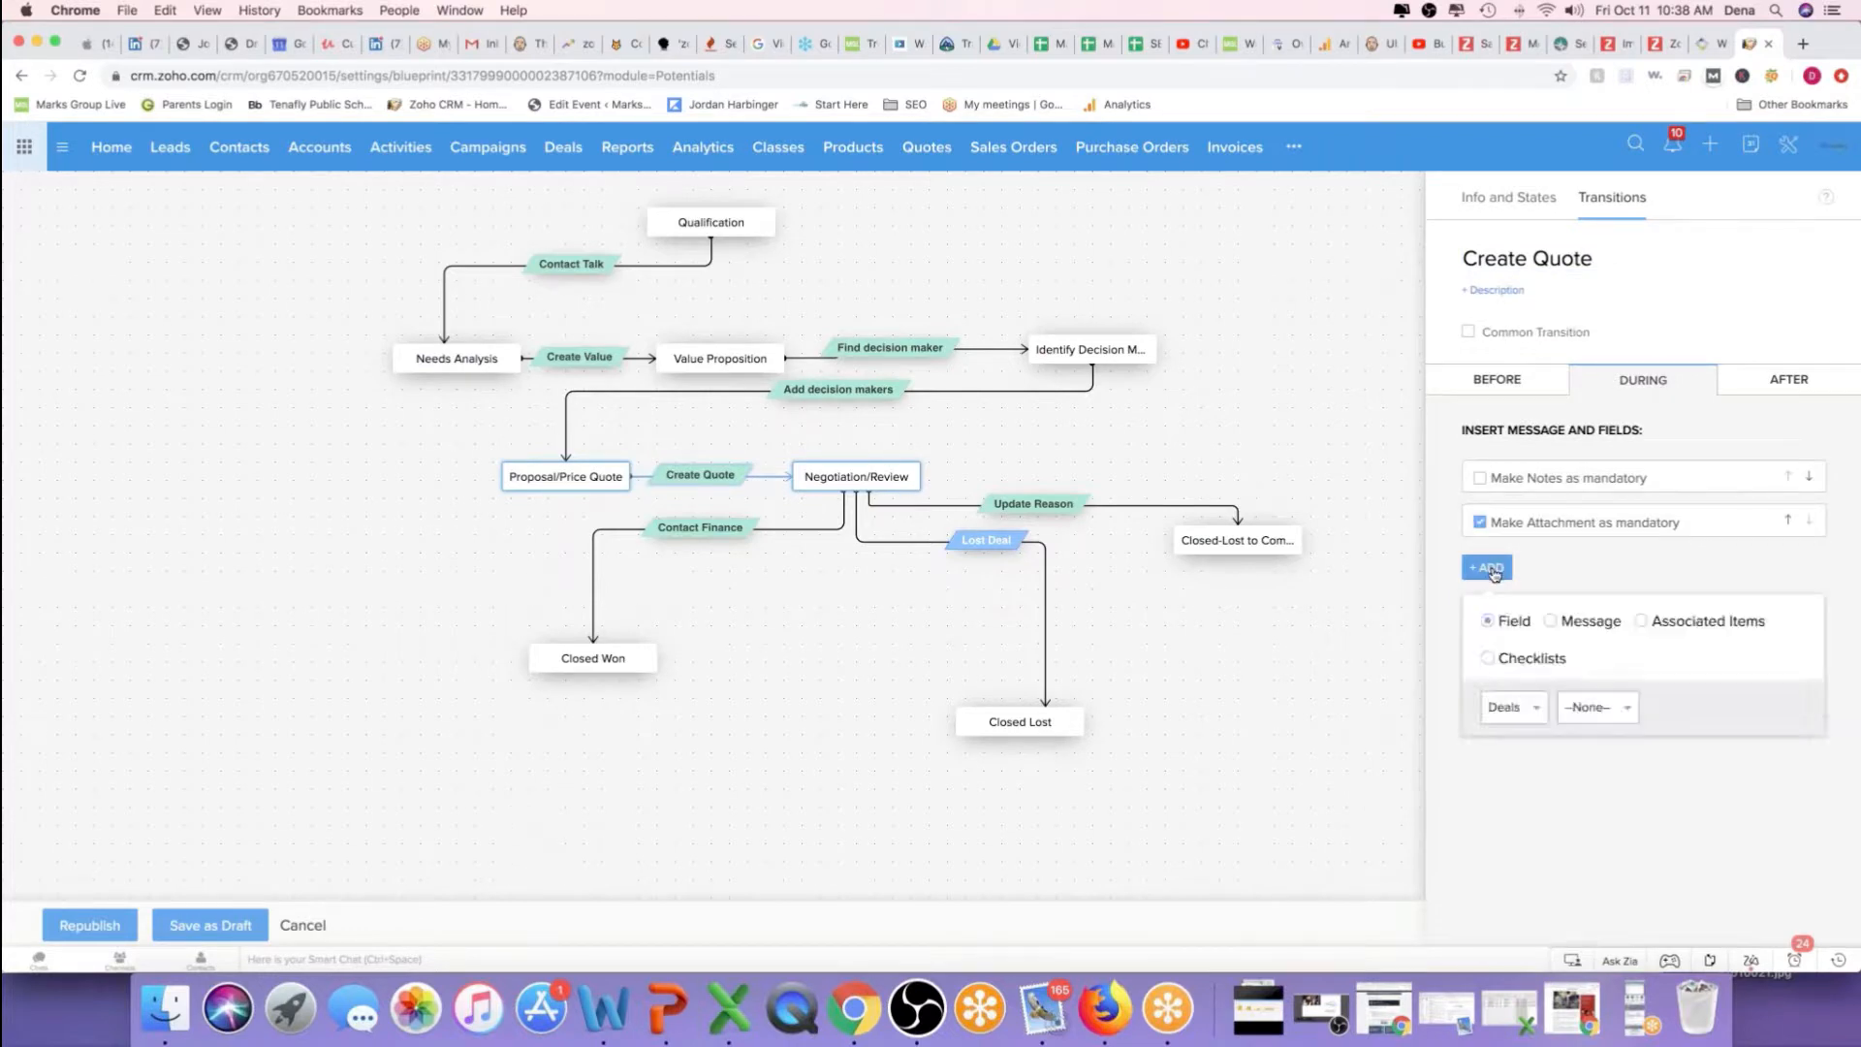
click(1551, 621)
click(1530, 706)
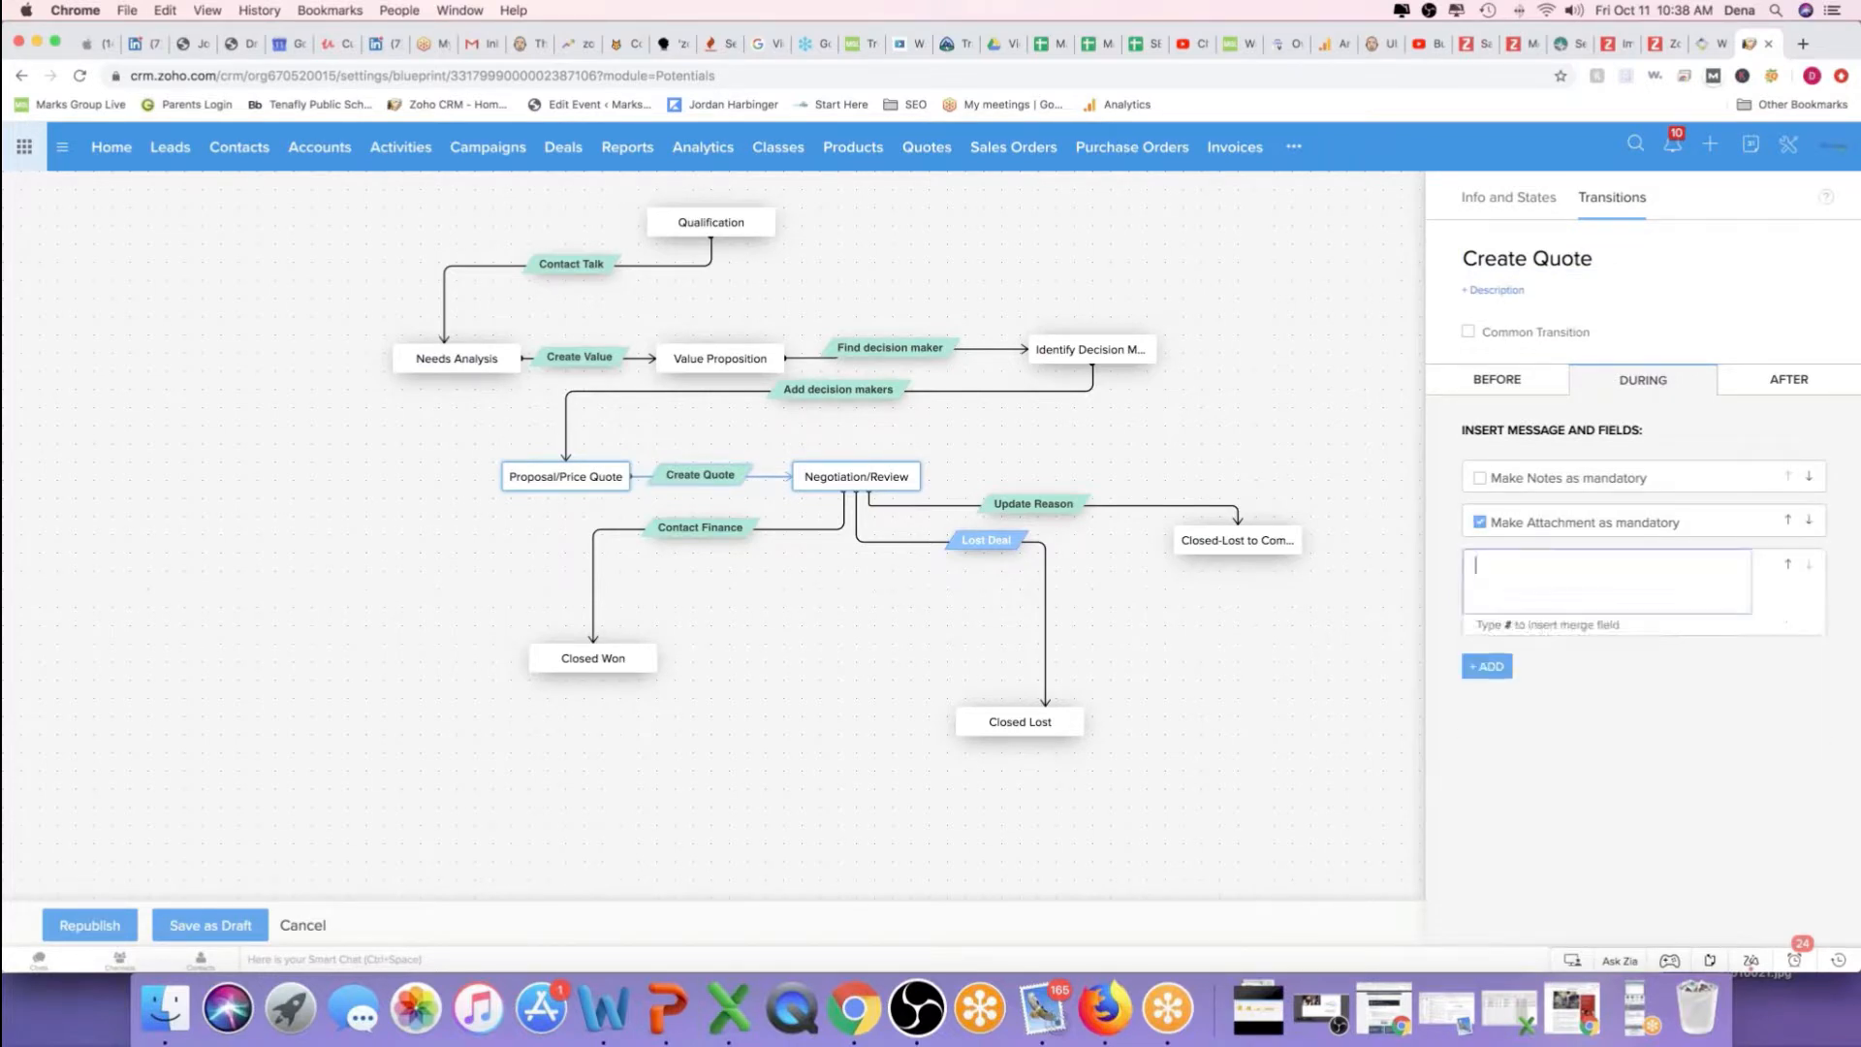
text(Please attach quote)
click(1593, 662)
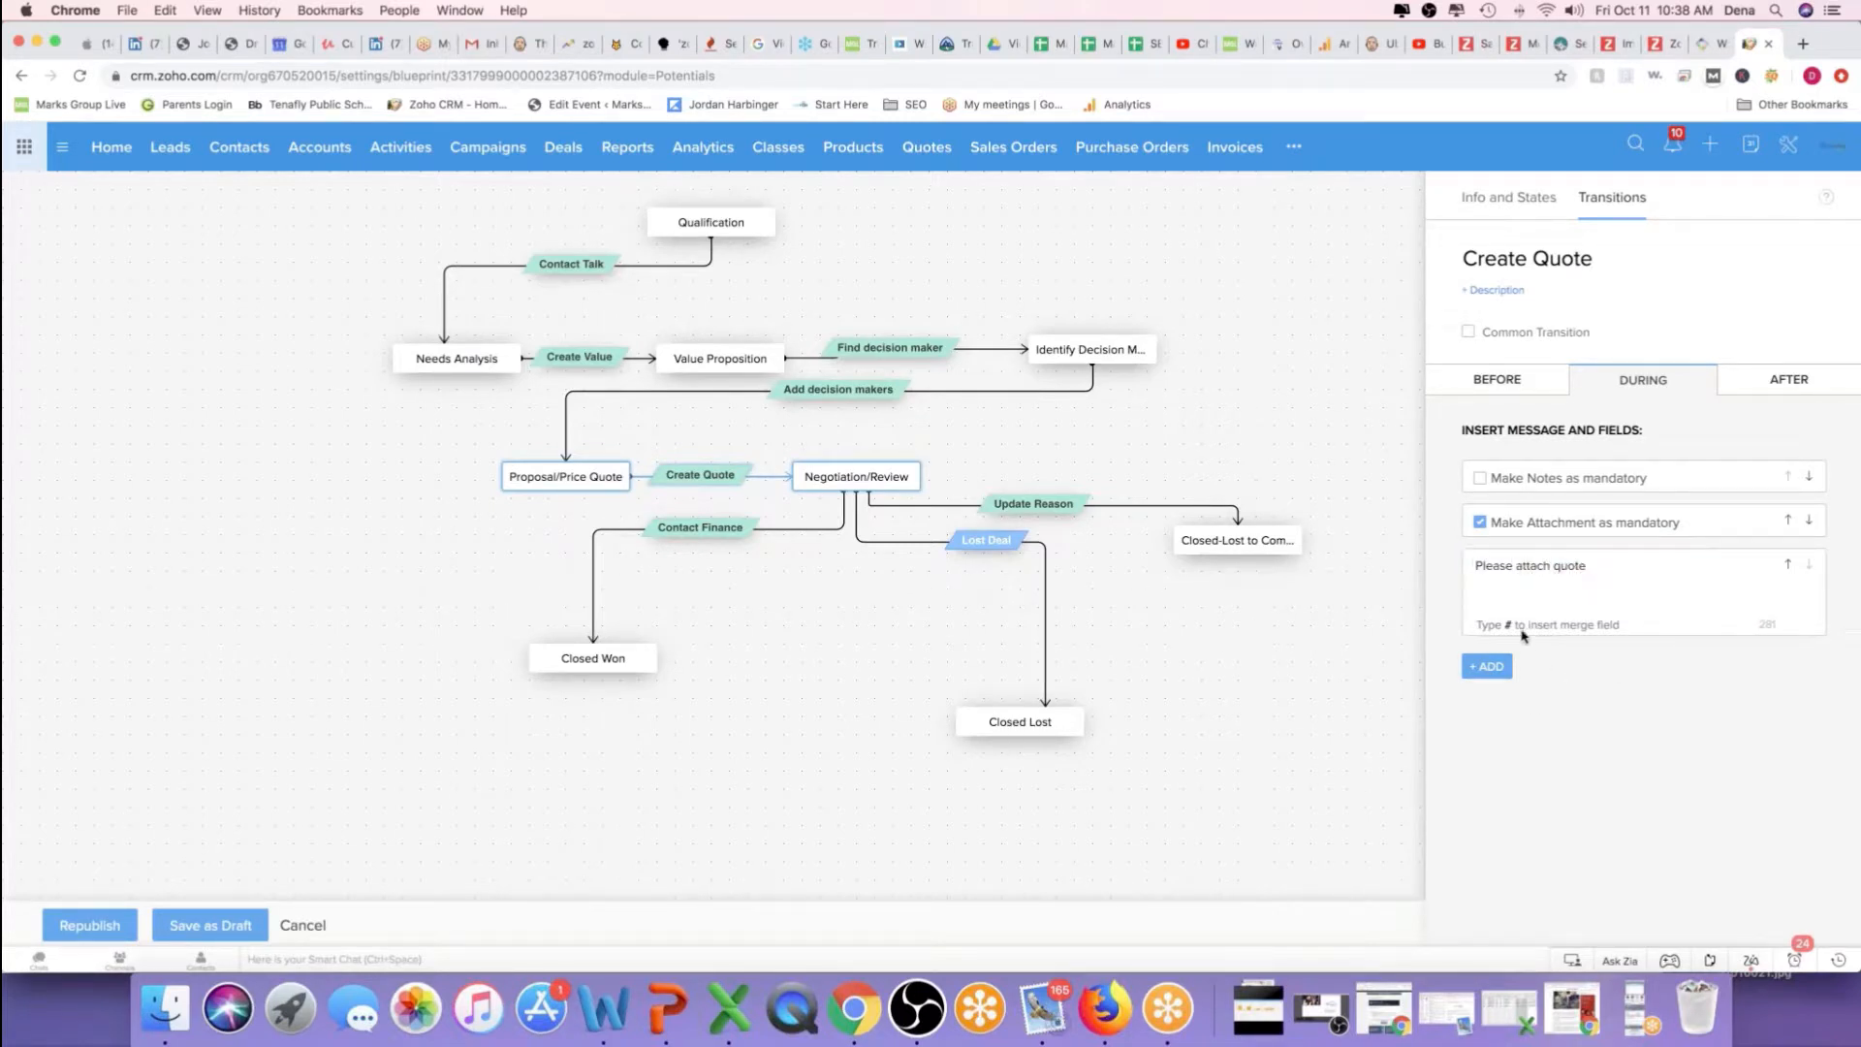
click(1788, 564)
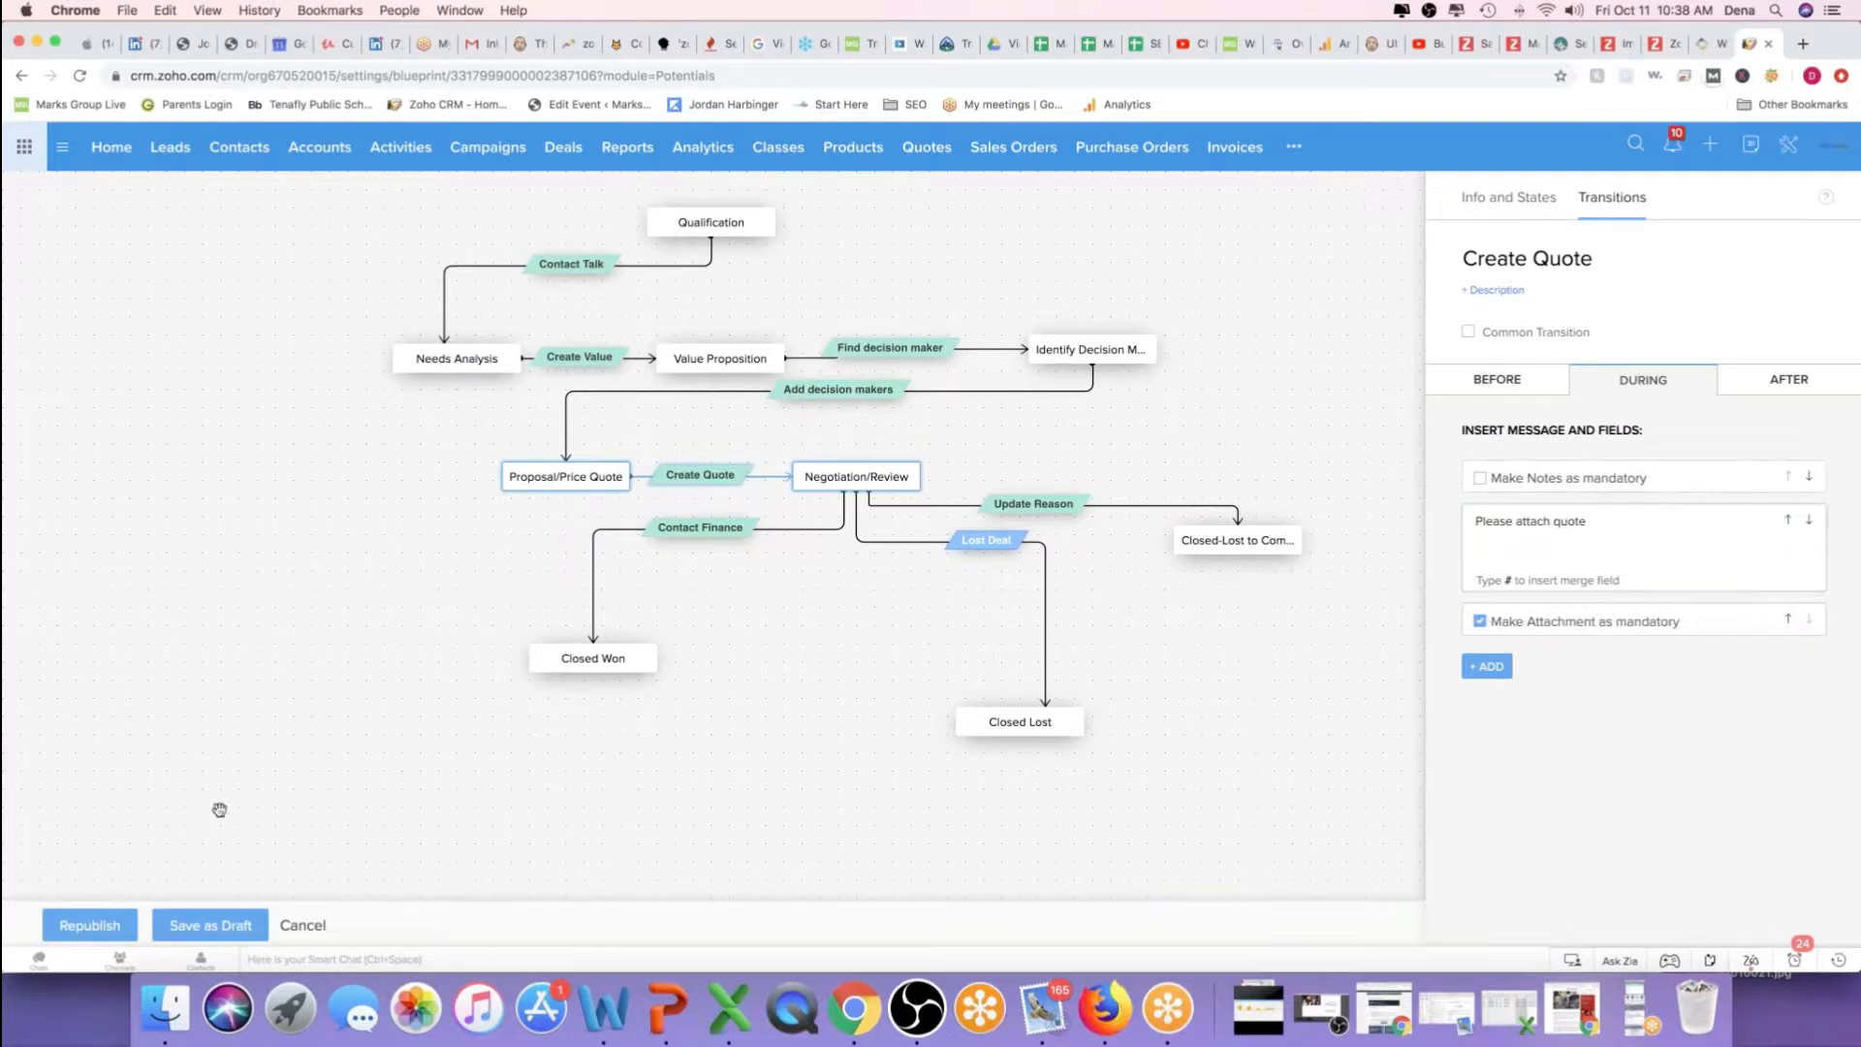
Republish the Deal Blueprint and reopen Sample Deal from the Deals list
click(96, 924)
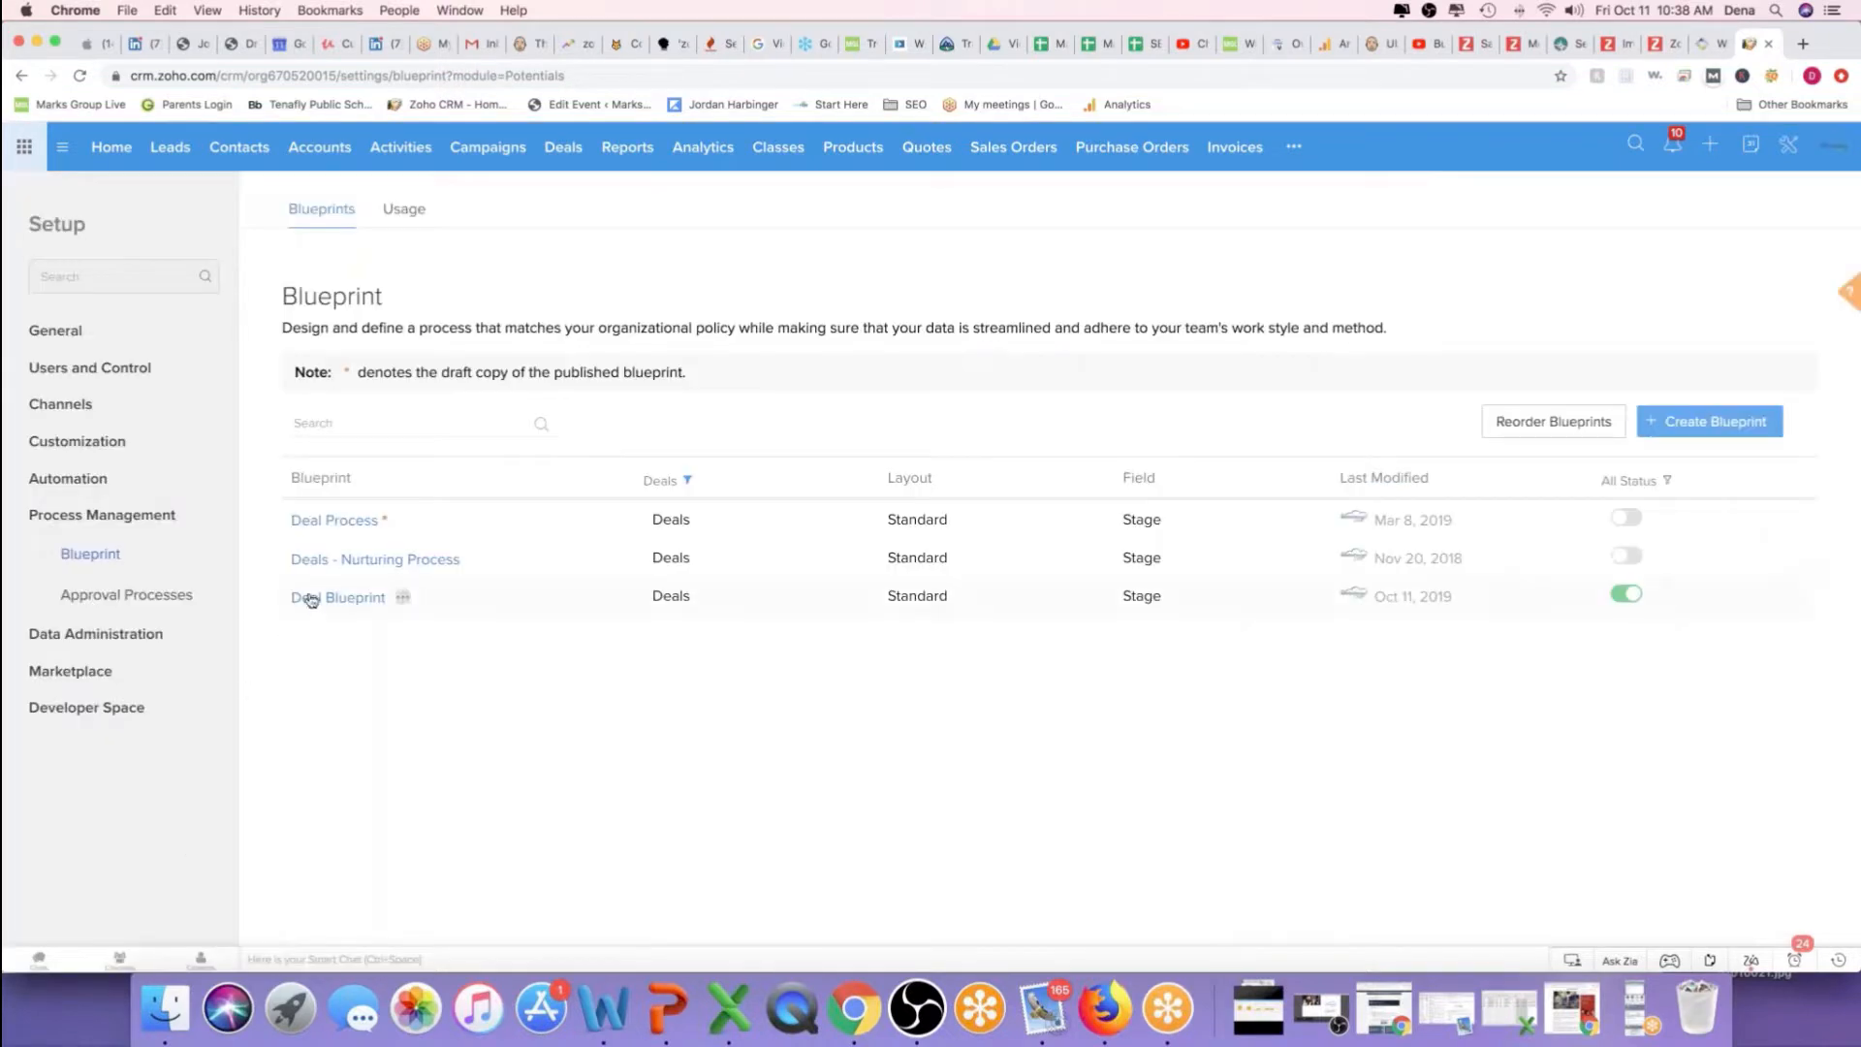
click(563, 147)
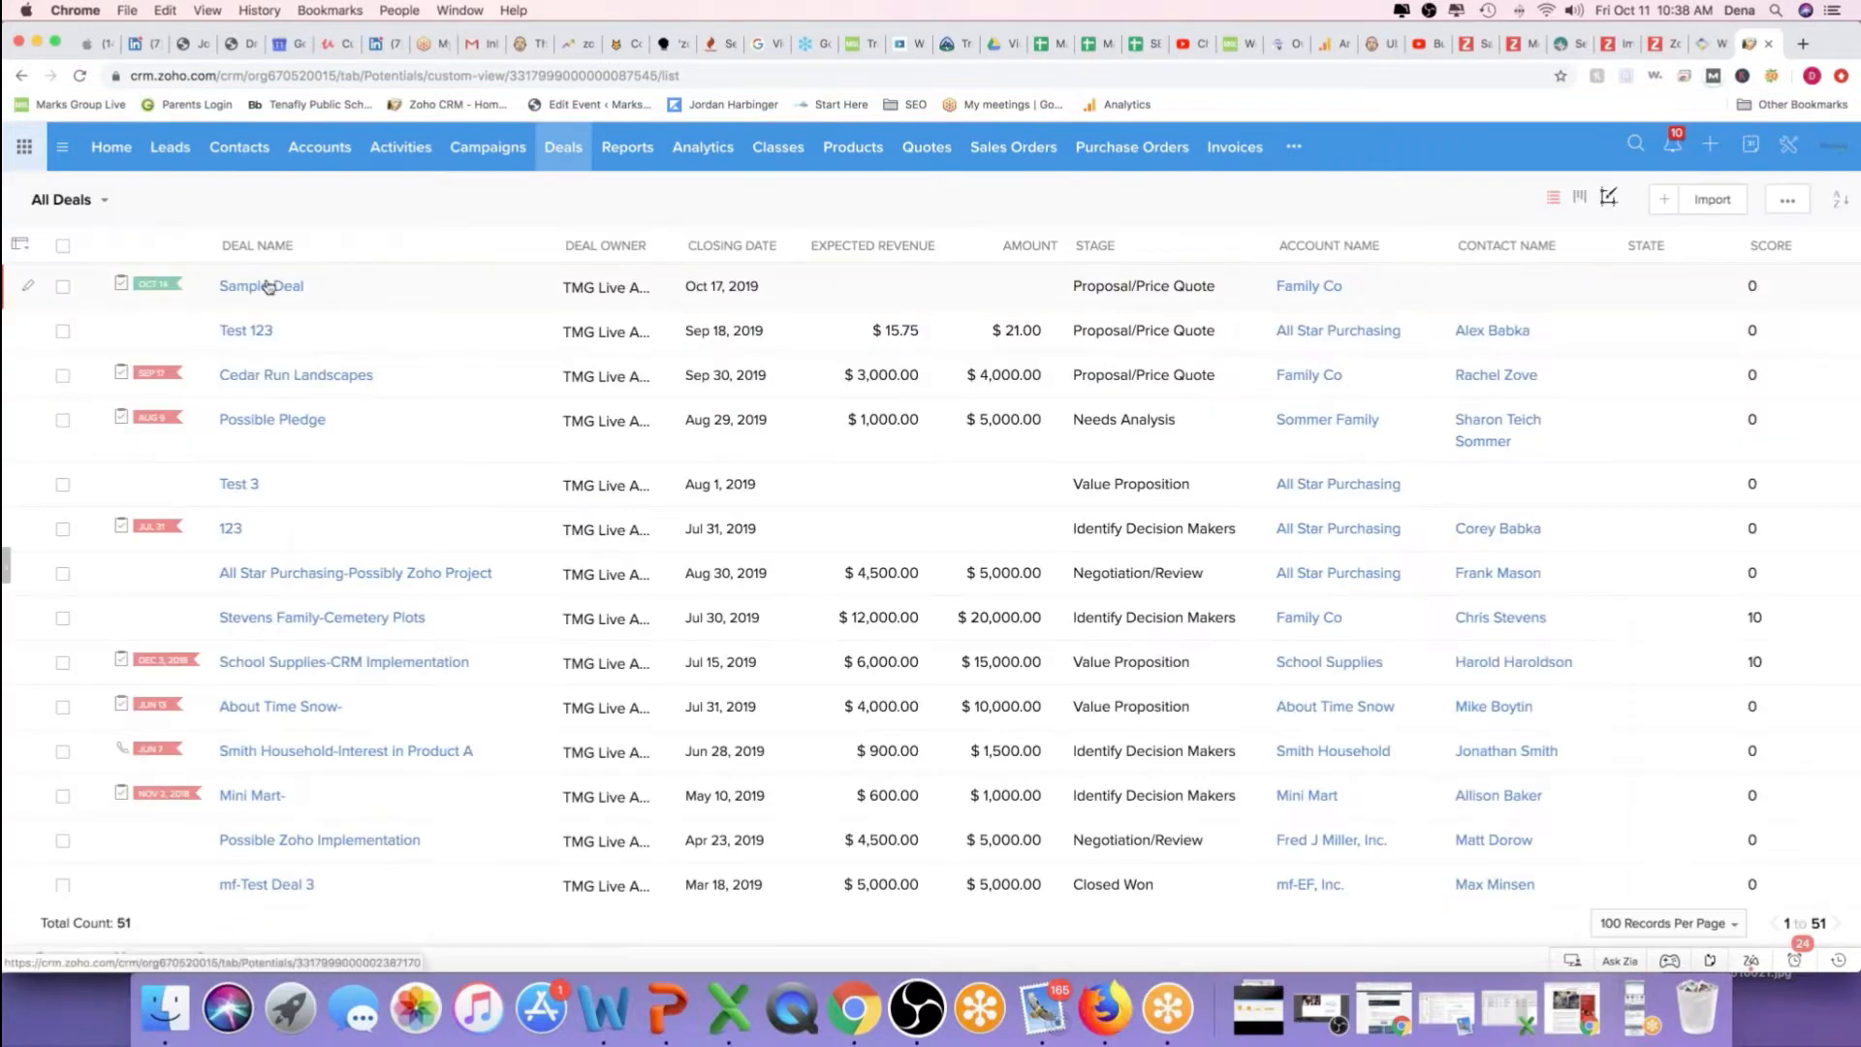
click(267, 287)
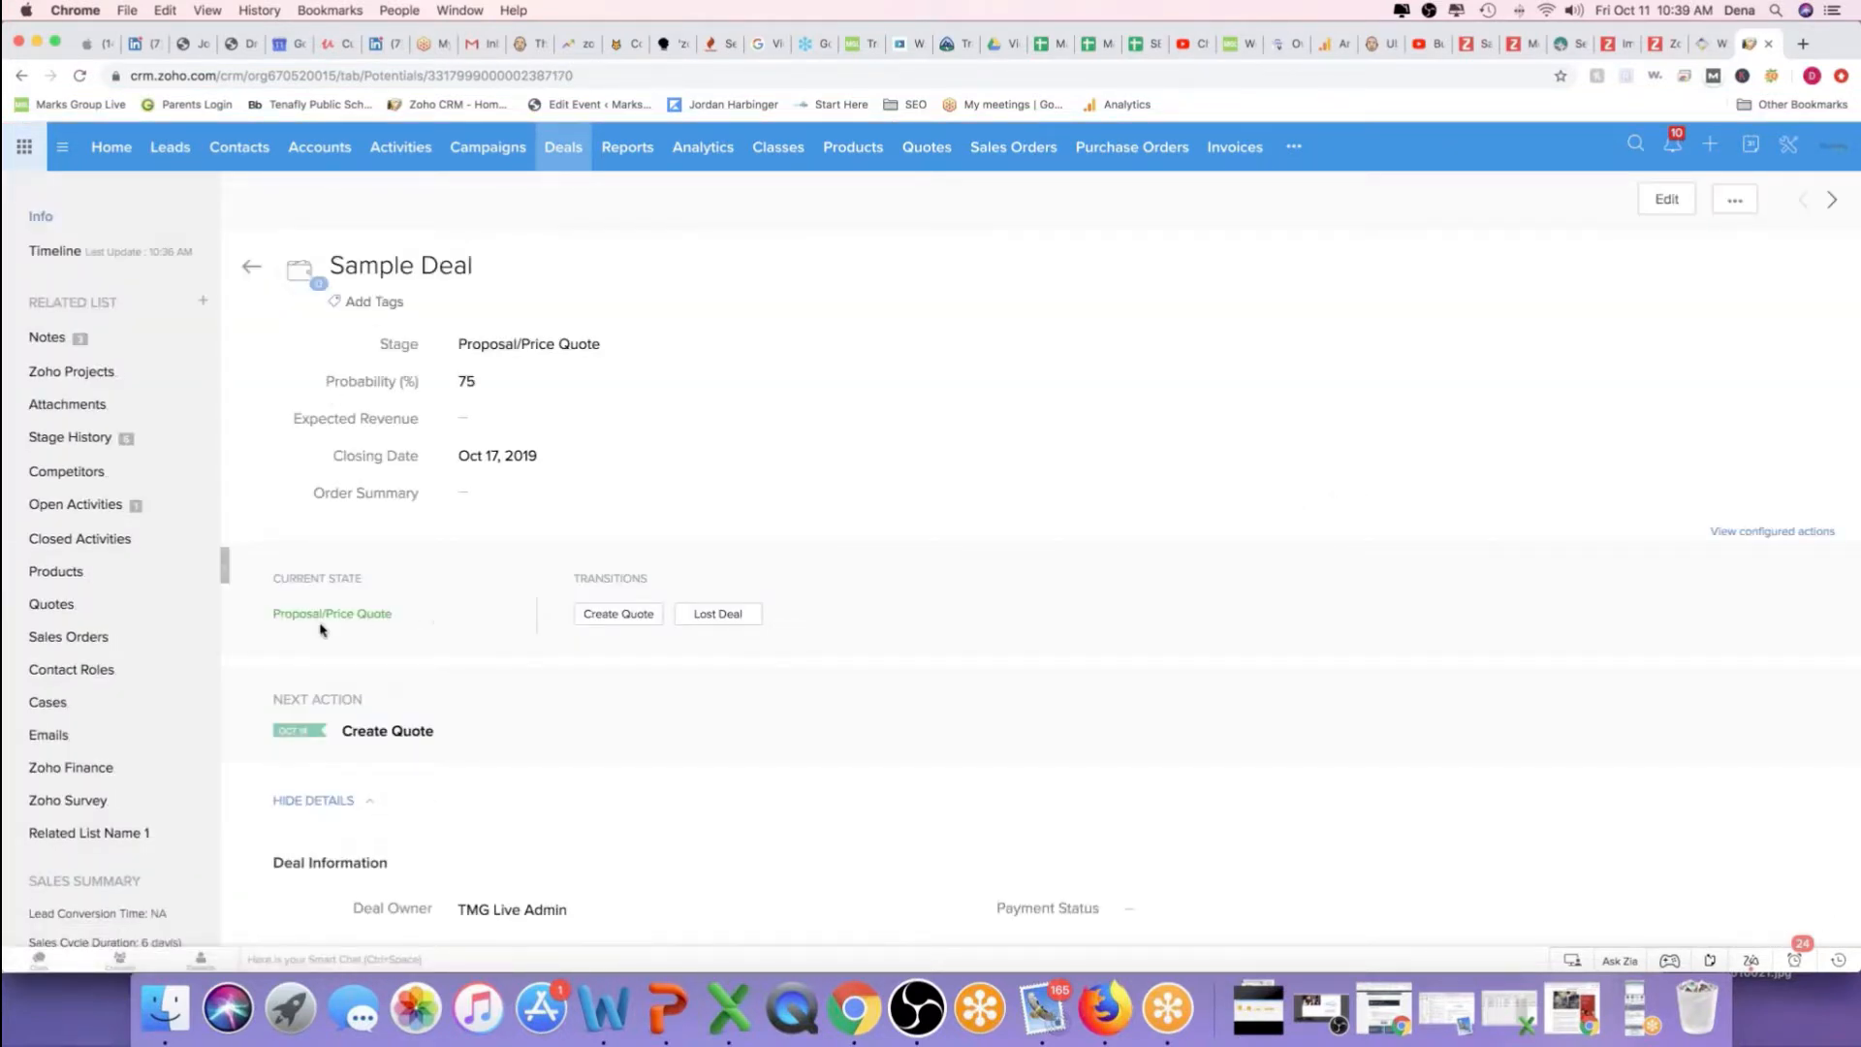
Open Sample Deal's Create Quote transition, check its attachment source options, and cancel it
click(625, 620)
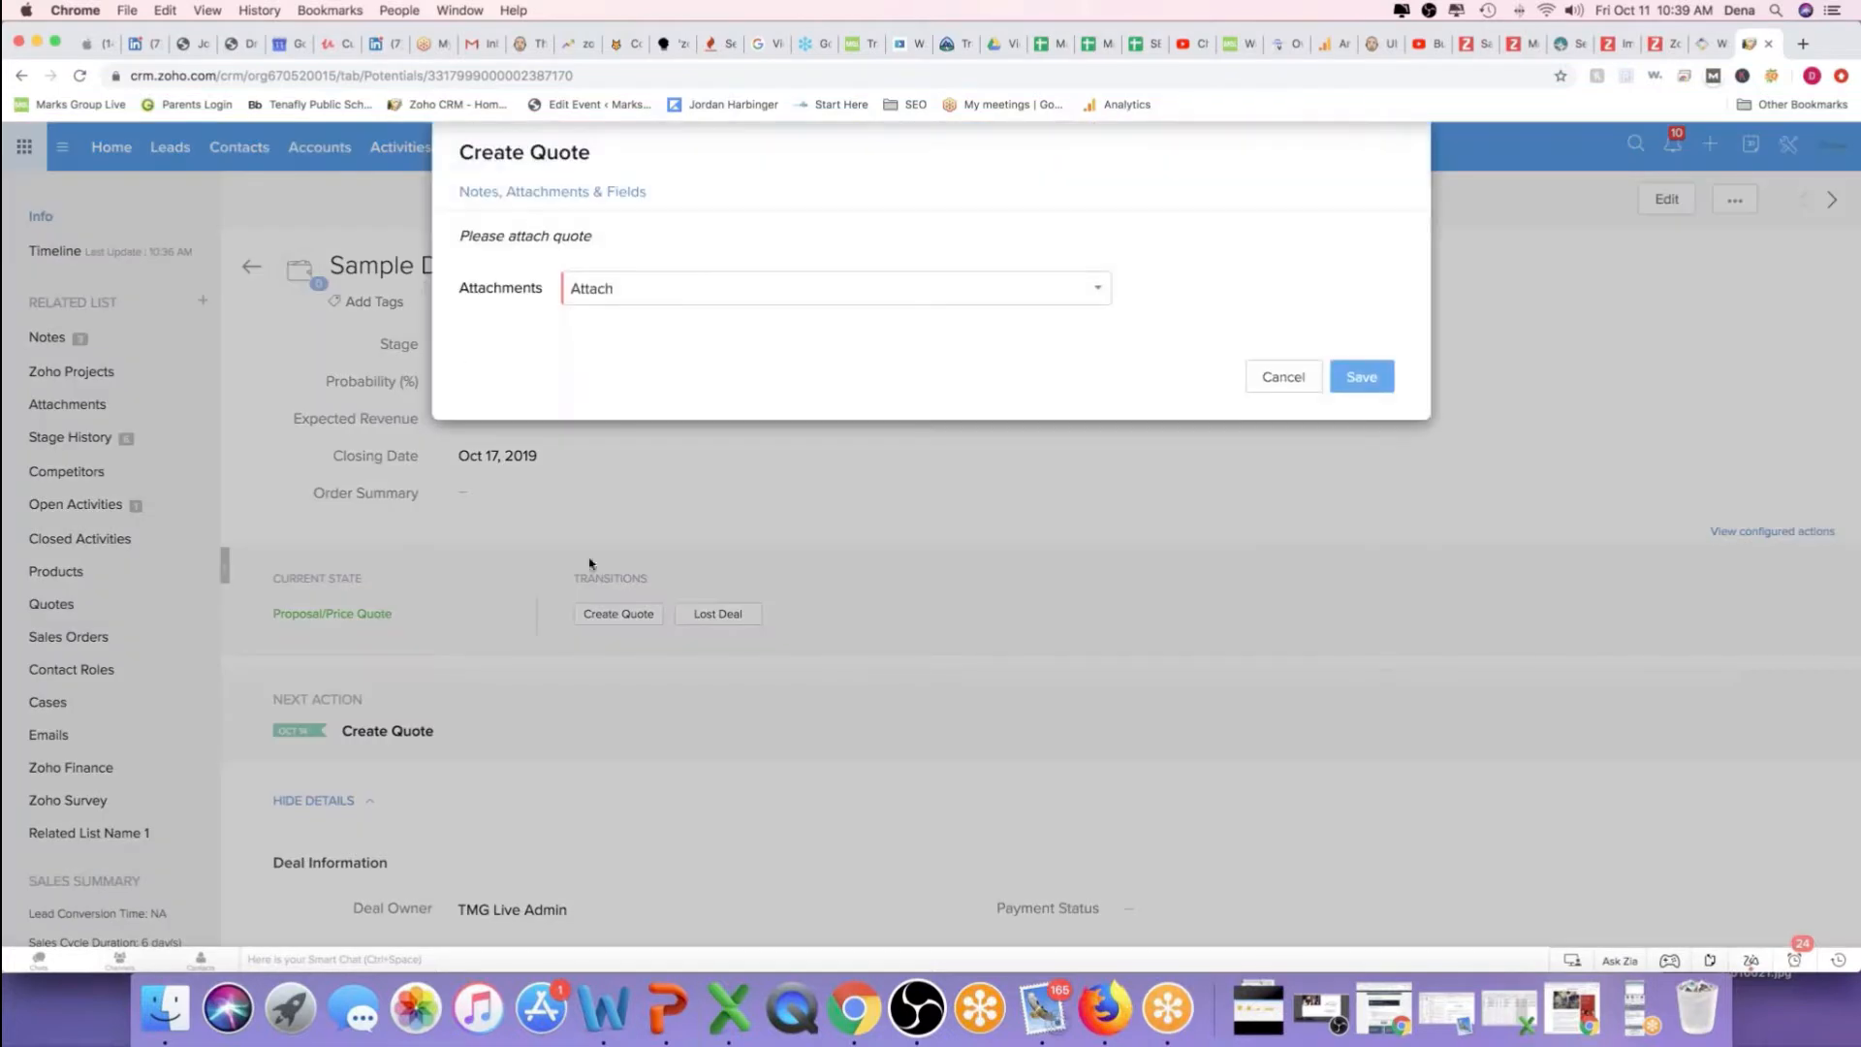
click(776, 292)
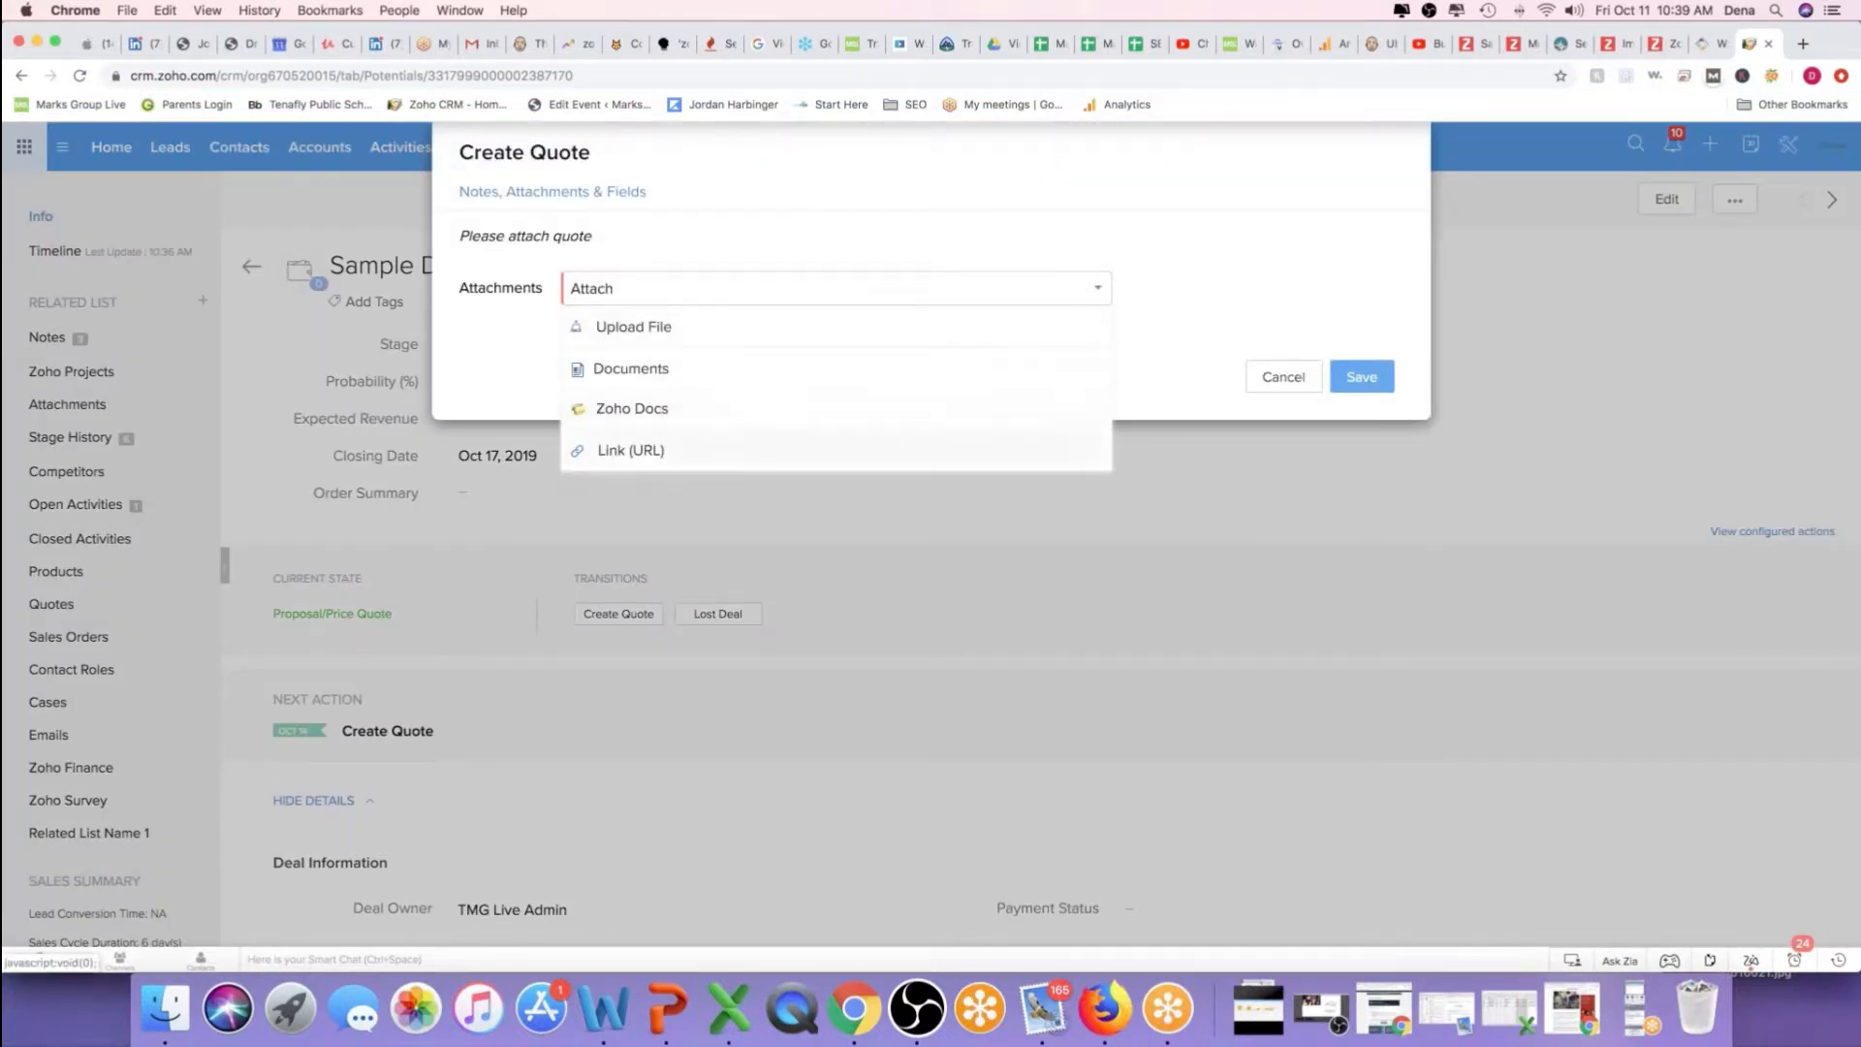
click(1225, 272)
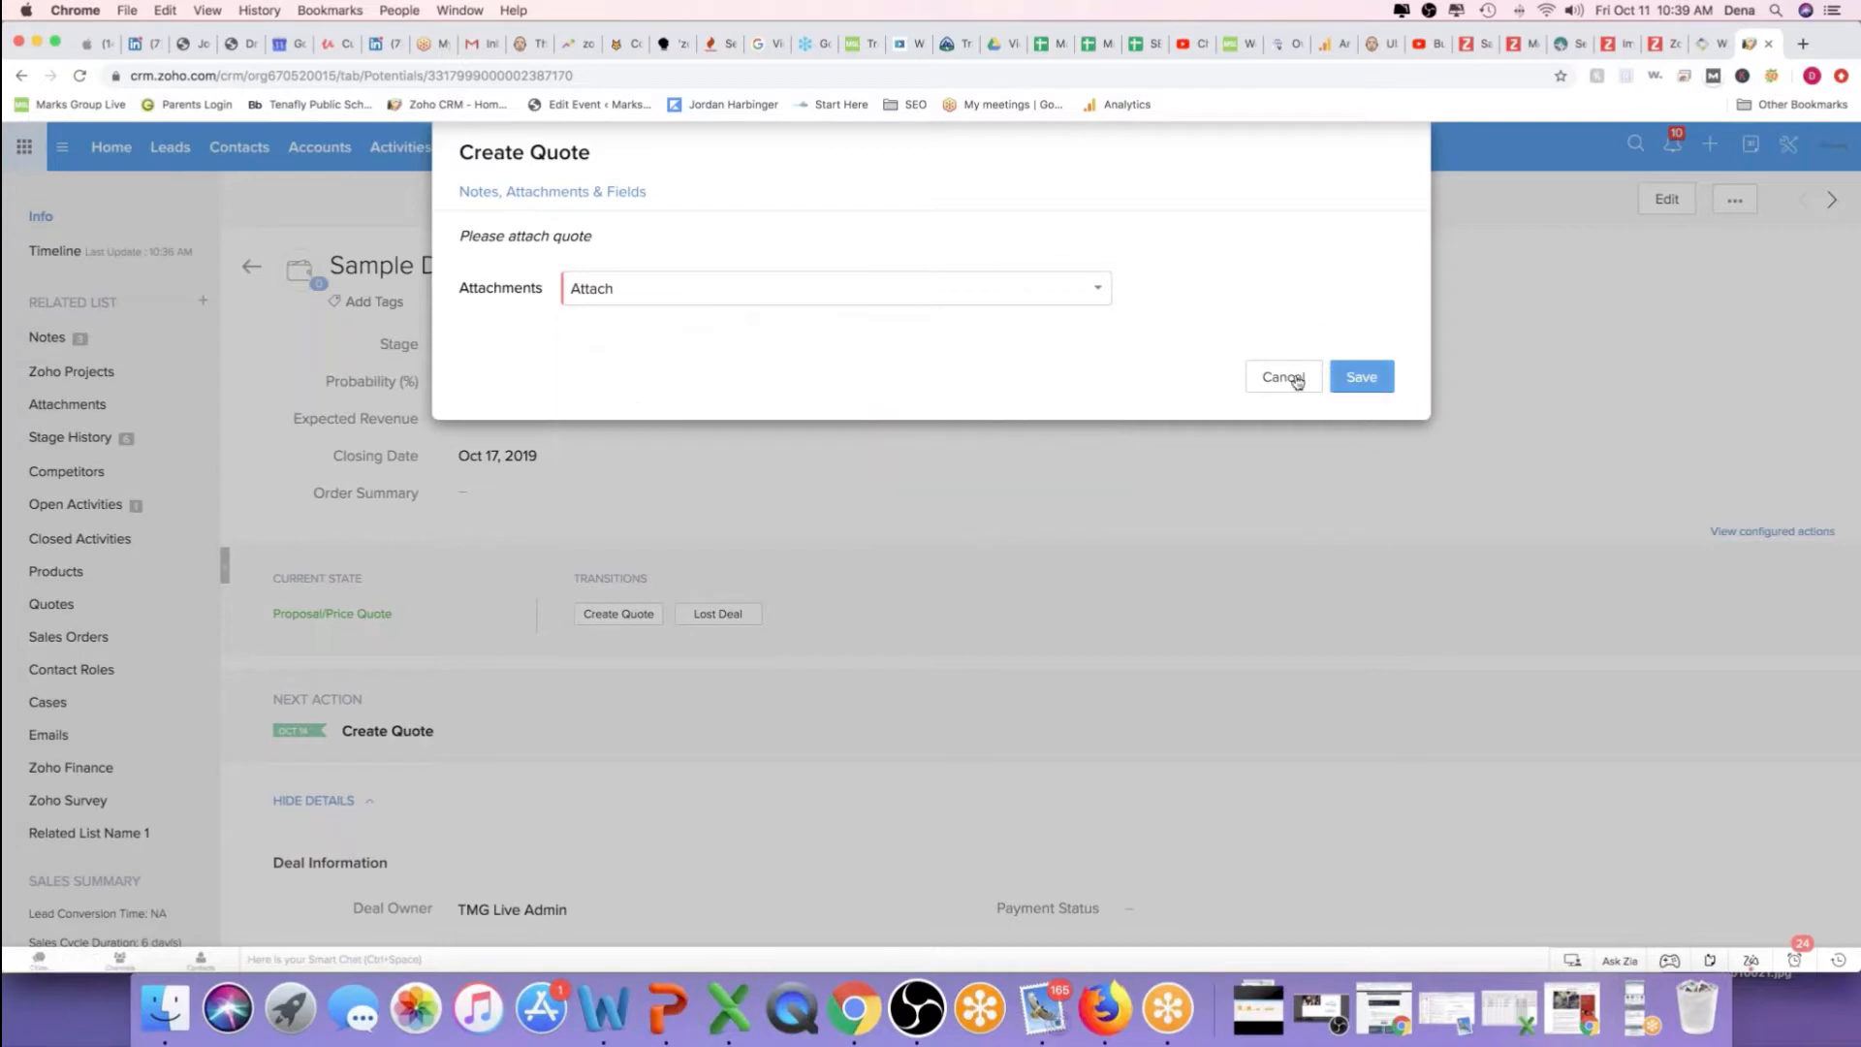
click(1294, 378)
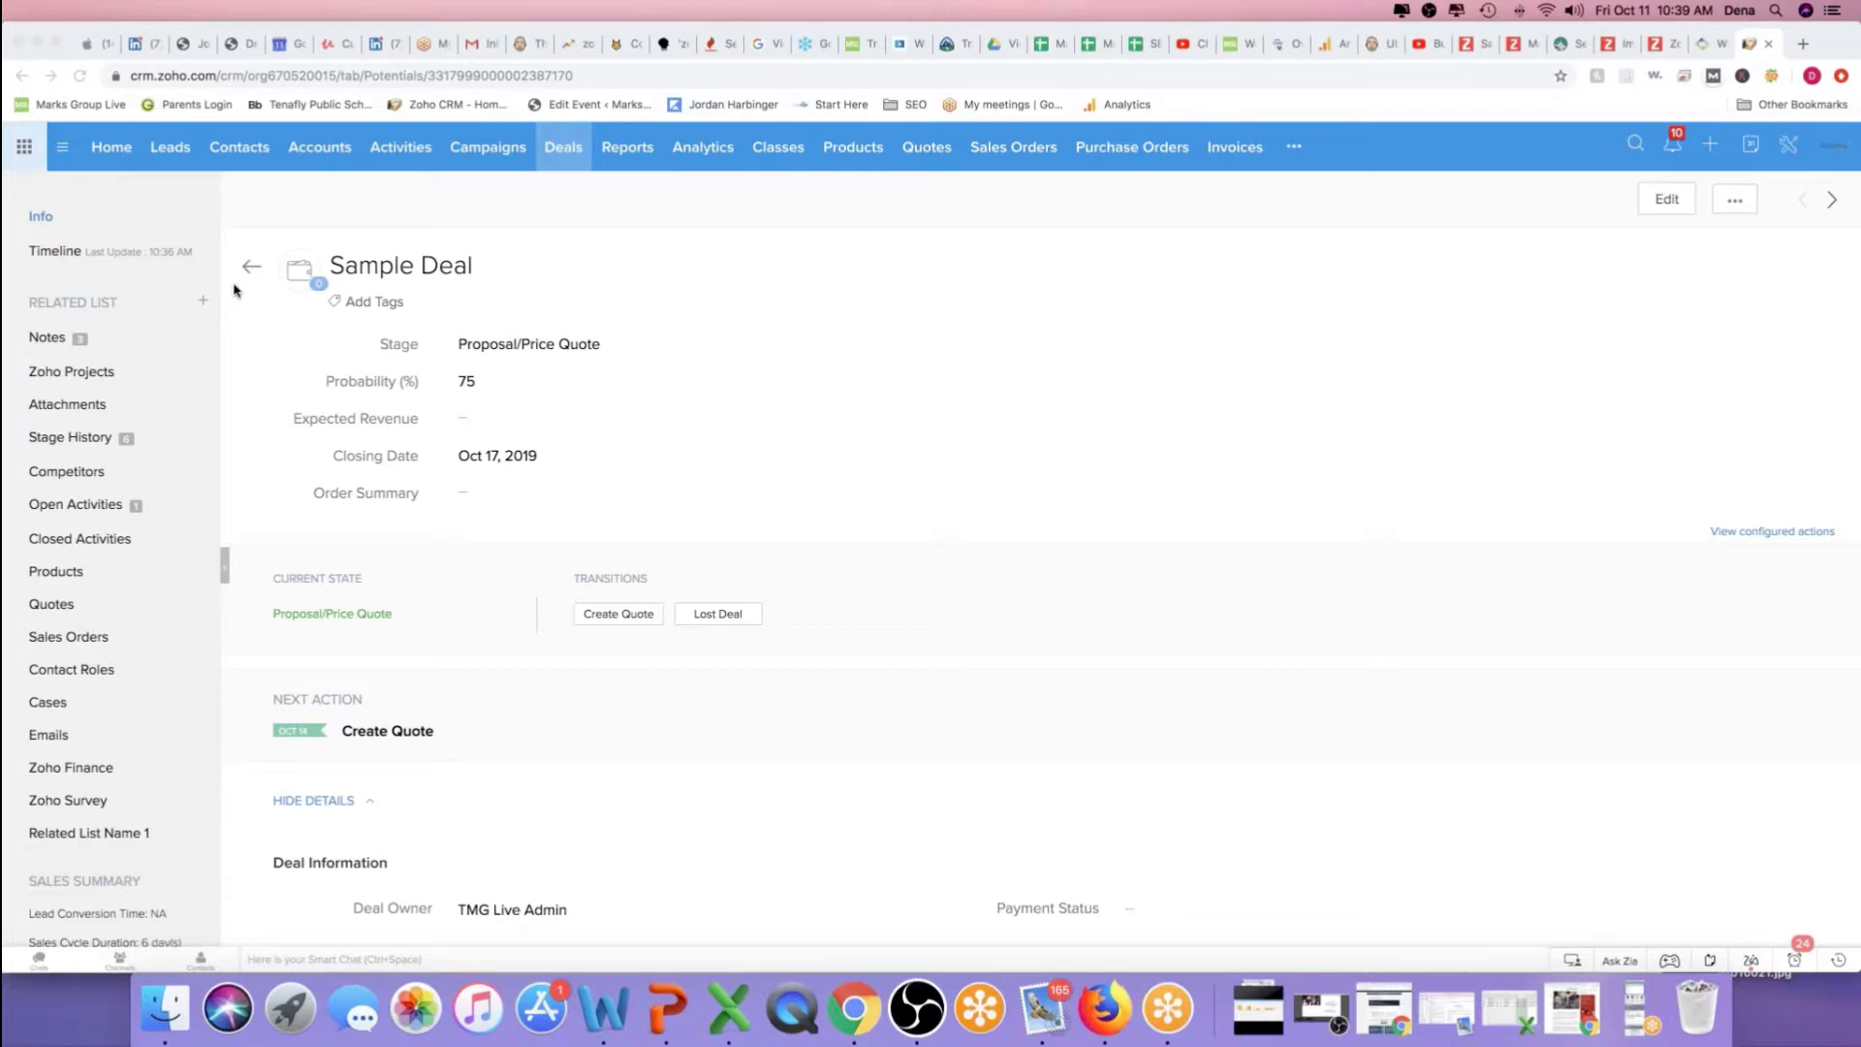
Open the Deal Blueprint in the blueprint setup and review the transitions connecting its stages
click(1790, 145)
click(1783, 152)
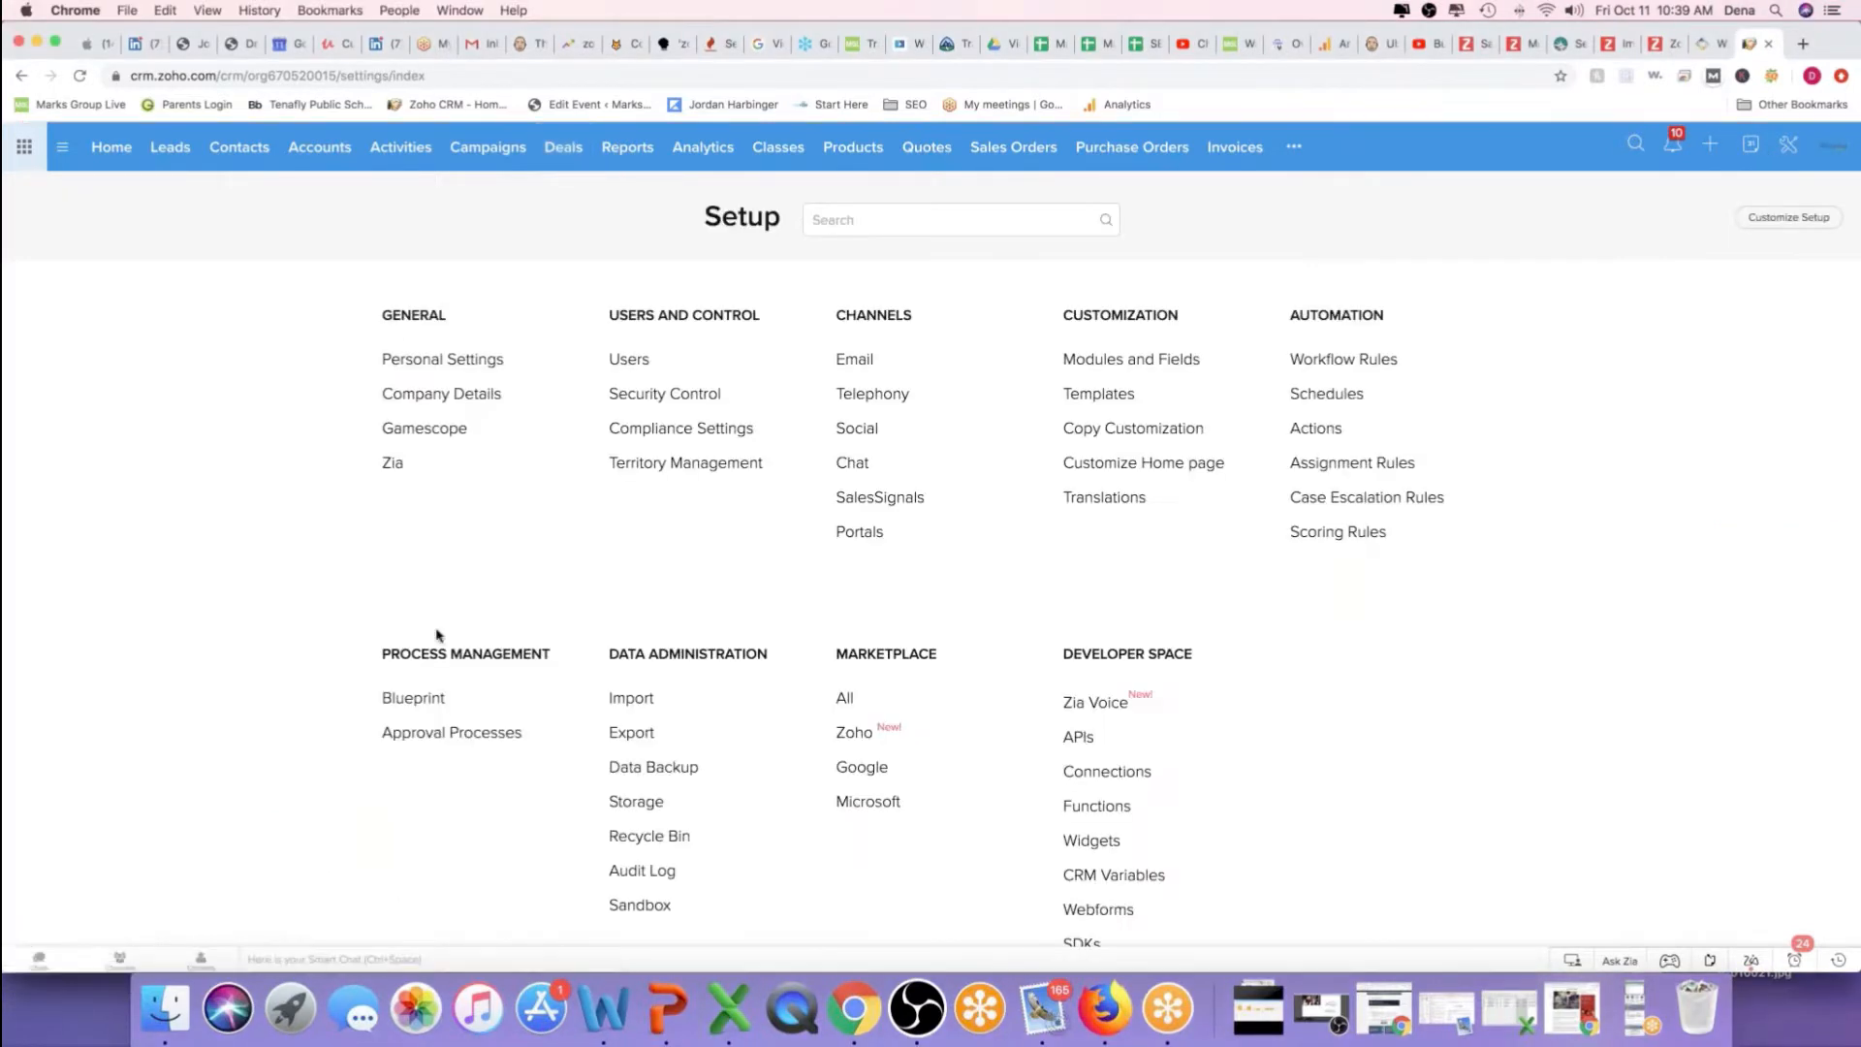
click(414, 700)
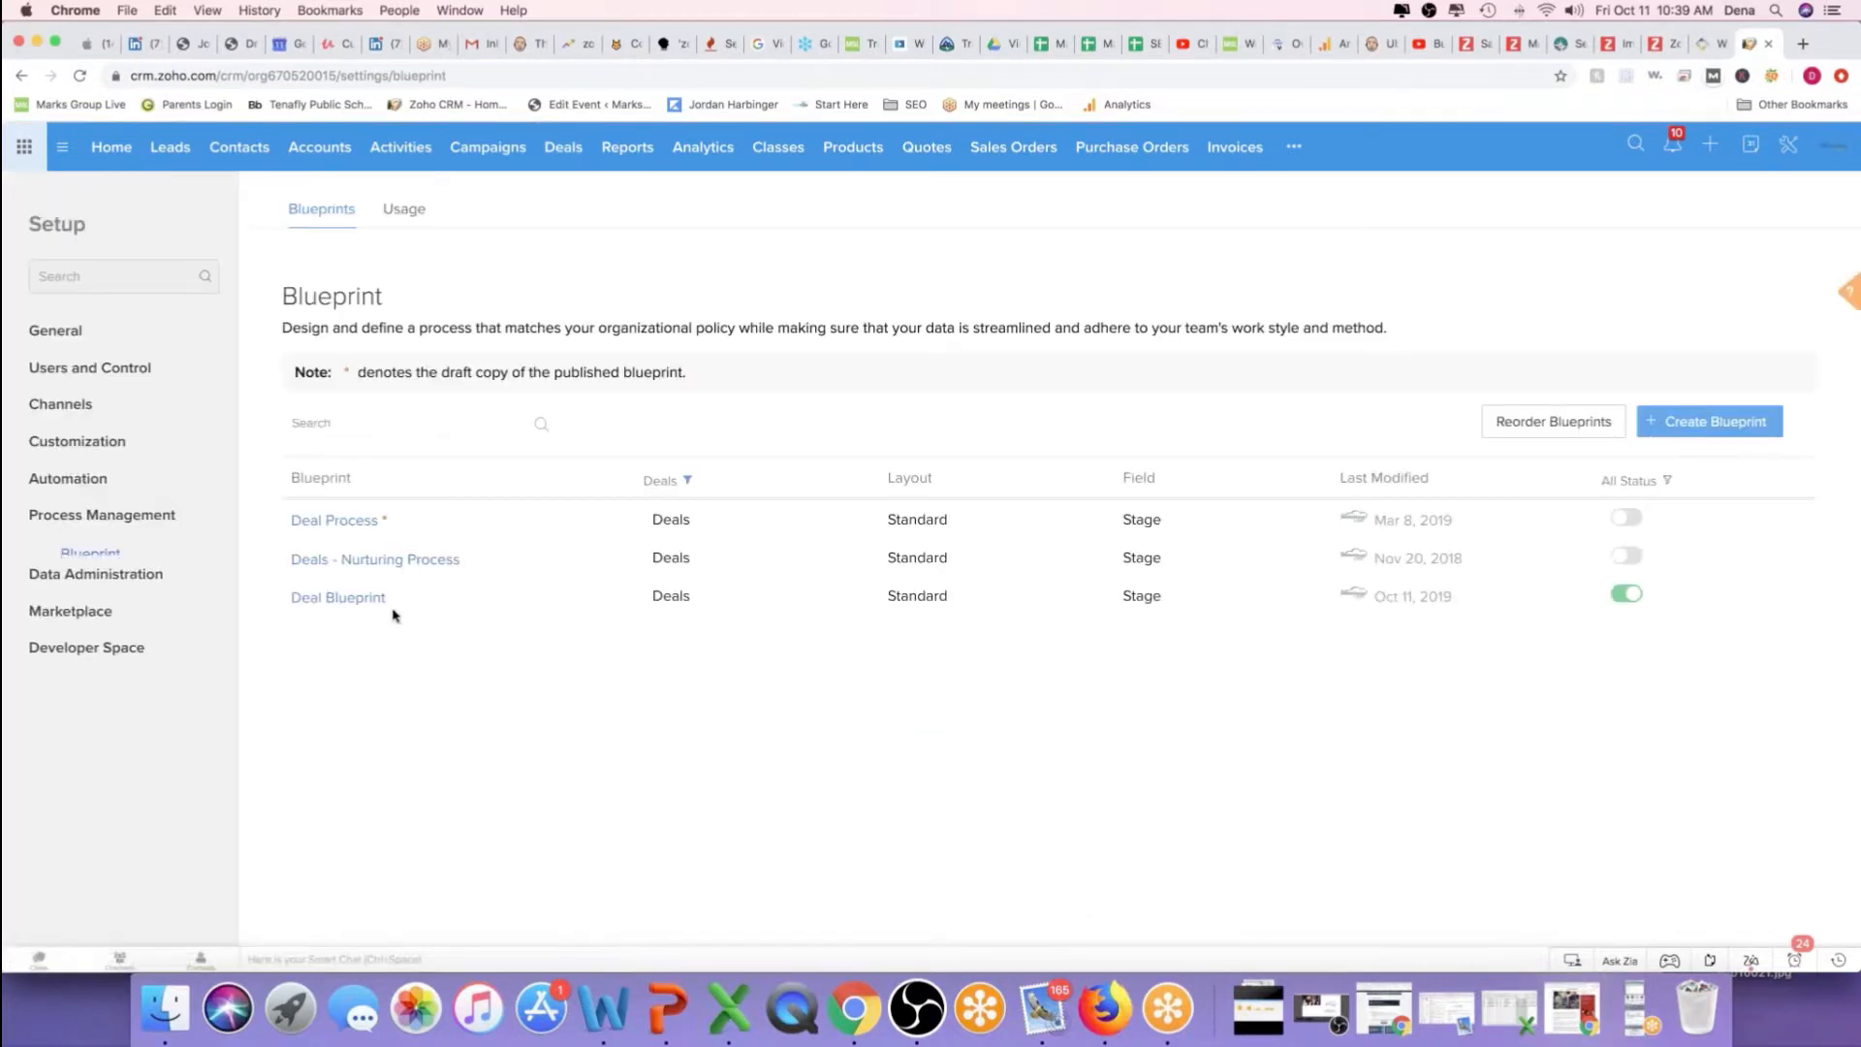
click(332, 601)
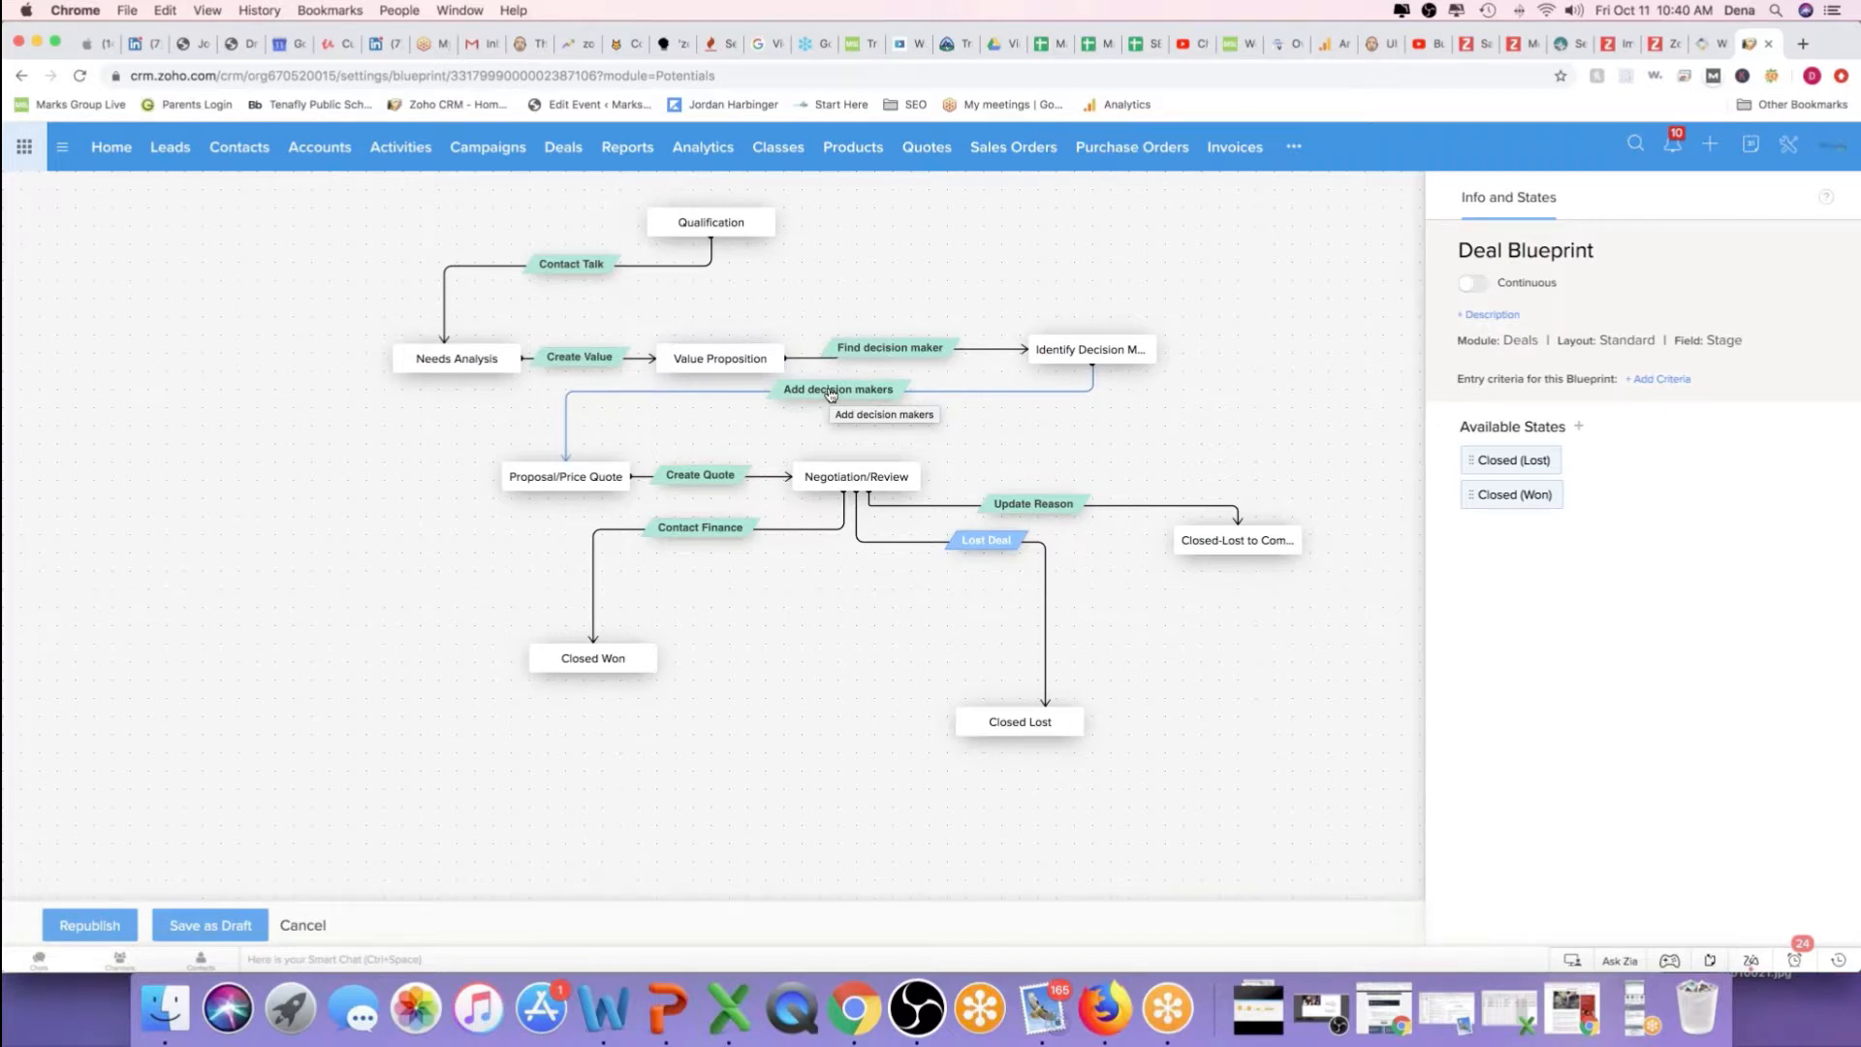
View Sample Deal's Create Quote task from the Deals list, and return to the Sample Deal record
click(564, 167)
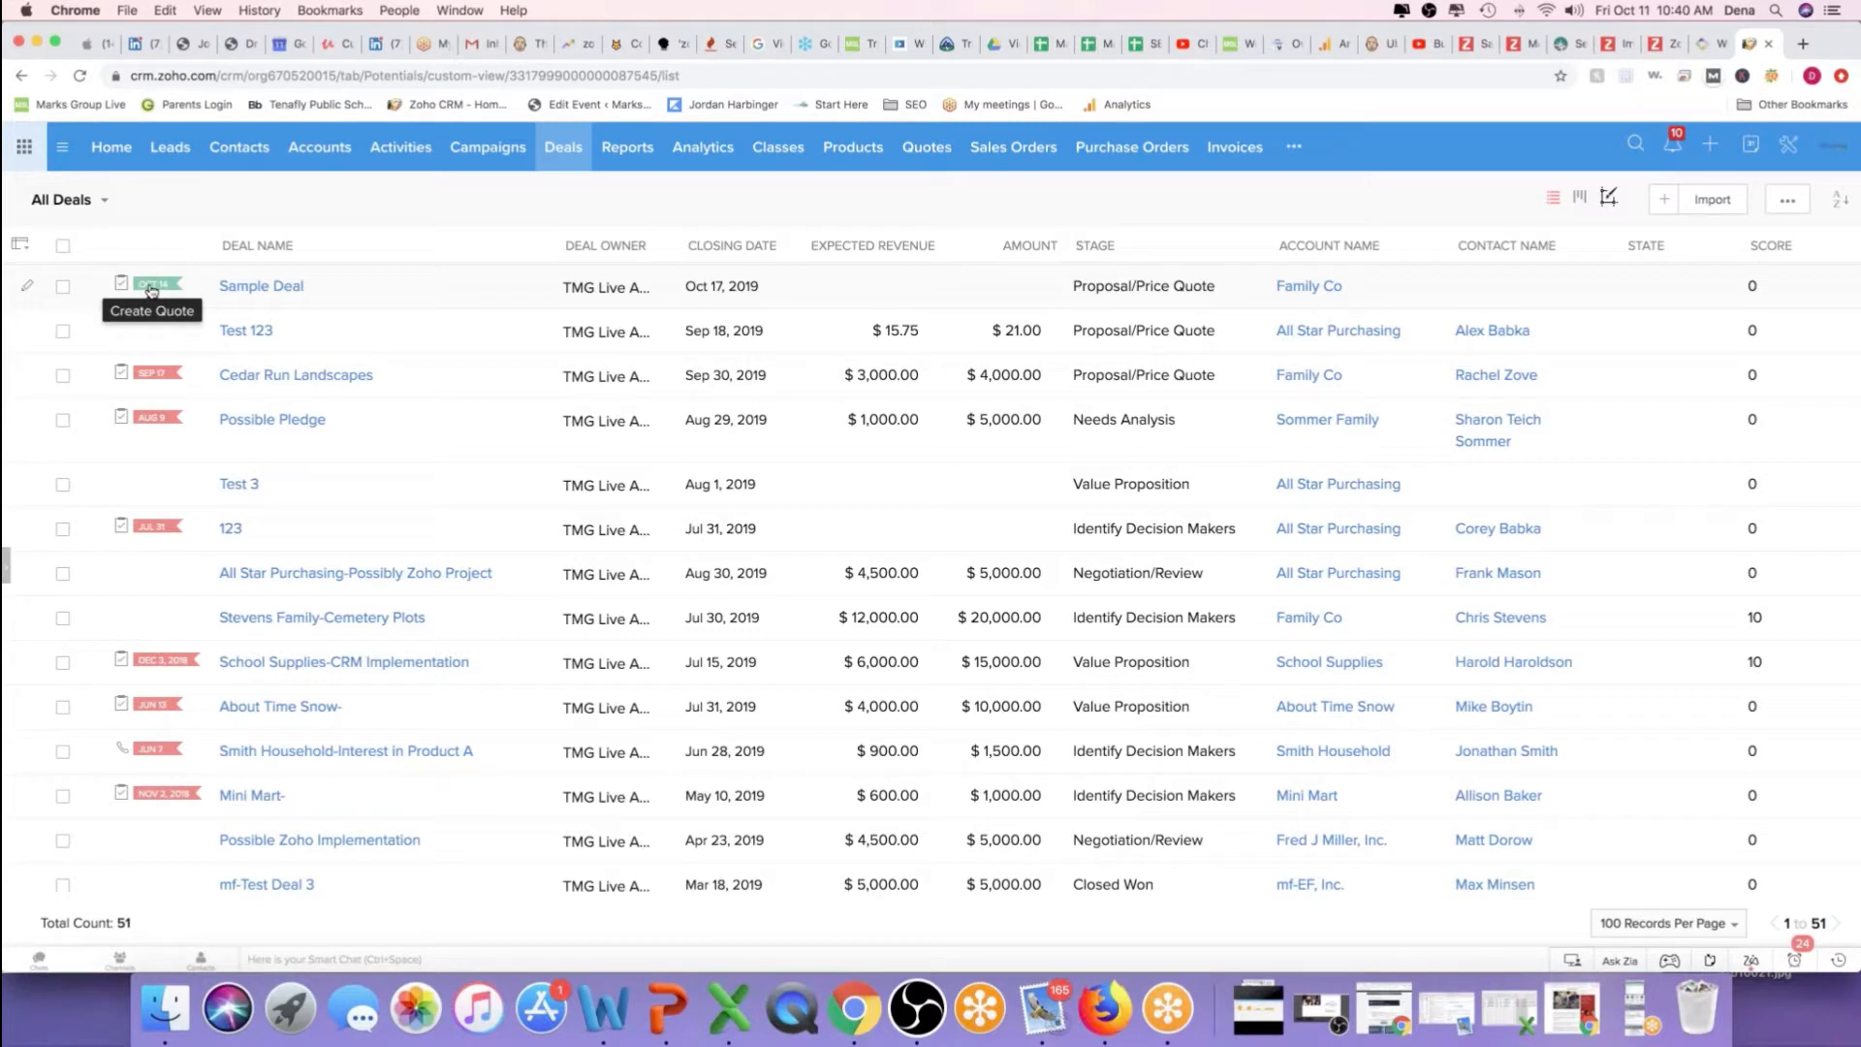
click(150, 288)
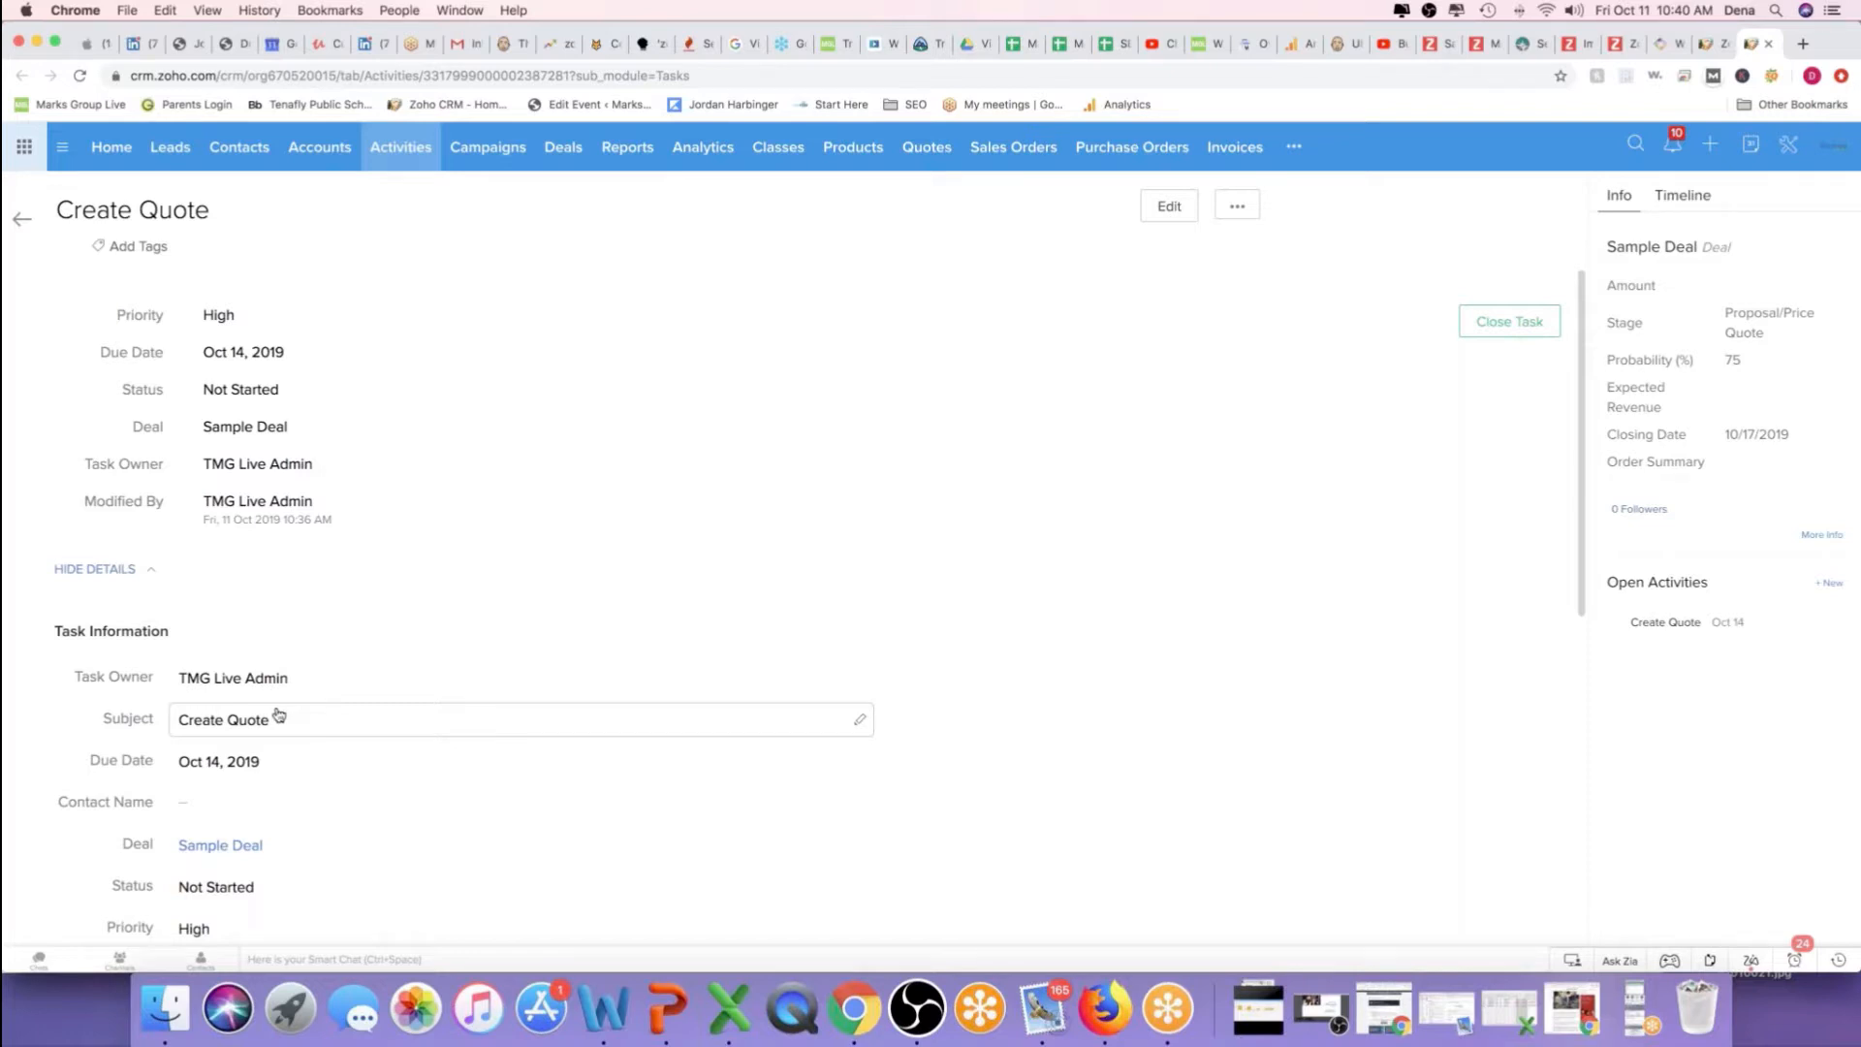
click(573, 151)
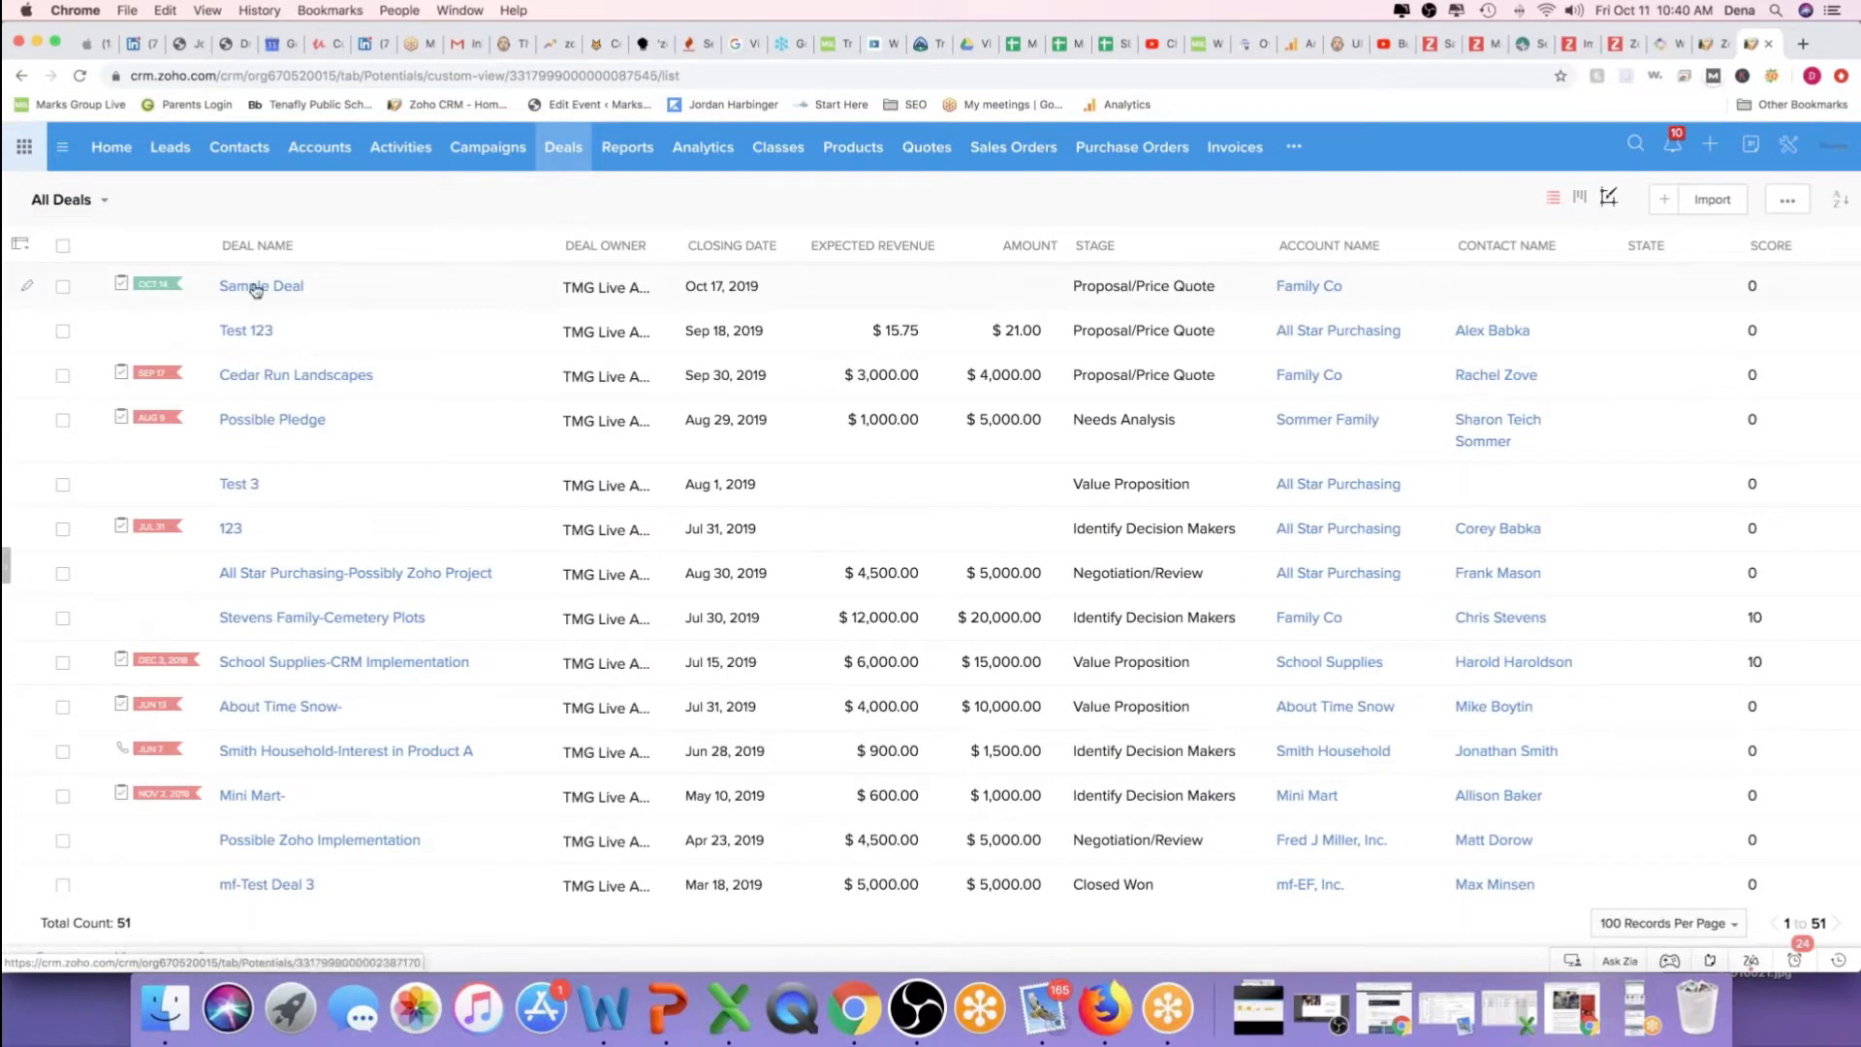
click(255, 287)
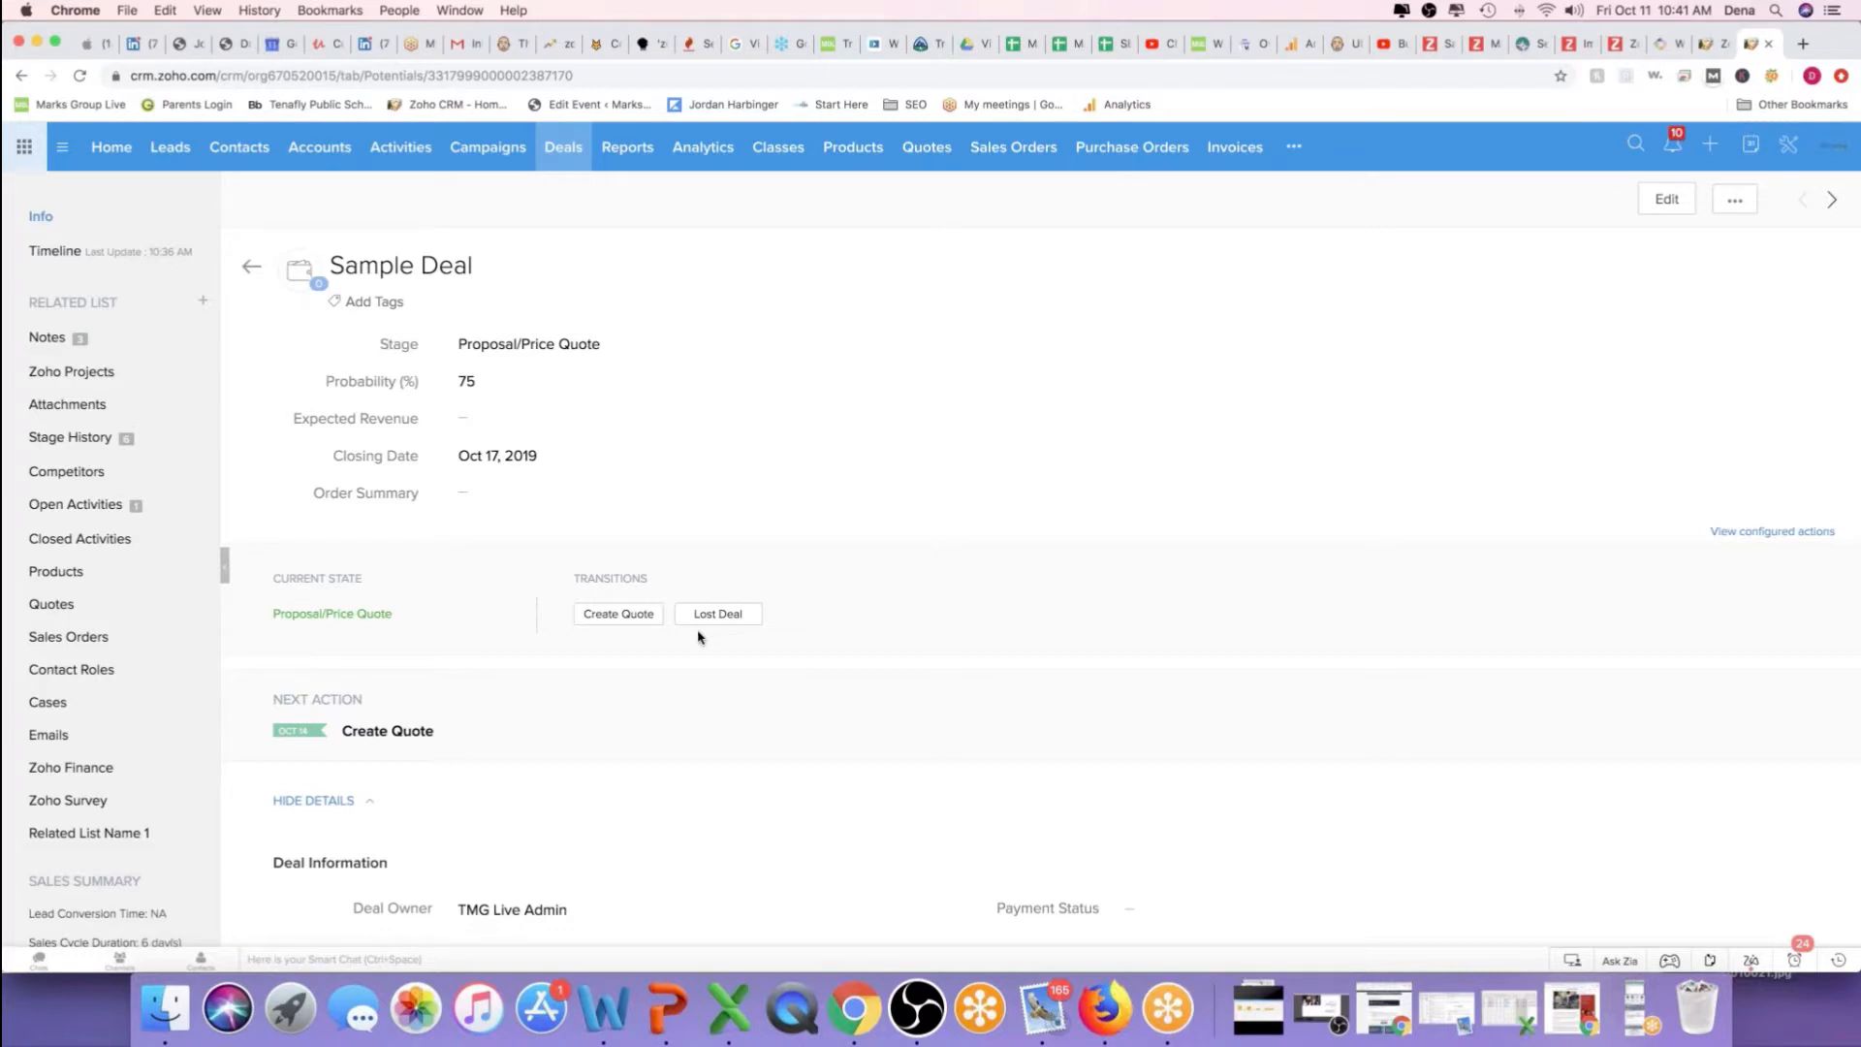
Reopen the Deal Blueprint for editing and bring up the During settings of the Create Value transition
click(1789, 149)
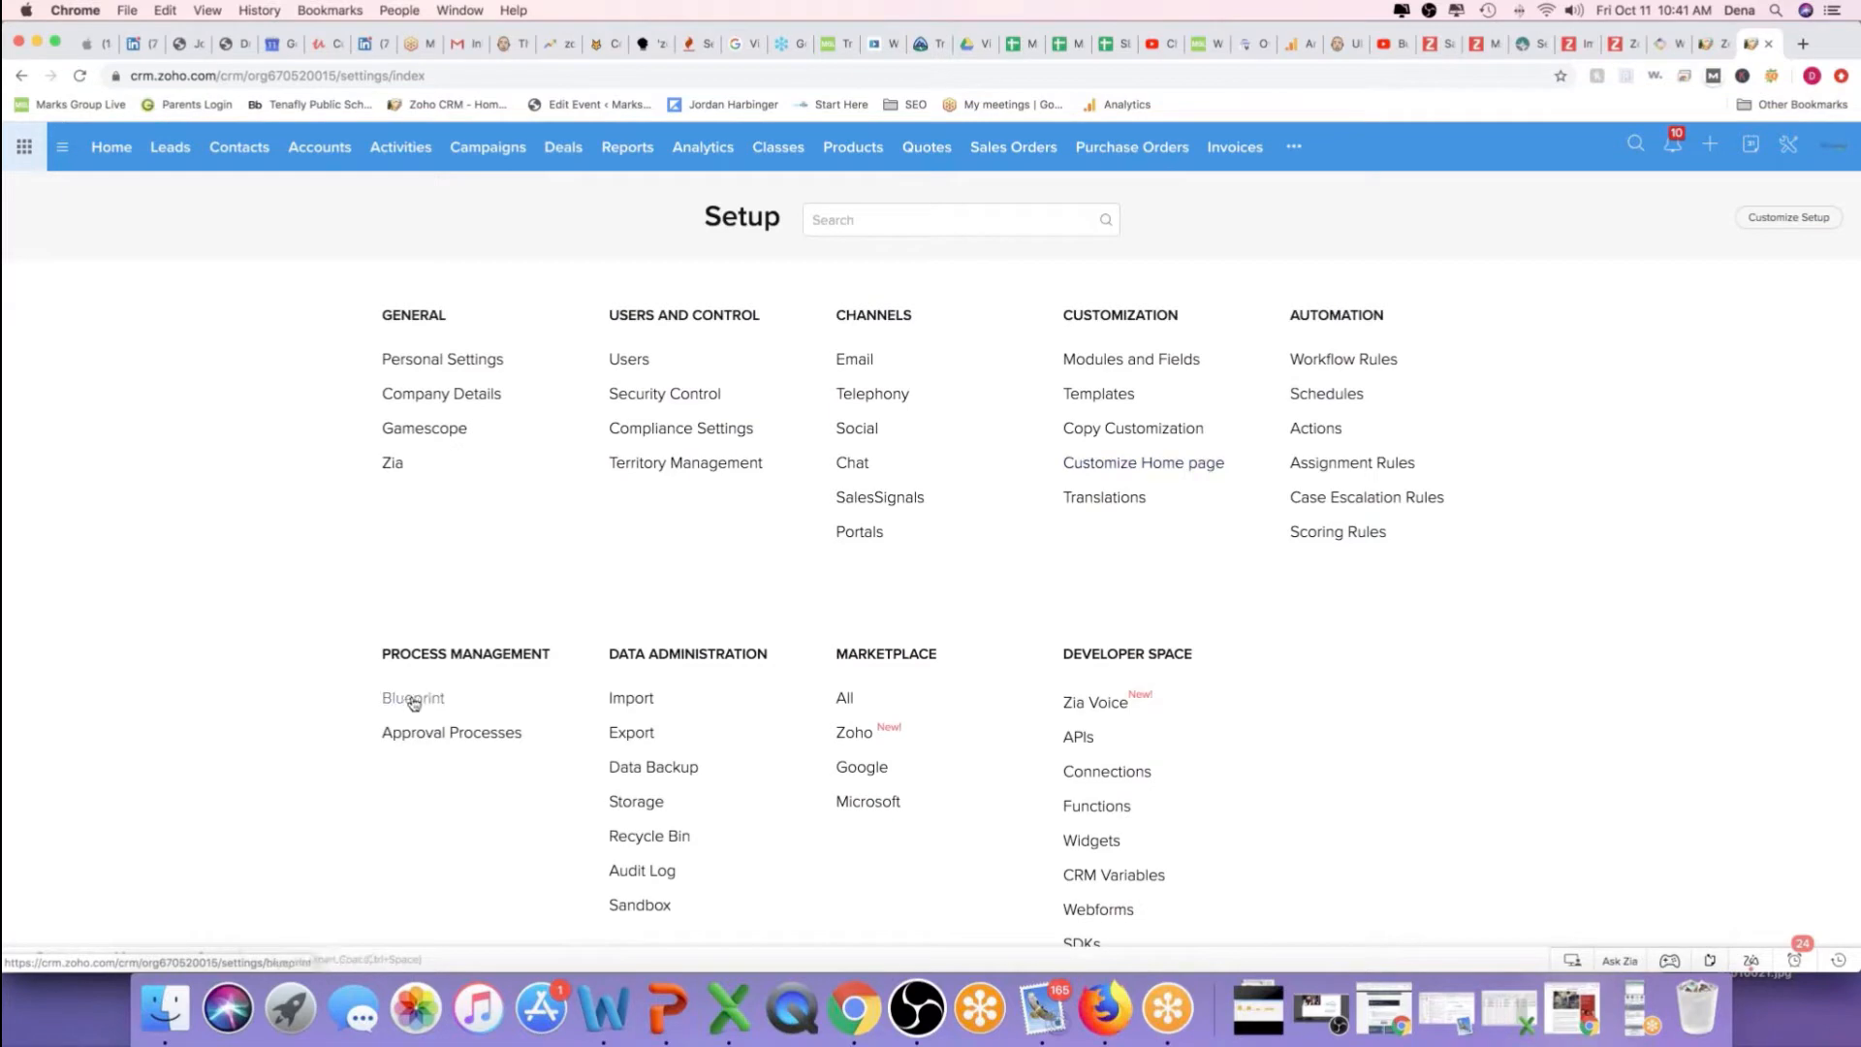
click(414, 700)
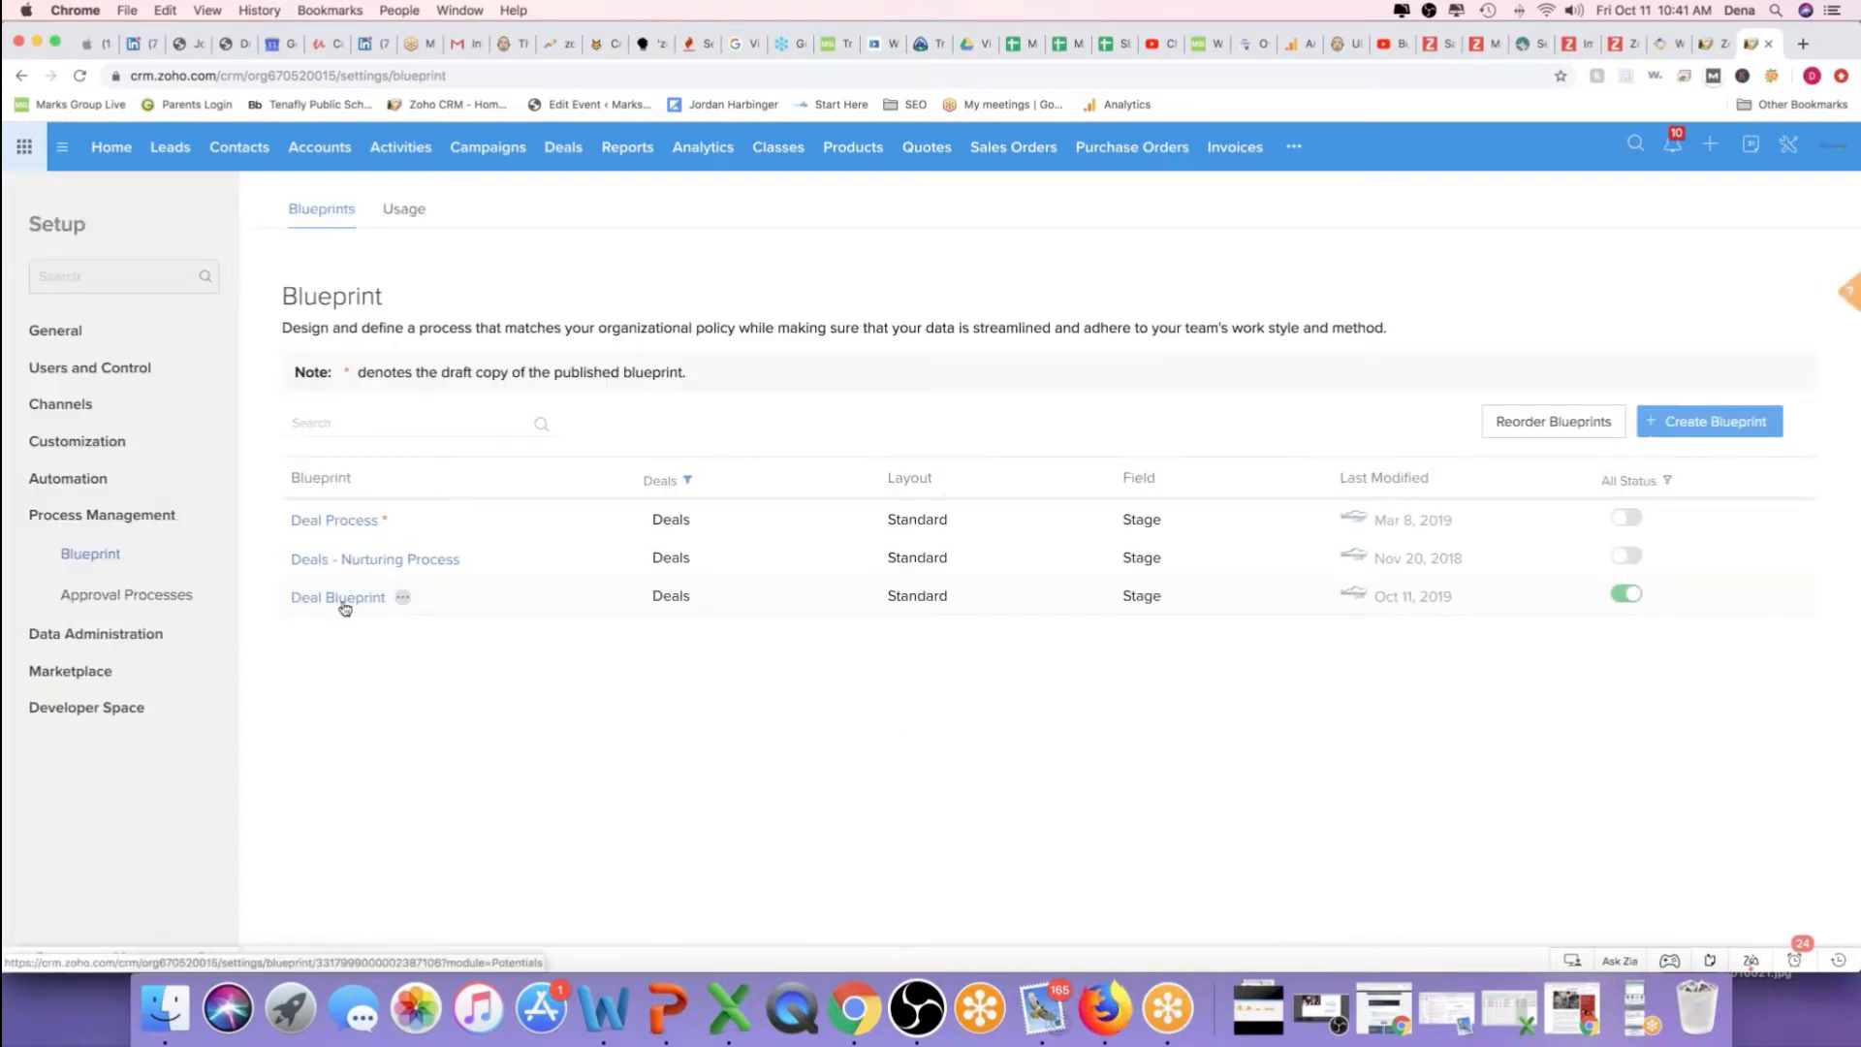
click(344, 599)
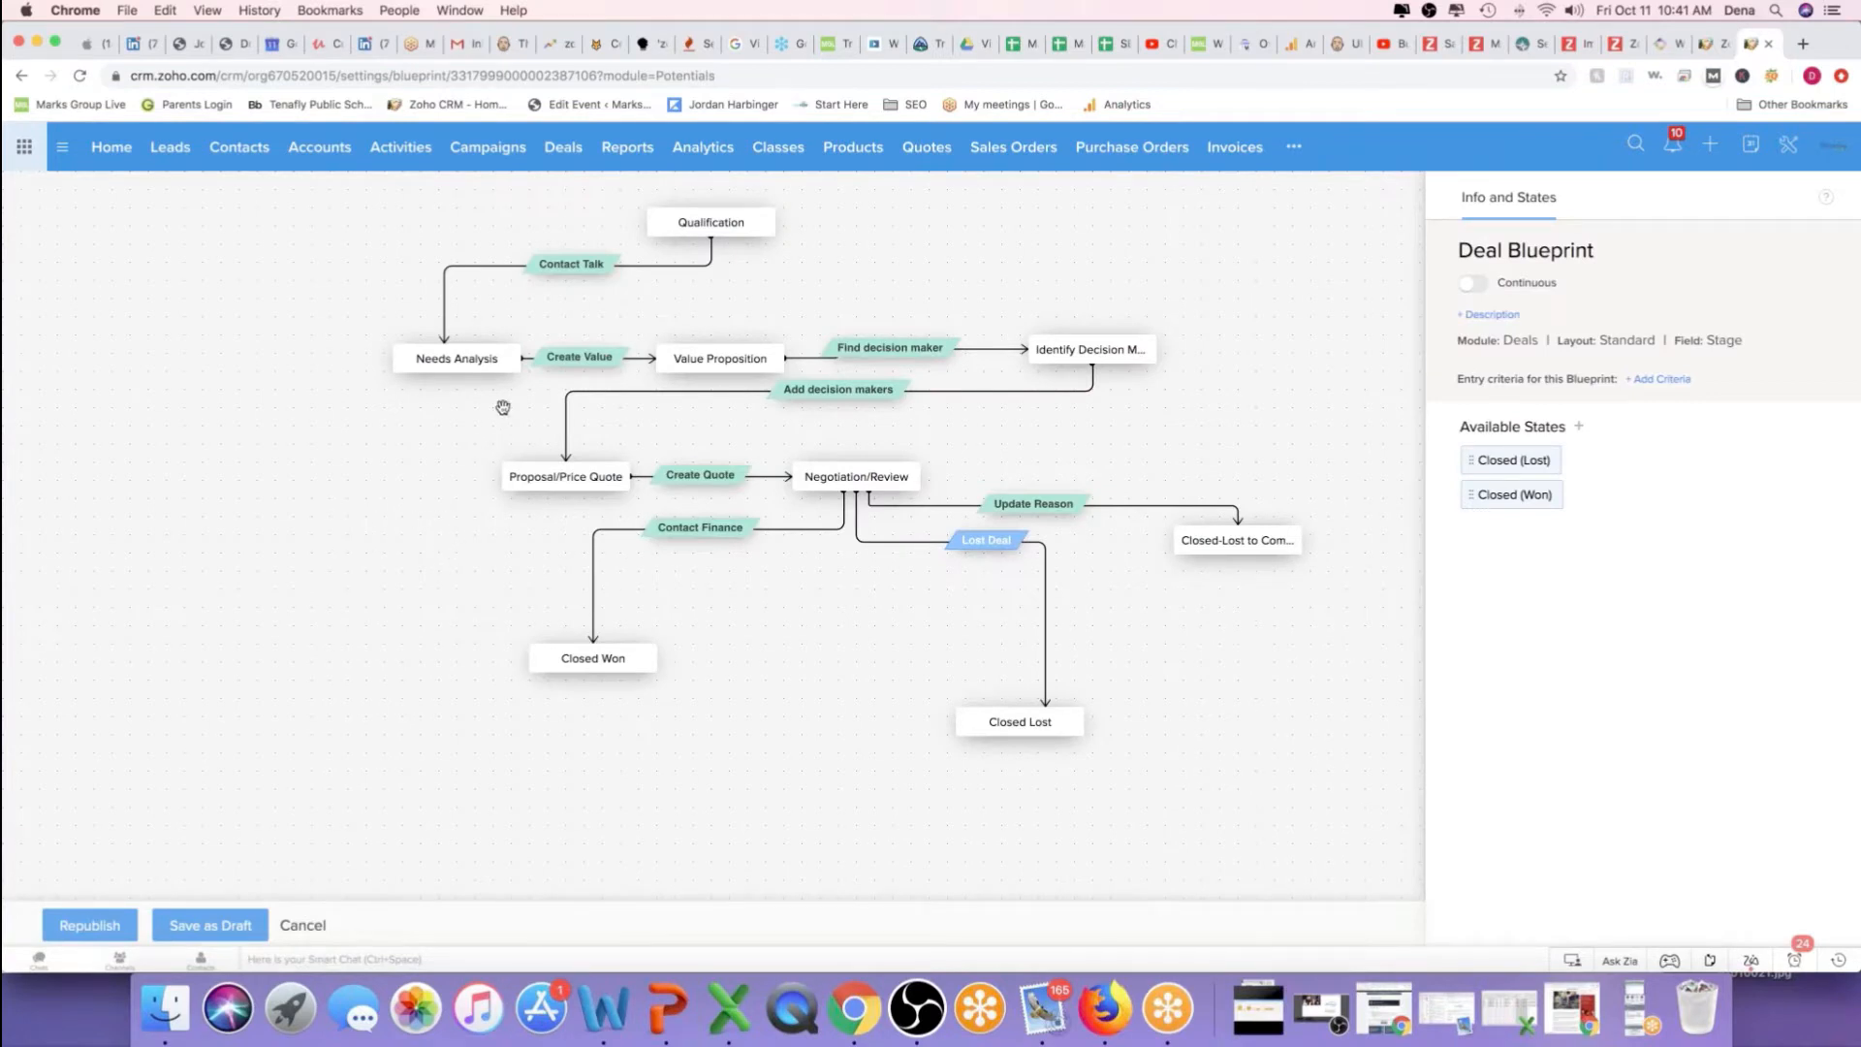
click(598, 480)
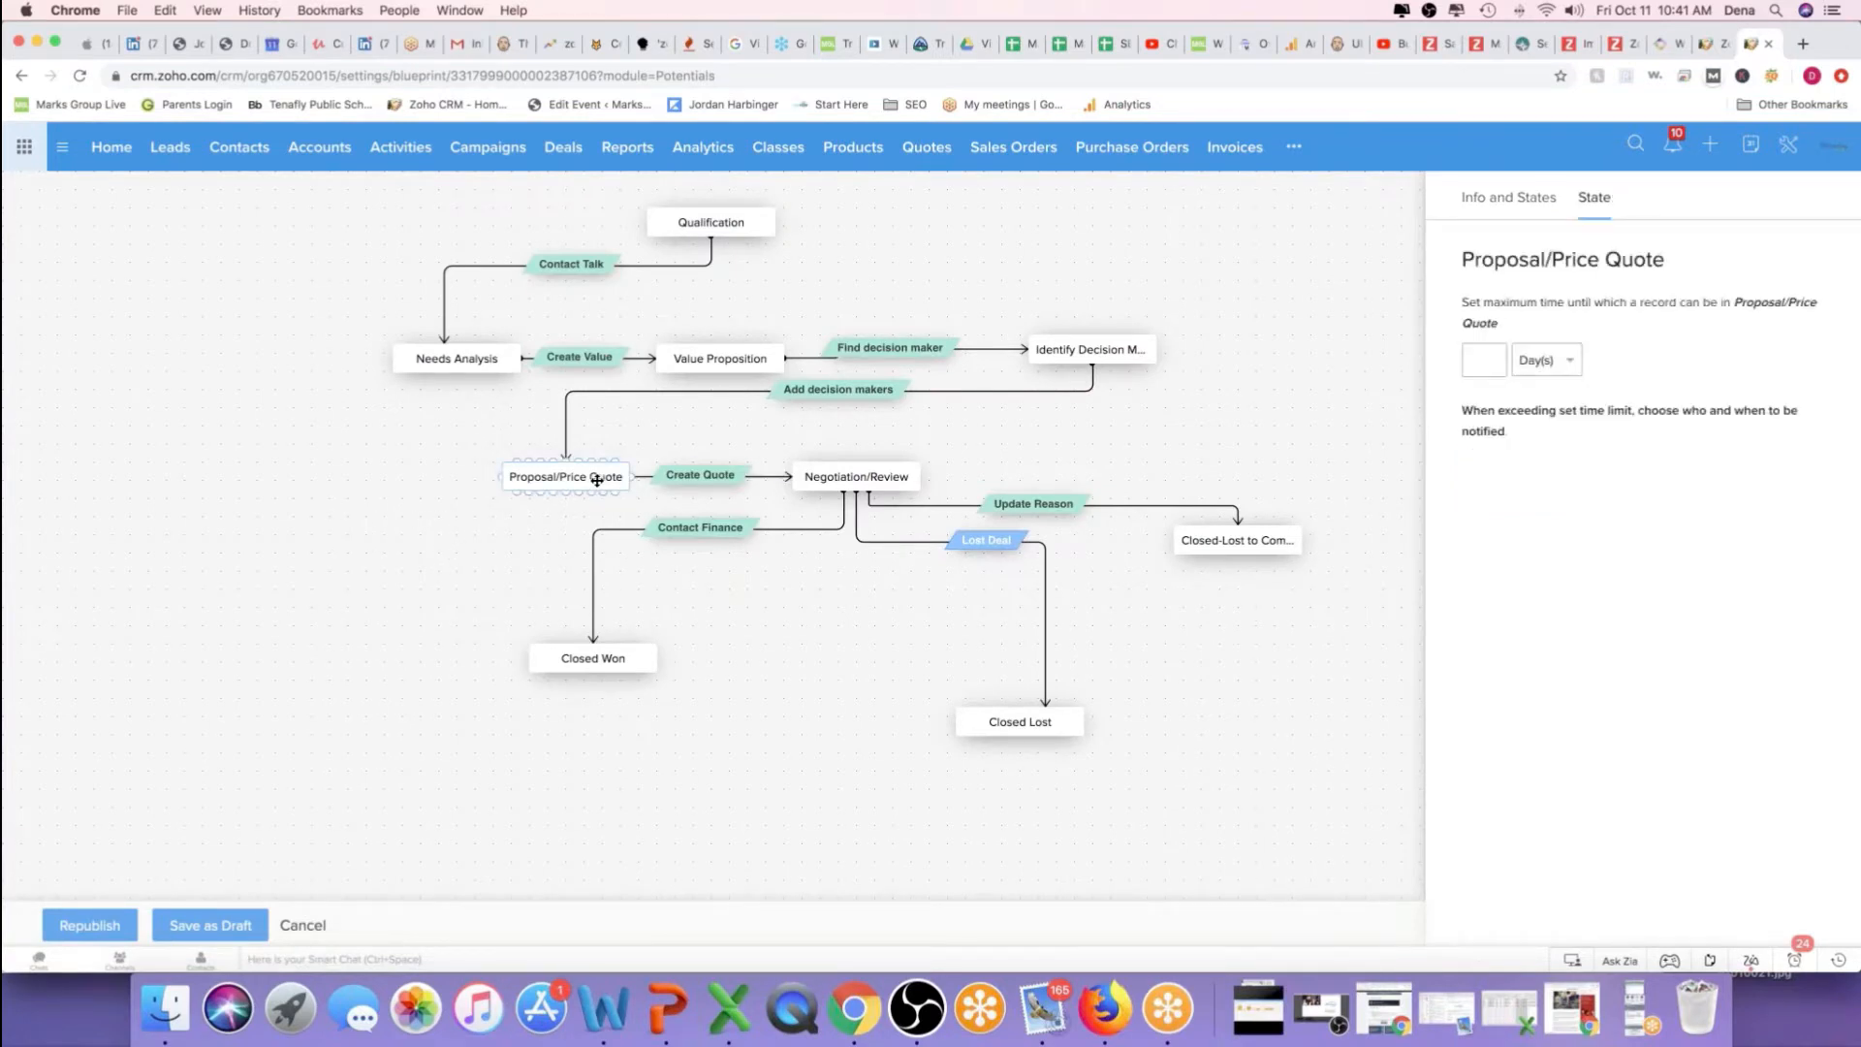
click(702, 476)
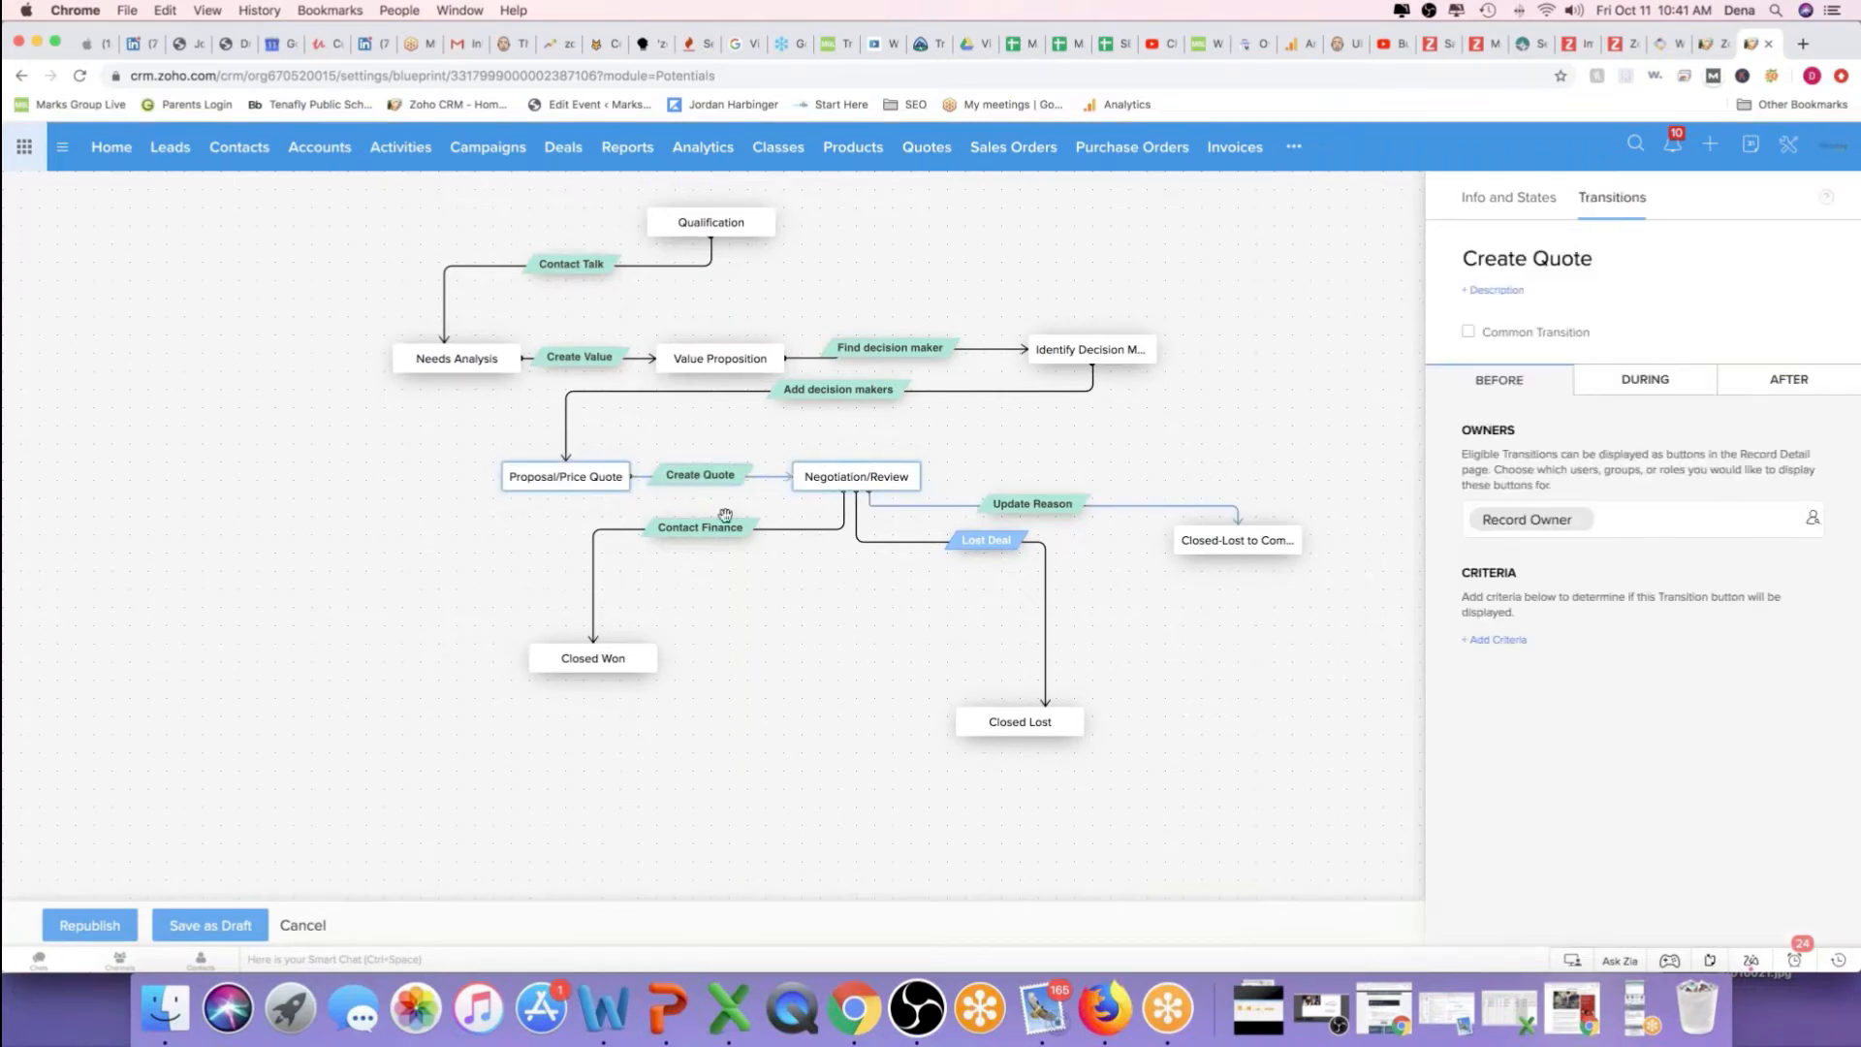
click(575, 359)
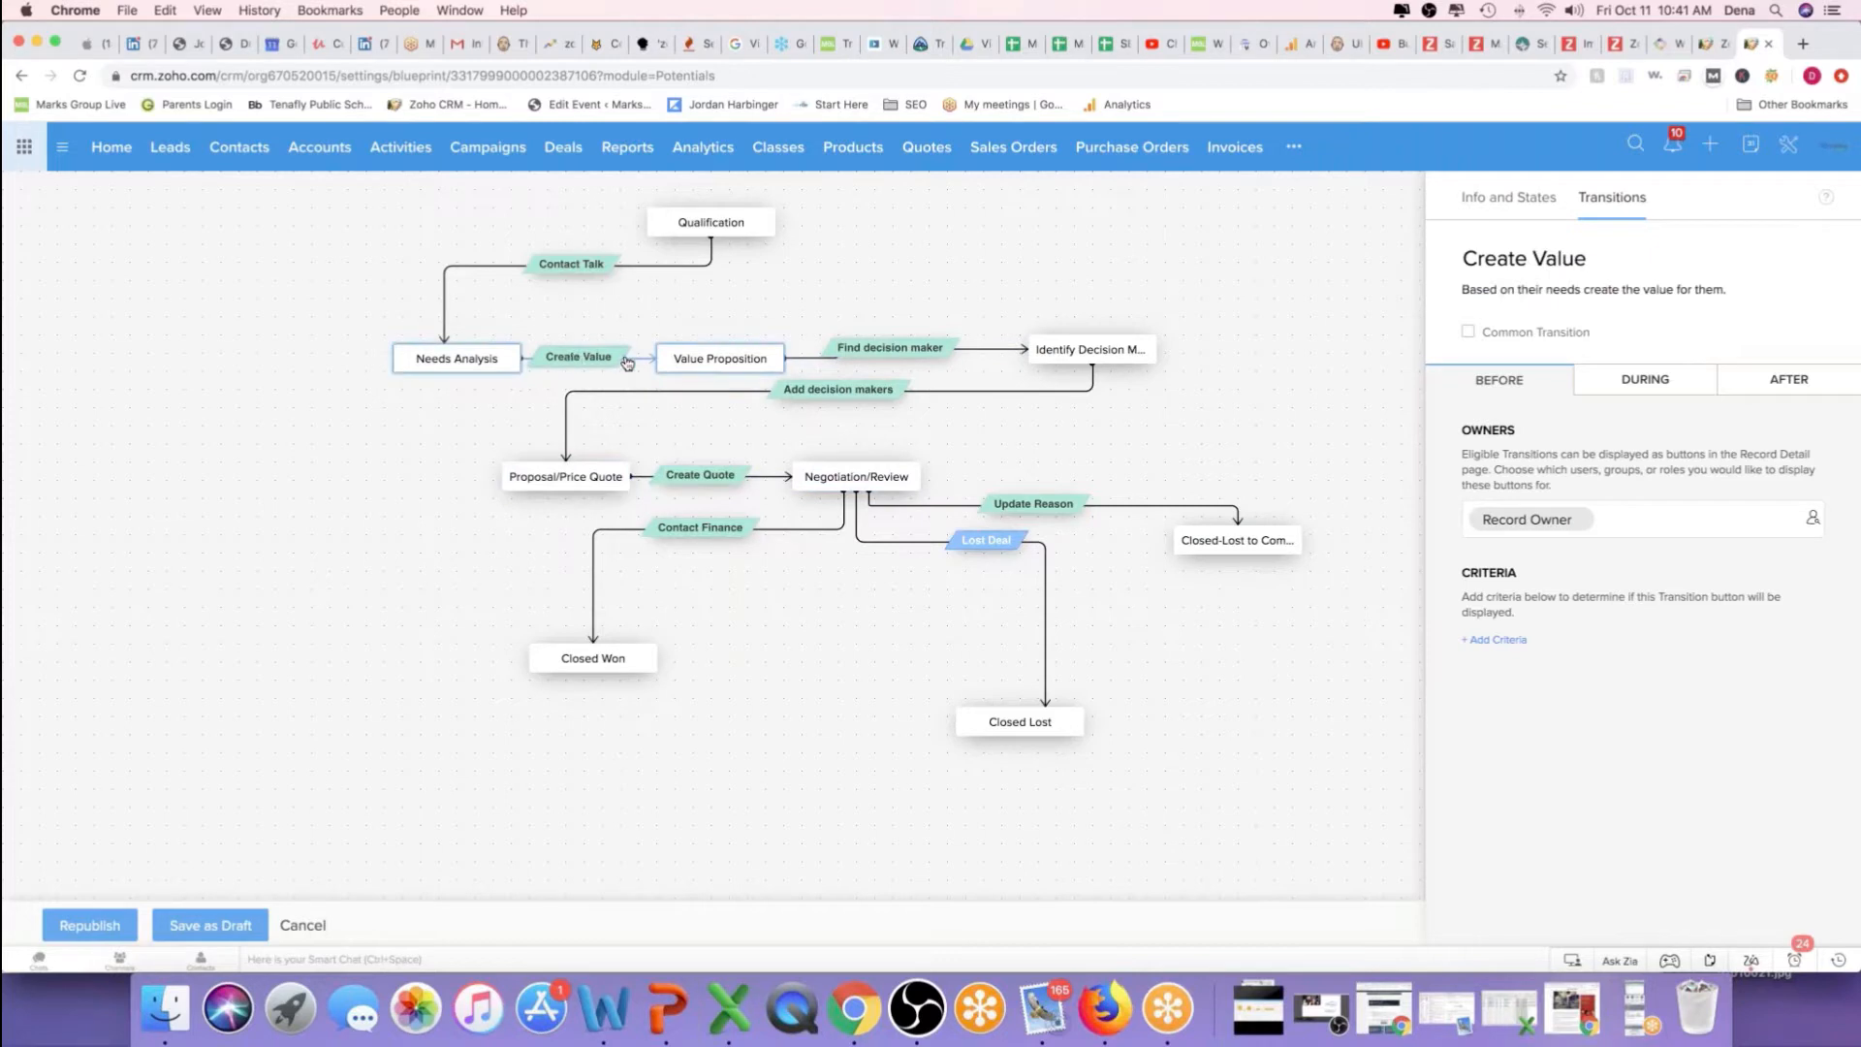
click(1634, 379)
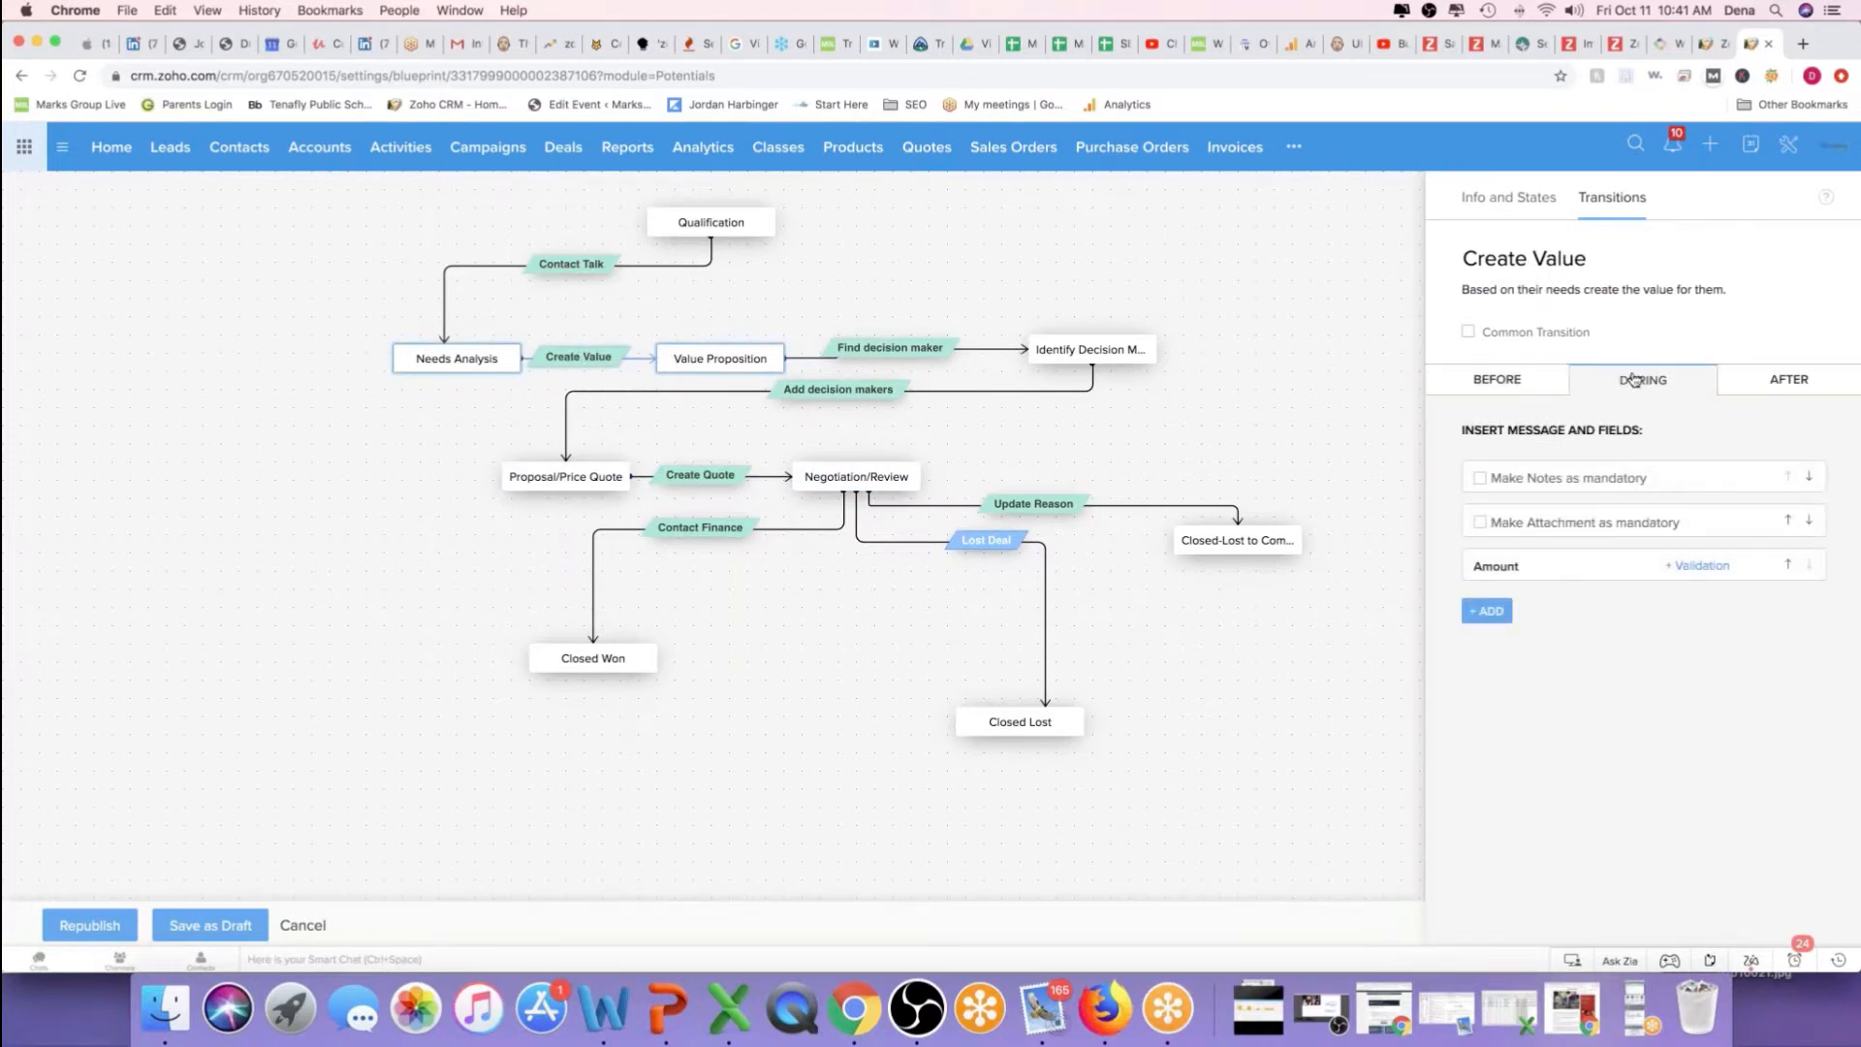
Add a validation criterion to the Create Value transition's Amount field requiring an amount greater than USD 500000
click(1696, 567)
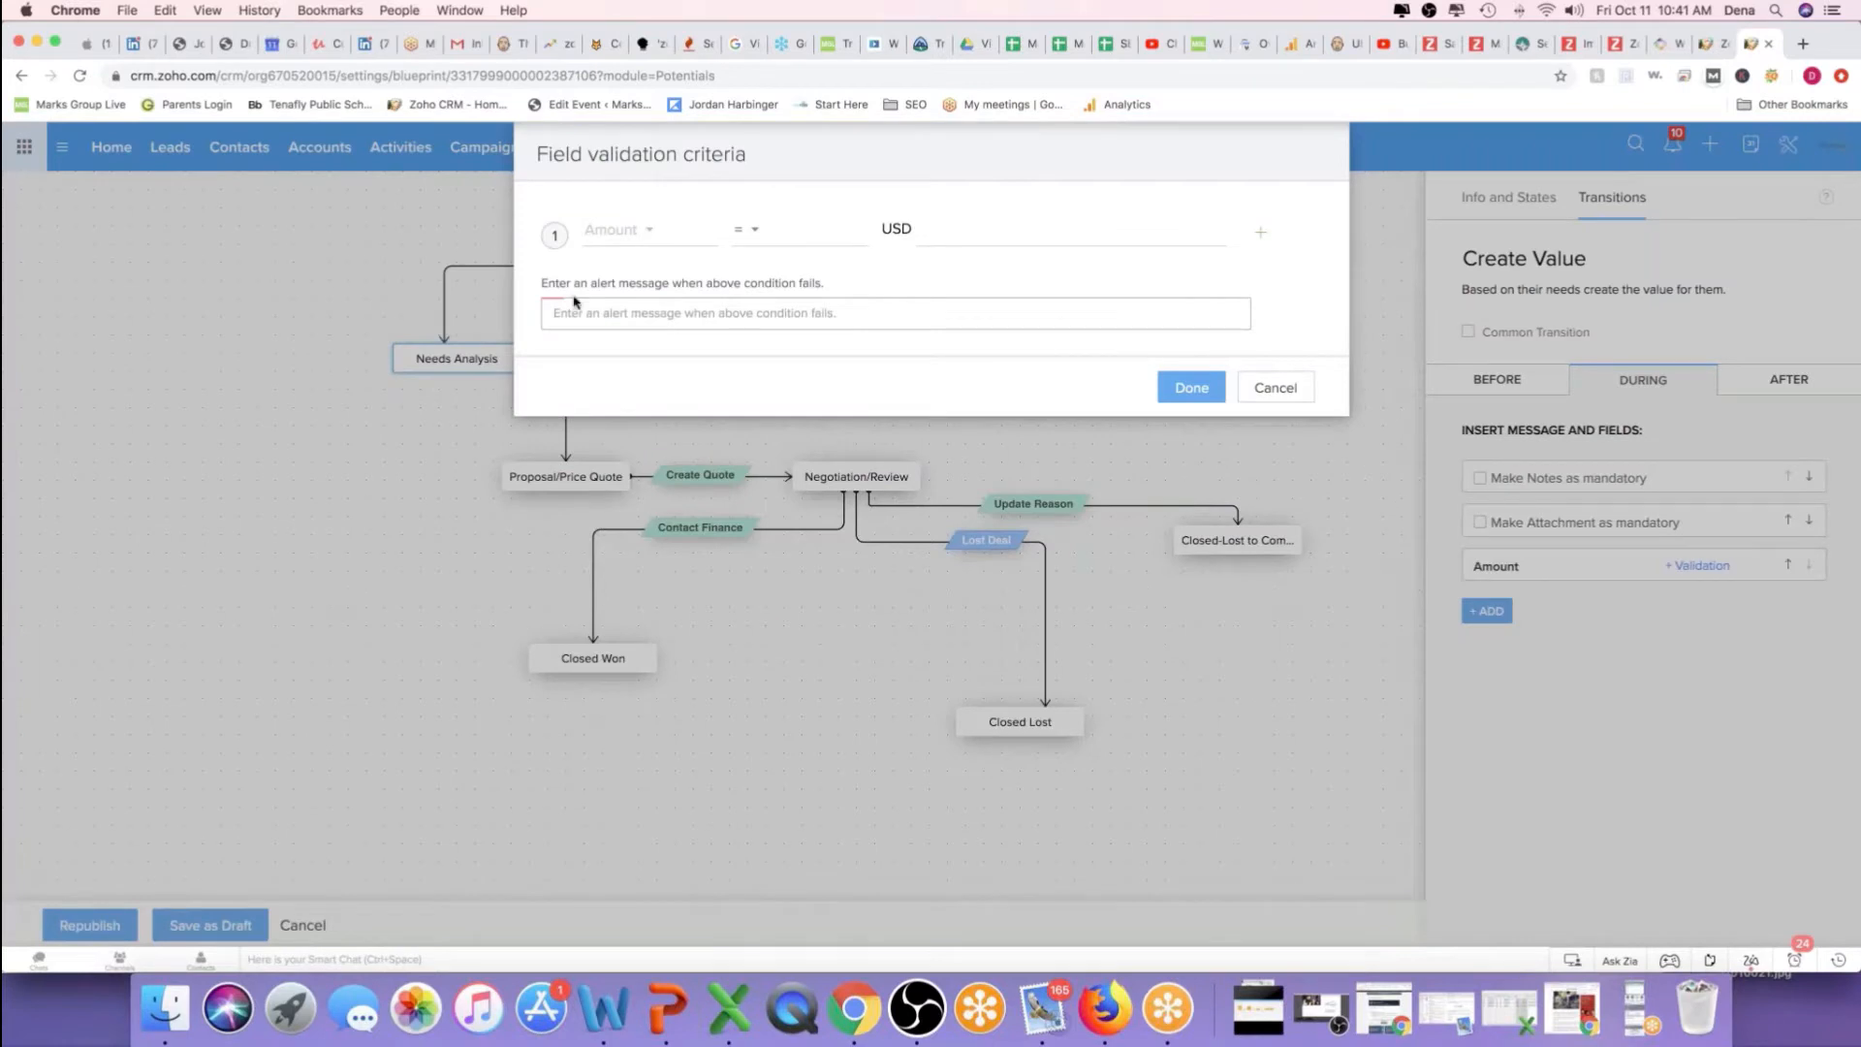
click(752, 232)
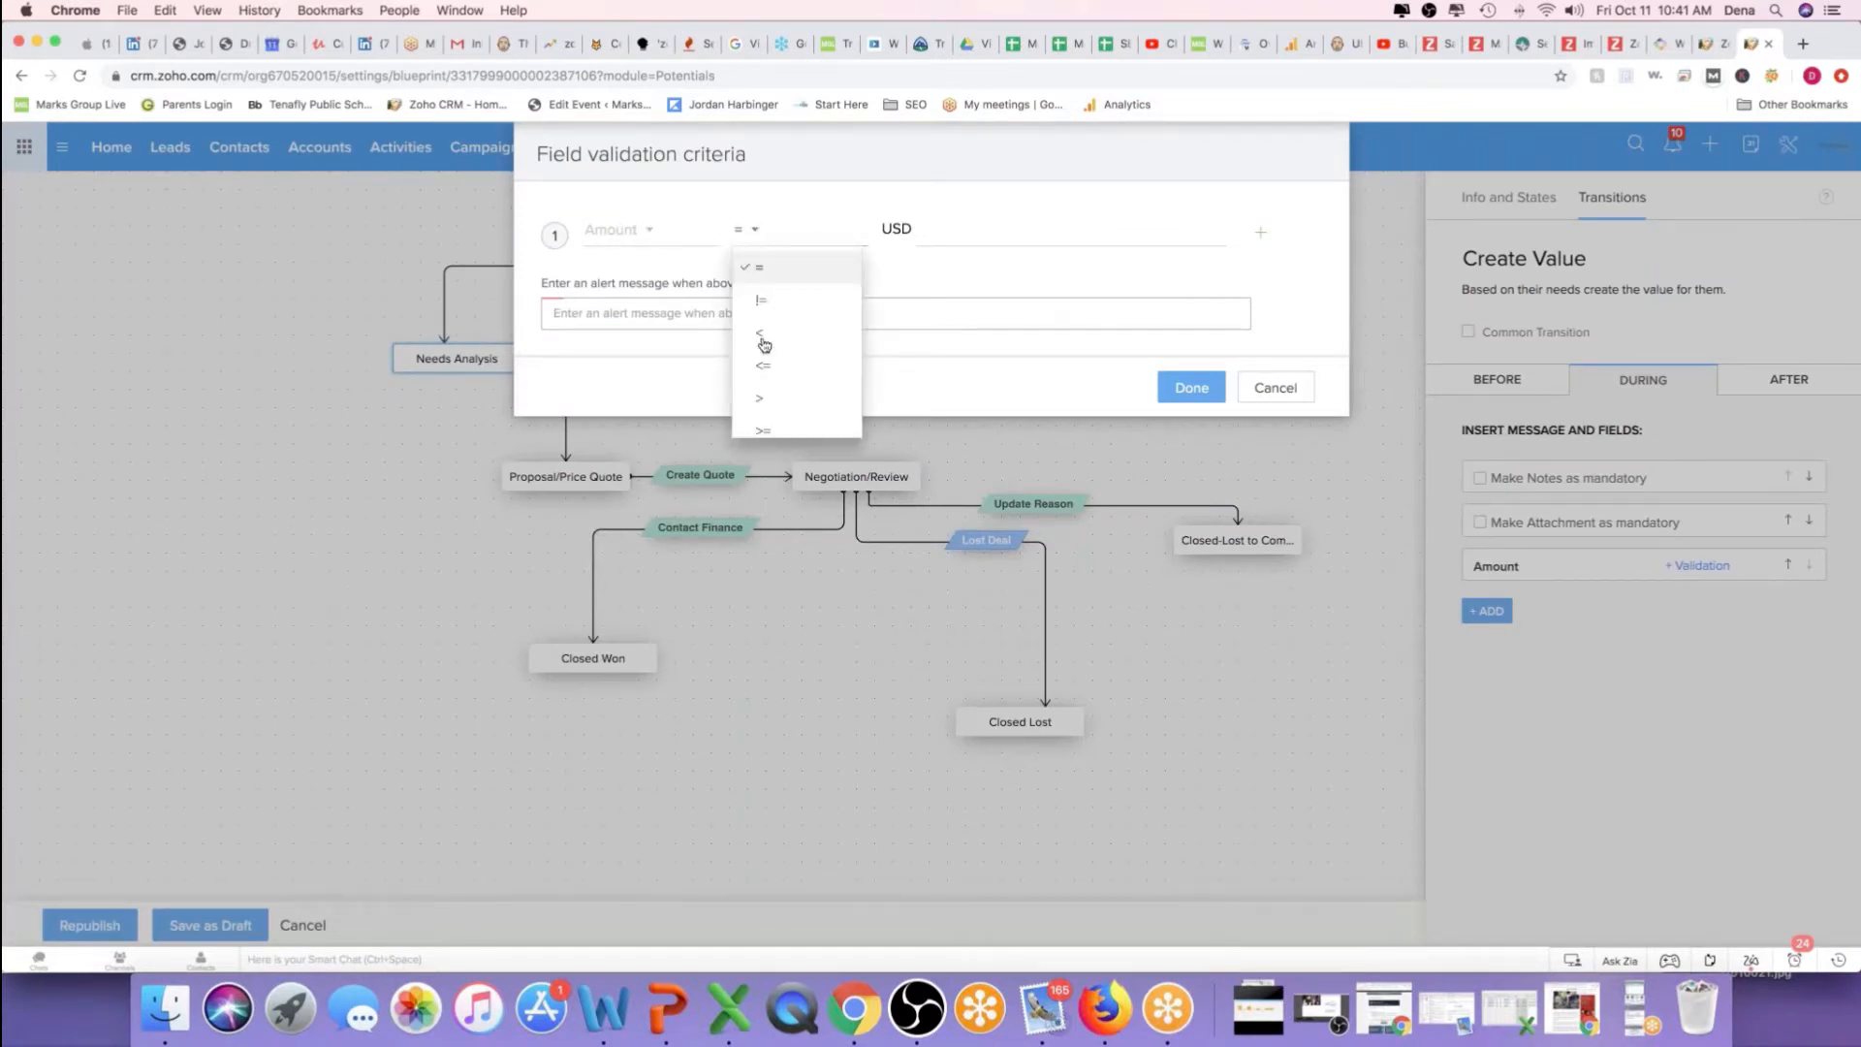
click(764, 397)
click(1014, 236)
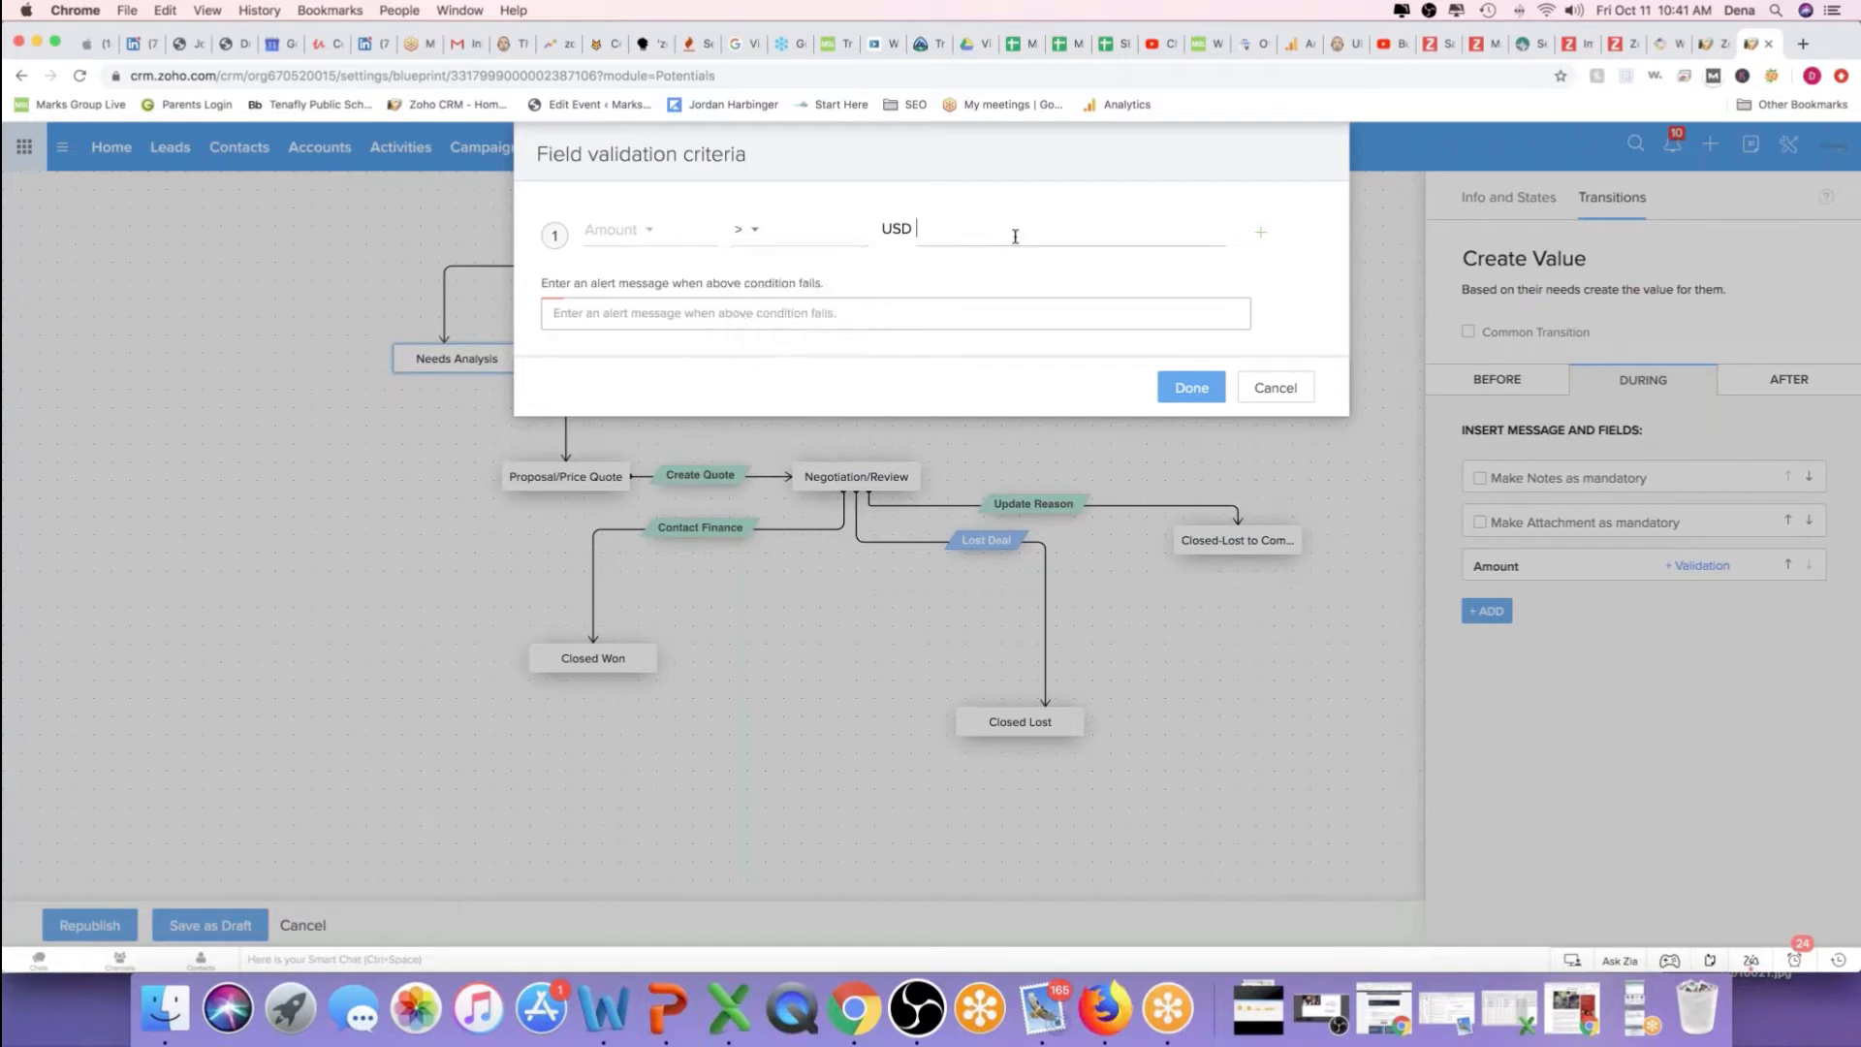
text(500000)
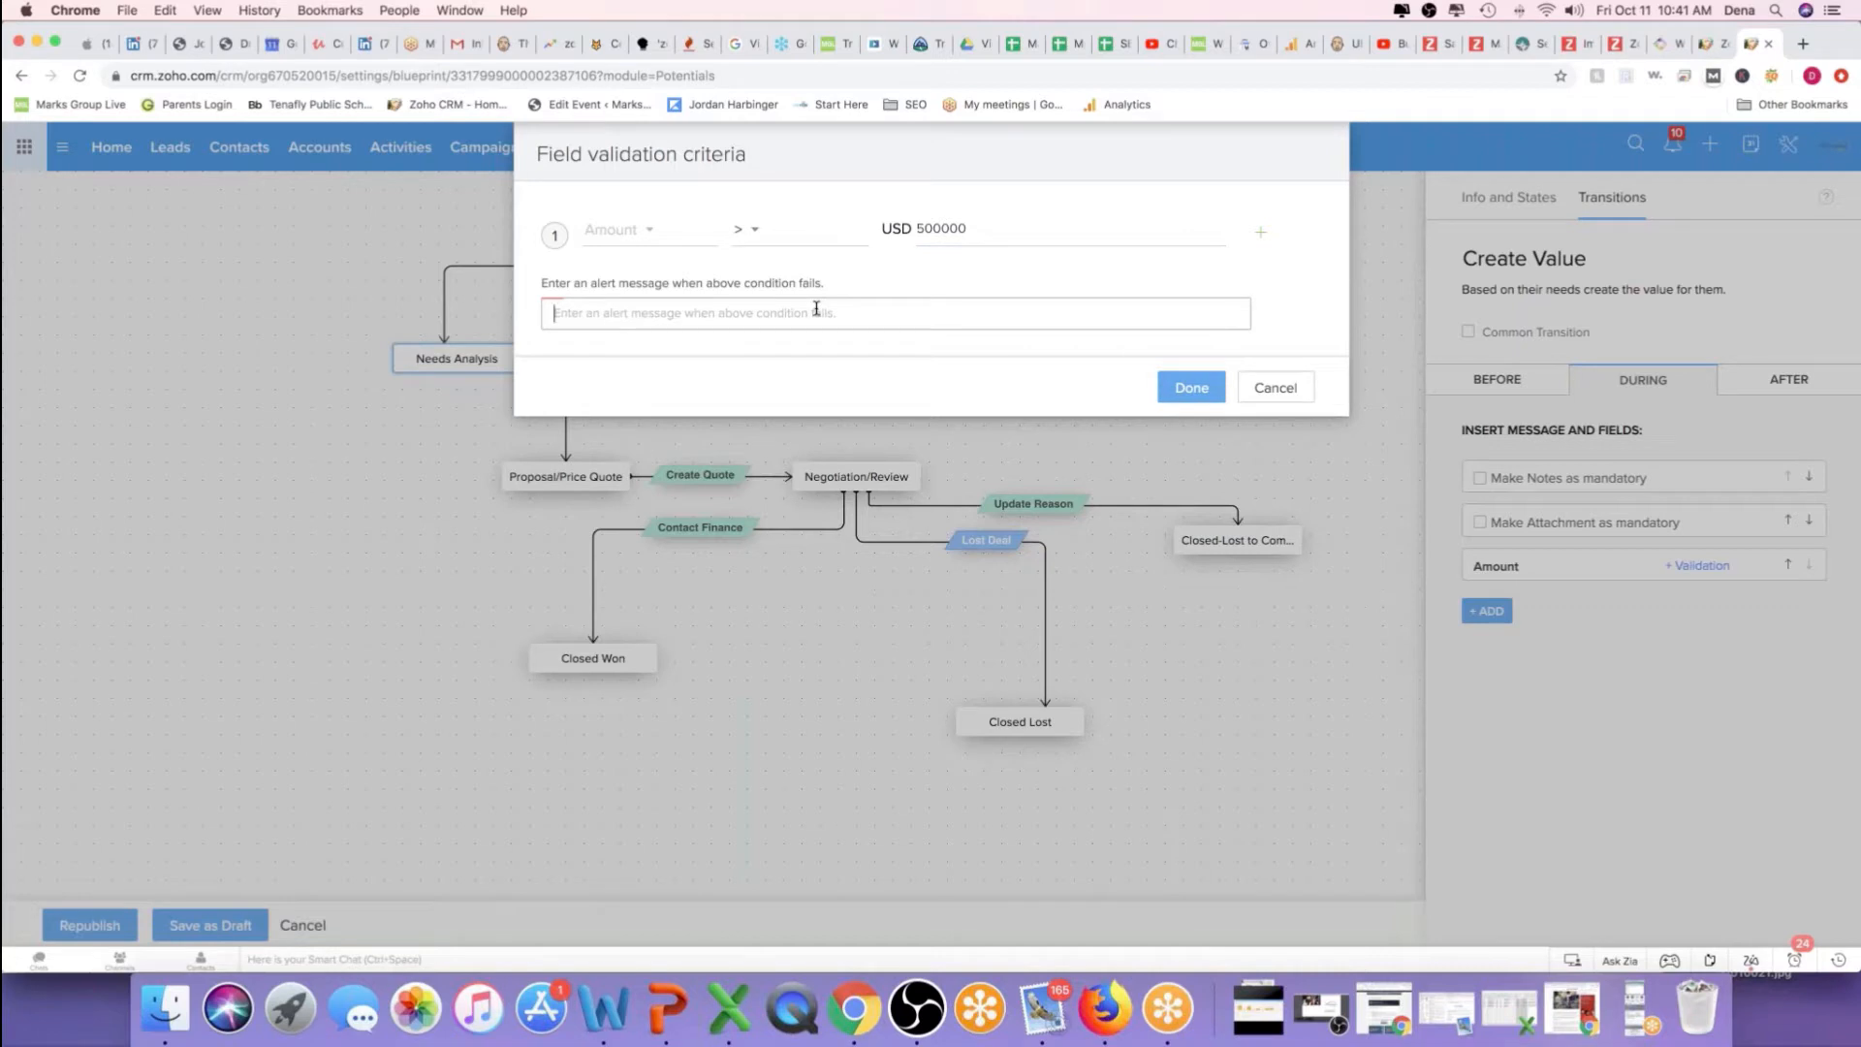
Set the Amount validation's alert message to "This deal cannot be processed because the amount is too low." and save the criterion
text(This deal cannot pbe p)
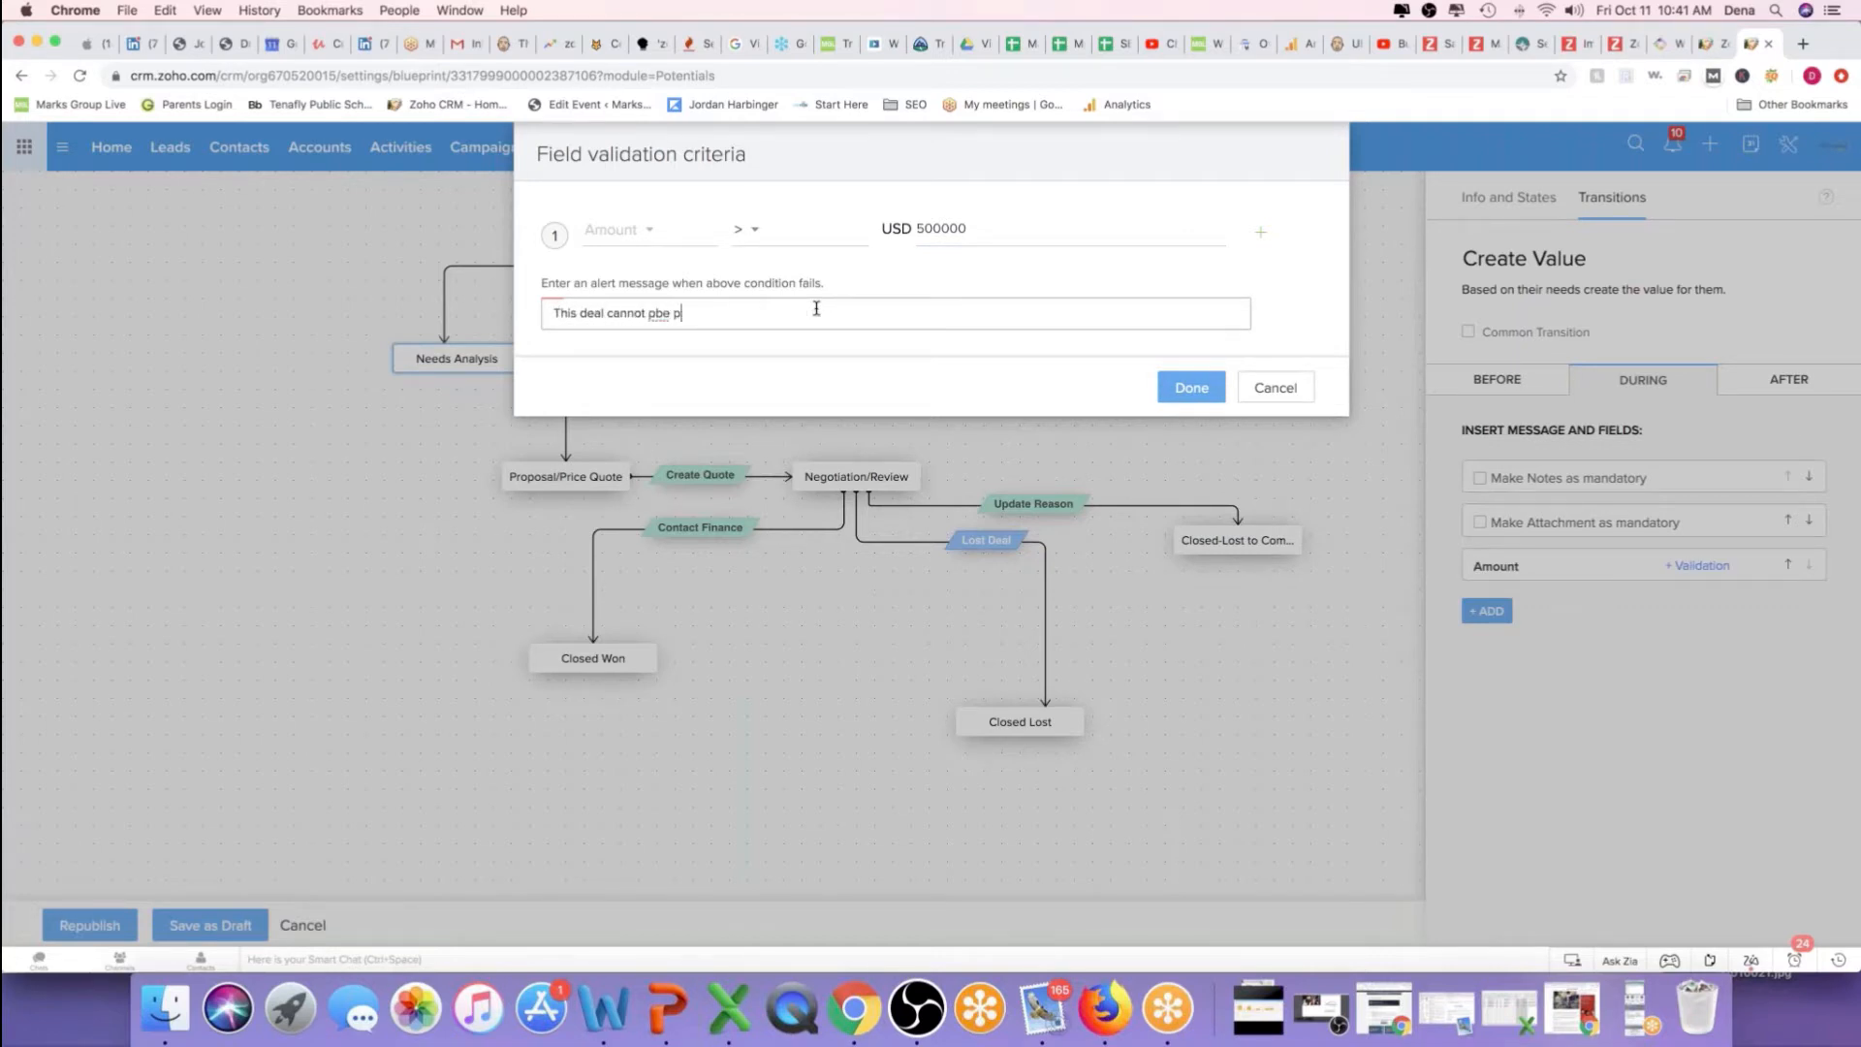
key(BackSpace)
key(BackSpace)
key(BackSpace)
key(BackSpace)
key(BackSpace)
text(be processed ba)
text(cause the amount is too low.)
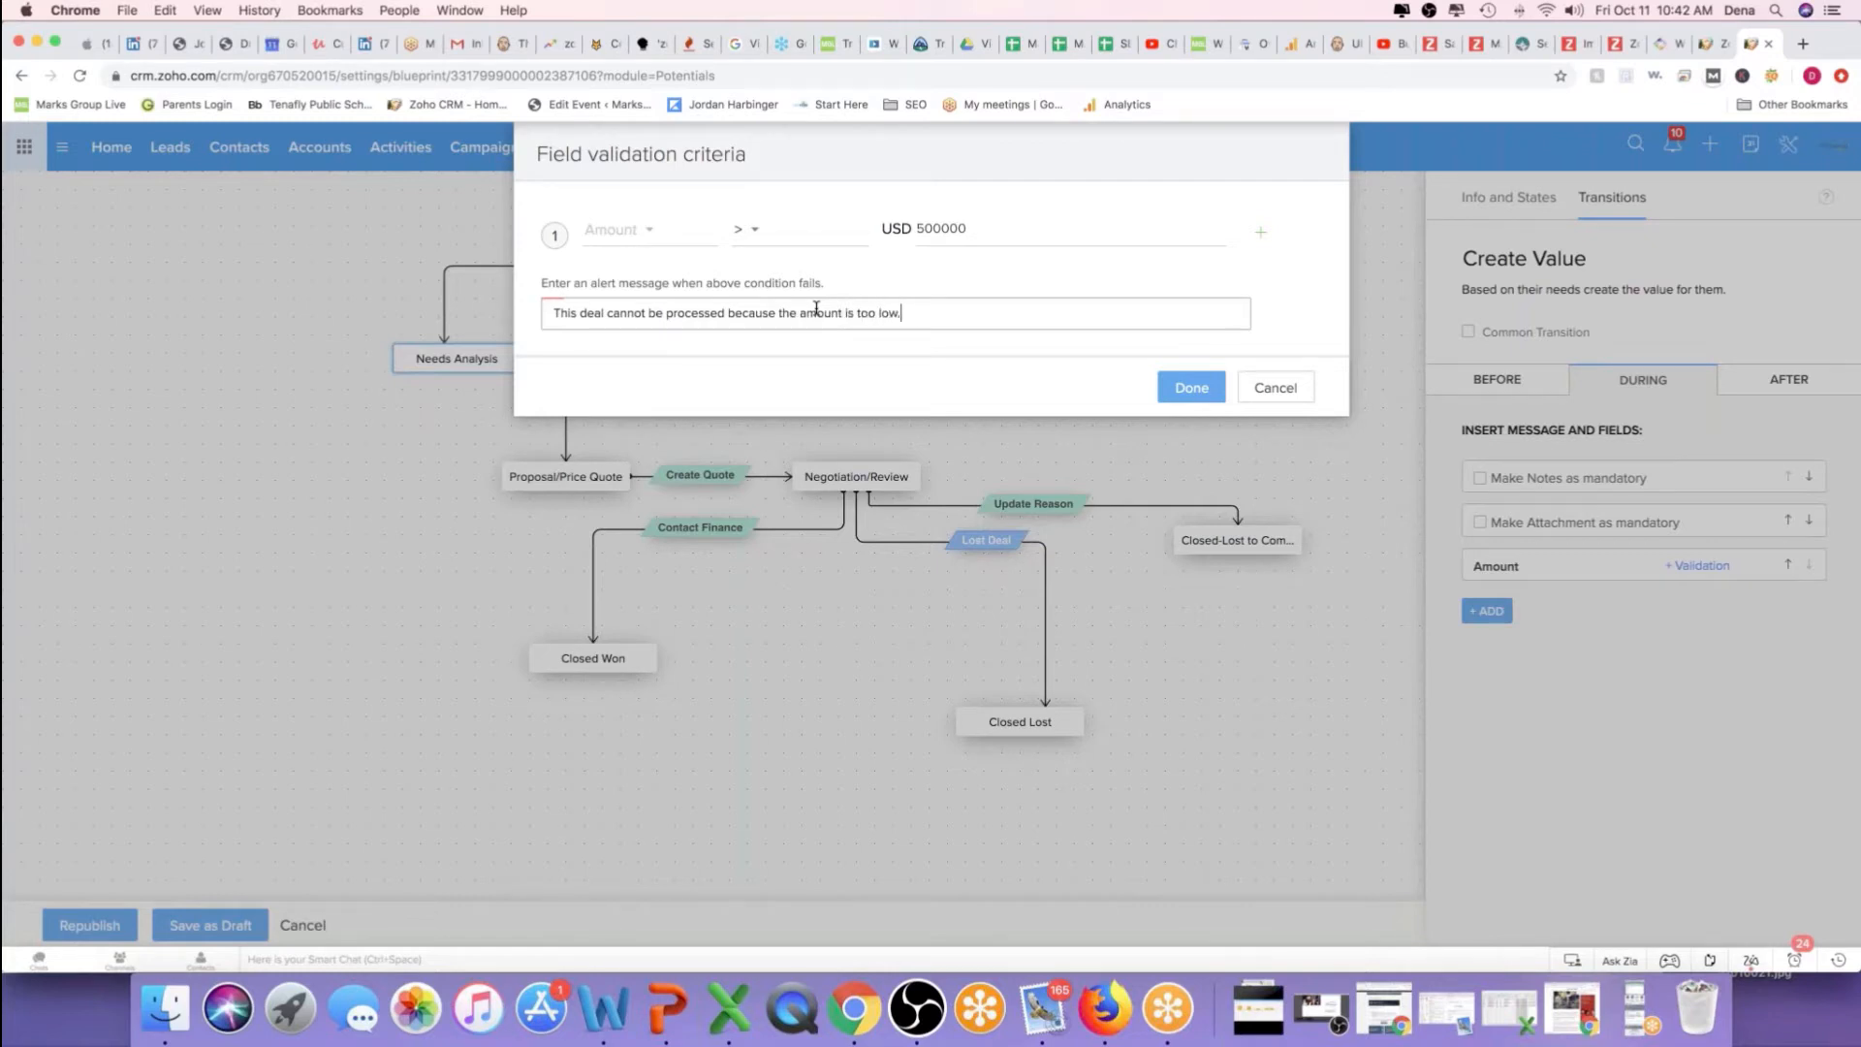
click(1202, 397)
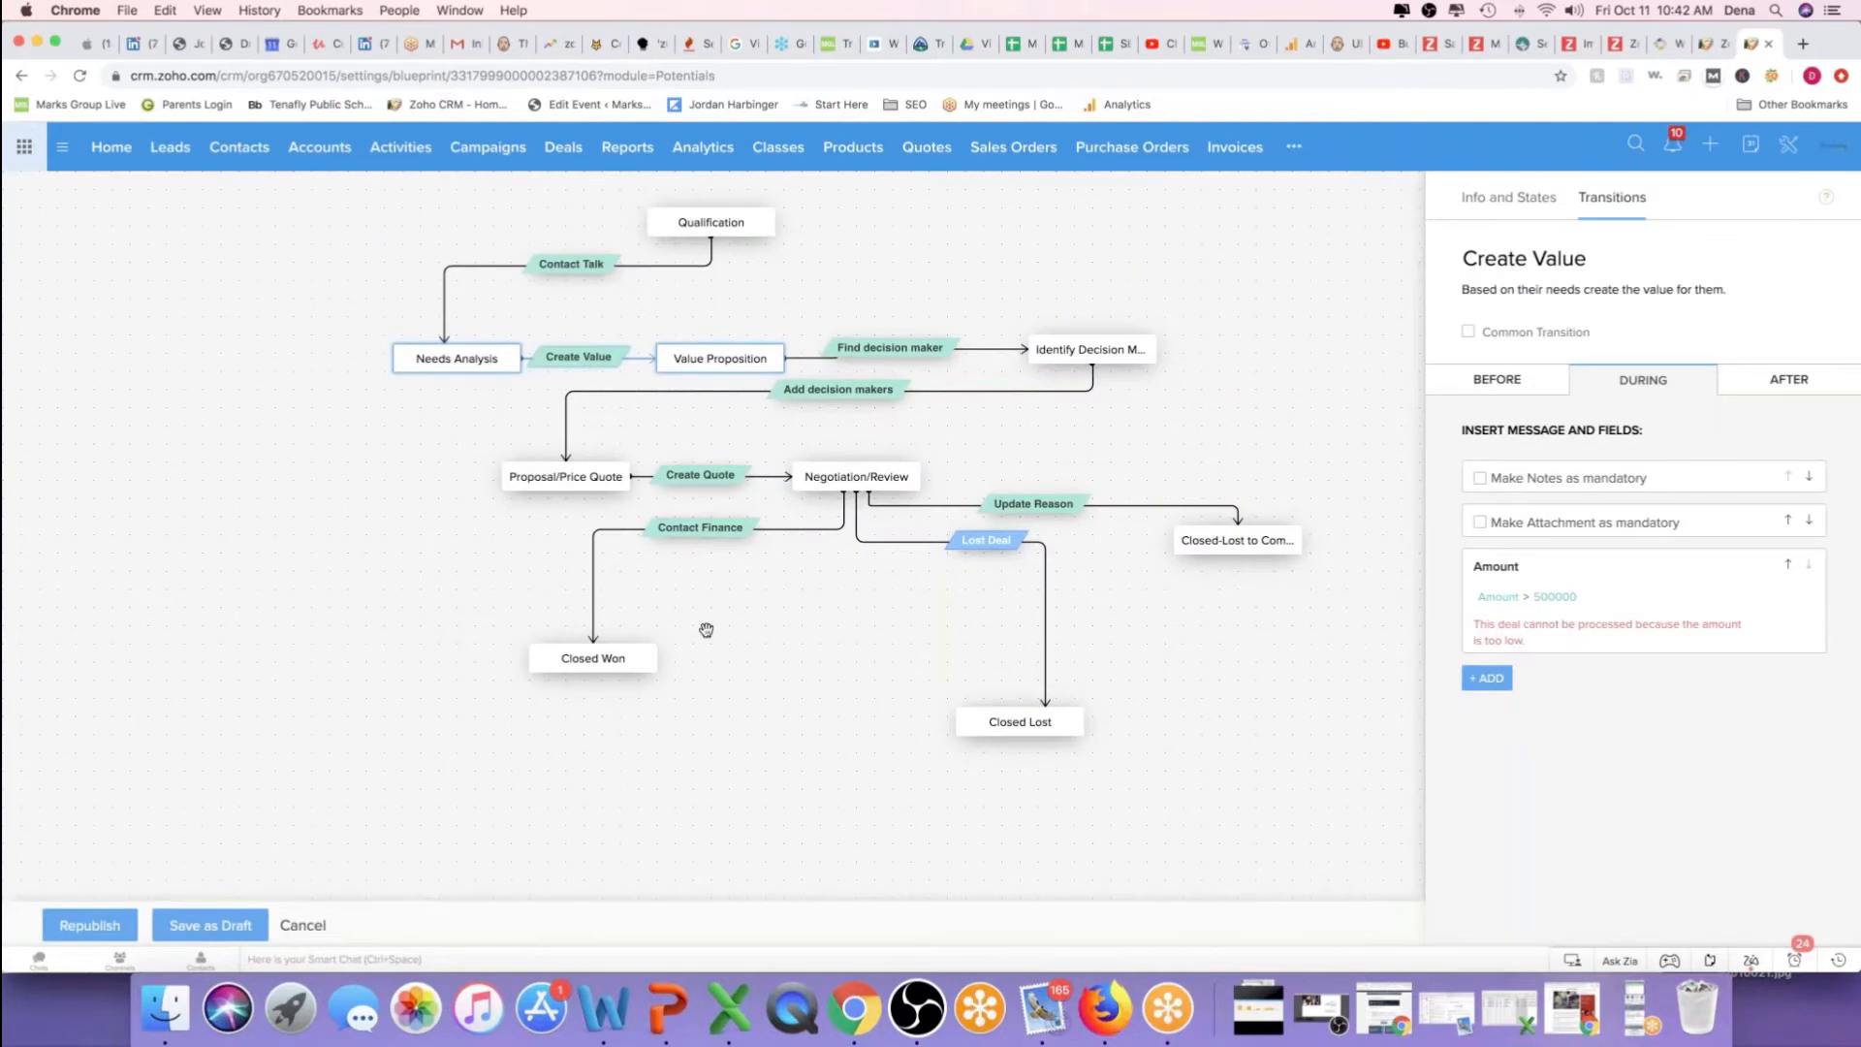
Republish the Deal Blueprint, check Sample Deal's available transitions, and return to the Deals list
click(86, 927)
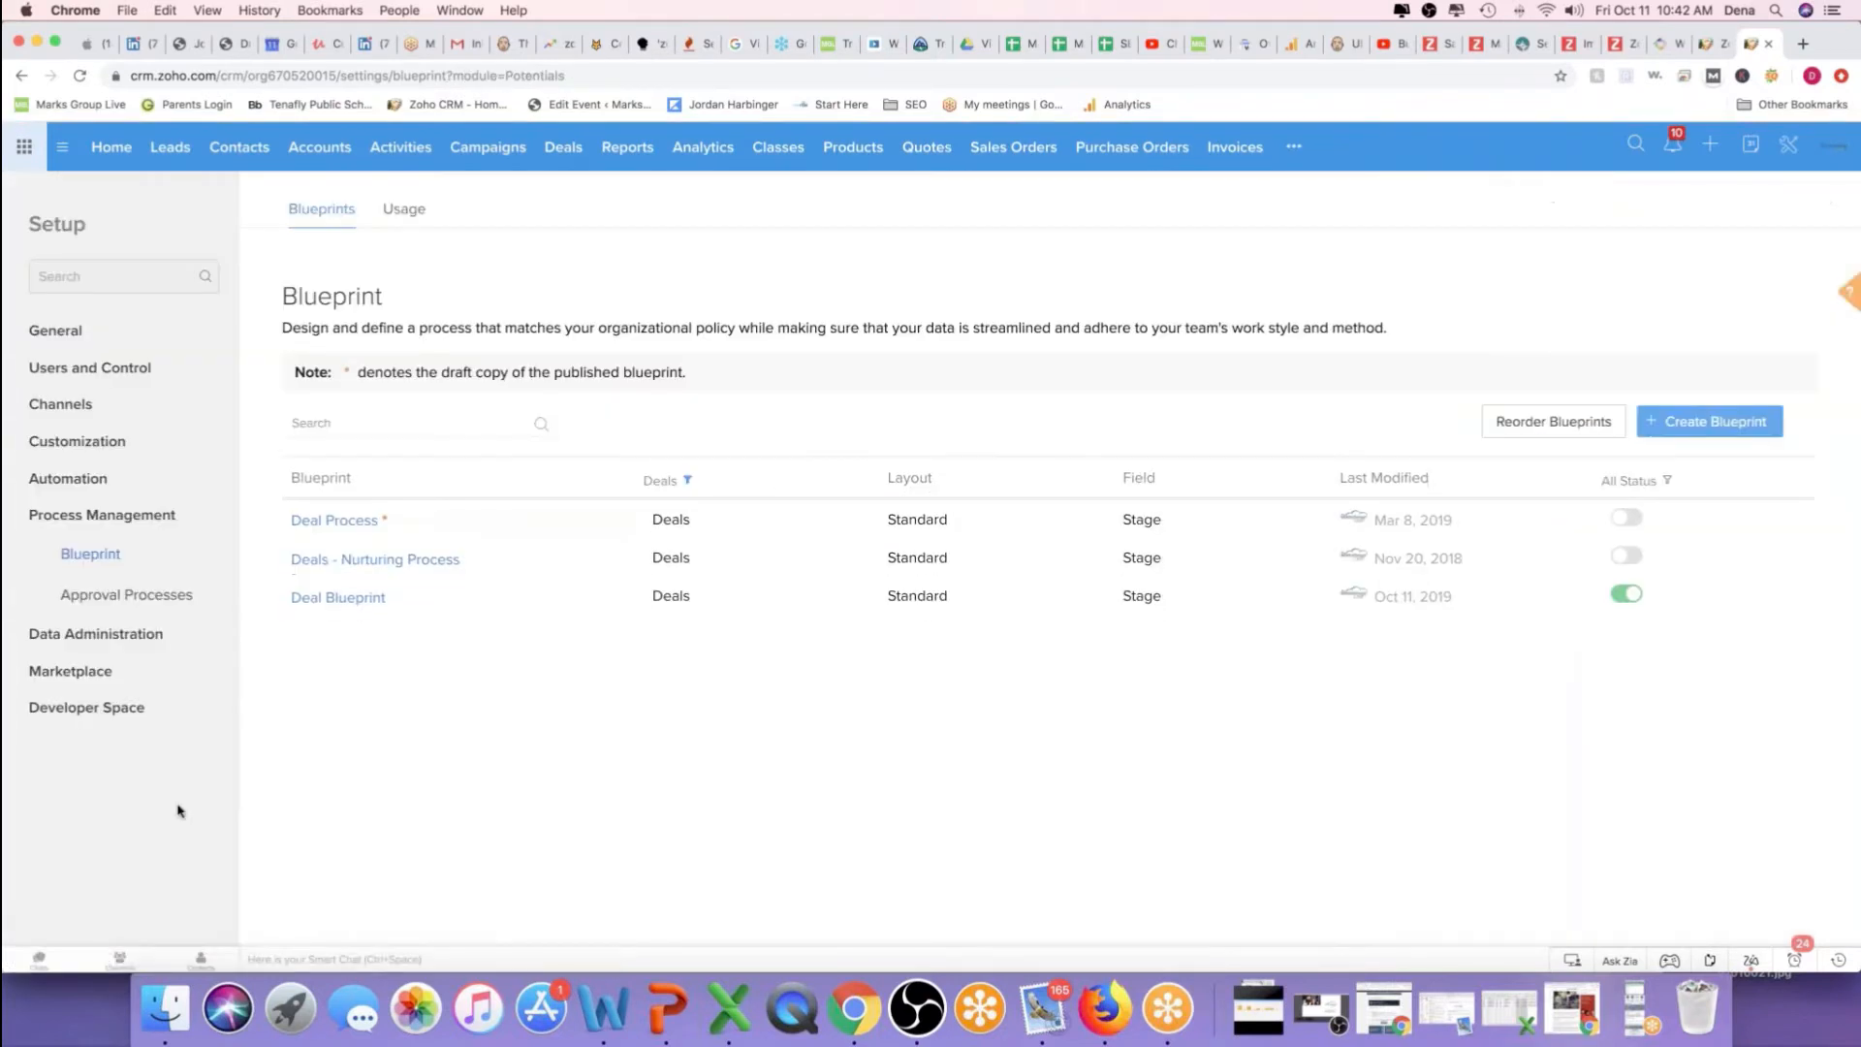
click(561, 163)
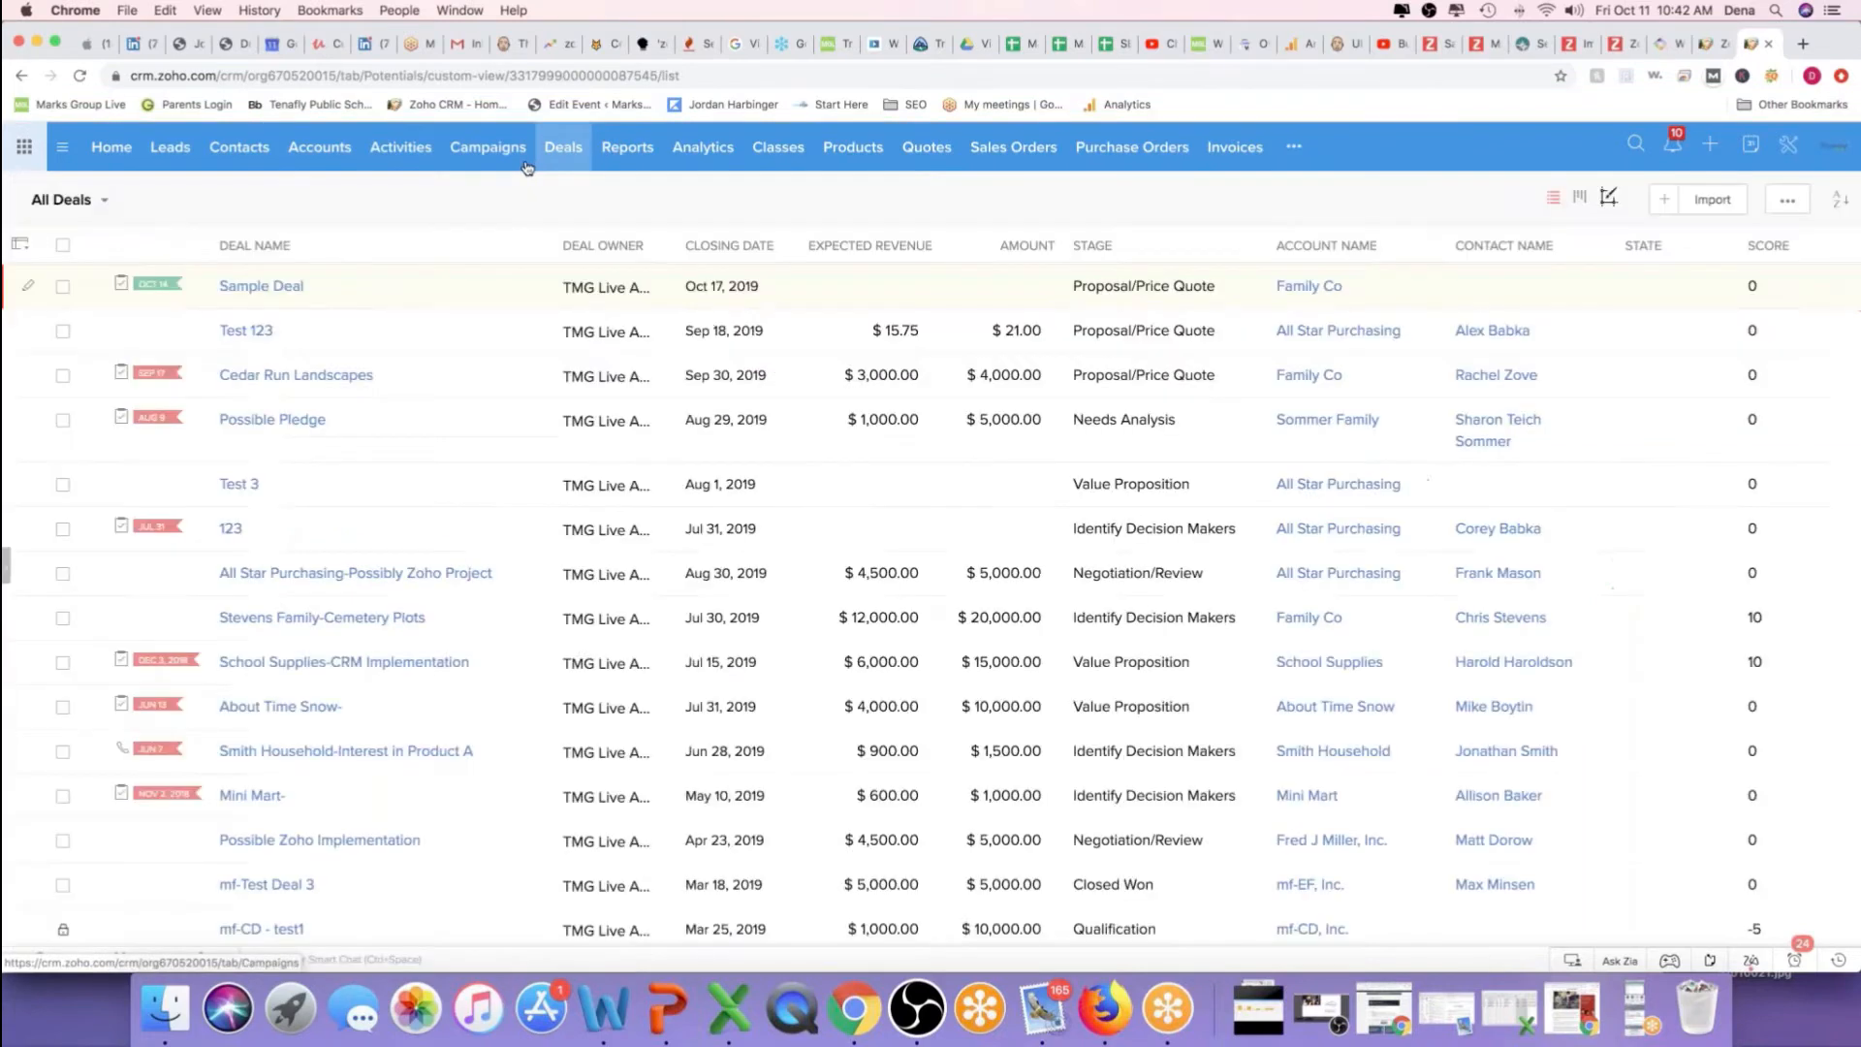
click(257, 287)
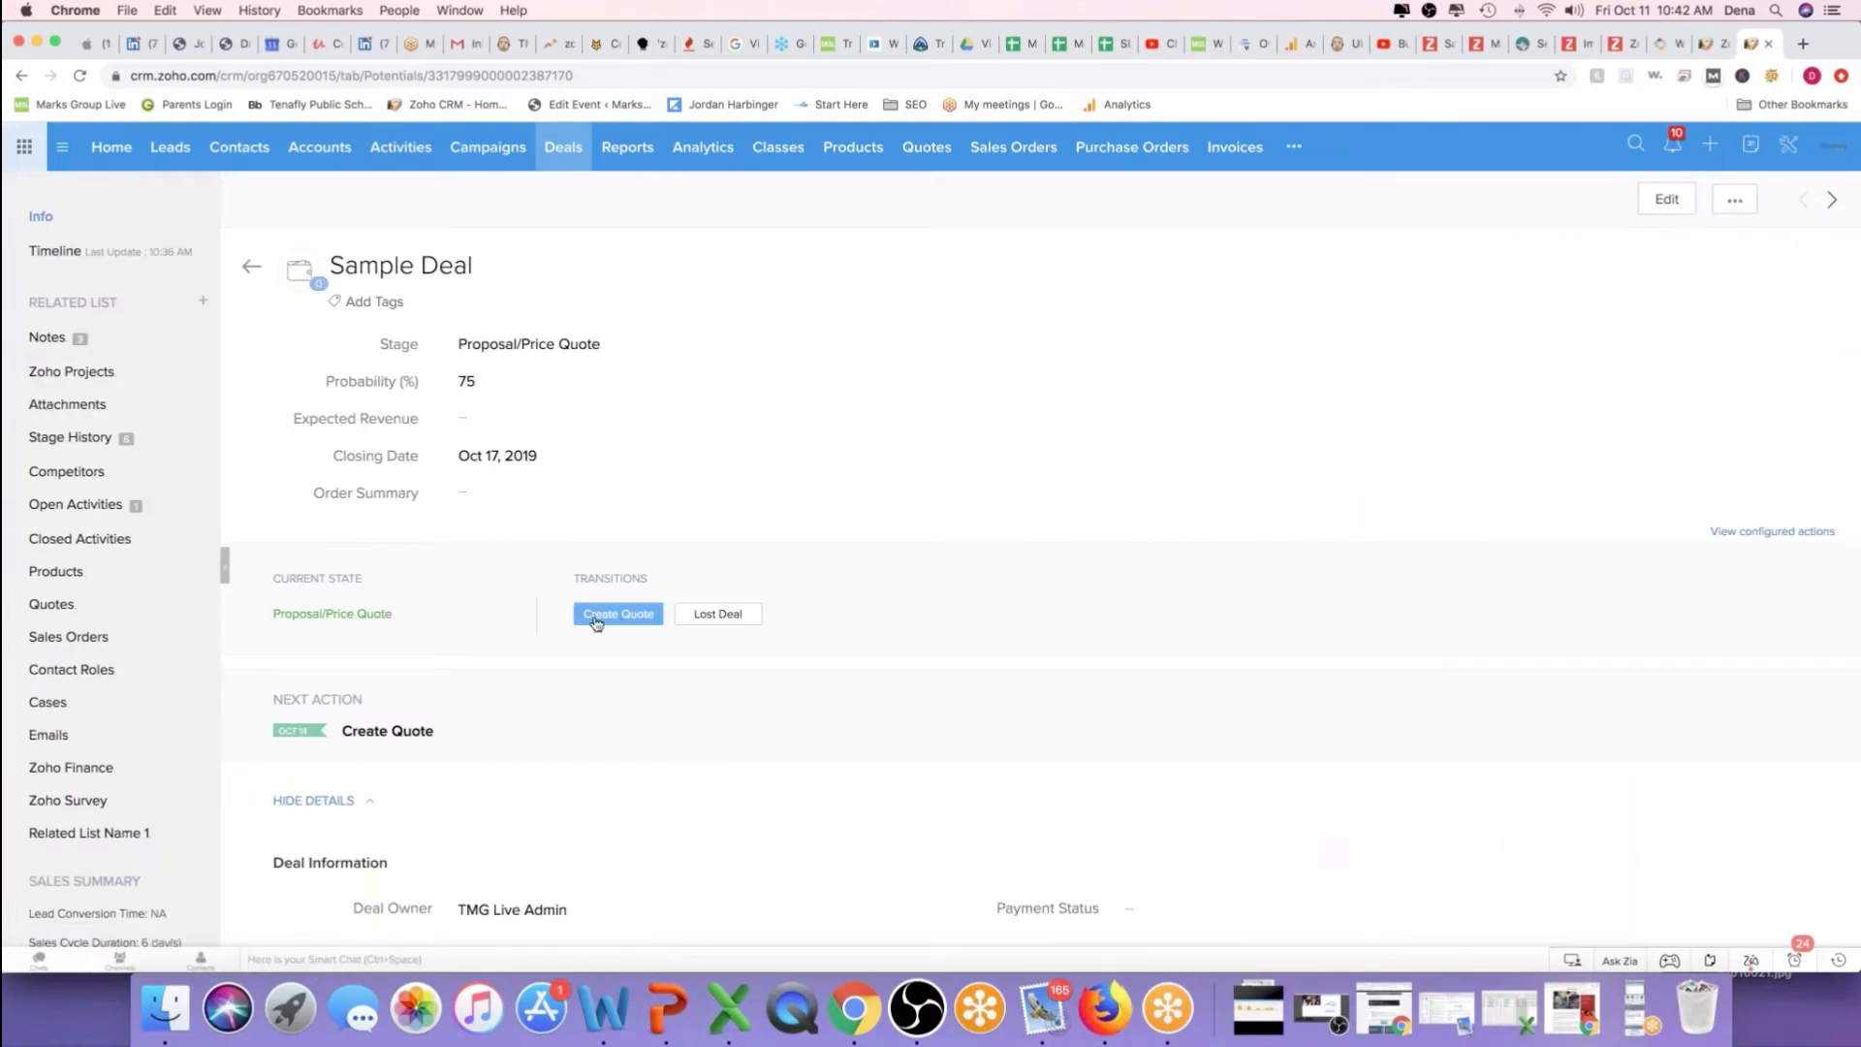
click(251, 266)
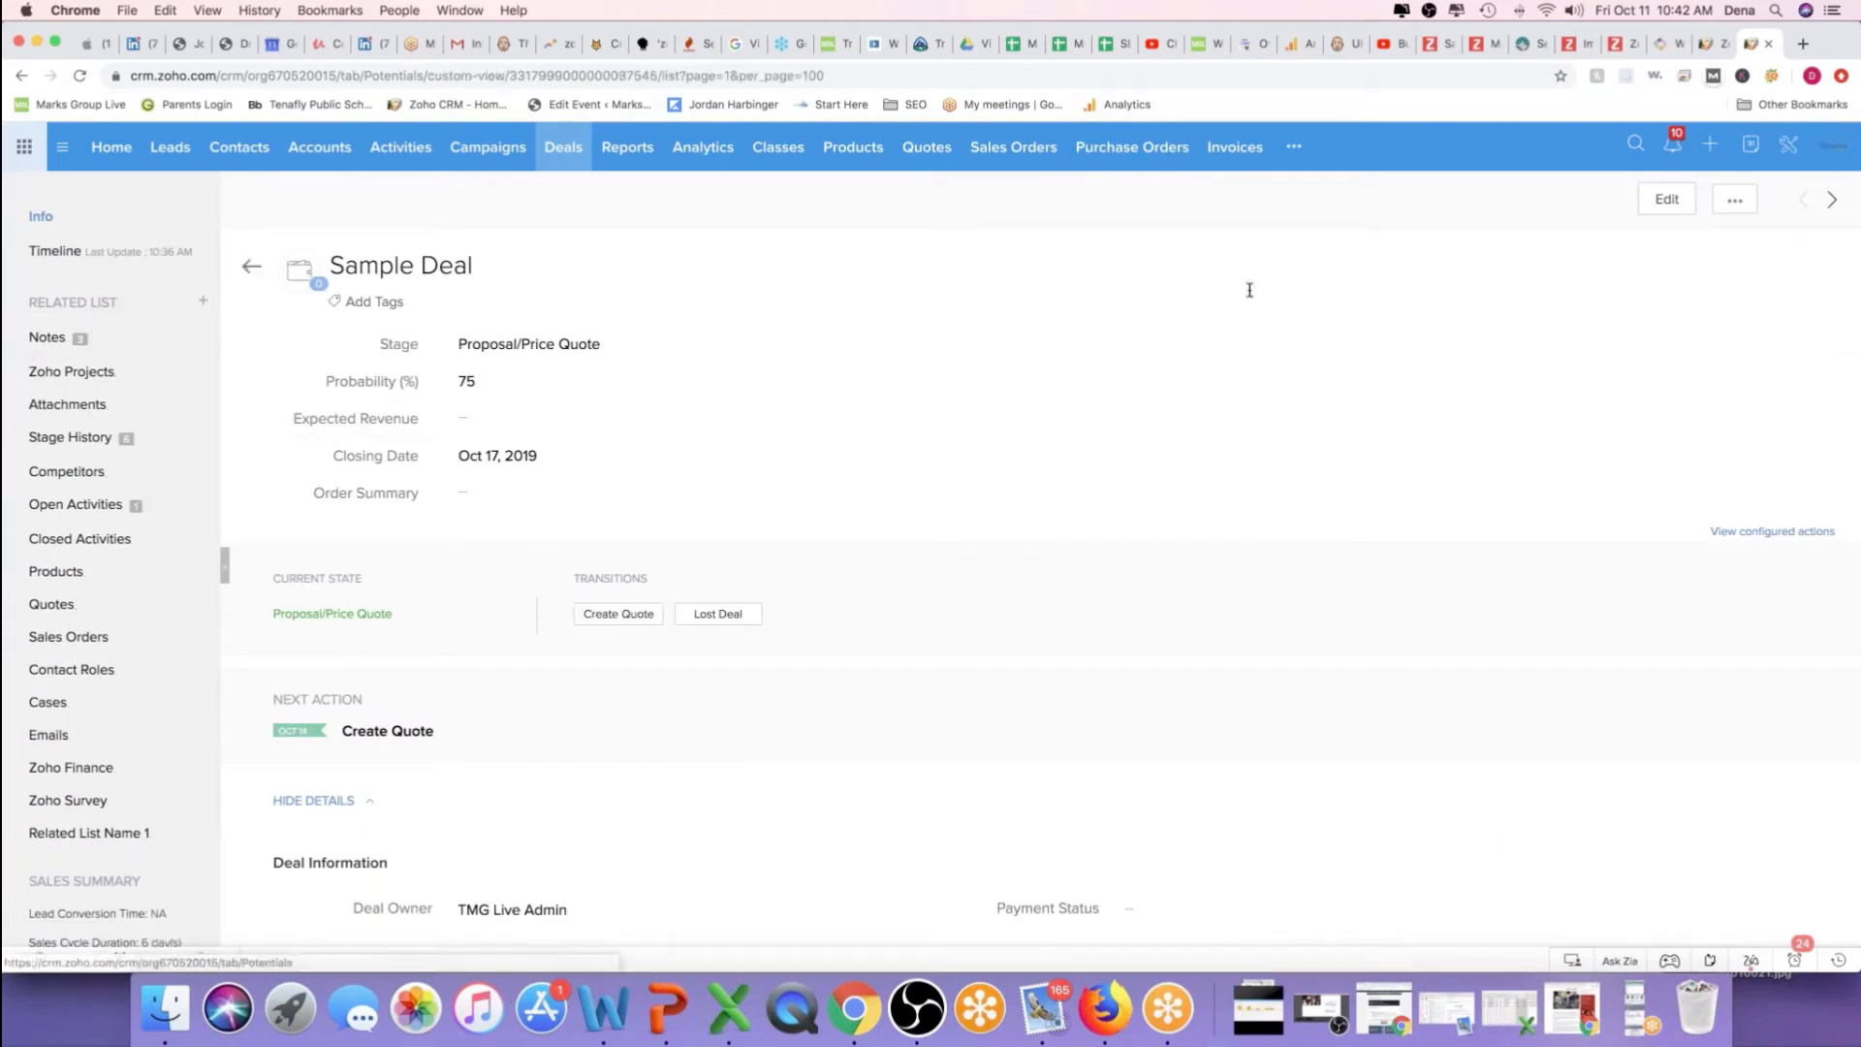
Create and save a deal named "New Blueprint Deal" for account Family Co, closing 10/18/2019, at the Needs Analysis stage
click(1659, 205)
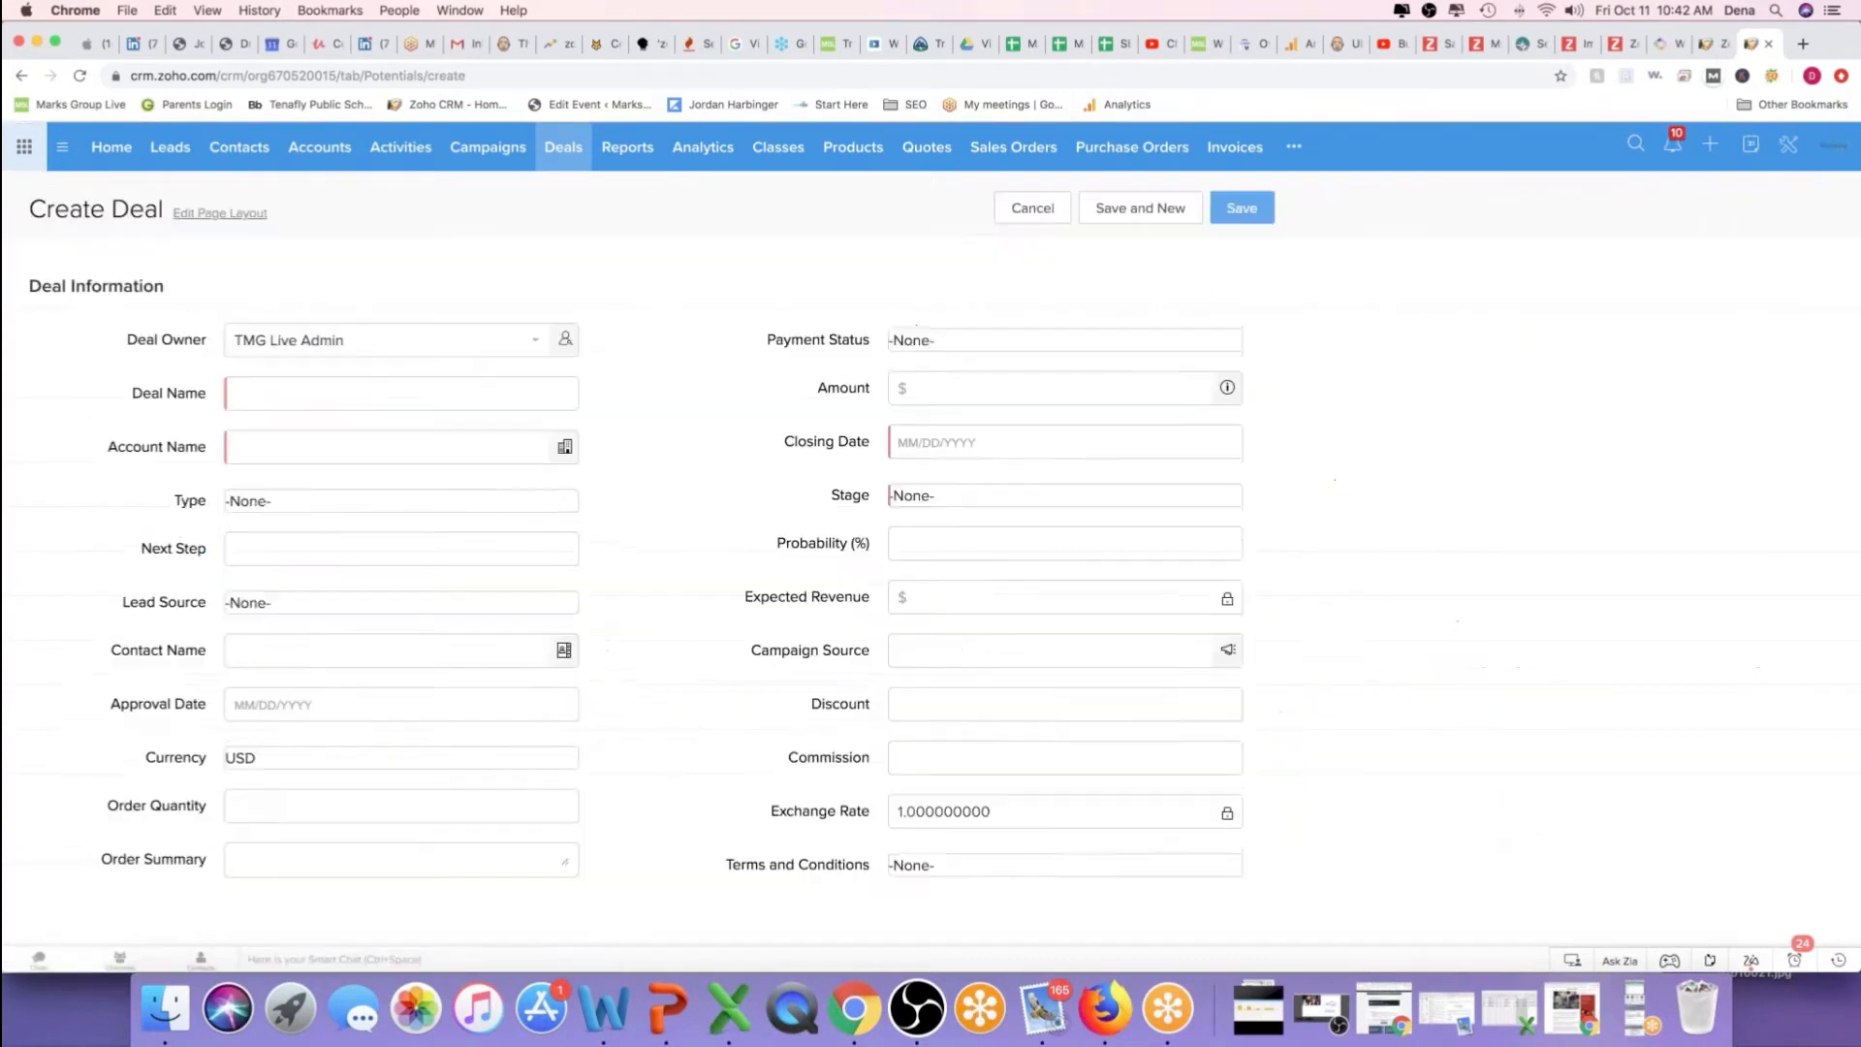
click(420, 385)
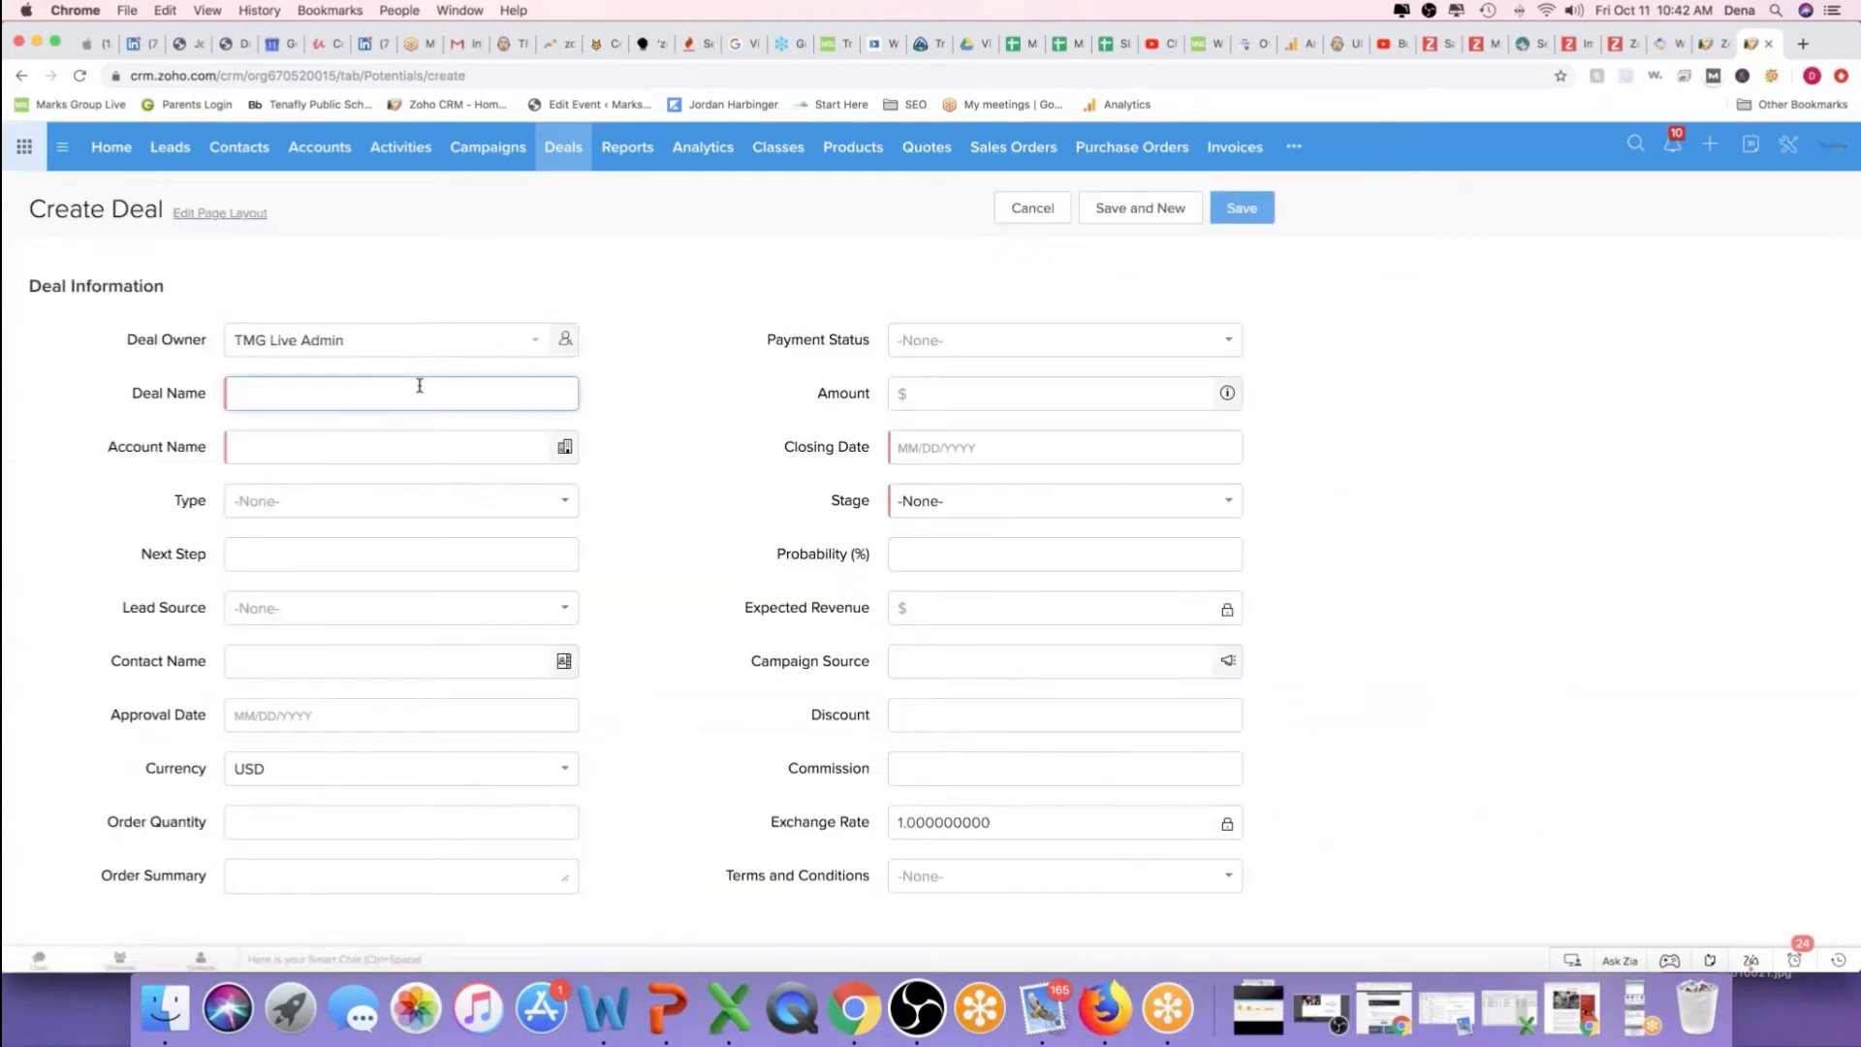
text(New Blueprint Deal)
click(532, 448)
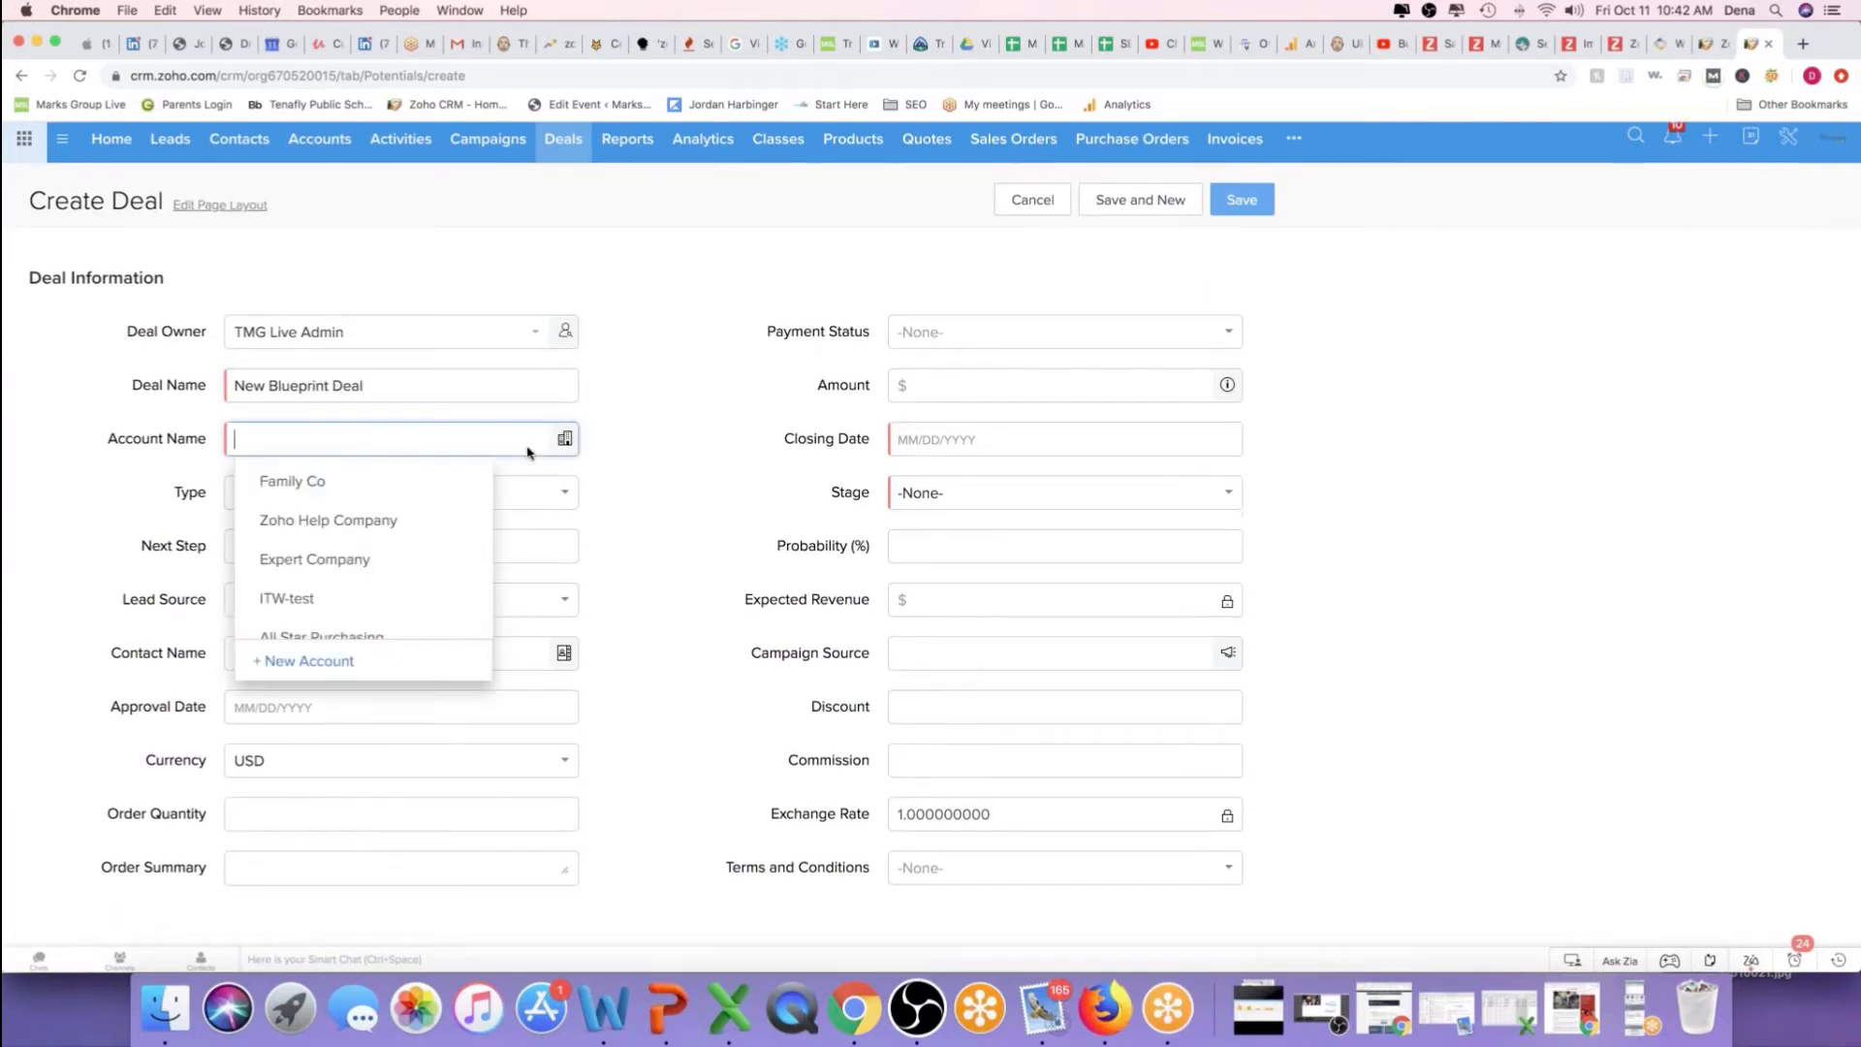
click(399, 478)
click(1053, 434)
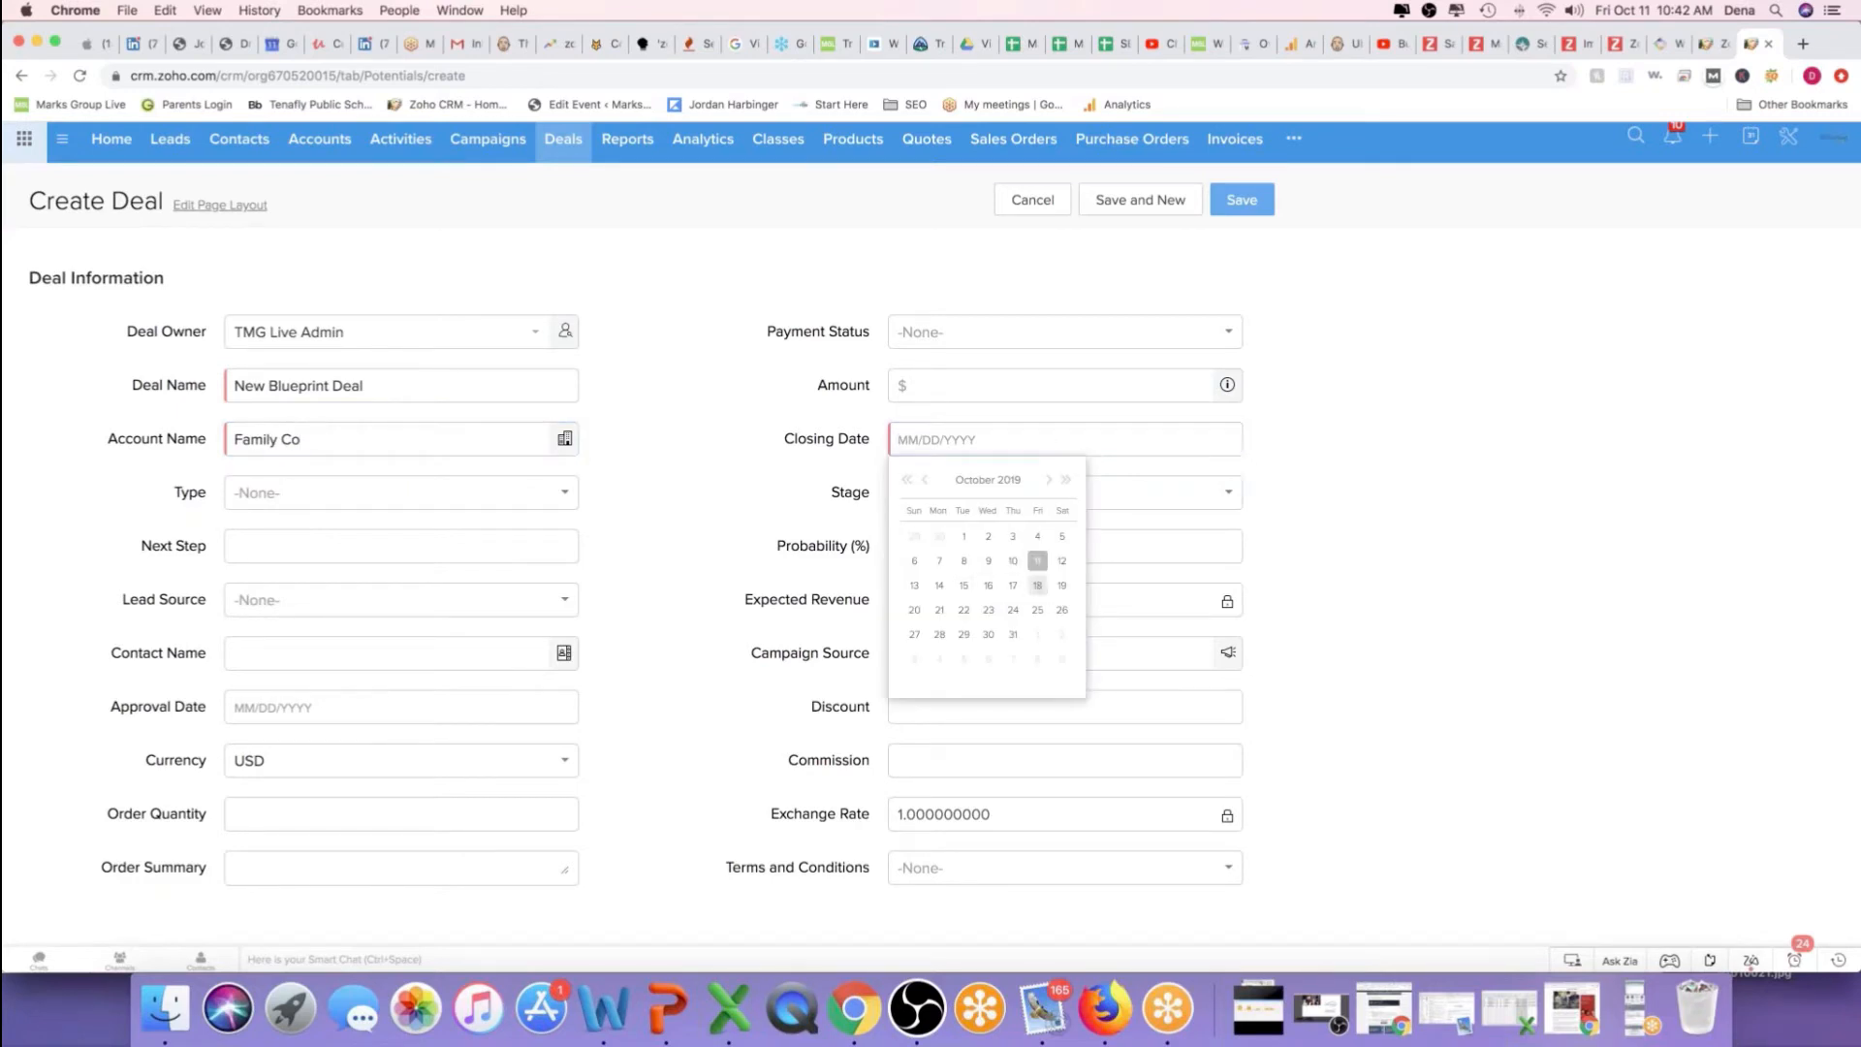
click(1037, 586)
click(990, 496)
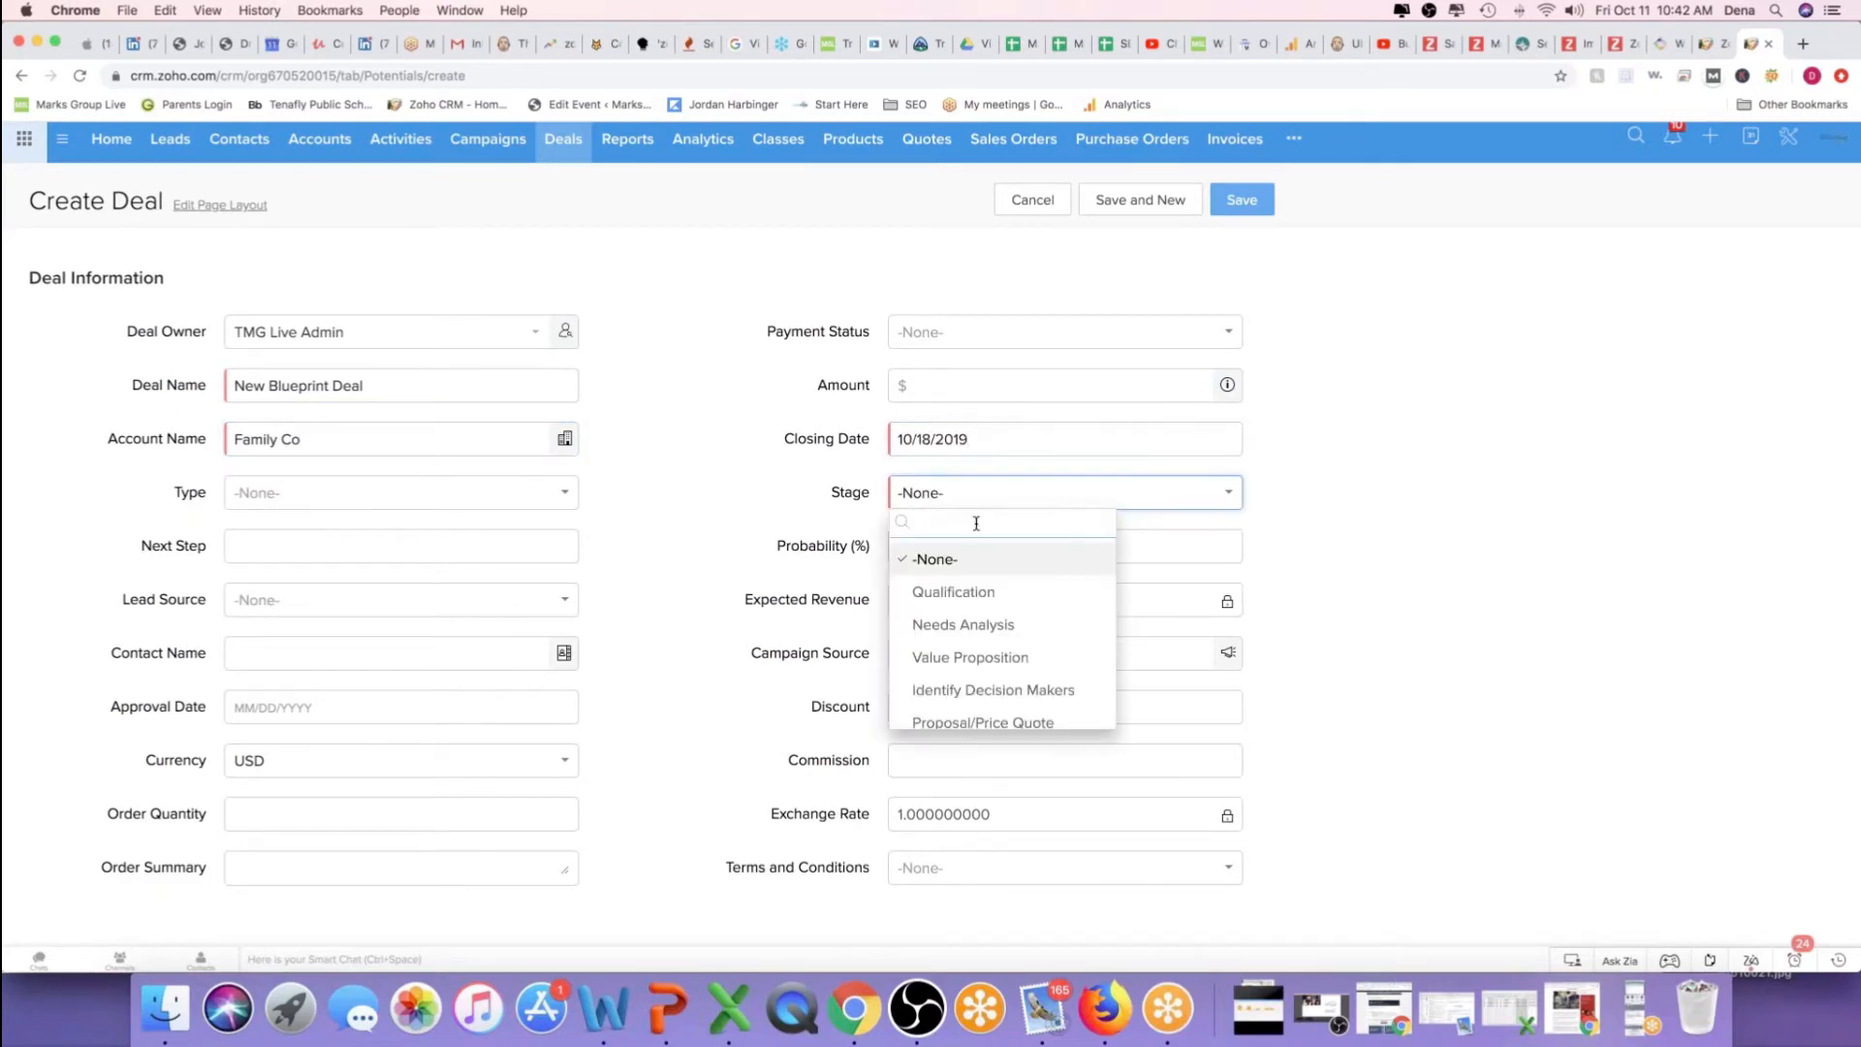
click(1032, 624)
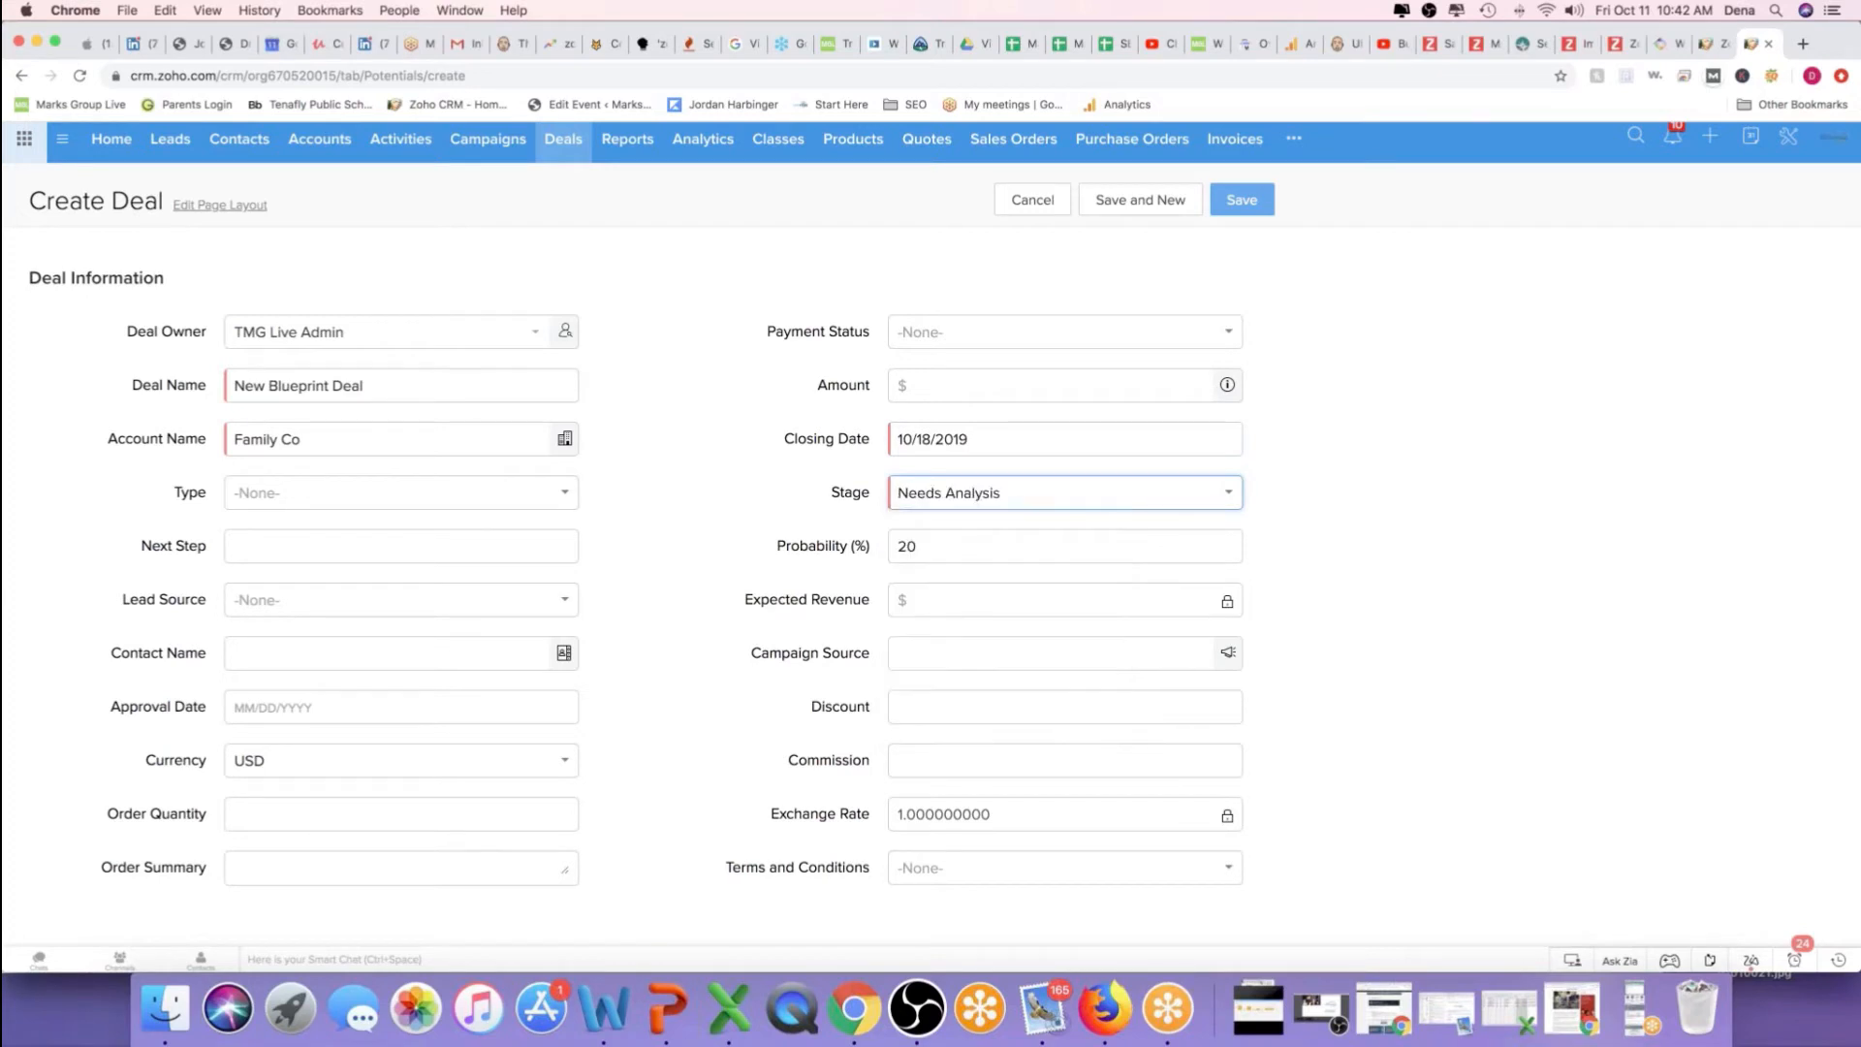
click(1262, 212)
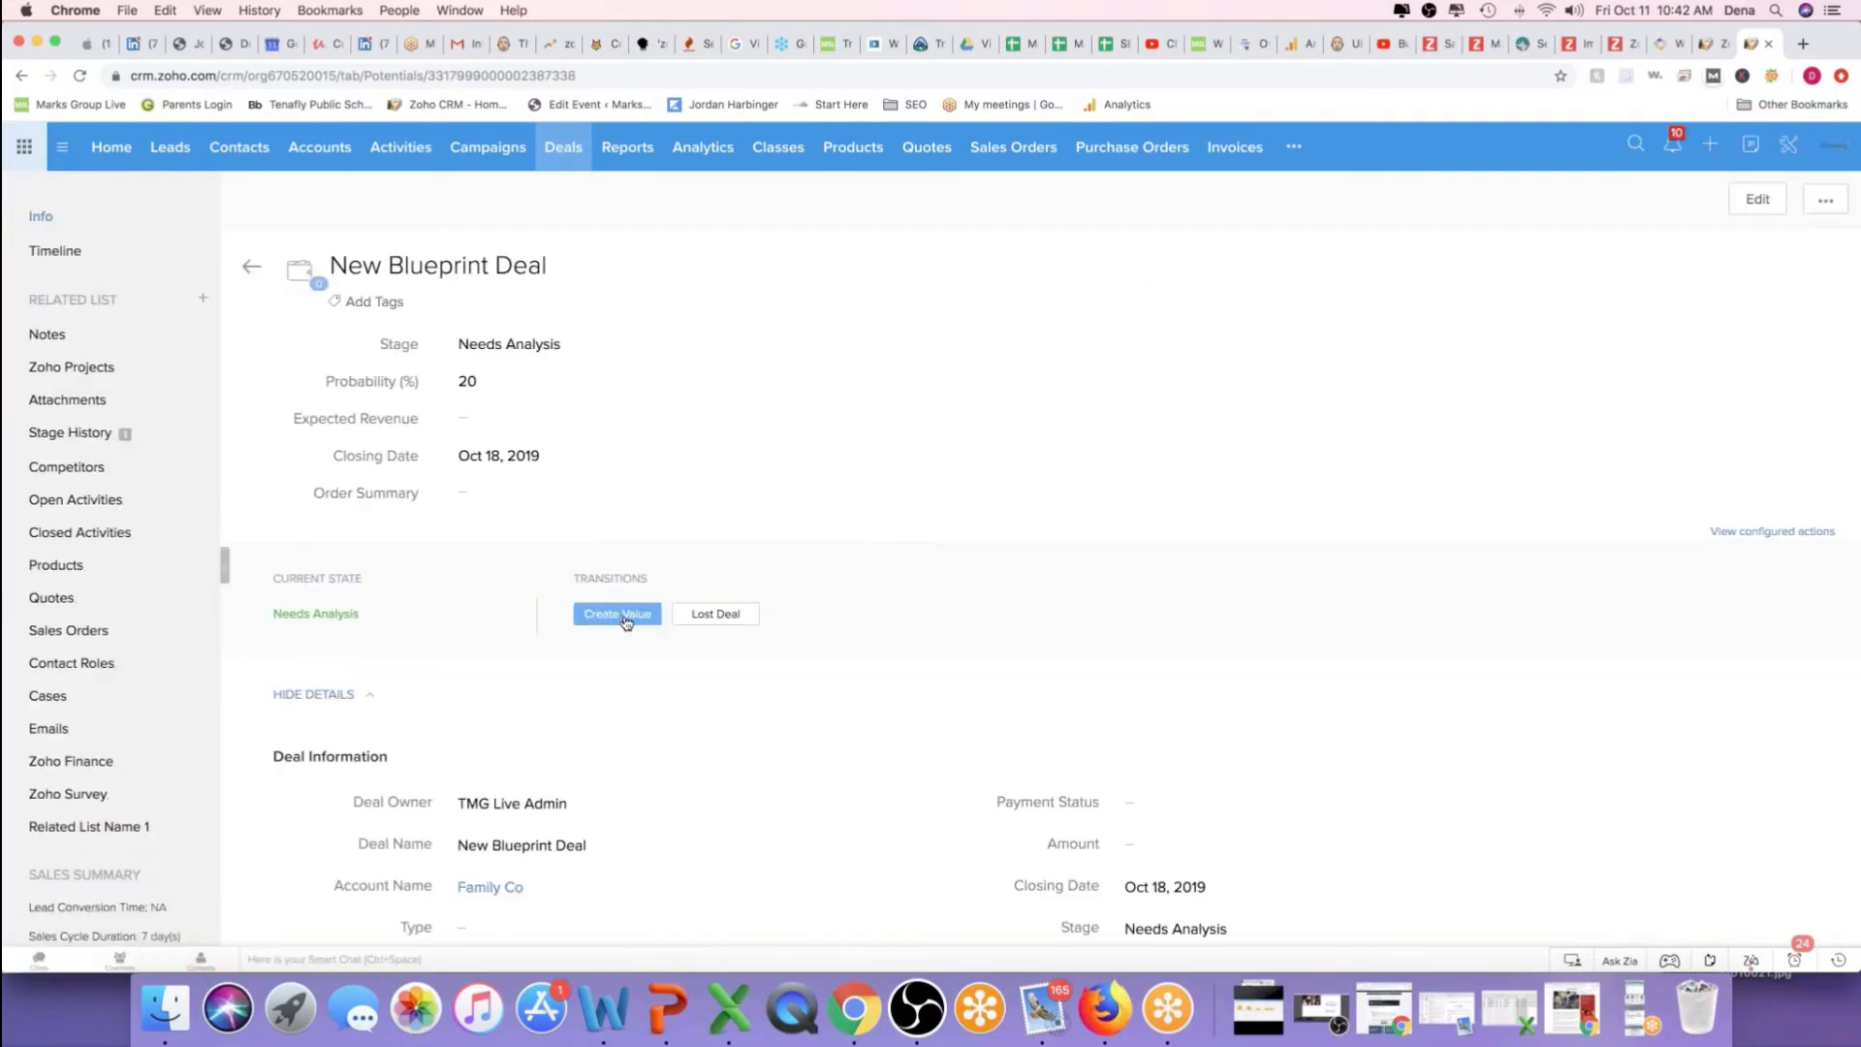
Test New Blueprint Deal's Create Value transition by trying to save an amount of 100, and cancel the transition
click(625, 622)
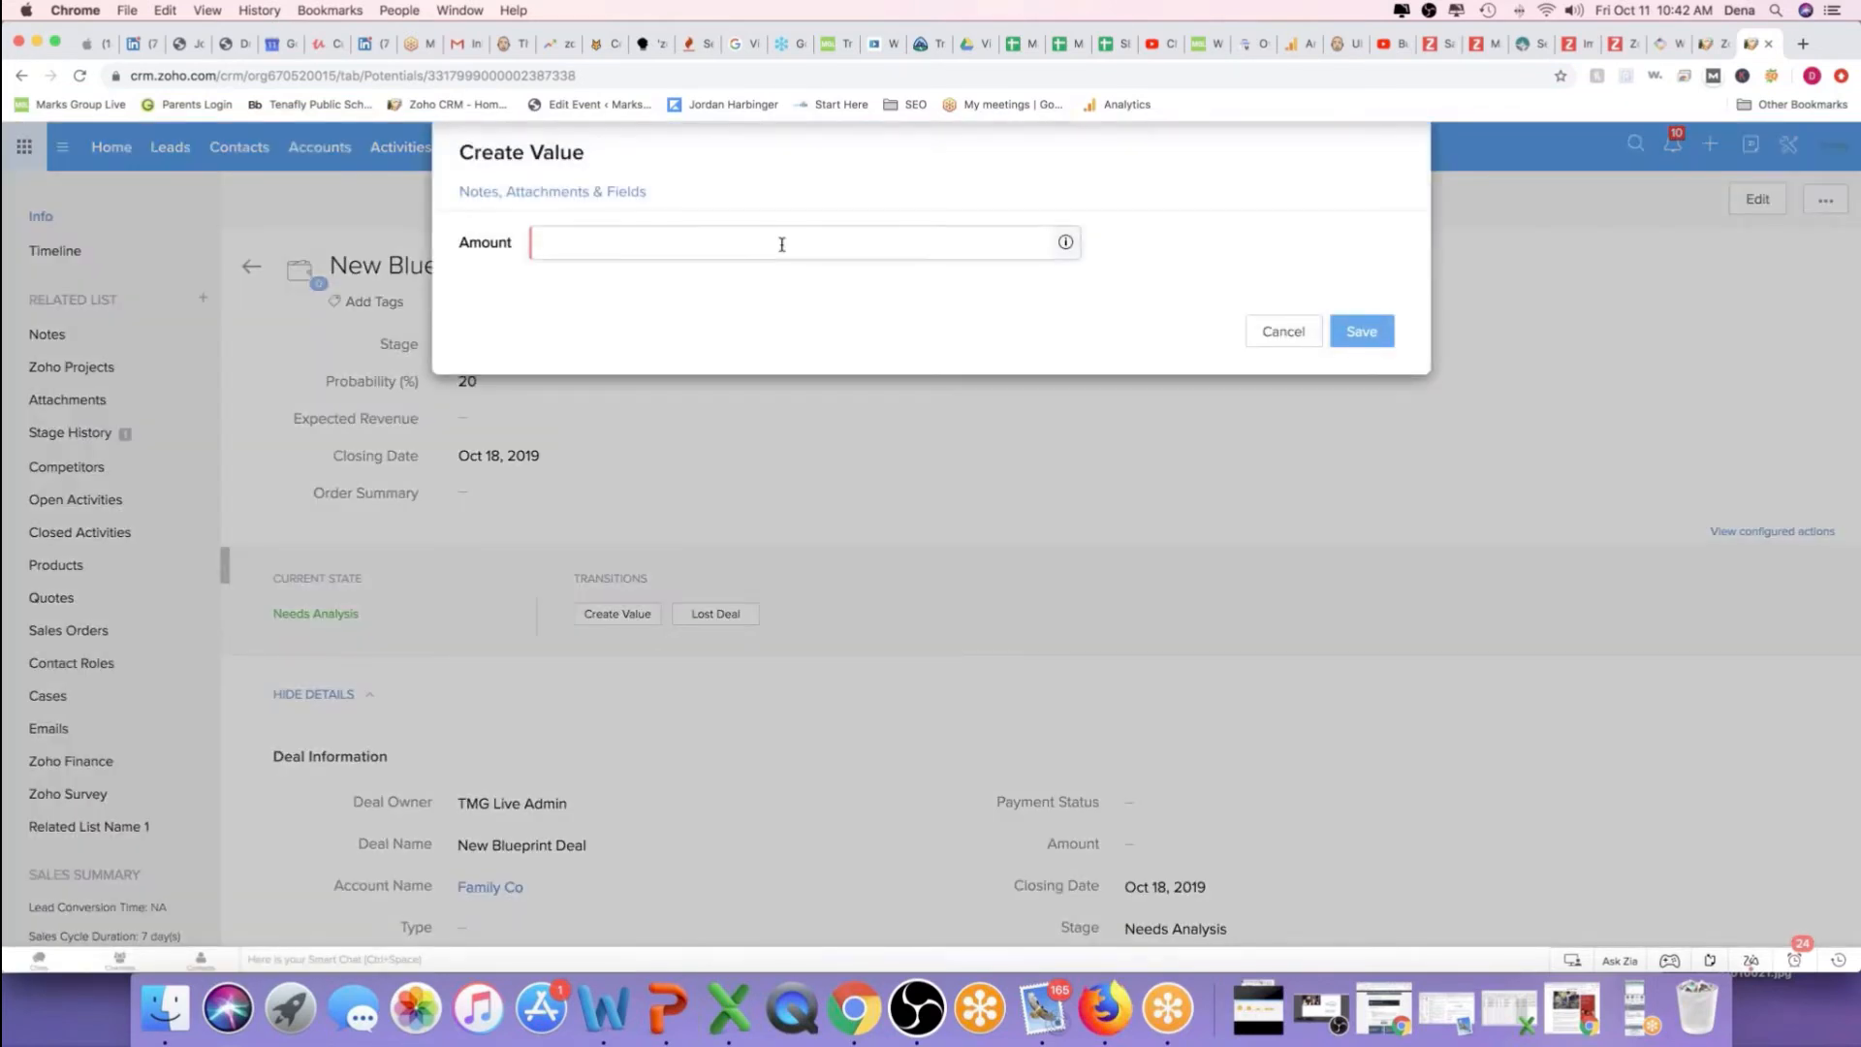
click(781, 244)
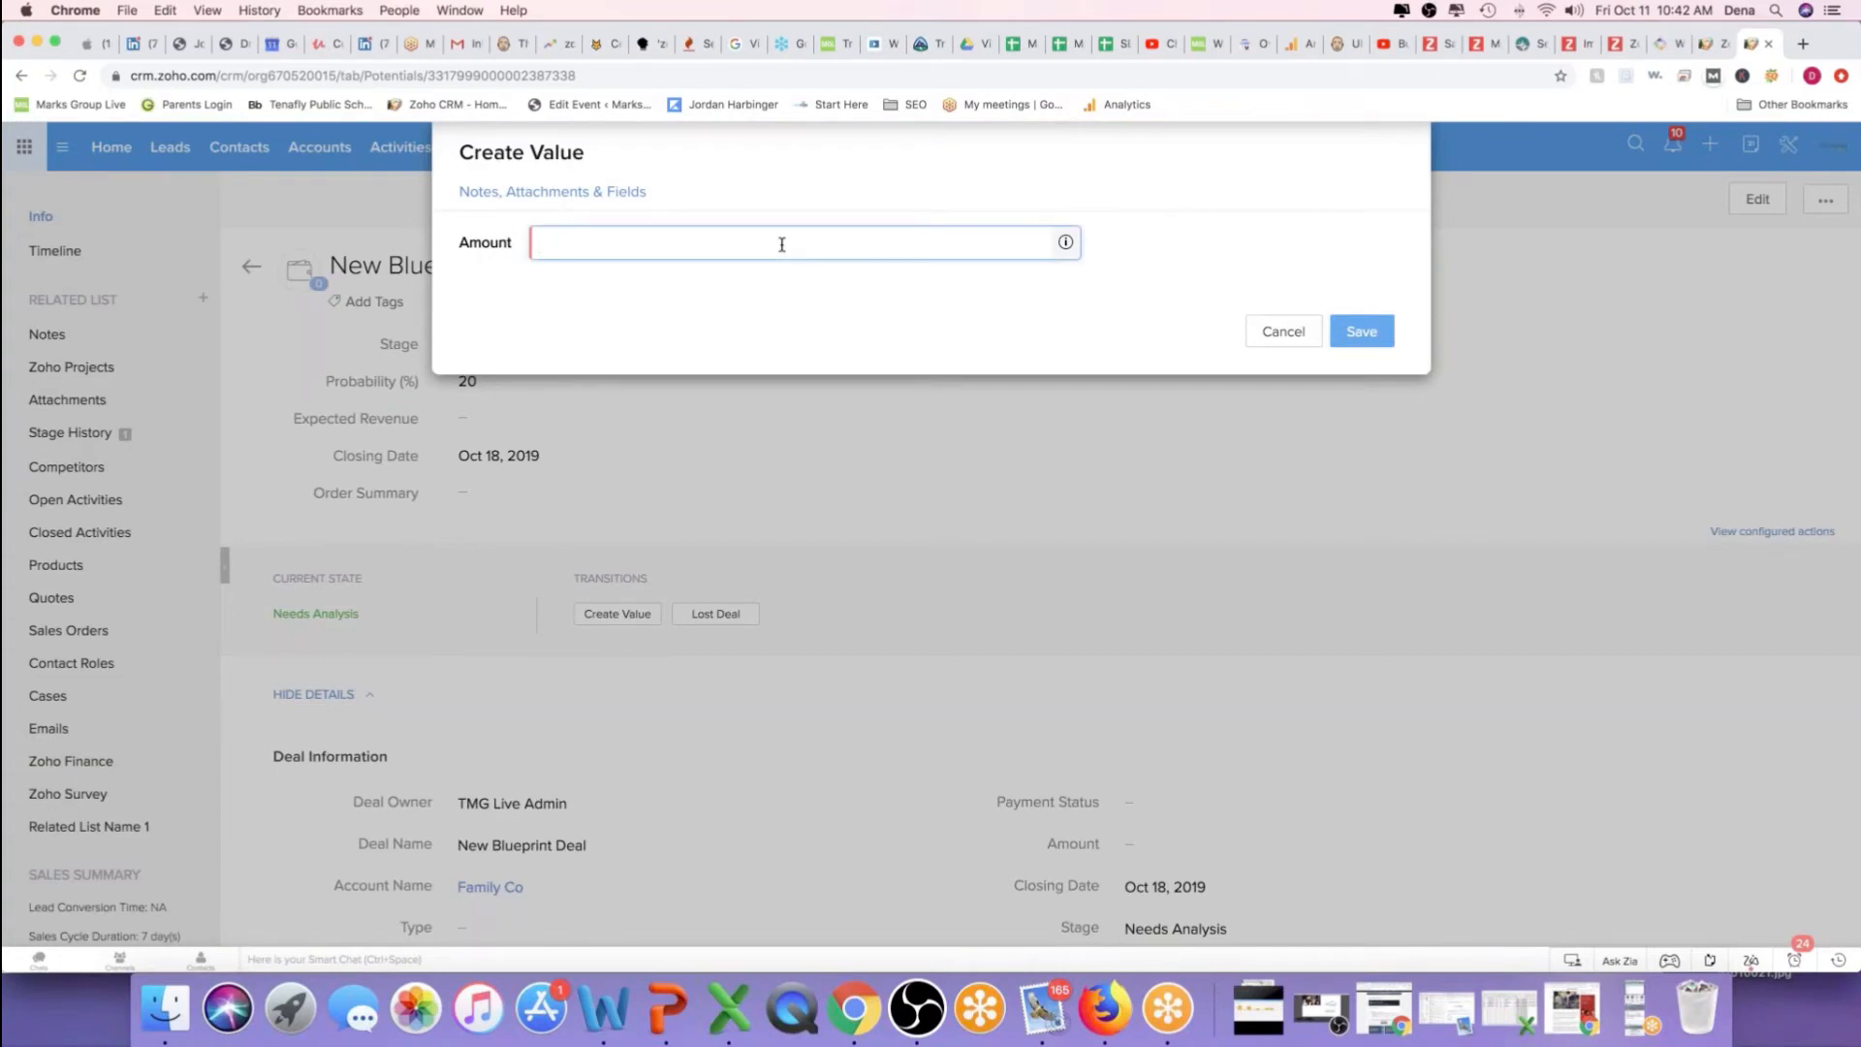
text(100)
click(1362, 331)
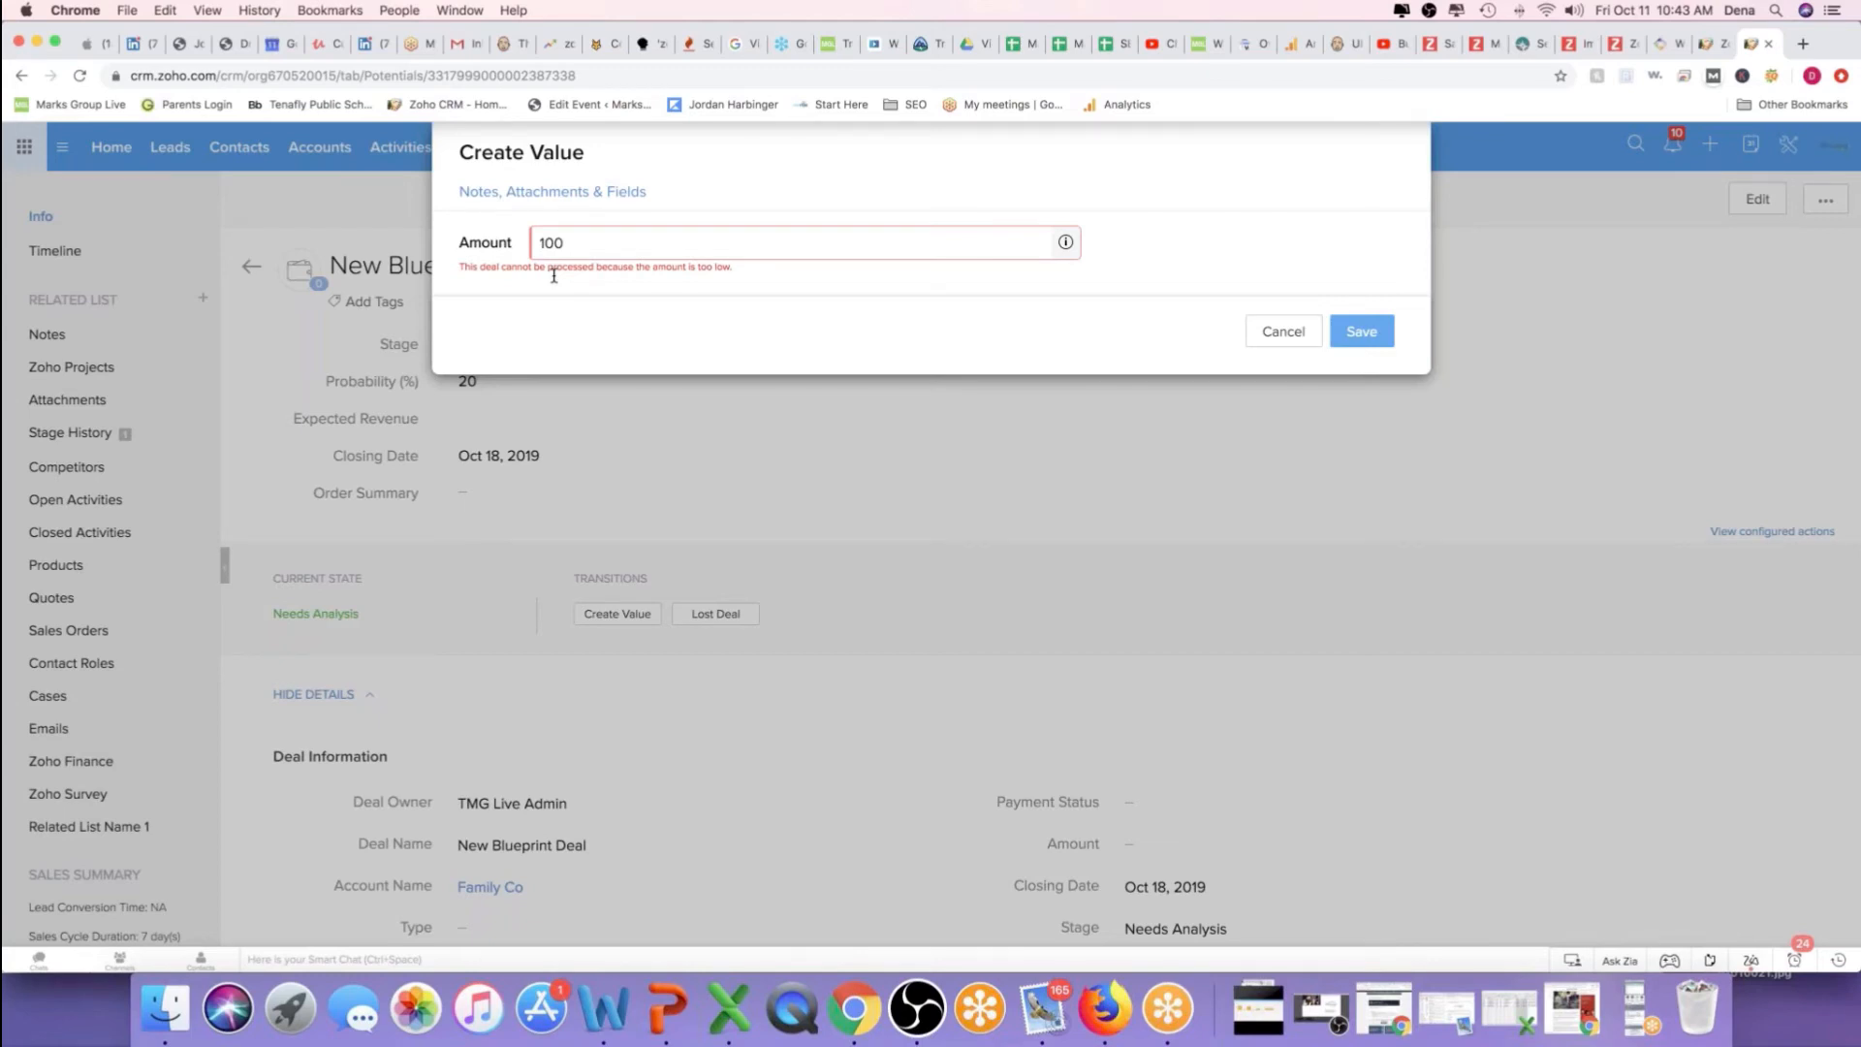
click(1285, 333)
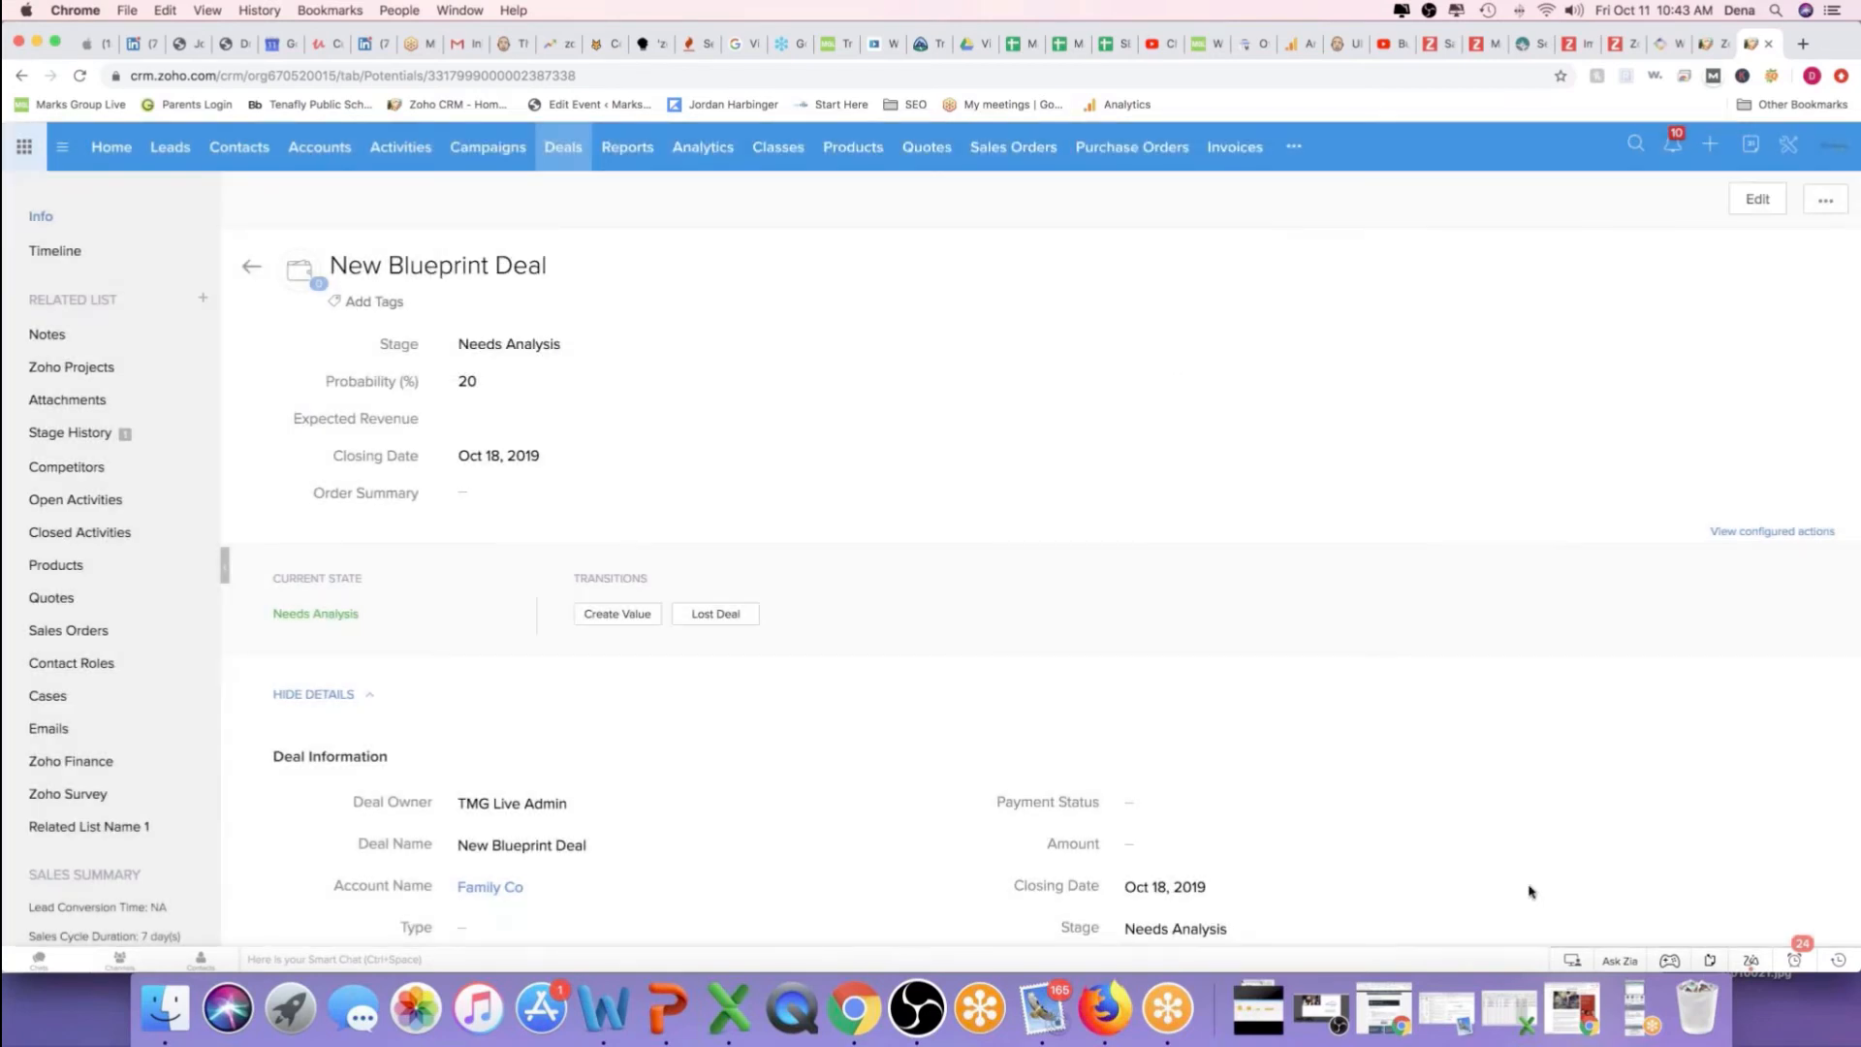
click(1640, 1013)
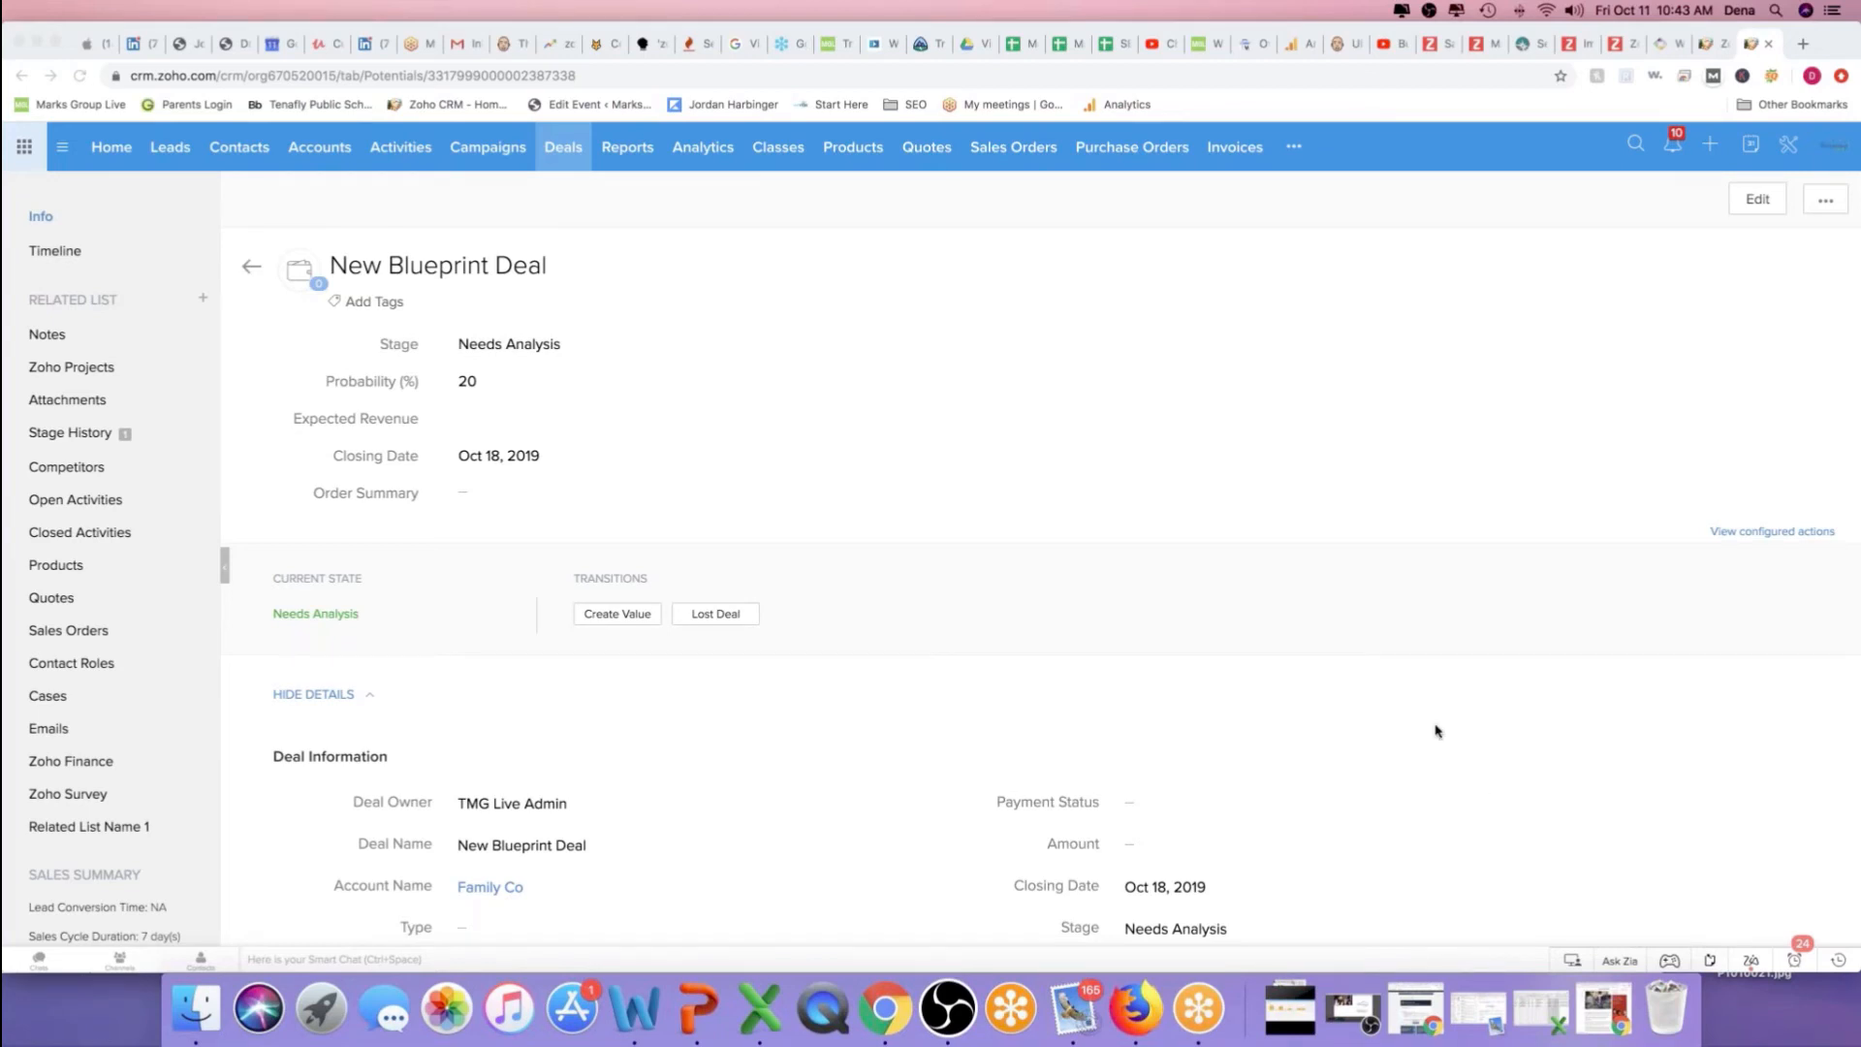
scroll(1362, 728, down, 1)
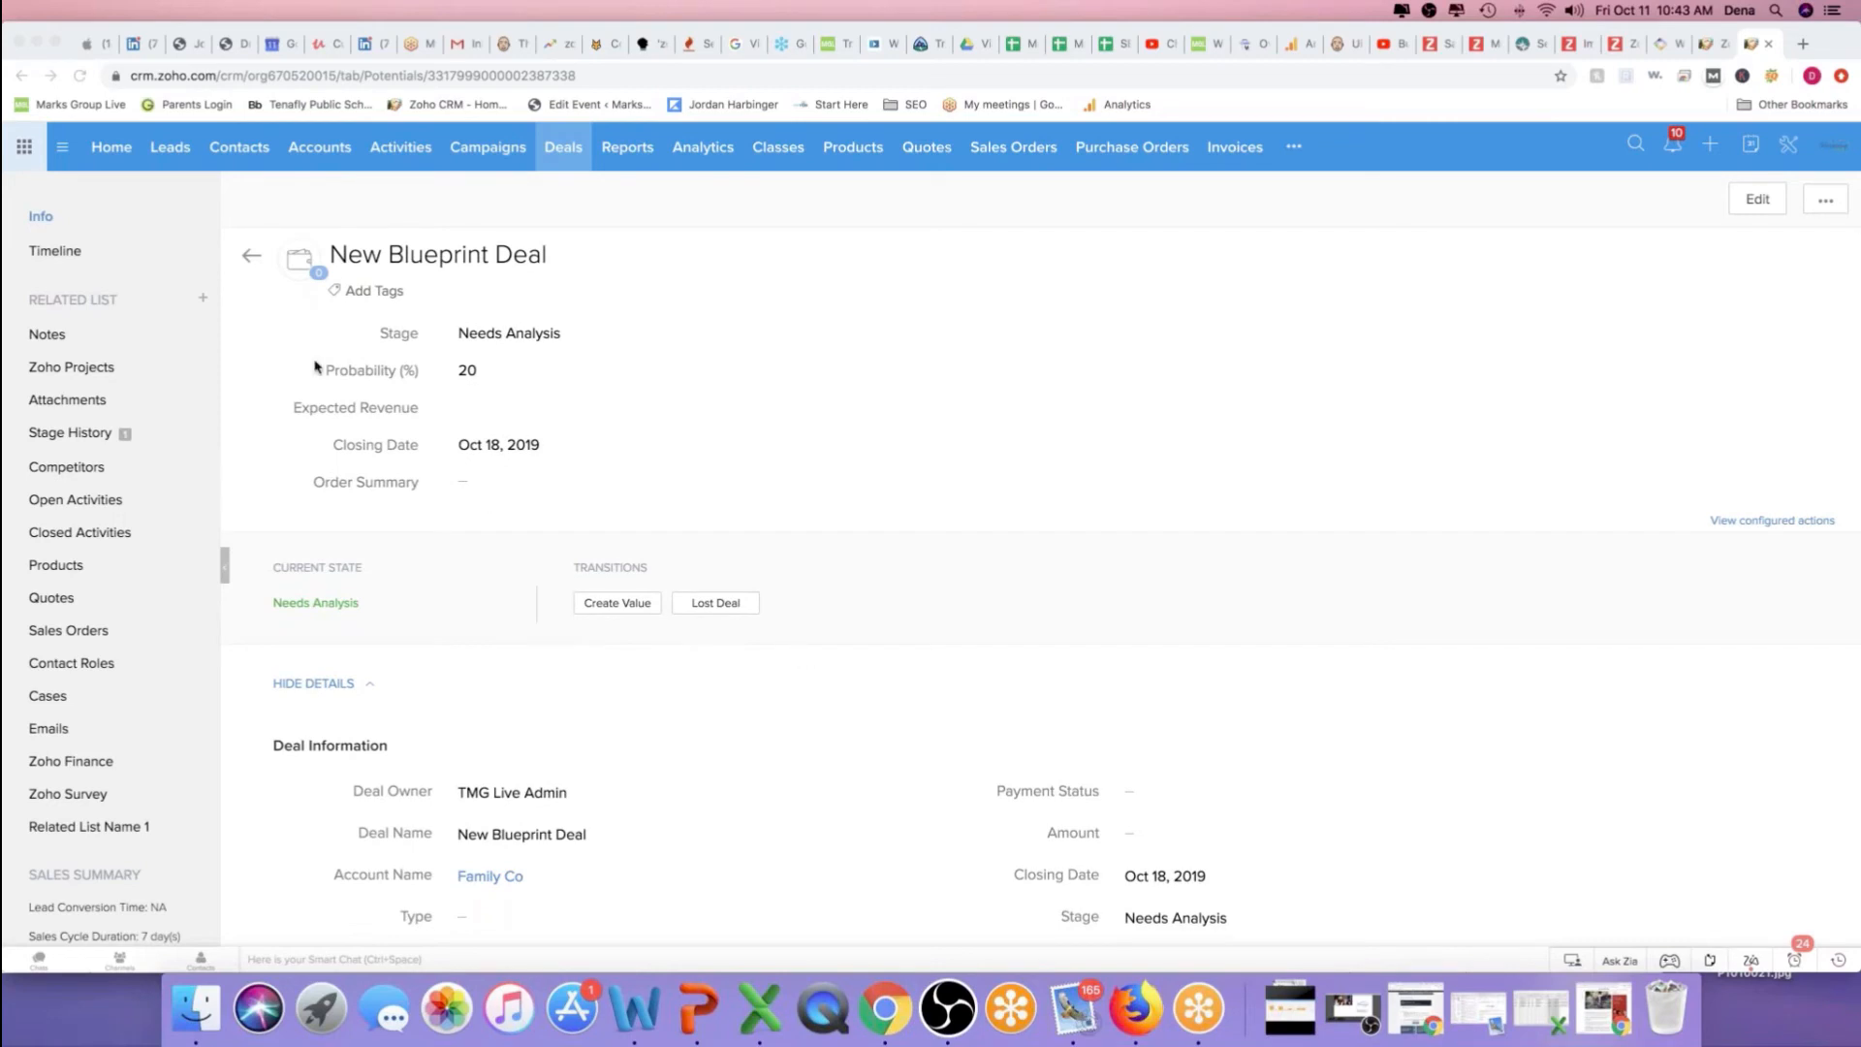